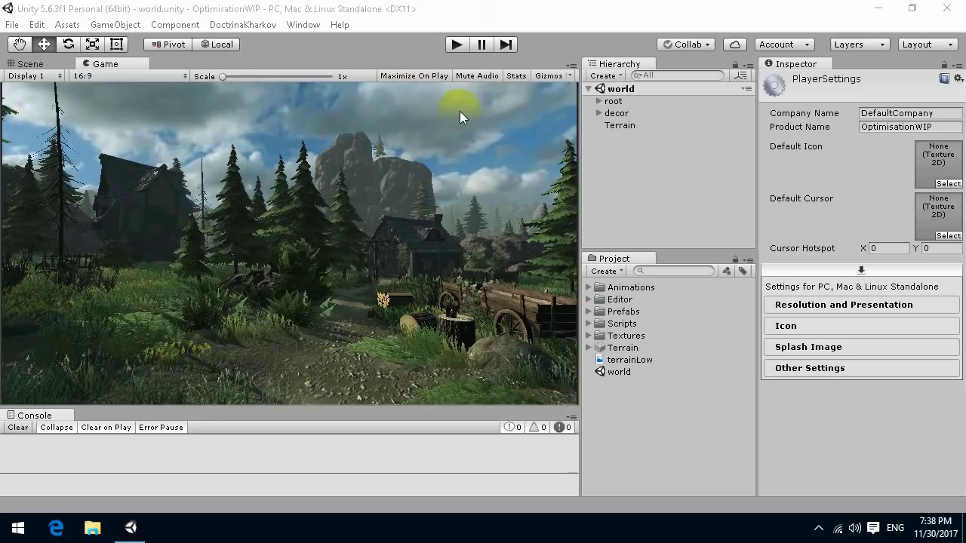
Step: Play the world scene with the rendering statistics overlay turned on, and stop the playback
{"action": "left_click", "coordinate": [446, 47]}
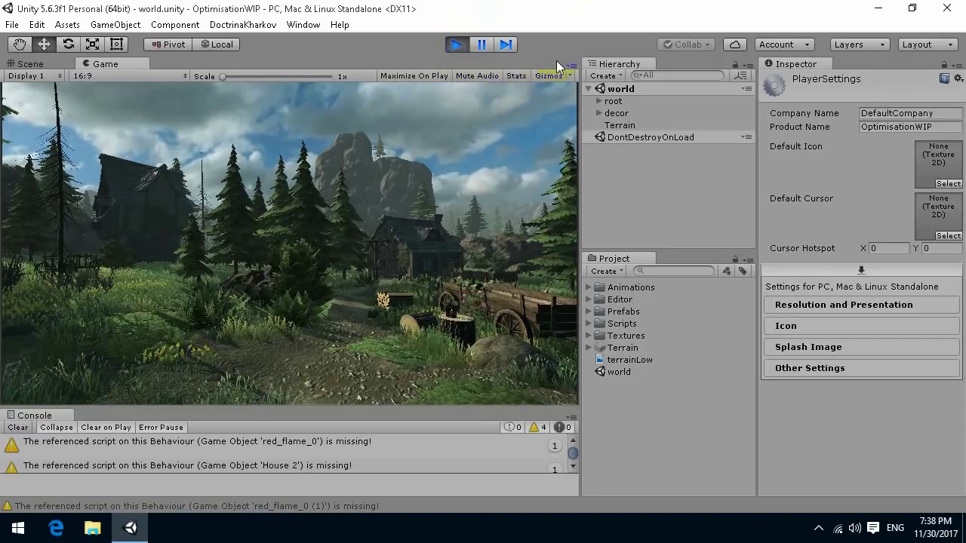
{"action": "left_click", "coordinate": [516, 75]}
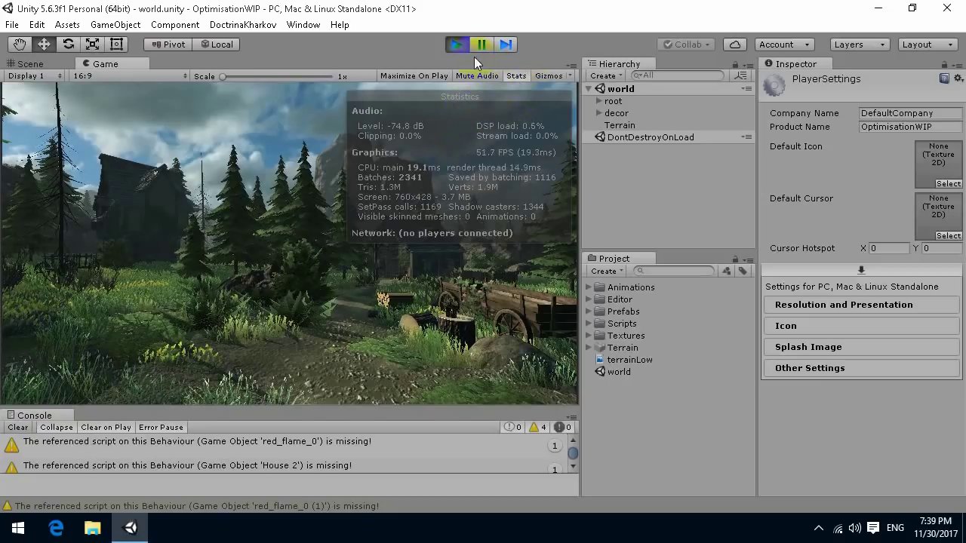
{"action": "left_click", "coordinate": [456, 45]}
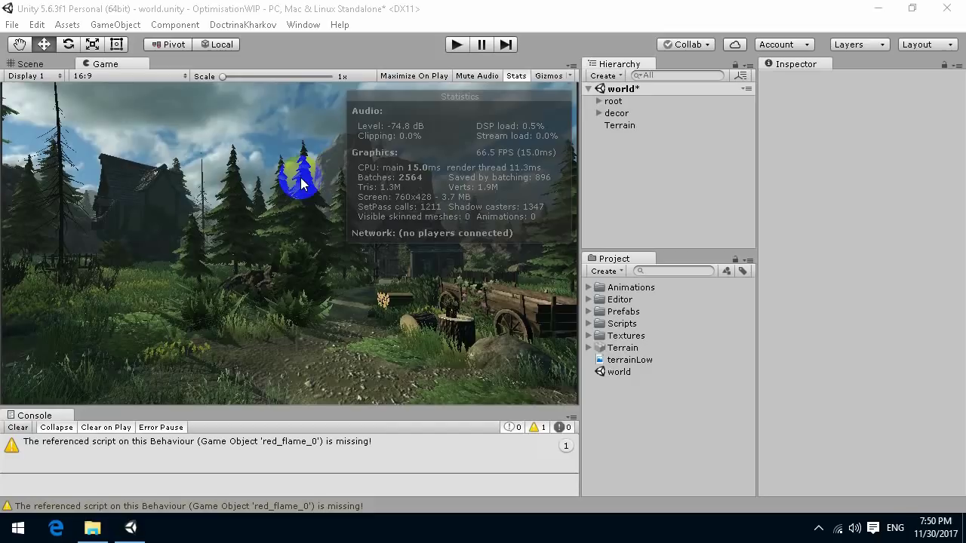
Step: Open the project's Quality settings and examine the rendering and shadow options of the Fantastic level
{"action": "left_click", "coordinate": [67, 24]}
{"action": "mouse_move", "coordinate": [37, 24]}
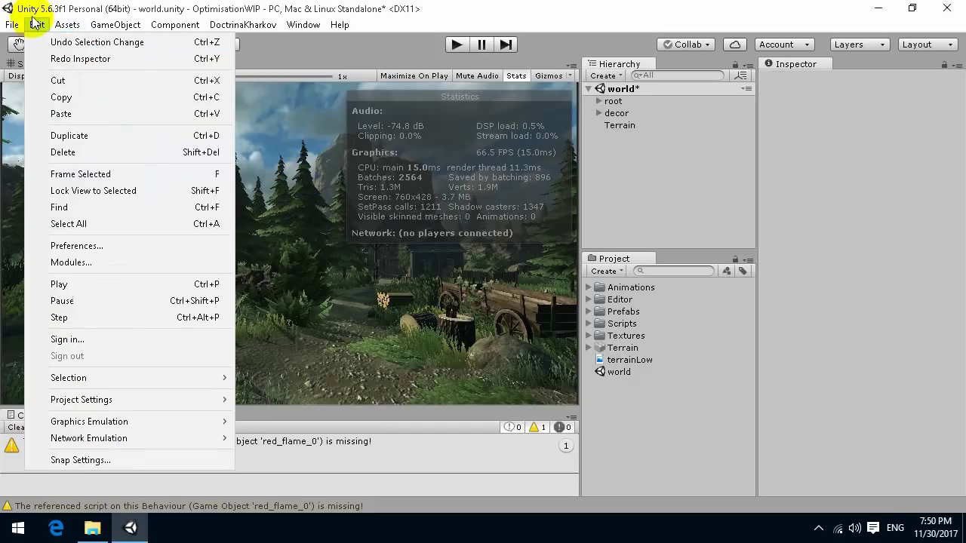
{"action": "mouse_move", "coordinate": [96, 403]}
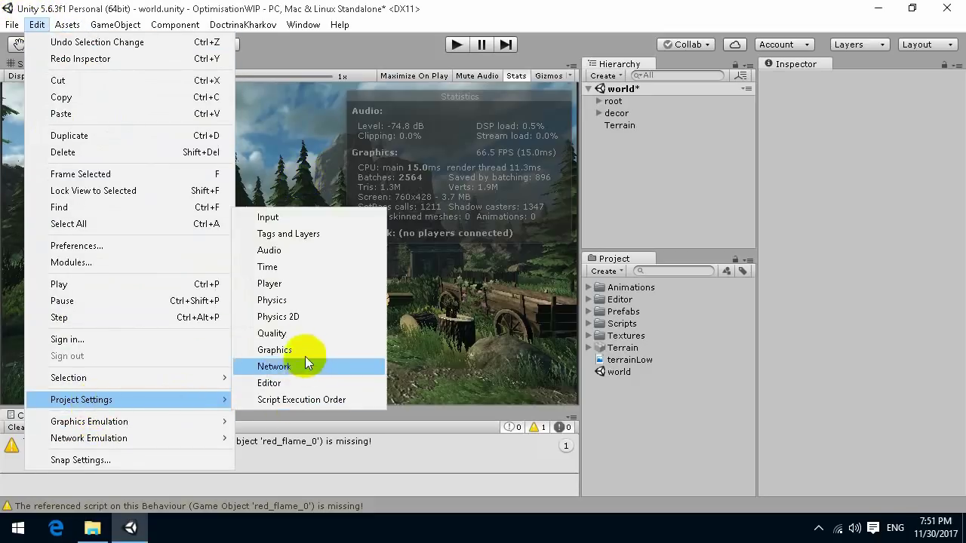
{"action": "left_click", "coordinate": [270, 334]}
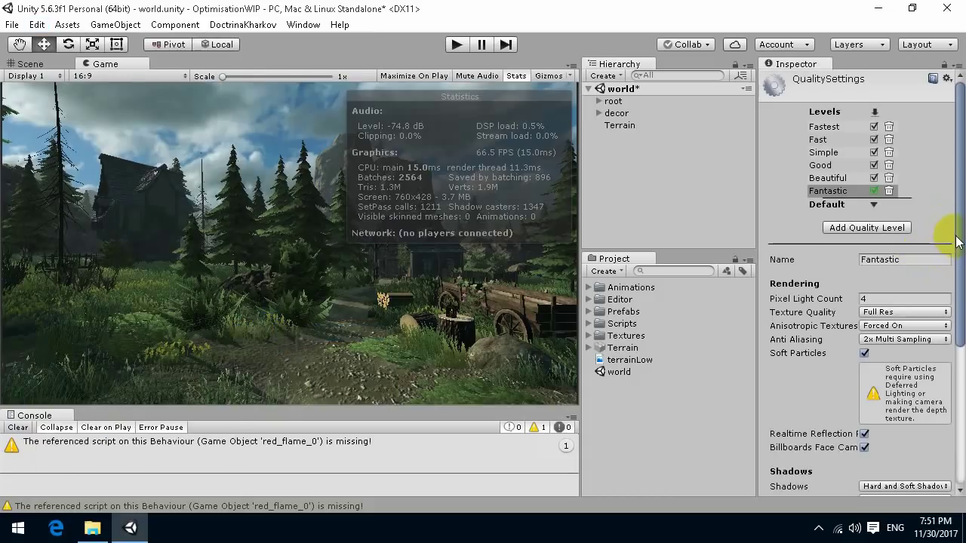
{"action": "left_click", "coordinate": [806, 196]}
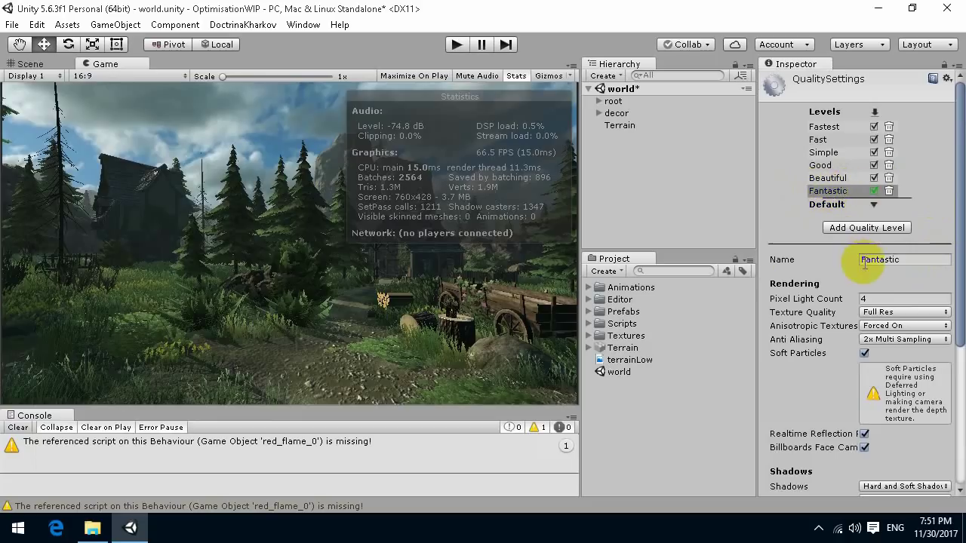
{"action": "scroll", "coordinate": [893, 310], "scroll_direction": "down", "scroll_amount": 2}
{"action": "scroll", "coordinate": [892, 310], "scroll_direction": "down", "scroll_amount": 2}
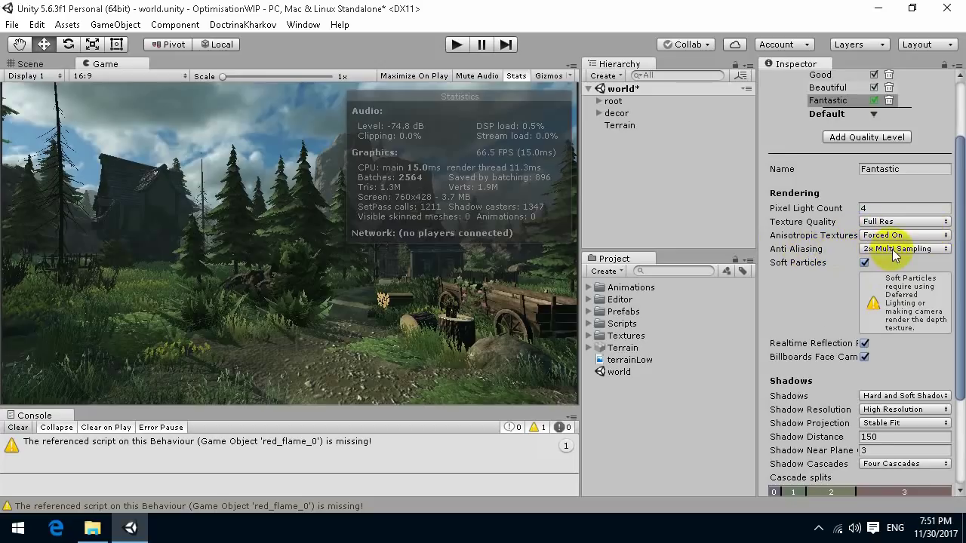
{"action": "scroll", "coordinate": [898, 317], "scroll_direction": "down", "scroll_amount": 1}
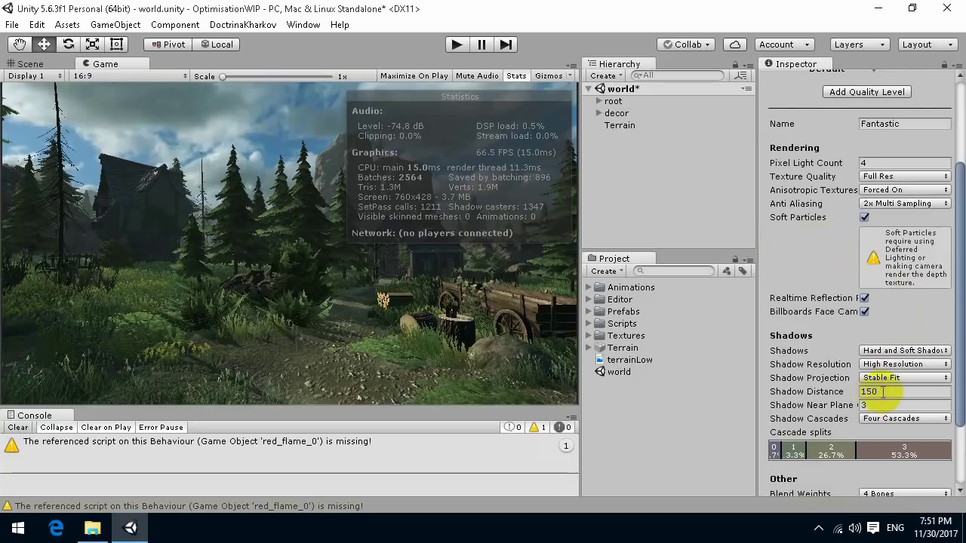
{"action": "scroll", "coordinate": [883, 332], "scroll_direction": "up", "scroll_amount": 3}
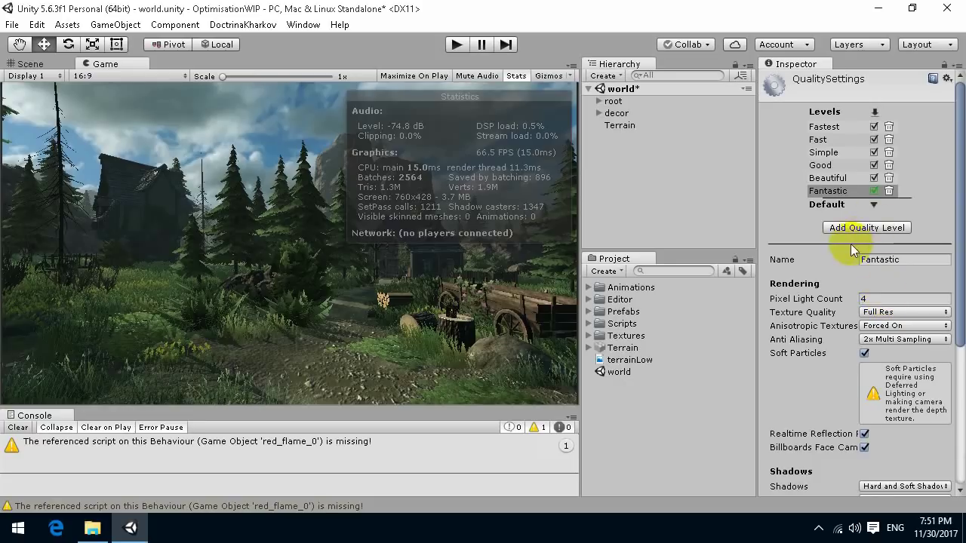
Step: Make Good the active quality level and test-play the scene with it
{"action": "left_click", "coordinate": [822, 167]}
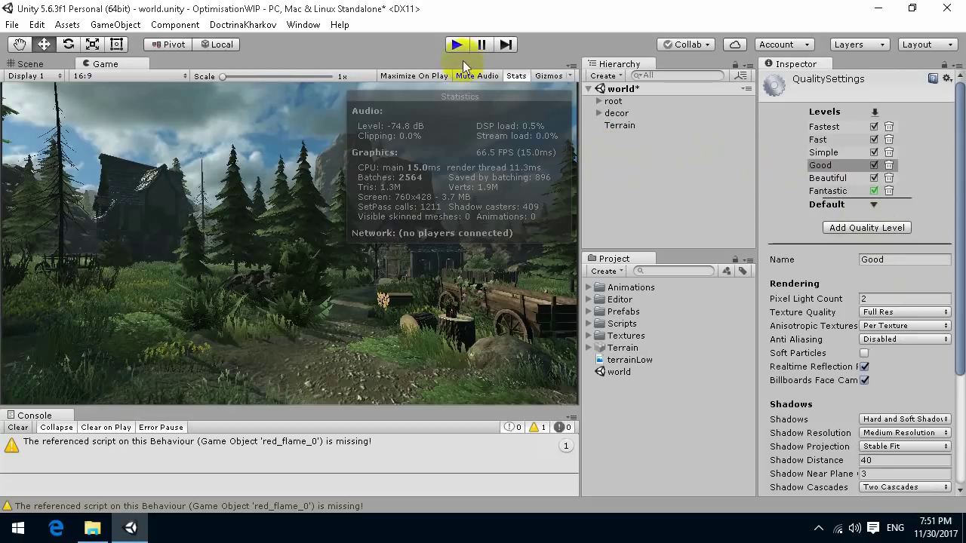
{"action": "left_click", "coordinate": [434, 127]}
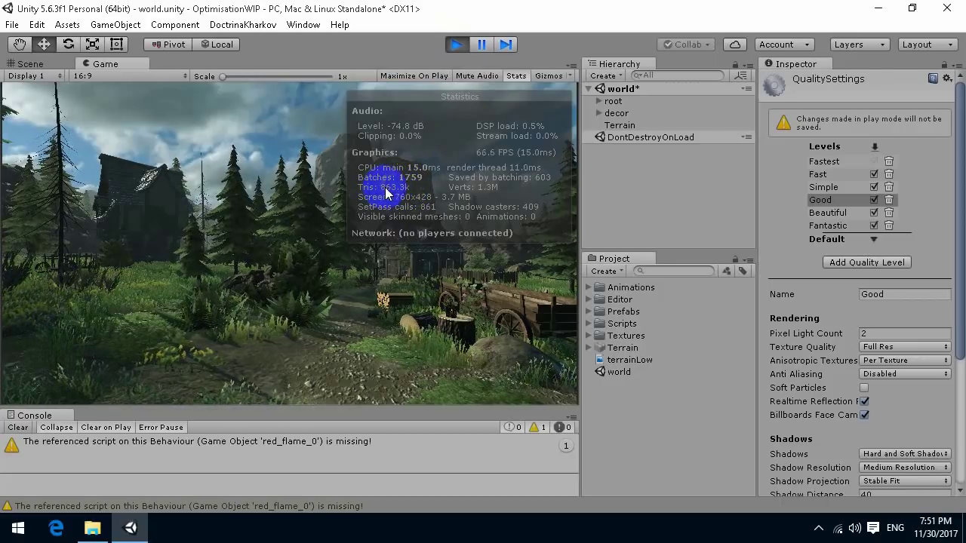
{"action": "left_click", "coordinate": [456, 44]}
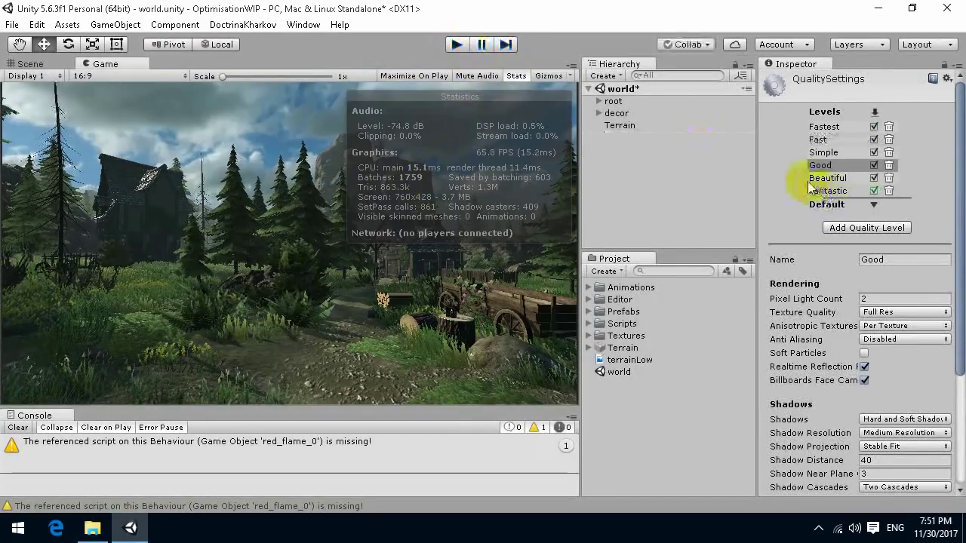
Step: Delete the Fantastic, Beautiful, Simple, Fast and Fastest quality levels so only Good remains
{"action": "left_click", "coordinate": [888, 190]}
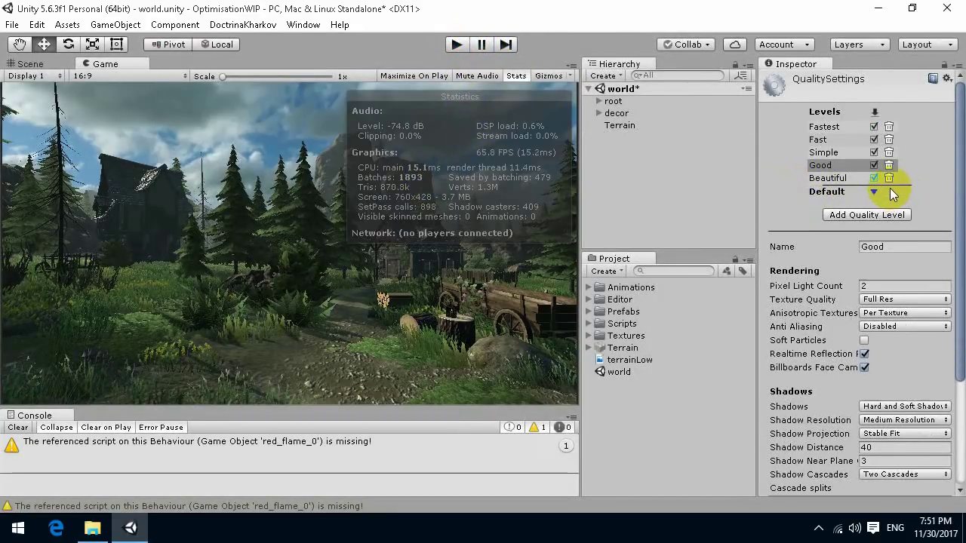
{"action": "left_click", "coordinate": [889, 178]}
{"action": "left_click", "coordinate": [888, 152]}
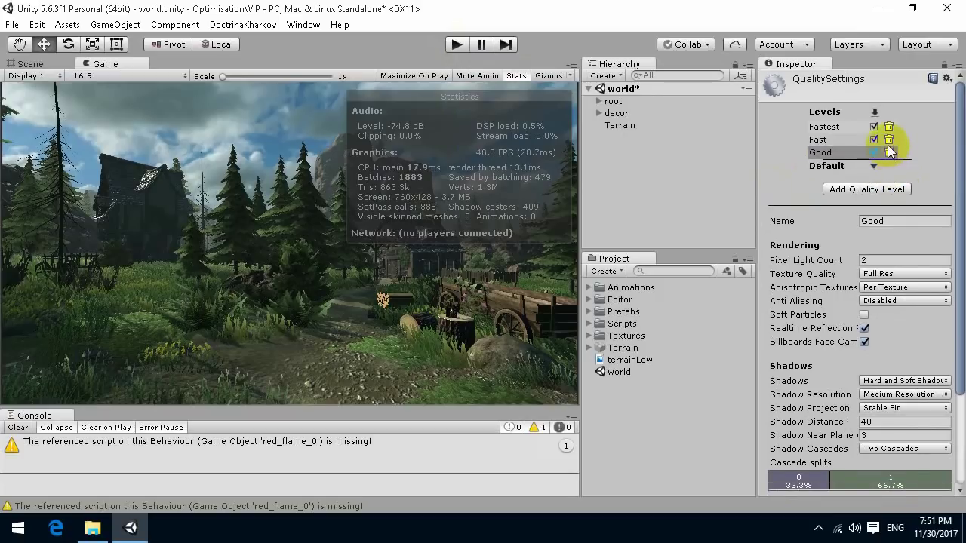
{"action": "left_click", "coordinate": [888, 139]}
{"action": "left_click", "coordinate": [889, 126]}
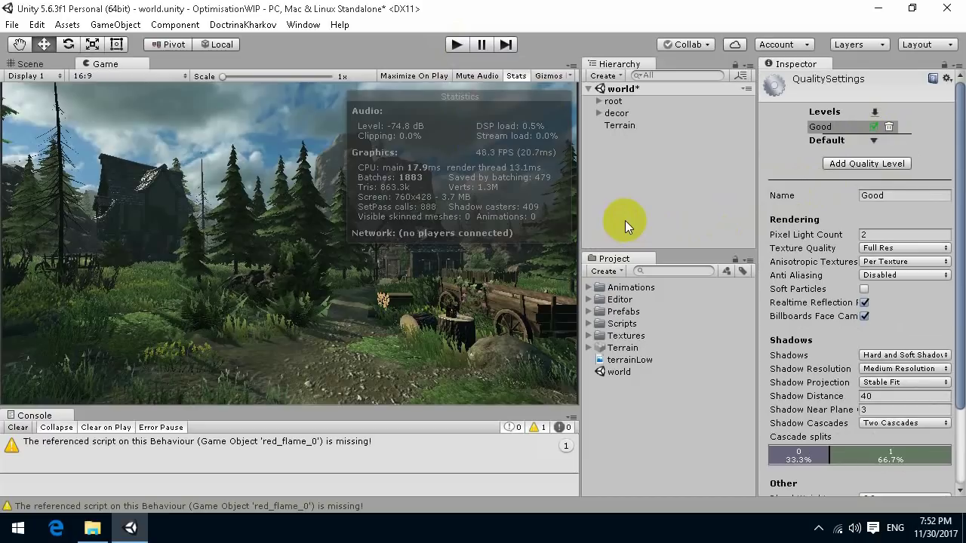
Step: Disable shadows for the Good quality level and test-play the scene without them
{"action": "mouse_move", "coordinate": [377, 324]}
{"action": "left_mouse_down"}
{"action": "mouse_move", "coordinate": [336, 319]}
{"action": "mouse_move", "coordinate": [461, 294]}
{"action": "left_mouse_up"}
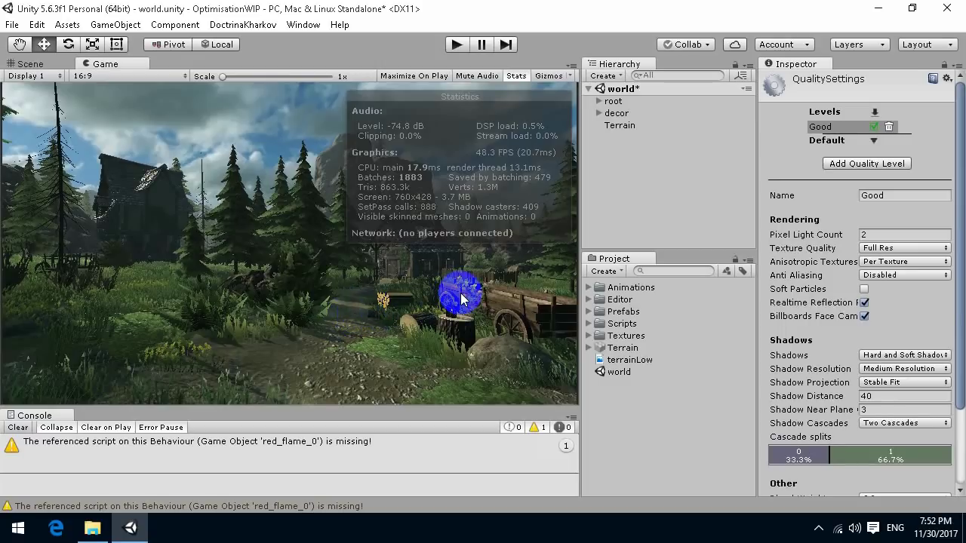
{"action": "left_click_drag", "start_coordinate": [461, 298], "coordinate": [475, 294]}
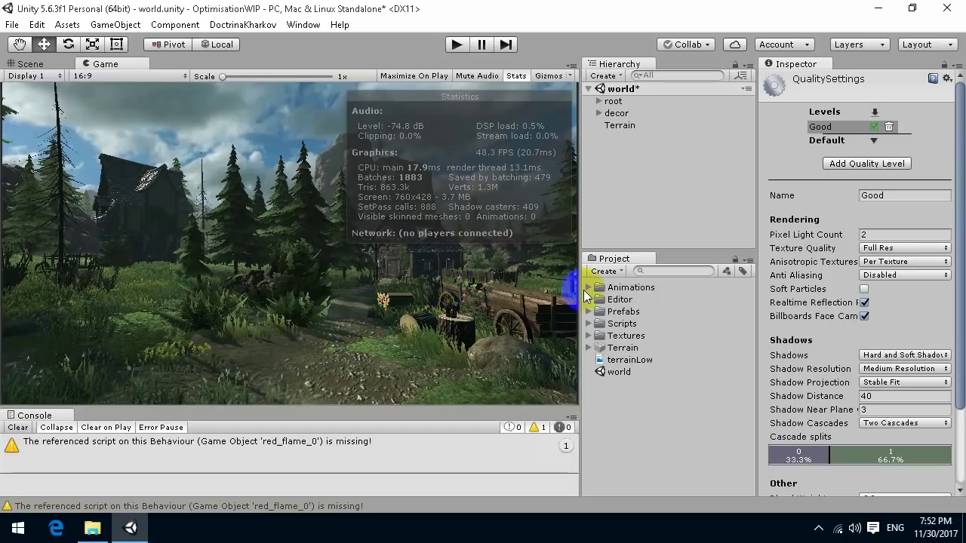
{"action": "left_click", "coordinate": [874, 356]}
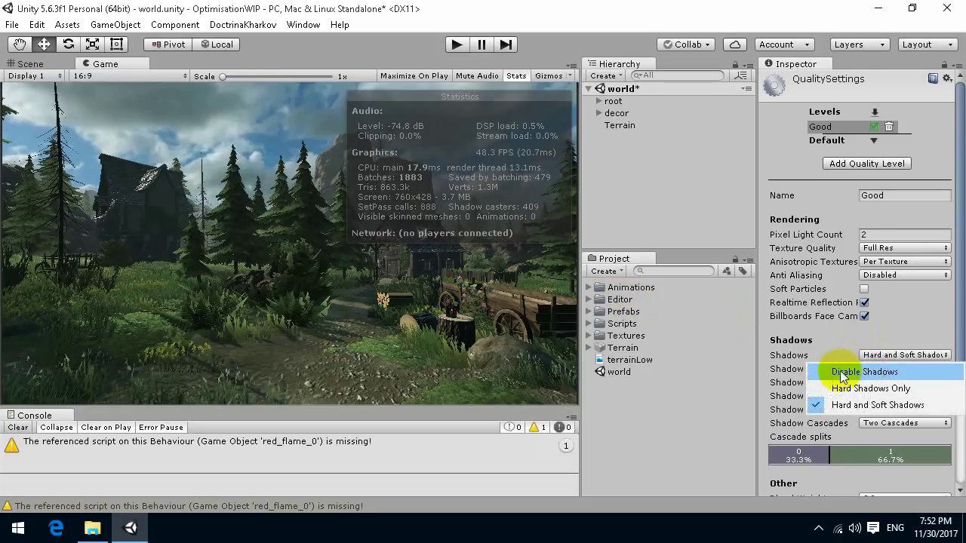
{"action": "left_click", "coordinate": [855, 372]}
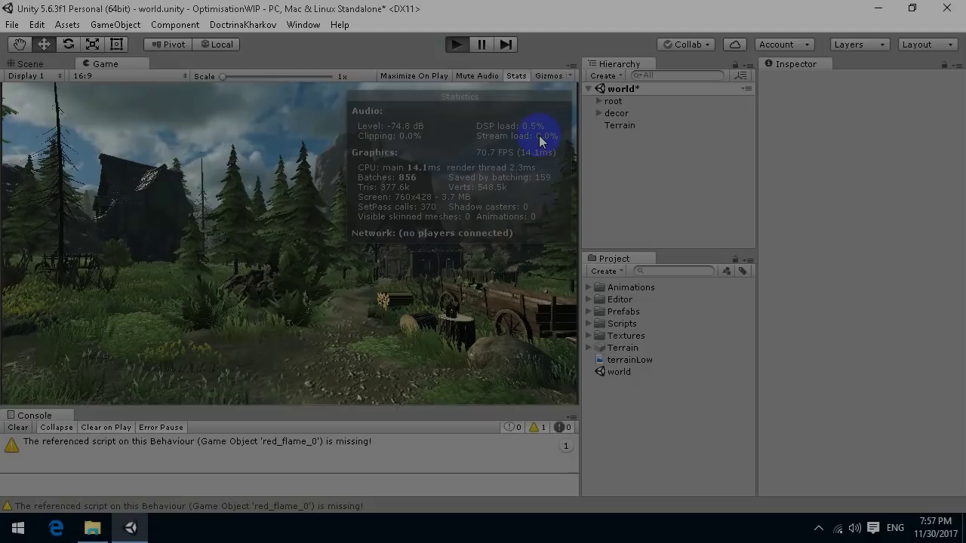
{"action": "key", "text": "ctrl+p"}
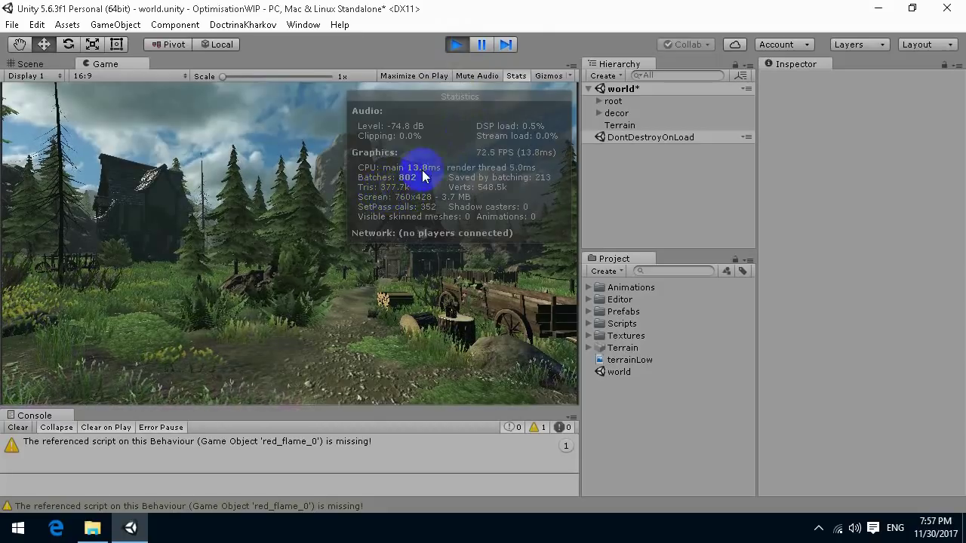
{"action": "left_click", "coordinate": [458, 45]}
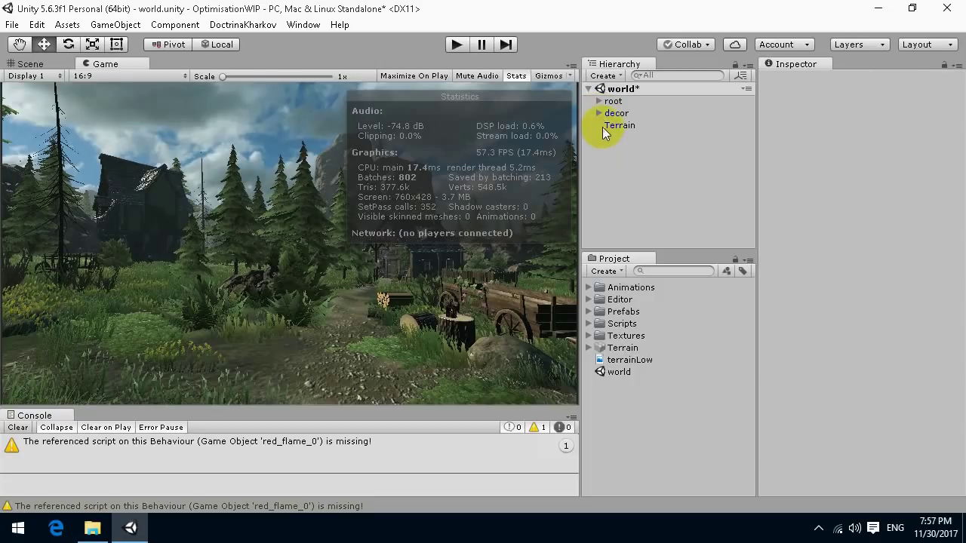
Step: Expand the decor group in the hierarchy and collapse its builds and props subgroups
{"action": "left_click", "coordinate": [598, 113]}
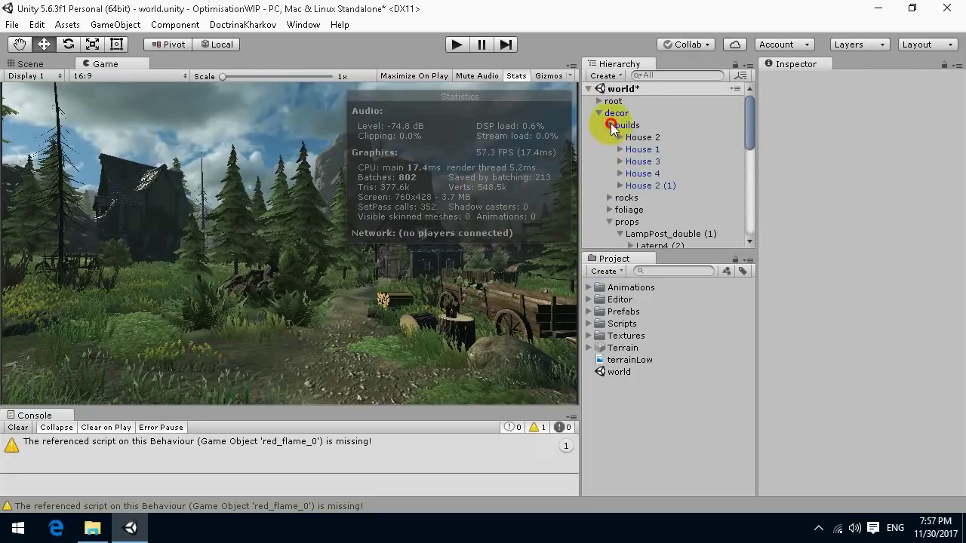
{"action": "left_click", "coordinate": [609, 126]}
{"action": "left_click", "coordinate": [608, 161]}
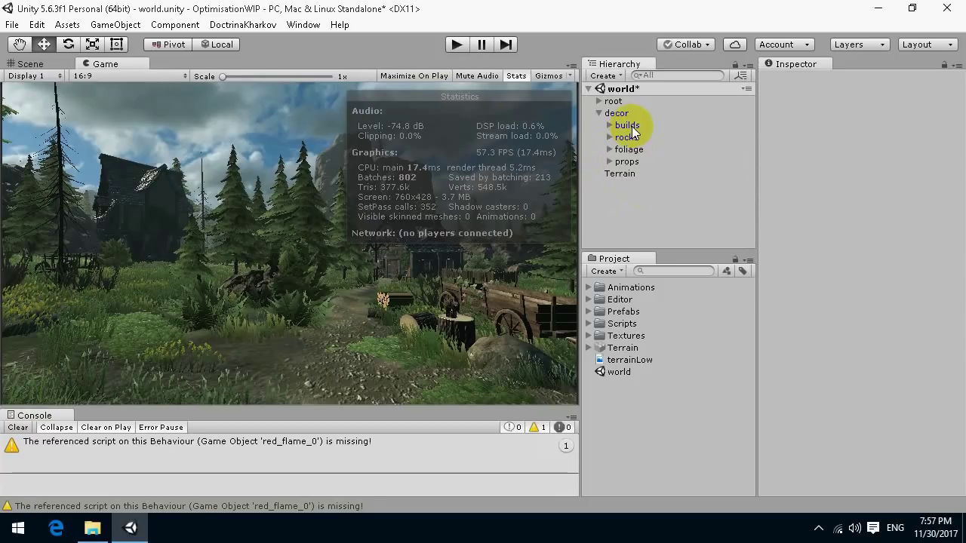
Step: Run the scene and toggle the builds group on and off to compare the statistics, leaving it deactivated
{"action": "left_click", "coordinate": [457, 45]}
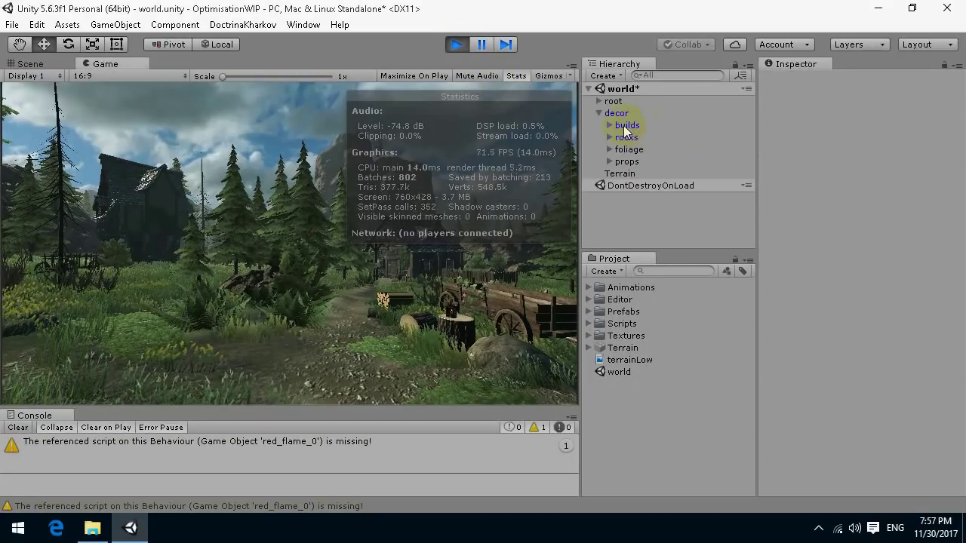
{"action": "left_click", "coordinate": [627, 126]}
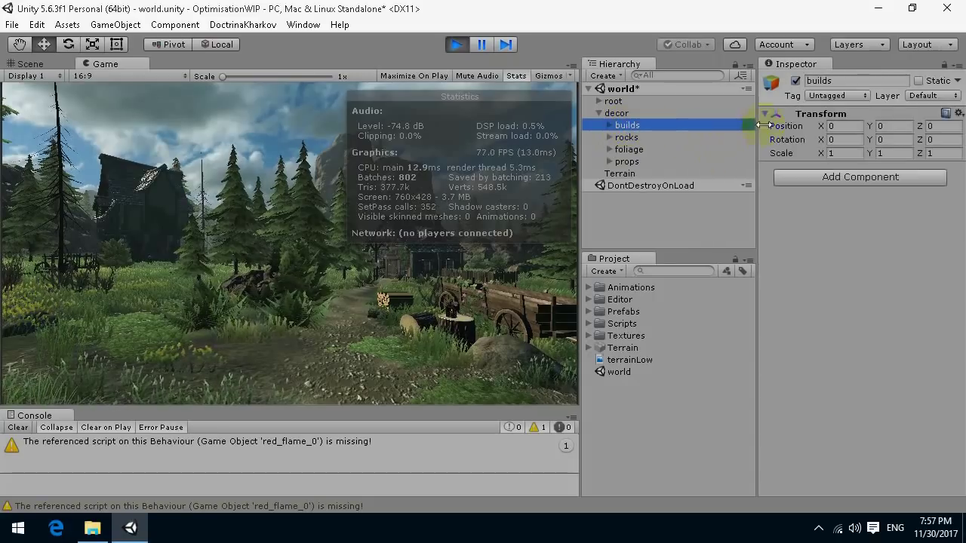
{"action": "left_click", "coordinate": [795, 81]}
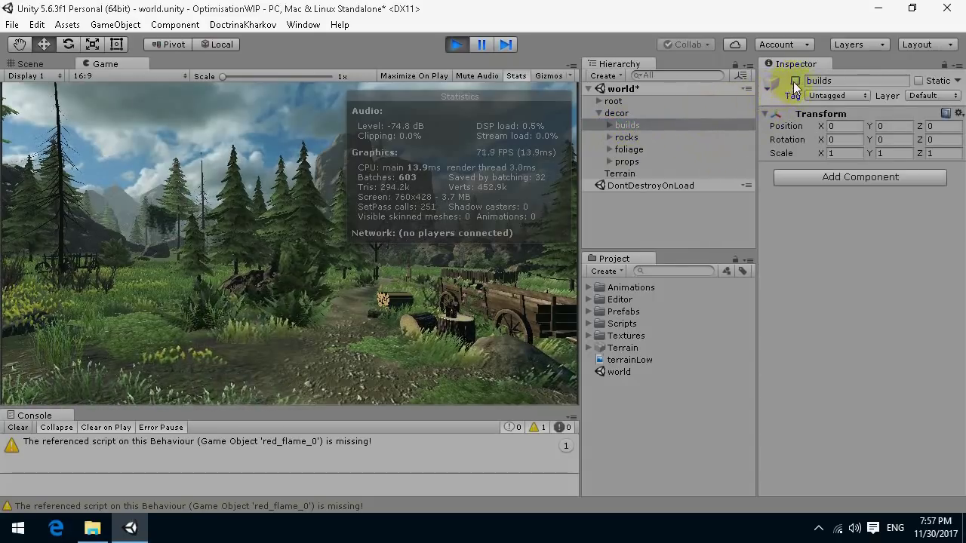
{"action": "left_click", "coordinate": [795, 81]}
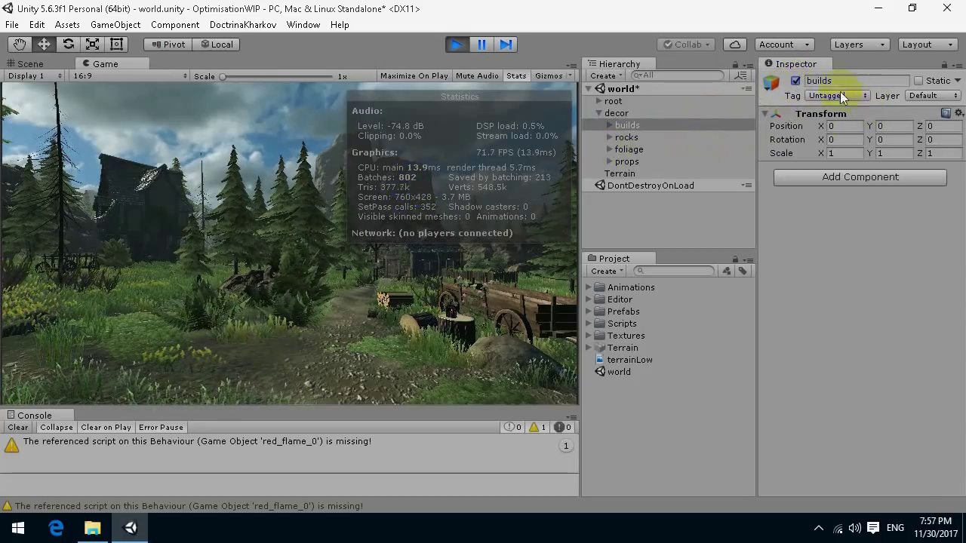
{"action": "left_click", "coordinate": [796, 80]}
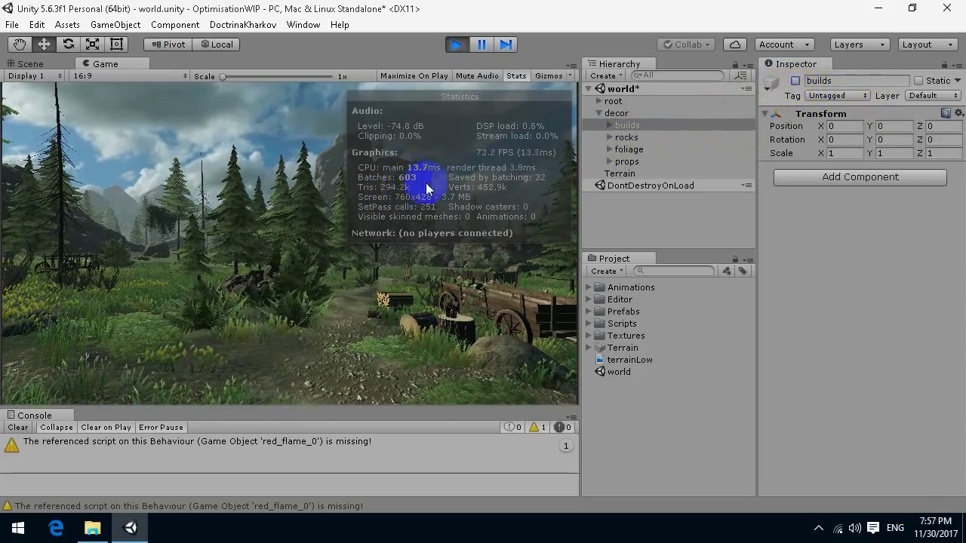
{"action": "left_click", "coordinate": [795, 81]}
{"action": "left_click", "coordinate": [796, 80]}
{"action": "left_click", "coordinate": [795, 80]}
{"action": "left_click", "coordinate": [795, 81]}
{"action": "left_click", "coordinate": [795, 80]}
{"action": "left_click", "coordinate": [626, 125]}
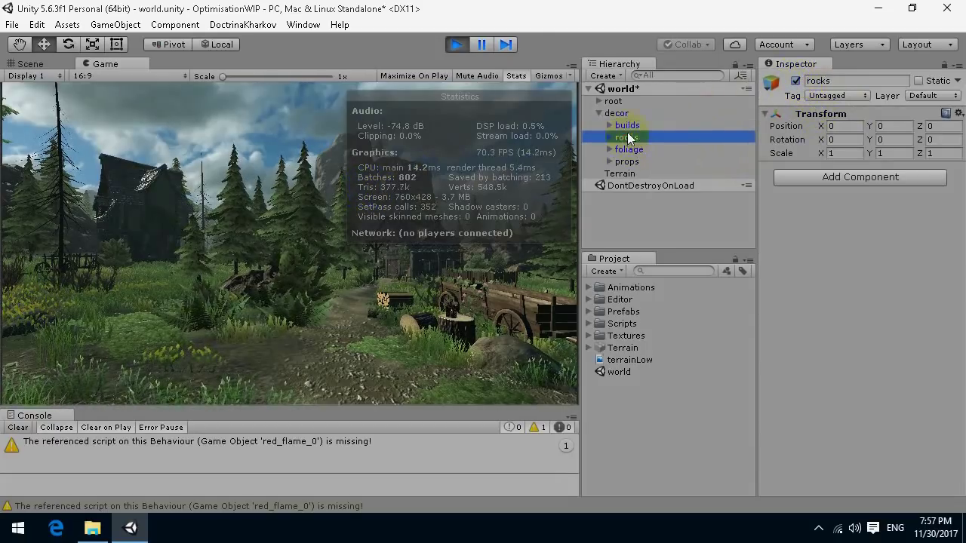
{"action": "left_click", "coordinate": [796, 81]}
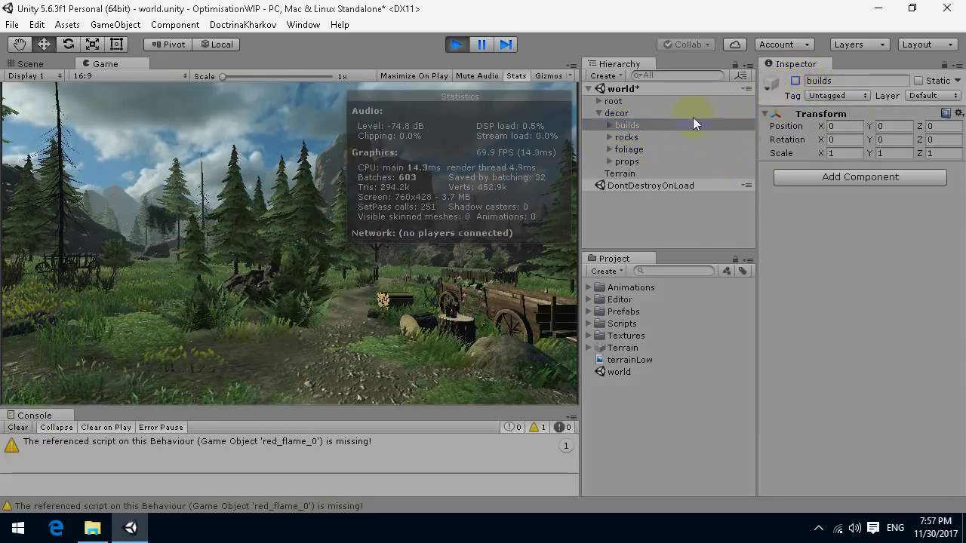
Step: Toggle the rocks group off and on in the running scene, and leave it deactivated
{"action": "left_click", "coordinate": [626, 137]}
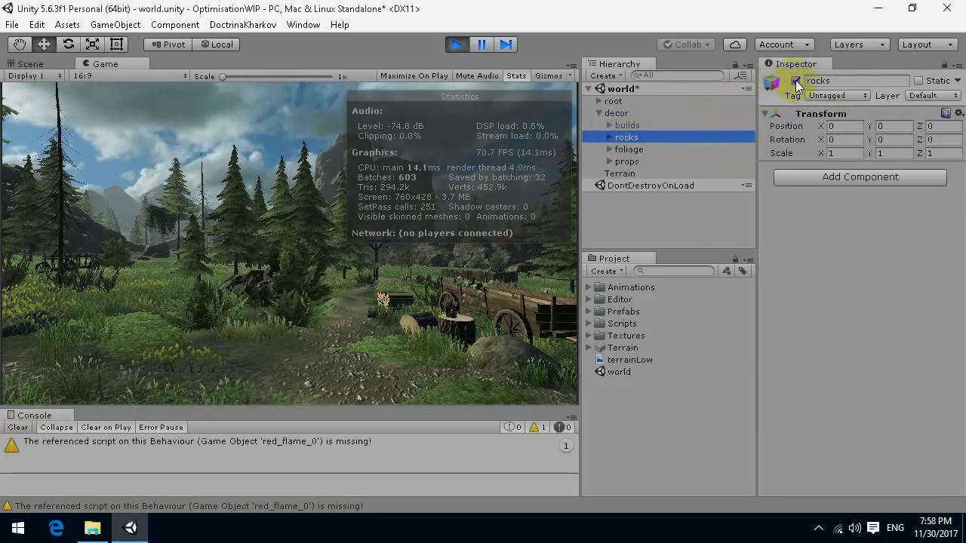
{"action": "left_click", "coordinate": [796, 80]}
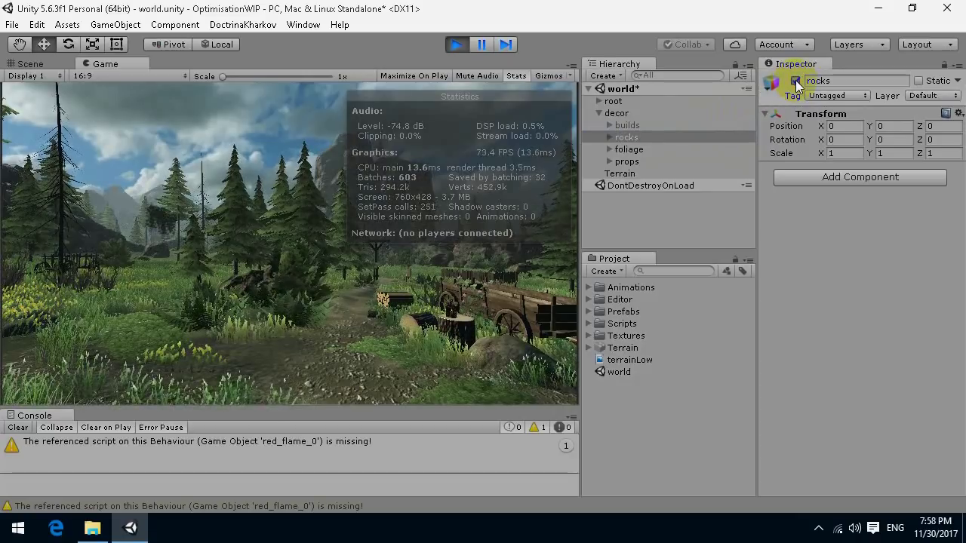
{"action": "left_click", "coordinate": [796, 80]}
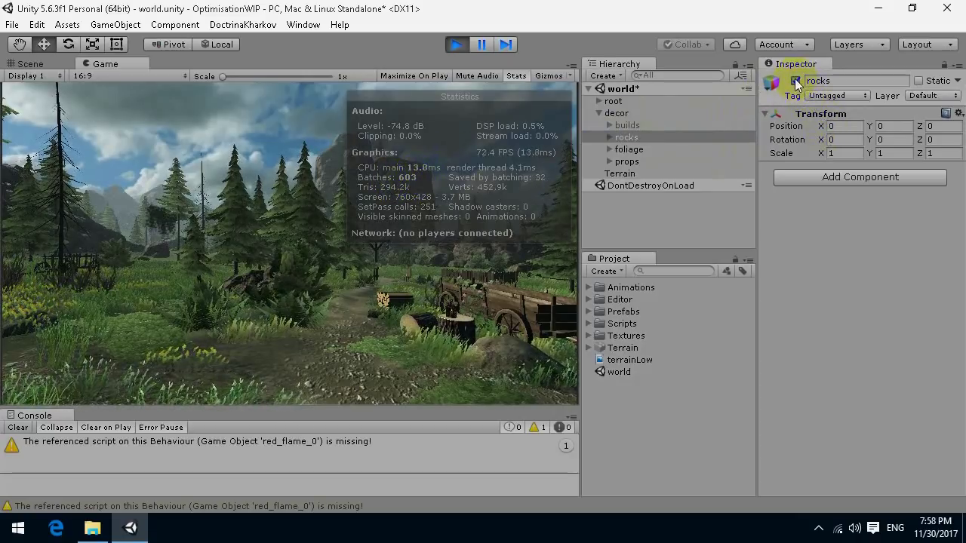
{"action": "left_click", "coordinate": [795, 80]}
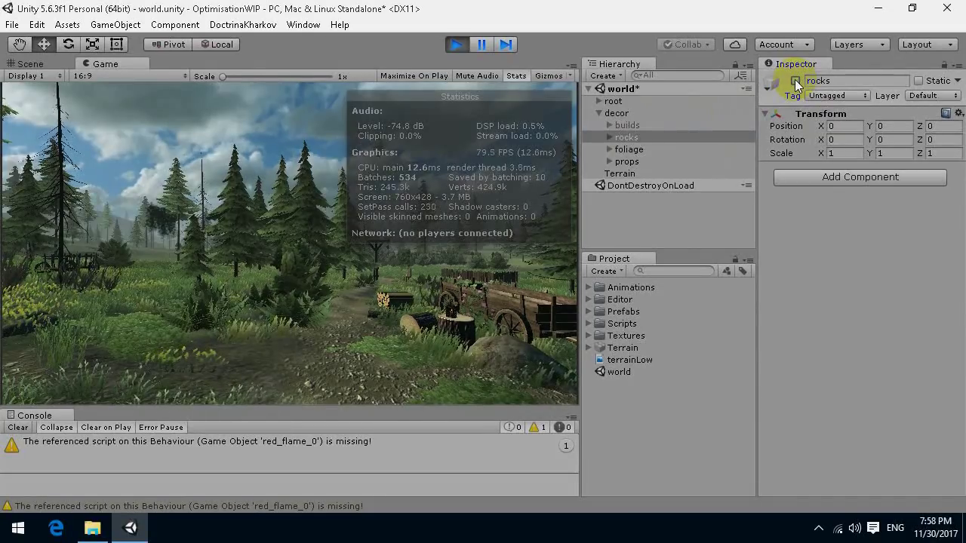
Step: Deactivate the foliage group in the running scene, and toggle the props group to compare the statistics, leaving it deactivated
{"action": "left_click", "coordinate": [633, 150]}
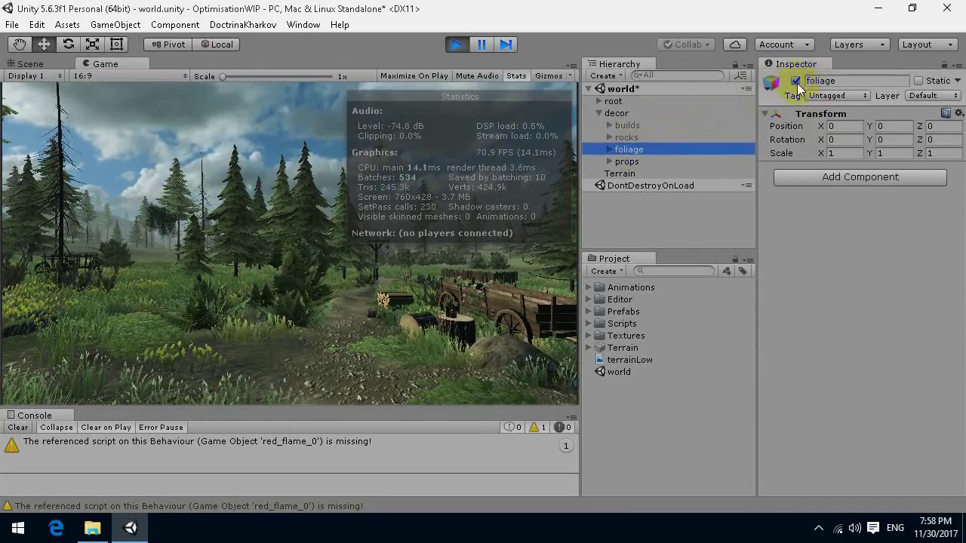
{"action": "left_click", "coordinate": [795, 80]}
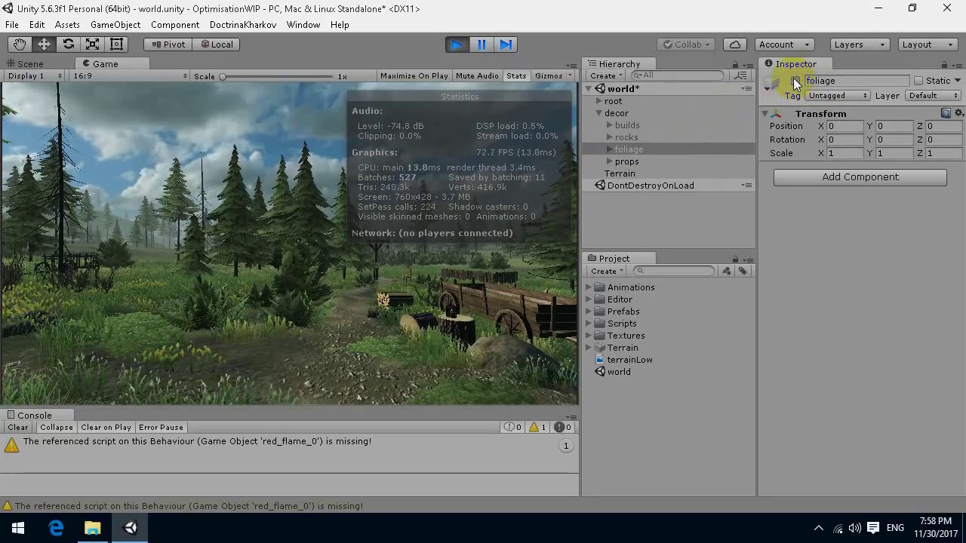
{"action": "left_click", "coordinate": [644, 160]}
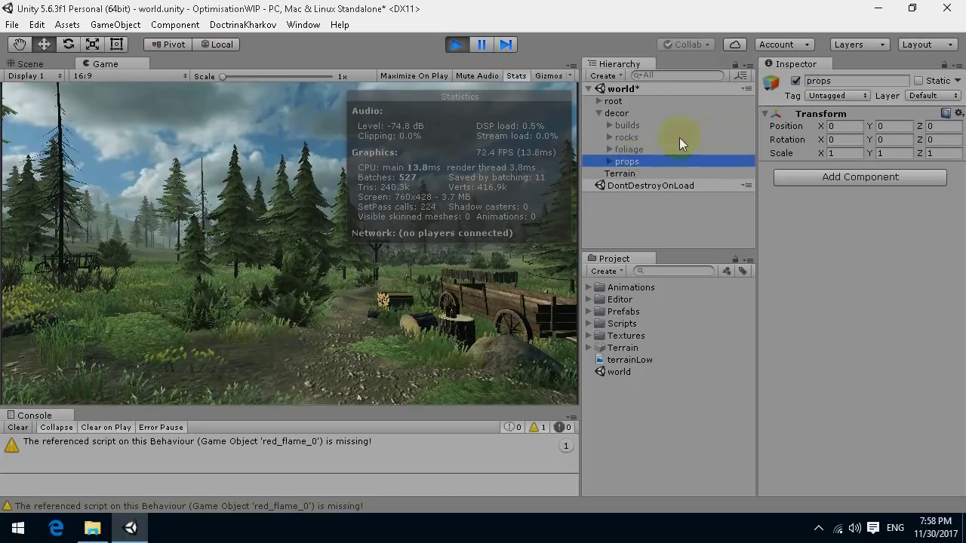
{"action": "left_click", "coordinate": [796, 81]}
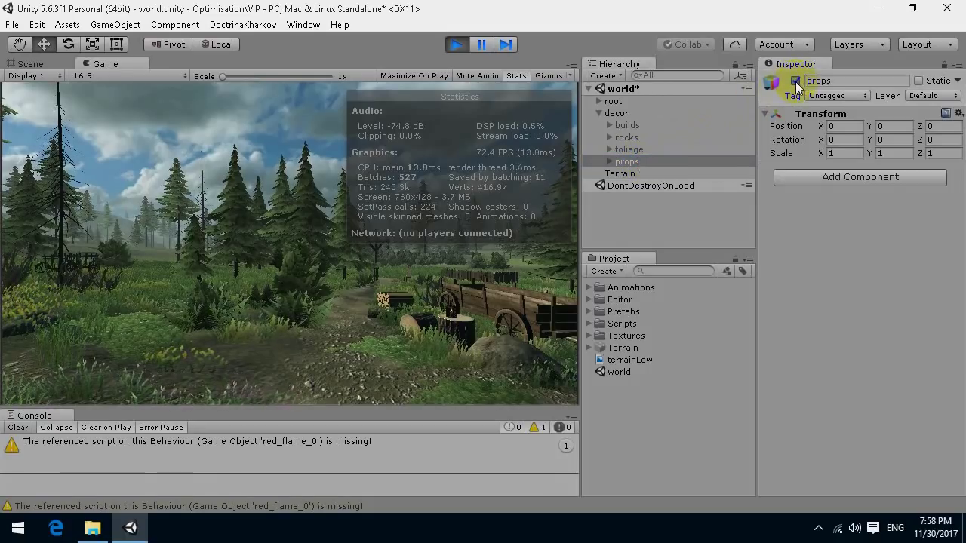
{"action": "left_click", "coordinate": [795, 81]}
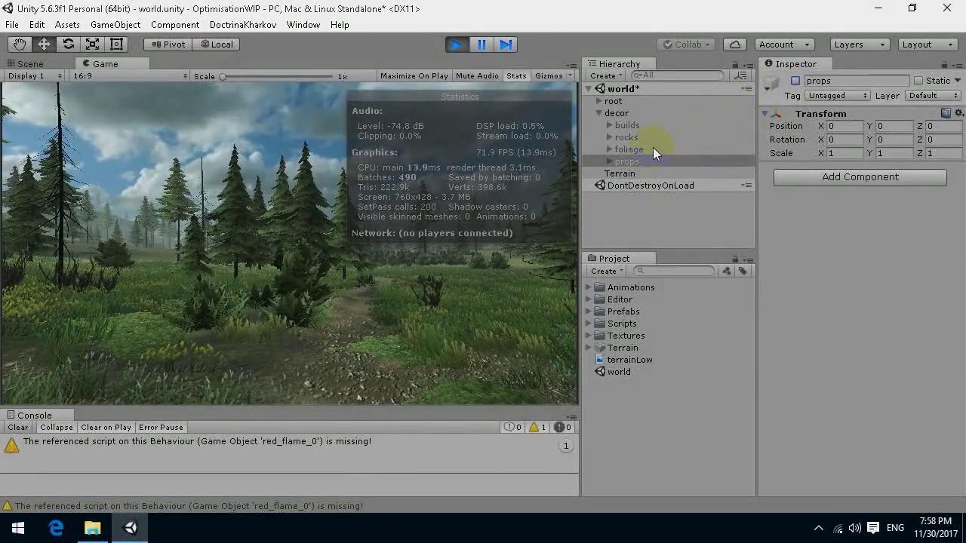
Step: Toggle the Terrain object off and on in the running scene to compare its share of the batches, leaving it active
{"action": "left_click", "coordinate": [620, 176]}
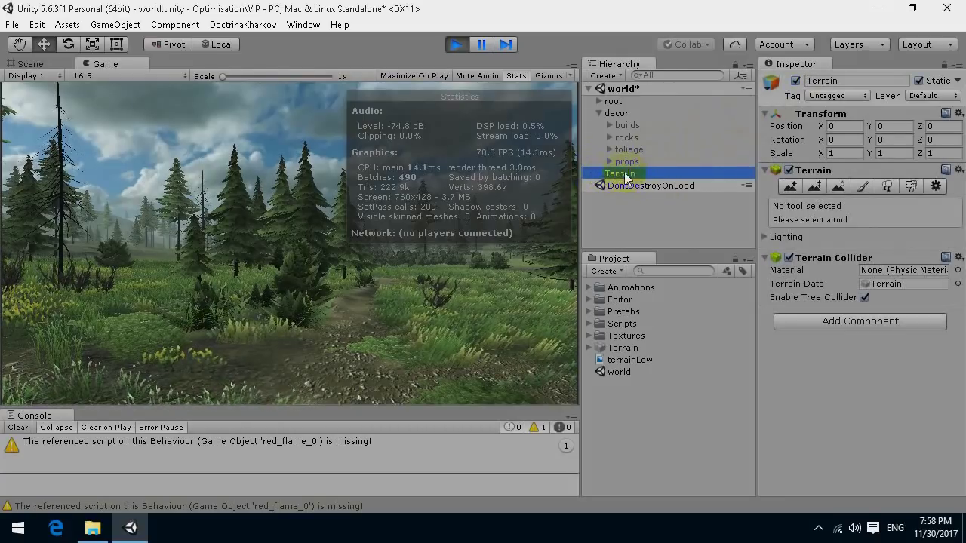
{"action": "left_click", "coordinate": [796, 81]}
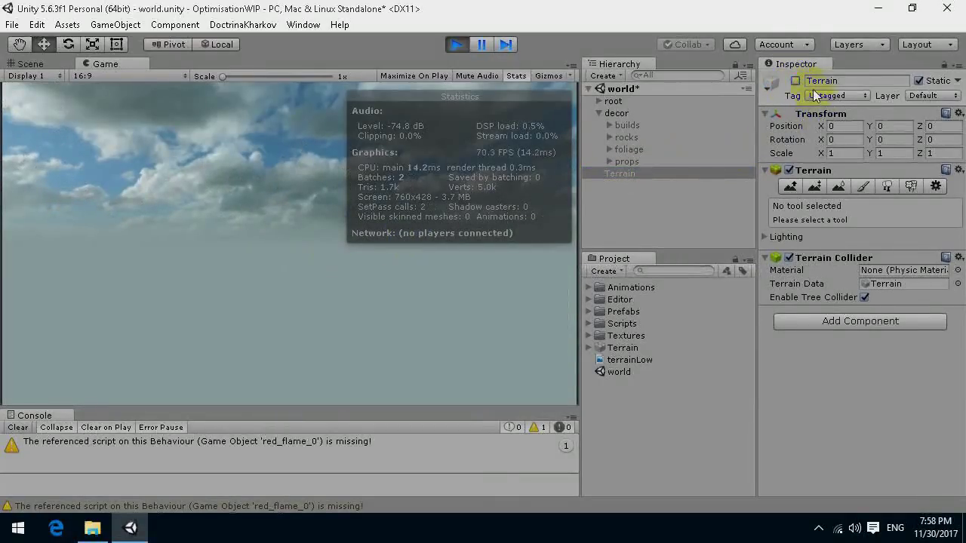
{"action": "left_click", "coordinate": [795, 81]}
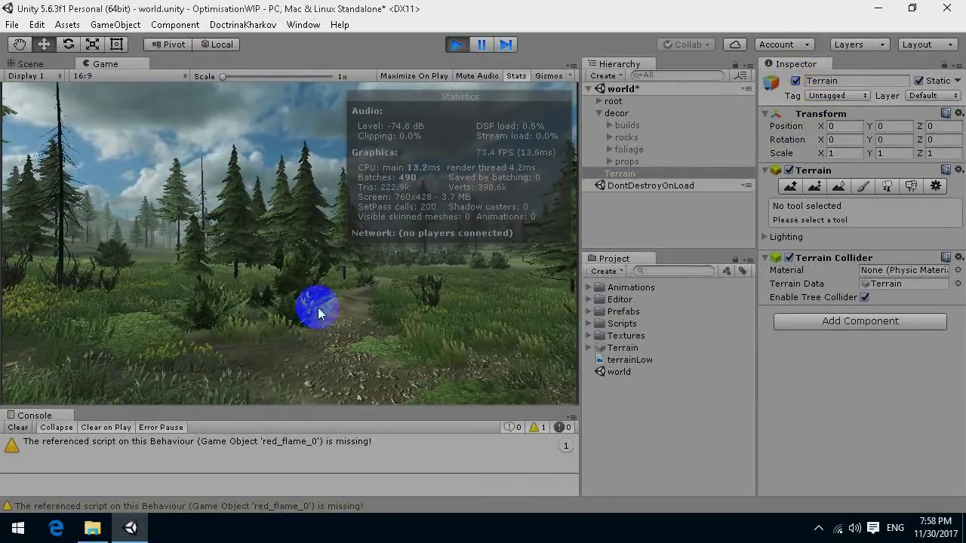
{"action": "left_click", "coordinate": [346, 300]}
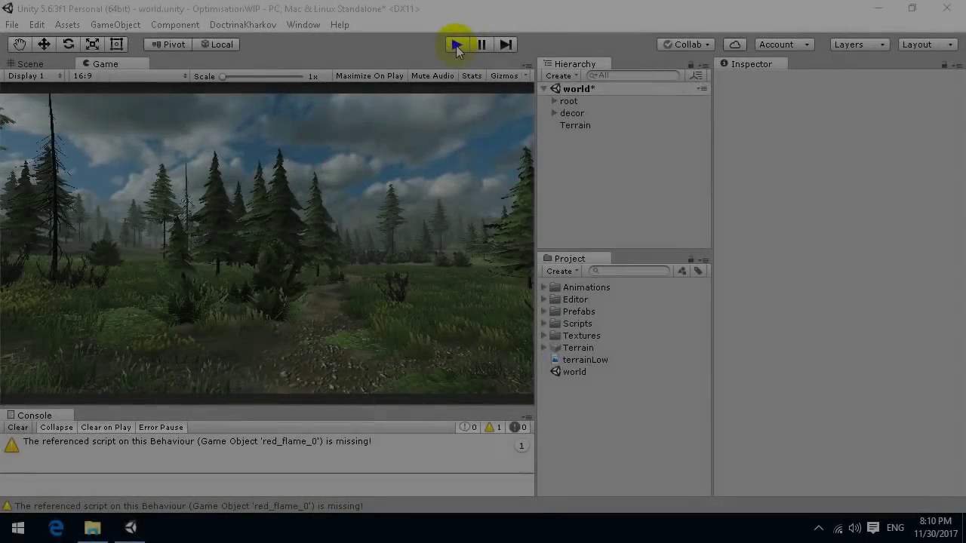
Step: Run the scene and open the Terrain Settings of the Terrain object
{"action": "left_click", "coordinate": [456, 45]}
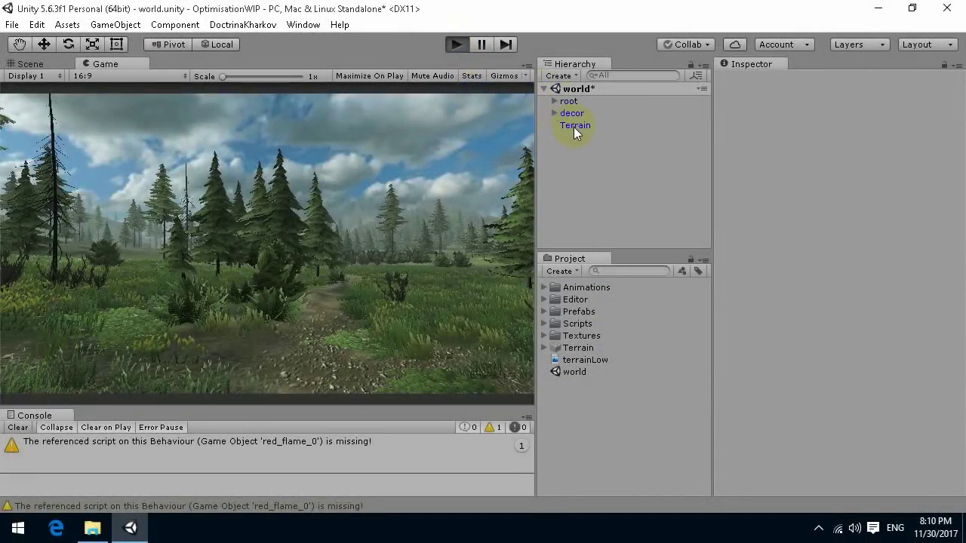
{"action": "left_click", "coordinate": [573, 125]}
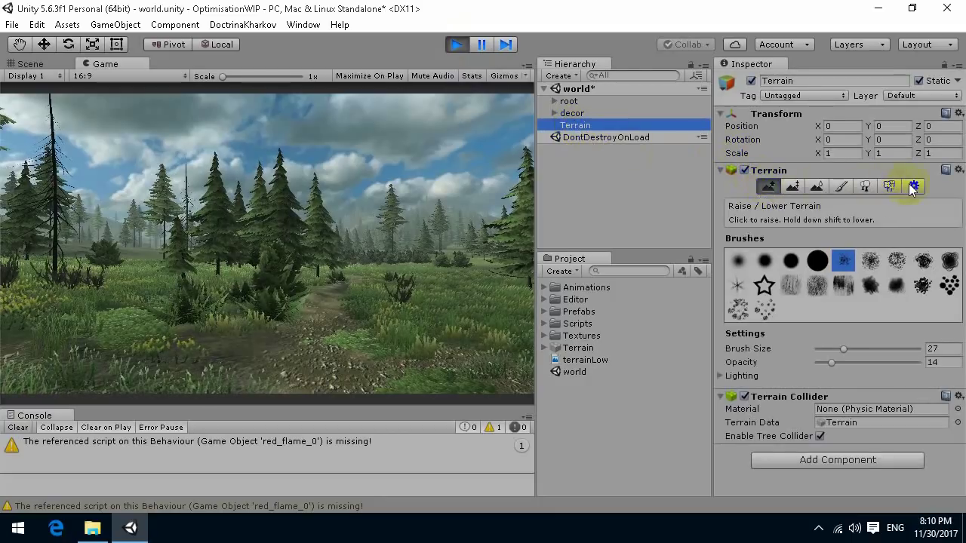
{"action": "left_click", "coordinate": [912, 187]}
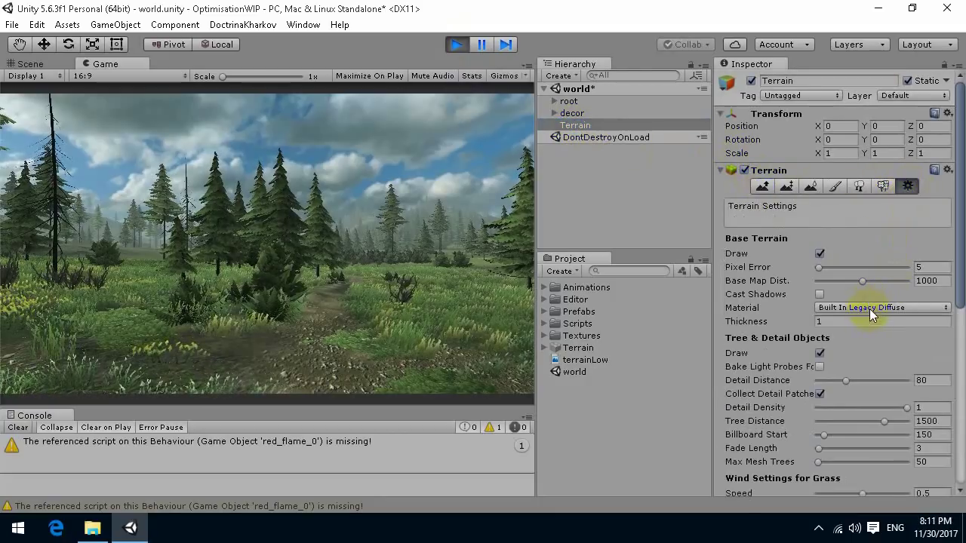
Step: Toggle drawing of the terrain's tree and detail objects with the statistics displayed, leaving Draw enabled
{"action": "scroll", "coordinate": [869, 309], "scroll_direction": "down", "scroll_amount": 2}
{"action": "scroll", "coordinate": [868, 289], "scroll_direction": "down", "scroll_amount": 1}
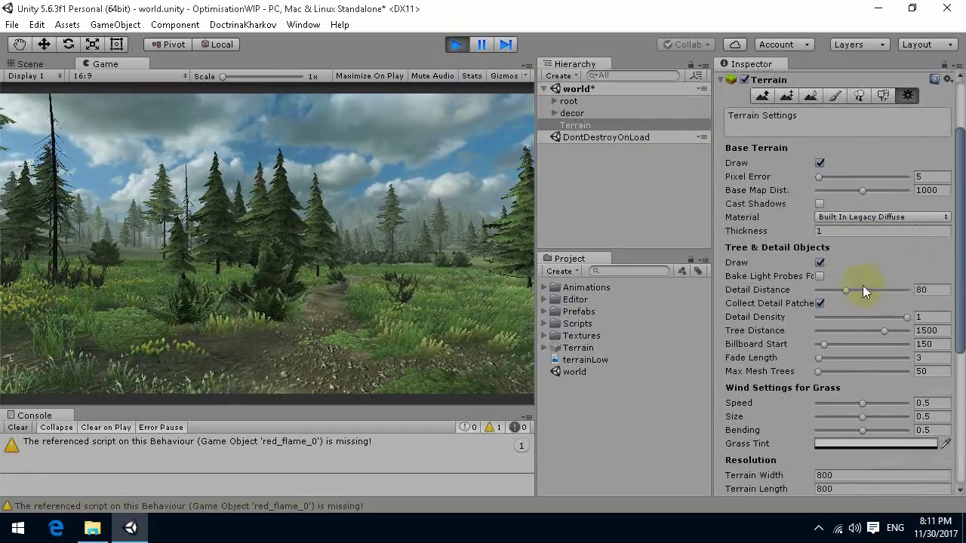
{"action": "left_click", "coordinate": [819, 262]}
{"action": "left_click", "coordinate": [476, 79]}
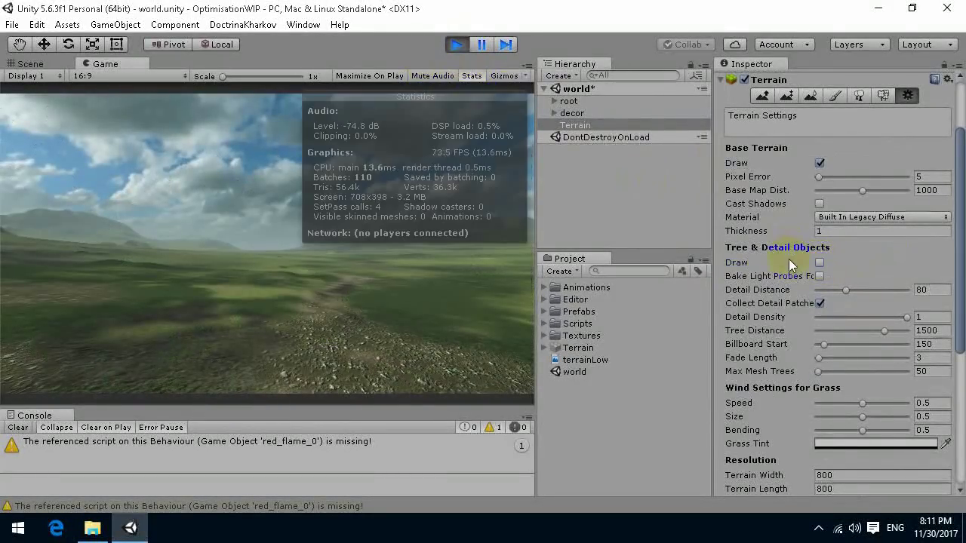
{"action": "left_click", "coordinate": [819, 262]}
{"action": "left_click", "coordinate": [819, 262]}
{"action": "left_click", "coordinate": [819, 263]}
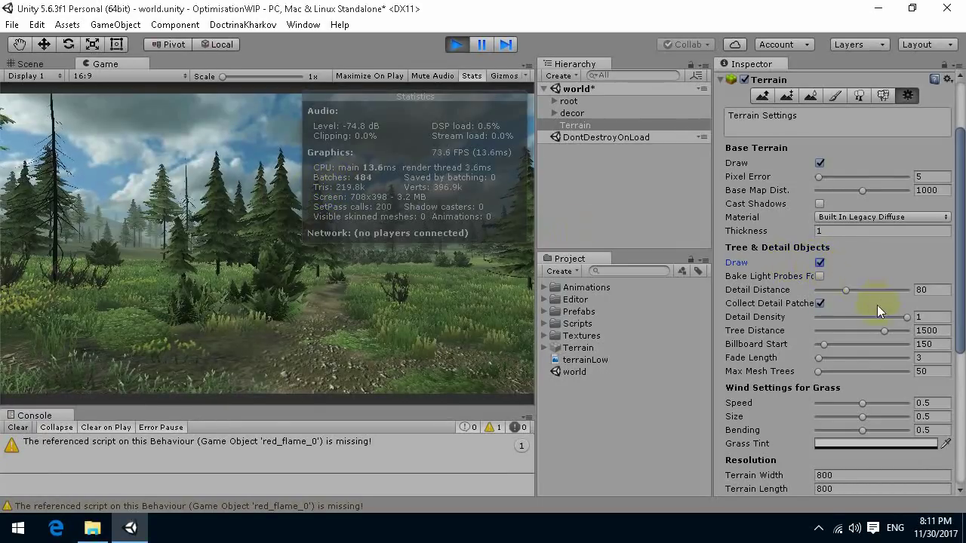
Step: Try the terrain's Billboard Start at 5 and set it to 70 in the running scene, inspecting the view with the statistics hidden
{"action": "scroll", "coordinate": [867, 303], "scroll_direction": "down", "scroll_amount": 2}
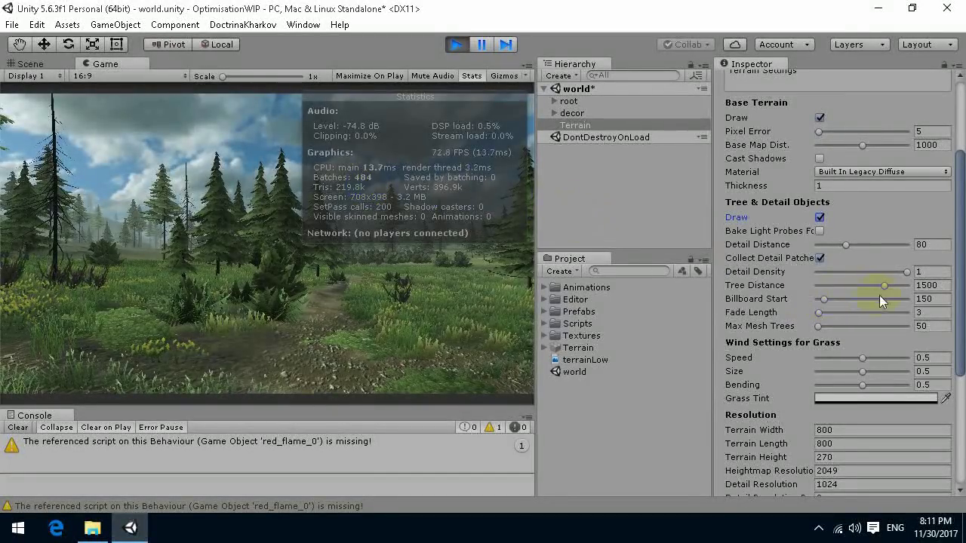
{"action": "left_click_drag", "start_coordinate": [823, 302], "coordinate": [802, 295]}
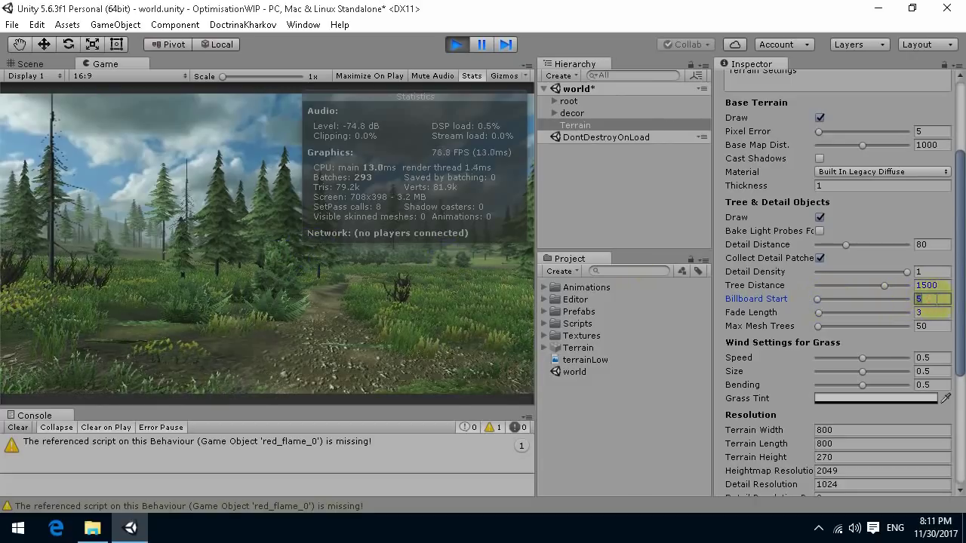
{"action": "left_click", "coordinate": [929, 298]}
{"action": "type", "text": "70"}
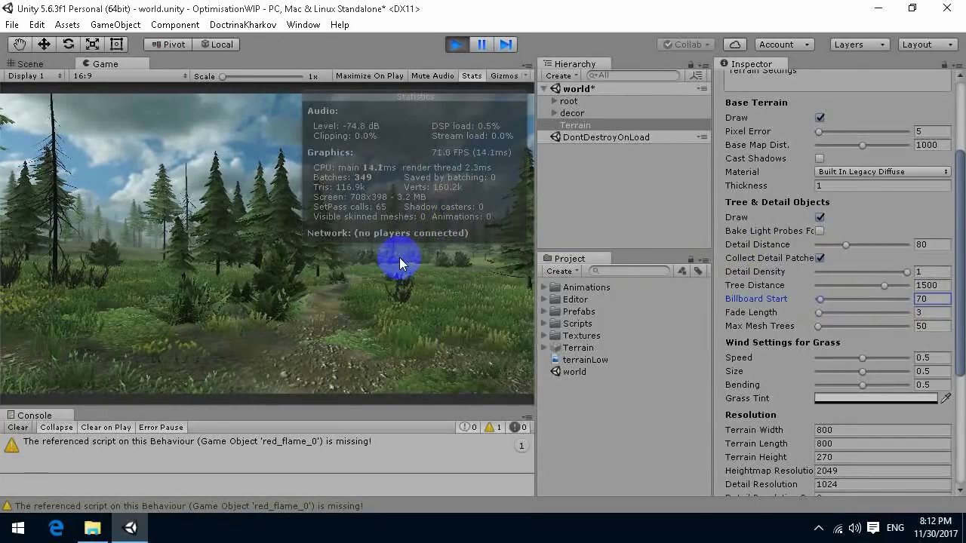
{"action": "left_click", "coordinate": [472, 75]}
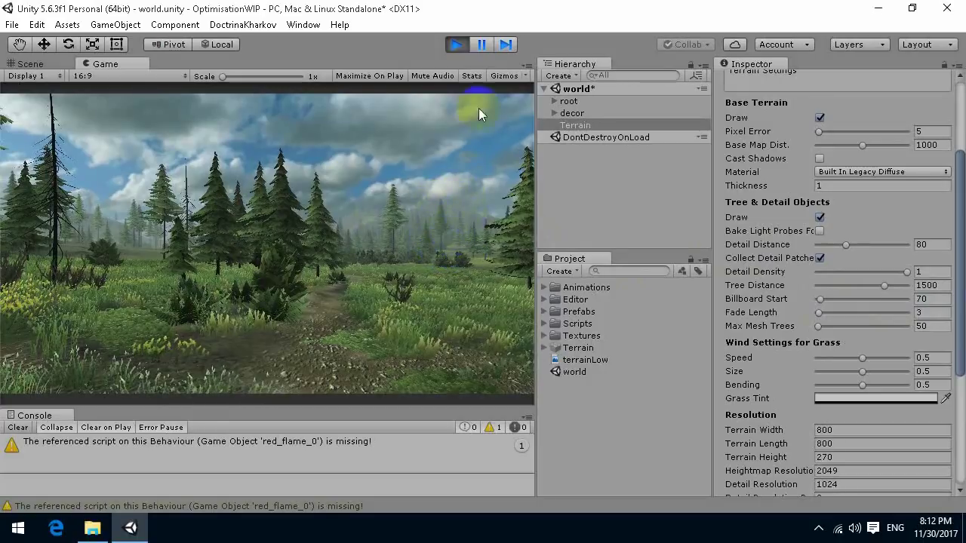
{"action": "left_click", "coordinate": [472, 75]}
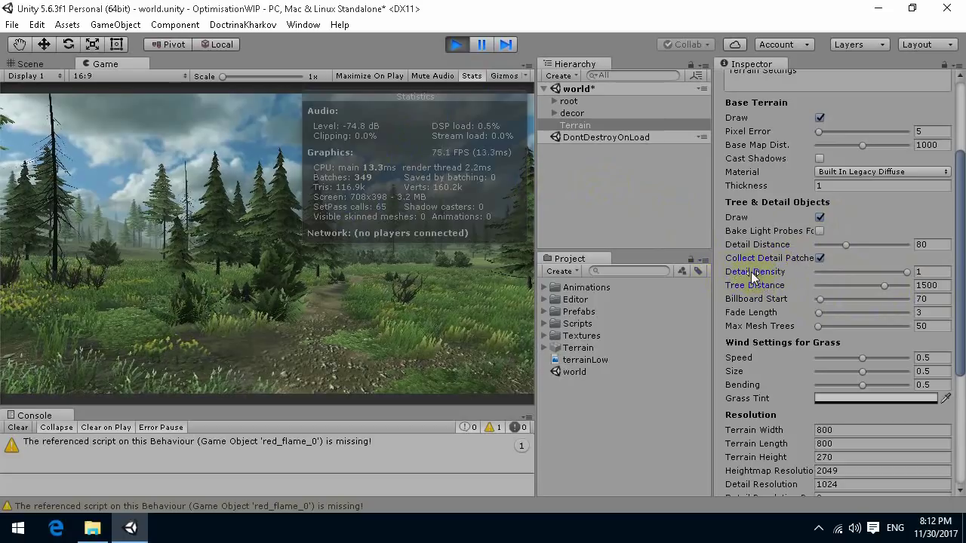
Step: Lower the terrain's Detail Distance to 0 in the running scene to compare the statistics, and return it to 80
{"action": "left_click", "coordinate": [460, 295]}
{"action": "left_click_drag", "start_coordinate": [431, 305], "coordinate": [483, 298]}
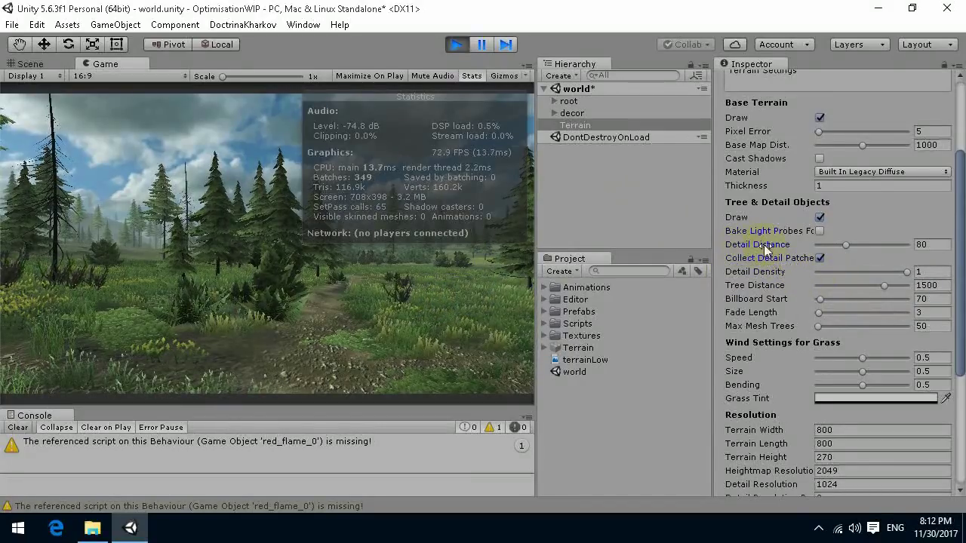
{"action": "left_click_drag", "start_coordinate": [846, 245], "coordinate": [823, 257]}
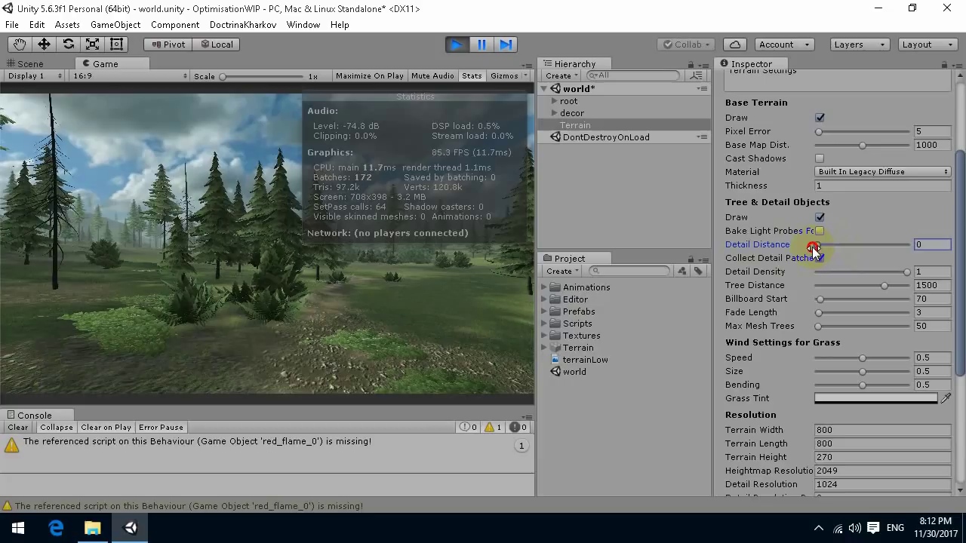
{"action": "left_click_drag", "start_coordinate": [823, 251], "coordinate": [805, 247]}
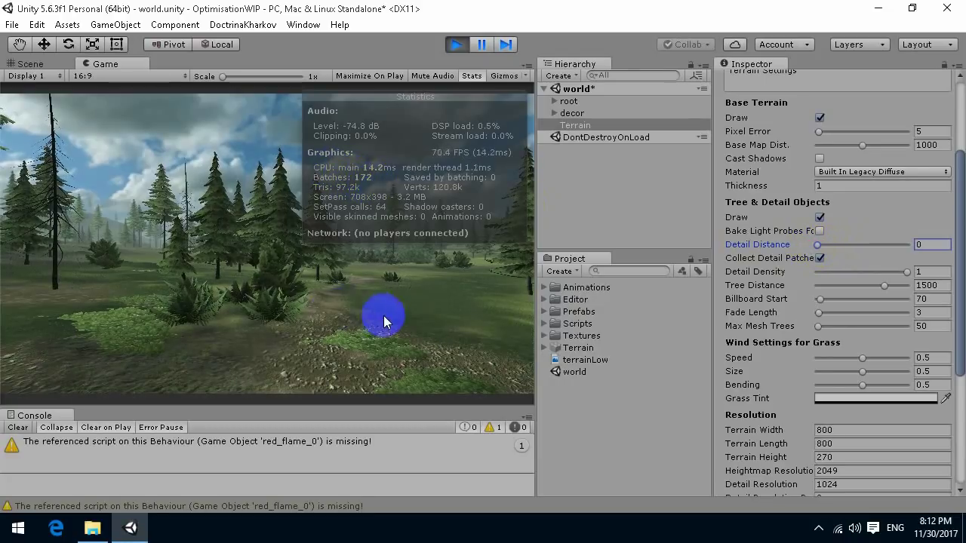
{"action": "left_click_drag", "start_coordinate": [814, 245], "coordinate": [827, 246]}
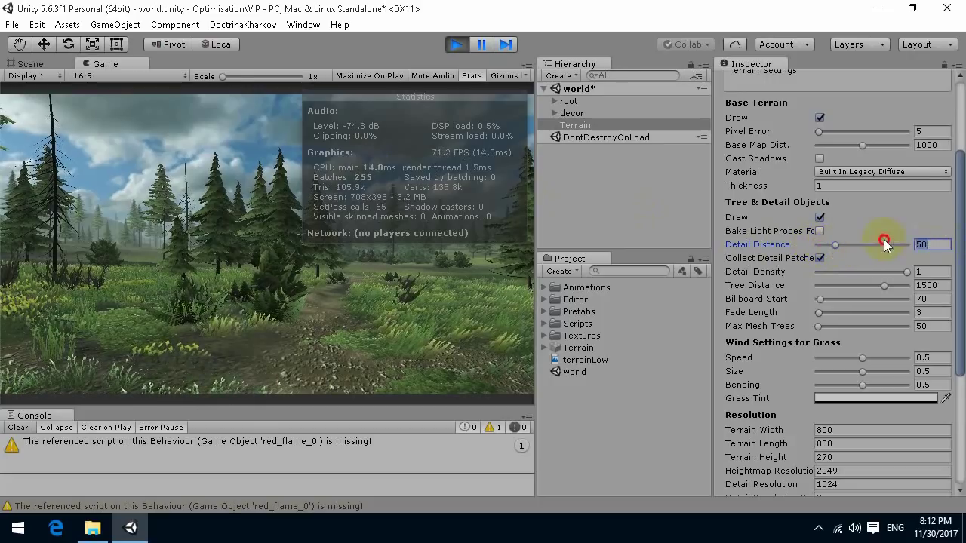
{"action": "type", "text": "80"}
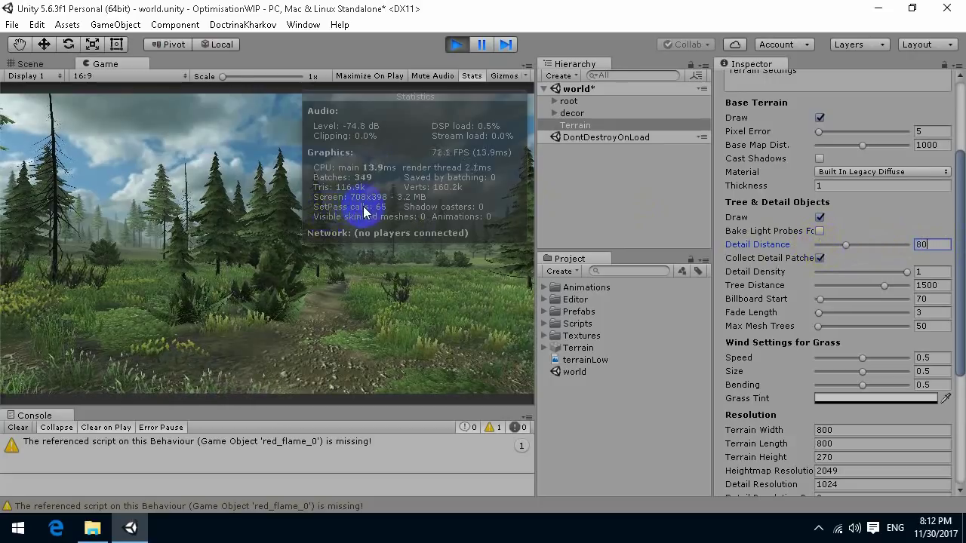
Step: Reduce the Detail Distance to 0 once more in the running scene, and set it to 70
{"action": "left_click_drag", "start_coordinate": [834, 250], "coordinate": [814, 244]}
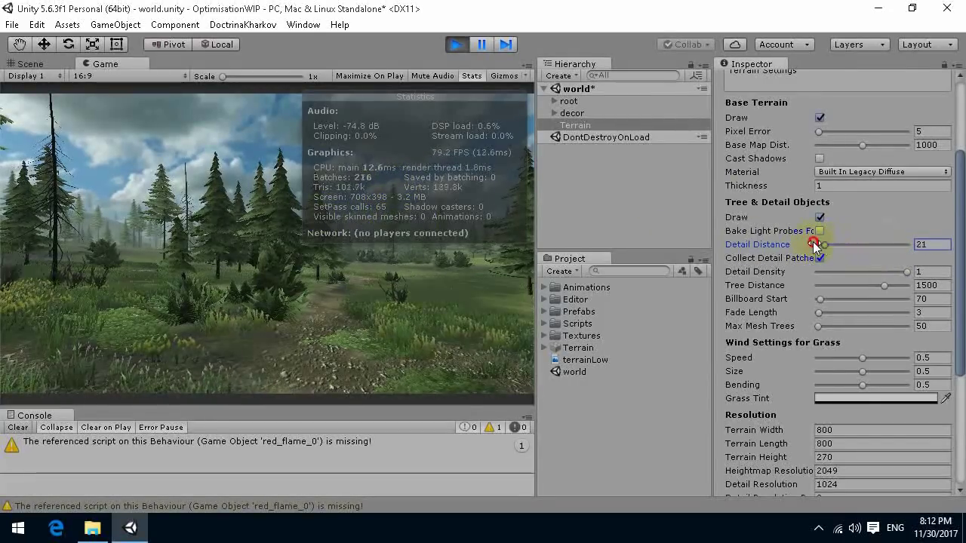
{"action": "left_click", "coordinate": [931, 244]}
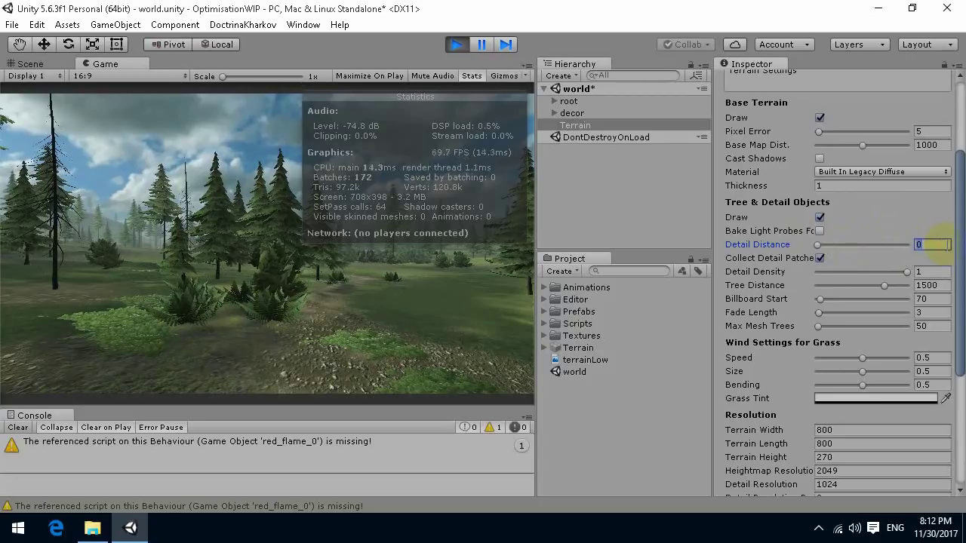
{"action": "type", "text": "70"}
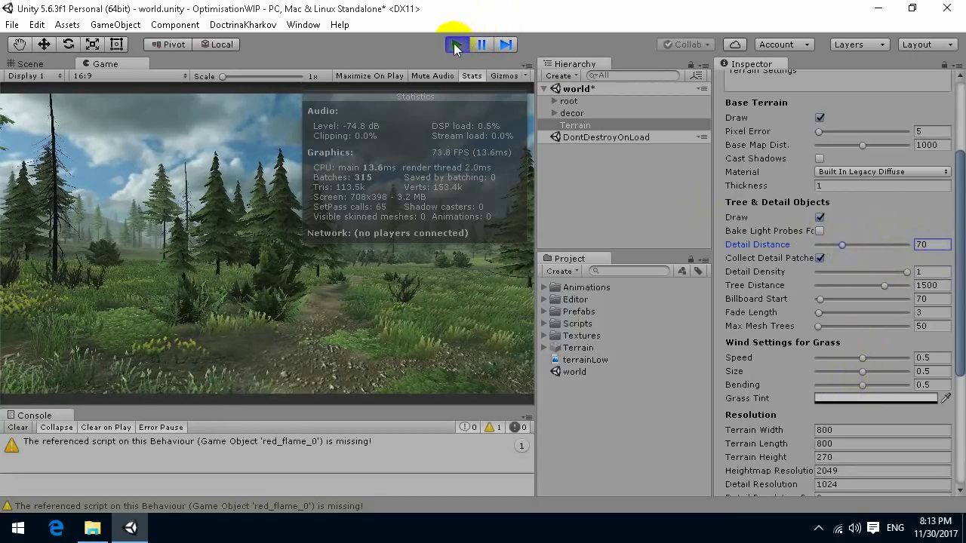
Step: Stop the scene and set the terrain's Billboard Start and Detail Distance to 70 in edit mode
{"action": "scroll", "coordinate": [848, 282], "scroll_direction": "down", "scroll_amount": 5}
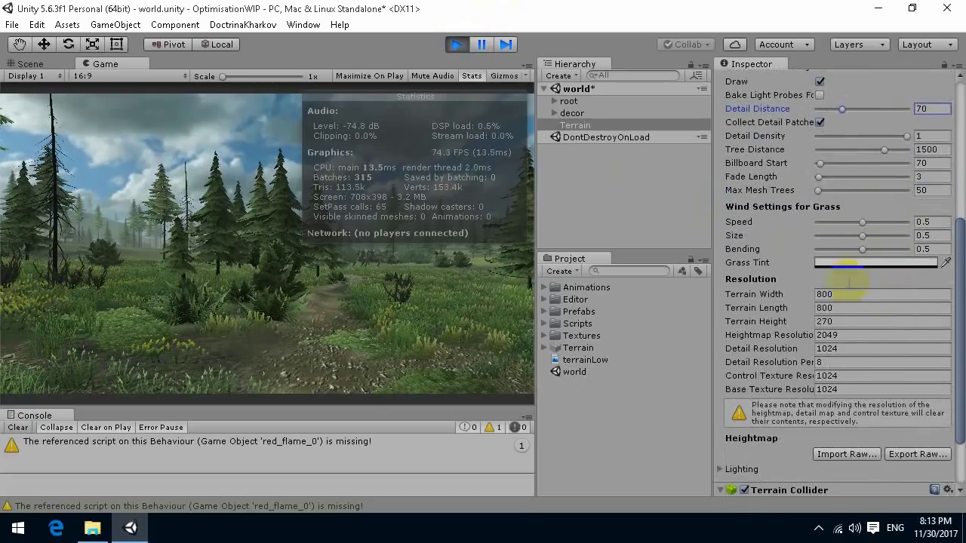
{"action": "left_click", "coordinate": [467, 48]}
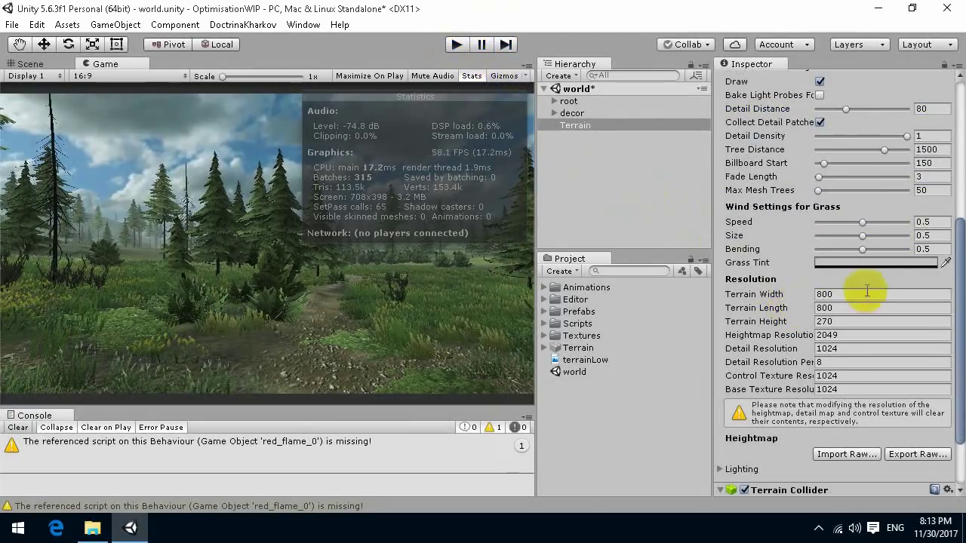
{"action": "scroll", "coordinate": [896, 225], "scroll_direction": "up", "scroll_amount": 3}
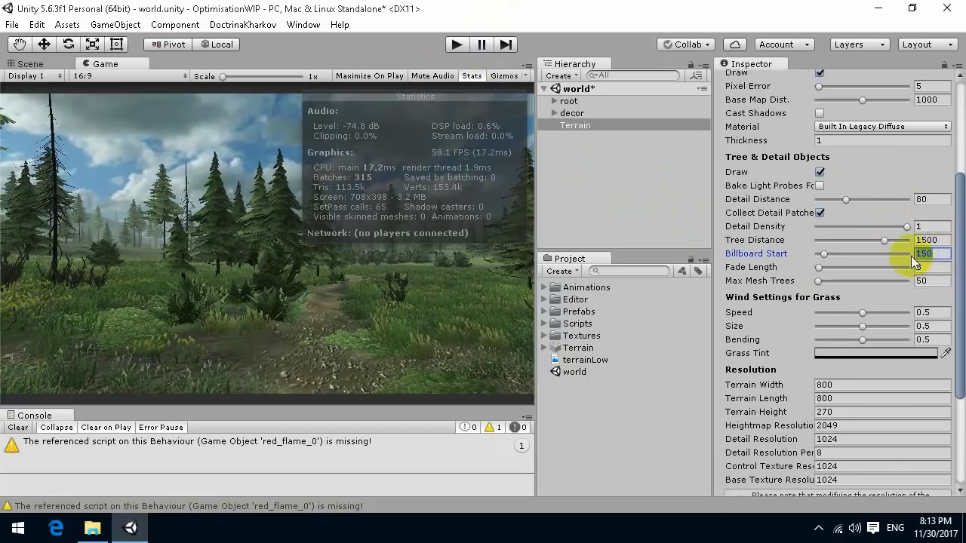
{"action": "type", "text": "70"}
{"action": "left_click", "coordinate": [932, 199]}
{"action": "type", "text": "150"}
{"action": "scroll", "coordinate": [848, 302], "scroll_direction": "down", "scroll_amount": 5}
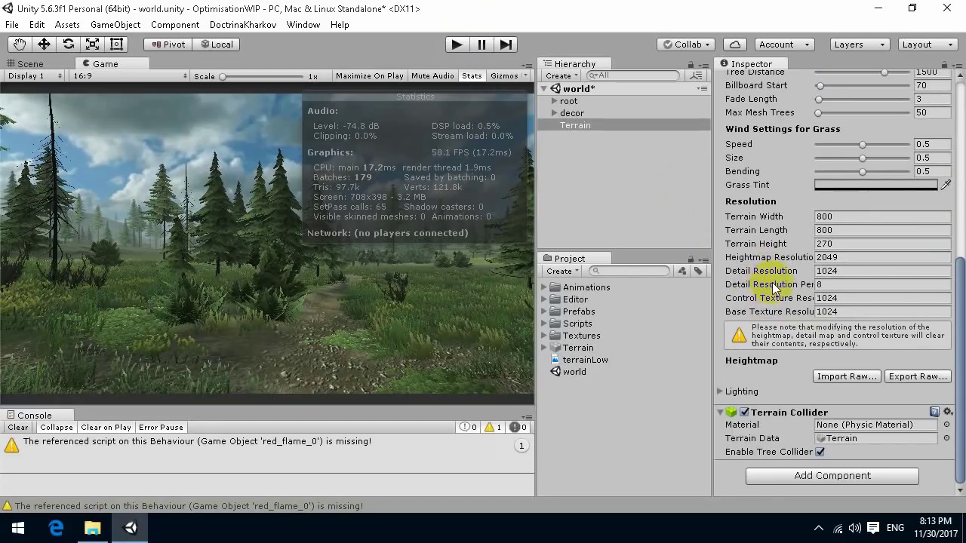
{"action": "left_click", "coordinate": [526, 260]}
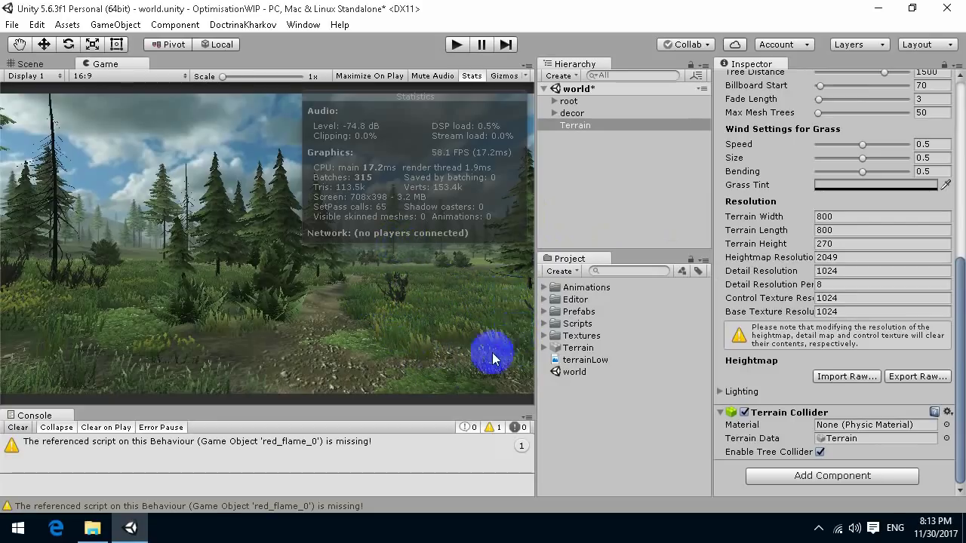
Step: Open the Frame Debugger and move its window clear of the game view
{"action": "left_click", "coordinate": [300, 27]}
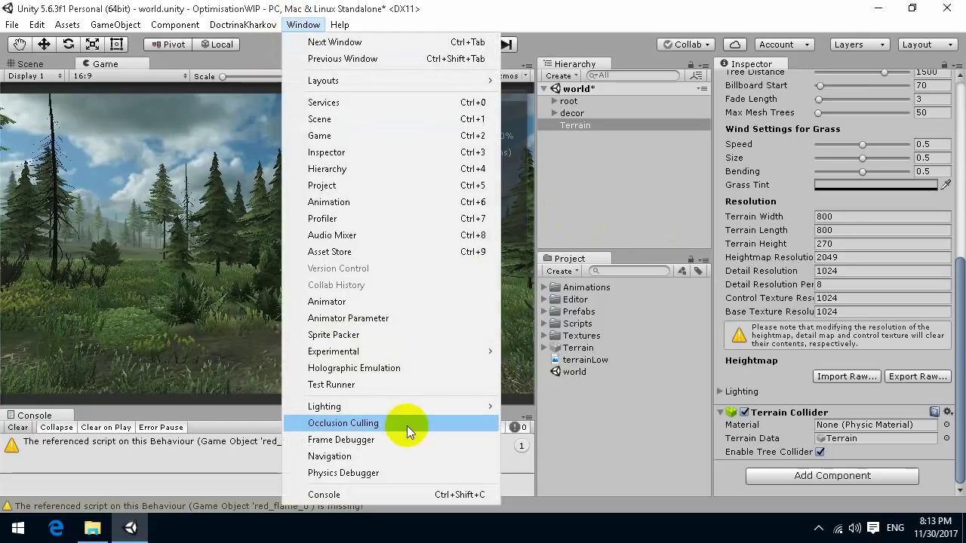
{"action": "left_click", "coordinate": [358, 450]}
{"action": "left_click_drag", "start_coordinate": [457, 17], "coordinate": [714, 68]}
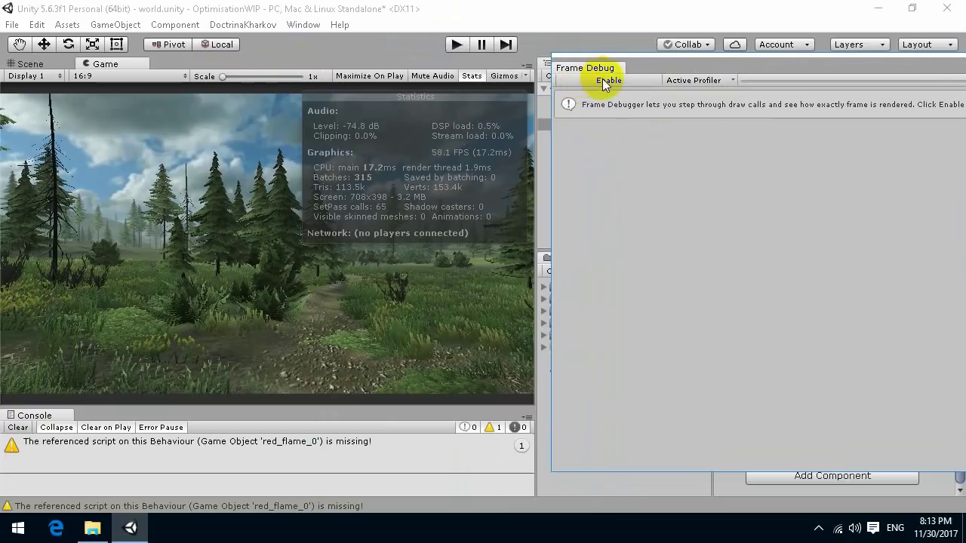
Step: Run the scene in the Game view and enable frame capture in the Frame Debugger
{"action": "left_click", "coordinate": [96, 67]}
{"action": "left_click", "coordinate": [456, 44]}
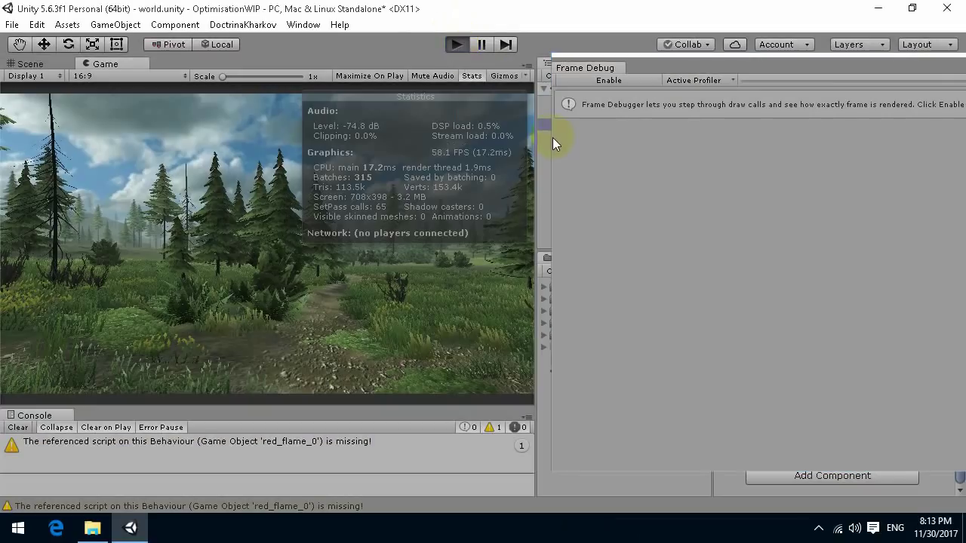
{"action": "left_click", "coordinate": [608, 80]}
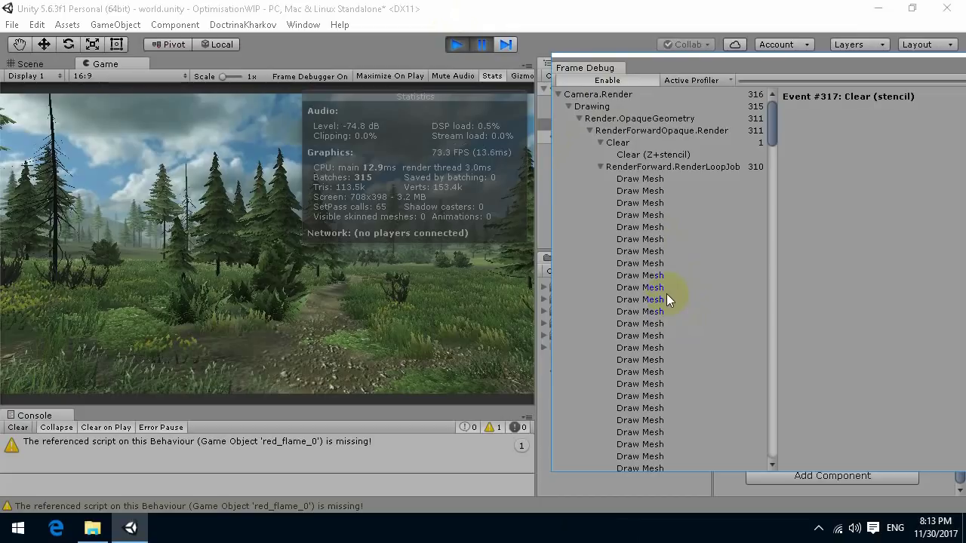
Step: Step through the draw calls from the first Draw Mesh under RenderForward.RenderLoopJob to event 13, watching how the terrain is drawn
{"action": "left_click", "coordinate": [647, 181]}
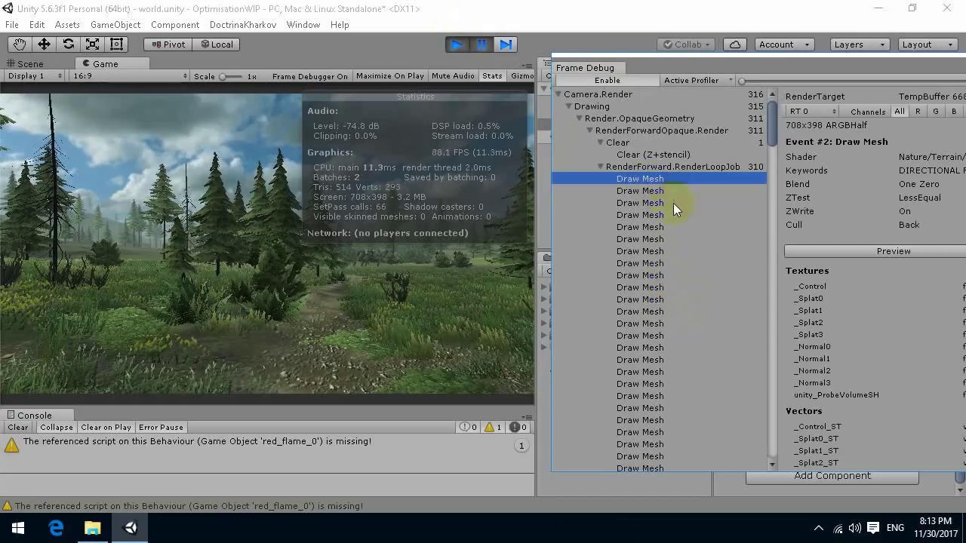
{"action": "mouse_move", "coordinate": [805, 64]}
{"action": "left_mouse_down"}
{"action": "mouse_move", "coordinate": [597, 58]}
{"action": "mouse_move", "coordinate": [722, 54]}
{"action": "left_mouse_up"}
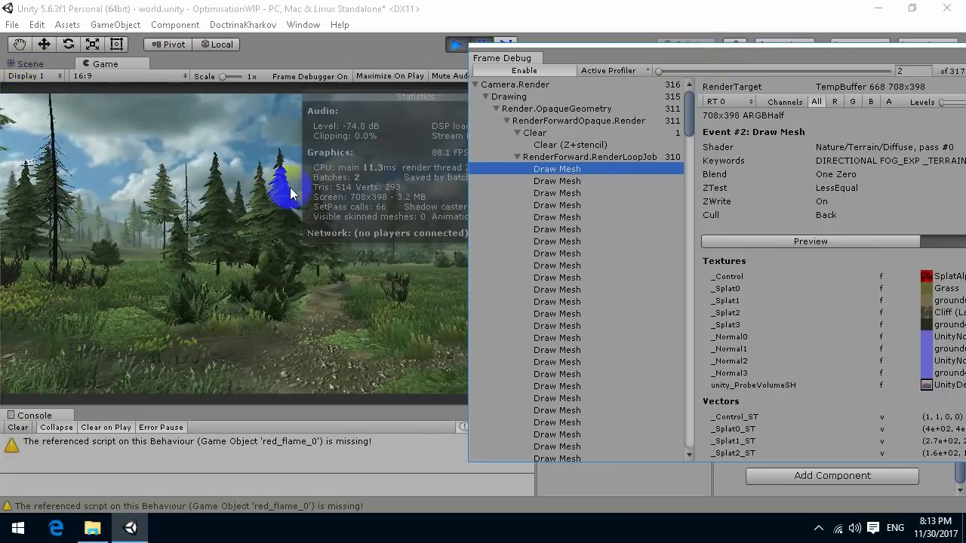
{"action": "key", "text": "Down"}
{"action": "key", "text": "Down"}
{"action": "key", "text": "Down"}
{"action": "key", "text": "Down"}
{"action": "key", "text": "Down"}
{"action": "key", "text": "Down"}
{"action": "key", "text": "Down"}
{"action": "key", "text": "Down"}
{"action": "key", "text": "Down"}
{"action": "key", "text": "Down"}
{"action": "key", "text": "Down"}
{"action": "key", "text": "Down"}
{"action": "key", "text": "Down"}
{"action": "key", "text": "Down"}
{"action": "key", "text": "Down"}
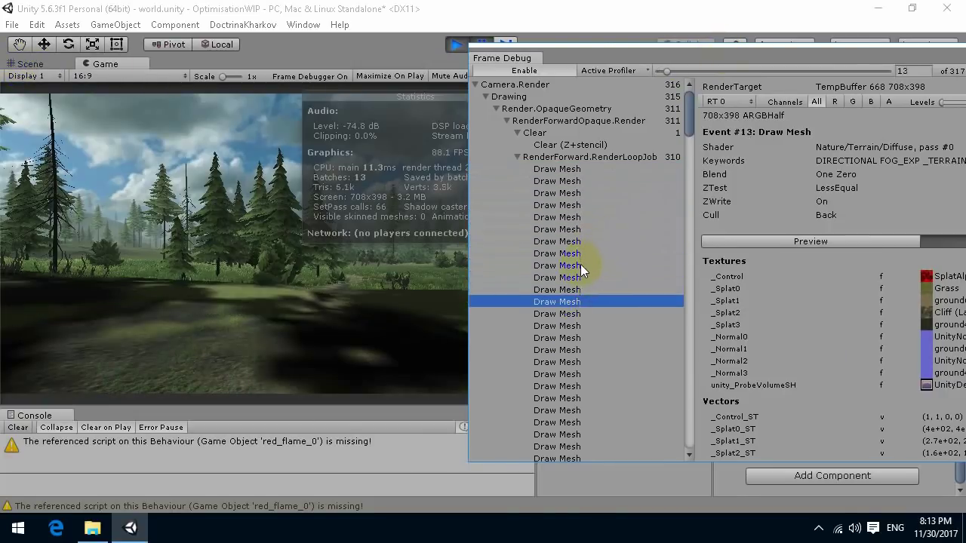
Step: Move the Frame Debugger clear of the statistics and step through the following Draw Mesh events up to event 165, examining what each one renders
{"action": "left_click_drag", "start_coordinate": [635, 59], "coordinate": [756, 56]}
{"action": "scroll", "coordinate": [696, 309], "scroll_direction": "down", "scroll_amount": 5}
{"action": "key", "text": "Down"}
{"action": "key", "text": "Down"}
{"action": "key", "text": "Down"}
{"action": "key", "text": "Down"}
{"action": "key", "text": "Down"}
{"action": "key", "text": "Down"}
{"action": "key", "text": "Down"}
{"action": "key", "text": "Down"}
{"action": "key", "text": "Down"}
{"action": "key", "text": "Down"}
{"action": "key", "text": "Down"}
{"action": "key", "text": "Down"}
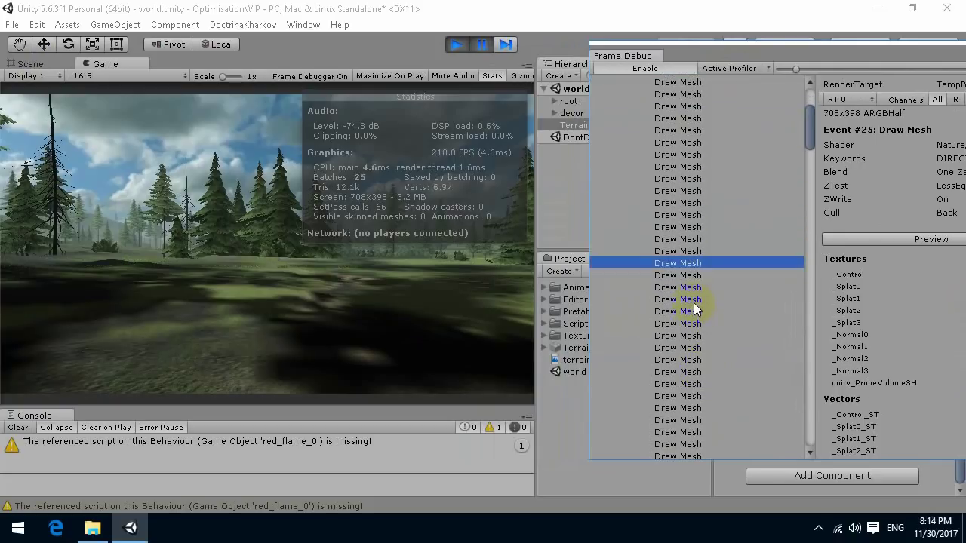
{"action": "key", "text": "Down"}
{"action": "key", "text": "Down"}
{"action": "key", "text": "Down"}
{"action": "key", "text": "Down"}
{"action": "key", "text": "Down"}
{"action": "key", "text": "Down"}
{"action": "key", "text": "Down"}
{"action": "key", "text": "Down"}
{"action": "key", "text": "Down"}
{"action": "key", "text": "Down"}
{"action": "key", "text": "Down"}
{"action": "key", "text": "Down"}
{"action": "key", "text": "Down"}
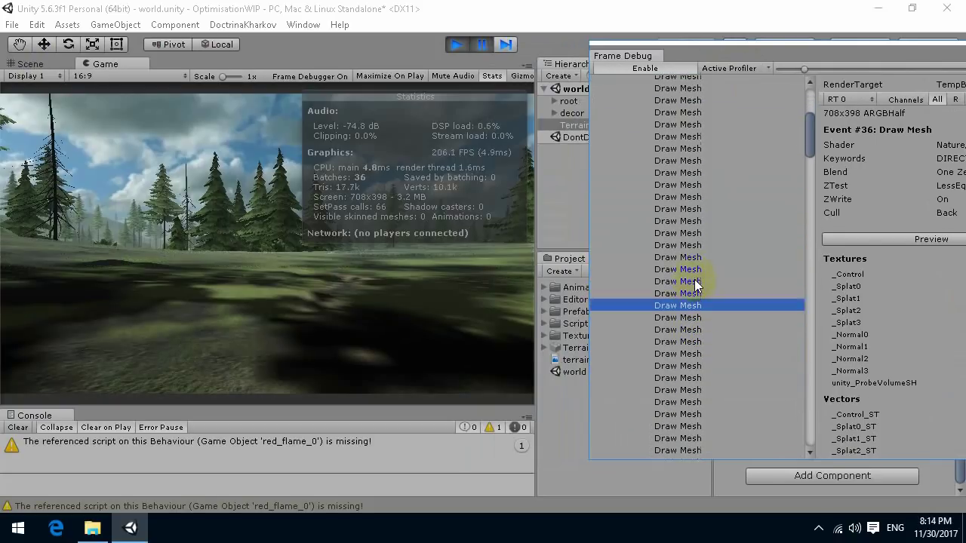
{"action": "key", "text": "Down"}
{"action": "key", "text": "Down"}
{"action": "key", "text": "Down"}
{"action": "key", "text": "Down"}
{"action": "key", "text": "Down"}
{"action": "key", "text": "Down"}
{"action": "key", "text": "Down"}
{"action": "key", "text": "Down"}
{"action": "key", "text": "Down"}
{"action": "key", "text": "Down"}
{"action": "key", "text": "Down"}
{"action": "key", "text": "Down"}
{"action": "key", "text": "Down"}
{"action": "key", "text": "Down"}
{"action": "key", "text": "Down"}
{"action": "key", "text": "Down"}
{"action": "key", "text": "Down"}
{"action": "key", "text": "Down"}
{"action": "key", "text": "Down"}
{"action": "key", "text": "Down"}
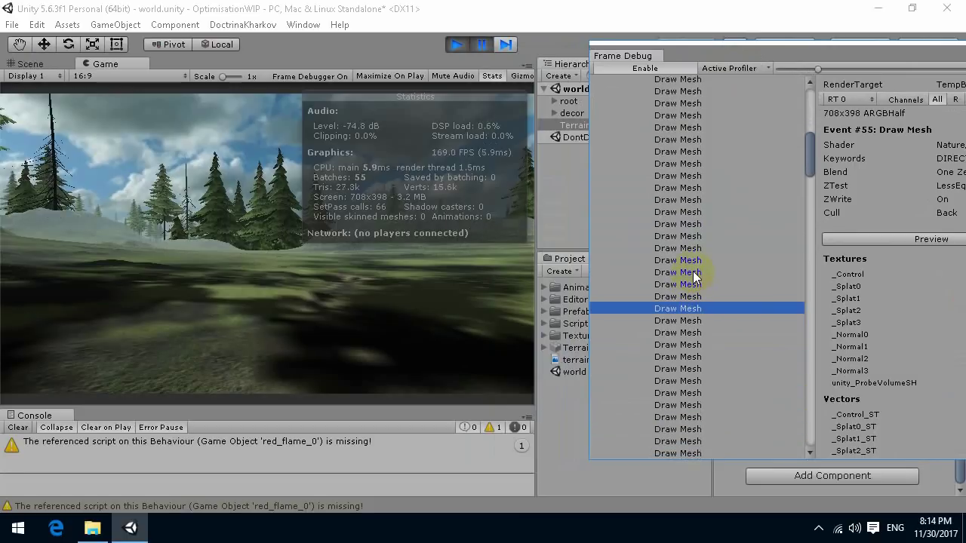
{"action": "key", "text": "Down"}
{"action": "key", "text": "Down"}
{"action": "key", "text": "Down"}
{"action": "key", "text": "Down"}
{"action": "key", "text": "Down"}
{"action": "key", "text": "Down"}
{"action": "key", "text": "Down"}
{"action": "key", "text": "Down"}
{"action": "key", "text": "Down"}
{"action": "key", "text": "Down"}
{"action": "key", "text": "Down"}
{"action": "key", "text": "Down"}
{"action": "key", "text": "Down"}
{"action": "key", "text": "Down"}
{"action": "key", "text": "Down"}
{"action": "key", "text": "Down"}
{"action": "key", "text": "Down"}
{"action": "key", "text": "Down"}
{"action": "key", "text": "Down"}
{"action": "key", "text": "Down"}
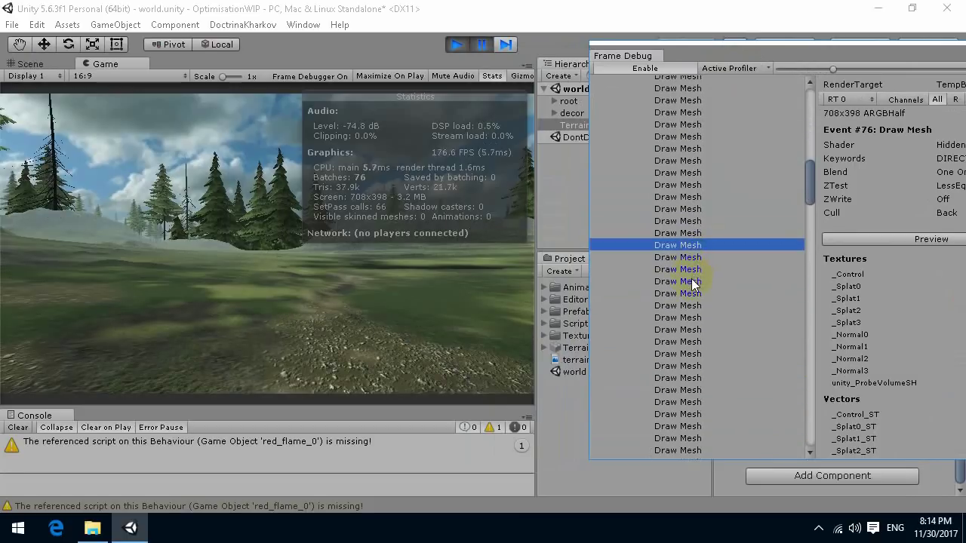
{"action": "key", "text": "Down"}
{"action": "key", "text": "Down"}
{"action": "key", "text": "Down"}
{"action": "key", "text": "Down"}
{"action": "key", "text": "Down"}
{"action": "key", "text": "Down"}
{"action": "key", "text": "Down"}
{"action": "key", "text": "Down"}
{"action": "key", "text": "Down"}
{"action": "key", "text": "Down"}
{"action": "key", "text": "Down"}
{"action": "key", "text": "Down"}
{"action": "key", "text": "Down"}
{"action": "key", "text": "Down"}
{"action": "key", "text": "Down"}
{"action": "key", "text": "Down"}
{"action": "key", "text": "Down"}
{"action": "key", "text": "Down"}
{"action": "key", "text": "Down"}
{"action": "key", "text": "Down"}
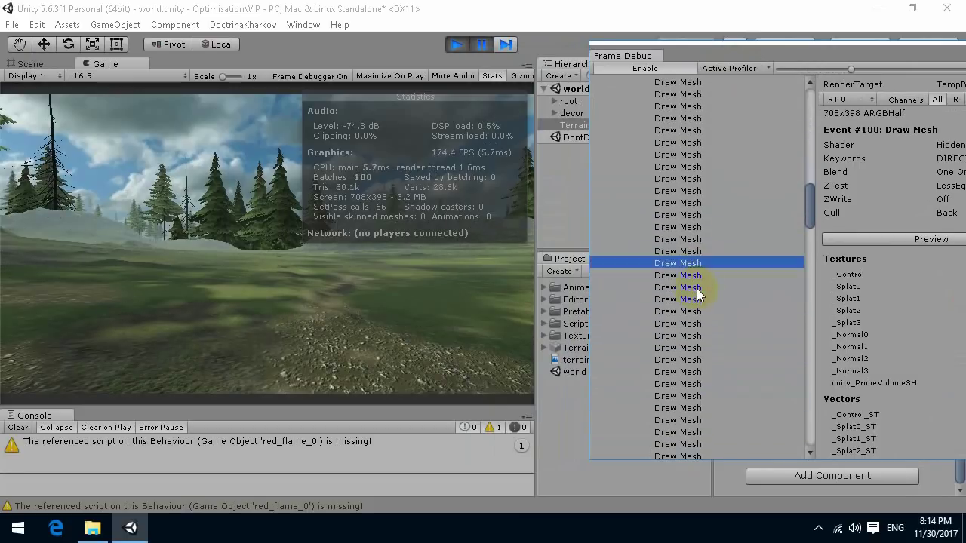
{"action": "key", "text": "Down"}
{"action": "key", "text": "Down"}
{"action": "key", "text": "Down"}
{"action": "key", "text": "Down"}
{"action": "key", "text": "Down"}
{"action": "key", "text": "Down"}
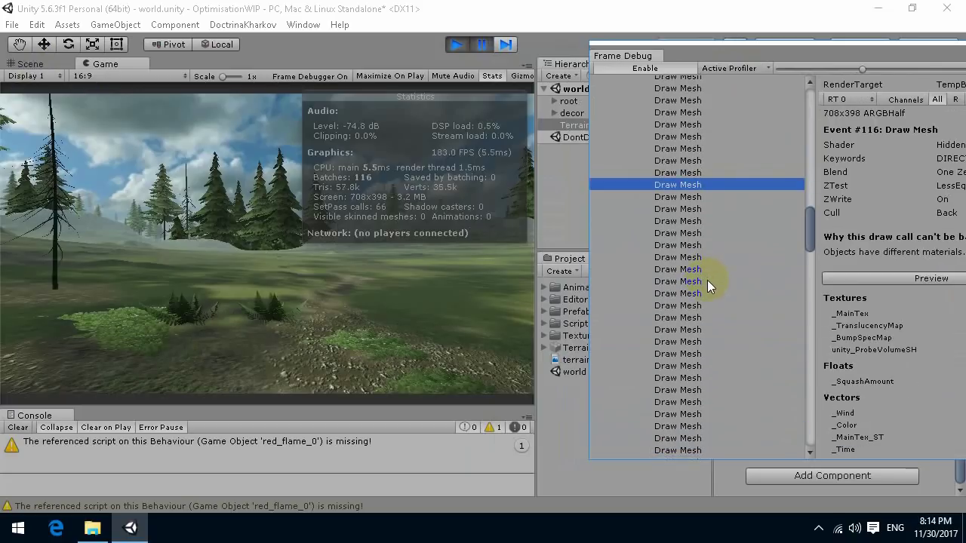
{"action": "key", "text": "Down"}
{"action": "key", "text": "Down"}
{"action": "key", "text": "Down"}
{"action": "key", "text": "Down"}
{"action": "key", "text": "Down"}
{"action": "key", "text": "Down"}
{"action": "key", "text": "Down"}
{"action": "key", "text": "Down"}
{"action": "key", "text": "Down"}
{"action": "key", "text": "Down"}
{"action": "key", "text": "Down"}
{"action": "key", "text": "Down"}
{"action": "key", "text": "Down"}
{"action": "key", "text": "Down"}
{"action": "key", "text": "Down"}
{"action": "key", "text": "Down"}
{"action": "key", "text": "Down"}
{"action": "key", "text": "Down"}
{"action": "key", "text": "Down"}
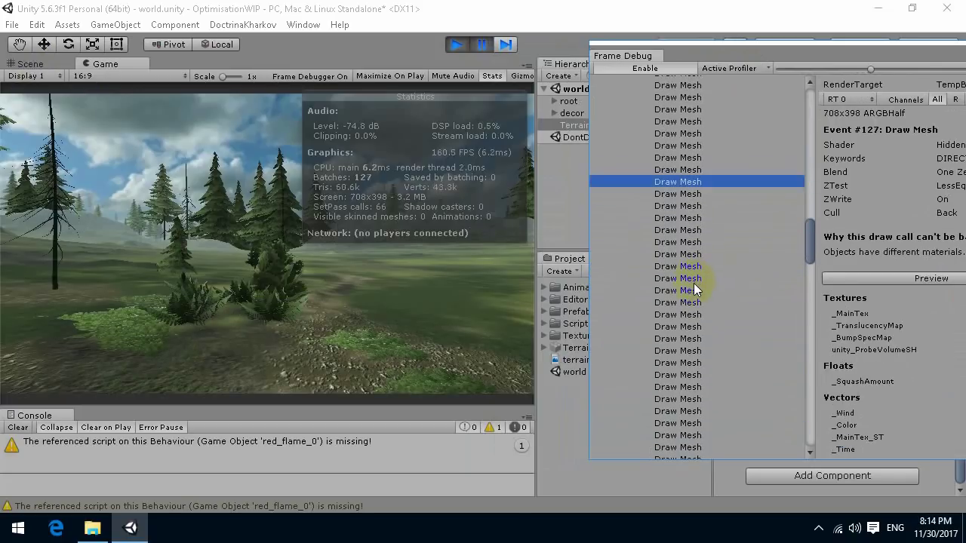
{"action": "key", "text": "Down"}
{"action": "key", "text": "Down"}
{"action": "key", "text": "Down"}
{"action": "key", "text": "Down"}
{"action": "key", "text": "Down"}
{"action": "key", "text": "Down"}
{"action": "key", "text": "Down"}
{"action": "key", "text": "Down"}
{"action": "key", "text": "Down"}
{"action": "key", "text": "Down"}
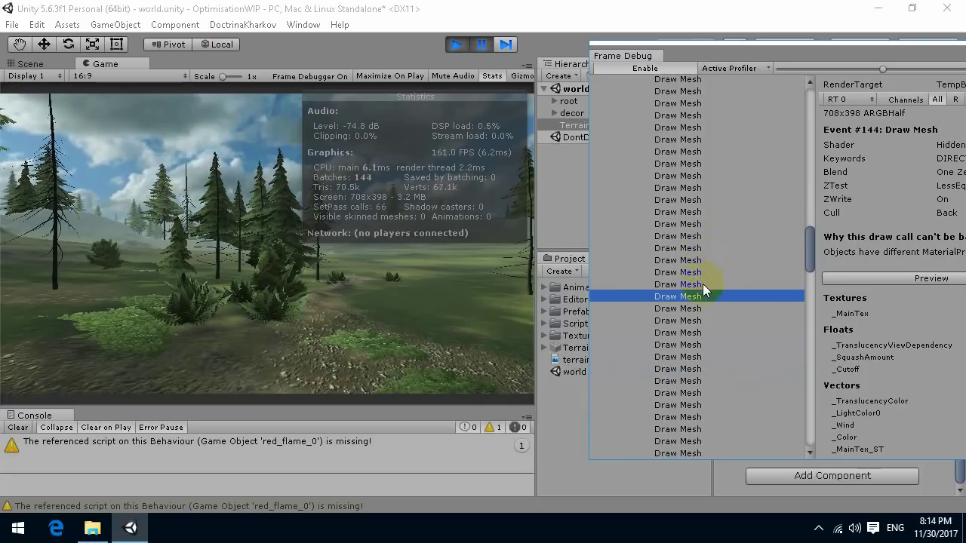
{"action": "key", "text": "Down"}
{"action": "key", "text": "Down"}
{"action": "key", "text": "Down"}
{"action": "key", "text": "Down"}
{"action": "key", "text": "Down"}
{"action": "key", "text": "Down"}
{"action": "key", "text": "Down"}
{"action": "key", "text": "Down"}
{"action": "key", "text": "Down"}
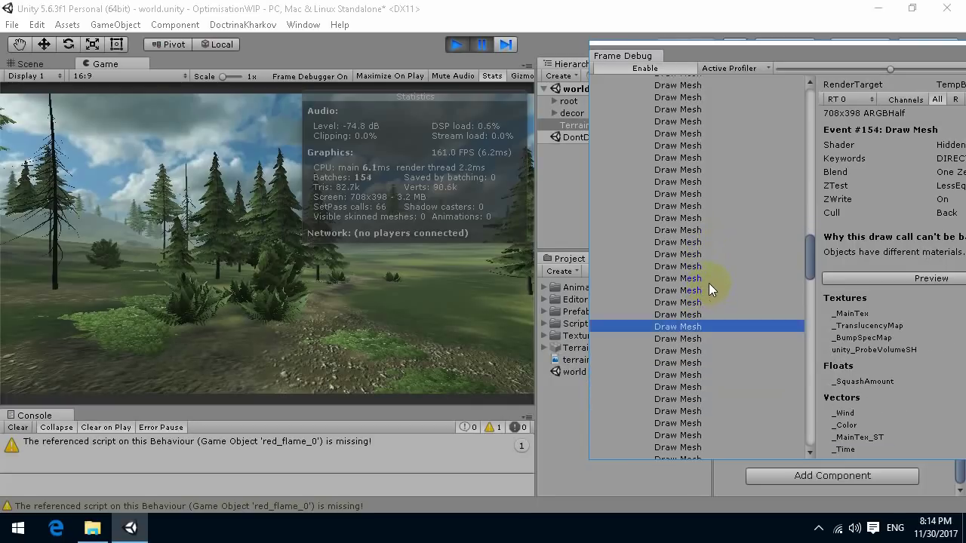
{"action": "key", "text": "Down"}
{"action": "key", "text": "Down"}
{"action": "key", "text": "Down"}
{"action": "key", "text": "Down"}
{"action": "key", "text": "Down"}
{"action": "key", "text": "Down"}
{"action": "key", "text": "Down"}
{"action": "key", "text": "Down"}
{"action": "key", "text": "Down"}
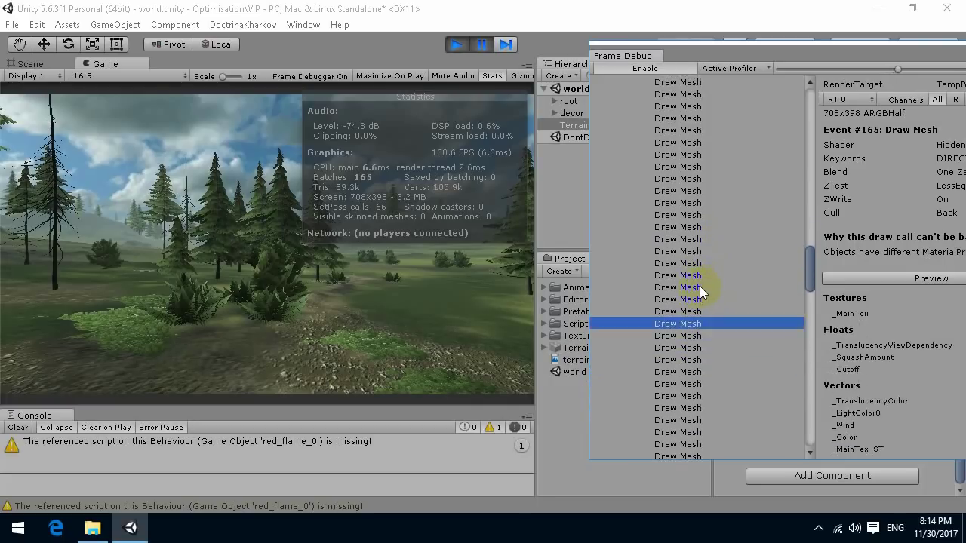
Step: Step through the Draw Mesh events from 165 to 192, examining how the grass patches are rendered
{"action": "key", "text": "Down"}
{"action": "key", "text": "Down"}
{"action": "key", "text": "Down"}
{"action": "key", "text": "Down"}
{"action": "key", "text": "Down"}
{"action": "key", "text": "Down"}
{"action": "key", "text": "Down"}
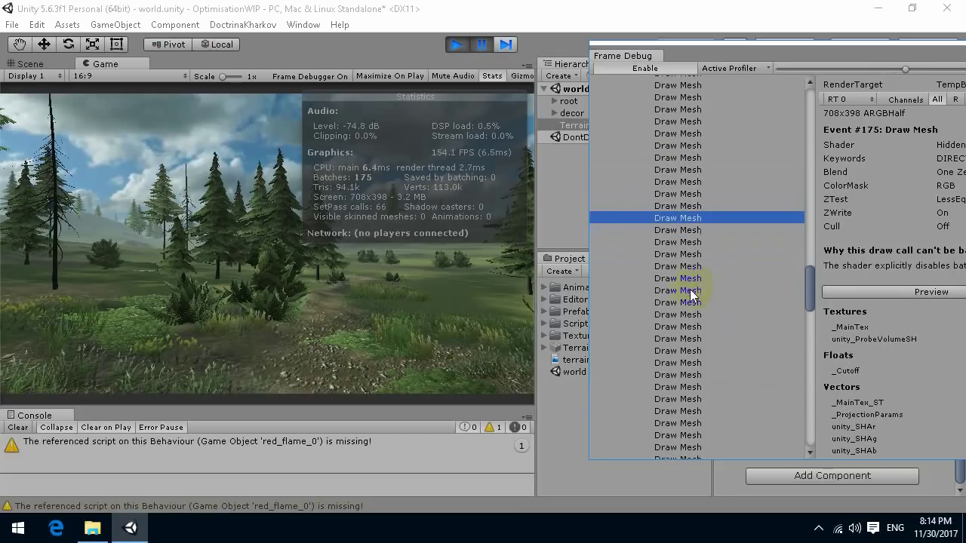
{"action": "left_click", "coordinate": [397, 316]}
{"action": "key", "text": "Down"}
{"action": "key", "text": "Up"}
{"action": "key", "text": "Up"}
{"action": "key", "text": "Down"}
{"action": "key", "text": "Down"}
{"action": "key", "text": "Down"}
{"action": "key", "text": "Down"}
{"action": "key", "text": "Down"}
{"action": "key", "text": "Down"}
{"action": "key", "text": "Down"}
{"action": "key", "text": "Down"}
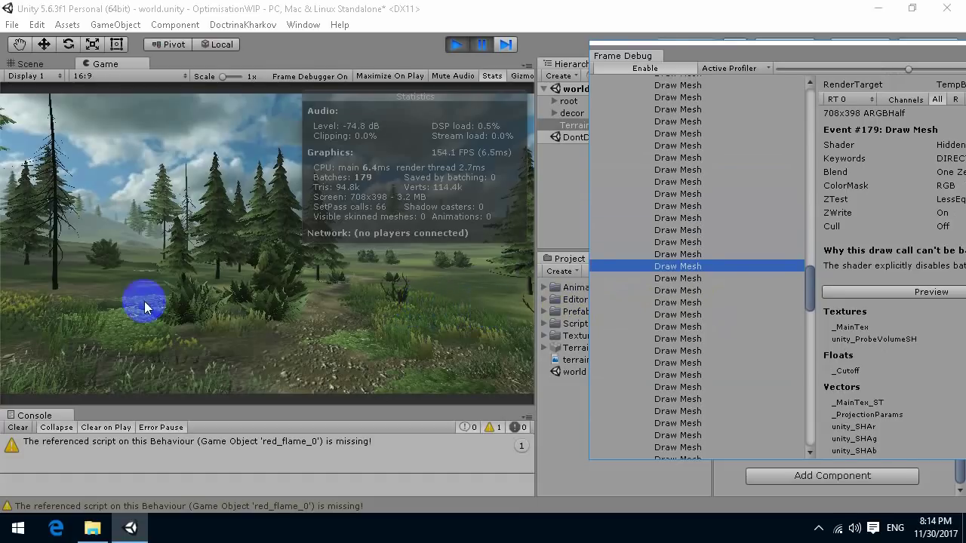
{"action": "key", "text": "Down"}
{"action": "scroll", "coordinate": [697, 281], "scroll_direction": "down", "scroll_amount": 1}
{"action": "key", "text": "Down"}
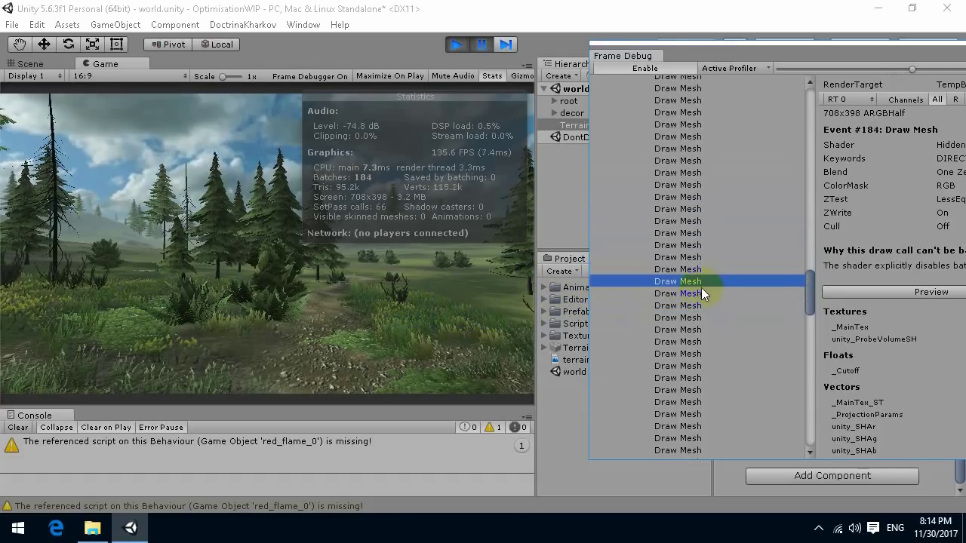
{"action": "key", "text": "Down"}
{"action": "key", "text": "Down"}
{"action": "key", "text": "Down"}
{"action": "key", "text": "Down"}
{"action": "key", "text": "Down"}
{"action": "key", "text": "Down"}
{"action": "key", "text": "Down"}
{"action": "key", "text": "Down"}
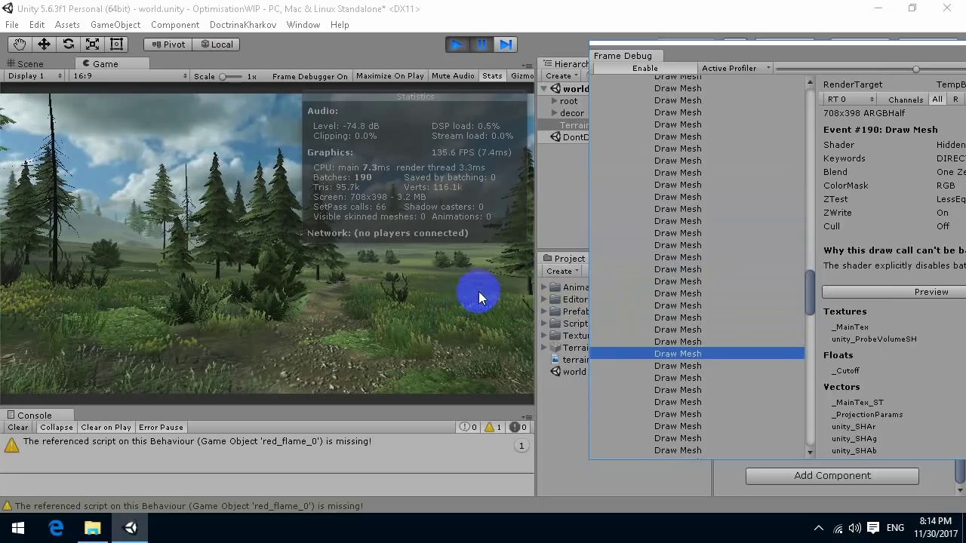
Step: Move the Frame Debugger window into reach and close it
{"action": "left_click_drag", "start_coordinate": [790, 50], "coordinate": [657, 83]}
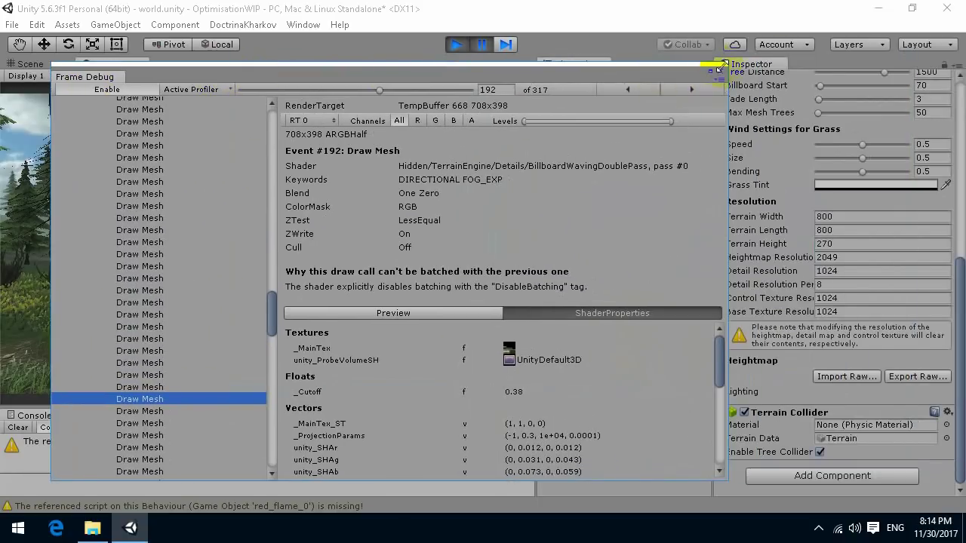
{"action": "left_click", "coordinate": [721, 65]}
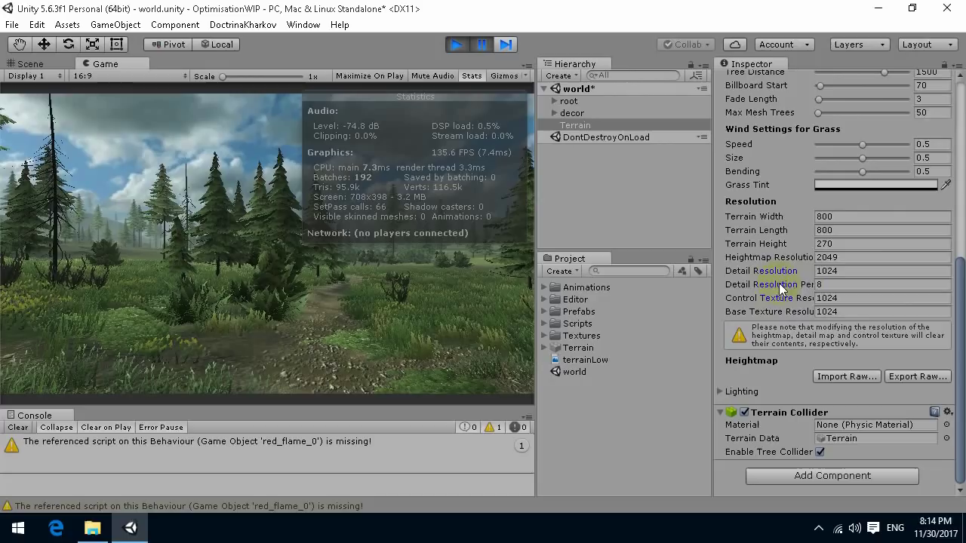
Step: Stop the scene, set the terrain's Detail Resolution Per Patch to 32 and run it again
{"action": "left_click", "coordinate": [455, 45]}
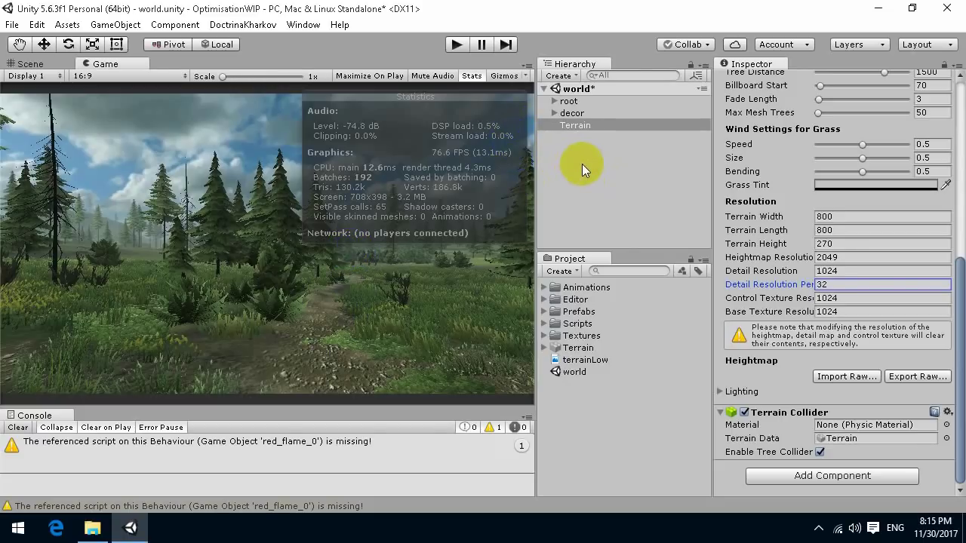
{"action": "left_click", "coordinate": [456, 44]}
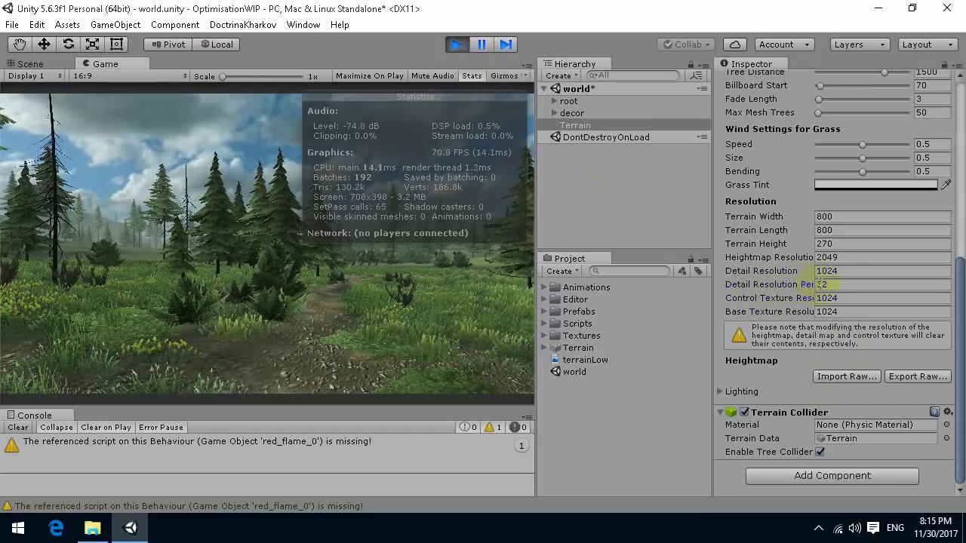
Step: Stop the scene, set Detail Resolution Per Patch to 8 and run it to compare the batch statistics
{"action": "left_click", "coordinate": [456, 44]}
{"action": "left_click", "coordinate": [834, 284]}
{"action": "double_click", "coordinate": [836, 283]}
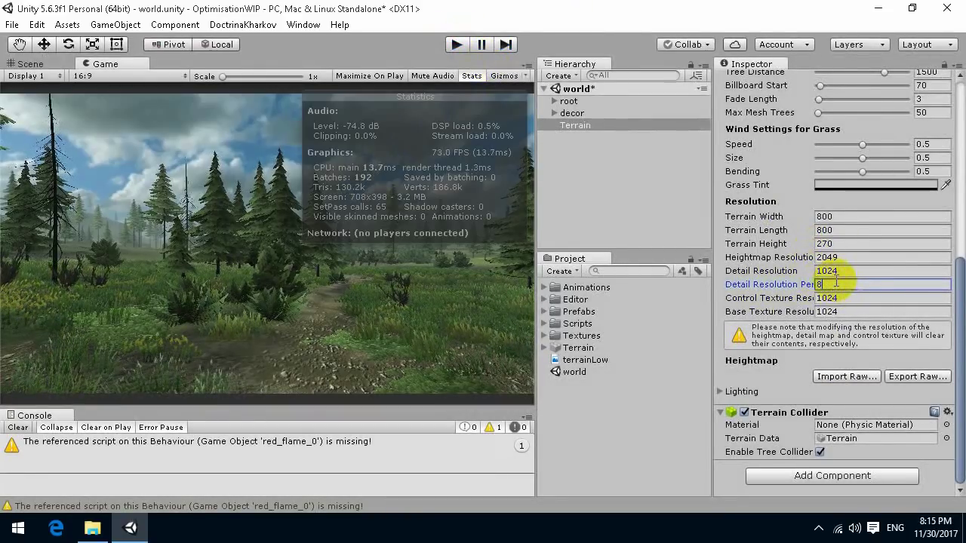
{"action": "left_click", "coordinate": [456, 44]}
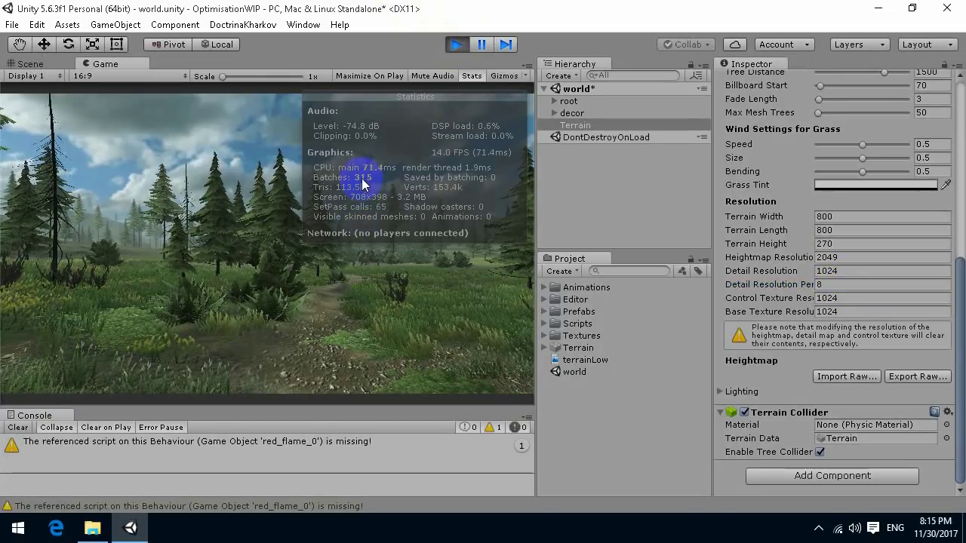
Step: Set Detail Resolution Per Patch back to 32, run the scene to compare the batches, and hide the statistics
{"action": "left_click", "coordinate": [458, 44]}
{"action": "left_click", "coordinate": [830, 286]}
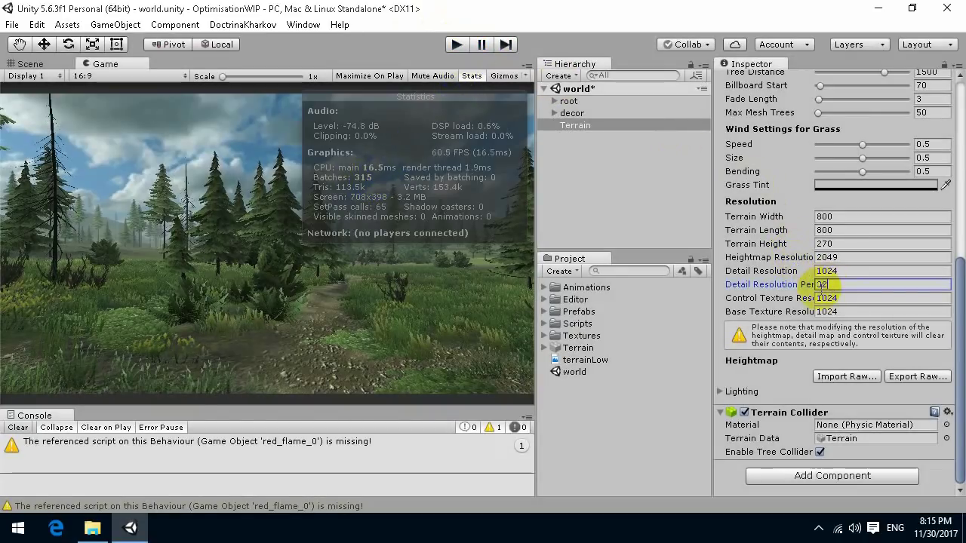
{"action": "type", "text": "32"}
{"action": "left_click", "coordinate": [456, 44]}
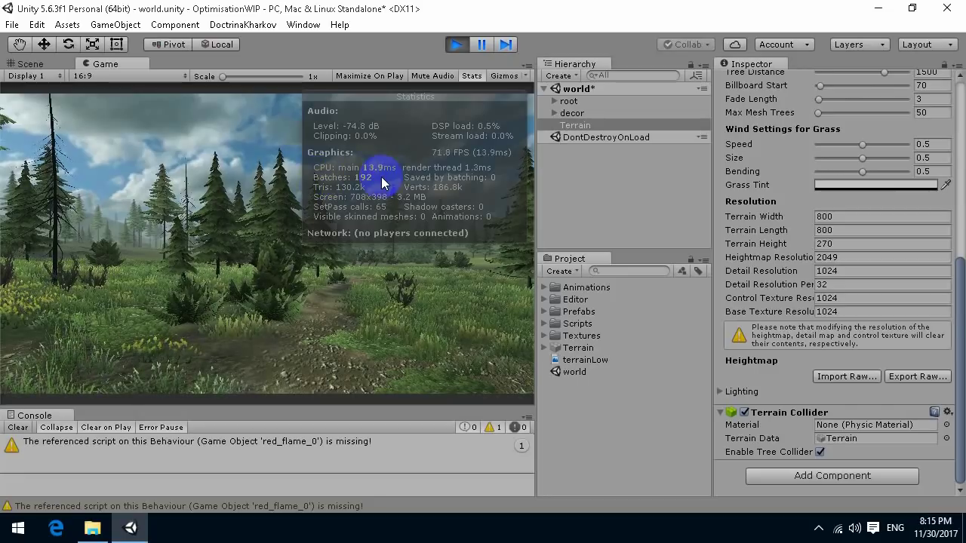
{"action": "left_click", "coordinate": [471, 75]}
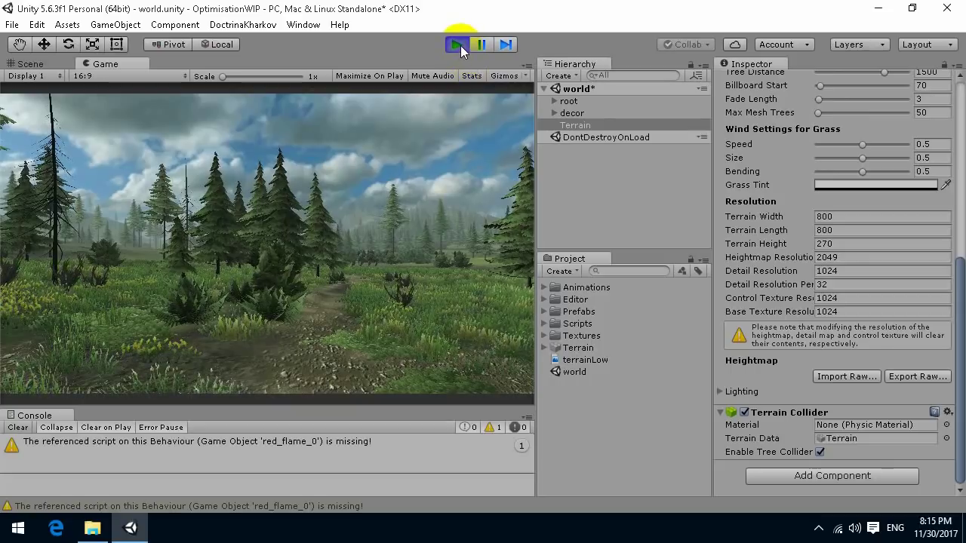
Step: Turn off drawing of the terrain's tree and detail objects and open the Detail Distance value for editing
{"action": "scroll", "coordinate": [809, 236], "scroll_direction": "up", "scroll_amount": 5}
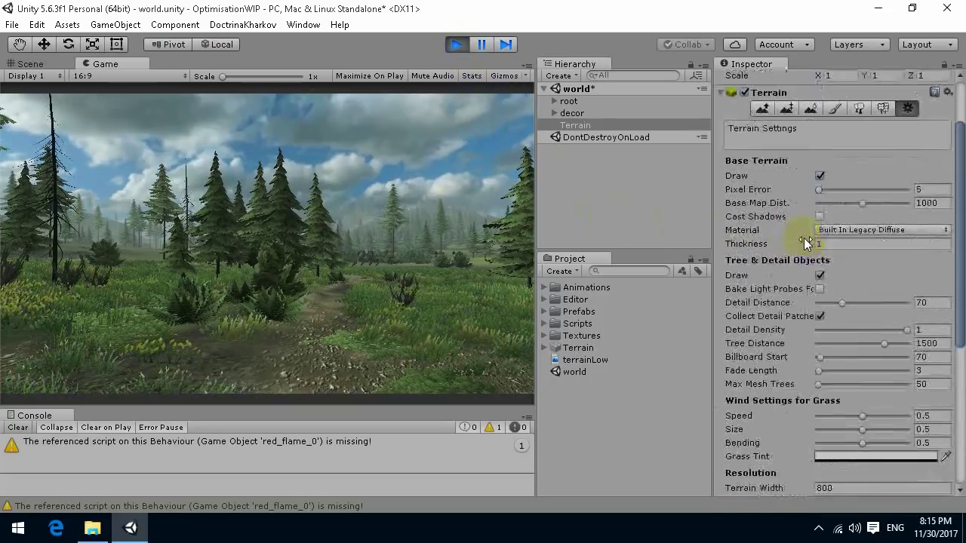
{"action": "scroll", "coordinate": [809, 236], "scroll_direction": "up", "scroll_amount": 2}
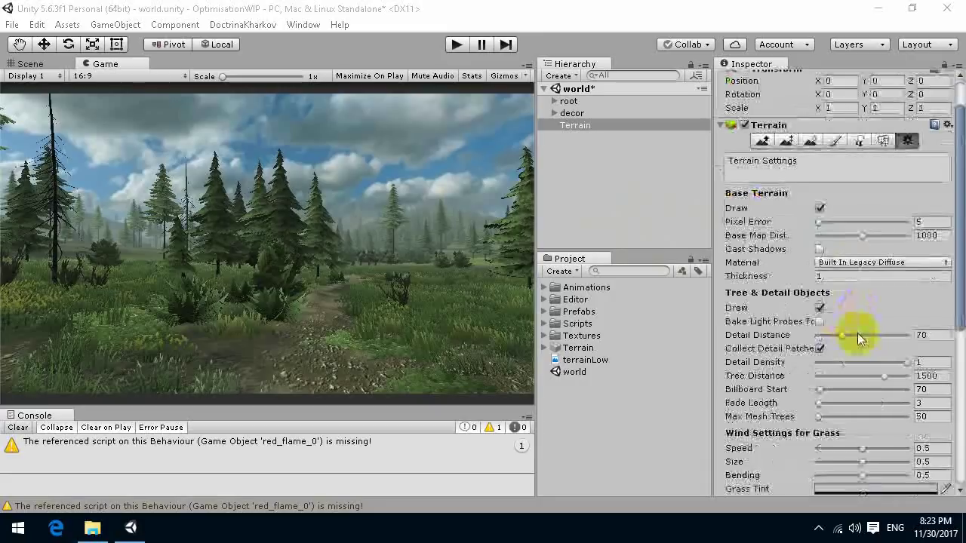
{"action": "scroll", "coordinate": [857, 333], "scroll_direction": "down", "scroll_amount": 4}
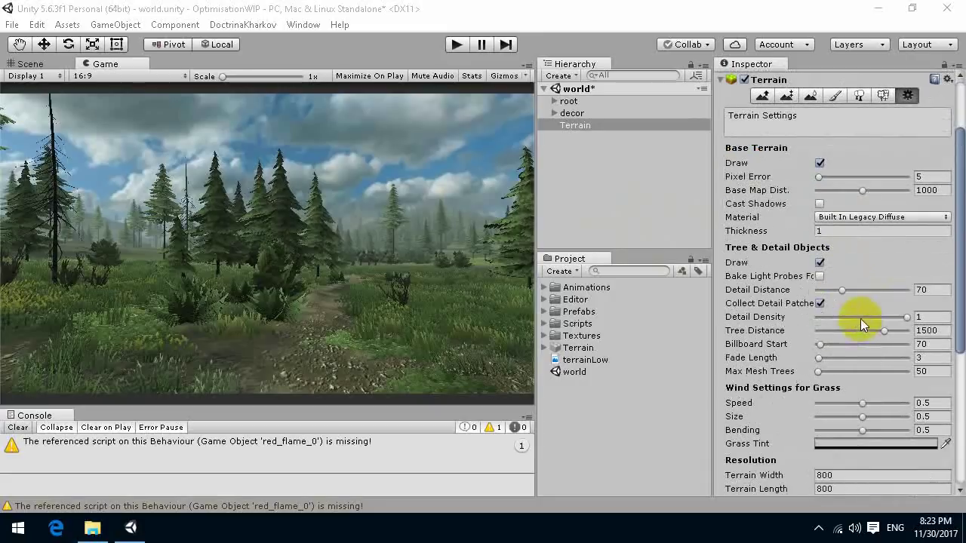
{"action": "left_click", "coordinate": [820, 261]}
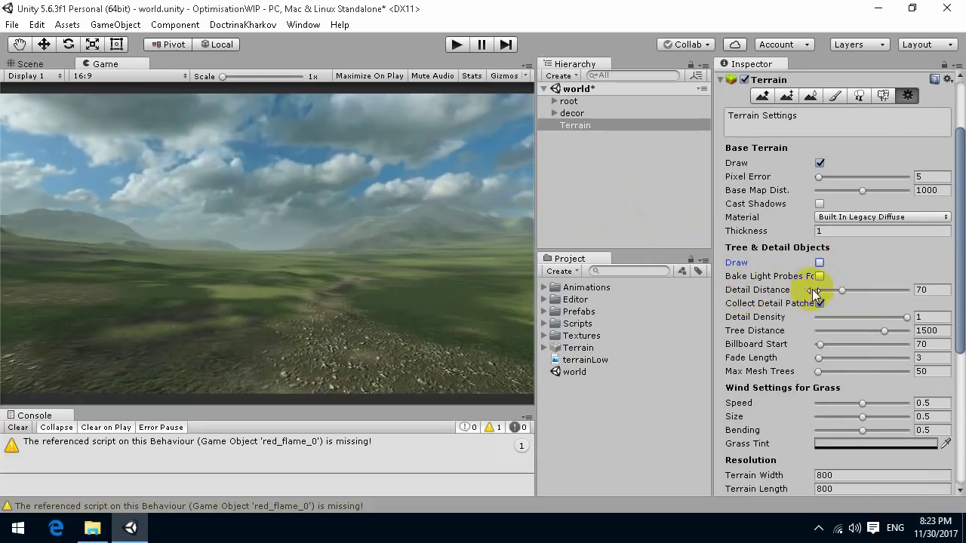
{"action": "left_click_drag", "start_coordinate": [842, 290], "coordinate": [767, 290]}
{"action": "left_click", "coordinate": [924, 289]}
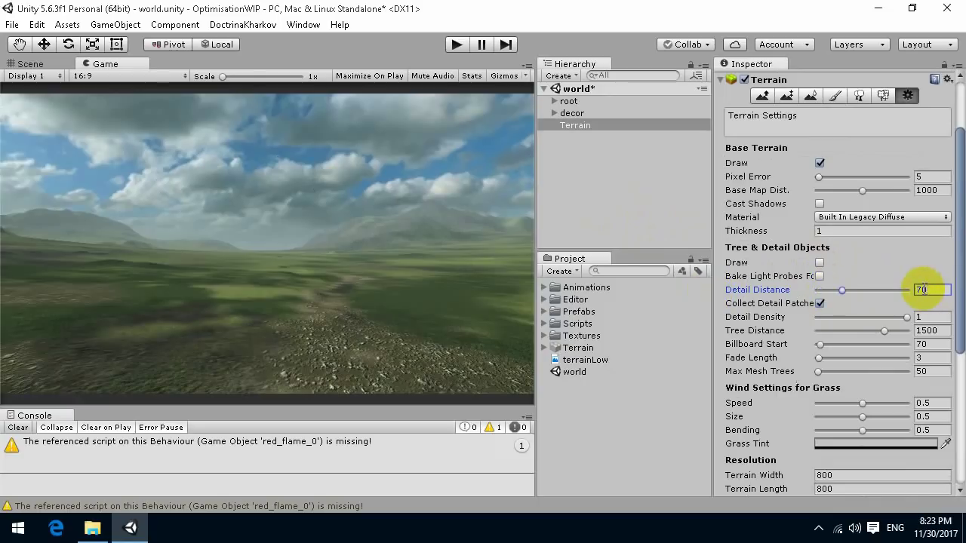
Step: Run the scene with statistics shown to check the bare terrain's rendering cost, and hide the statistics
{"action": "left_click", "coordinate": [471, 76]}
{"action": "left_click", "coordinate": [456, 44]}
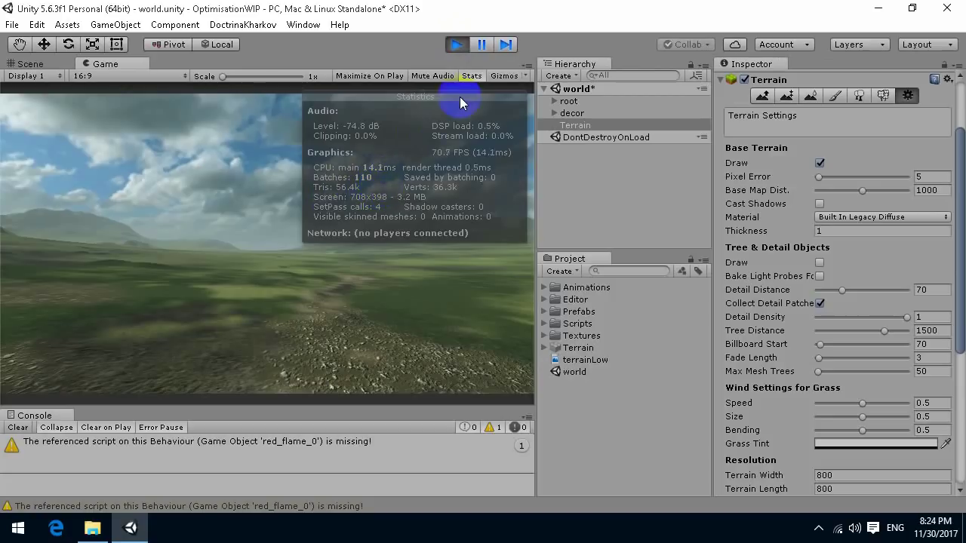
{"action": "left_click", "coordinate": [475, 77]}
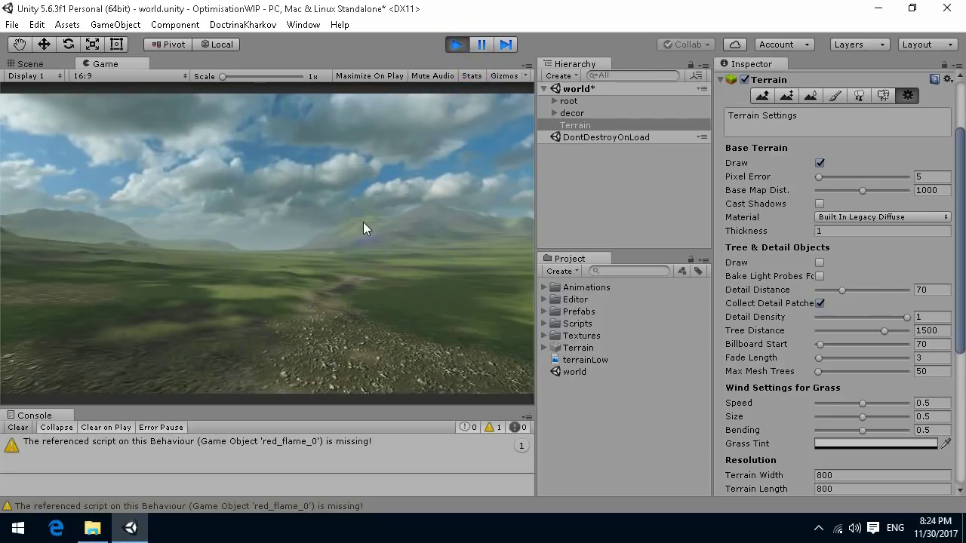
Step: Look around the bare terrain in the Scene view, and return to the Game view with statistics shown
{"action": "left_click", "coordinate": [34, 66]}
{"action": "right_click_drag", "start_coordinate": [379, 197], "coordinate": [300, 113]}
{"action": "left_click", "coordinate": [105, 64]}
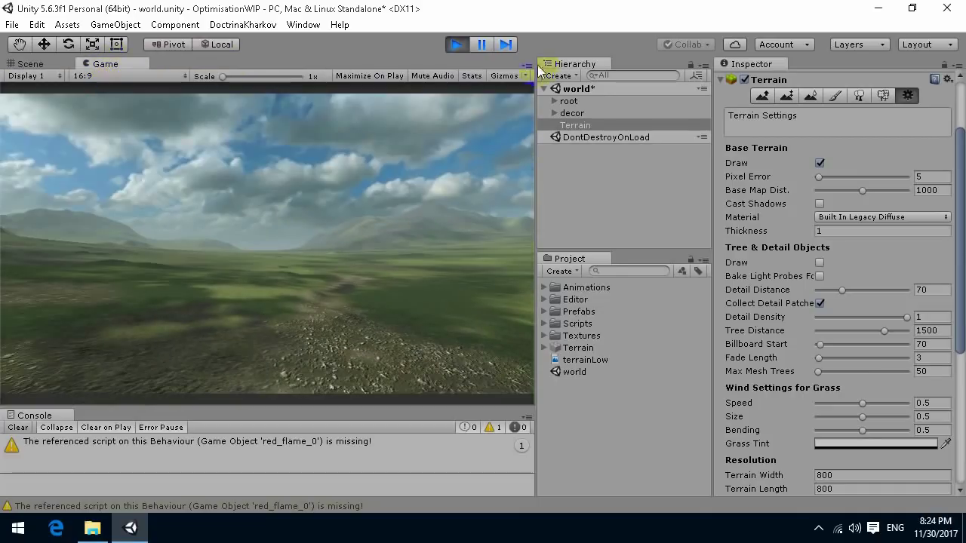
{"action": "left_click", "coordinate": [473, 76]}
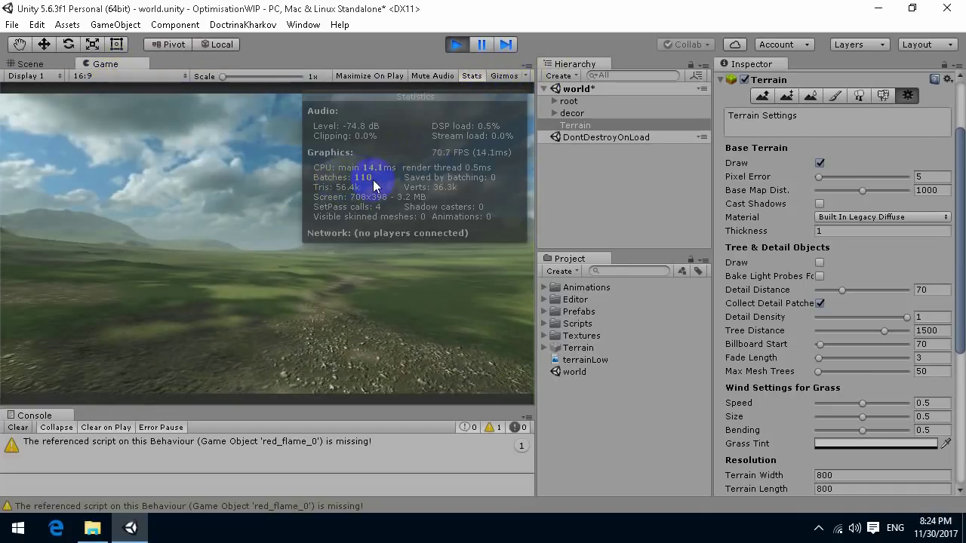
Step: Display the Scene view in Wireframe mode and examine the density of the terrain mesh
{"action": "left_click", "coordinate": [51, 63]}
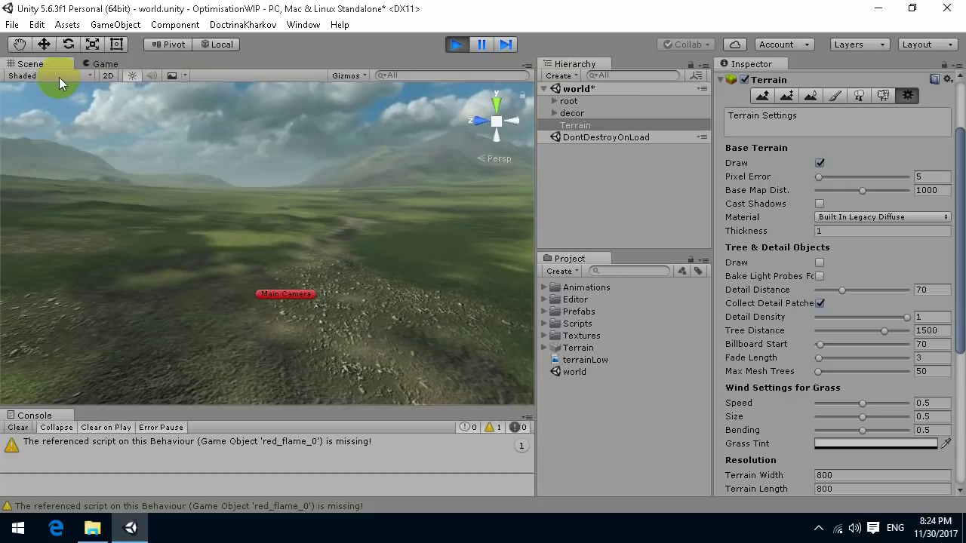
{"action": "left_click", "coordinate": [30, 75]}
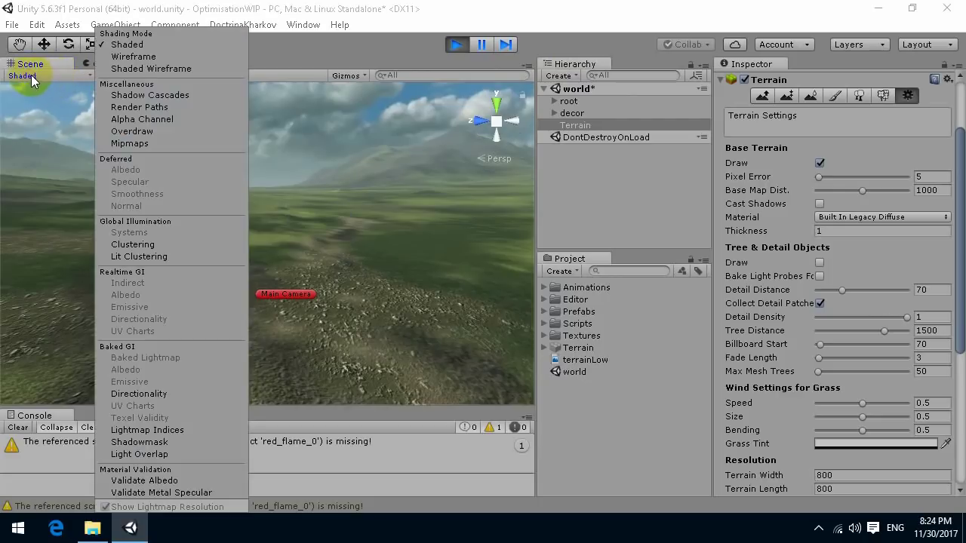
{"action": "left_click", "coordinate": [134, 57]}
{"action": "mouse_move", "coordinate": [407, 242]}
{"action": "right_mouse_down"}
{"action": "mouse_move", "coordinate": [392, 241]}
{"action": "mouse_move", "coordinate": [488, 153]}
{"action": "mouse_move", "coordinate": [386, 235]}
{"action": "right_mouse_up"}
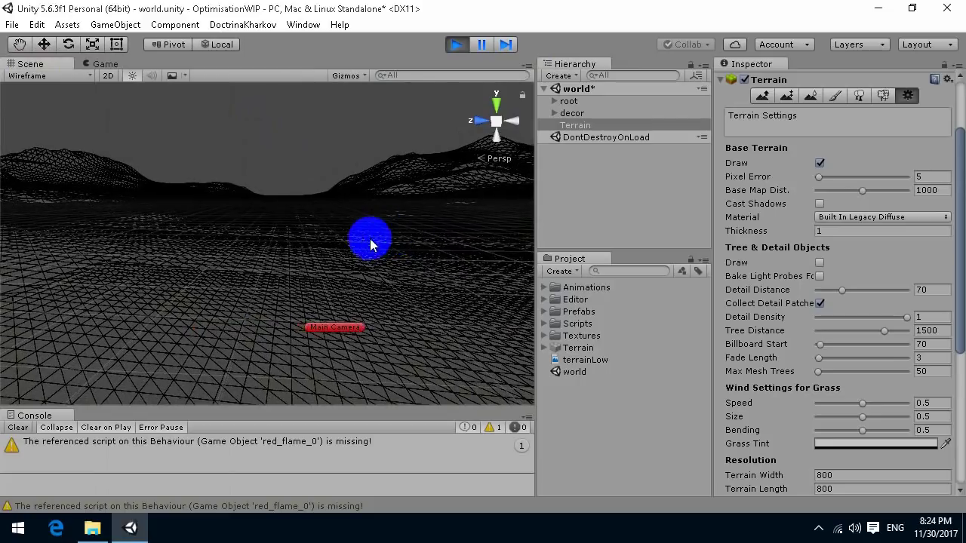
{"action": "right_click_drag", "start_coordinate": [434, 275], "coordinate": [375, 252]}
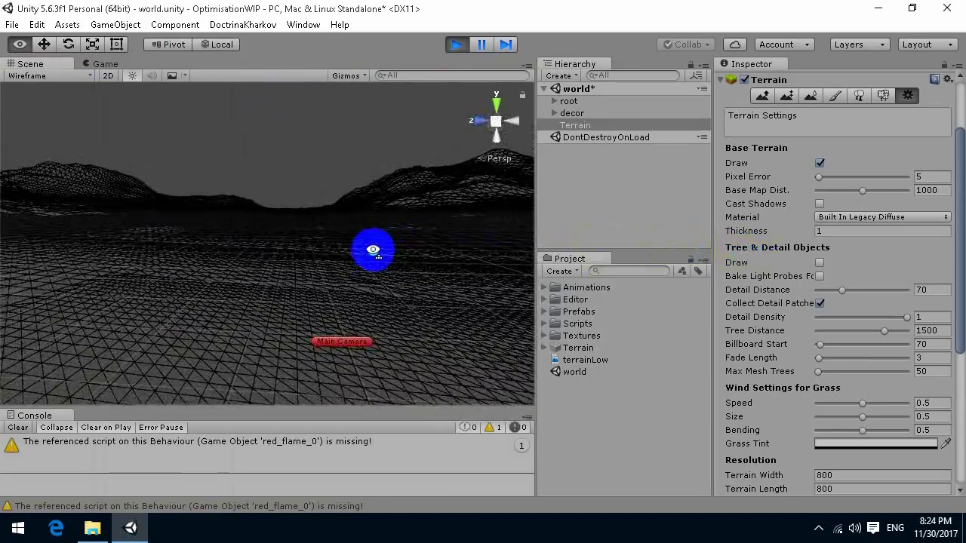
Step: Return the Scene view to Shaded mode and stop the running scene
{"action": "left_click", "coordinate": [37, 78]}
{"action": "left_click", "coordinate": [128, 46]}
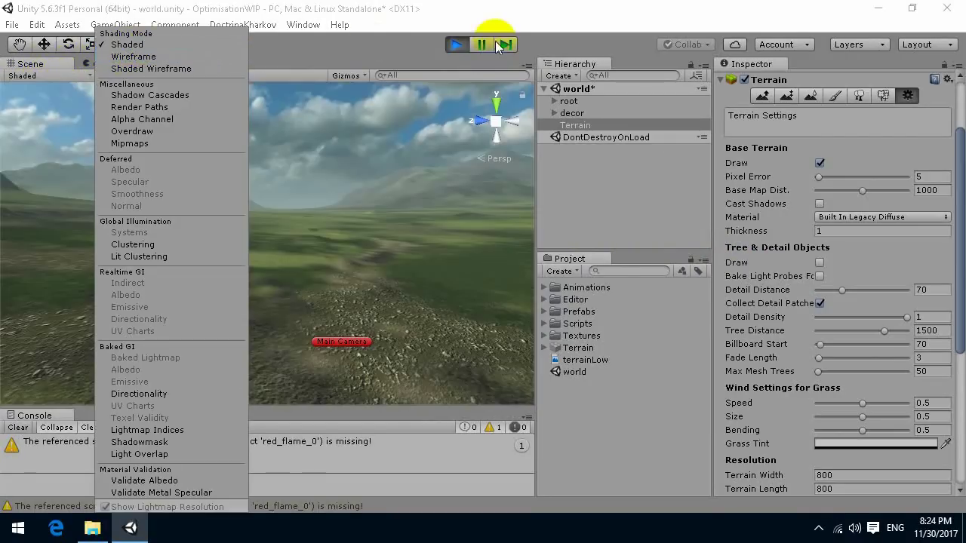
{"action": "left_click", "coordinate": [455, 44]}
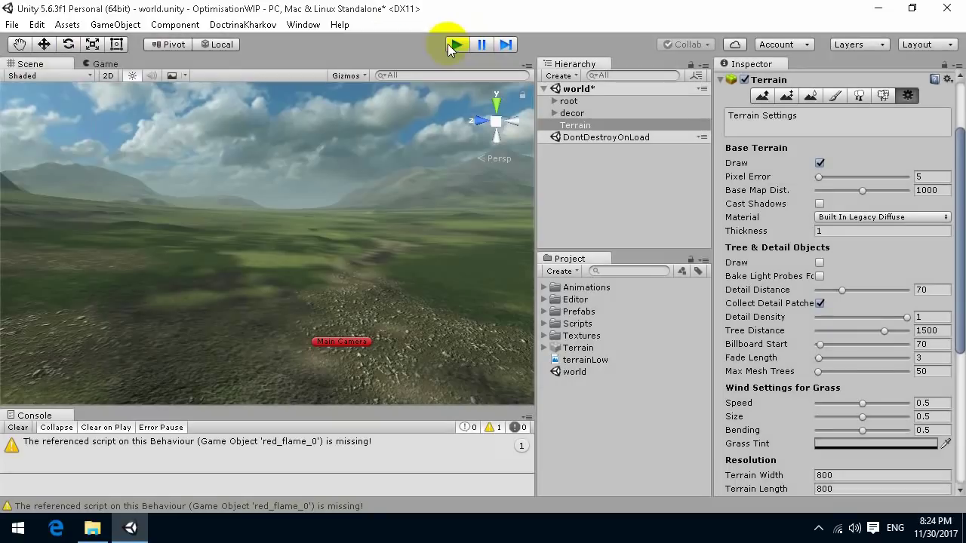
{"action": "key", "text": "ctrl+p"}
Step: Try raising small sharp peaks on the ground with the Raise / Lower Terrain tool, using the first soft brush at size 1
{"action": "right_click_drag", "start_coordinate": [363, 217], "coordinate": [235, 290]}
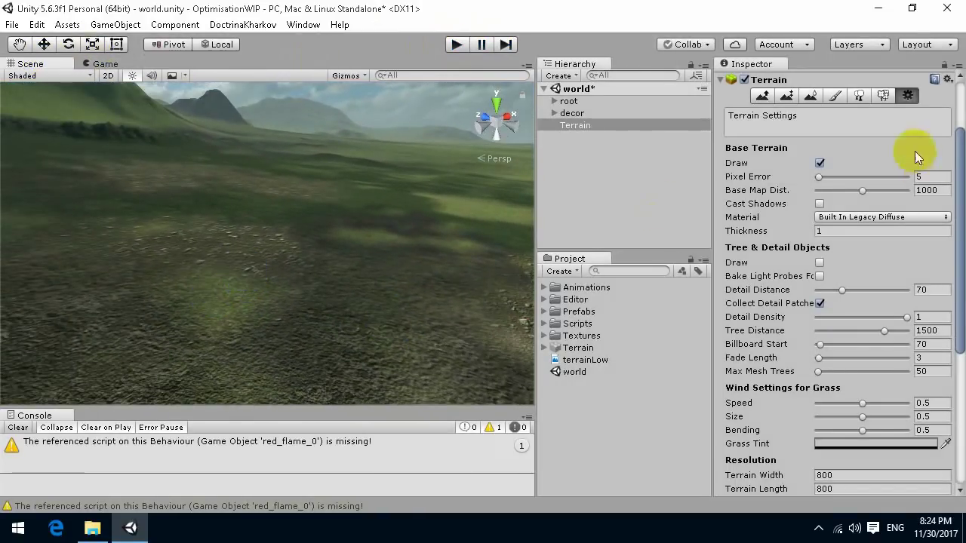
{"action": "left_click", "coordinate": [762, 96]}
{"action": "left_click", "coordinate": [739, 262]}
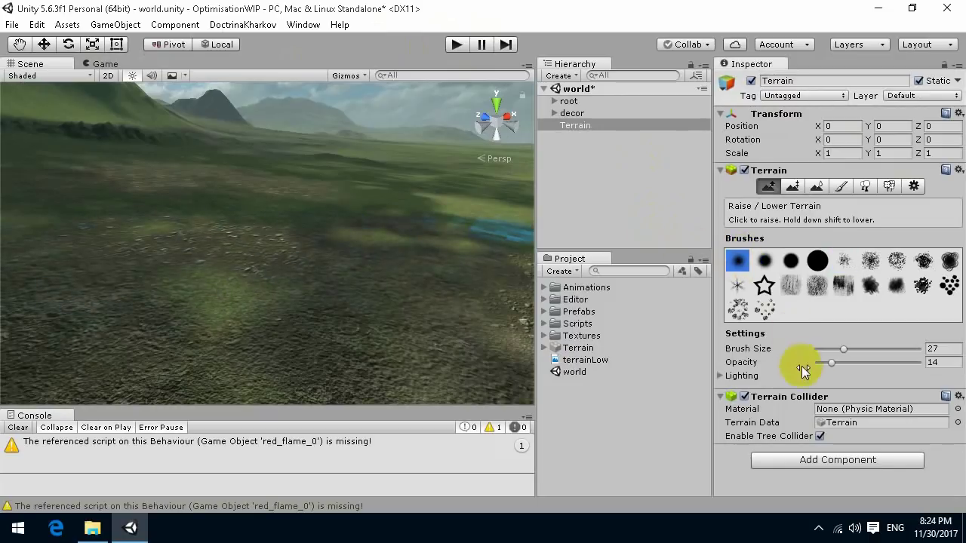
{"action": "left_click_drag", "start_coordinate": [842, 351], "coordinate": [817, 349]}
{"action": "left_click", "coordinate": [153, 253]}
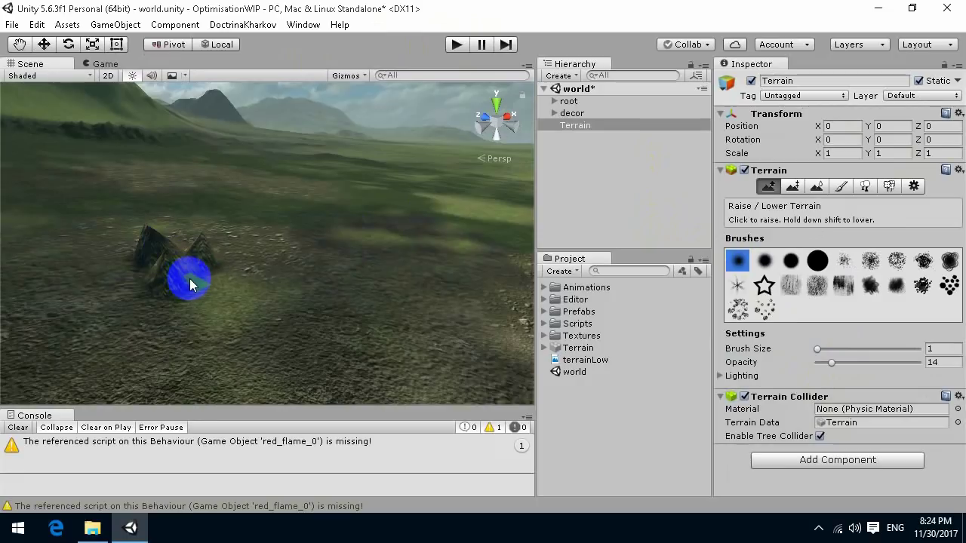
Step: Undo the raised peaks on the terrain
{"action": "key", "text": "ctrl+z"}
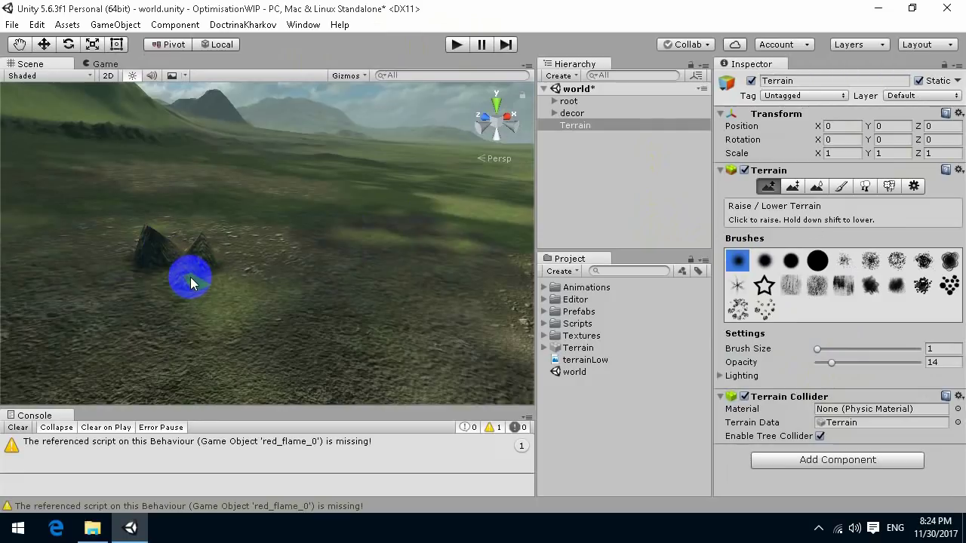
{"action": "key", "text": "ctrl+z"}
{"action": "key", "text": "ctrl+z"}
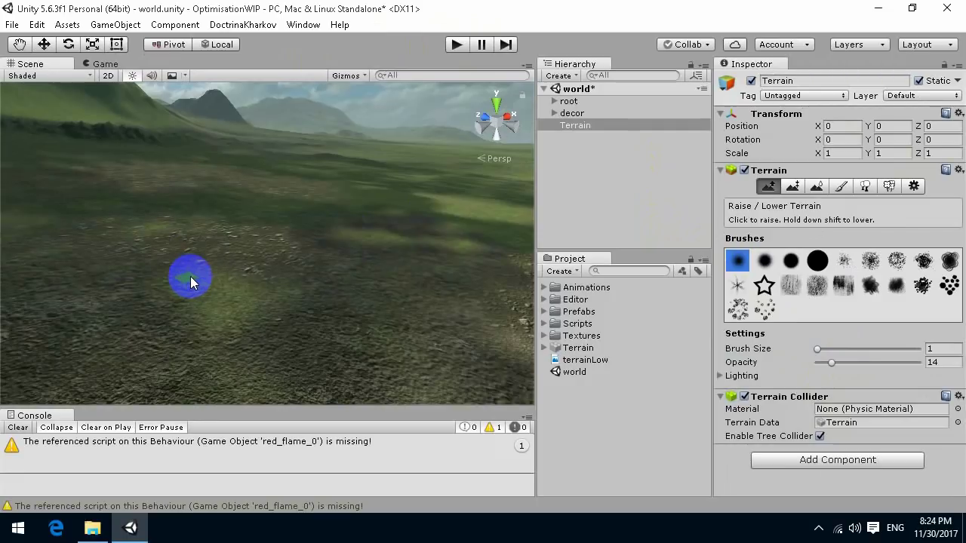
Step: Choose the first speckled brush, set its size to 22 and opacity to 6, and sweep it across the ground
{"action": "left_click", "coordinate": [843, 260]}
{"action": "mouse_move", "coordinate": [830, 363]}
{"action": "left_mouse_down"}
{"action": "mouse_move", "coordinate": [822, 365]}
{"action": "mouse_move", "coordinate": [838, 352]}
{"action": "left_mouse_up"}
{"action": "left_click_drag", "start_coordinate": [136, 264], "coordinate": [278, 224]}
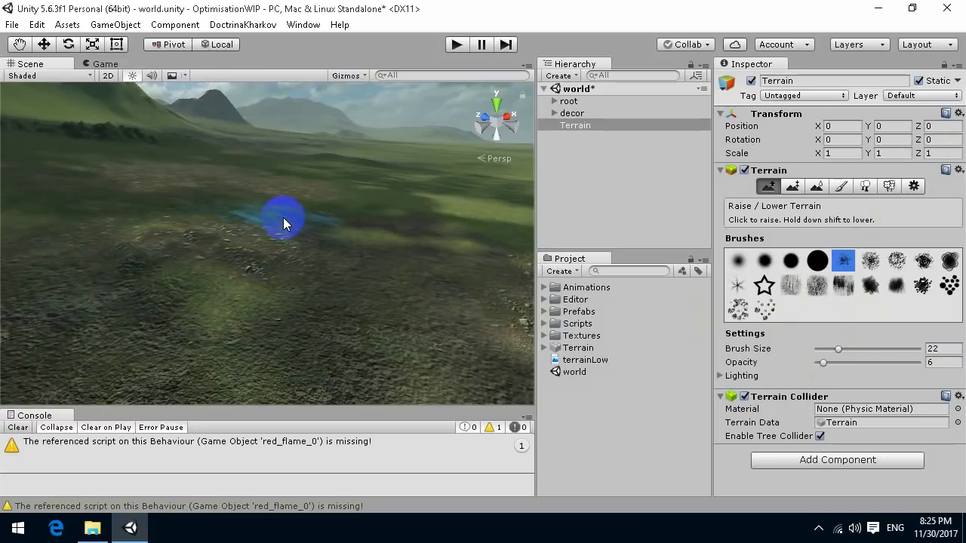
{"action": "left_click_drag", "start_coordinate": [245, 251], "coordinate": [378, 206], "text": "alt"}
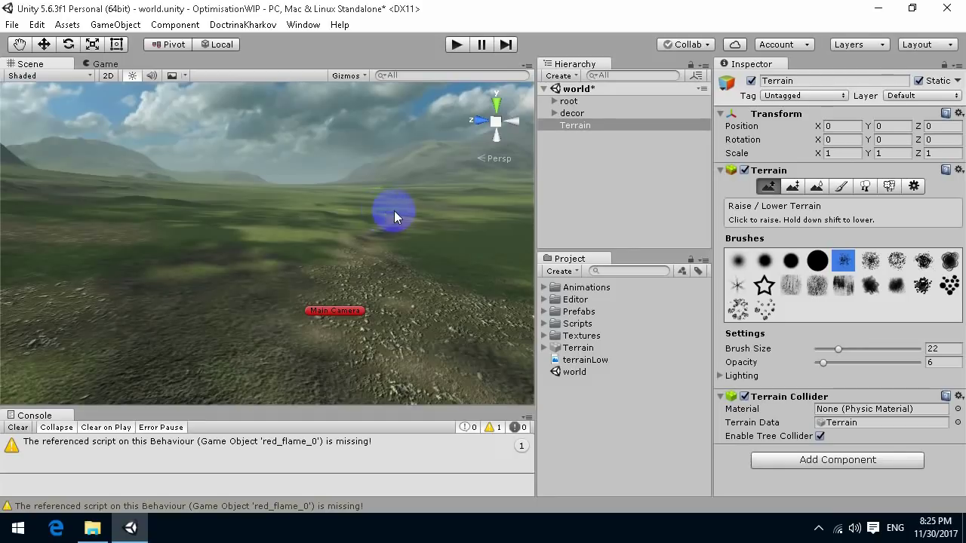
Step: Examine the terrain's resolution settings, especially the heightmap resolution, and the terrainLow asset in the project
{"action": "left_click", "coordinate": [914, 187]}
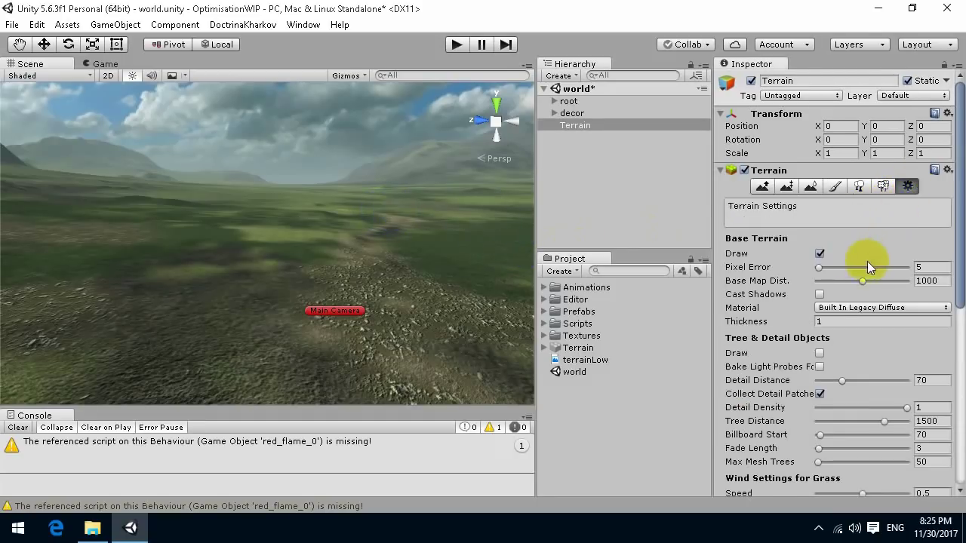
{"action": "scroll", "coordinate": [868, 277], "scroll_direction": "down", "scroll_amount": 5}
{"action": "scroll", "coordinate": [818, 284], "scroll_direction": "down", "scroll_amount": 2}
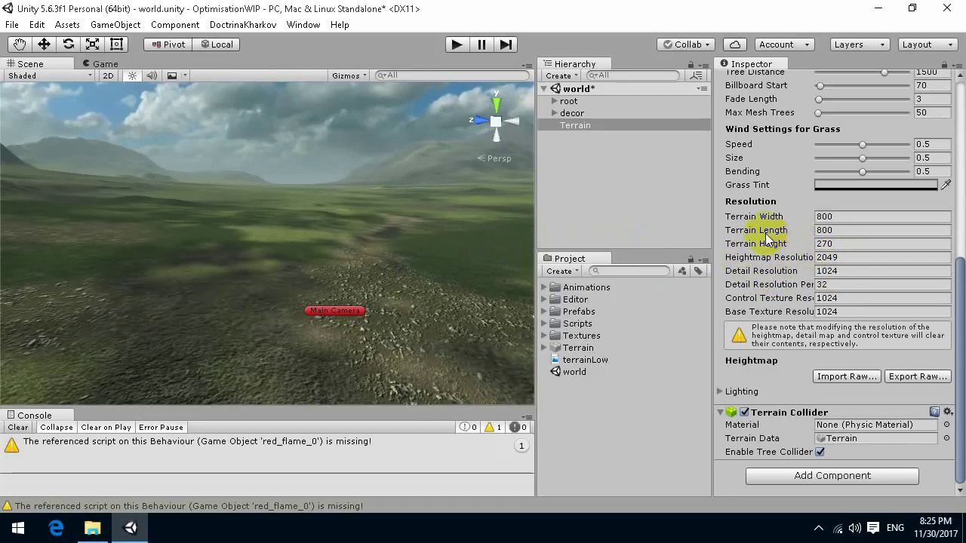
{"action": "left_click", "coordinate": [837, 258]}
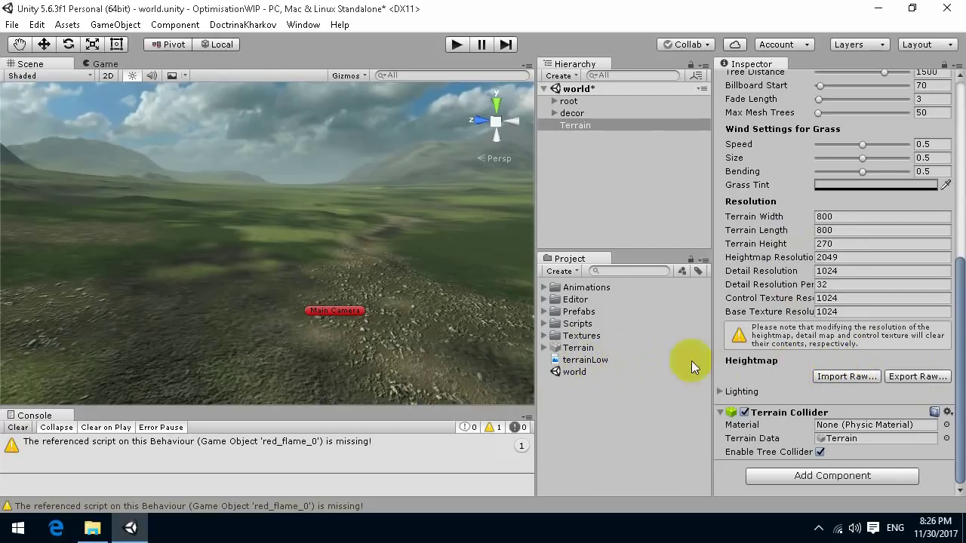
{"action": "left_click", "coordinate": [588, 360]}
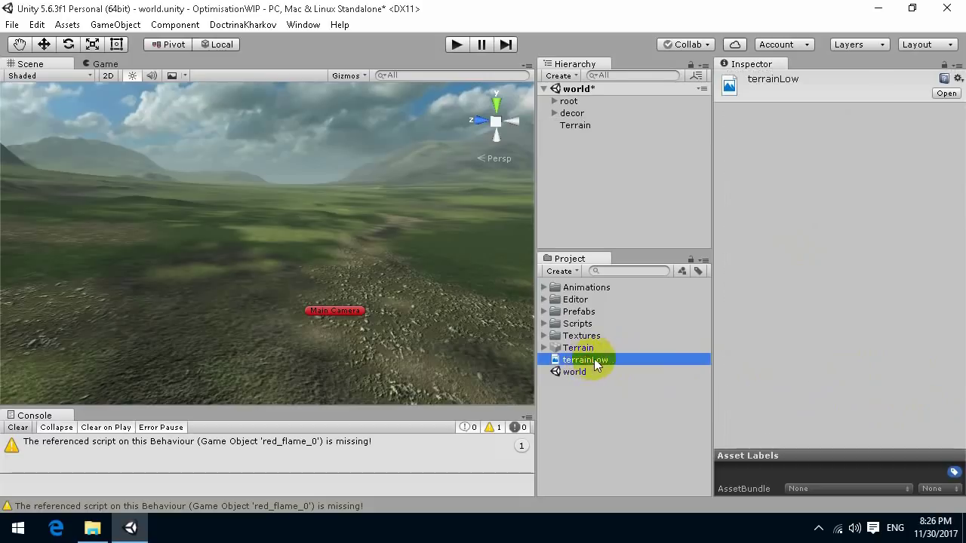
{"action": "left_click", "coordinate": [581, 125]}
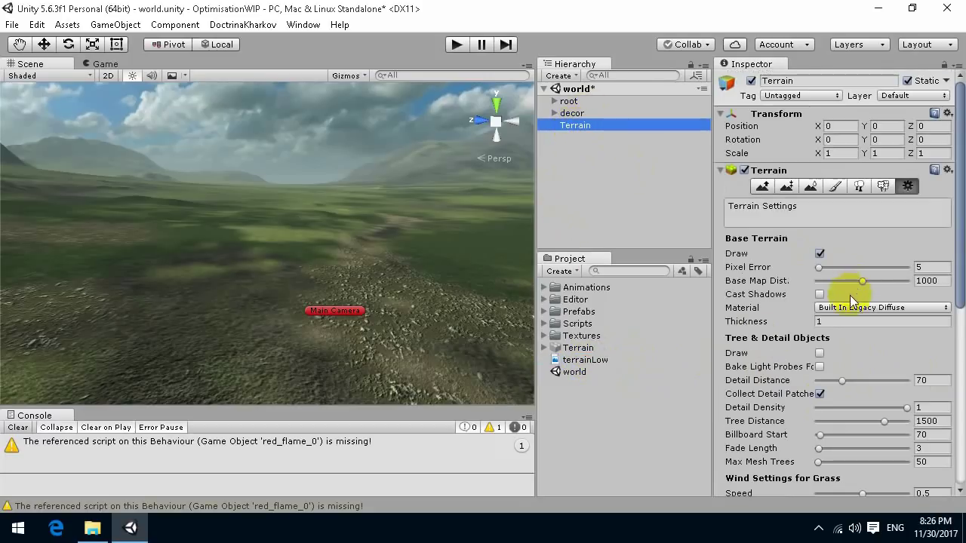
{"action": "scroll", "coordinate": [849, 295], "scroll_direction": "down", "scroll_amount": 7}
Step: Run the scene briefly in the Game view to read its rendering statistics, and stop it
{"action": "left_click", "coordinate": [104, 63]}
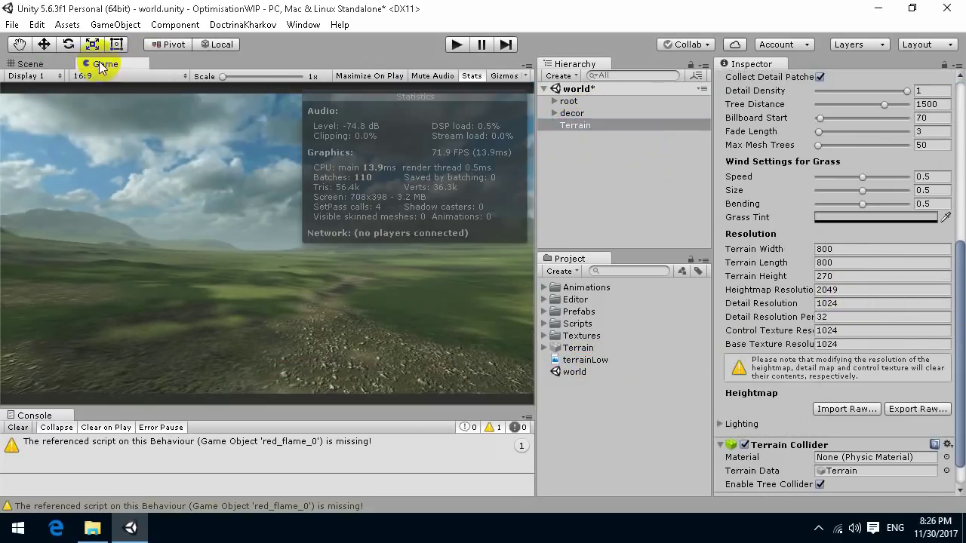
{"action": "left_click", "coordinate": [457, 44]}
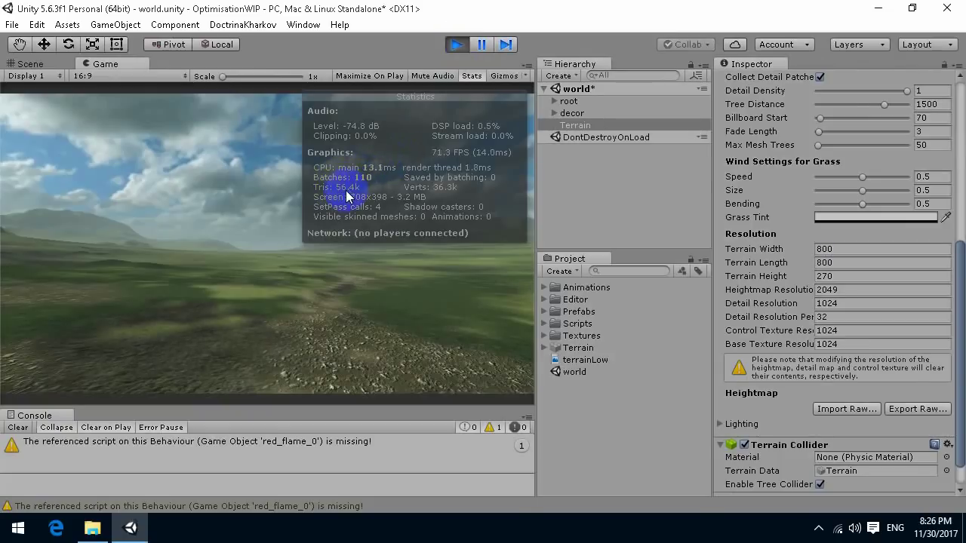
{"action": "left_click", "coordinate": [457, 44]}
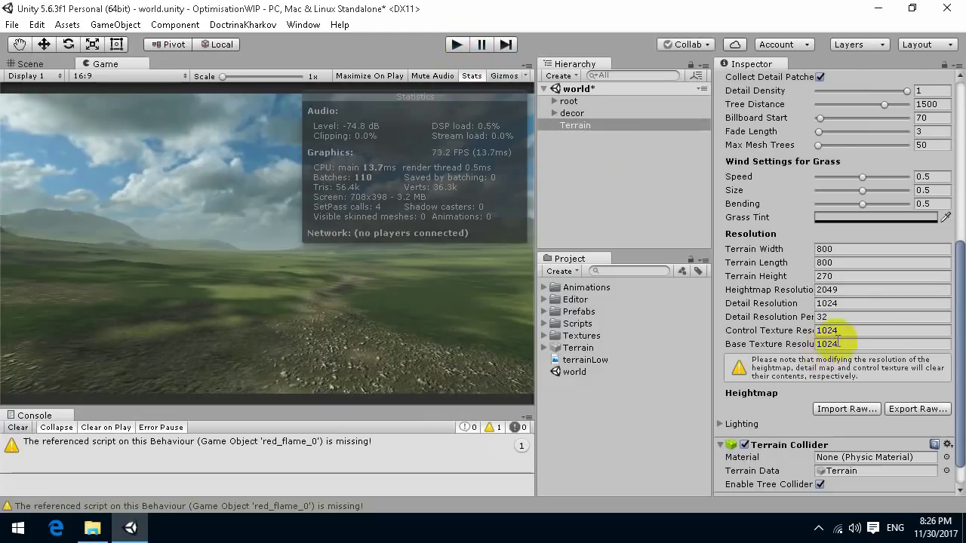
Step: Show the Terrain asset in File Explorer and copy the path of the project's Assets folder
{"action": "left_click", "coordinate": [838, 410]}
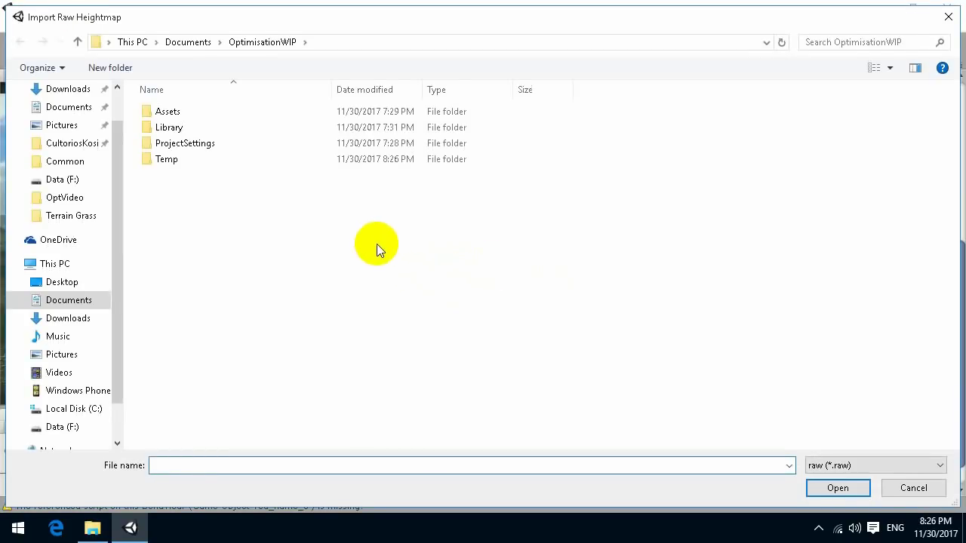
{"action": "left_click", "coordinate": [949, 17]}
{"action": "left_click", "coordinate": [590, 349]}
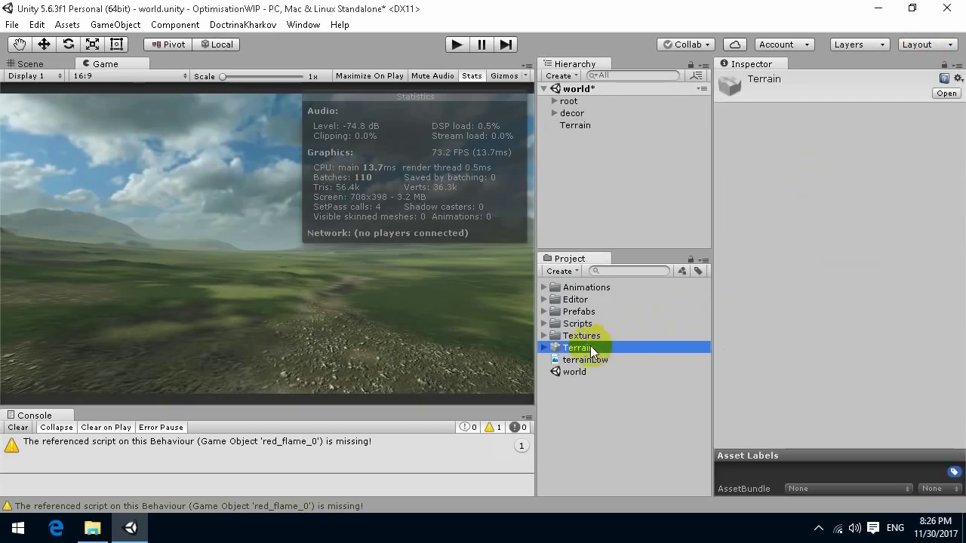
{"action": "right_click", "coordinate": [590, 349]}
{"action": "left_click", "coordinate": [645, 88]}
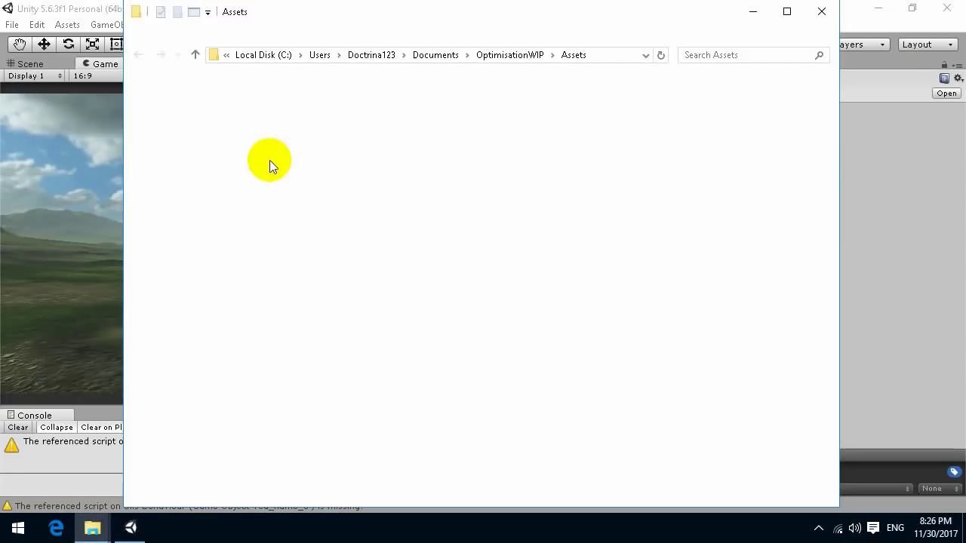
{"action": "left_click", "coordinate": [603, 55]}
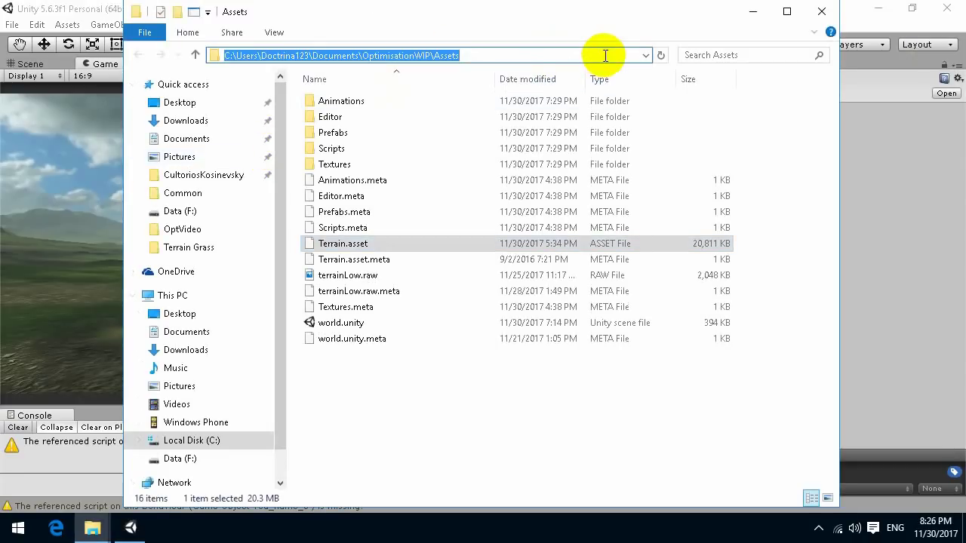
{"action": "left_click", "coordinate": [752, 12]}
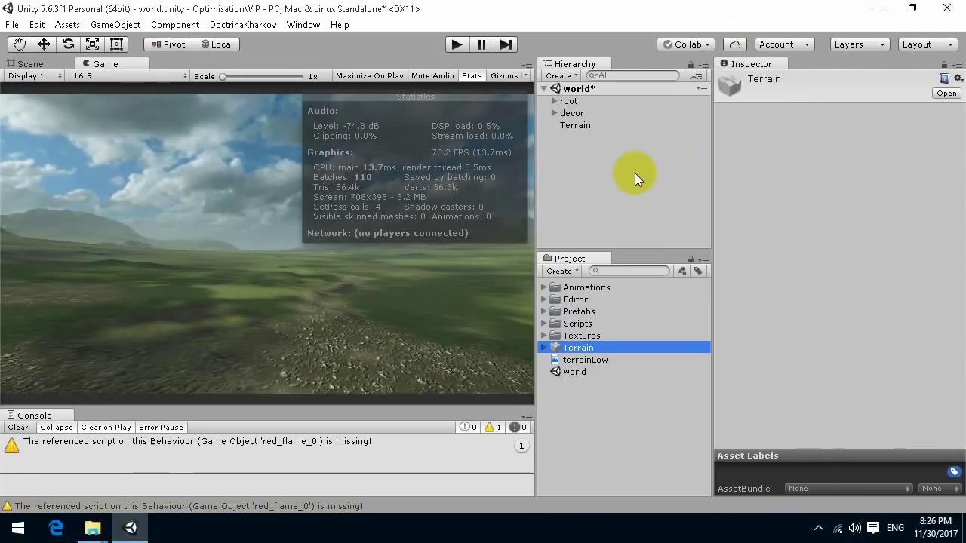
Step: Import the raw heightmap terrainLow.raw from the Assets folder into the Terrain, 16 bit, 1024 by 1024, with terrain size 800 × 270 × 800
{"action": "left_click", "coordinate": [575, 125]}
{"action": "scroll", "coordinate": [853, 392], "scroll_direction": "down", "scroll_amount": 10}
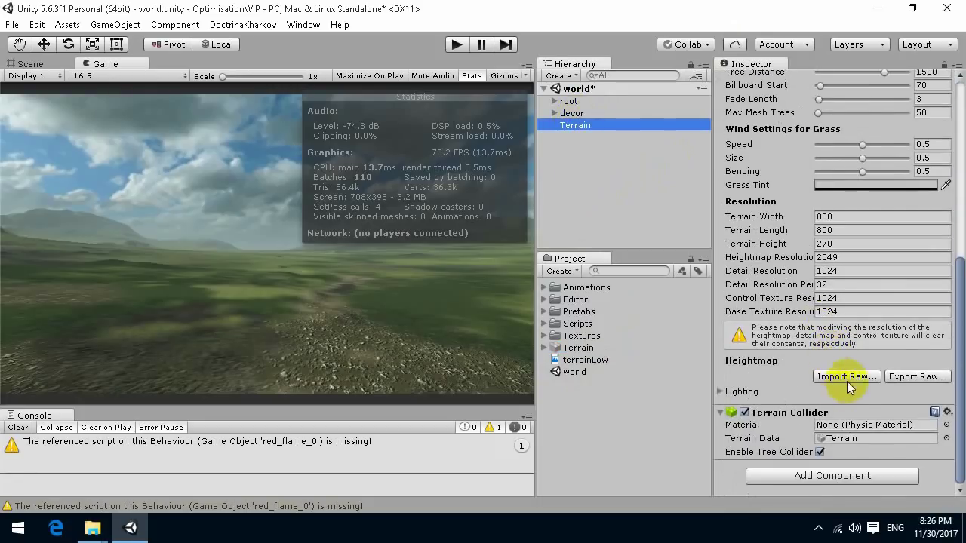
{"action": "left_click", "coordinate": [846, 377]}
{"action": "type", "text": "C:\\Users\\Dustin\\123\\Documents\\OptimisationWIP\\Assets"}
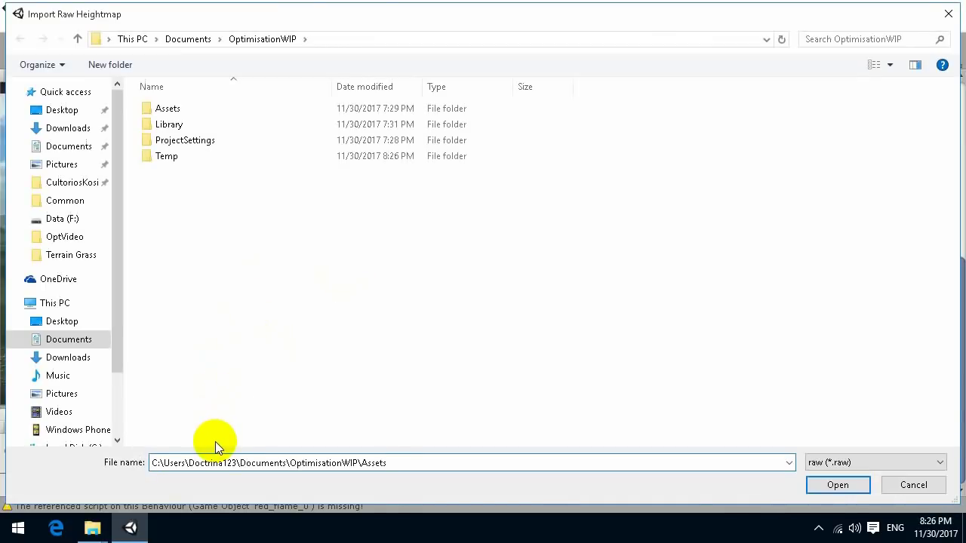
{"action": "key", "text": "Return"}
{"action": "left_click", "coordinate": [165, 195]}
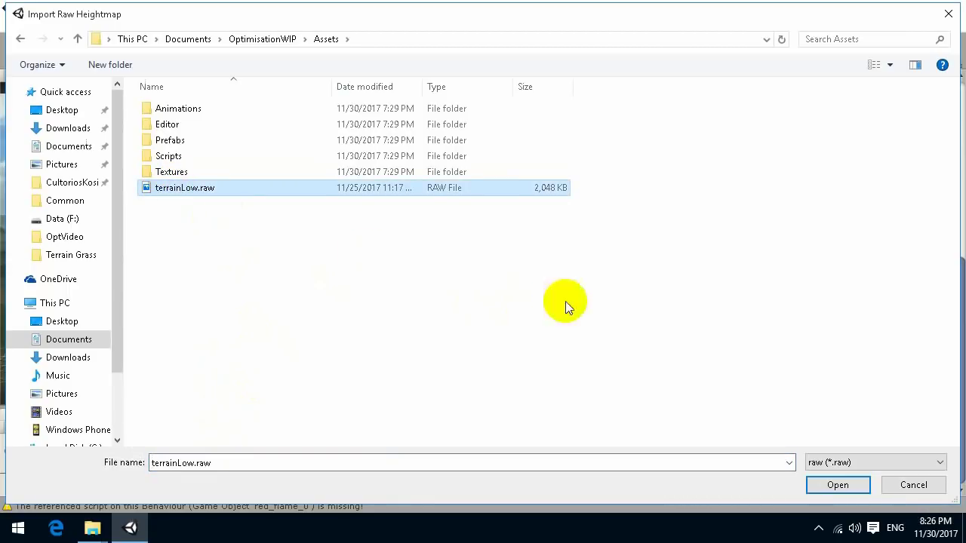
{"action": "left_click", "coordinate": [837, 485]}
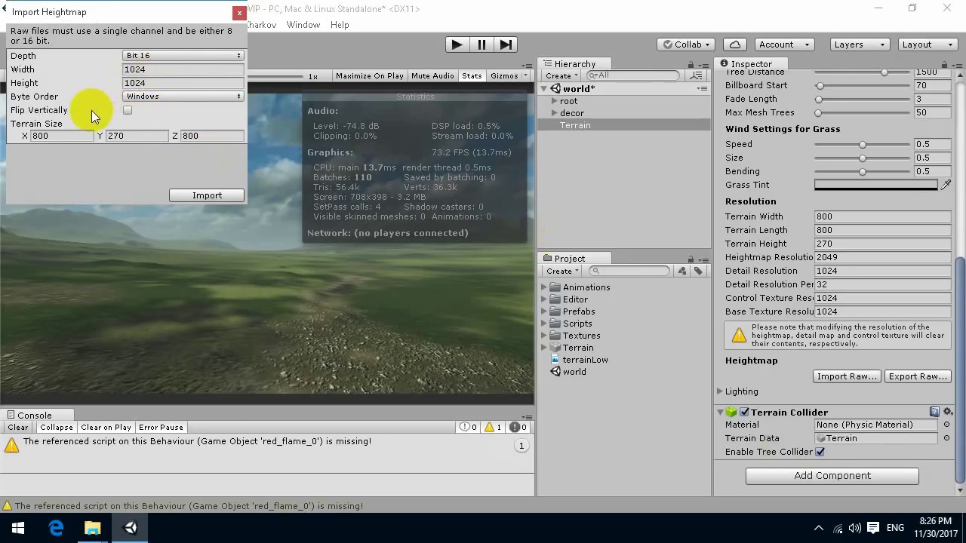
{"action": "left_click", "coordinate": [213, 198]}
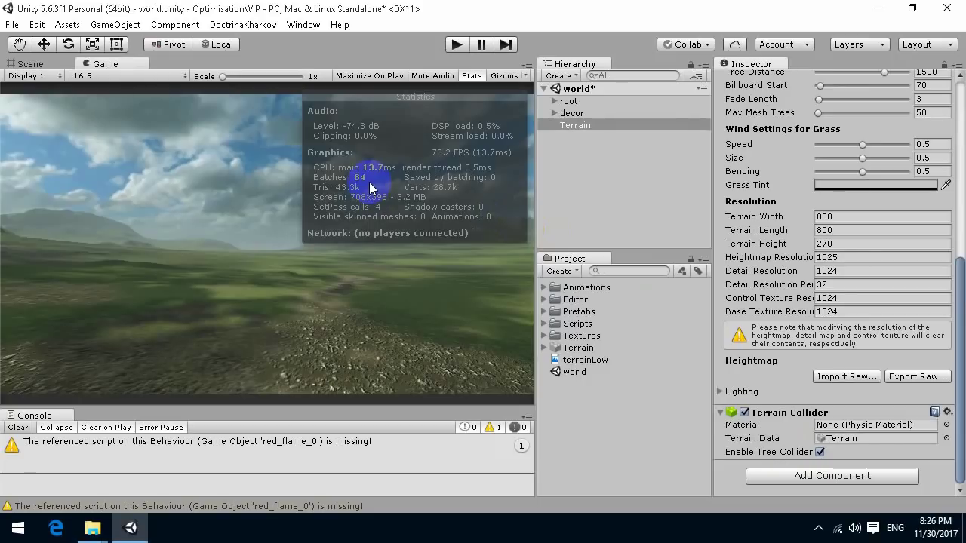
Step: Run the scene to check the rendering statistics with the imported heightmap, and stop it
{"action": "left_click", "coordinate": [457, 44]}
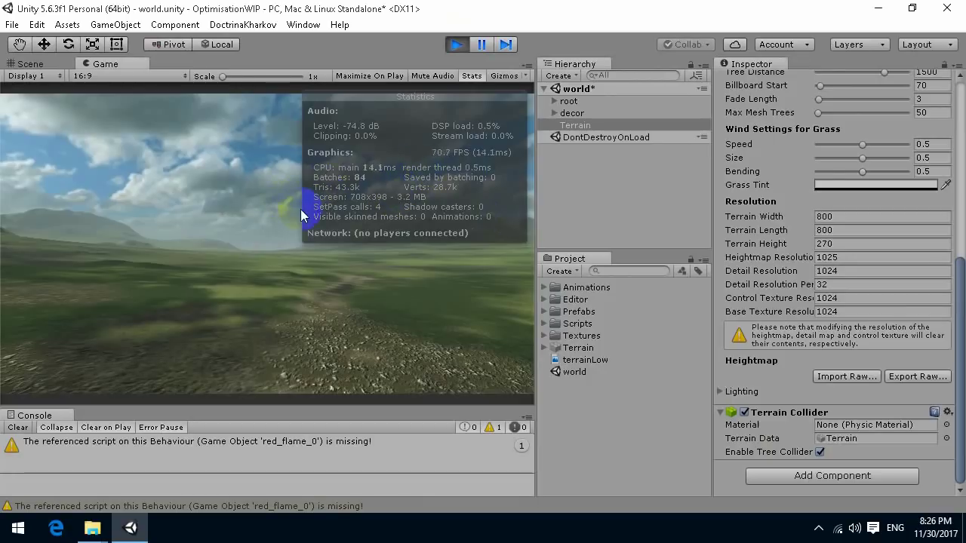
{"action": "left_click", "coordinate": [457, 42]}
{"action": "scroll", "coordinate": [892, 277], "scroll_direction": "up", "scroll_amount": 10}
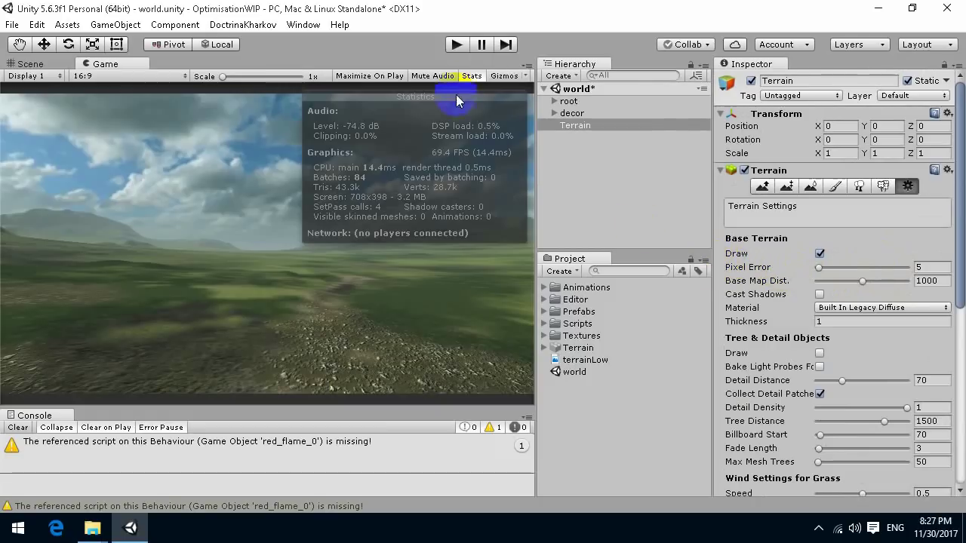
Step: Hide the statistics overlay and try a Pixel Error of 1 on the terrain to compare the landscape's detail
{"action": "left_click", "coordinate": [472, 75]}
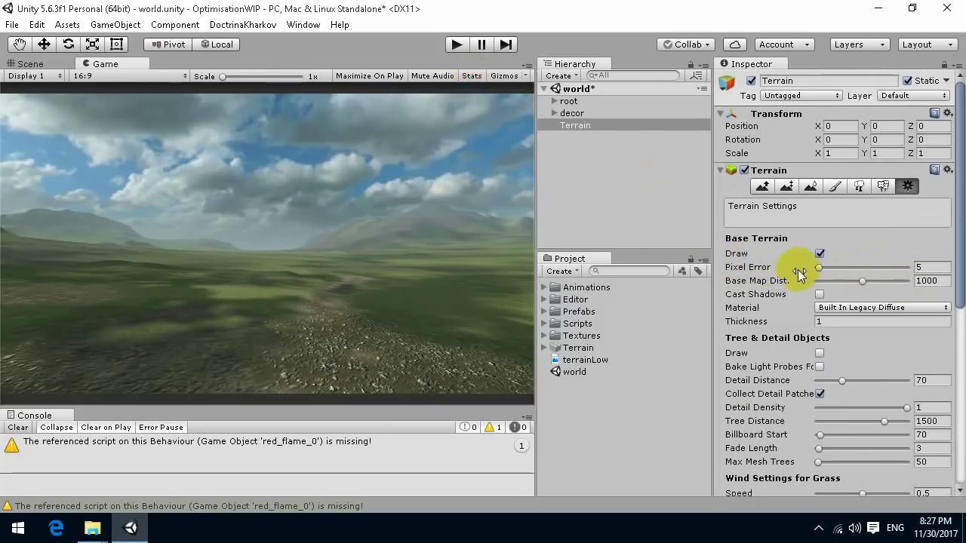
{"action": "left_click", "coordinate": [474, 259]}
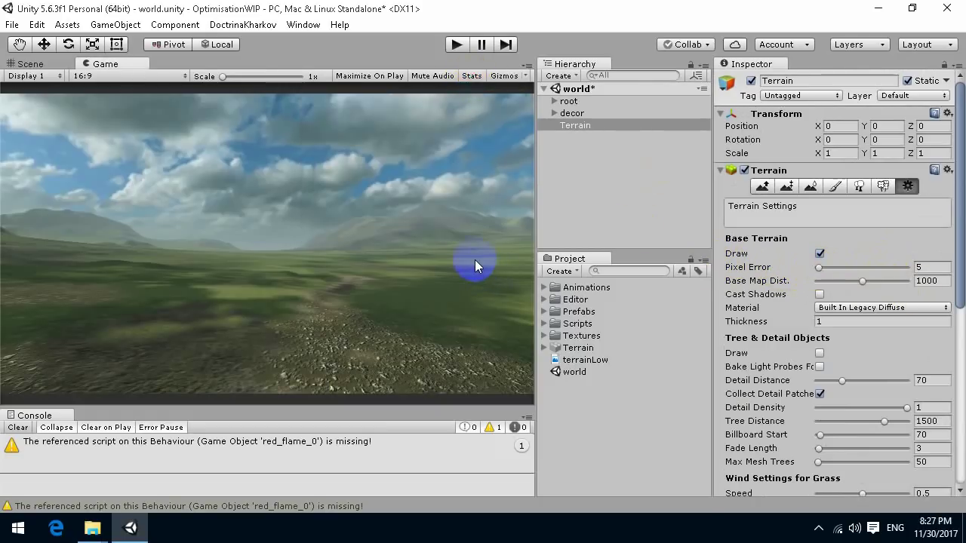
{"action": "left_click_drag", "start_coordinate": [820, 269], "coordinate": [799, 260]}
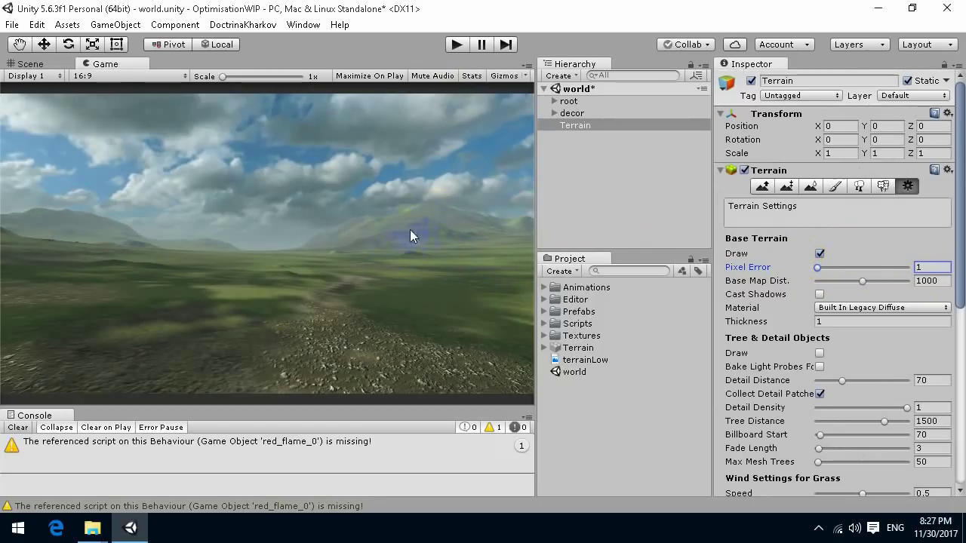
{"action": "mouse_move", "coordinate": [819, 270]}
{"action": "left_mouse_down"}
{"action": "mouse_move", "coordinate": [947, 270]}
{"action": "mouse_move", "coordinate": [763, 270]}
{"action": "mouse_move", "coordinate": [886, 268]}
{"action": "mouse_move", "coordinate": [777, 270]}
{"action": "mouse_move", "coordinate": [835, 273]}
{"action": "mouse_move", "coordinate": [801, 274]}
{"action": "left_mouse_up"}
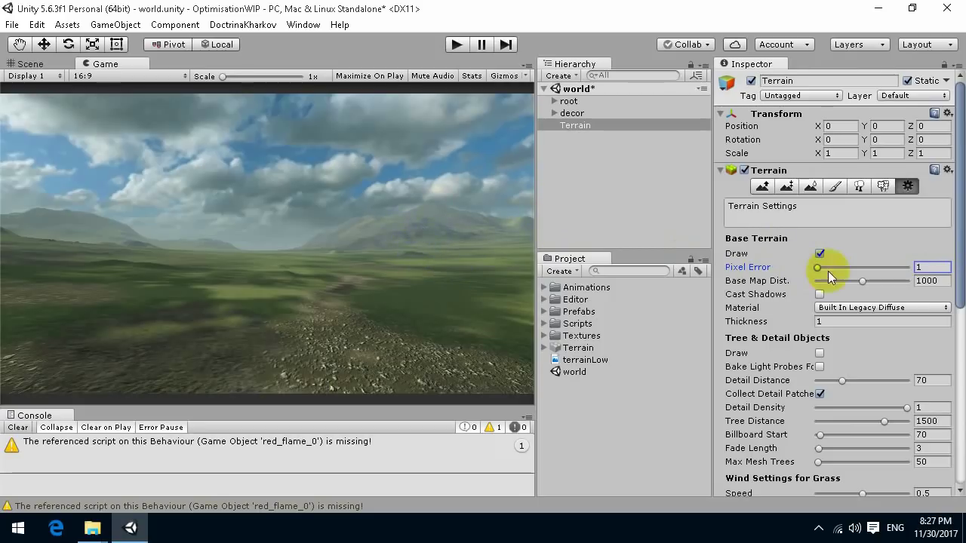
Step: Set the terrain's Pixel Error to 13 and run the scene briefly to check its rendering statistics
{"action": "left_click", "coordinate": [931, 268]}
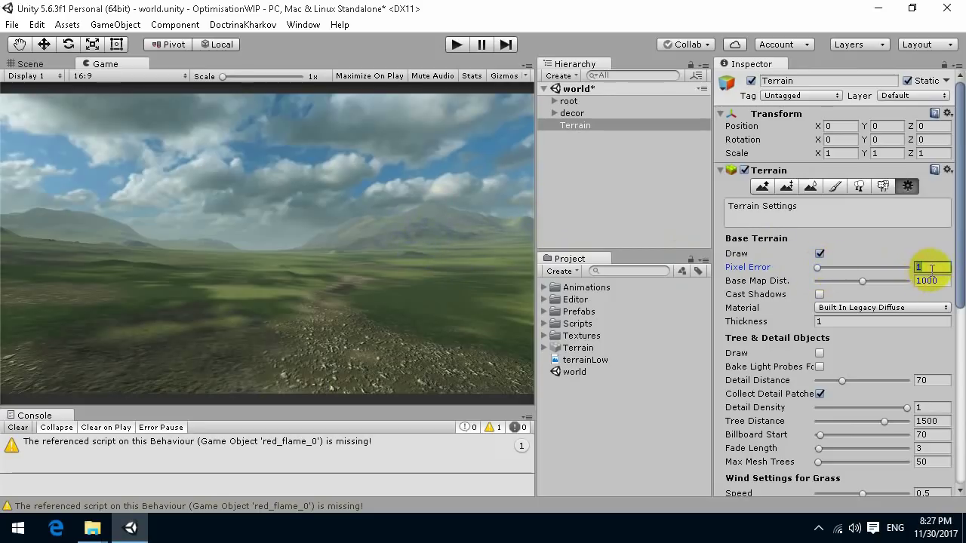
{"action": "type", "text": "13"}
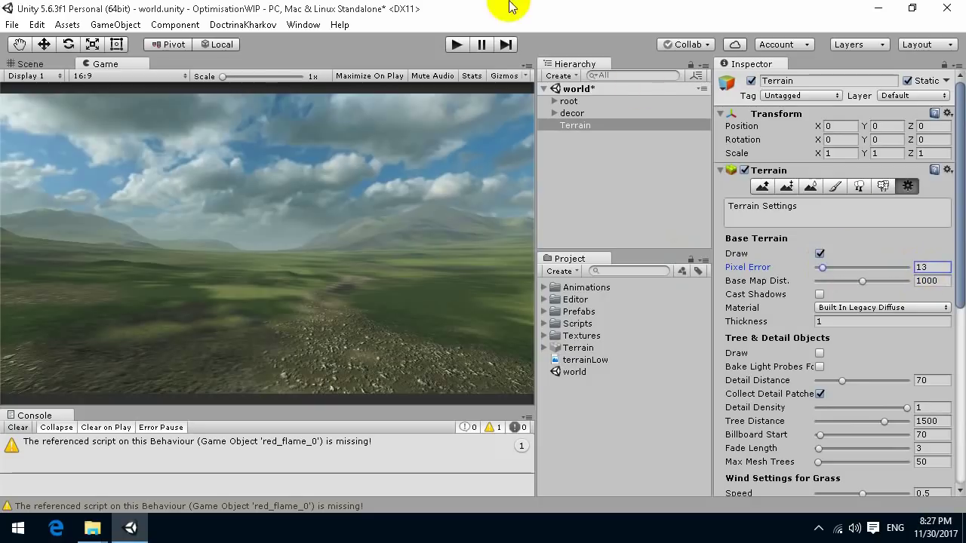
{"action": "left_click", "coordinate": [471, 76]}
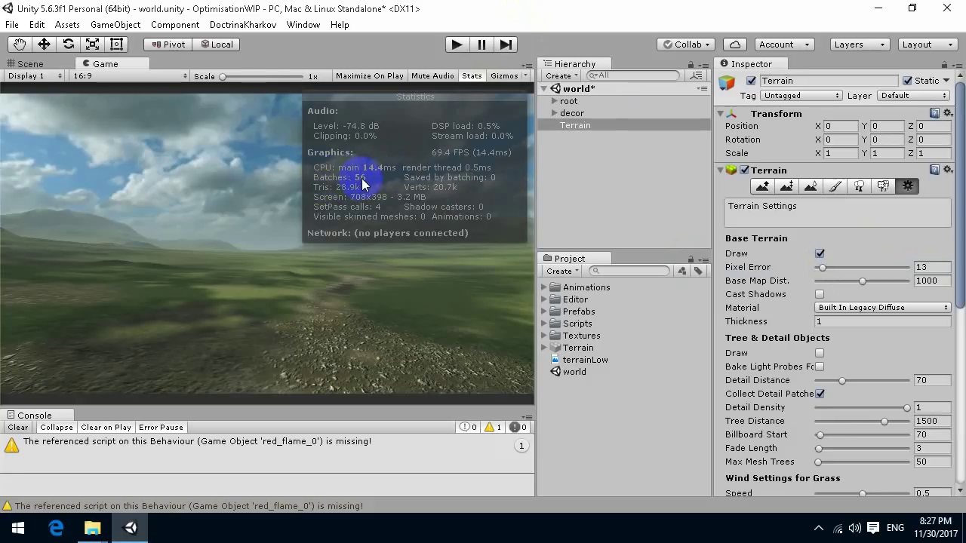
{"action": "left_click", "coordinate": [457, 45]}
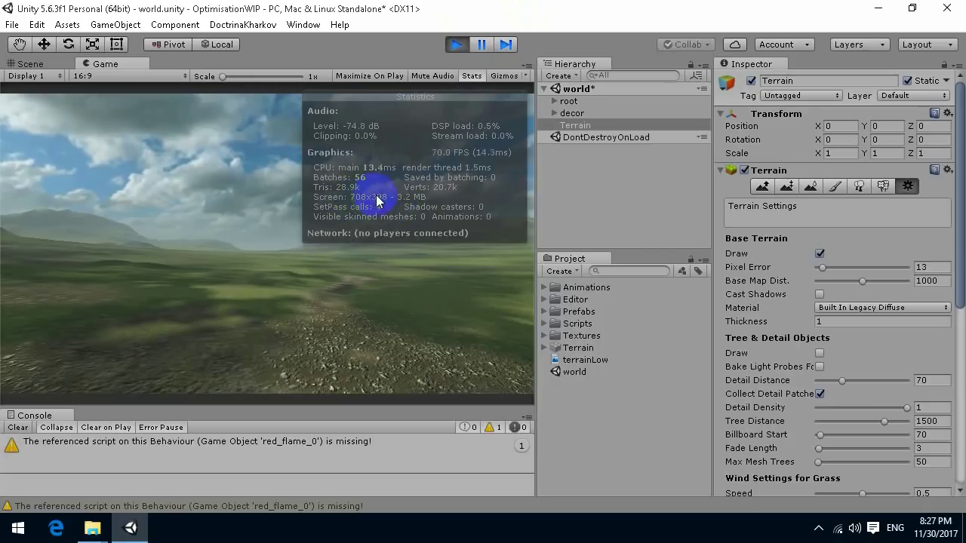
{"action": "left_click", "coordinate": [455, 46]}
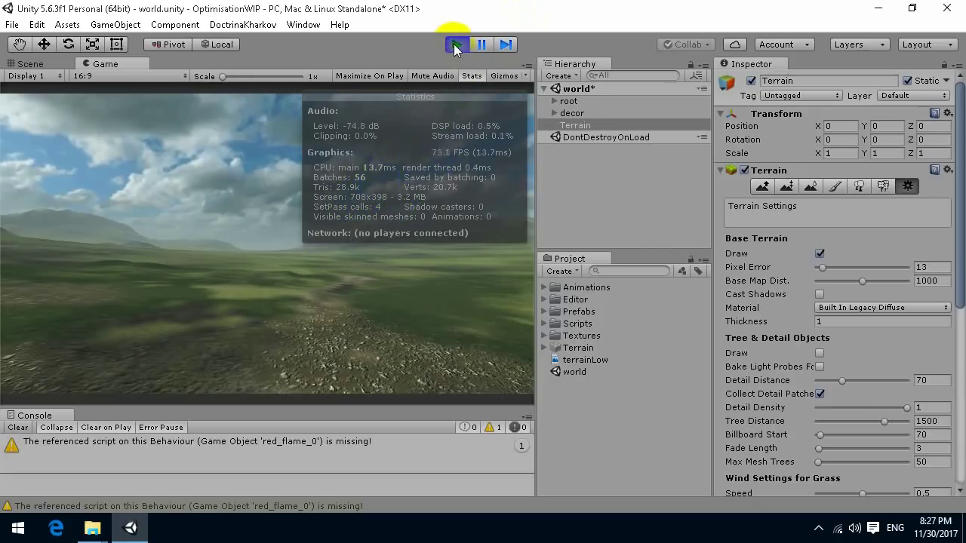
{"action": "left_click", "coordinate": [471, 75]}
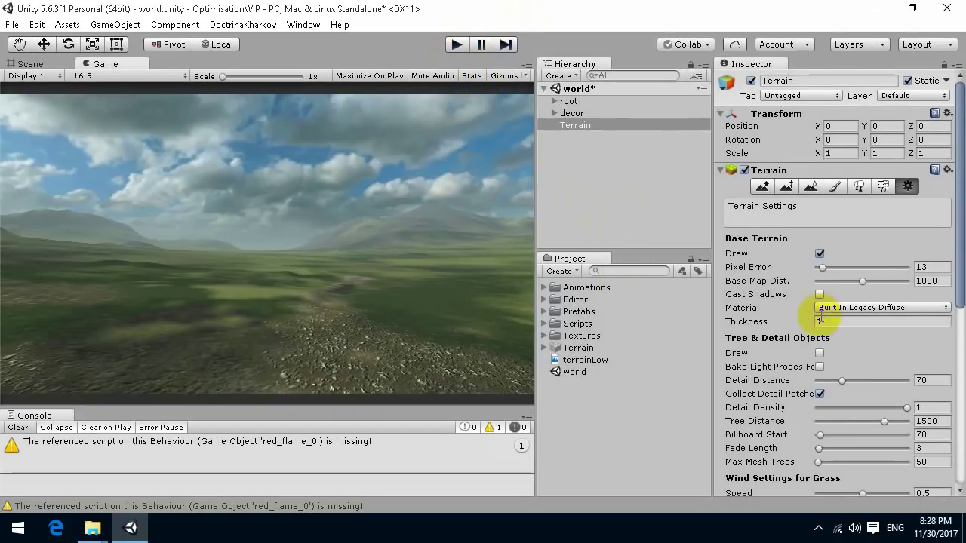
Step: Toggle drawing of the terrain's trees and detail objects to compare the view, leaving it enabled
{"action": "scroll", "coordinate": [852, 311], "scroll_direction": "down", "scroll_amount": 3}
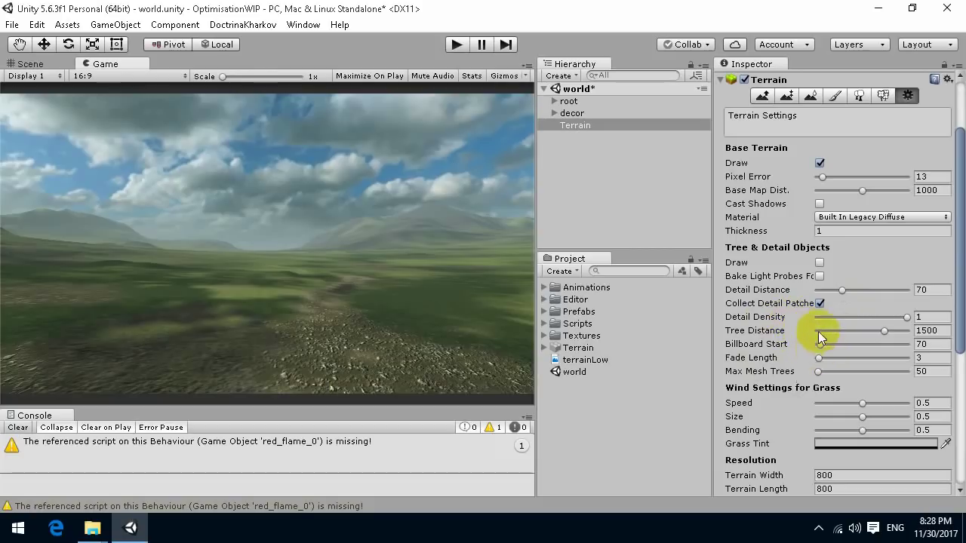
{"action": "left_click", "coordinate": [820, 263]}
{"action": "left_click", "coordinate": [820, 263]}
{"action": "left_click", "coordinate": [820, 263]}
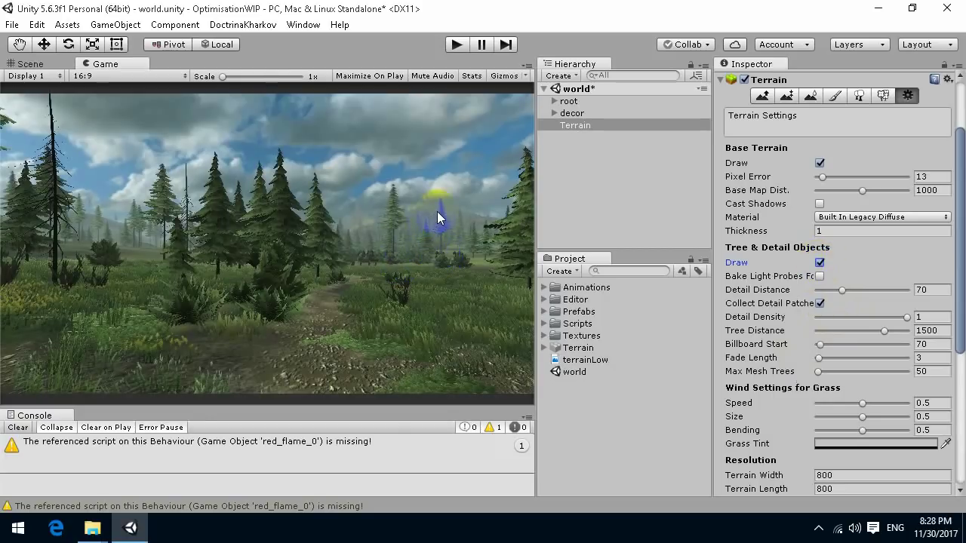
{"action": "left_click", "coordinate": [820, 263]}
{"action": "left_click", "coordinate": [820, 262]}
{"action": "left_click", "coordinate": [820, 262]}
{"action": "left_click", "coordinate": [820, 262]}
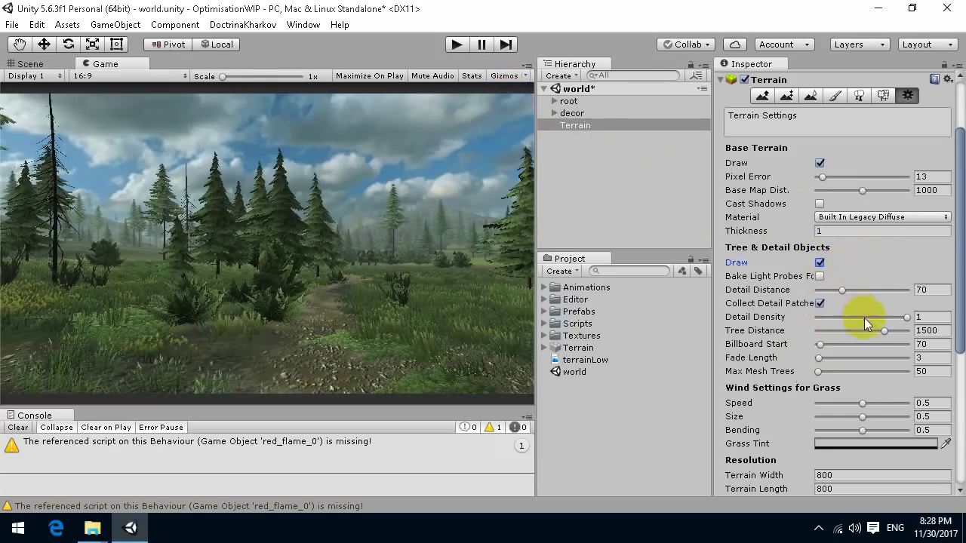
{"action": "scroll", "coordinate": [865, 340], "scroll_direction": "down", "scroll_amount": 6}
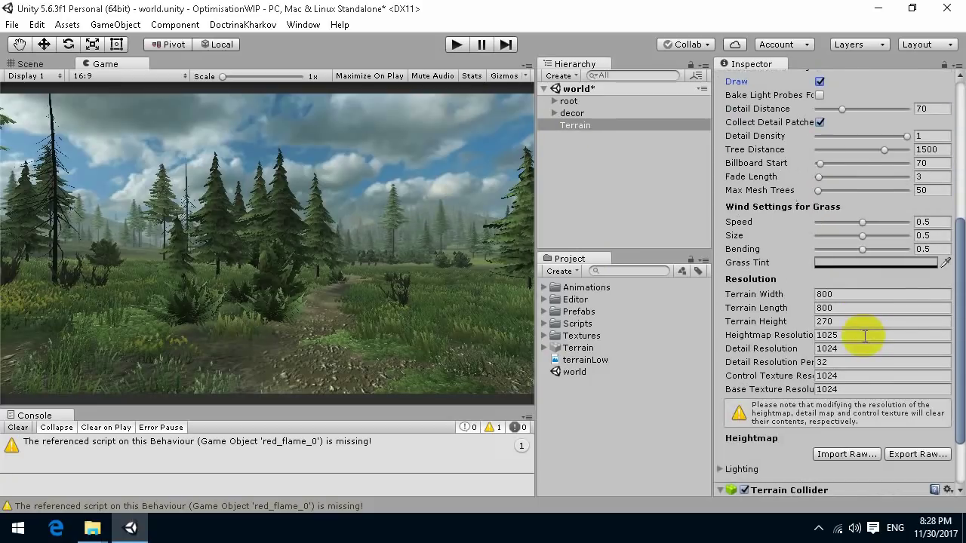
{"action": "scroll", "coordinate": [864, 336], "scroll_direction": "up", "scroll_amount": 3}
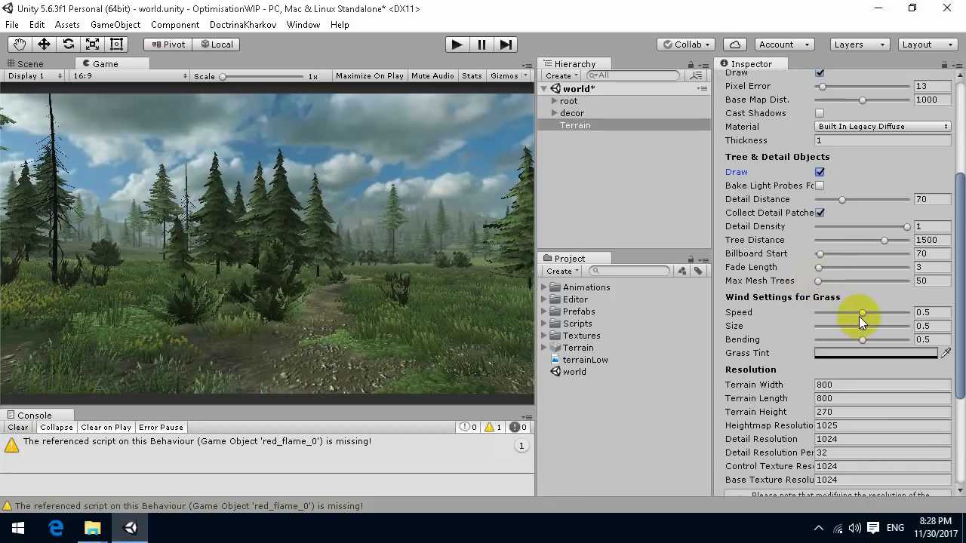
Step: Disable drawing of the terrain's trees and details, try a Base Map Dist. of 0, and run the scene with statistics shown
{"action": "scroll", "coordinate": [859, 316], "scroll_direction": "up", "scroll_amount": 2}
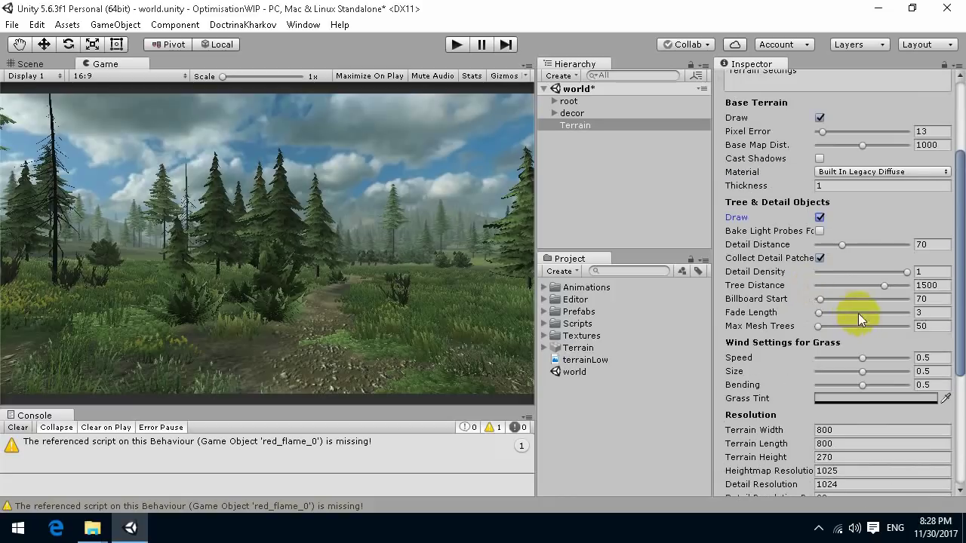
{"action": "left_click", "coordinate": [820, 217]}
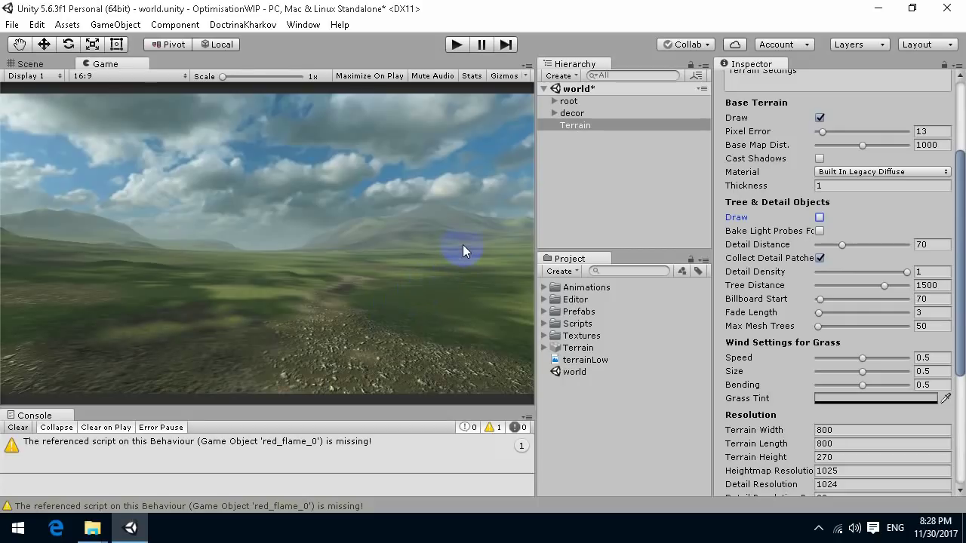
{"action": "left_click_drag", "start_coordinate": [863, 145], "coordinate": [820, 147]}
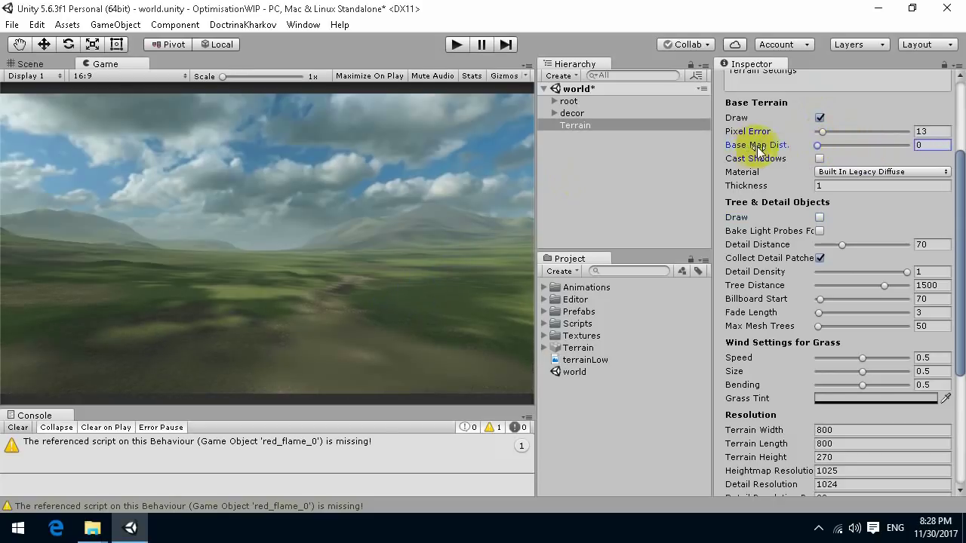
{"action": "left_click", "coordinate": [472, 75]}
{"action": "left_click", "coordinate": [455, 45]}
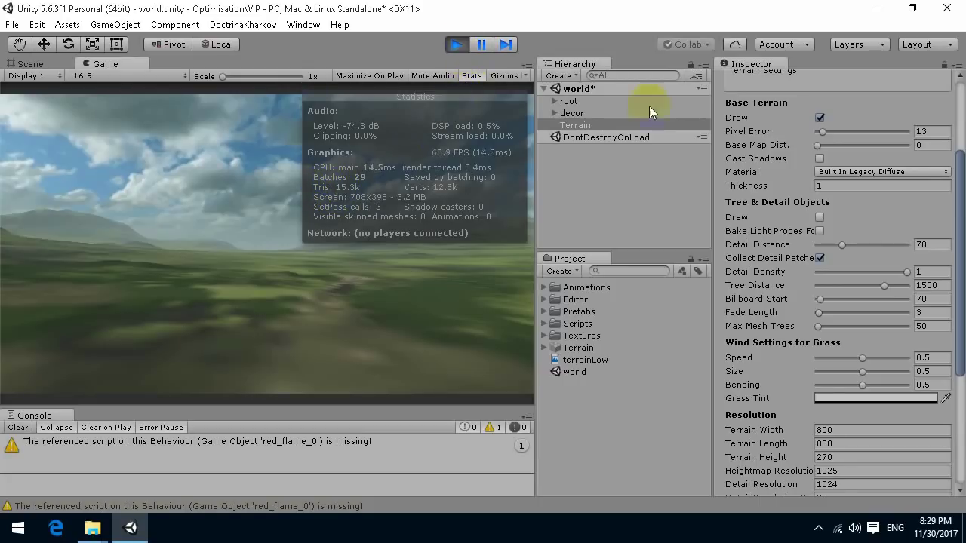
Step: Try a Base Map Dist. of 421 on the running terrain without the statistics overlay, and stop the scene
{"action": "left_click_drag", "start_coordinate": [823, 147], "coordinate": [839, 147]}
{"action": "left_click", "coordinate": [482, 78]}
{"action": "left_click", "coordinate": [456, 44]}
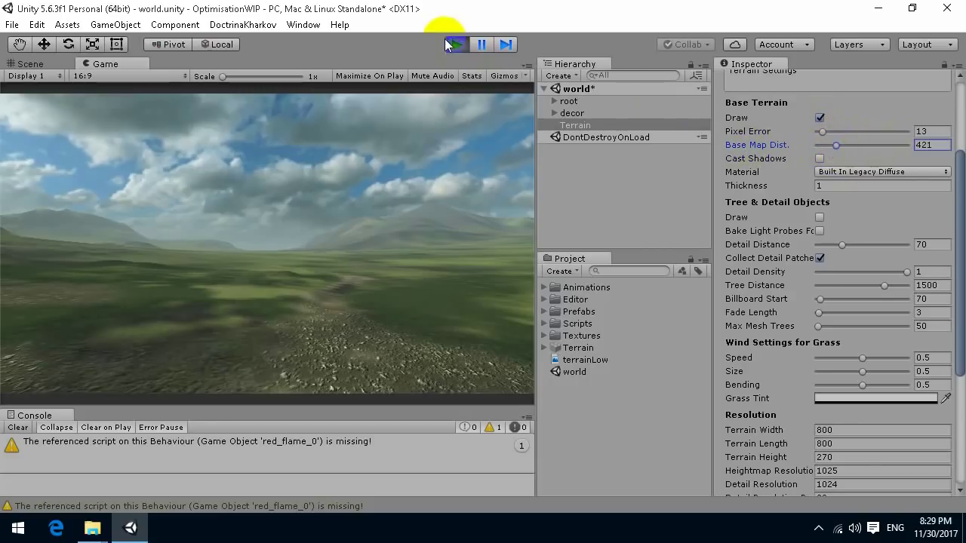
Step: Set the terrain's Base Map Dist. to 300 and run the scene with the statistics overlay shown
{"action": "left_click", "coordinate": [932, 145]}
{"action": "type", "text": "300"}
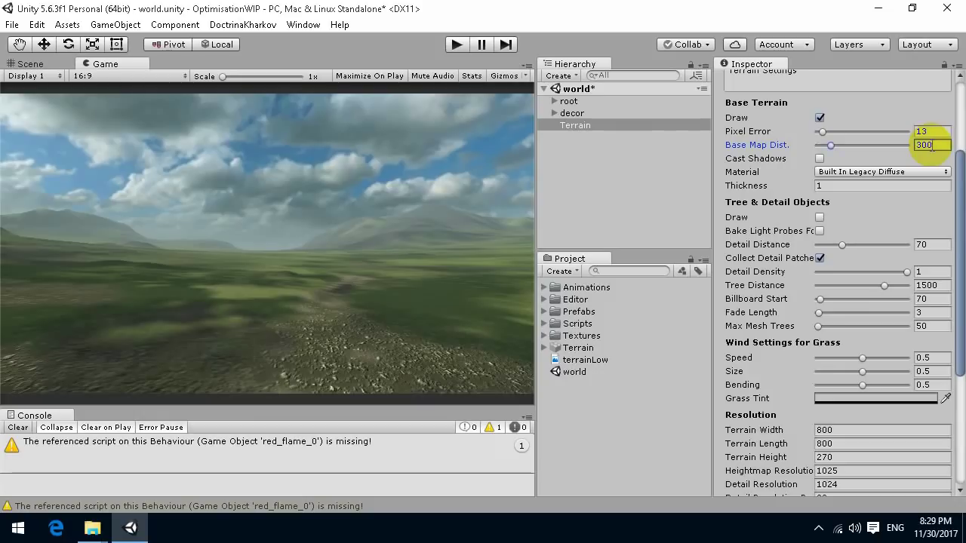
{"action": "left_click", "coordinate": [472, 75]}
{"action": "left_click", "coordinate": [456, 44]}
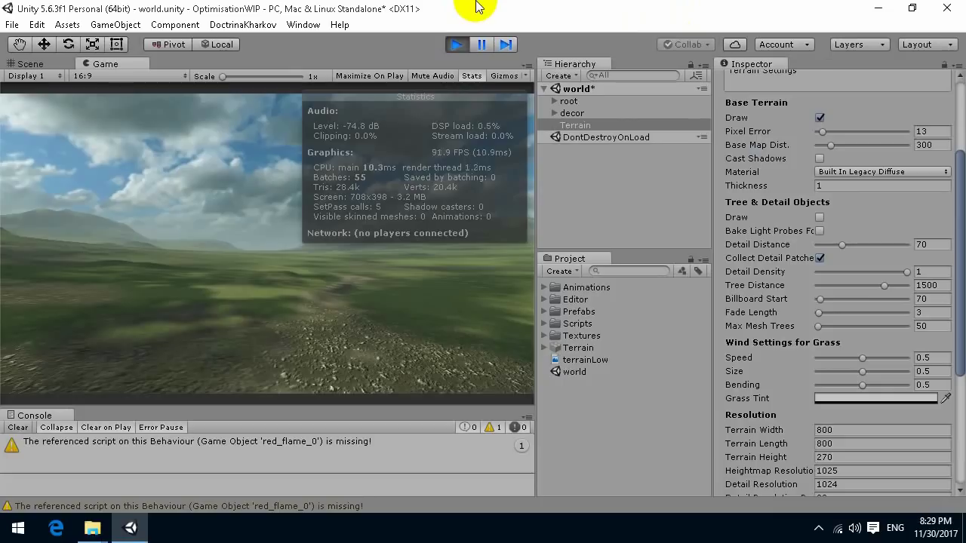
{"action": "left_click", "coordinate": [347, 192]}
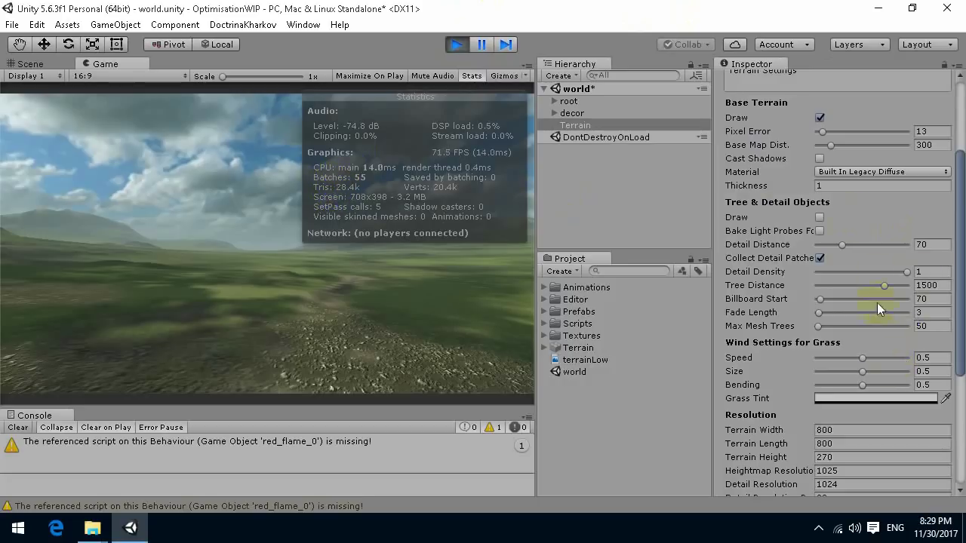
{"action": "left_click", "coordinate": [478, 129]}
Step: Re-enable drawing of the terrain's trees and detail objects, and check the running view with and without the statistics overlay
{"action": "left_click", "coordinate": [819, 217]}
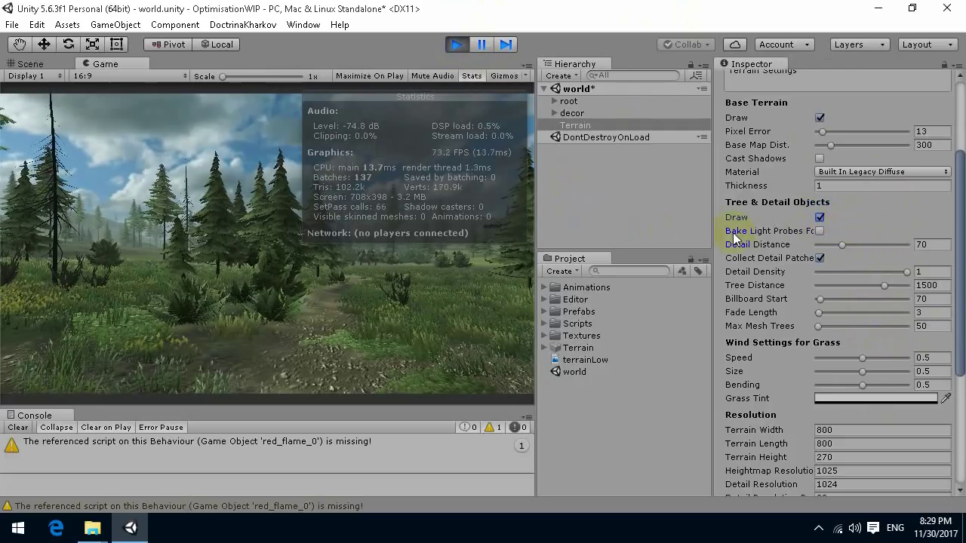
{"action": "left_click", "coordinate": [471, 75]}
{"action": "left_click", "coordinate": [274, 237]}
{"action": "left_click", "coordinate": [472, 75]}
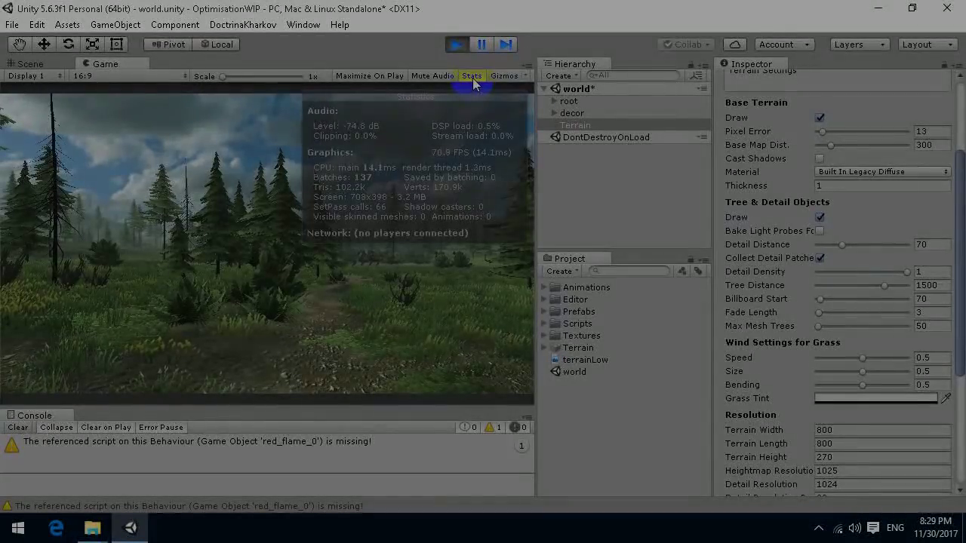
{"action": "left_click", "coordinate": [473, 78]}
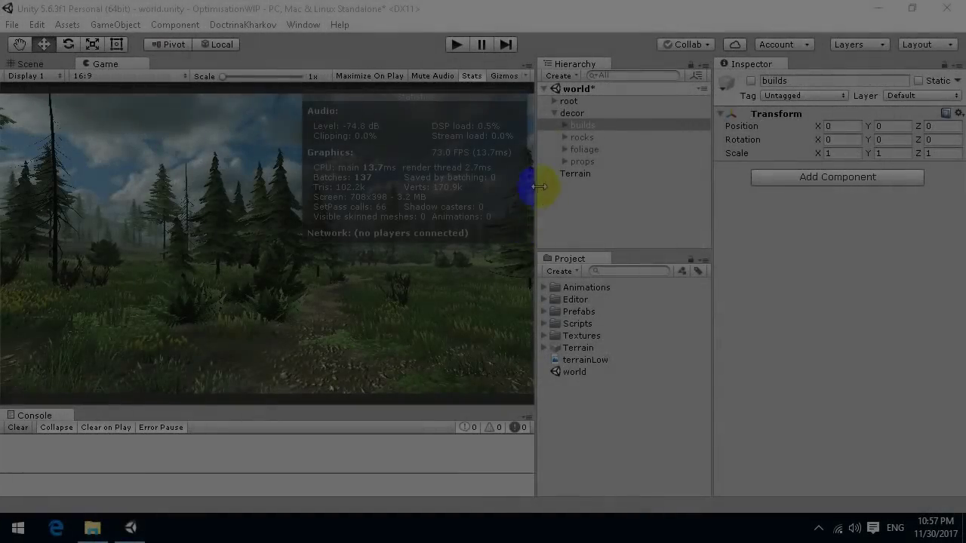
Step: Run the scene, toggle the builds object on and off to compare the rendering statistics, and stop it
{"action": "left_click", "coordinate": [455, 44]}
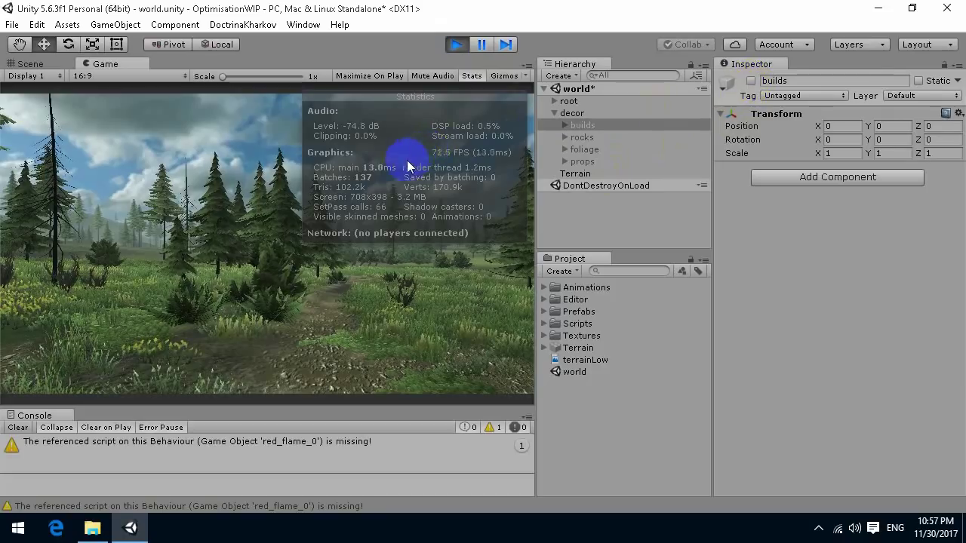
{"action": "left_click", "coordinate": [750, 82]}
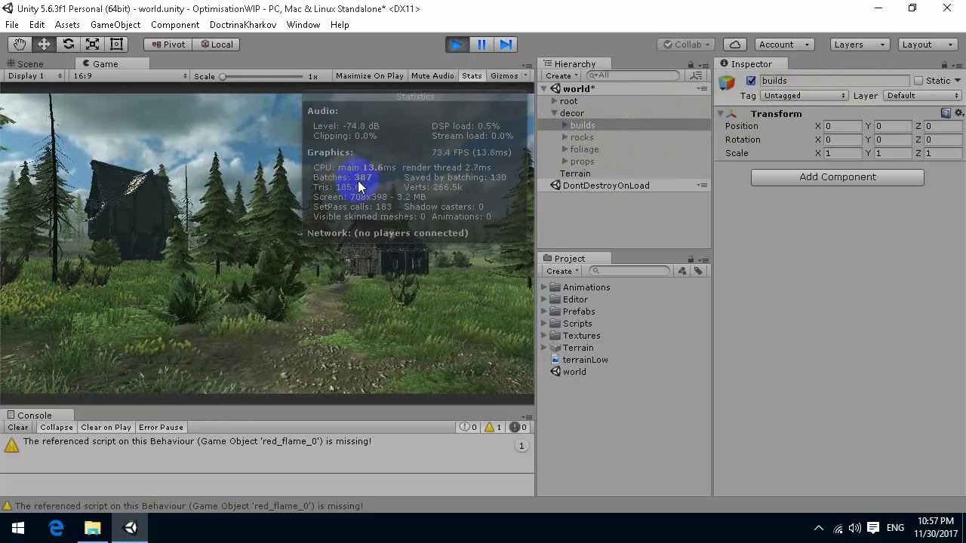
{"action": "left_click", "coordinate": [751, 81]}
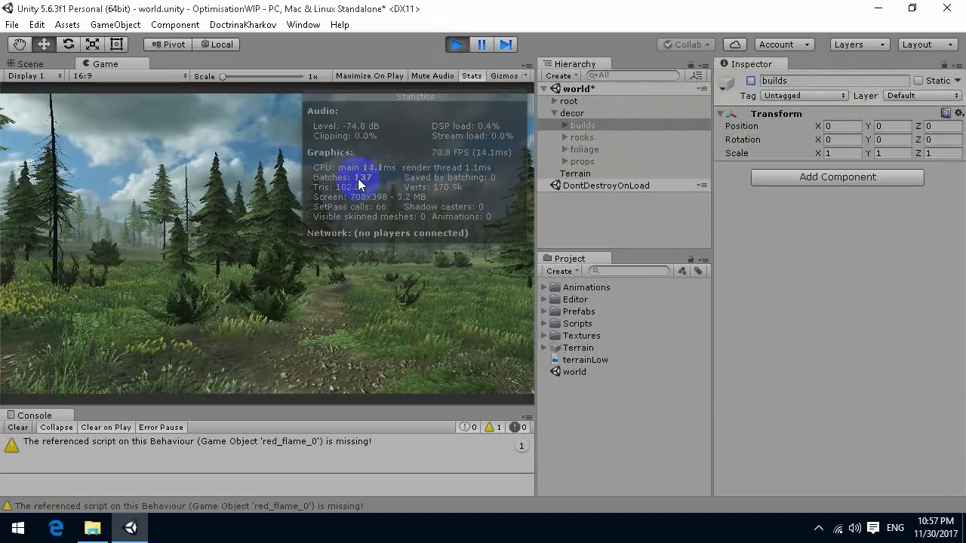
{"action": "left_click", "coordinate": [750, 81]}
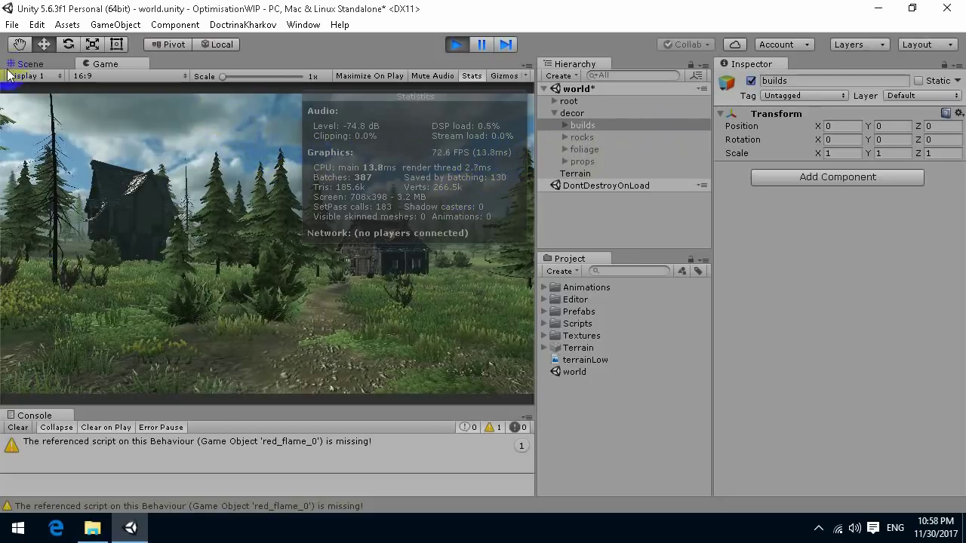
{"action": "left_click", "coordinate": [459, 45]}
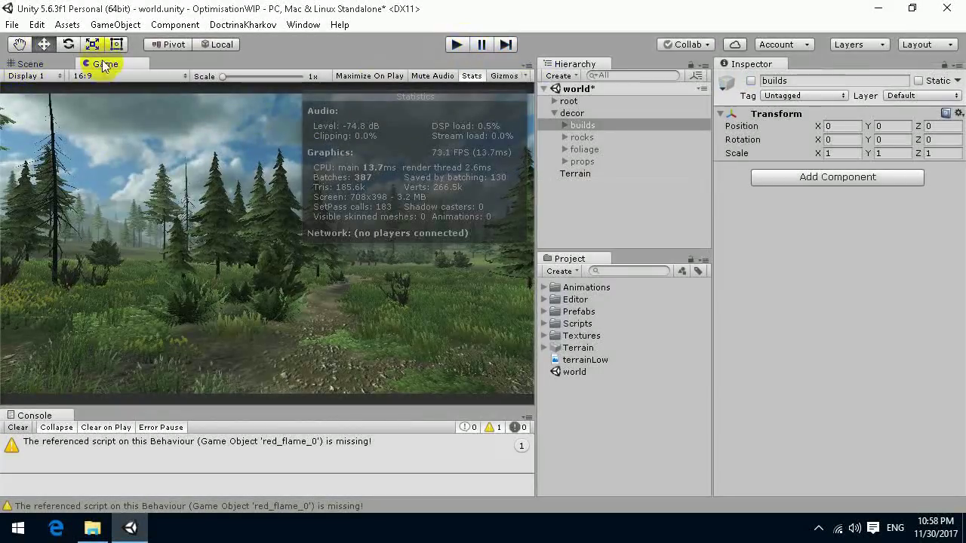
Step: Activate the builds object and bring a stone house's front wall up close in the Scene view
{"action": "left_click", "coordinate": [38, 65]}
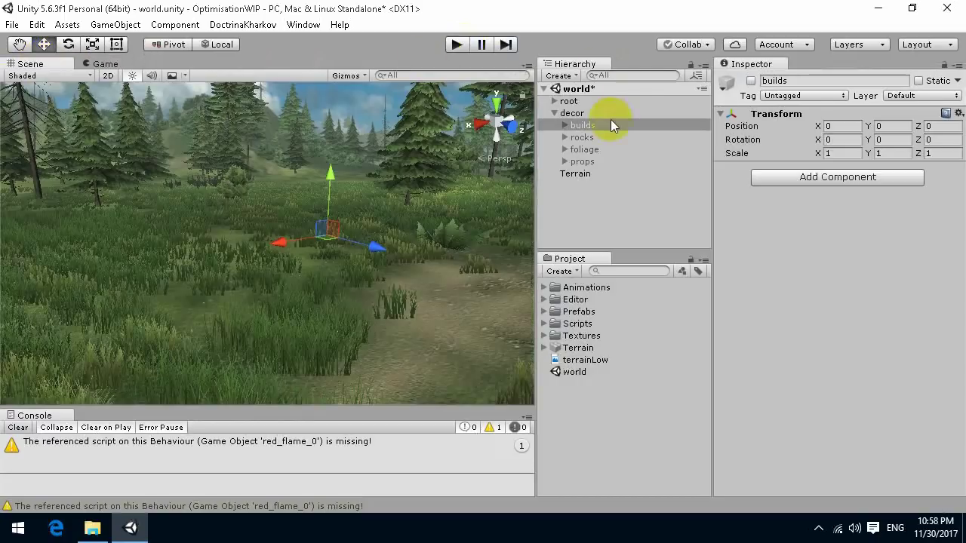
{"action": "left_click", "coordinate": [750, 80]}
{"action": "left_click_drag", "start_coordinate": [388, 269], "coordinate": [264, 256], "text": "alt"}
{"action": "left_click", "coordinate": [259, 254]}
{"action": "left_click", "coordinate": [212, 261]}
{"action": "left_click", "coordinate": [220, 162]}
{"action": "left_click", "coordinate": [389, 260]}
{"action": "left_click_drag", "start_coordinate": [388, 261], "coordinate": [229, 246], "text": "alt"}
{"action": "scroll", "coordinate": [360, 254], "scroll_direction": "up", "scroll_amount": 3}
{"action": "scroll", "coordinate": [360, 254], "scroll_direction": "down", "scroll_amount": 3}
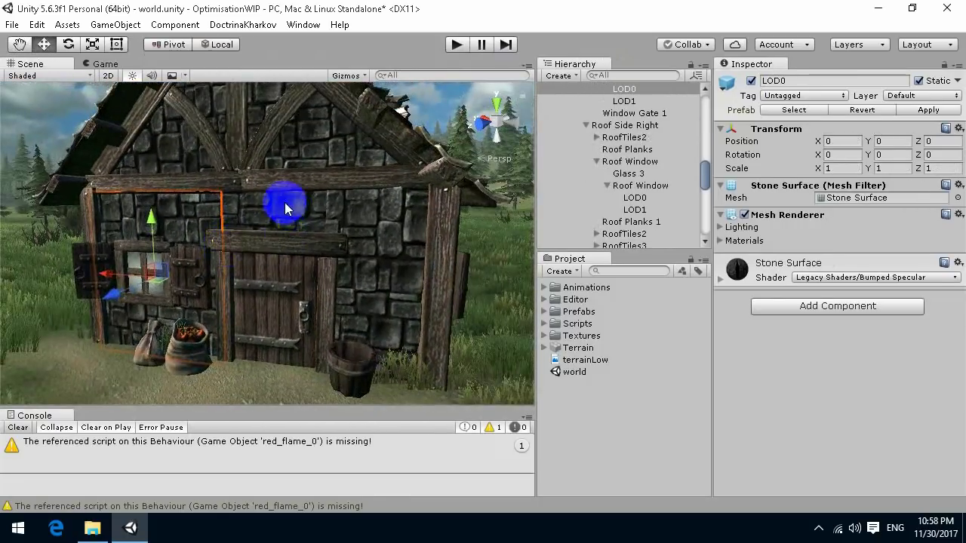
Step: Examine the individual pieces of the stone house's walls, roof and corner planks from several sides
{"action": "left_click", "coordinate": [286, 204]}
{"action": "left_click_drag", "start_coordinate": [325, 266], "coordinate": [386, 287], "text": "alt"}
{"action": "left_click", "coordinate": [425, 241]}
{"action": "left_click_drag", "start_coordinate": [426, 241], "coordinate": [416, 143], "text": "alt"}
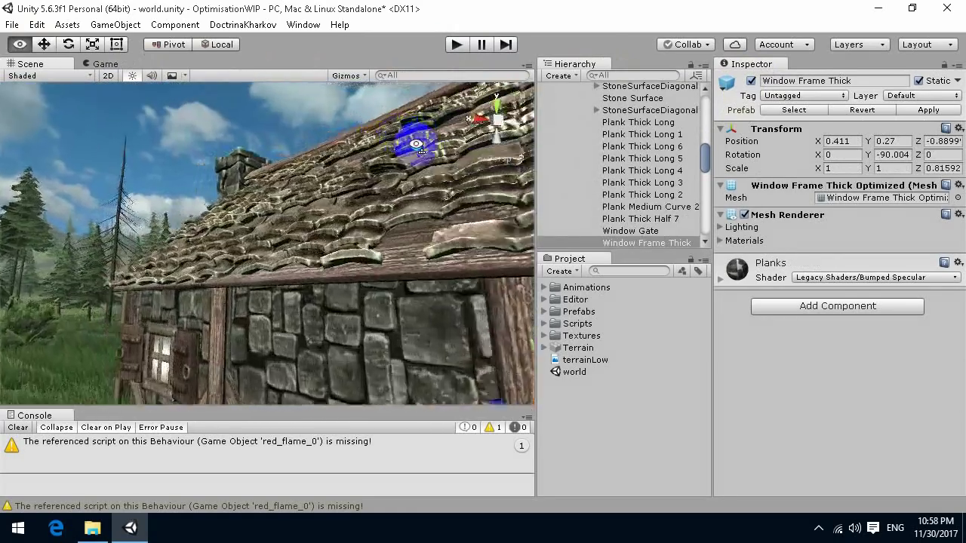
{"action": "left_click", "coordinate": [317, 164]}
{"action": "left_click_drag", "start_coordinate": [317, 164], "coordinate": [342, 242], "text": "alt"}
{"action": "left_click", "coordinate": [147, 228]}
{"action": "scroll", "coordinate": [325, 239], "scroll_direction": "down", "scroll_amount": 5}
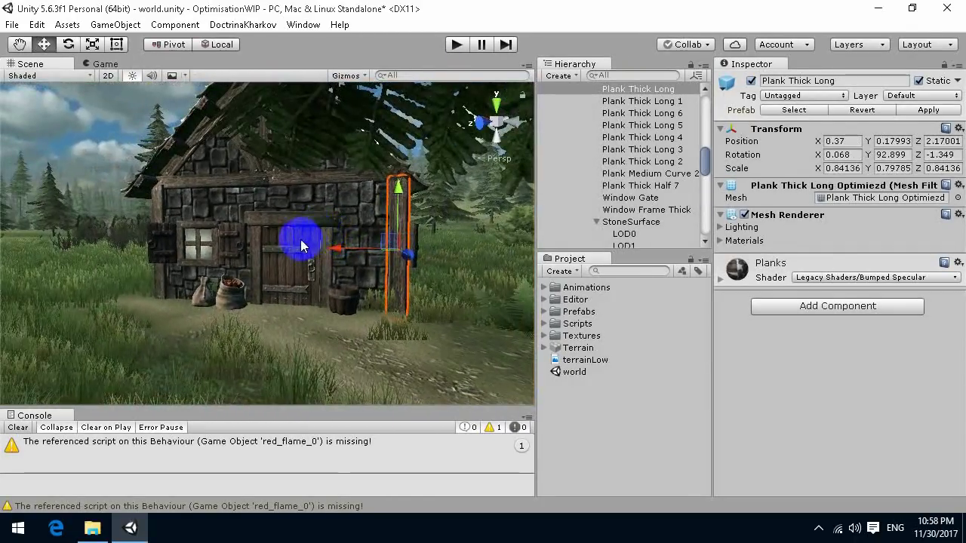
{"action": "scroll", "coordinate": [302, 245], "scroll_direction": "up", "scroll_amount": 5}
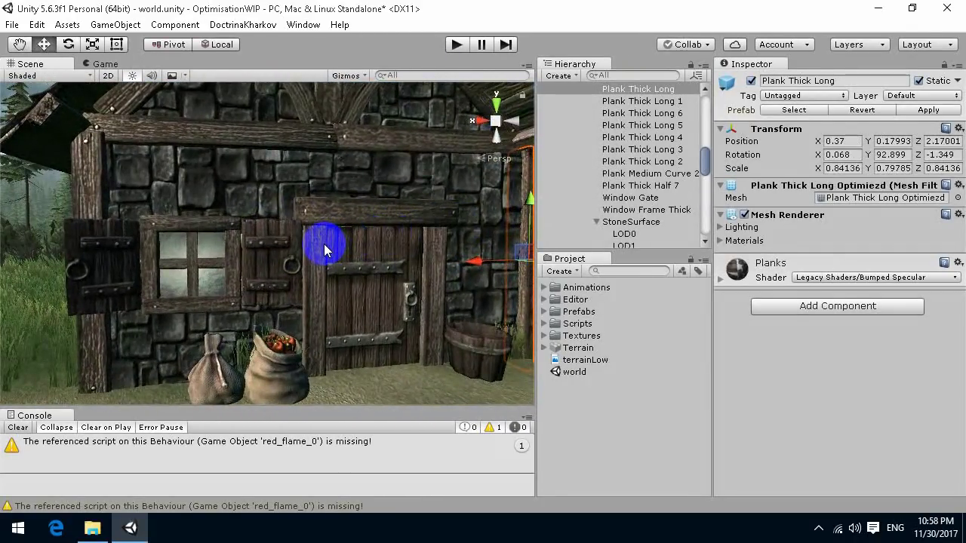
{"action": "scroll", "coordinate": [309, 231], "scroll_direction": "down", "scroll_amount": 5}
{"action": "left_click_drag", "start_coordinate": [309, 230], "coordinate": [321, 273], "text": "alt"}
{"action": "mouse_move", "coordinate": [388, 261]}
{"action": "left_mouse_down", "text": "alt"}
{"action": "mouse_move", "coordinate": [370, 244]}
{"action": "mouse_move", "coordinate": [168, 252]}
{"action": "mouse_move", "coordinate": [323, 272]}
{"action": "mouse_move", "coordinate": [312, 254]}
{"action": "mouse_move", "coordinate": [380, 263]}
{"action": "left_mouse_up", "text": "alt"}
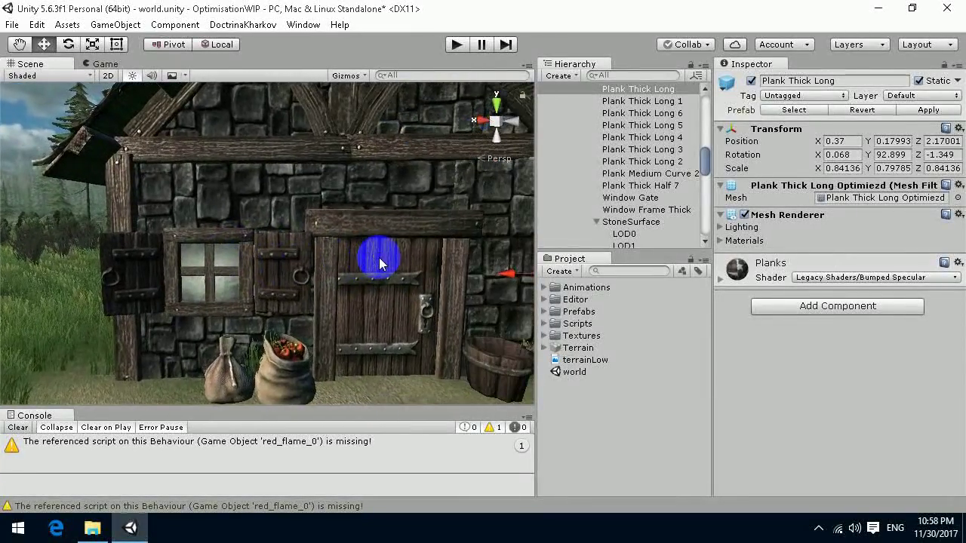
Step: Select the shutters on both sides of the house's window in turn to compare these repeated pieces
{"action": "left_click", "coordinate": [129, 269]}
{"action": "left_click", "coordinate": [280, 280]}
{"action": "left_click", "coordinate": [118, 269]}
{"action": "left_click", "coordinate": [273, 278]}
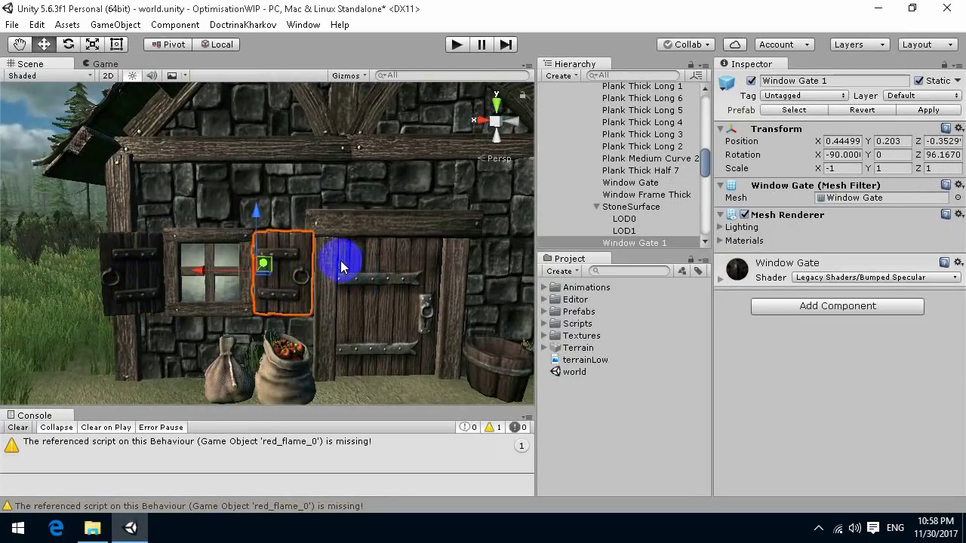
{"action": "right_click_drag", "start_coordinate": [347, 271], "coordinate": [405, 271], "text": "alt"}
{"action": "right_click_drag", "start_coordinate": [340, 272], "coordinate": [357, 286], "text": "alt"}
{"action": "left_click_drag", "start_coordinate": [357, 285], "coordinate": [308, 276], "text": "alt"}
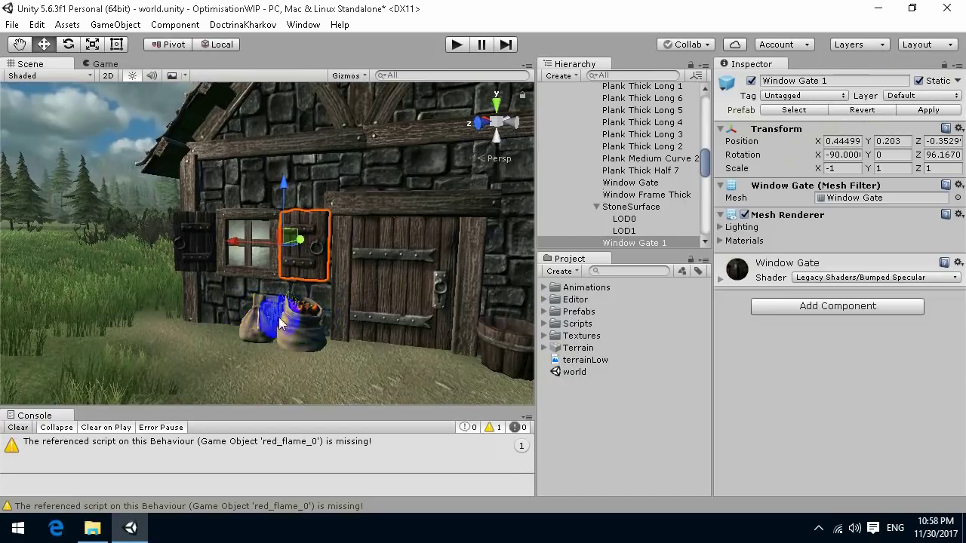
Step: Inspect the planks around the house's door and a plank on the tall house, including its Static setting
{"action": "key", "text": "w"}
{"action": "right_click_drag", "start_coordinate": [245, 317], "coordinate": [287, 249]}
{"action": "key", "text": "s"}
{"action": "key", "text": "w"}
{"action": "left_click", "coordinate": [339, 239]}
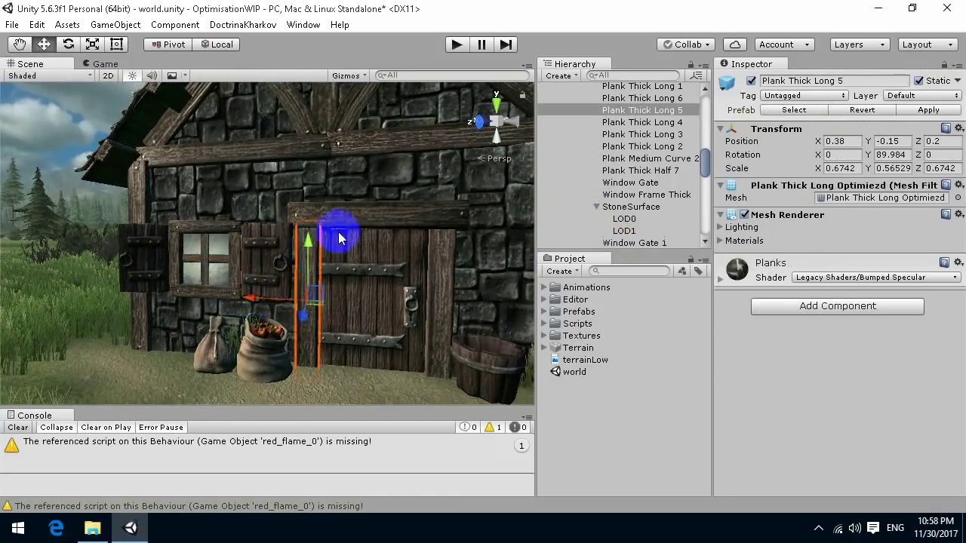
{"action": "left_click", "coordinate": [343, 218]}
{"action": "right_click_drag", "start_coordinate": [345, 216], "coordinate": [308, 272]}
{"action": "left_click", "coordinate": [233, 240]}
{"action": "left_click", "coordinate": [308, 272]}
{"action": "scroll", "coordinate": [641, 175], "scroll_direction": "down", "scroll_amount": 3}
{"action": "scroll", "coordinate": [641, 175], "scroll_direction": "up", "scroll_amount": 2}
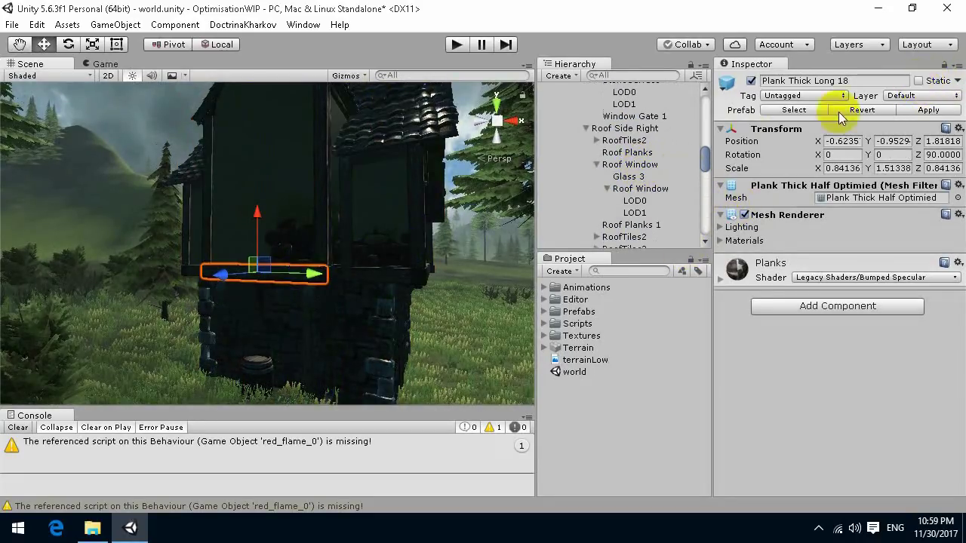
Step: Collapse the expanded houses under builds and locate the source prefab of House 1 in the project
{"action": "scroll", "coordinate": [646, 194], "scroll_direction": "up", "scroll_amount": 10}
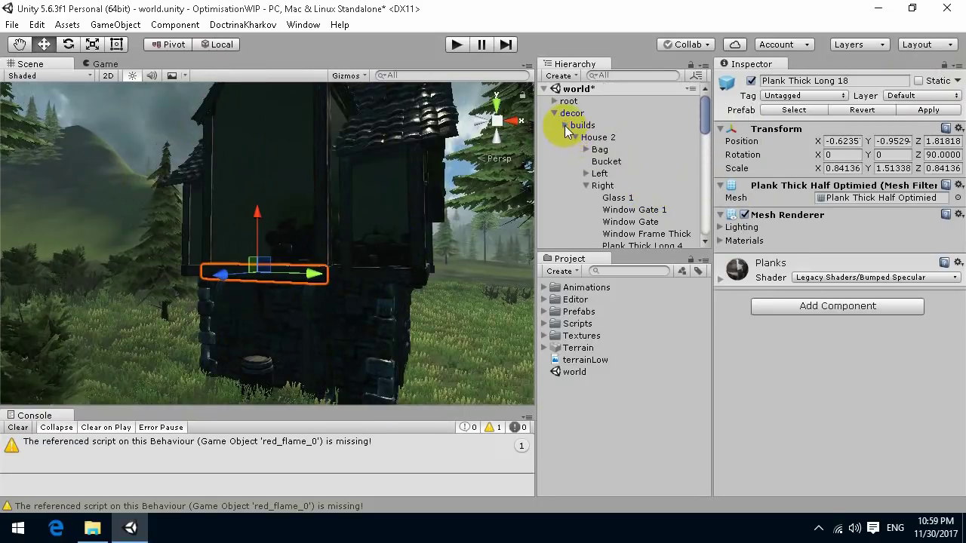
{"action": "left_click", "coordinate": [565, 126]}
{"action": "left_click", "coordinate": [565, 125]}
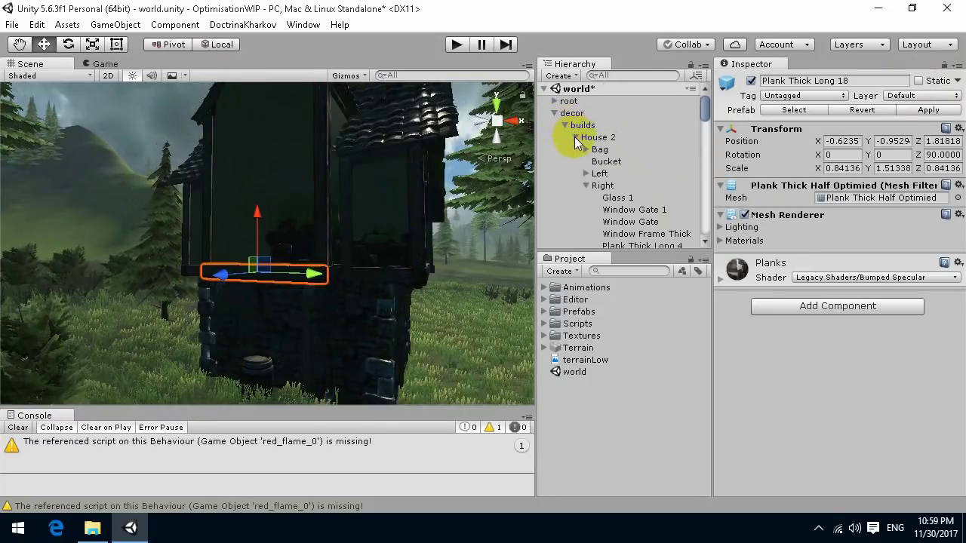
{"action": "left_click", "coordinate": [576, 138]}
{"action": "left_click", "coordinate": [576, 173]}
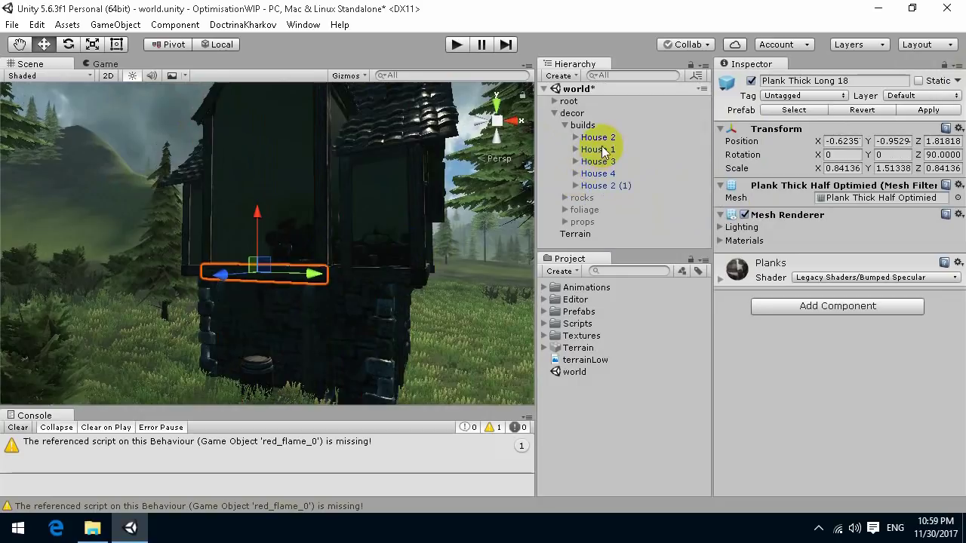
{"action": "left_click", "coordinate": [599, 149]}
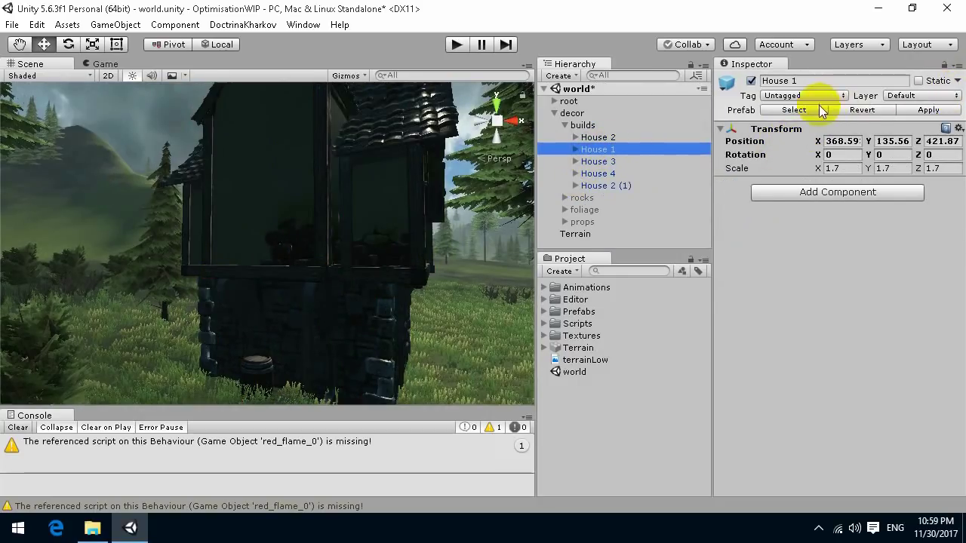
{"action": "left_click", "coordinate": [792, 111]}
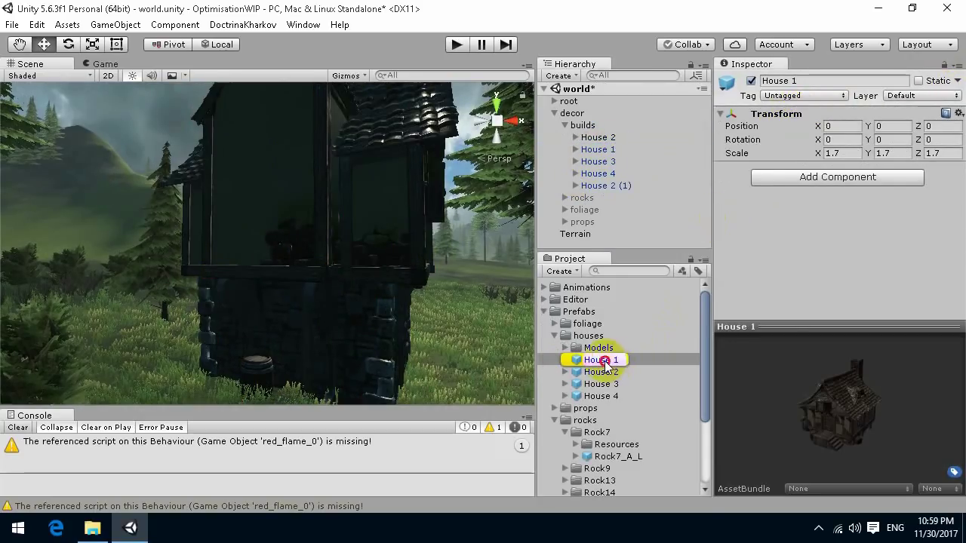
Step: Mark the House 1 and House 2 prefabs as Static, including all their child objects
{"action": "left_click", "coordinate": [605, 361]}
{"action": "left_click", "coordinate": [918, 82]}
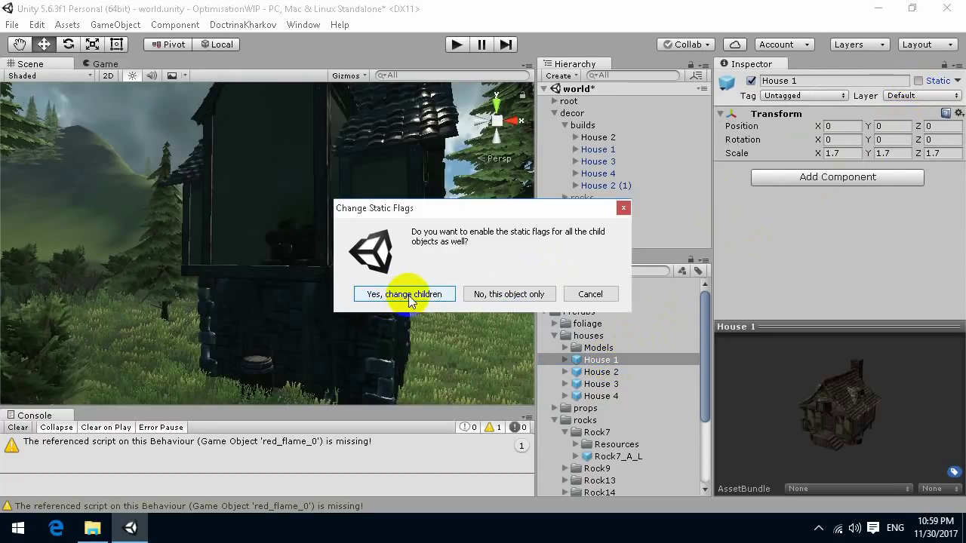
{"action": "left_click", "coordinate": [408, 295]}
{"action": "left_click", "coordinate": [604, 372]}
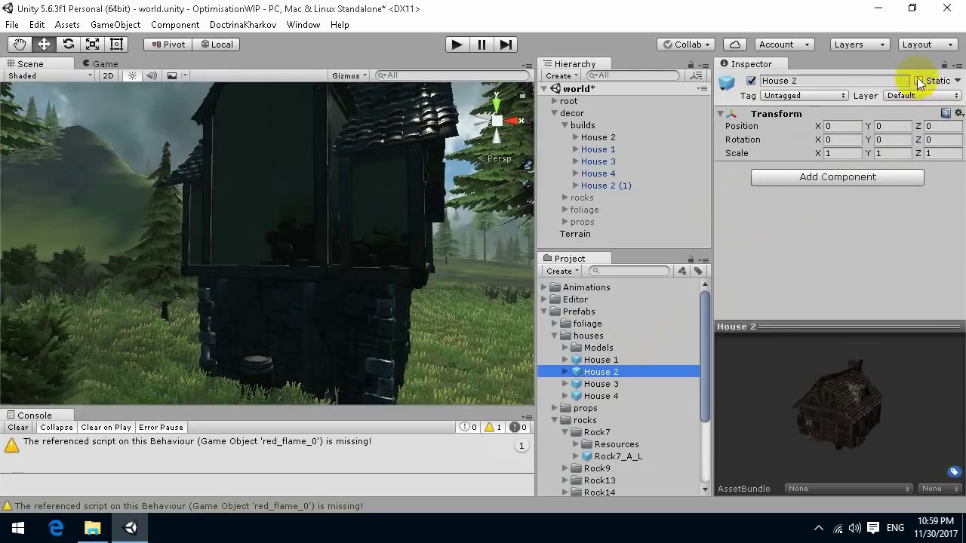
{"action": "left_click", "coordinate": [919, 81]}
{"action": "left_click", "coordinate": [382, 299]}
Step: Mark the House 3 and House 4 prefabs as Static, including all their child objects
{"action": "left_click", "coordinate": [600, 395]}
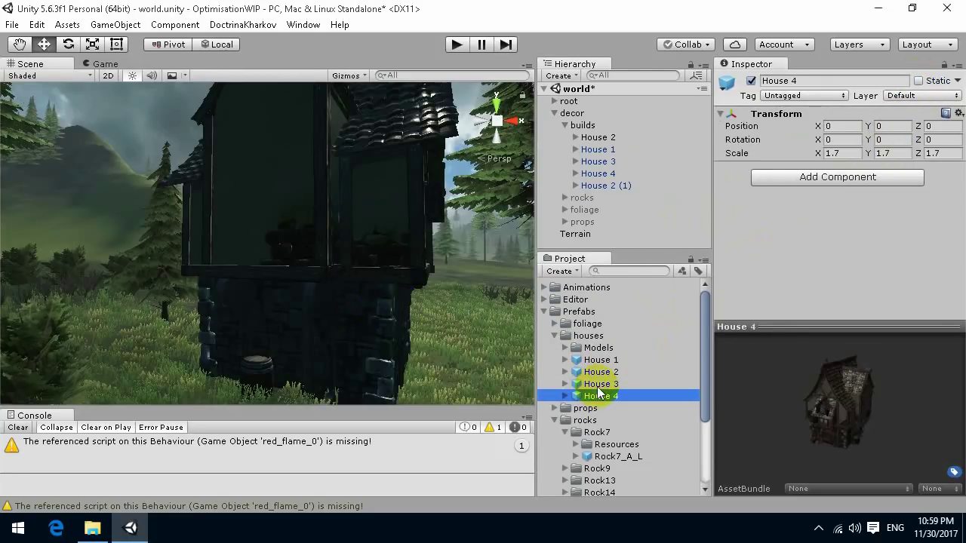
{"action": "left_click", "coordinate": [598, 384]}
{"action": "left_click", "coordinate": [919, 80]}
{"action": "left_click", "coordinate": [432, 295]}
{"action": "left_click", "coordinate": [600, 396]}
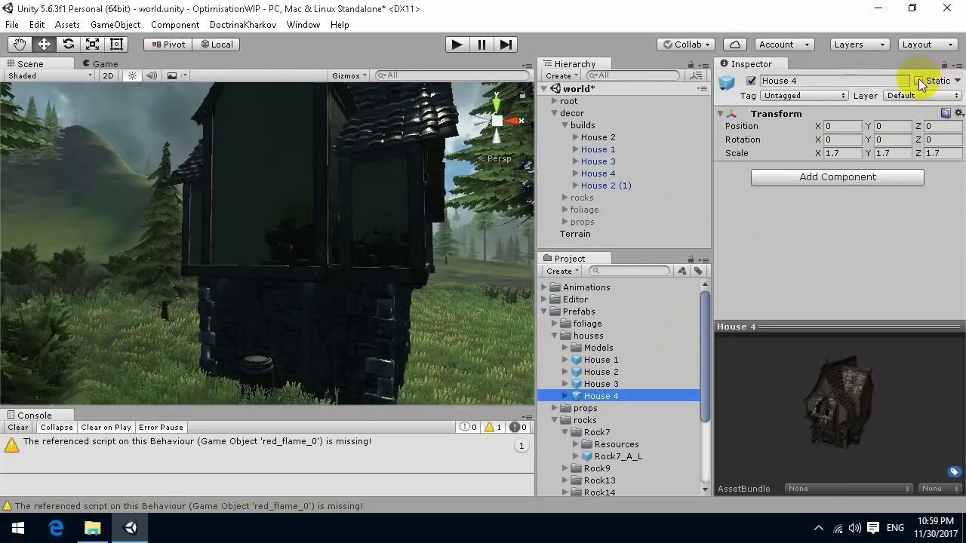
{"action": "left_click", "coordinate": [918, 81]}
{"action": "left_click", "coordinate": [395, 296]}
Step: Inspect the Static setting of House 2 in the scene and of its child pieces under builds
{"action": "right_click_drag", "start_coordinate": [394, 296], "coordinate": [369, 267]}
{"action": "key", "text": "w"}
{"action": "key", "text": "s"}
{"action": "left_click", "coordinate": [368, 266]}
{"action": "scroll", "coordinate": [667, 161], "scroll_direction": "up", "scroll_amount": 10}
{"action": "left_click", "coordinate": [613, 141]}
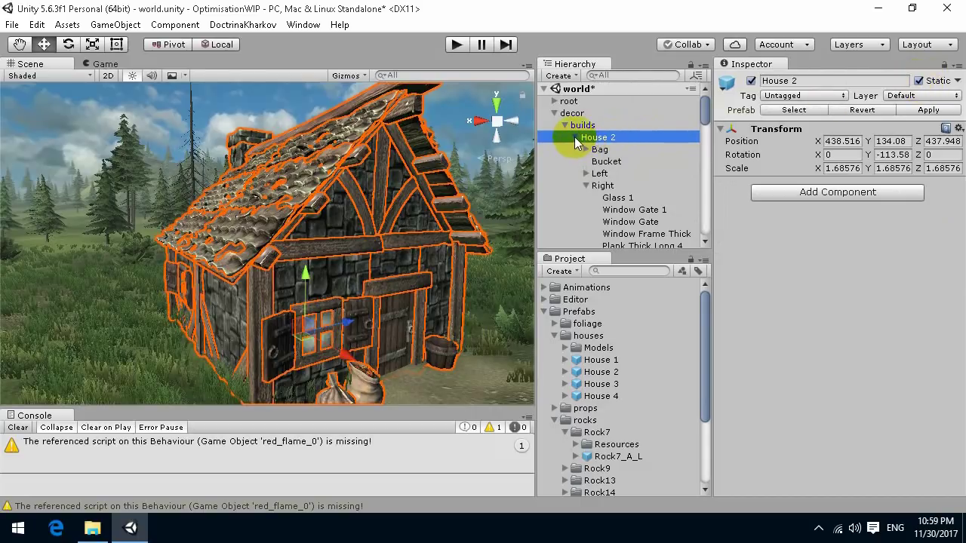
{"action": "key", "text": "Down"}
{"action": "key", "text": "Down"}
{"action": "key", "text": "Down"}
{"action": "key", "text": "Down"}
{"action": "key", "text": "Down"}
{"action": "key", "text": "Down"}
{"action": "key", "text": "Down"}
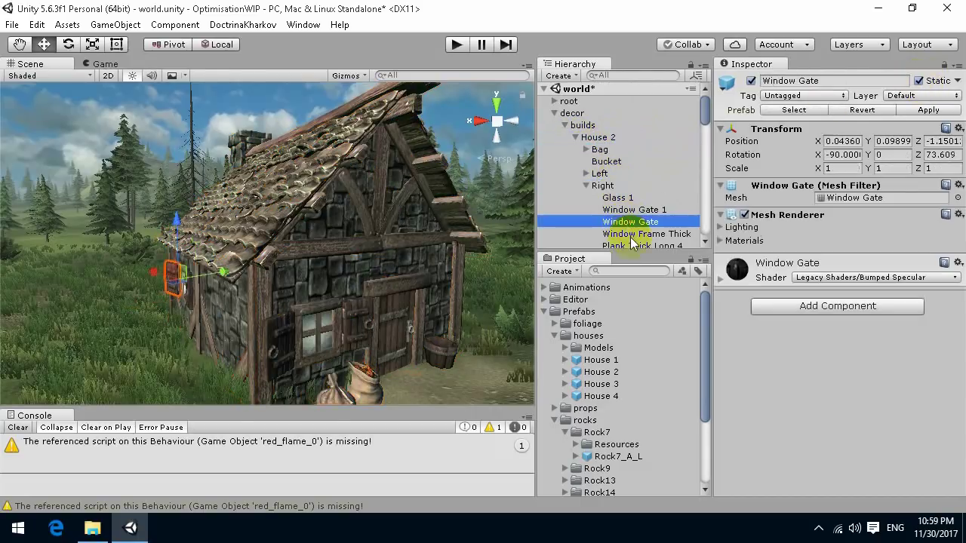
{"action": "left_click", "coordinate": [575, 137]}
Step: Check House 4's Static setting in the scene, and run the game briefly to read the rendering statistics
{"action": "right_click_drag", "start_coordinate": [336, 249], "coordinate": [269, 293]}
{"action": "left_click", "coordinate": [291, 263]}
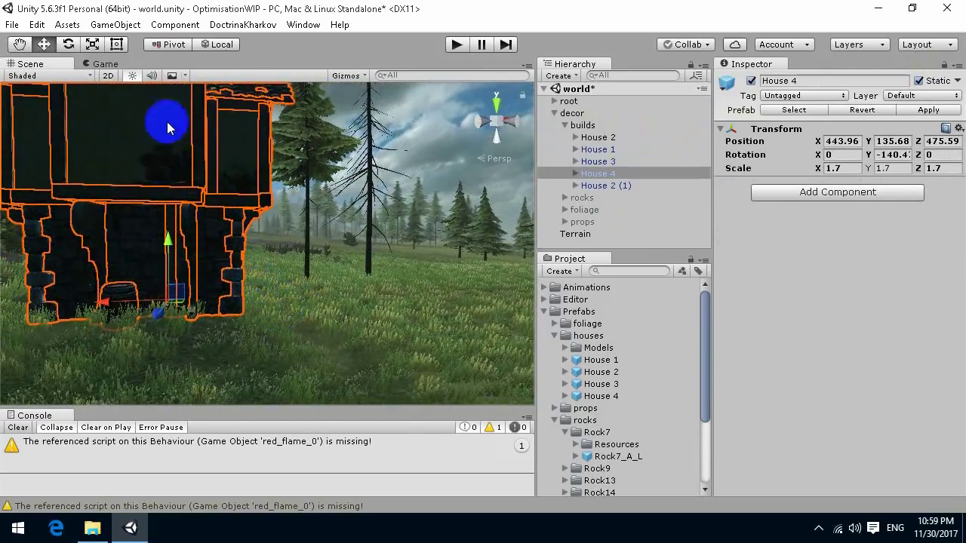
{"action": "left_click", "coordinate": [123, 64]}
{"action": "left_click", "coordinate": [457, 44]}
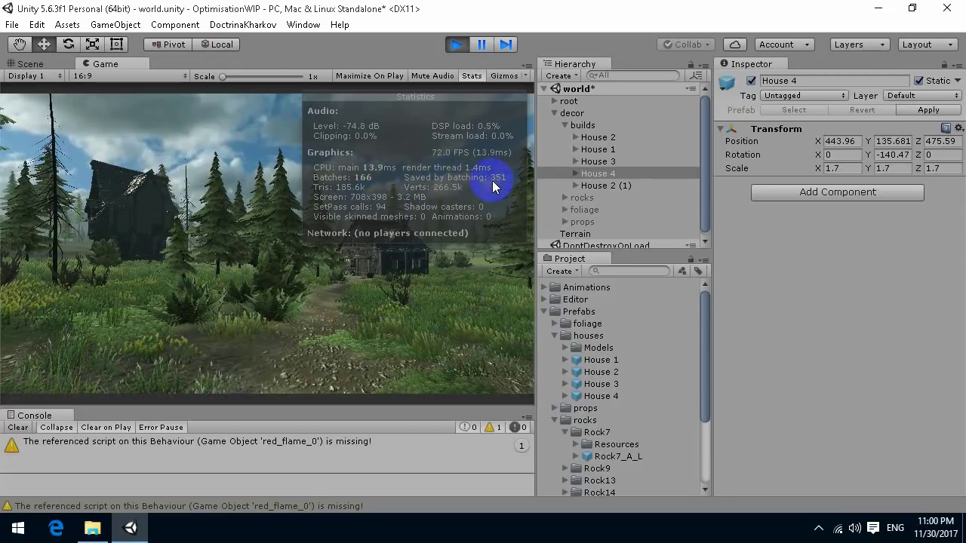
{"action": "left_click", "coordinate": [458, 45]}
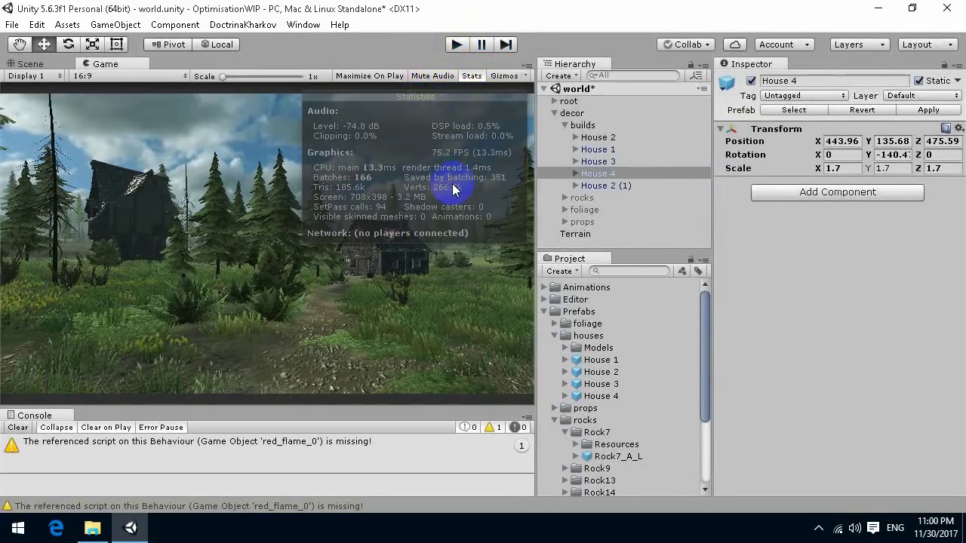
Step: Open the Frame Debugger beside the game view, start the game and enable frame debugging
{"action": "left_click", "coordinate": [303, 25]}
{"action": "left_click", "coordinate": [368, 441]}
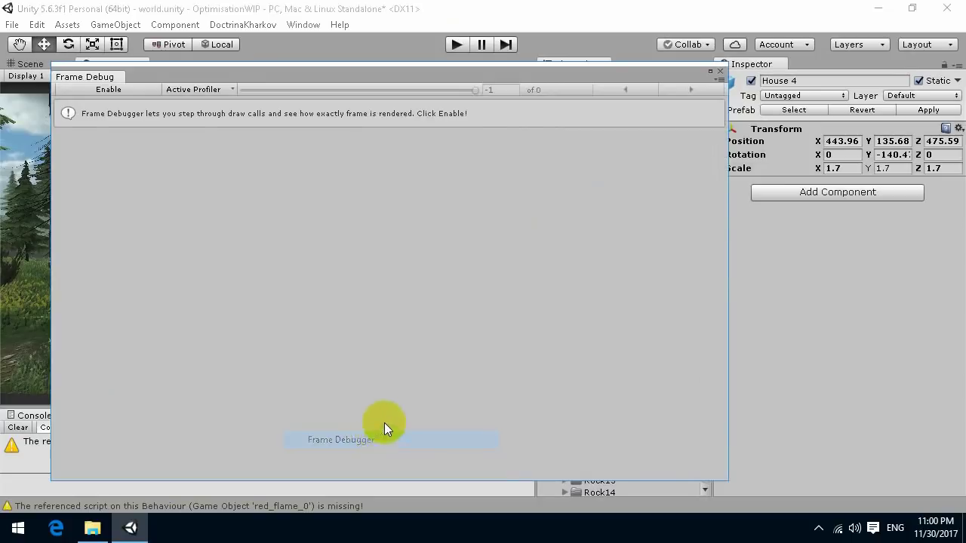
{"action": "left_click_drag", "start_coordinate": [413, 70], "coordinate": [599, 94]}
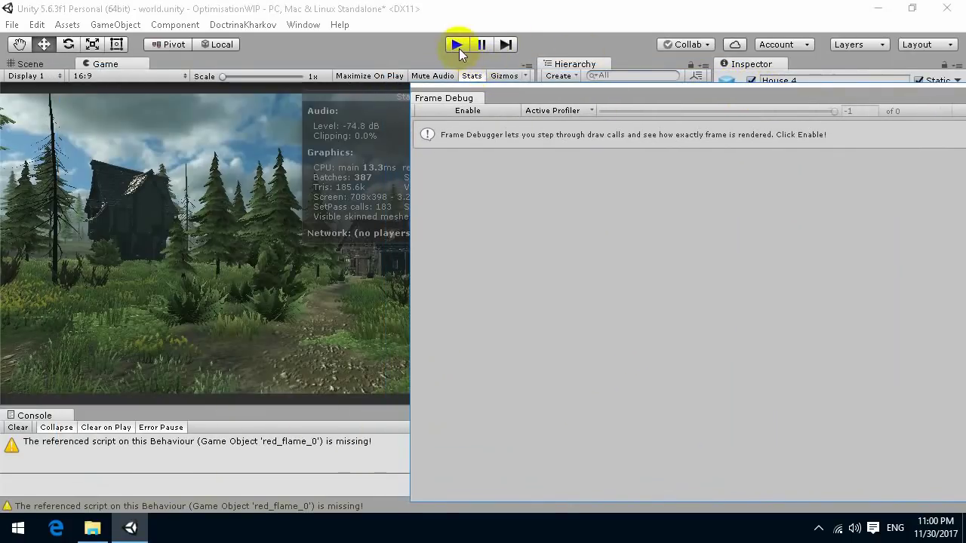
{"action": "left_click", "coordinate": [457, 46]}
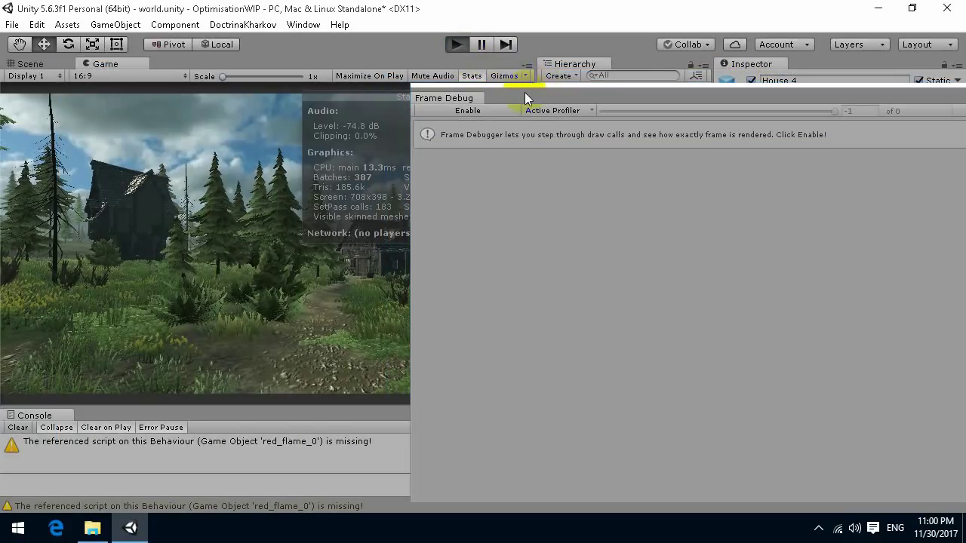
{"action": "mouse_move", "coordinate": [519, 96]}
{"action": "left_mouse_down"}
{"action": "mouse_move", "coordinate": [685, 82]}
{"action": "mouse_move", "coordinate": [670, 69]}
{"action": "left_mouse_up"}
{"action": "left_click", "coordinate": [596, 81]}
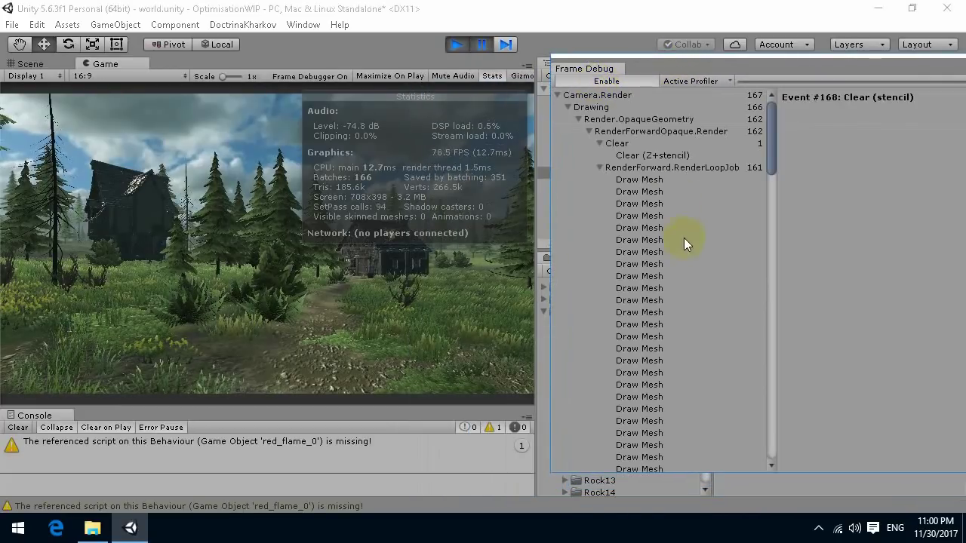
Step: Compare the Roof Window Straight 1 draw call with the static batch right after it to see which pieces each renders
{"action": "scroll", "coordinate": [663, 260], "scroll_direction": "down", "scroll_amount": 10}
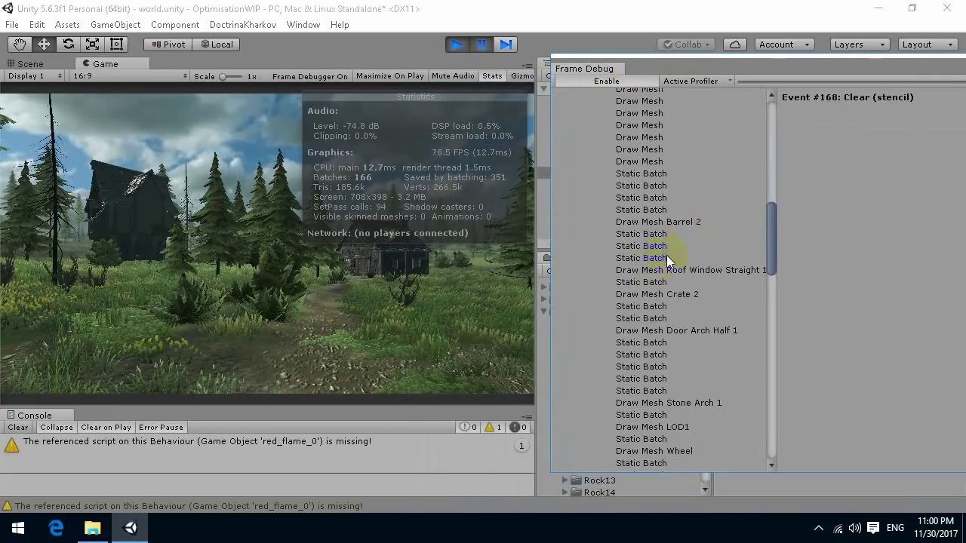
{"action": "left_click", "coordinate": [666, 270]}
{"action": "key", "text": "Down"}
{"action": "key", "text": "Up"}
{"action": "key", "text": "Down"}
{"action": "key", "text": "Up"}
{"action": "key", "text": "Down"}
{"action": "key", "text": "Up"}
{"action": "key", "text": "Down"}
{"action": "key", "text": "Up"}
{"action": "key", "text": "Down"}
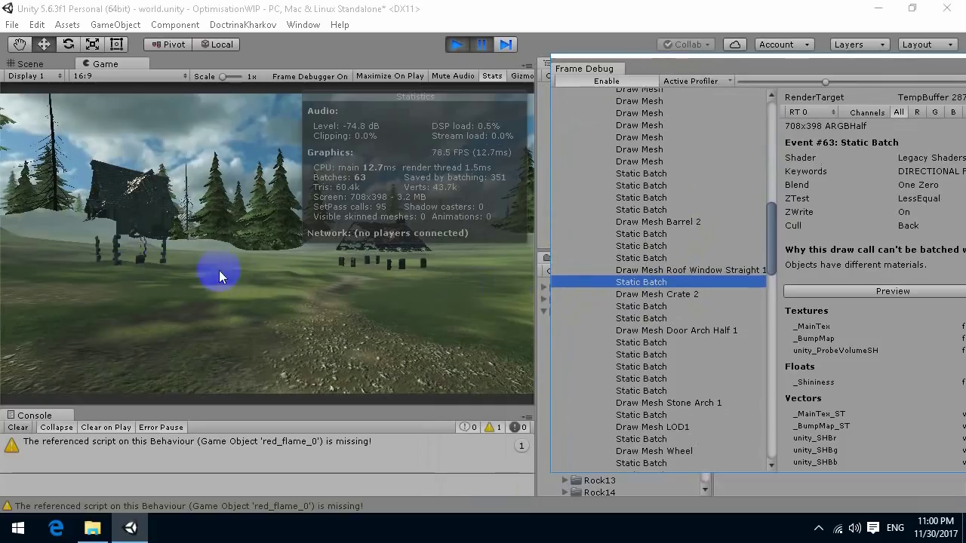
{"action": "key", "text": "Up"}
{"action": "key", "text": "Down"}
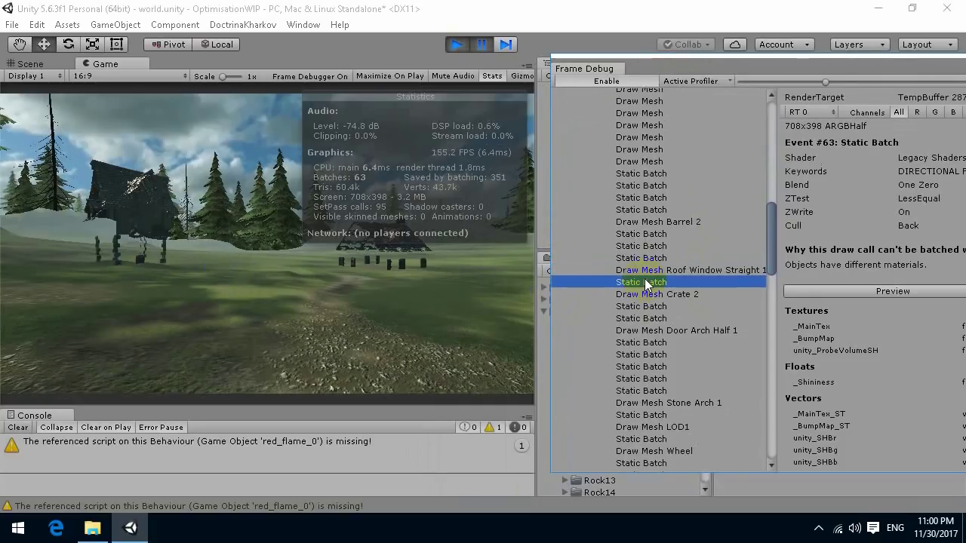
{"action": "key", "text": "Up"}
Step: Step through the house draw calls around Door Arch Half 1 to examine what each static batch adds
{"action": "key", "text": "Down"}
{"action": "key", "text": "Down"}
{"action": "key", "text": "Down"}
{"action": "key", "text": "Down"}
{"action": "key", "text": "Down"}
{"action": "key", "text": "Down"}
{"action": "key", "text": "Down"}
{"action": "key", "text": "Down"}
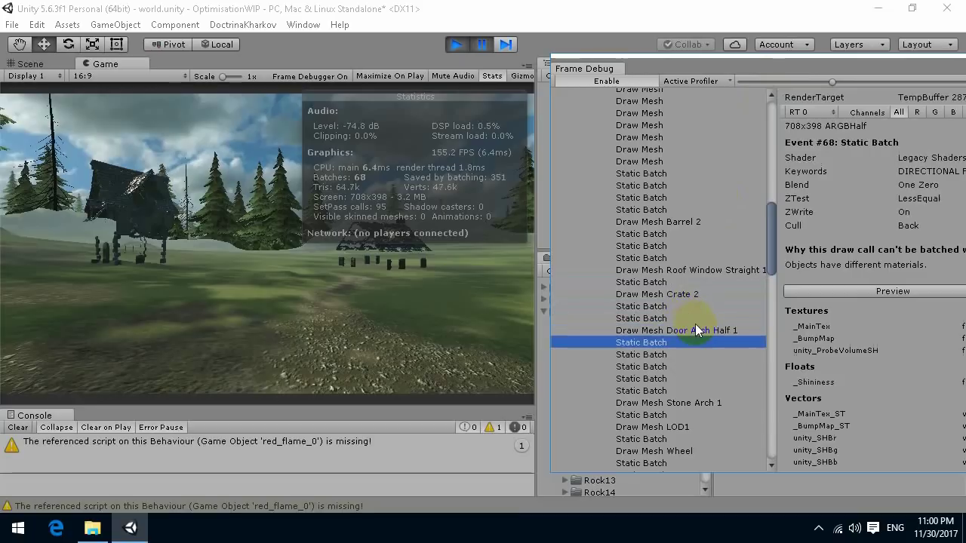
{"action": "key", "text": "Down"}
{"action": "key", "text": "Down"}
{"action": "key", "text": "Up"}
{"action": "key", "text": "Up"}
{"action": "key", "text": "Up"}
{"action": "key", "text": "Up"}
{"action": "key", "text": "Down"}
{"action": "left_click", "coordinate": [575, 348]}
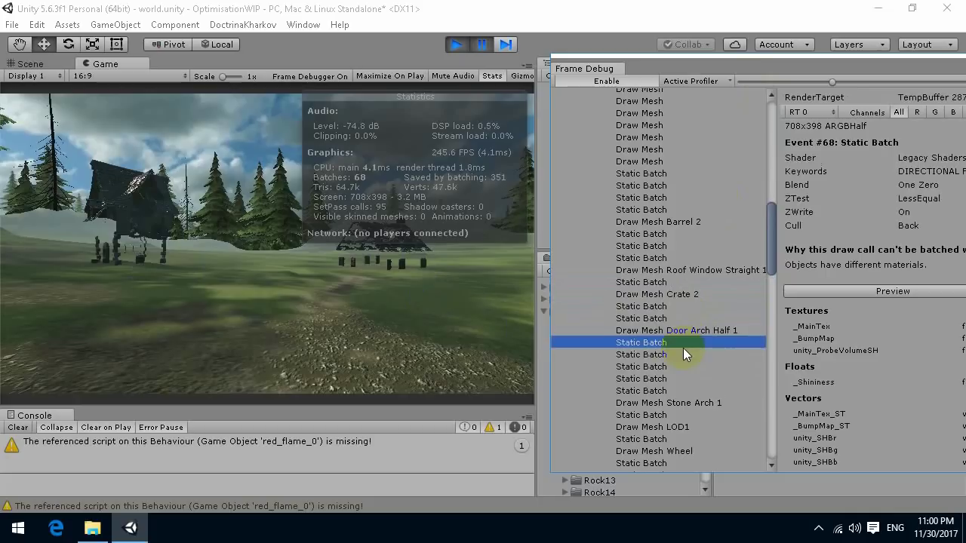
Step: Step through the remaining house draw calls past Stone Arch 1 and Metal Chimney 1 to the last static batch
{"action": "key", "text": "Down"}
{"action": "key", "text": "Down"}
{"action": "key", "text": "Down"}
{"action": "key", "text": "Down"}
{"action": "key", "text": "Down"}
{"action": "key", "text": "Down"}
{"action": "key", "text": "Down"}
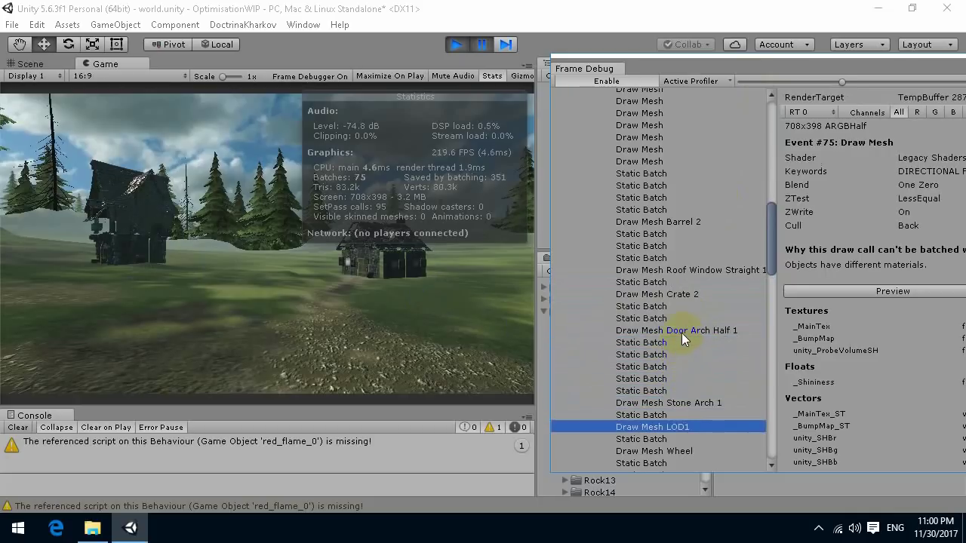
{"action": "scroll", "coordinate": [671, 329], "scroll_direction": "down", "scroll_amount": 2}
{"action": "key", "text": "Down"}
{"action": "key", "text": "Down"}
{"action": "key", "text": "Down"}
{"action": "key", "text": "Down"}
{"action": "key", "text": "Down"}
{"action": "key", "text": "Down"}
{"action": "key", "text": "Down"}
{"action": "key", "text": "Down"}
{"action": "key", "text": "Down"}
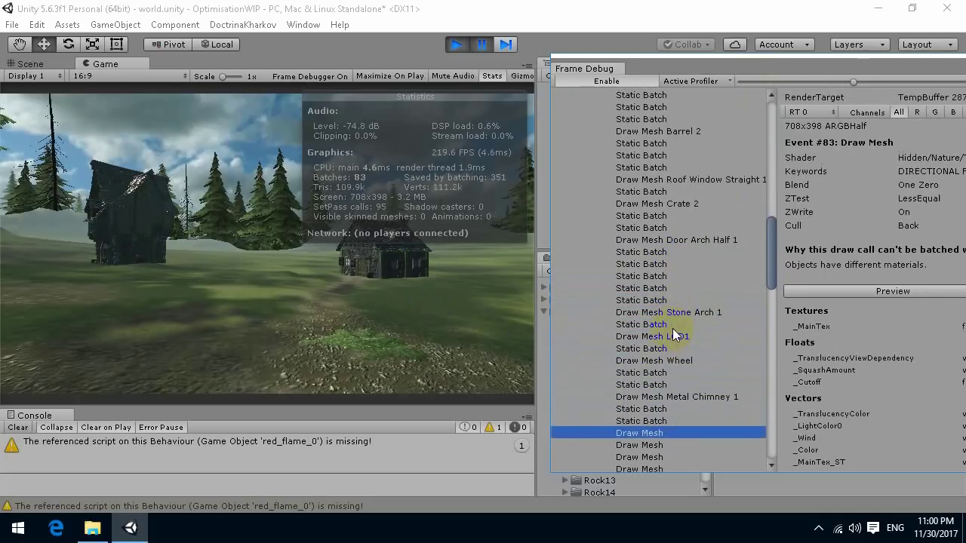
{"action": "key", "text": "Up"}
{"action": "key", "text": "Up"}
{"action": "key", "text": "Up"}
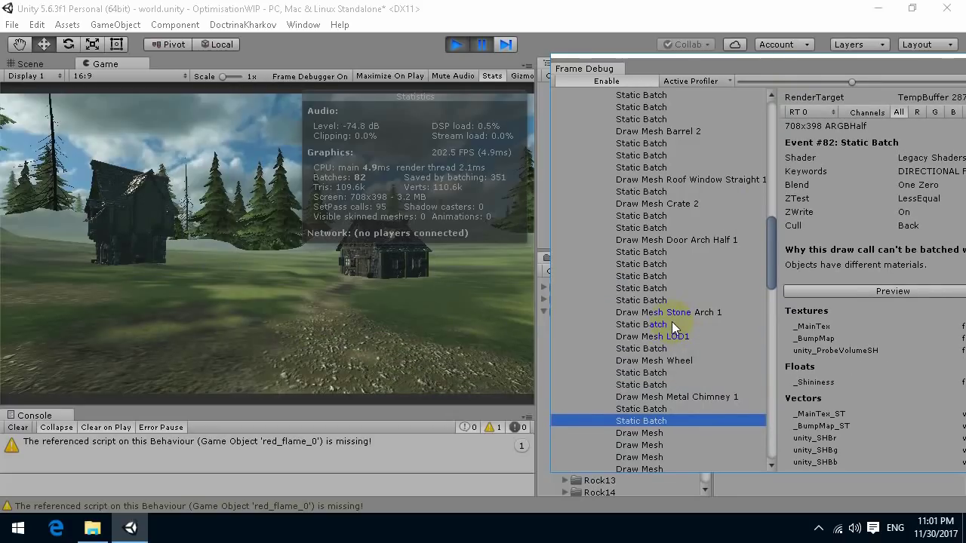
Step: Examine the individual vegetation draw calls after the house batches and browse the rest of the event list
{"action": "key", "text": "Down"}
{"action": "scroll", "coordinate": [659, 381], "scroll_direction": "down", "scroll_amount": 1}
{"action": "key", "text": "Down"}
{"action": "key", "text": "Down"}
{"action": "key", "text": "Down"}
{"action": "key", "text": "Down"}
{"action": "key", "text": "Down"}
{"action": "key", "text": "Down"}
{"action": "key", "text": "Down"}
{"action": "key", "text": "Down"}
{"action": "key", "text": "Down"}
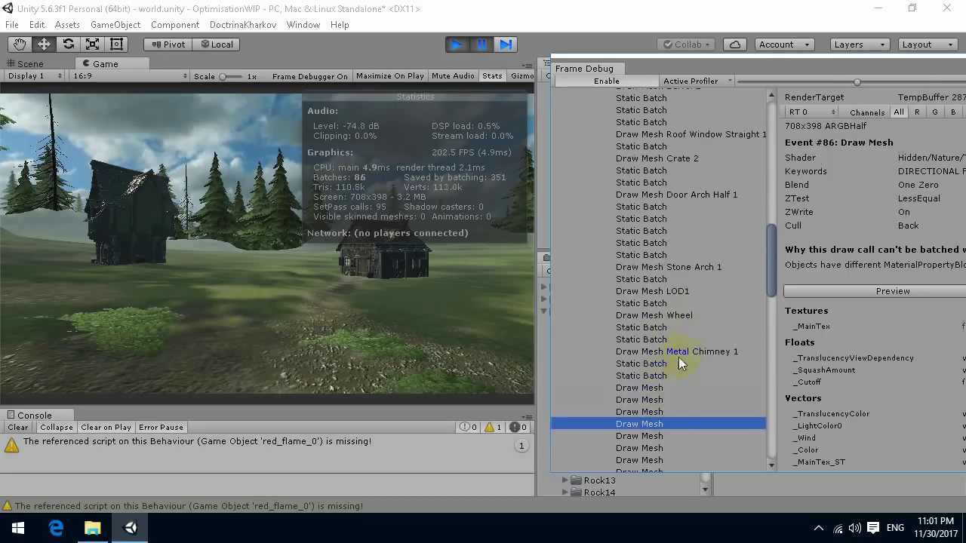
{"action": "scroll", "coordinate": [676, 312], "scroll_direction": "down", "scroll_amount": 2}
{"action": "key", "text": "Down"}
{"action": "key", "text": "Down"}
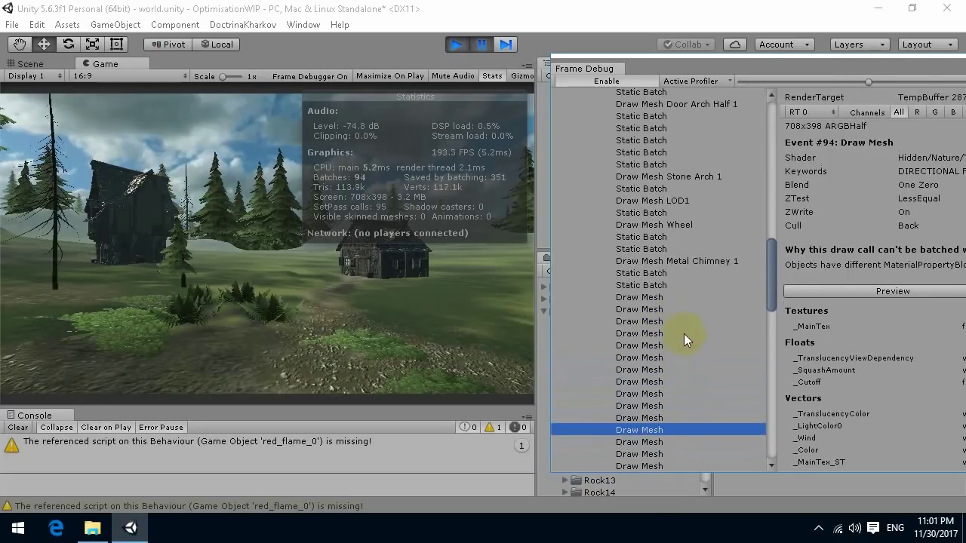
{"action": "scroll", "coordinate": [682, 332], "scroll_direction": "down", "scroll_amount": 10}
{"action": "left_click_drag", "start_coordinate": [770, 409], "coordinate": [770, 167]}
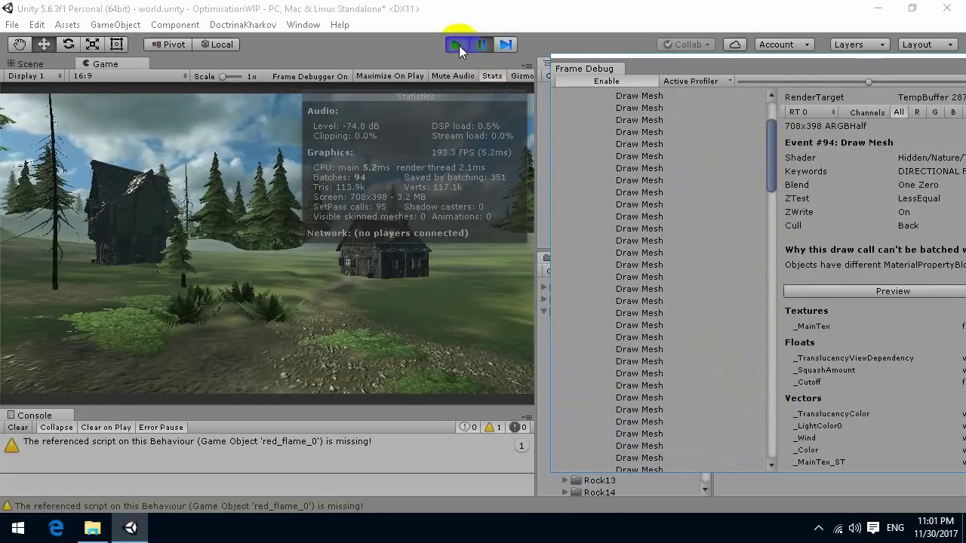
Step: Stop the game, close the Frame Debugger and review the rendering statistics in the game view
{"action": "left_click_drag", "start_coordinate": [737, 64], "coordinate": [438, 60]}
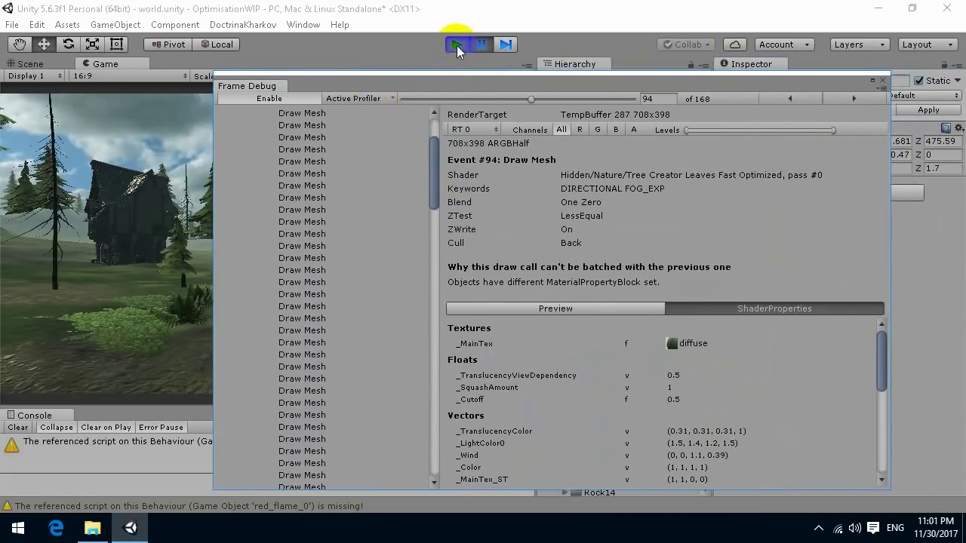
{"action": "left_click", "coordinate": [457, 45]}
{"action": "left_click", "coordinate": [882, 80]}
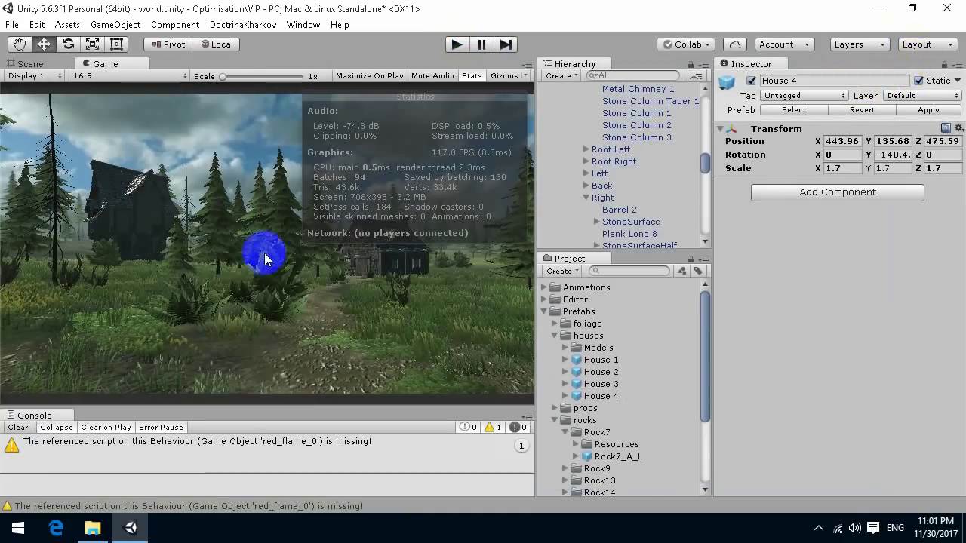
{"action": "left_click", "coordinate": [438, 178]}
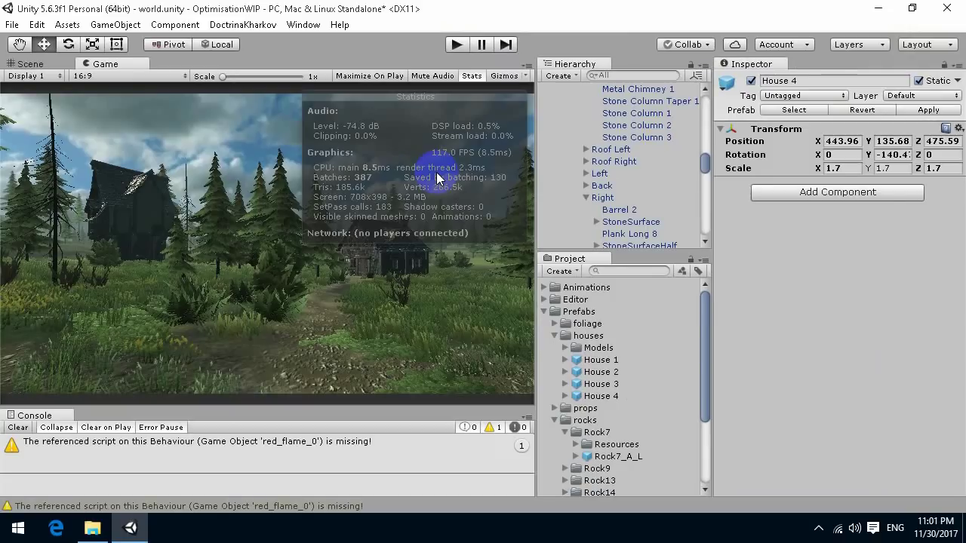
{"action": "left_click", "coordinate": [275, 160]}
{"action": "left_click", "coordinate": [389, 193]}
Step: Mark the Rock7_A_L prefab as Static, including all its child objects
{"action": "scroll", "coordinate": [644, 420], "scroll_direction": "down", "scroll_amount": 3}
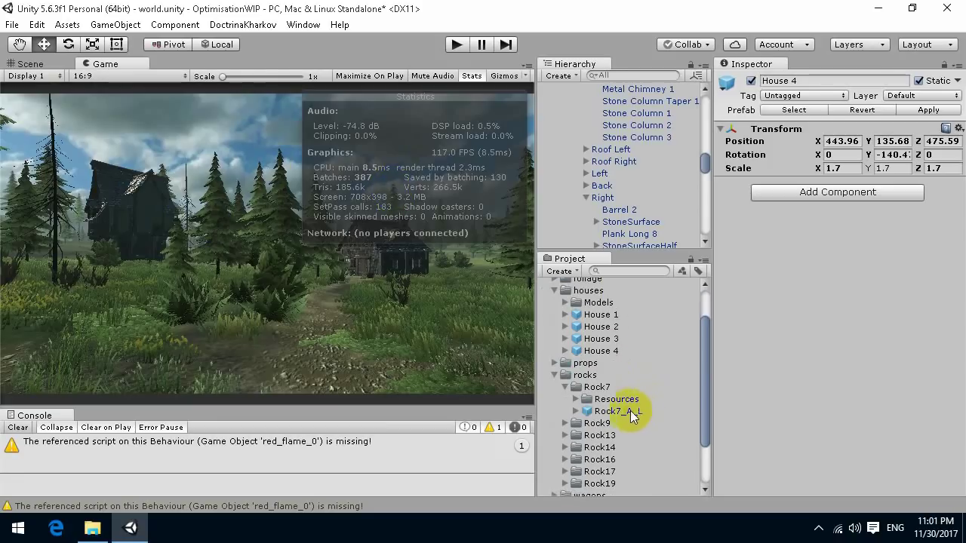
{"action": "left_click", "coordinate": [618, 410]}
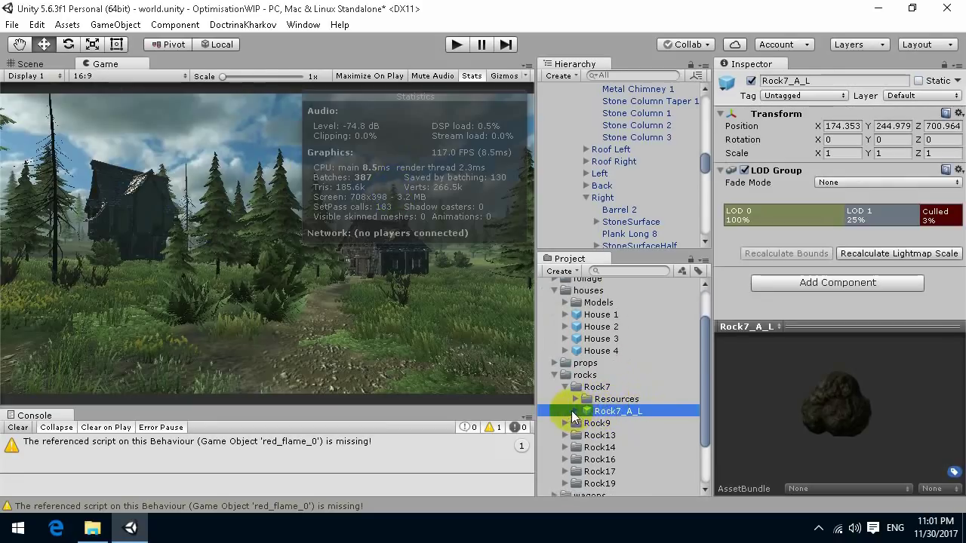
{"action": "scroll", "coordinate": [647, 159], "scroll_direction": "down", "scroll_amount": 10}
{"action": "scroll", "coordinate": [646, 159], "scroll_direction": "up", "scroll_amount": 4}
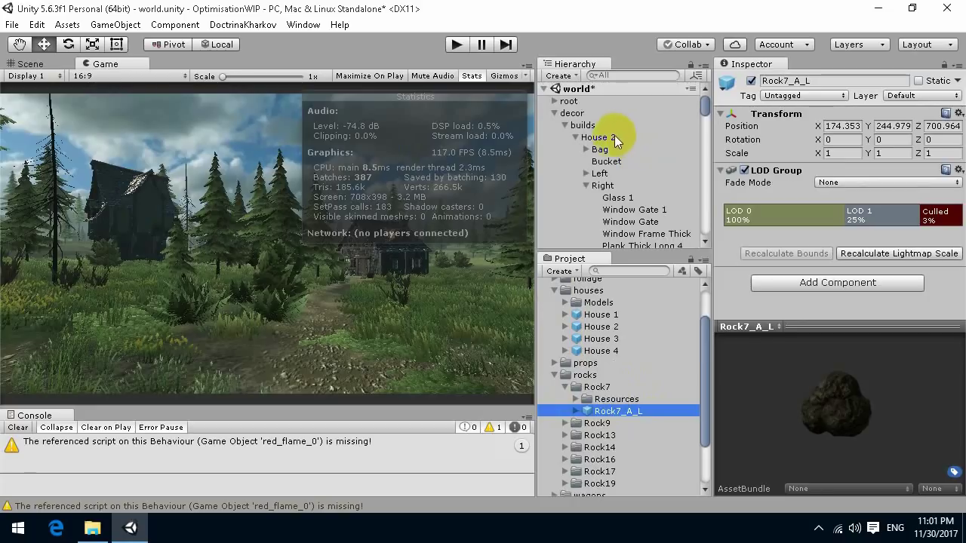
{"action": "left_click", "coordinate": [918, 82]}
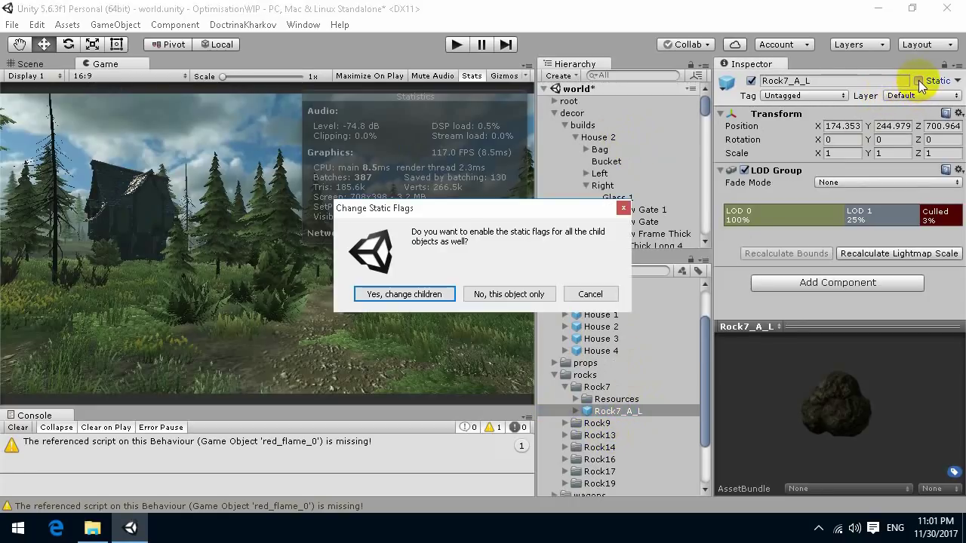
{"action": "left_click", "coordinate": [410, 294]}
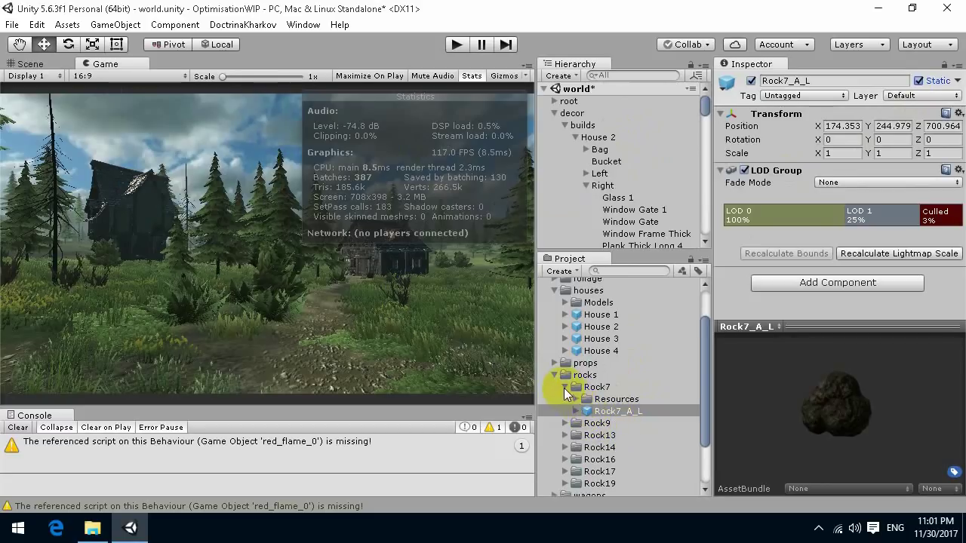
Step: Collapse the Rock7 folder and mark the Rock9_1_A prefab in the Rock9 folder as Static
{"action": "left_click", "coordinate": [563, 387]}
{"action": "left_click", "coordinate": [565, 400]}
{"action": "left_click", "coordinate": [592, 424]}
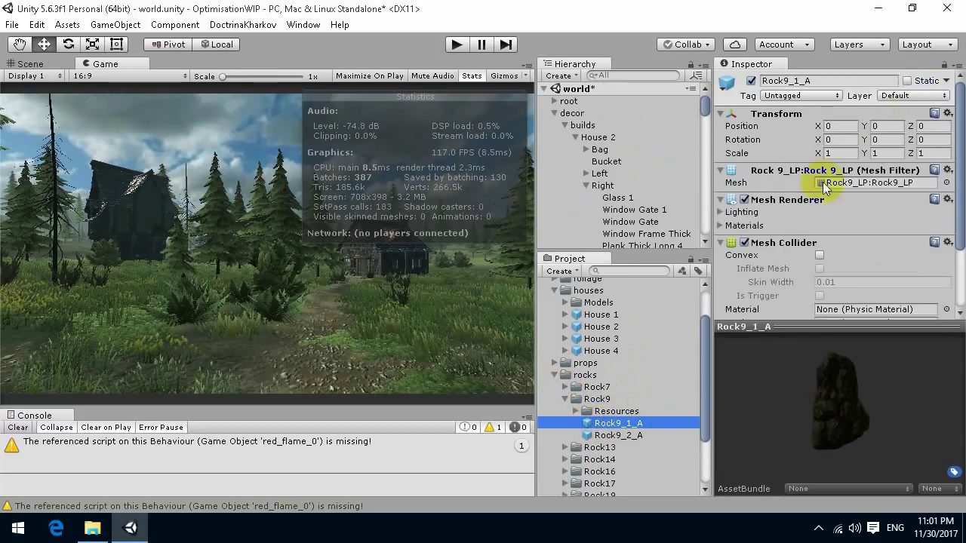
{"action": "left_click", "coordinate": [907, 81]}
Step: Search the project assets for "Rock" and limit the results to prefabs
{"action": "left_click", "coordinate": [623, 272]}
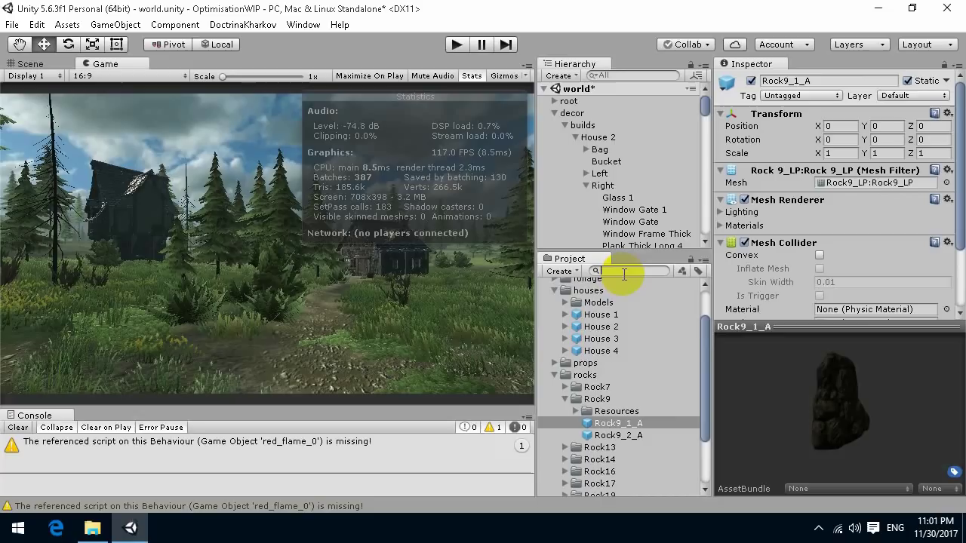
{"action": "type", "text": "Rock"}
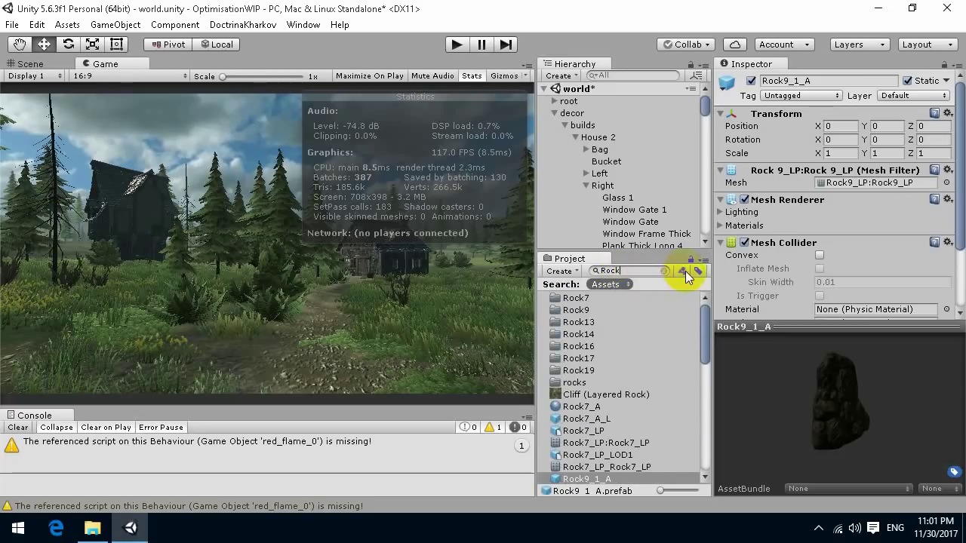
{"action": "left_click", "coordinate": [682, 270]}
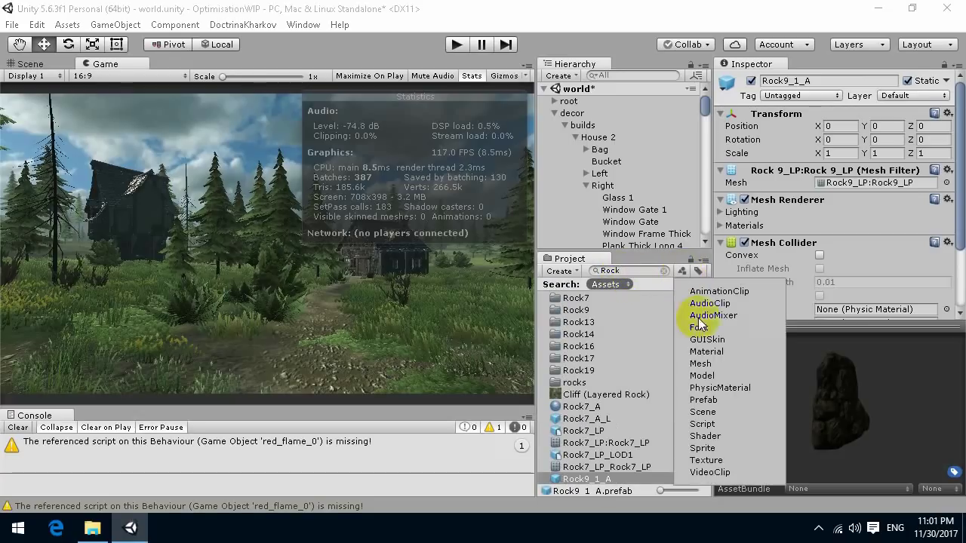
{"action": "left_click", "coordinate": [717, 401]}
Step: Mark all the found rock prefabs, from Rock7_A_L to Rock19, as Static including their child objects
{"action": "left_click", "coordinate": [604, 398]}
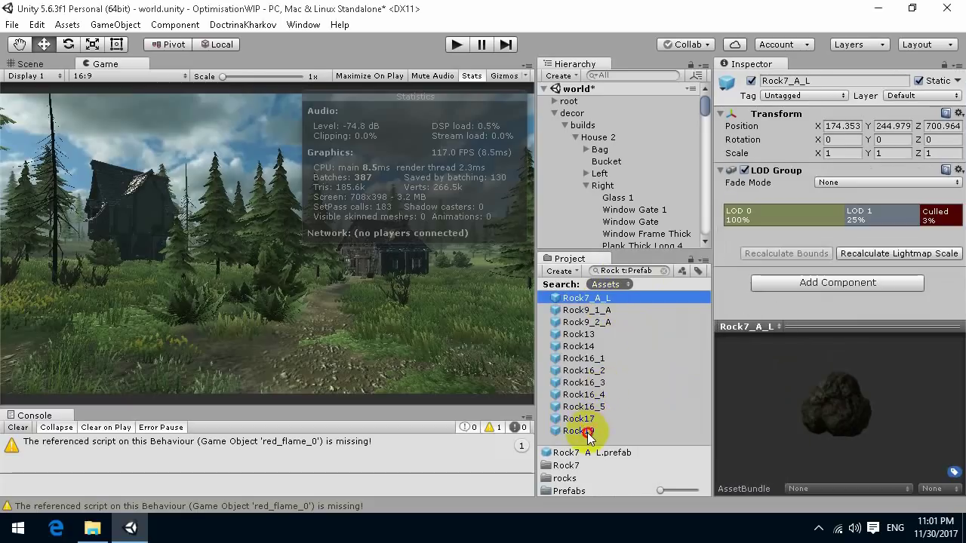
{"action": "left_click", "coordinate": [579, 430], "text": "shift"}
{"action": "left_click", "coordinate": [915, 83]}
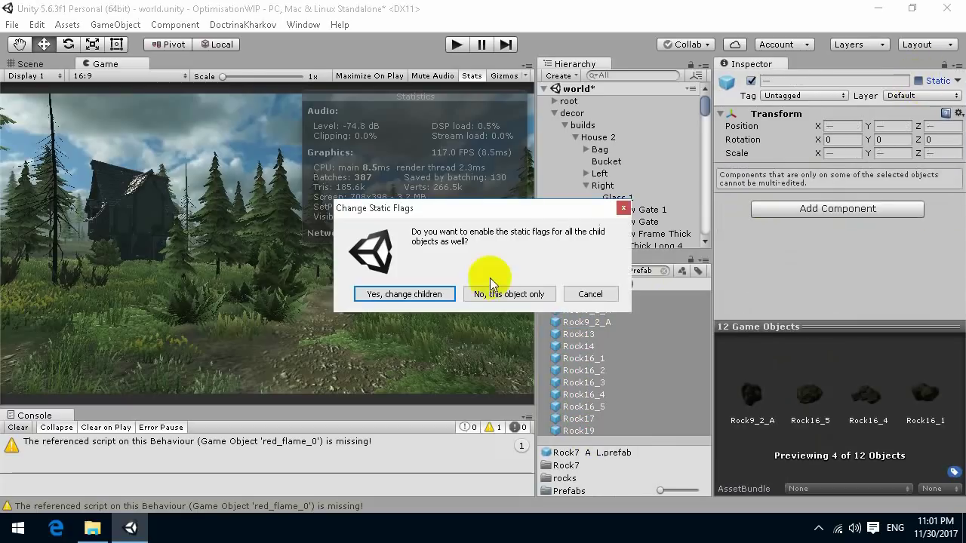
{"action": "left_click", "coordinate": [413, 294]}
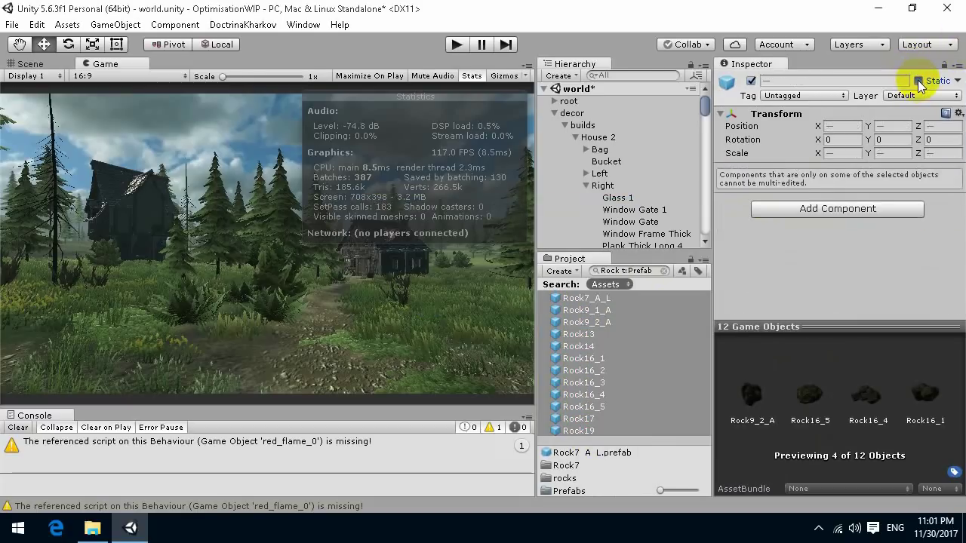
{"action": "left_click", "coordinate": [918, 81]}
{"action": "left_click", "coordinate": [420, 300]}
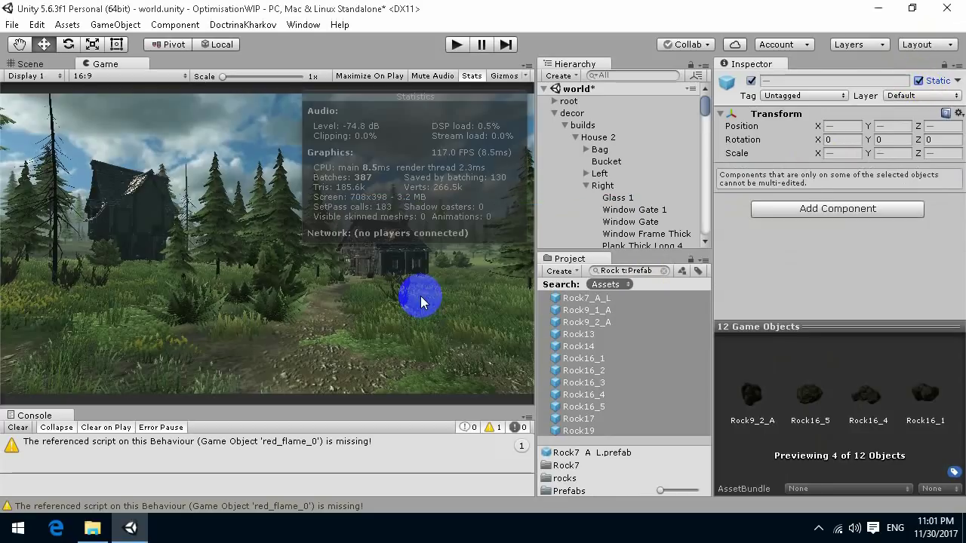
Step: Clear the project search filter and hide the rendering statistics in the game view
{"action": "left_click", "coordinate": [663, 271]}
{"action": "scroll", "coordinate": [630, 348], "scroll_direction": "down", "scroll_amount": 3}
{"action": "left_click", "coordinate": [495, 258]}
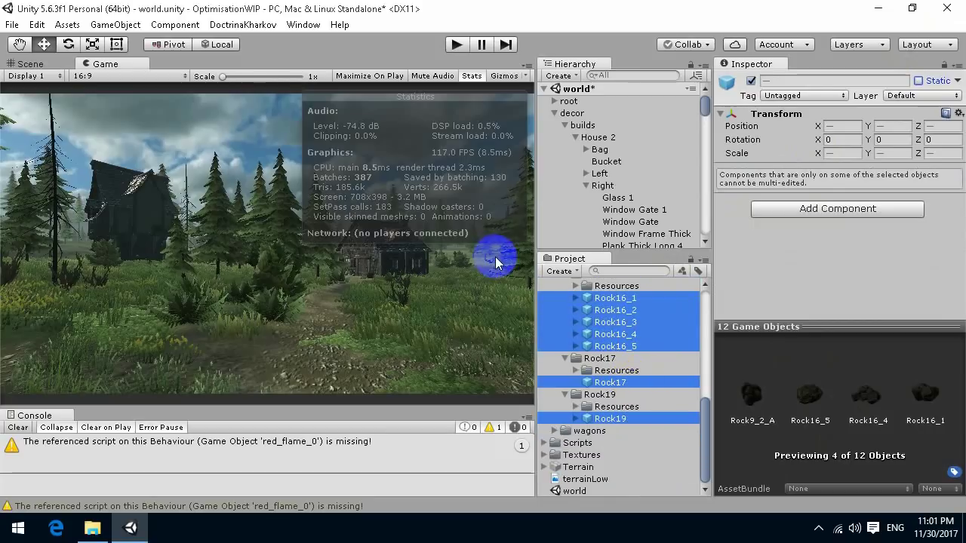
{"action": "left_click", "coordinate": [471, 76]}
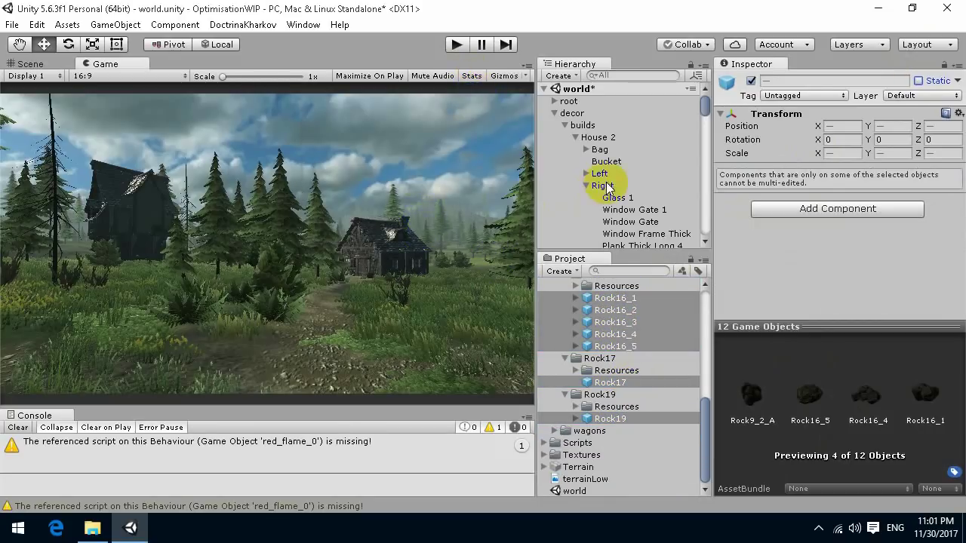
Step: Collapse the builds group and activate the rocks object under decor
{"action": "left_click", "coordinate": [566, 126]}
{"action": "left_click", "coordinate": [582, 138]}
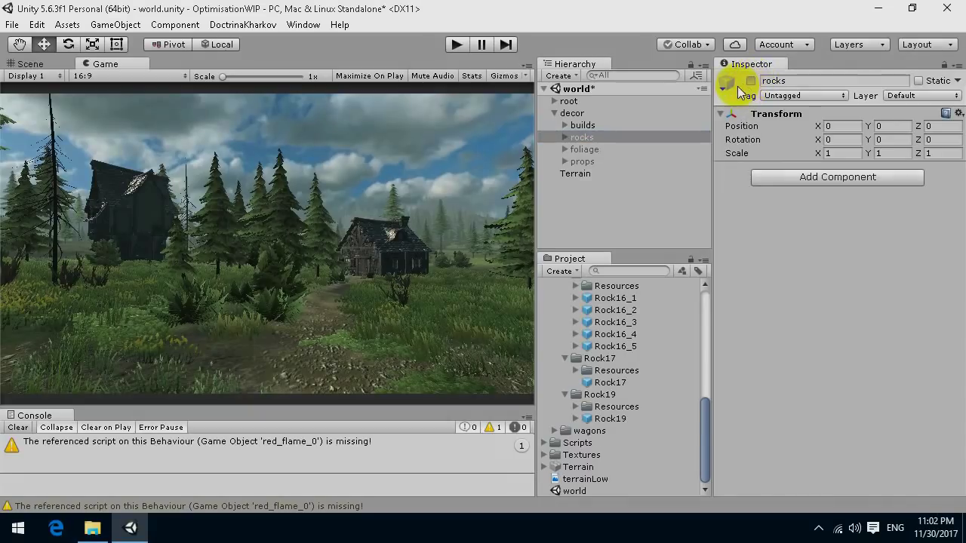
{"action": "left_click", "coordinate": [751, 81]}
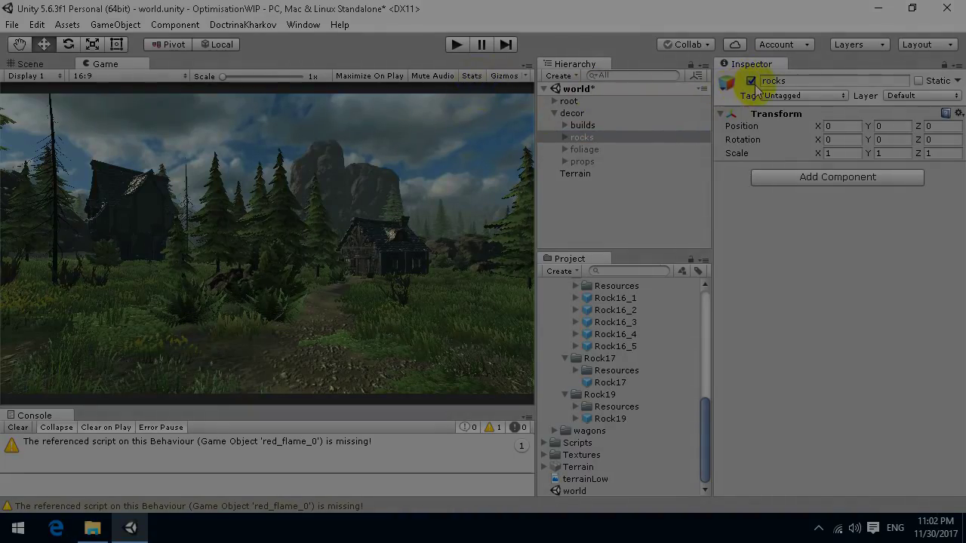
{"action": "left_click", "coordinate": [750, 81]}
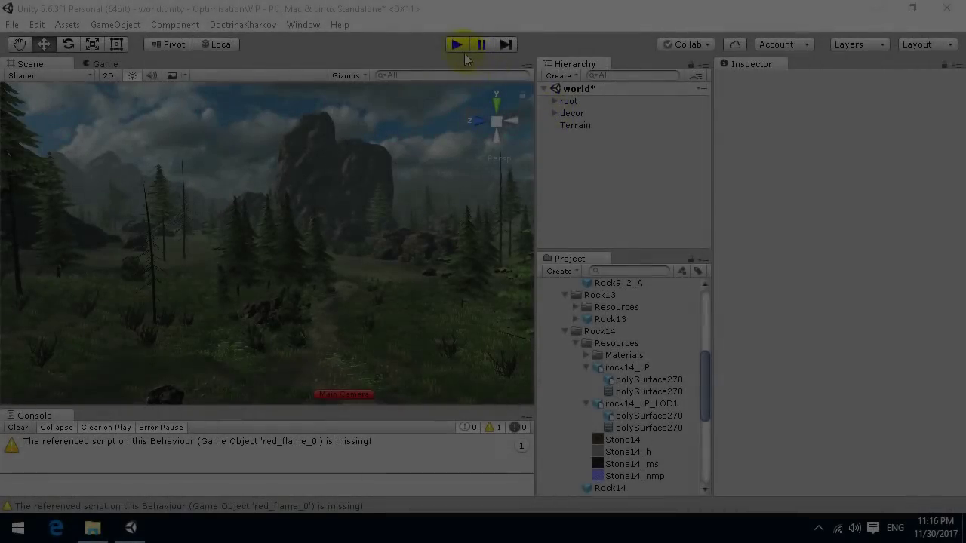
Step: Run the game with the rendering statistics shown and switch the rocks group off and on to compare
{"action": "left_click", "coordinate": [455, 44]}
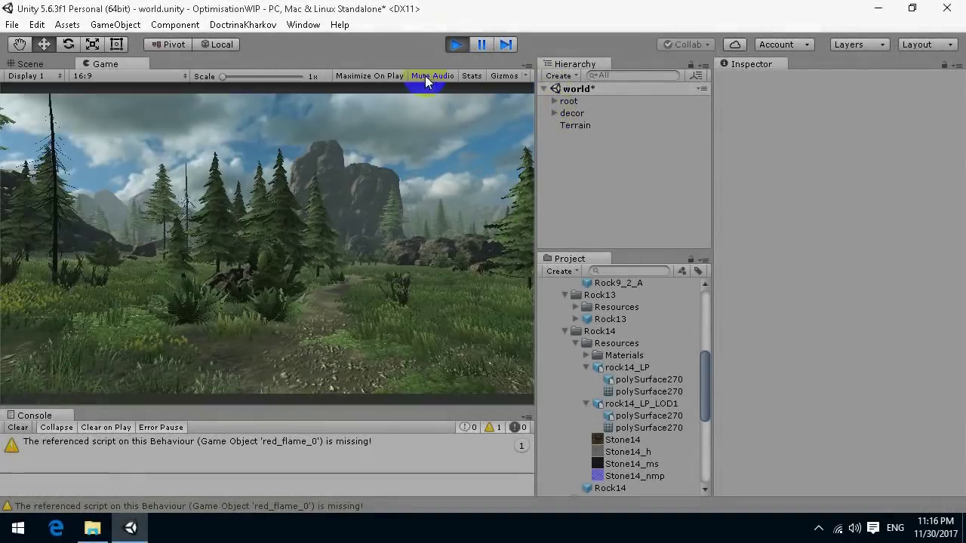
{"action": "left_click", "coordinate": [471, 75]}
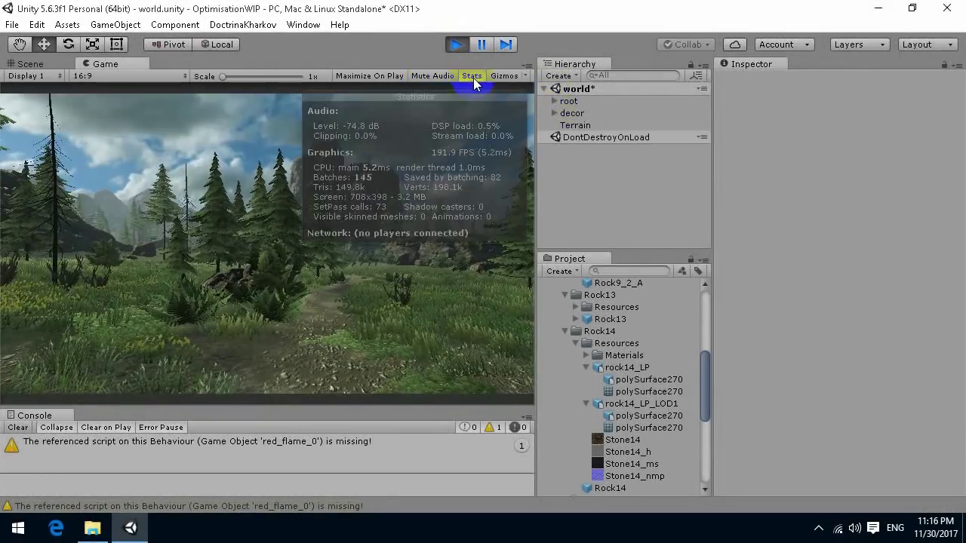
{"action": "left_click", "coordinate": [554, 113]}
{"action": "left_click", "coordinate": [582, 136]}
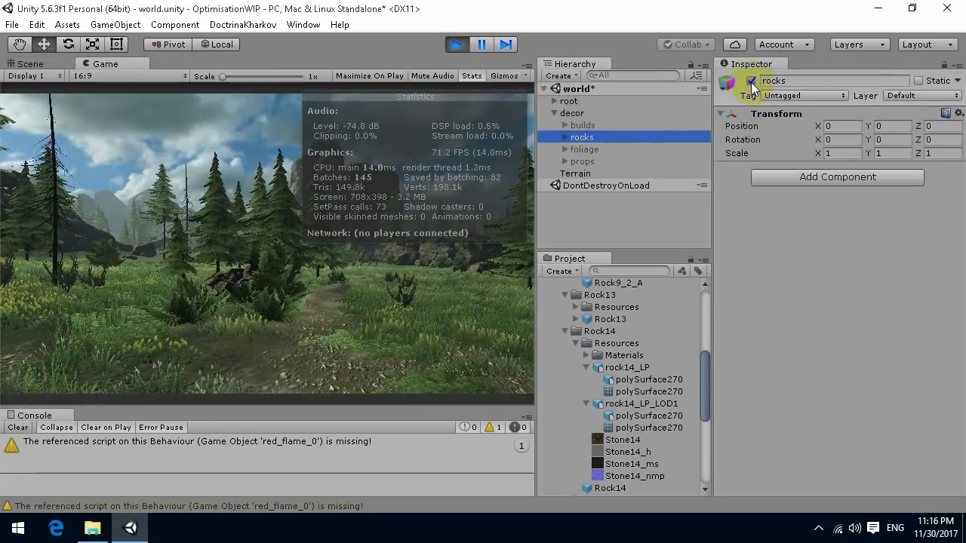
{"action": "left_click", "coordinate": [752, 79]}
{"action": "left_click", "coordinate": [753, 79]}
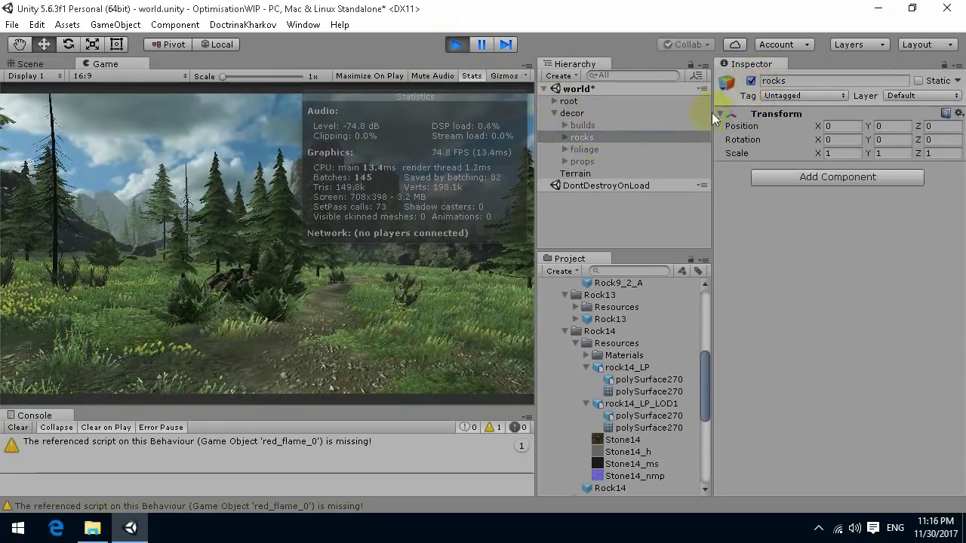
Step: Expand the rocks group and examine the mesh and static settings of its individual Rock9_1_A and Rock9_2_A objects
{"action": "left_click", "coordinate": [564, 136]}
{"action": "left_click", "coordinate": [602, 149]}
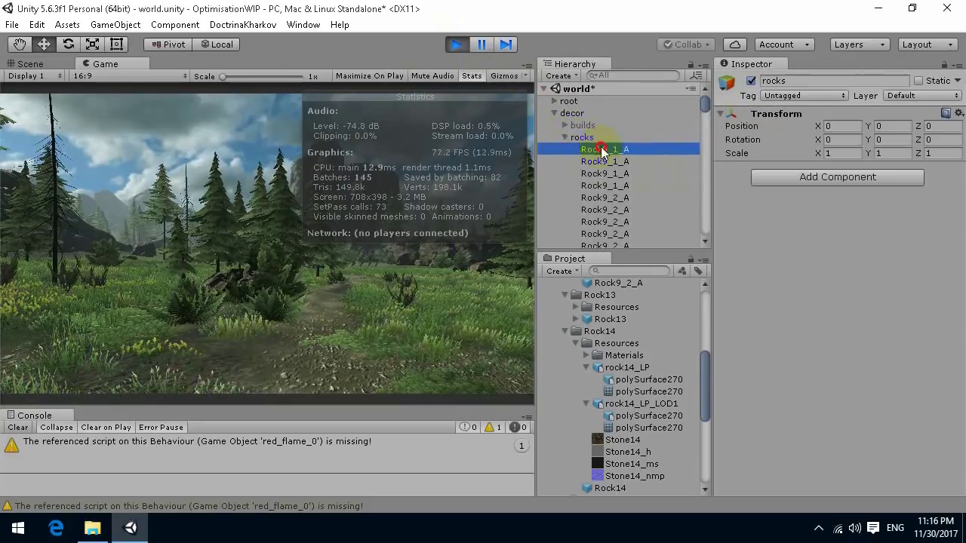
{"action": "key", "text": "Down"}
{"action": "key", "text": "Down"}
{"action": "key", "text": "Down"}
{"action": "key", "text": "Down"}
{"action": "key", "text": "Down"}
{"action": "key", "text": "Down"}
{"action": "key", "text": "Down"}
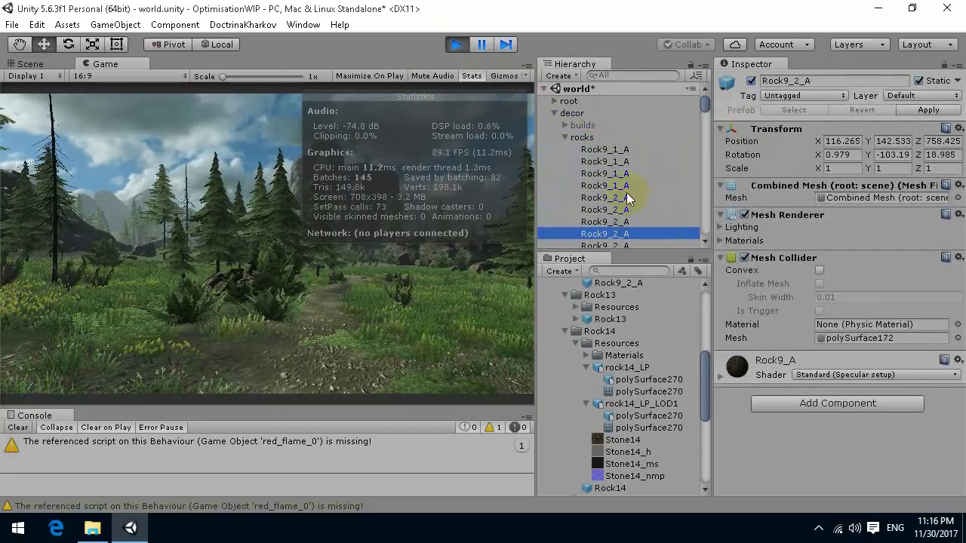
{"action": "key", "text": "Down"}
{"action": "key", "text": "Up"}
{"action": "key", "text": "Up"}
{"action": "key", "text": "Up"}
{"action": "key", "text": "Up"}
{"action": "key", "text": "Up"}
{"action": "key", "text": "Down"}
{"action": "key", "text": "Down"}
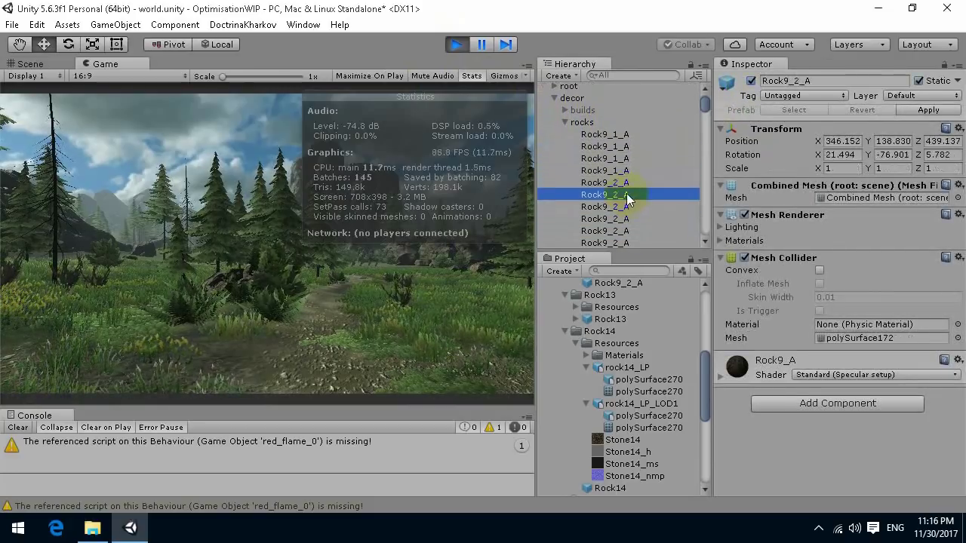
{"action": "key", "text": "Down"}
{"action": "key", "text": "Down"}
{"action": "key", "text": "Down"}
{"action": "key", "text": "Down"}
{"action": "key", "text": "Up"}
{"action": "key", "text": "Up"}
{"action": "key", "text": "Up"}
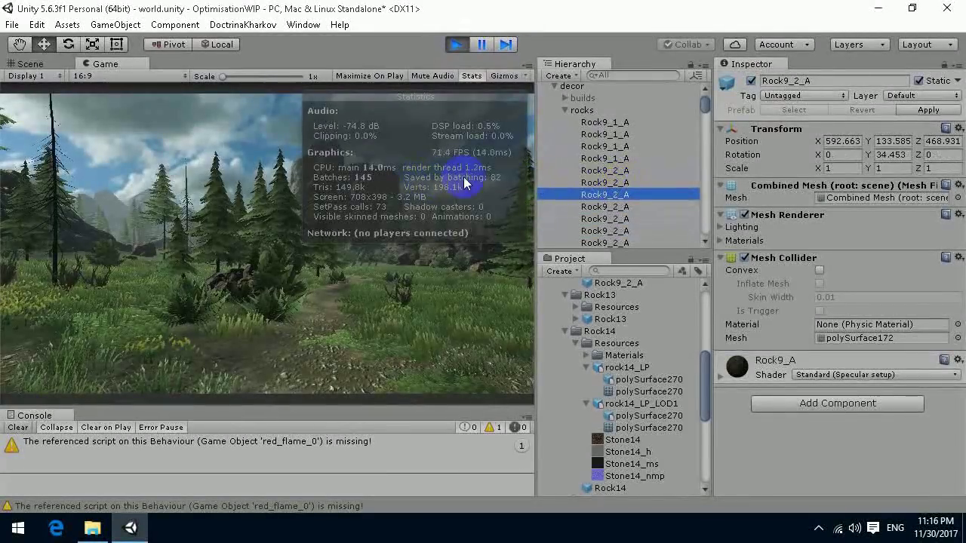
{"action": "key", "text": "Up"}
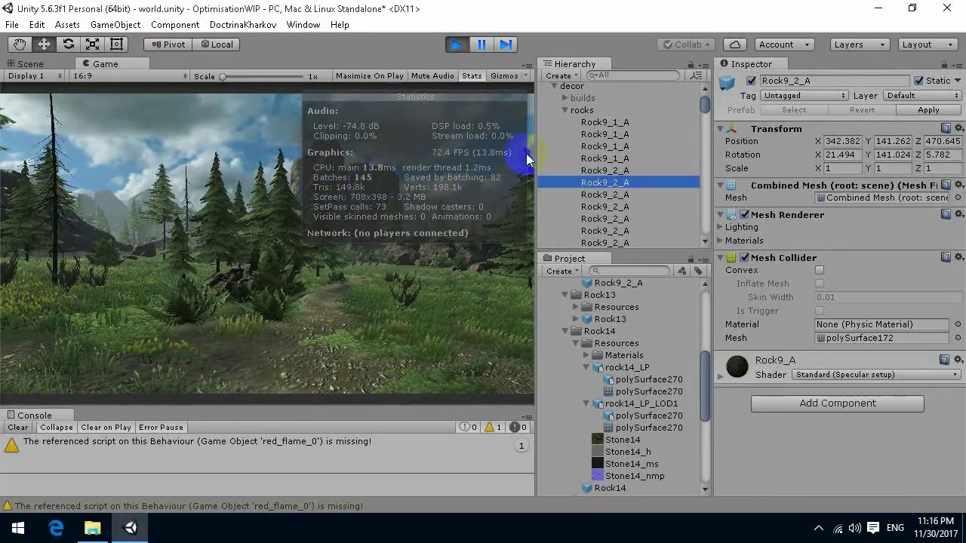
Step: Stop the game and examine the geometry of the terrain and rocks in Wireframe shading
{"action": "left_click", "coordinate": [458, 44]}
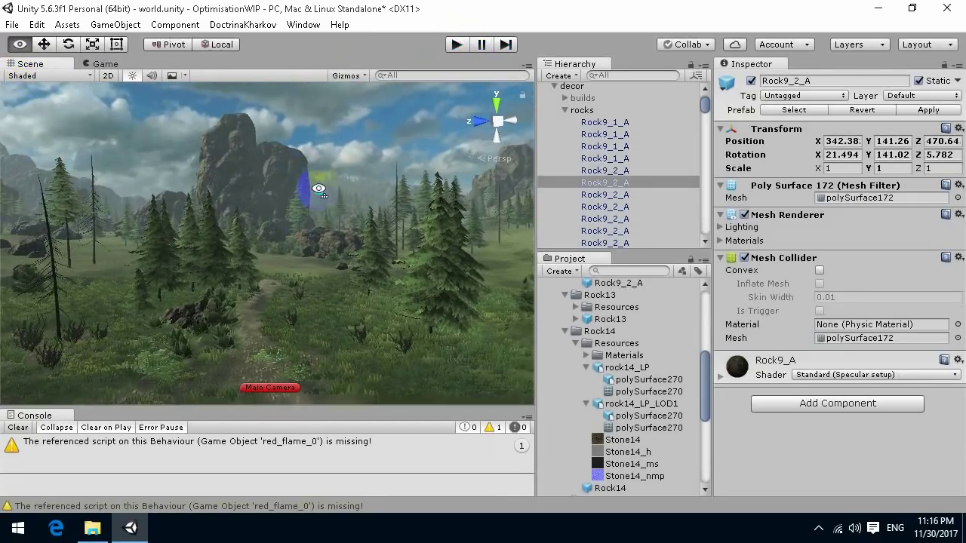
{"action": "left_click", "coordinate": [21, 77]}
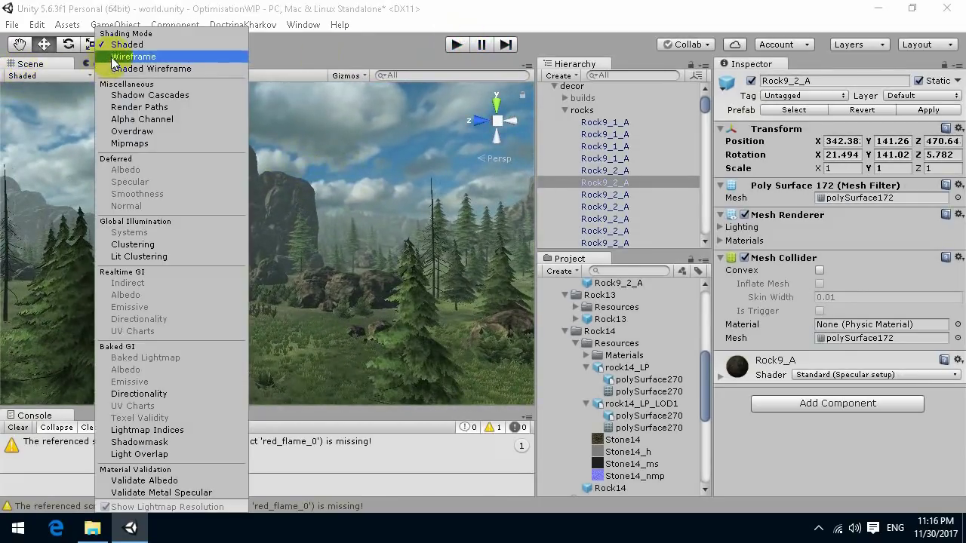
{"action": "left_click", "coordinate": [104, 58]}
{"action": "left_click", "coordinate": [345, 204]}
{"action": "left_click_drag", "start_coordinate": [391, 172], "coordinate": [357, 260], "text": "alt"}
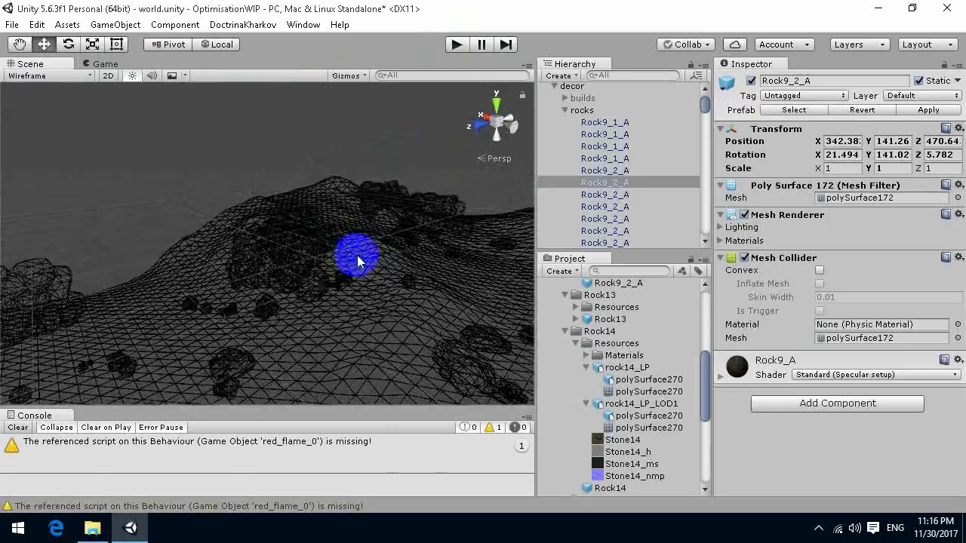
{"action": "left_click_drag", "start_coordinate": [295, 254], "coordinate": [356, 232], "text": "alt"}
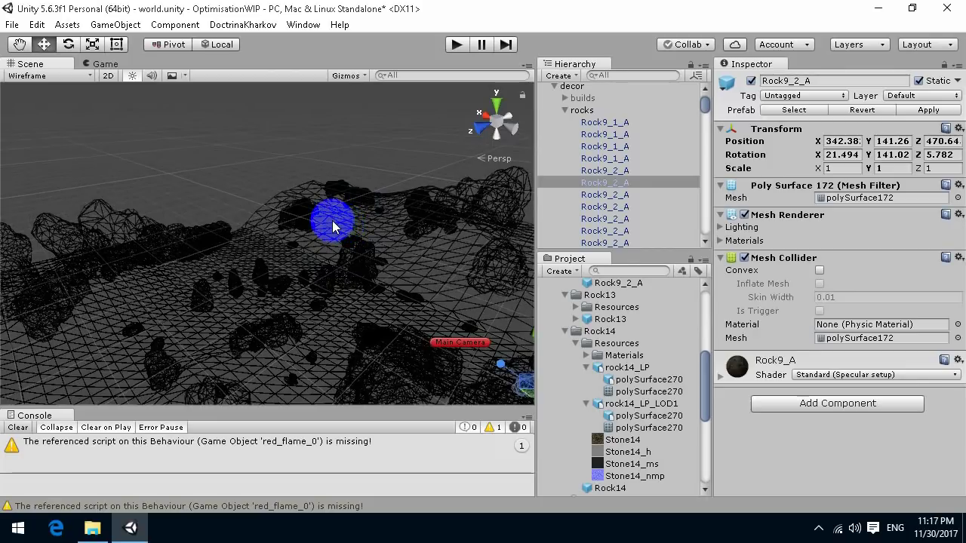
{"action": "right_click_drag", "start_coordinate": [327, 222], "coordinate": [138, 105]}
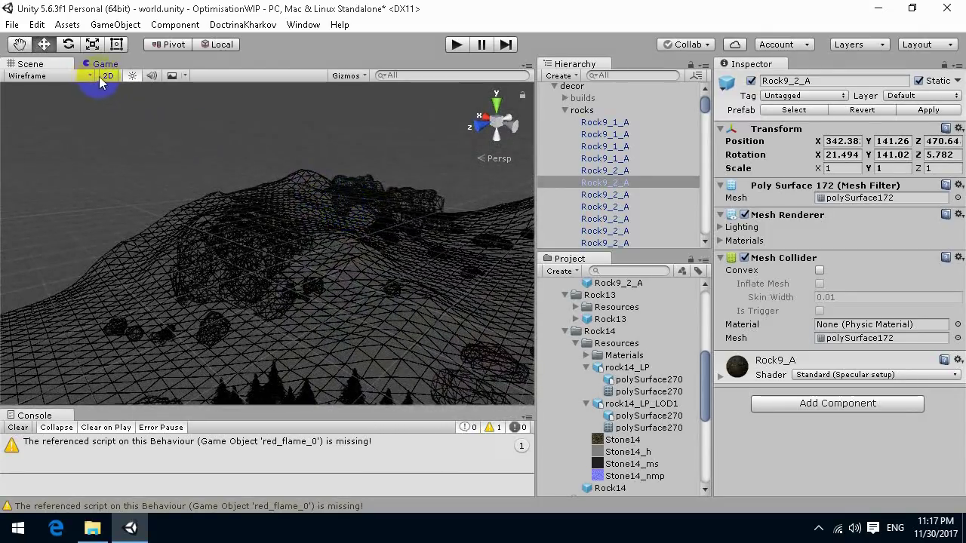
Step: Return the scene view to Shaded mode and frame the large Rock14_A cliff on the hillside
{"action": "left_click", "coordinate": [71, 76]}
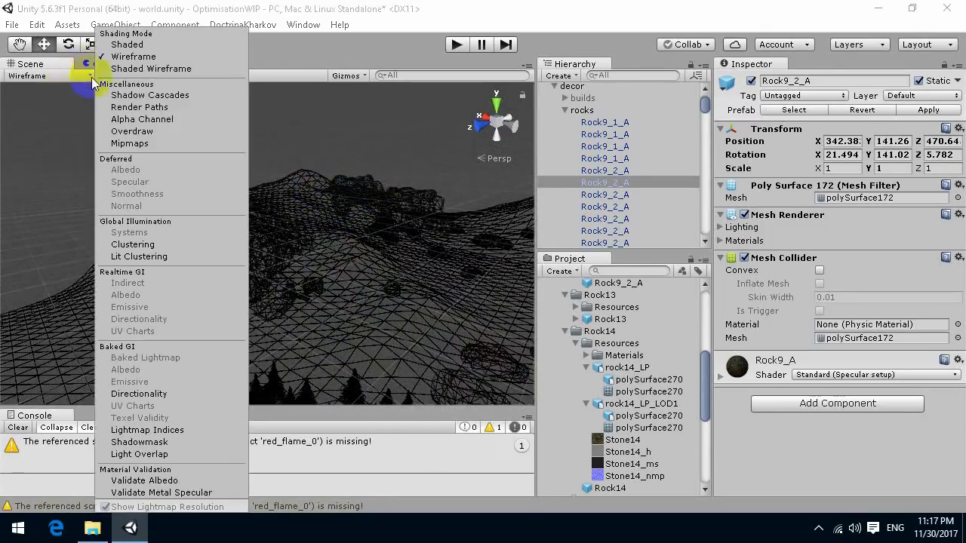
{"action": "left_click", "coordinate": [130, 45]}
{"action": "scroll", "coordinate": [332, 220], "scroll_direction": "up", "scroll_amount": 10}
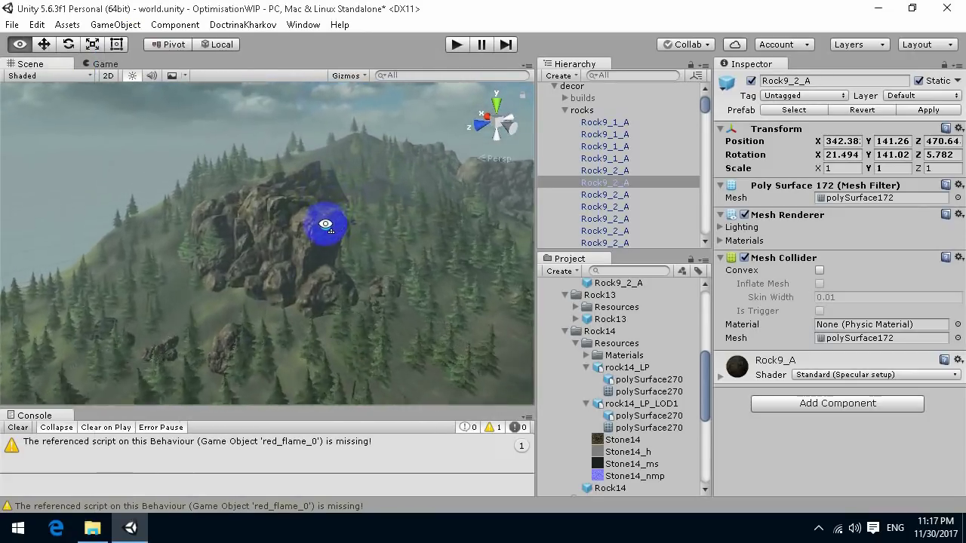
{"action": "left_click", "coordinate": [287, 232]}
{"action": "key", "text": "f"}
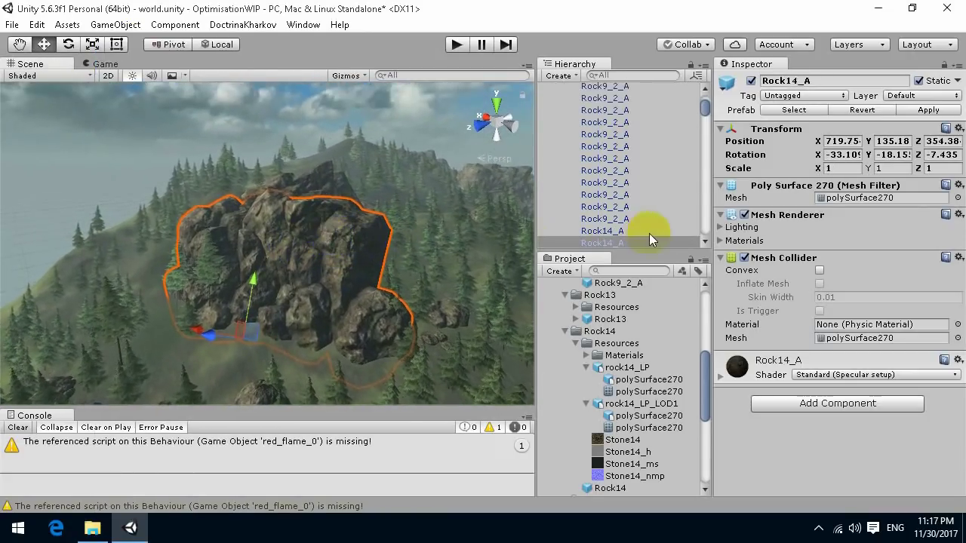
Step: Locate the cliff's source prefab Rock14 and examine the polySurface270 mesh of its rock14_LP model
{"action": "left_click", "coordinate": [790, 109]}
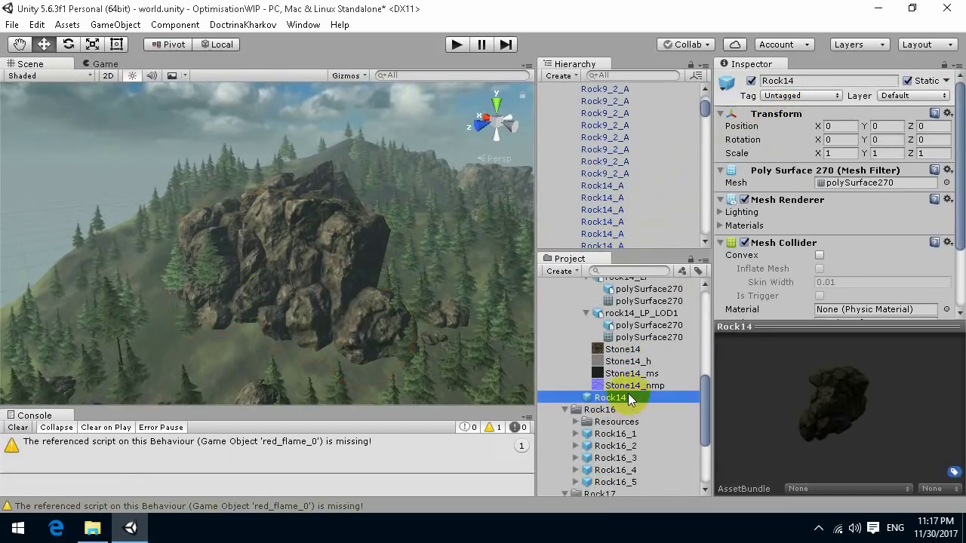
{"action": "left_click_drag", "start_coordinate": [808, 420], "coordinate": [712, 398]}
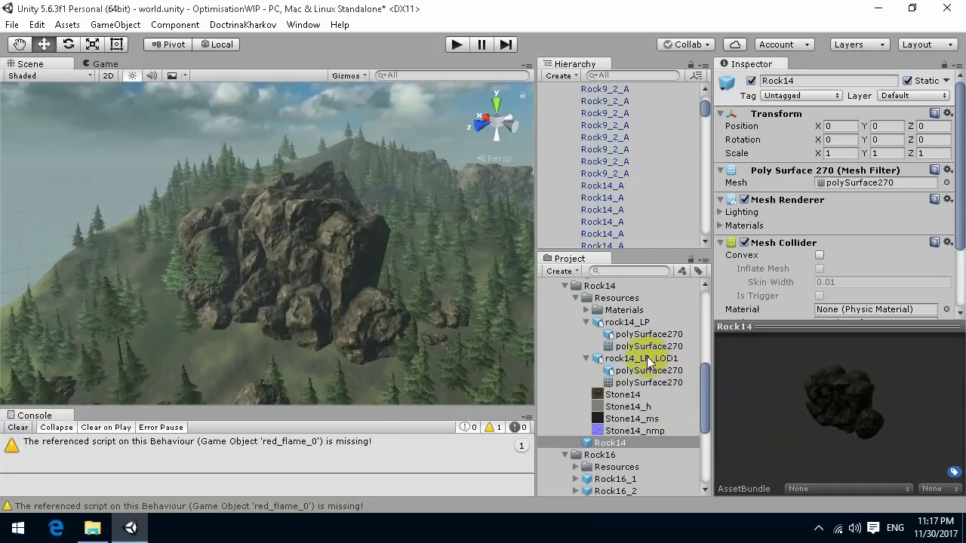
{"action": "left_click", "coordinate": [625, 324]}
{"action": "left_click", "coordinate": [641, 346]}
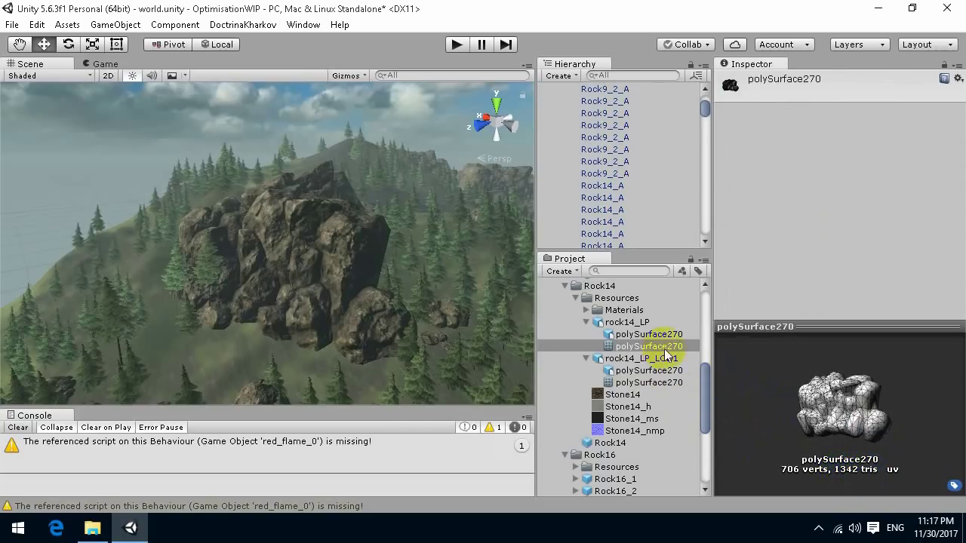
{"action": "left_click_drag", "start_coordinate": [415, 311], "coordinate": [349, 295], "text": "alt"}
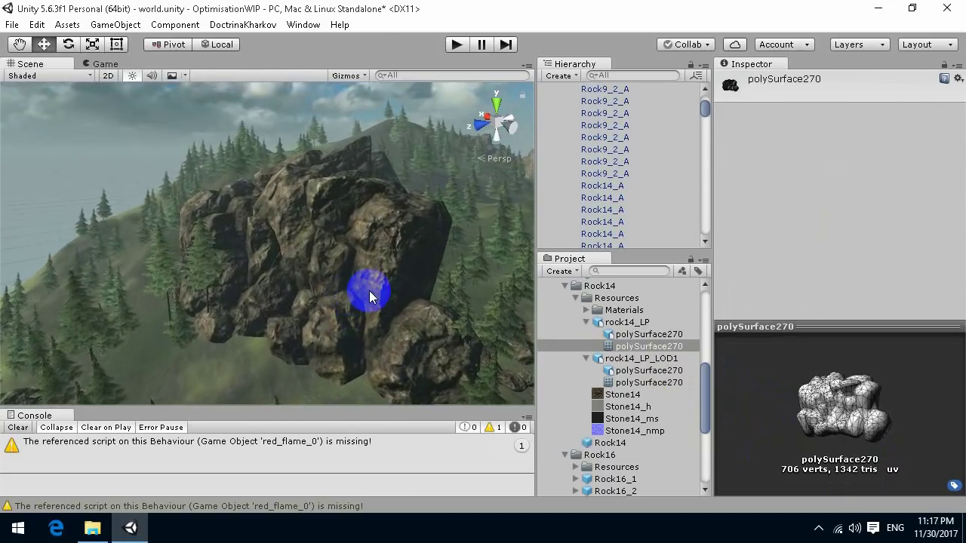
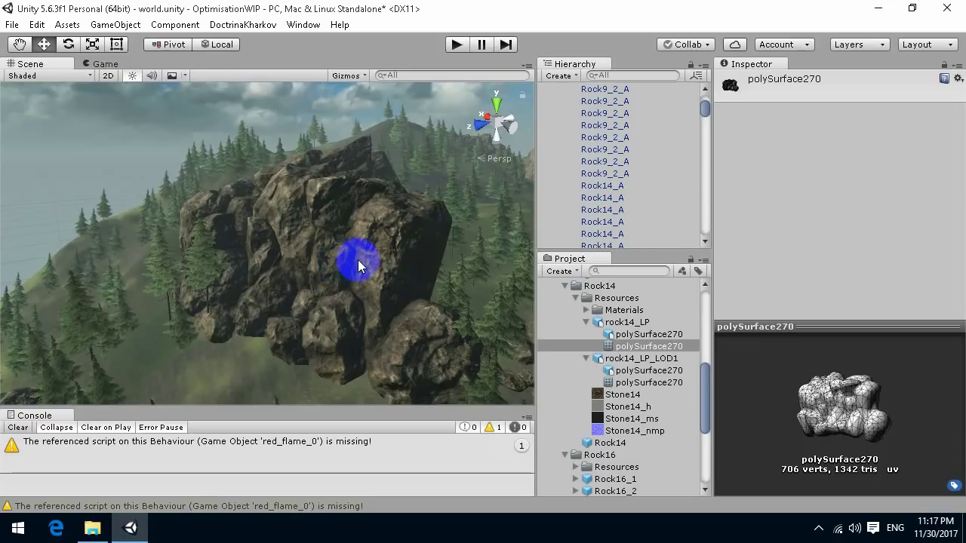
{"action": "mouse_move", "coordinate": [909, 424]}
{"action": "left_mouse_down"}
{"action": "mouse_move", "coordinate": [802, 423]}
{"action": "mouse_move", "coordinate": [873, 428]}
{"action": "mouse_move", "coordinate": [828, 424]}
{"action": "left_mouse_up"}
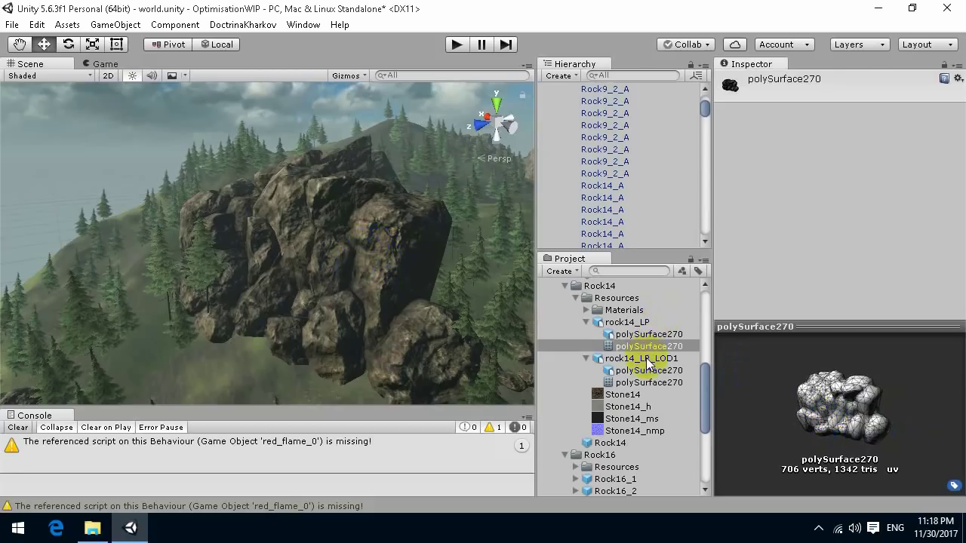
Step: Examine the polySurface270 mesh of the rock14_LP_LOD1 model from several angles
{"action": "mouse_move", "coordinate": [399, 287]}
{"action": "left_mouse_down"}
{"action": "mouse_move", "coordinate": [416, 269]}
{"action": "mouse_move", "coordinate": [386, 284]}
{"action": "left_mouse_up"}
{"action": "left_click_drag", "start_coordinate": [330, 256], "coordinate": [464, 308], "text": "alt"}
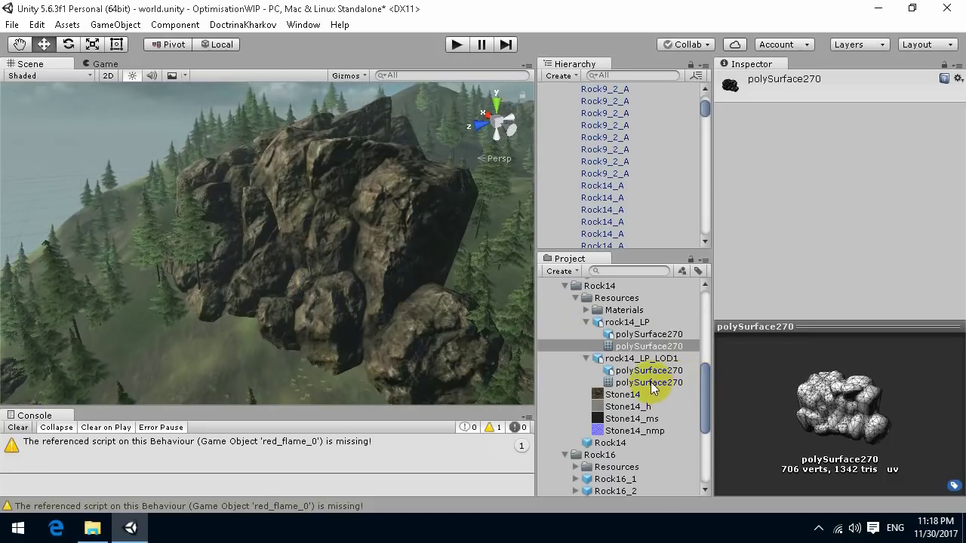
{"action": "left_click", "coordinate": [649, 382]}
{"action": "left_click_drag", "start_coordinate": [868, 400], "coordinate": [781, 396]}
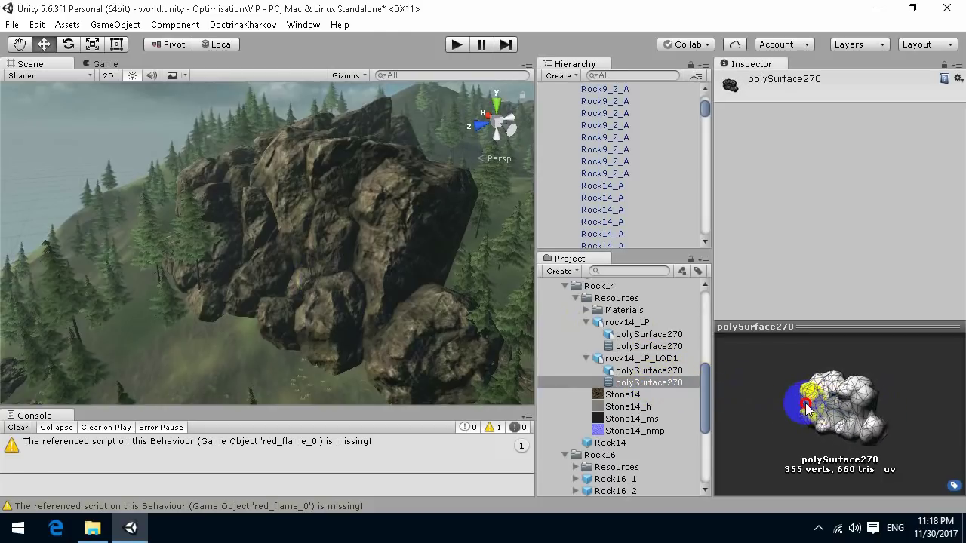
Step: Create an empty child object under the large Rock14_A cliff and name it Rock14
{"action": "left_click", "coordinate": [333, 231]}
{"action": "scroll", "coordinate": [625, 184], "scroll_direction": "down", "scroll_amount": 1}
{"action": "scroll", "coordinate": [625, 177], "scroll_direction": "up", "scroll_amount": 1}
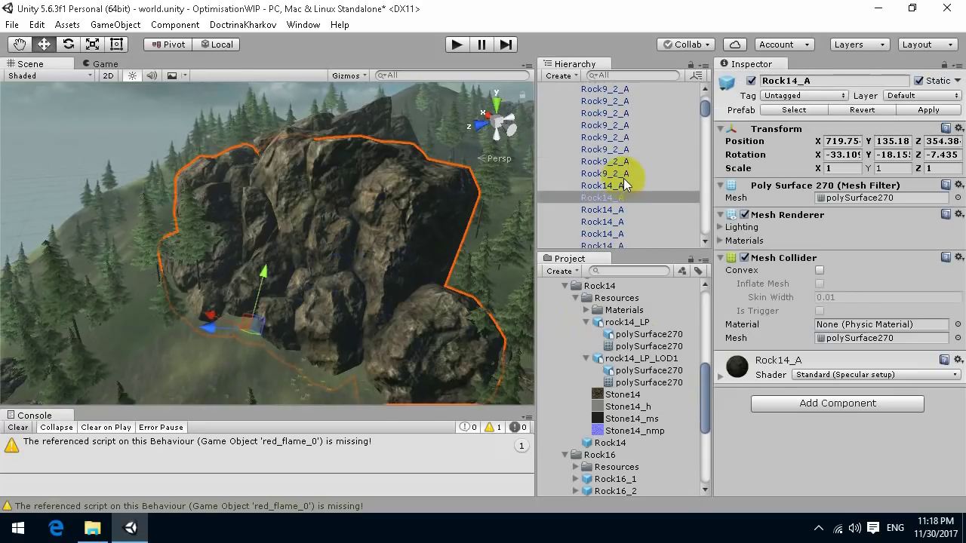
{"action": "right_click", "coordinate": [608, 200]}
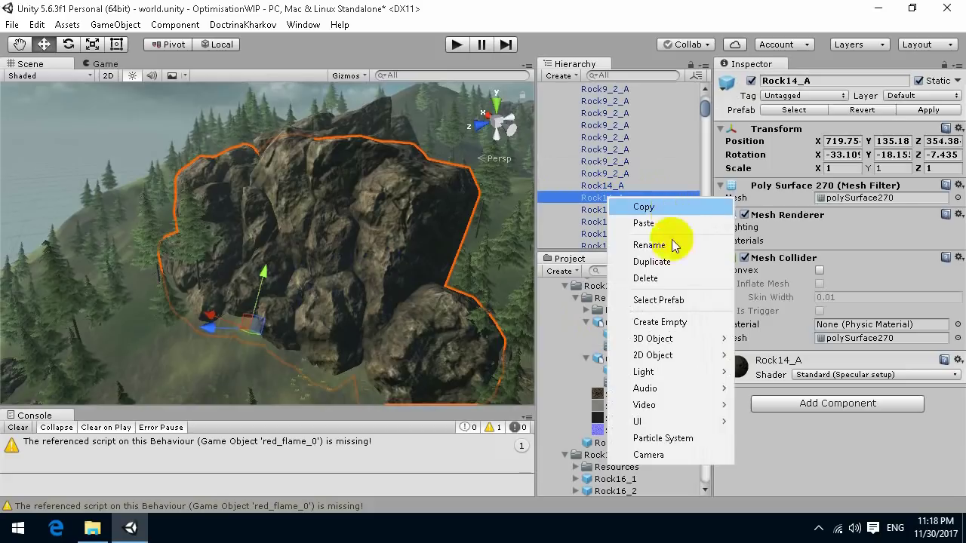
{"action": "left_click", "coordinate": [656, 322]}
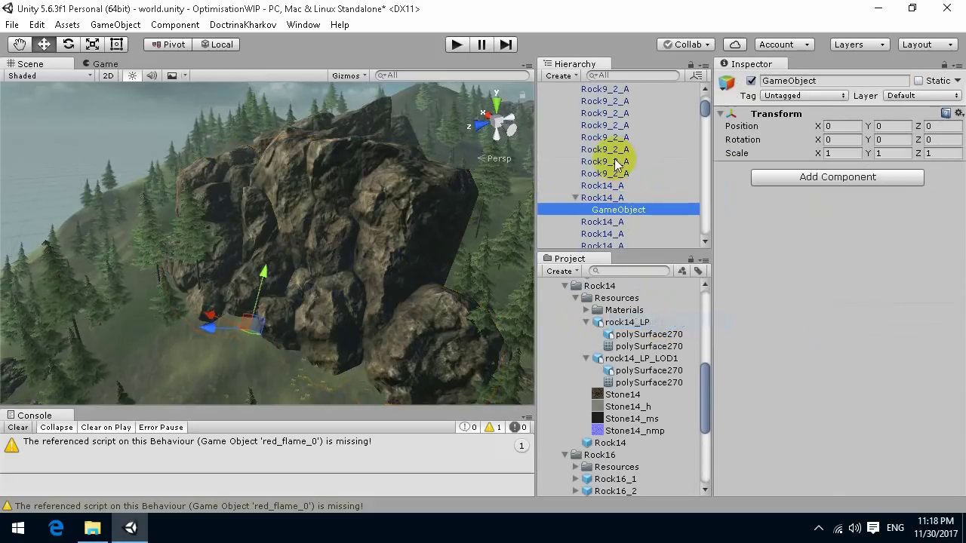
{"action": "left_click", "coordinate": [832, 82]}
{"action": "type", "text": "Rock14"}
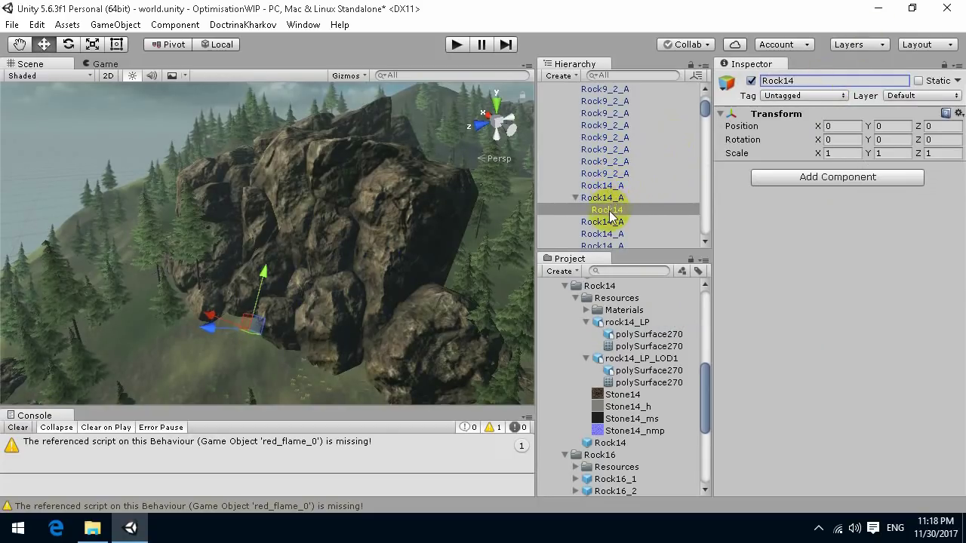
Step: Make the Rock14_A cliff a child of the Rock14 object instead, and rename the cliff LOD0
{"action": "left_click_drag", "start_coordinate": [608, 217], "coordinate": [601, 199]}
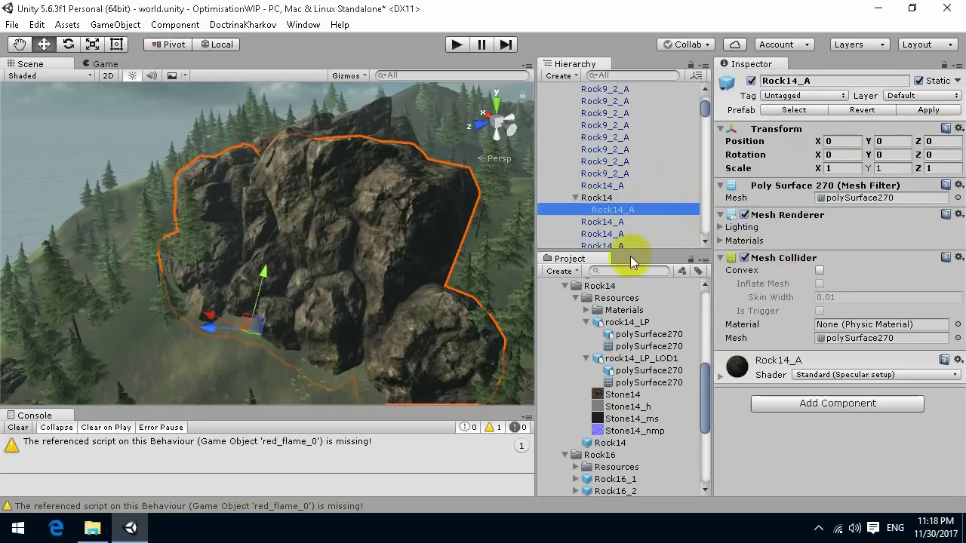
{"action": "left_click", "coordinate": [606, 200]}
{"action": "left_click", "coordinate": [612, 211]}
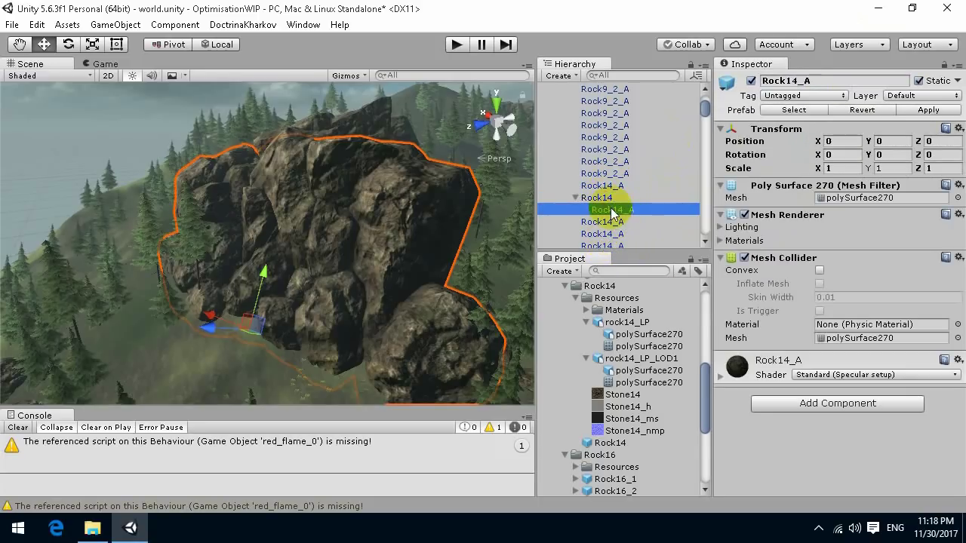
{"action": "left_click", "coordinate": [830, 82]}
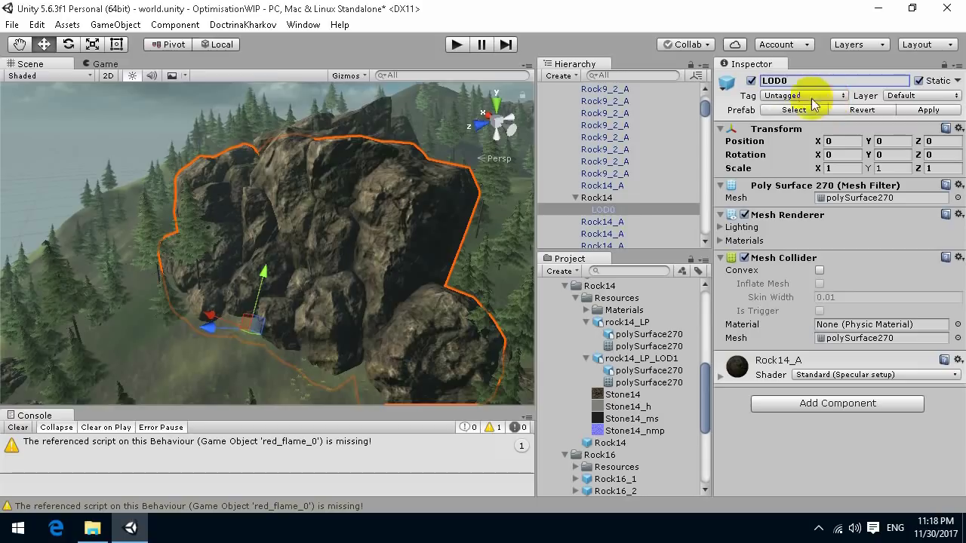
{"action": "left_click", "coordinate": [391, 239]}
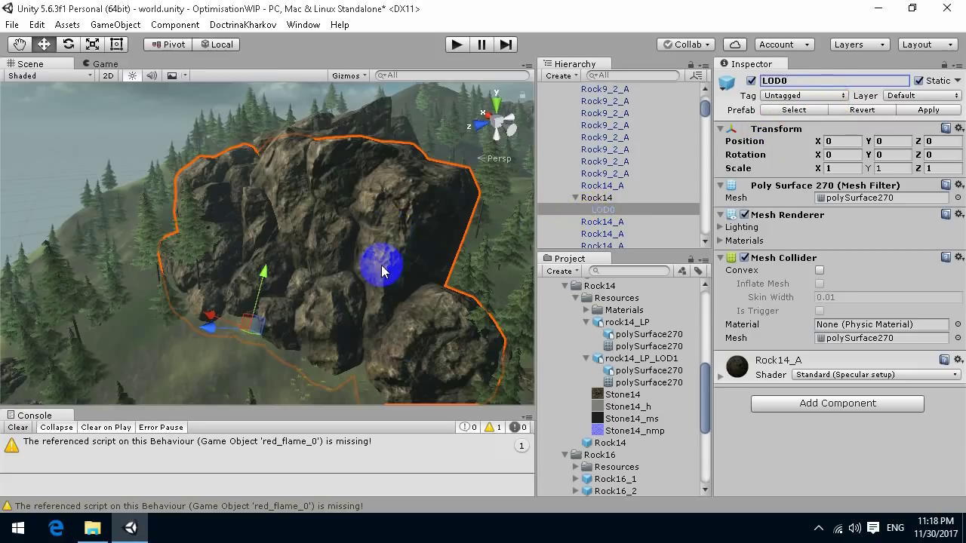
{"action": "left_click_drag", "start_coordinate": [334, 243], "coordinate": [371, 231], "text": "alt"}
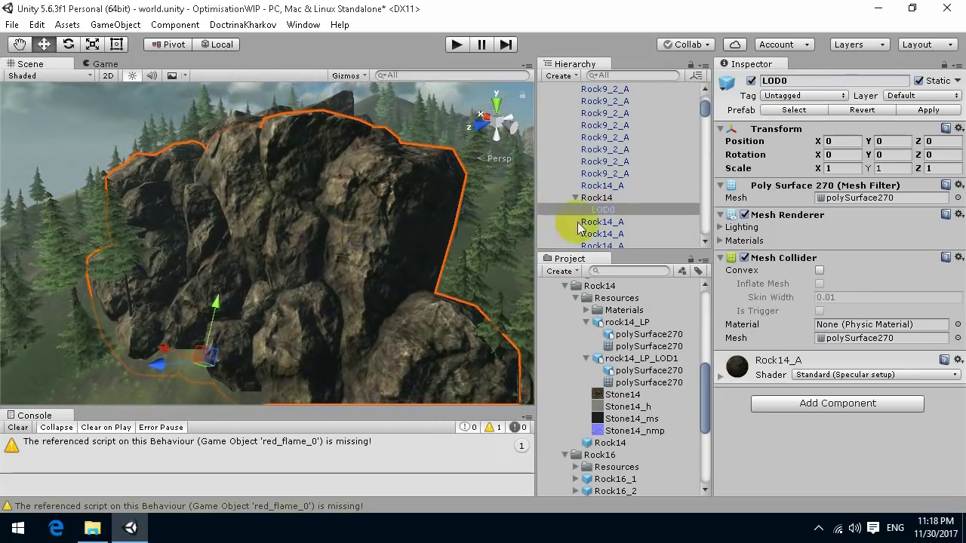
{"action": "left_click", "coordinate": [606, 221]}
{"action": "left_click", "coordinate": [604, 210]}
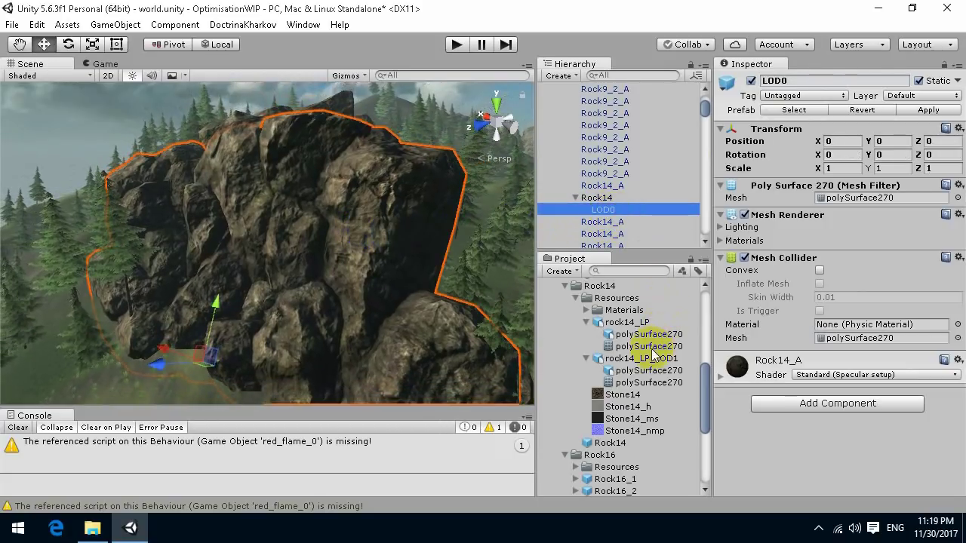
Step: Add the rock14_LP_LOD1 model under Rock14 and move its polySurface270 mesh directly beneath Rock14, accepting the broken prefab instance
{"action": "left_click_drag", "start_coordinate": [643, 361], "coordinate": [610, 180]}
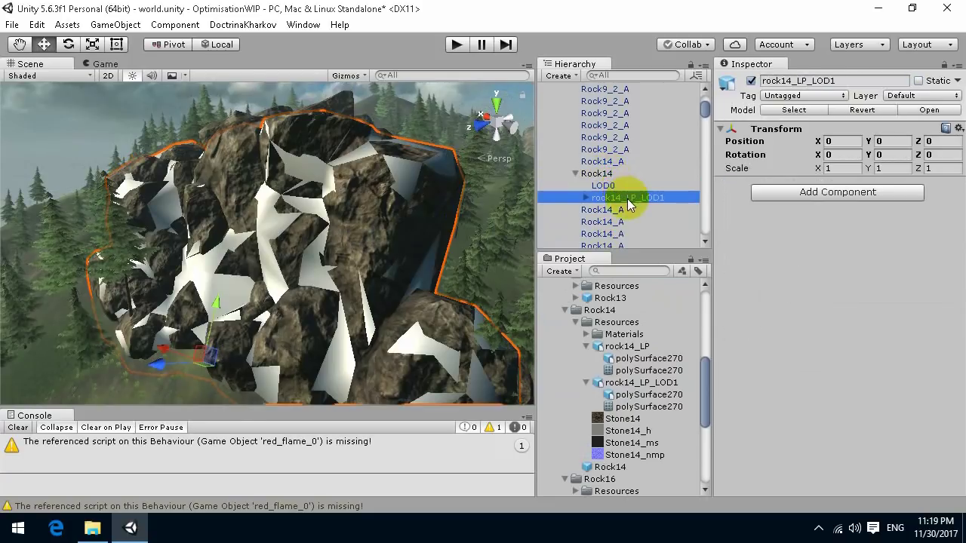
{"action": "left_click_drag", "start_coordinate": [642, 205], "coordinate": [613, 186]}
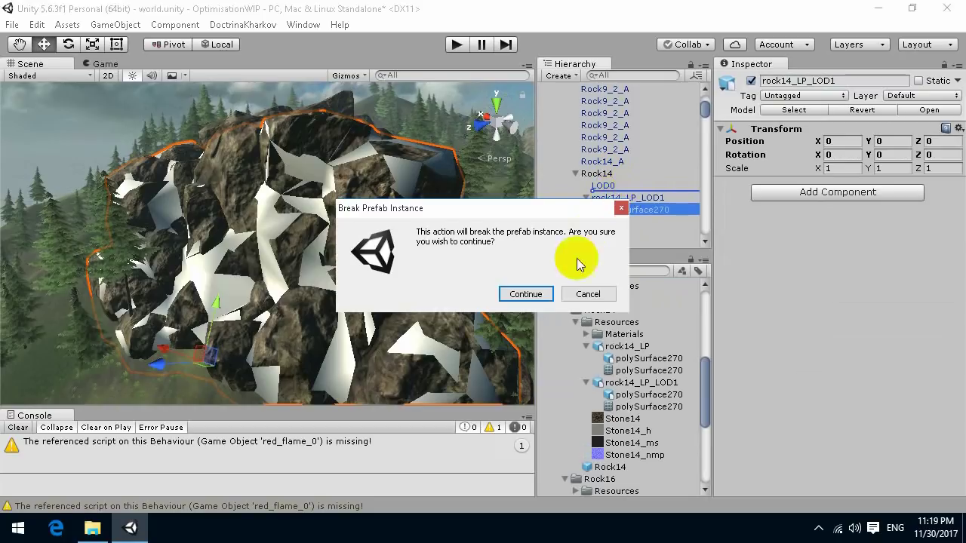
{"action": "left_click", "coordinate": [525, 295]}
{"action": "left_click", "coordinate": [632, 211]}
{"action": "left_click", "coordinate": [623, 199]}
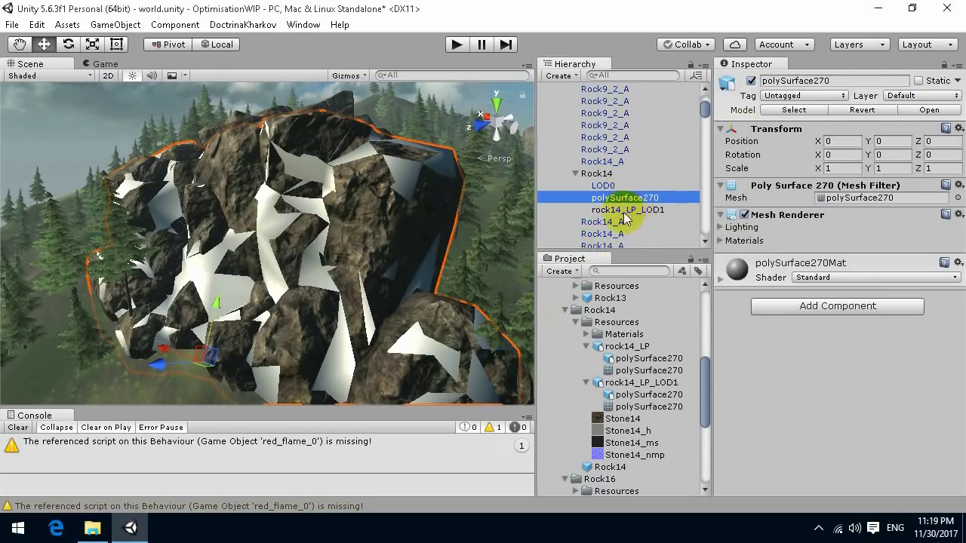
{"action": "key", "text": "Delete"}
{"action": "left_click", "coordinate": [626, 198]}
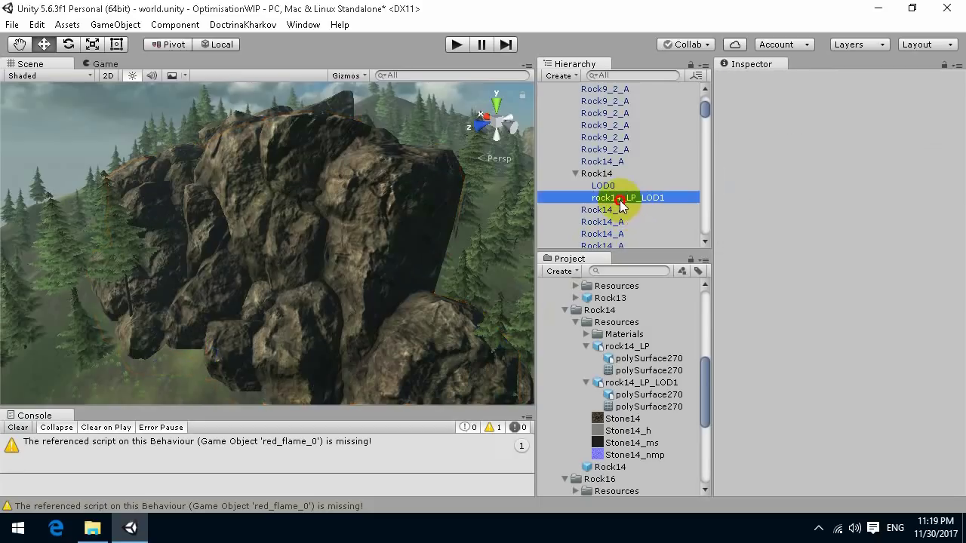
{"action": "left_click", "coordinate": [850, 81]}
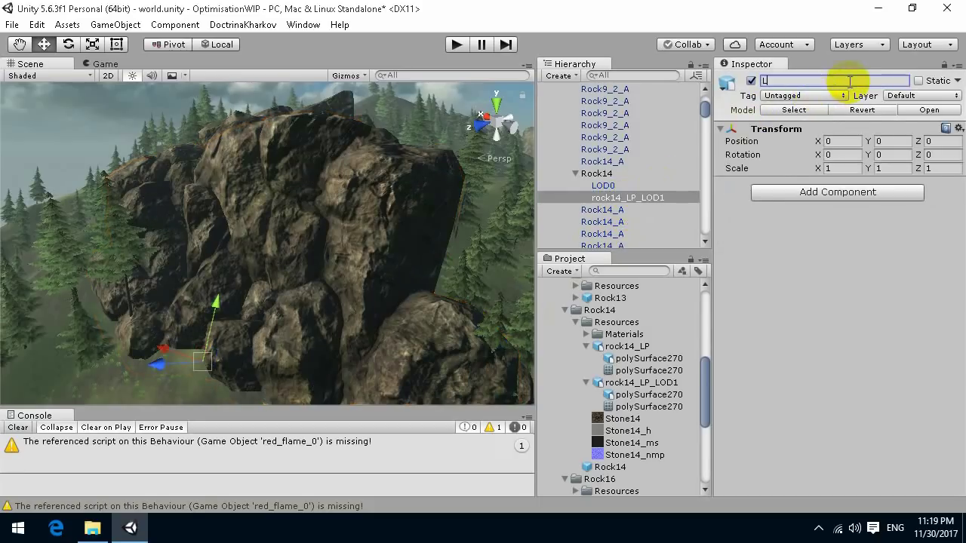
{"action": "key", "text": "ctrl+z"}
{"action": "key", "text": "ctrl+z"}
{"action": "key", "text": "ctrl+z"}
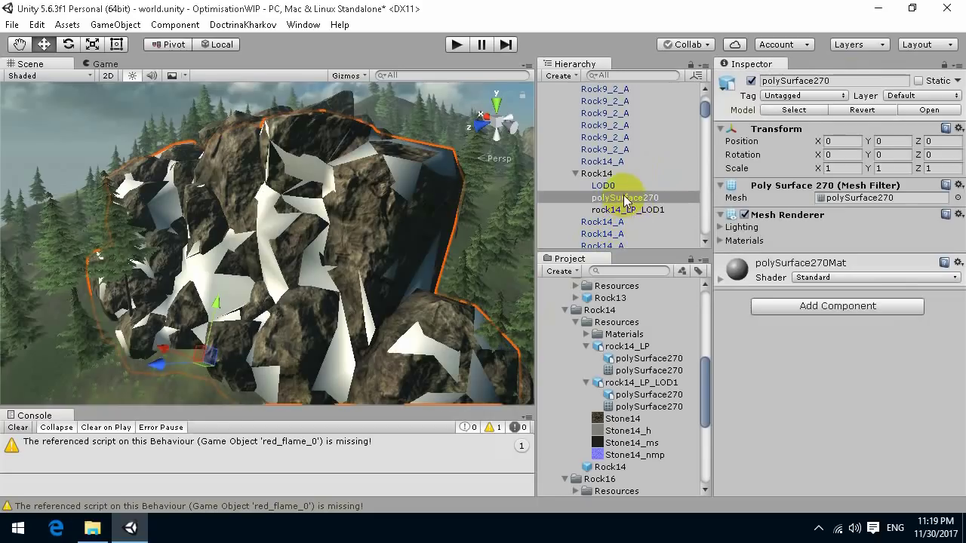
Step: Delete the empty rock14_LP_LOD1 object from Rock14 and rename the remaining polySurface270 object LOD1
{"action": "left_click", "coordinate": [629, 211]}
{"action": "key", "text": "Delete"}
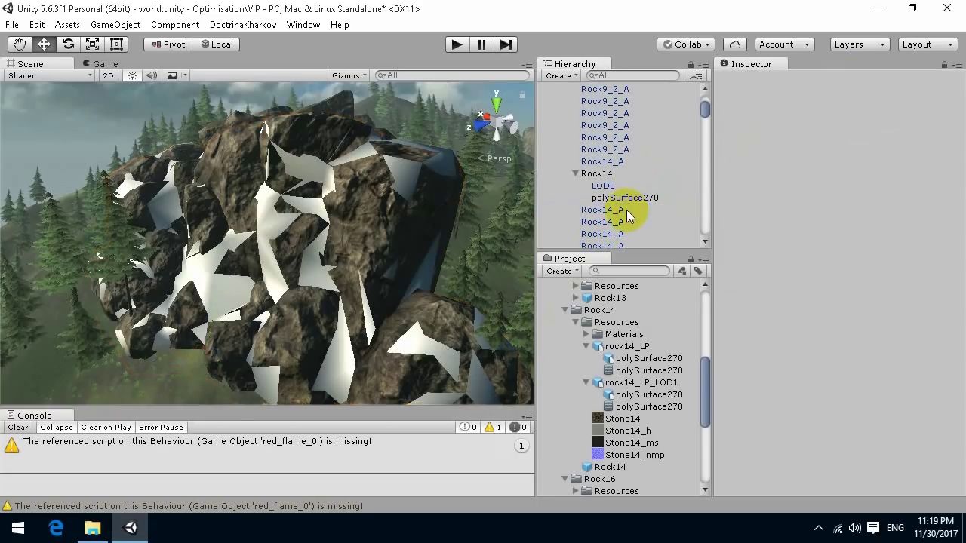
{"action": "left_click", "coordinate": [625, 198]}
{"action": "left_click", "coordinate": [845, 81]}
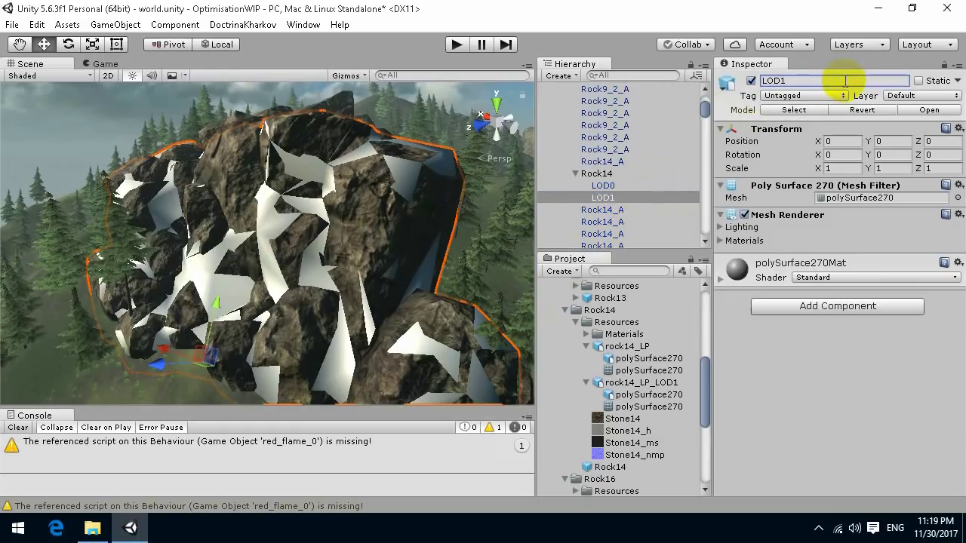
{"action": "left_click_drag", "start_coordinate": [351, 227], "coordinate": [377, 227], "text": "alt"}
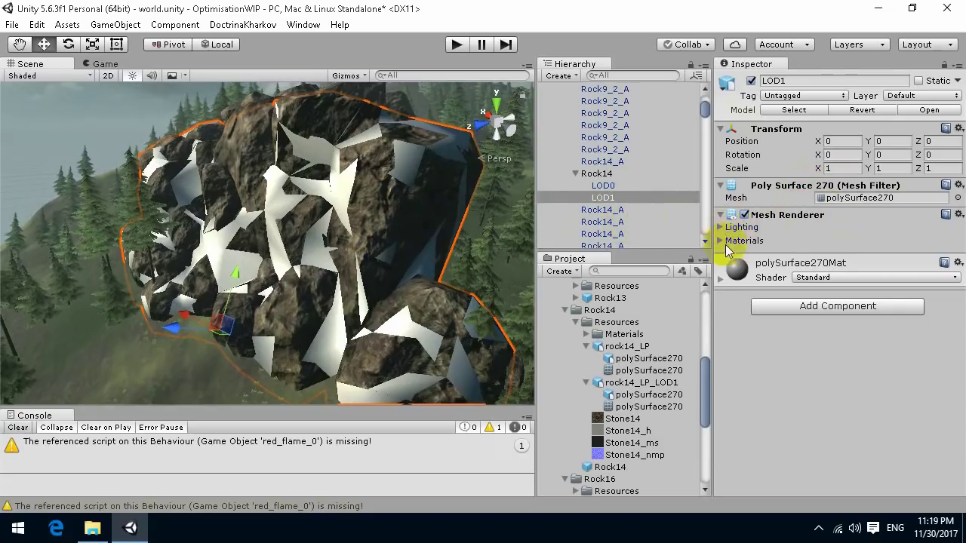
Step: Locate the material used by LOD0, Rock14_A, and assign it to LOD1 as Element 0
{"action": "left_click", "coordinate": [608, 185]}
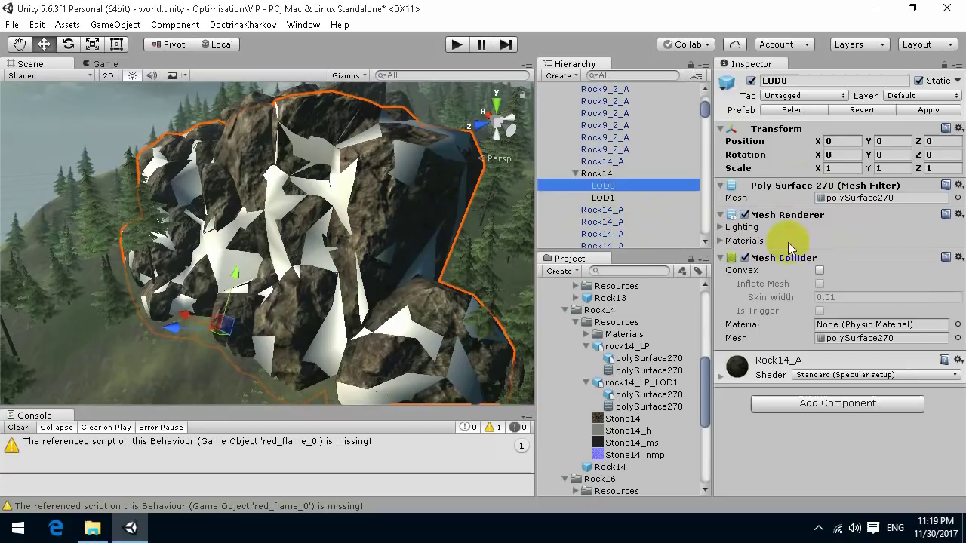
{"action": "left_click", "coordinate": [721, 240]}
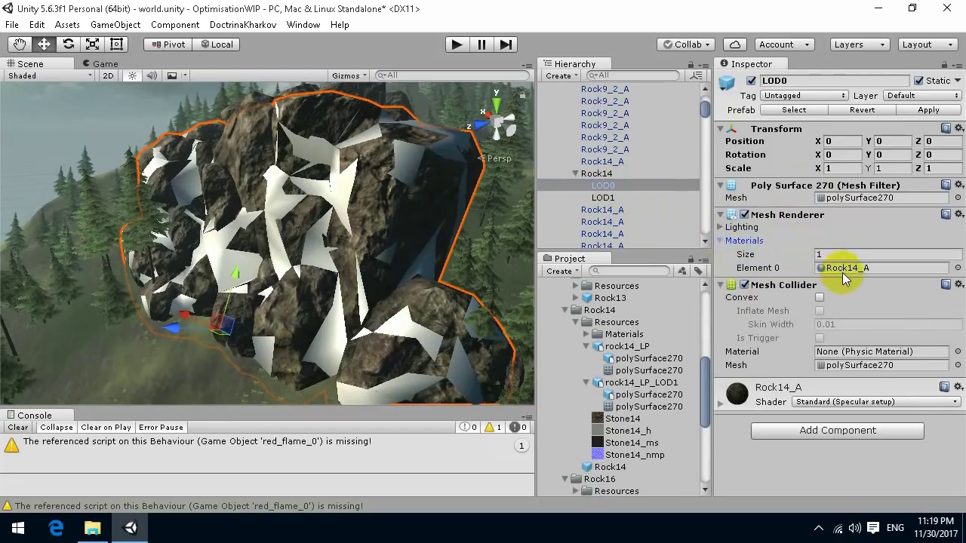
{"action": "left_click", "coordinate": [844, 268]}
{"action": "left_click", "coordinate": [603, 198]}
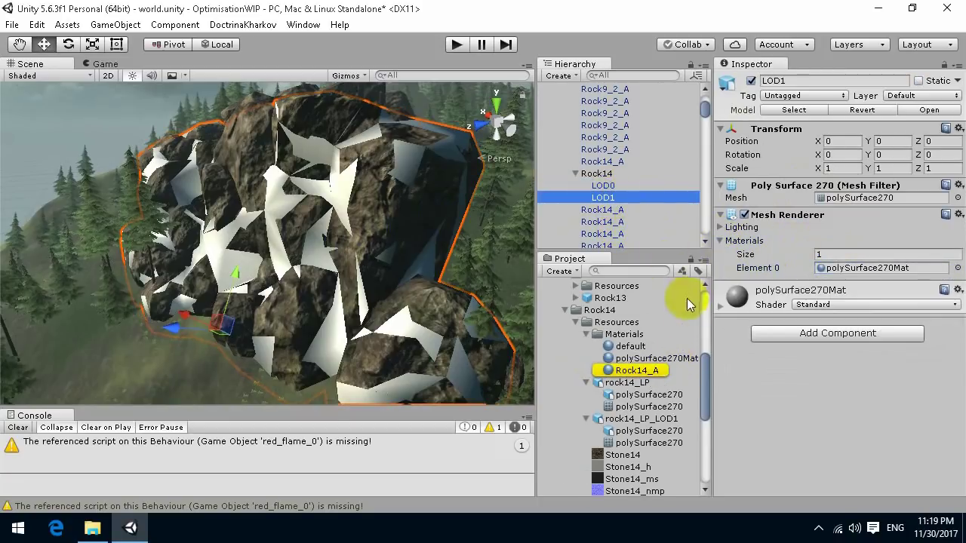
{"action": "left_click_drag", "start_coordinate": [632, 371], "coordinate": [830, 269]}
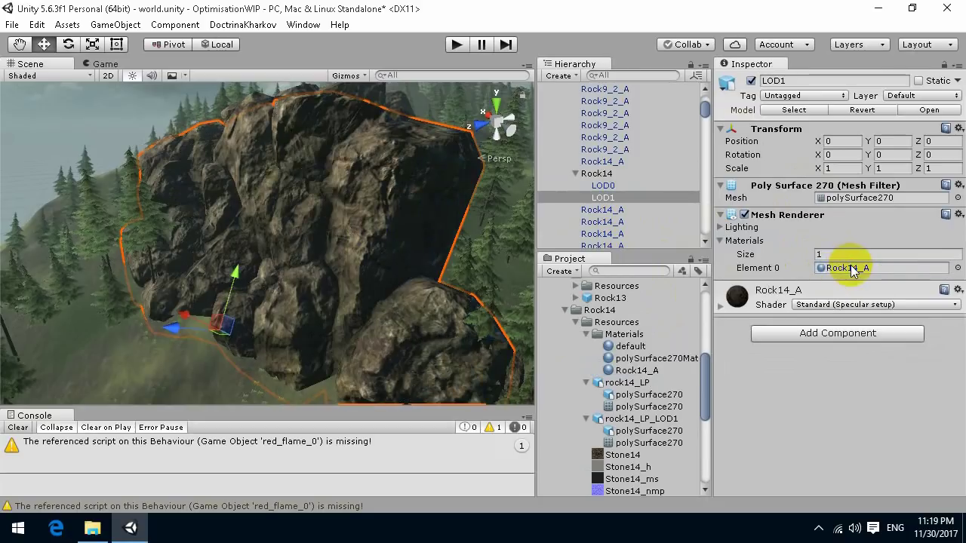
Step: Compare the two detail levels of the cliff by repeatedly disabling and re-enabling LOD0 and LOD1
{"action": "left_click", "coordinate": [603, 186]}
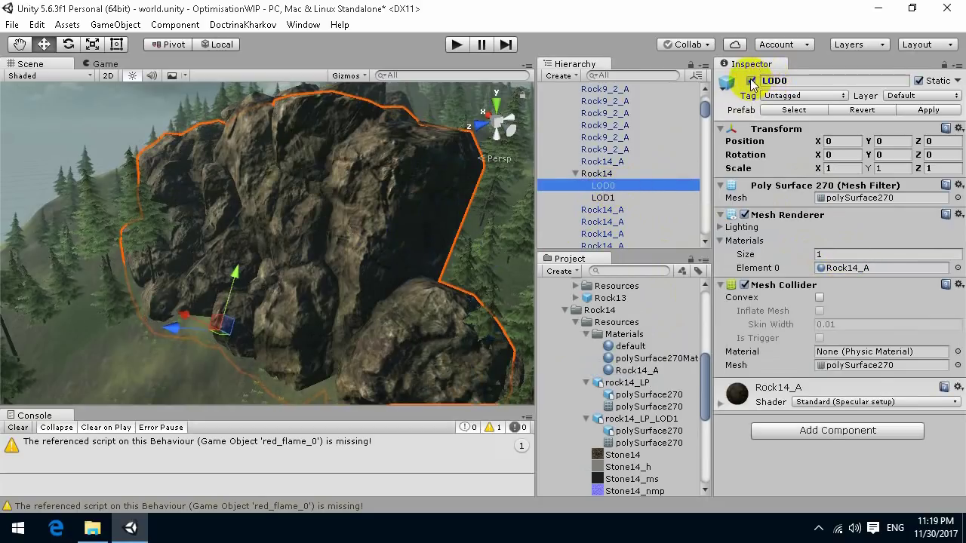
{"action": "left_click", "coordinate": [750, 81]}
{"action": "left_click", "coordinate": [751, 81]}
{"action": "left_click", "coordinate": [750, 80]}
{"action": "left_click", "coordinate": [751, 81]}
{"action": "left_click", "coordinate": [751, 81]}
{"action": "left_click", "coordinate": [751, 81]}
{"action": "left_click", "coordinate": [750, 80]}
{"action": "left_click", "coordinate": [750, 81]}
{"action": "left_click", "coordinate": [751, 80]}
{"action": "left_click", "coordinate": [750, 81]}
{"action": "left_click", "coordinate": [751, 81]}
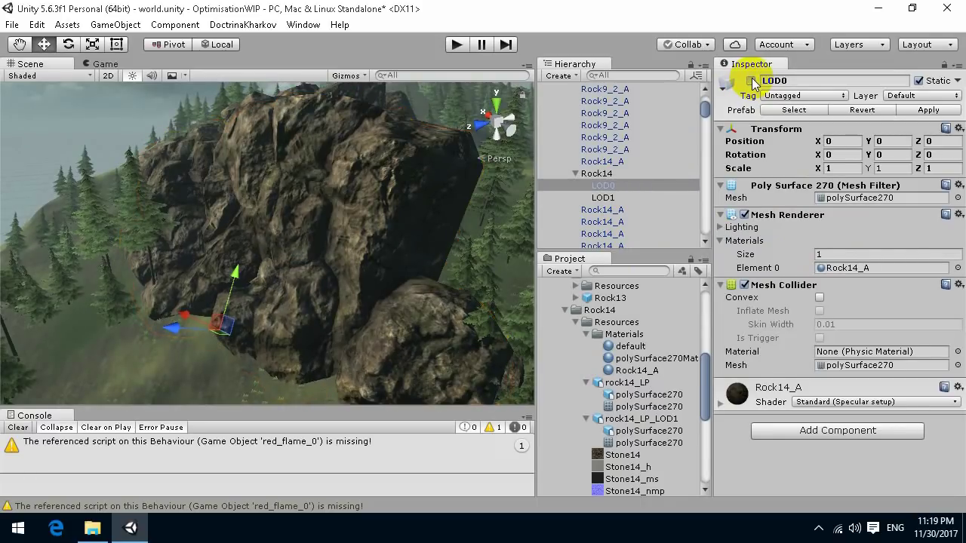
{"action": "left_click", "coordinate": [751, 80]}
{"action": "left_click", "coordinate": [602, 198]}
{"action": "left_click", "coordinate": [752, 81]}
{"action": "left_click", "coordinate": [752, 81]}
Step: Add an LOD Group component to the Rock14 parent object
{"action": "left_click", "coordinate": [615, 174]}
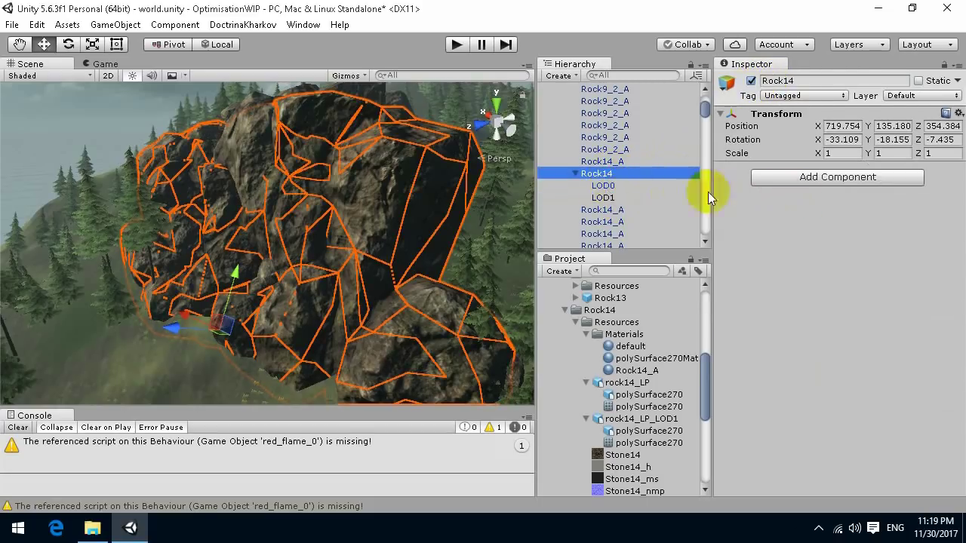
{"action": "left_click", "coordinate": [813, 181]}
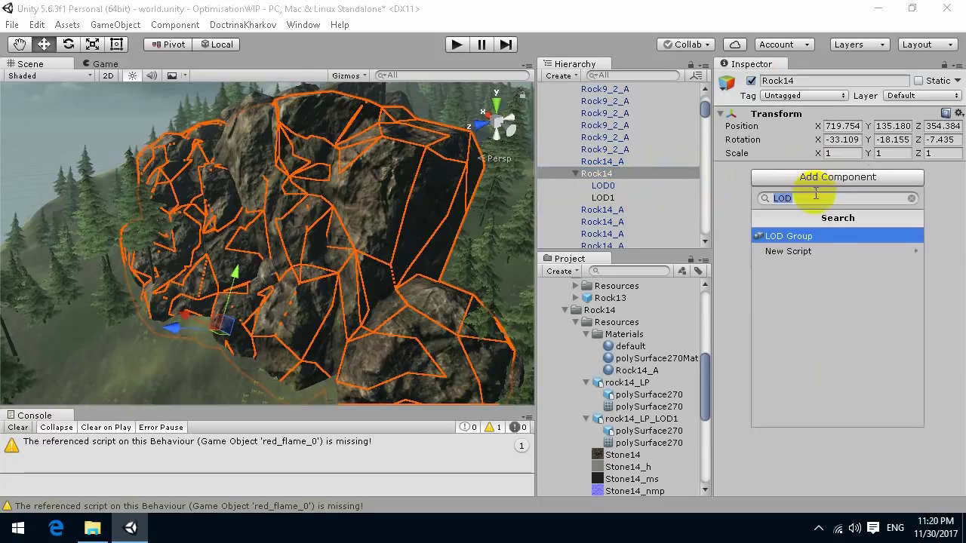
{"action": "key", "text": "BackSpace"}
{"action": "type", "text": "lod"}
{"action": "left_click", "coordinate": [801, 239]}
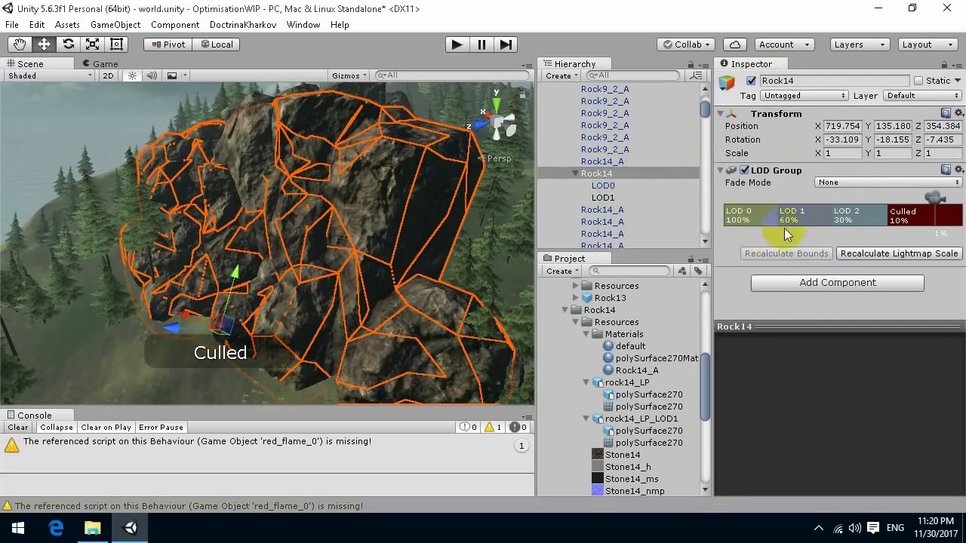
Step: Remove LOD 2 from Rock14's LOD Group and set the thresholds to 45% for LOD 1 and 3% for Culled
{"action": "left_click", "coordinate": [855, 218]}
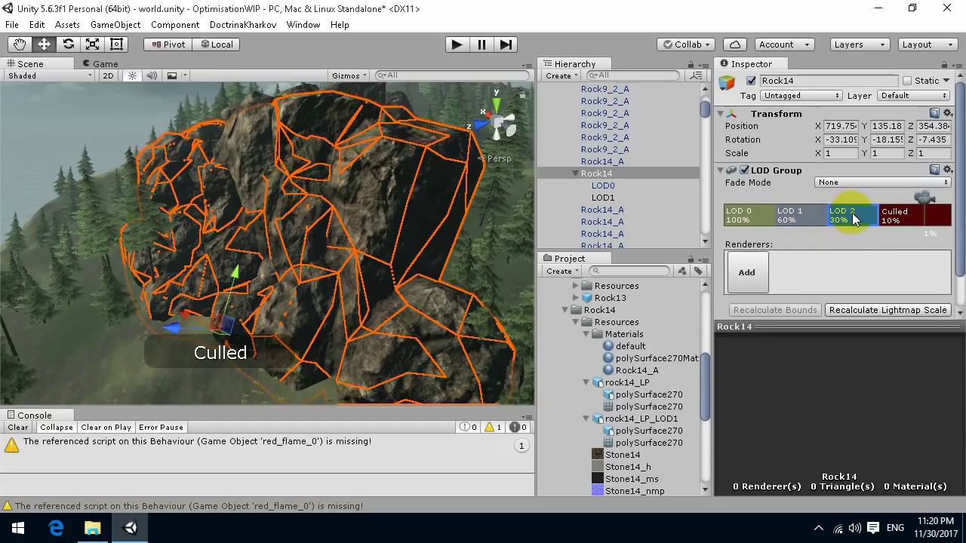
{"action": "right_click", "coordinate": [855, 218]}
{"action": "left_click", "coordinate": [888, 238]}
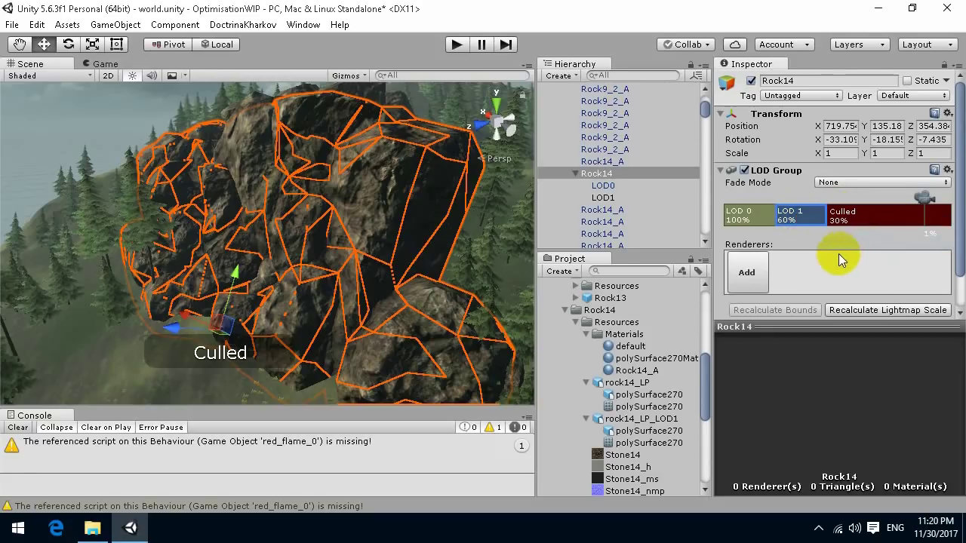
{"action": "left_click_drag", "start_coordinate": [828, 220], "coordinate": [914, 219]}
{"action": "left_click_drag", "start_coordinate": [773, 217], "coordinate": [811, 227]}
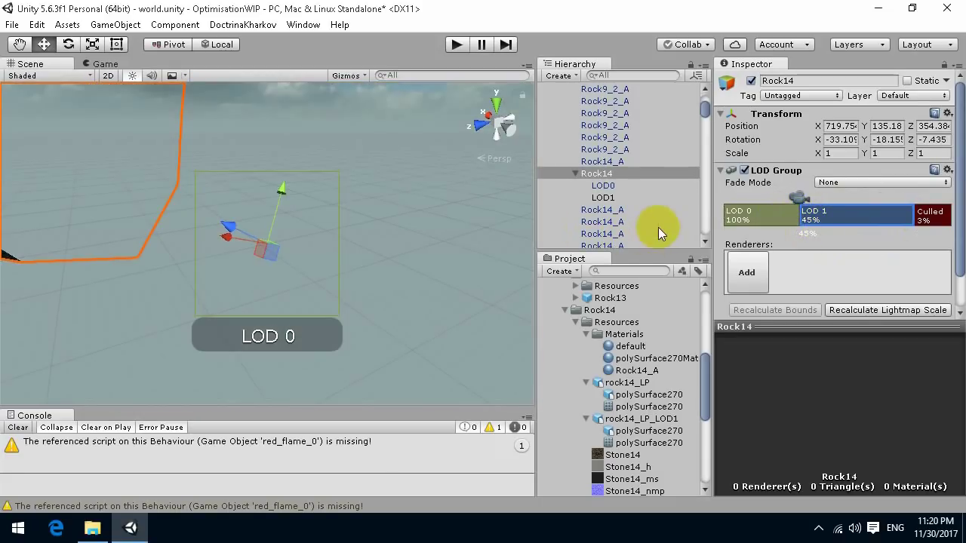
Step: Bring the cliff back into view in the scene and reselect its Rock14 parent object
{"action": "left_click", "coordinate": [606, 188]}
{"action": "key", "text": "w"}
{"action": "right_click_drag", "start_coordinate": [433, 246], "coordinate": [375, 254]}
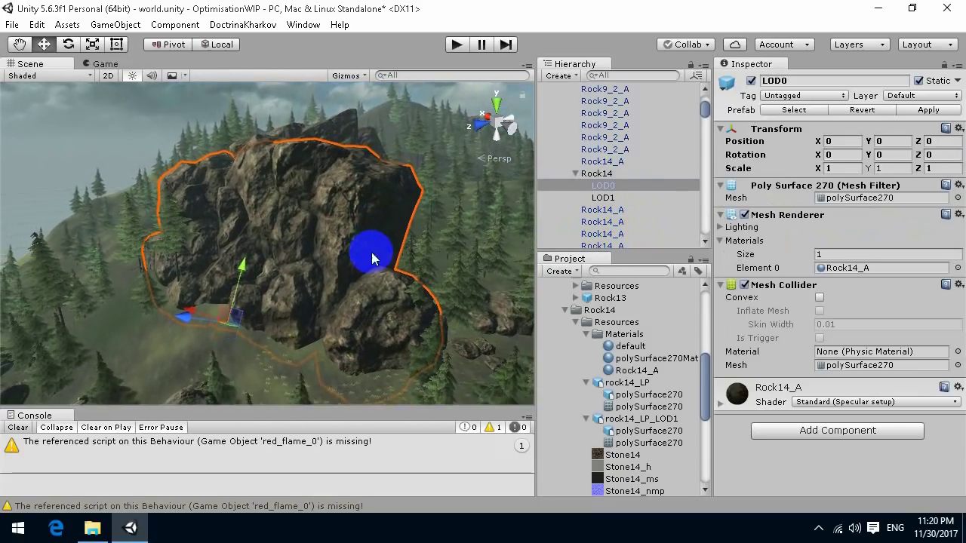
{"action": "left_click", "coordinate": [601, 176]}
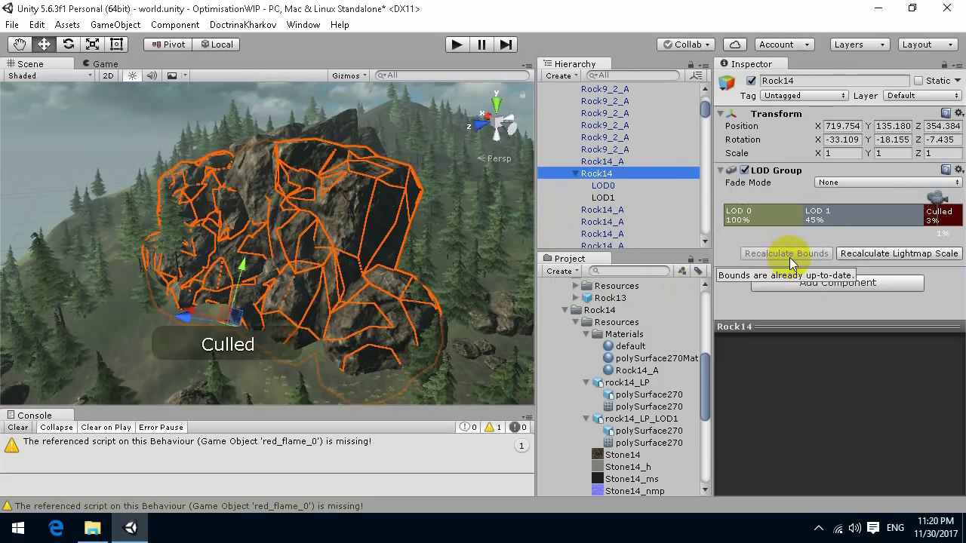
Step: Assign the LOD0 child object as the renderer for the LOD 0 level of Rock14's LOD Group
{"action": "left_click", "coordinate": [938, 224]}
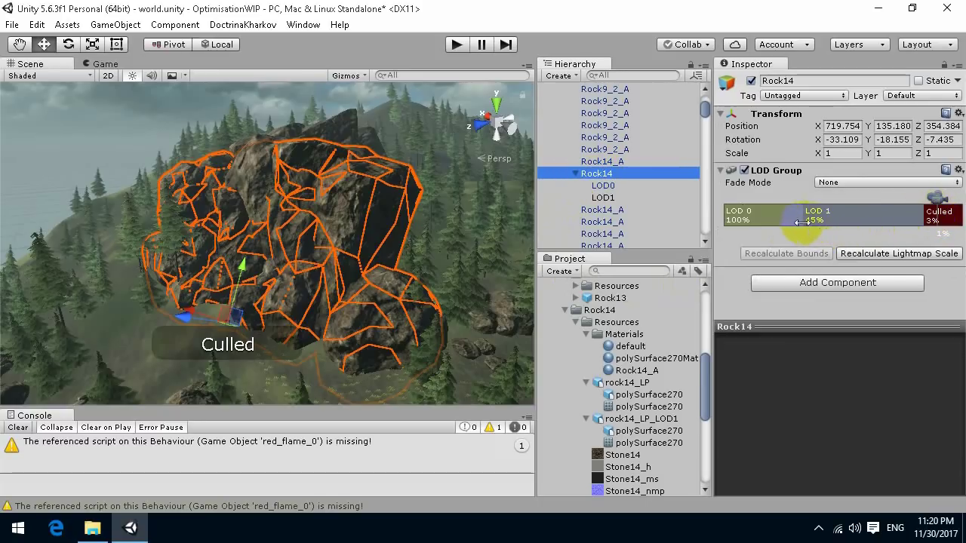
{"action": "left_click", "coordinate": [758, 219]}
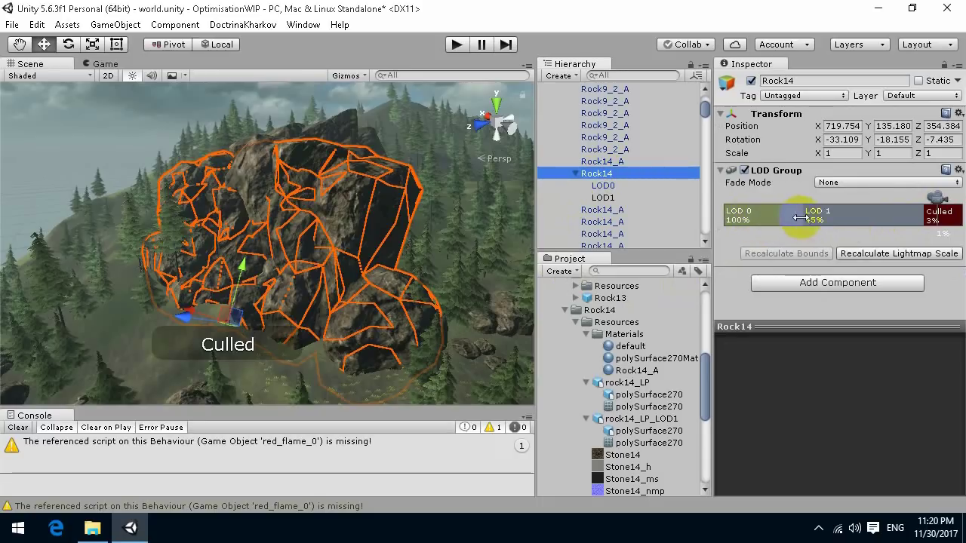
{"action": "left_click", "coordinate": [745, 217]}
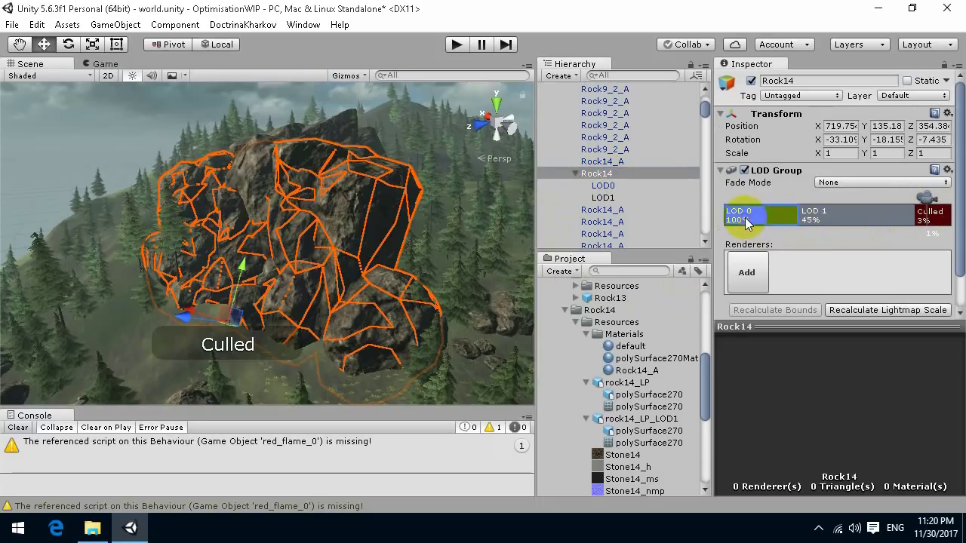
{"action": "left_click_drag", "start_coordinate": [937, 198], "coordinate": [662, 198]}
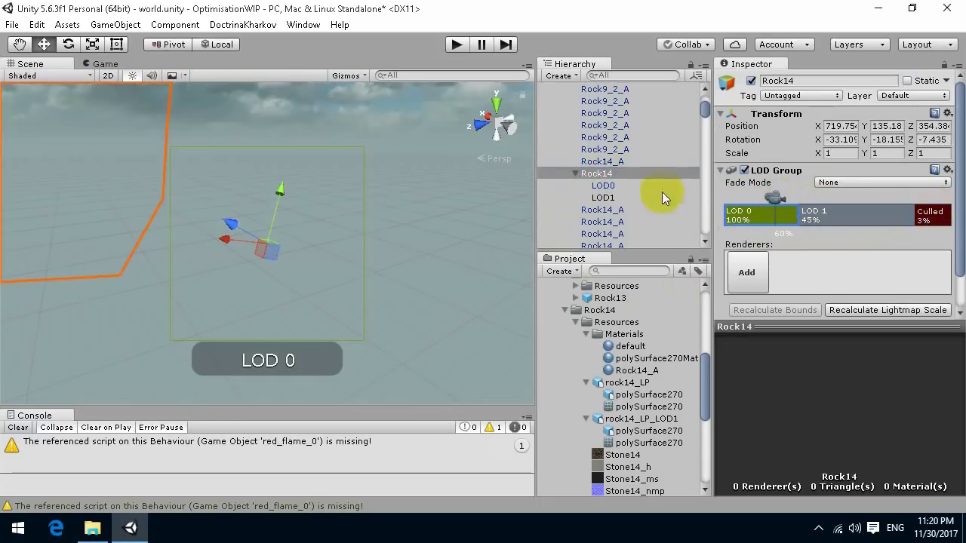
{"action": "mouse_move", "coordinate": [599, 181]}
{"action": "left_mouse_down"}
{"action": "mouse_move", "coordinate": [725, 254]}
{"action": "mouse_move", "coordinate": [739, 284]}
{"action": "left_mouse_up"}
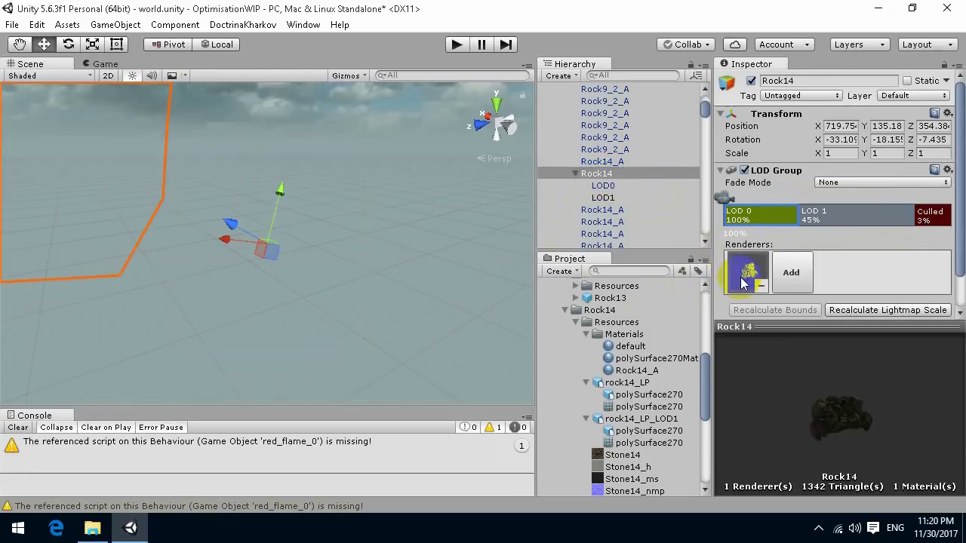
Step: Assign the LOD1 child object as the renderer for the LOD 1 level and preview the switch between levels
{"action": "left_click_drag", "start_coordinate": [722, 199], "coordinate": [819, 208]}
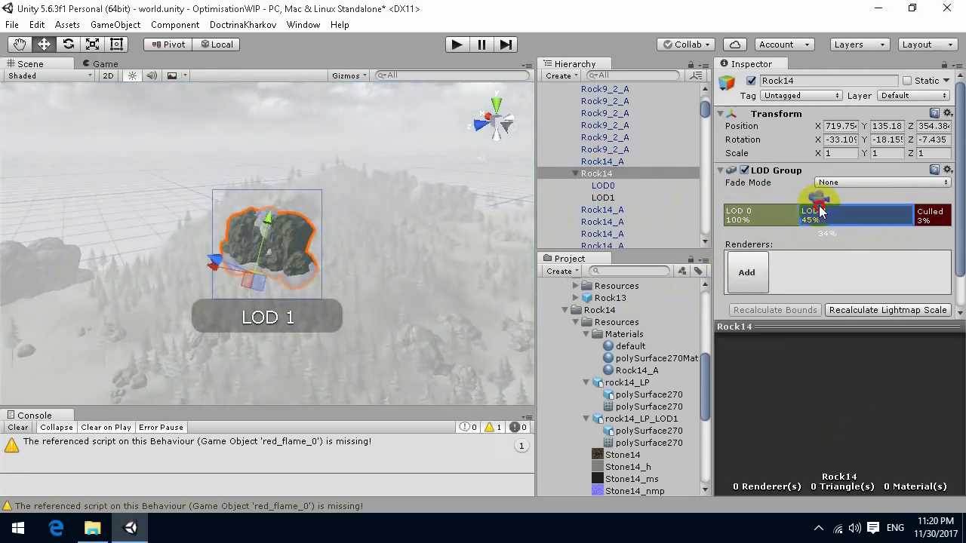
{"action": "left_click_drag", "start_coordinate": [606, 205], "coordinate": [747, 275]}
{"action": "mouse_move", "coordinate": [819, 198]}
{"action": "left_mouse_down"}
{"action": "mouse_move", "coordinate": [927, 209]}
{"action": "mouse_move", "coordinate": [911, 213]}
{"action": "mouse_move", "coordinate": [931, 205]}
{"action": "mouse_move", "coordinate": [761, 211]}
{"action": "left_mouse_up"}
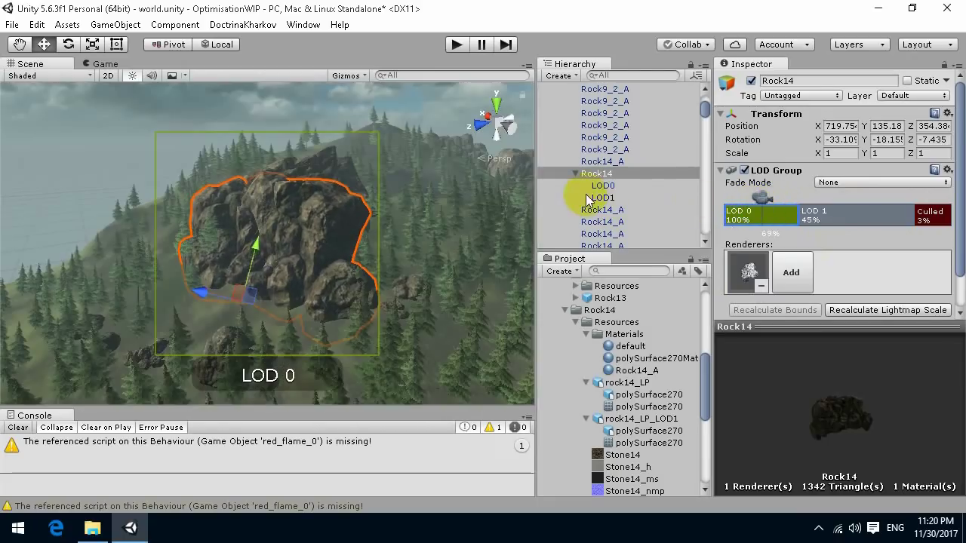
Step: Inspect the LOD0 and LOD1 child objects and return to their Rock14 parent
{"action": "left_click", "coordinate": [607, 198]}
{"action": "left_click", "coordinate": [606, 186]}
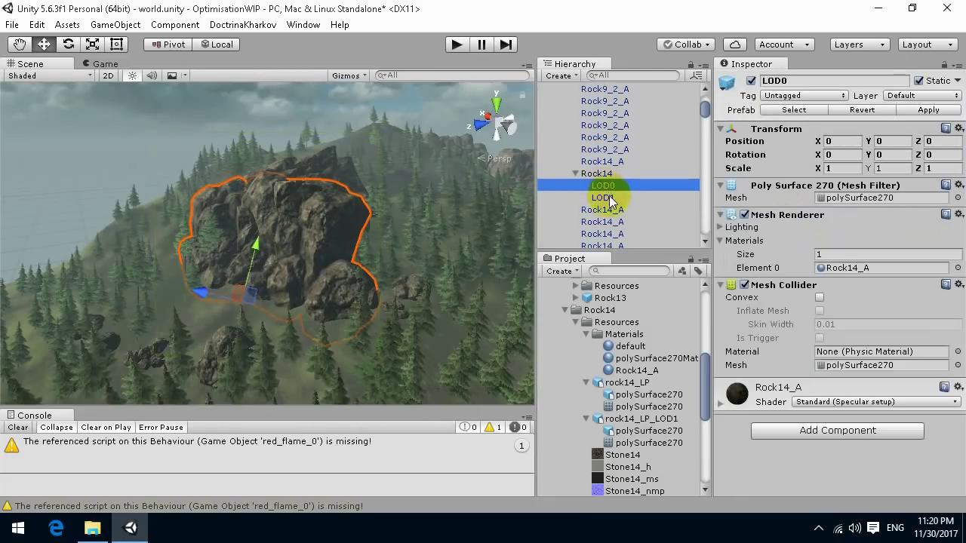
{"action": "left_click", "coordinate": [607, 198]}
{"action": "left_click", "coordinate": [606, 185]}
{"action": "left_click", "coordinate": [596, 173]}
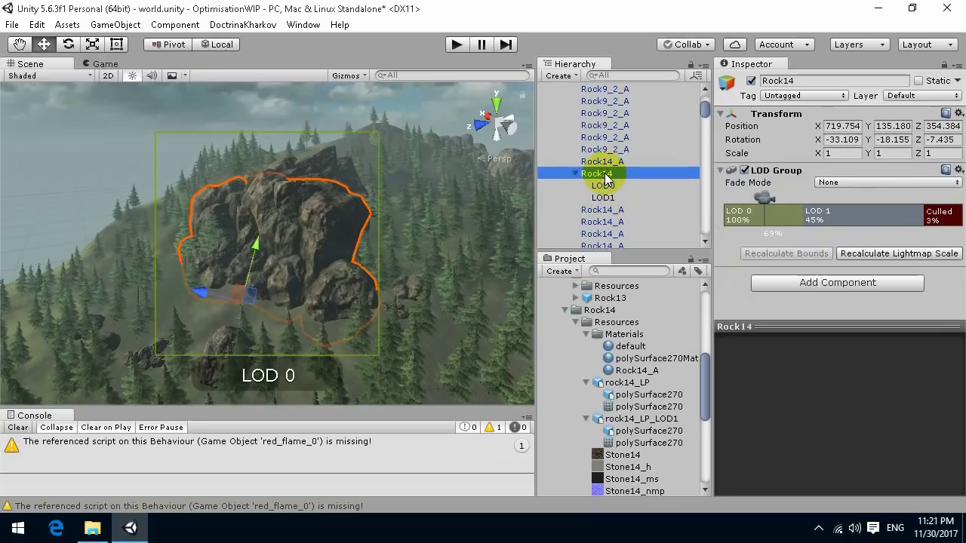
Step: Set Rock14's LOD 1 threshold to 35% and check the level switching at different viewing distances
{"action": "scroll", "coordinate": [301, 242], "scroll_direction": "up", "scroll_amount": 2}
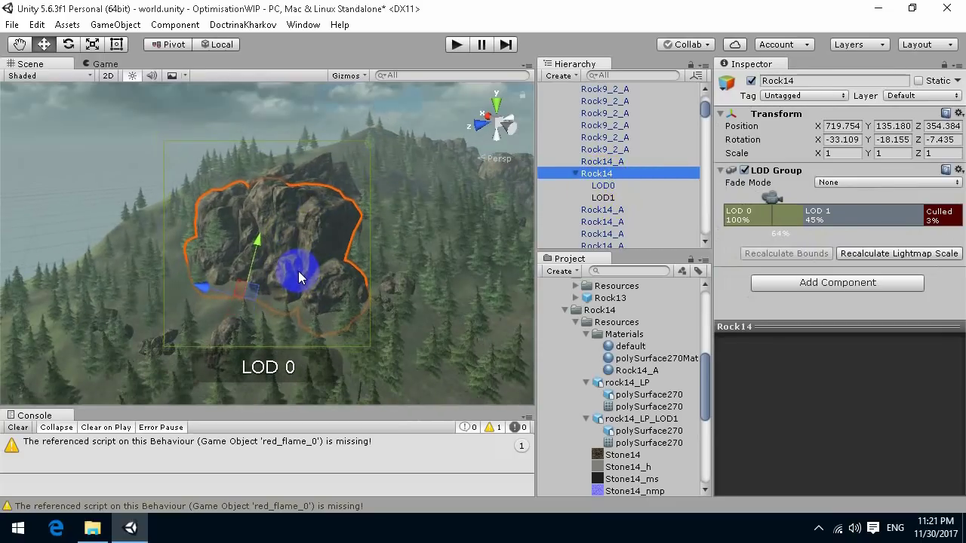
{"action": "scroll", "coordinate": [325, 280], "scroll_direction": "down", "scroll_amount": 3}
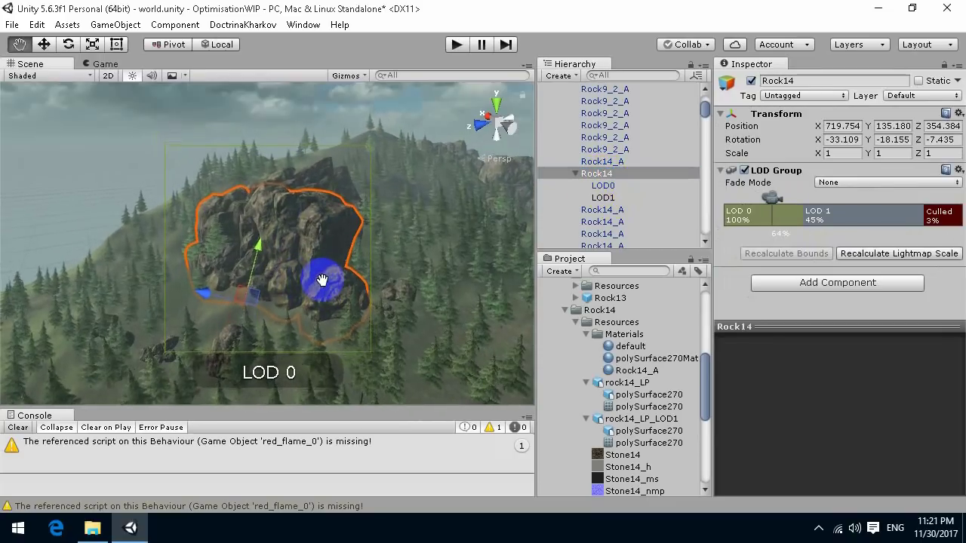
{"action": "scroll", "coordinate": [321, 289], "scroll_direction": "down", "scroll_amount": 1}
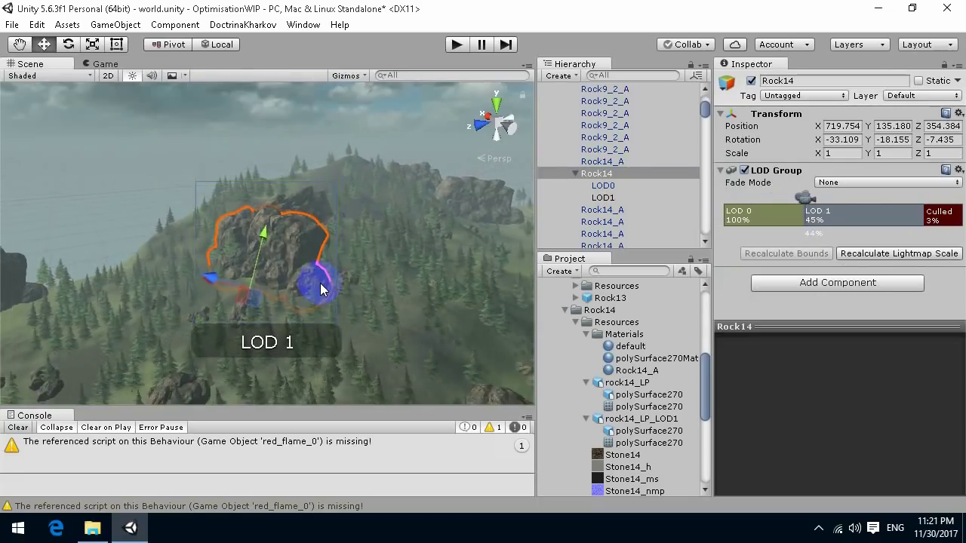
{"action": "scroll", "coordinate": [325, 288], "scroll_direction": "down", "scroll_amount": 2}
{"action": "left_click", "coordinate": [828, 216]}
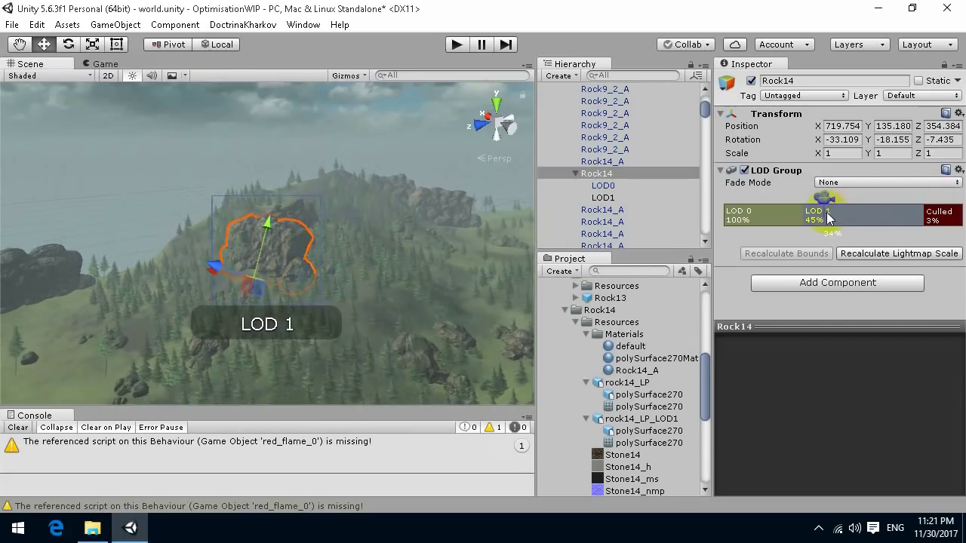
{"action": "left_click_drag", "start_coordinate": [808, 221], "coordinate": [821, 216]}
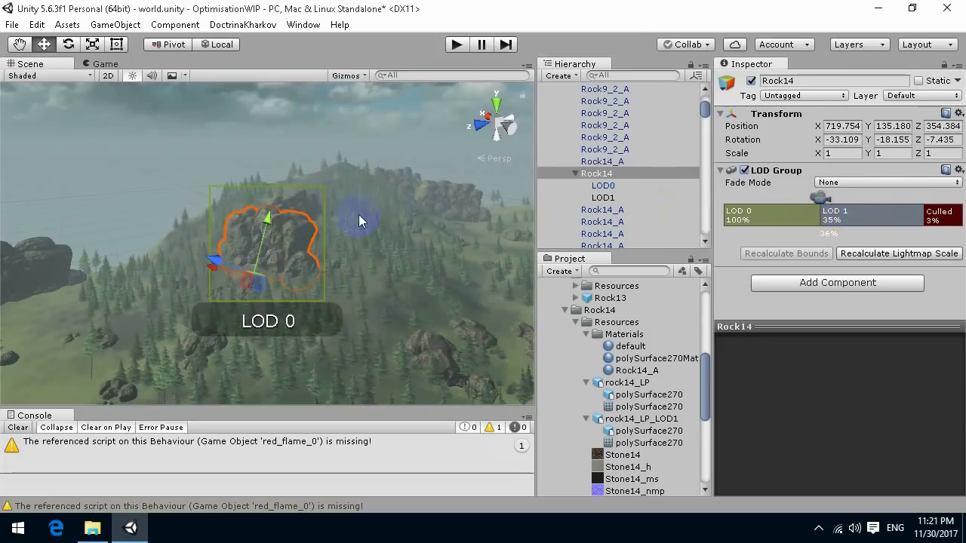
{"action": "left_click", "coordinate": [595, 175]}
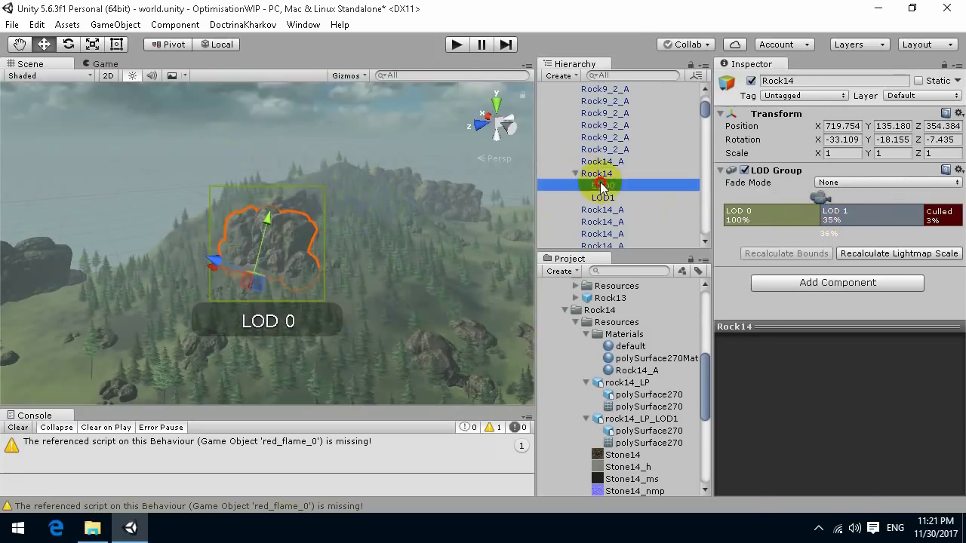
{"action": "scroll", "coordinate": [261, 237], "scroll_direction": "down", "scroll_amount": 3}
{"action": "scroll", "coordinate": [261, 240], "scroll_direction": "up", "scroll_amount": 2}
{"action": "scroll", "coordinate": [260, 240], "scroll_direction": "down", "scroll_amount": 2}
{"action": "scroll", "coordinate": [260, 240], "scroll_direction": "up", "scroll_amount": 2}
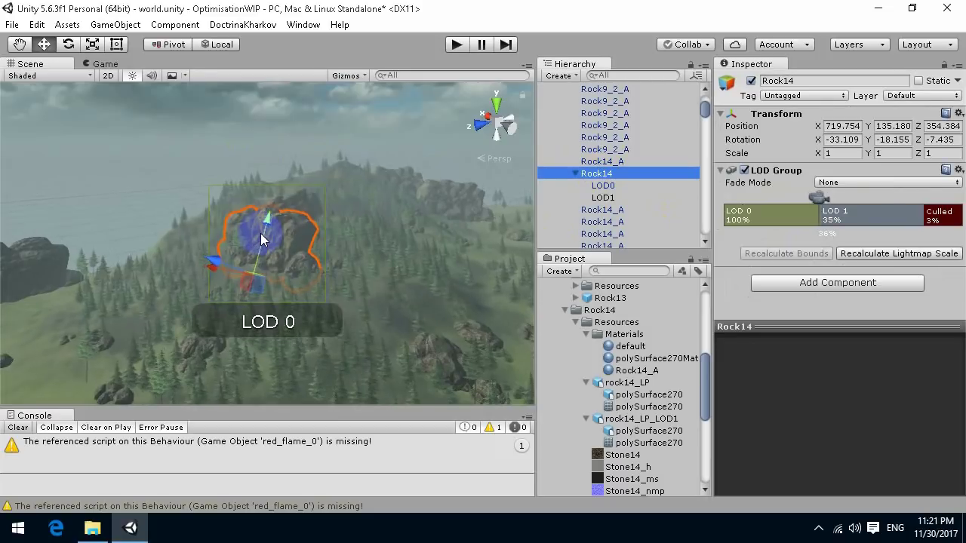
Step: Rename the Rock14 parent object as Rock14Loded and save it as a prefab in the project's Rock14 folder
{"action": "left_click", "coordinate": [577, 174]}
{"action": "left_click", "coordinate": [830, 81]}
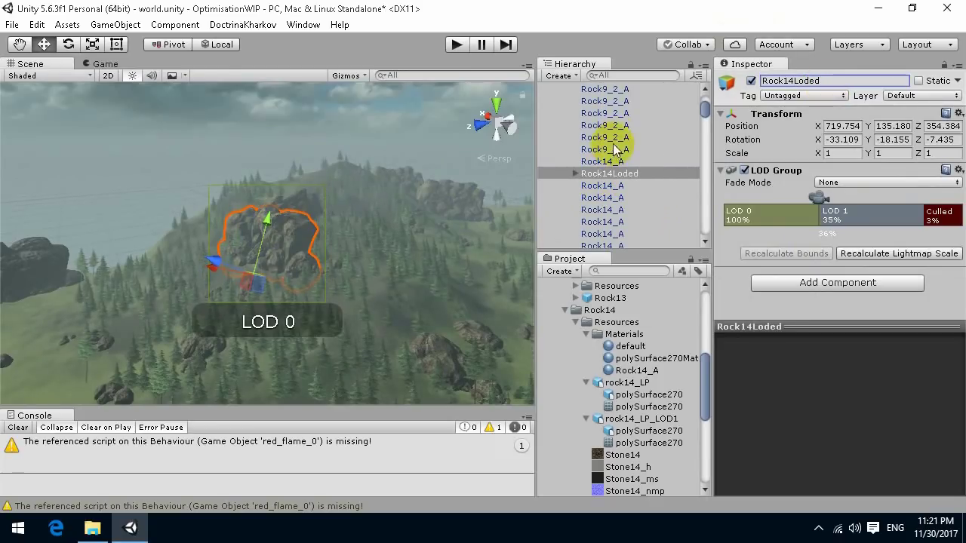
{"action": "left_click", "coordinate": [566, 310]}
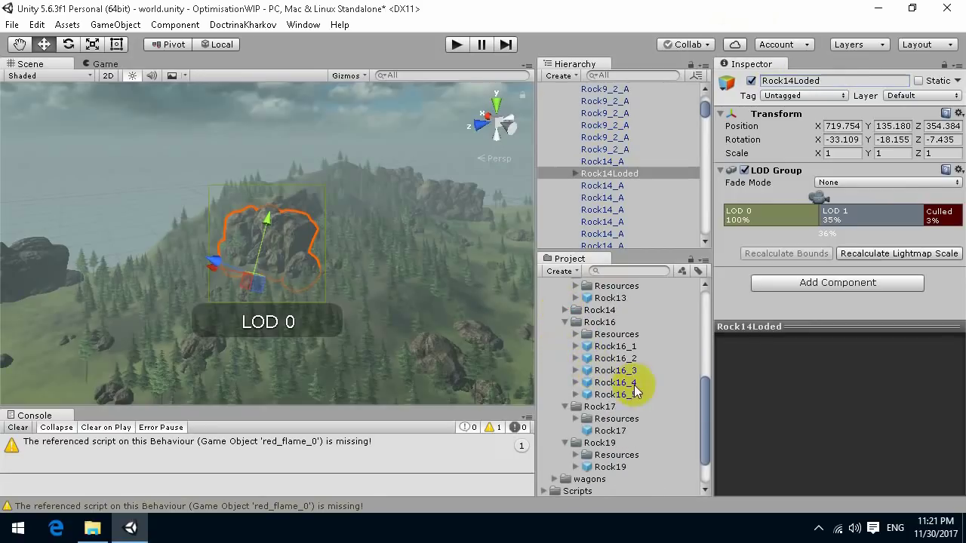
{"action": "scroll", "coordinate": [632, 387], "scroll_direction": "up", "scroll_amount": 6}
{"action": "scroll", "coordinate": [638, 383], "scroll_direction": "down", "scroll_amount": 4}
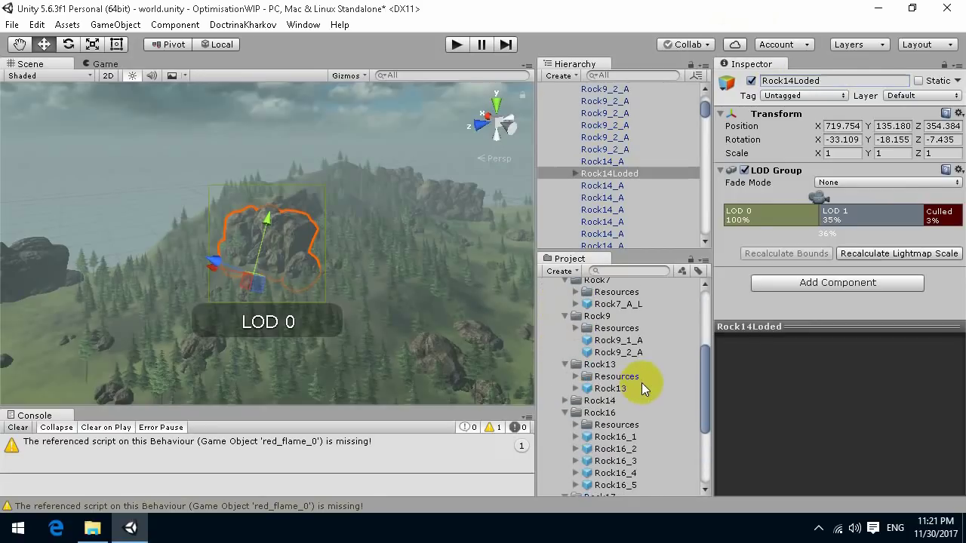
{"action": "scroll", "coordinate": [650, 377], "scroll_direction": "down", "scroll_amount": 4}
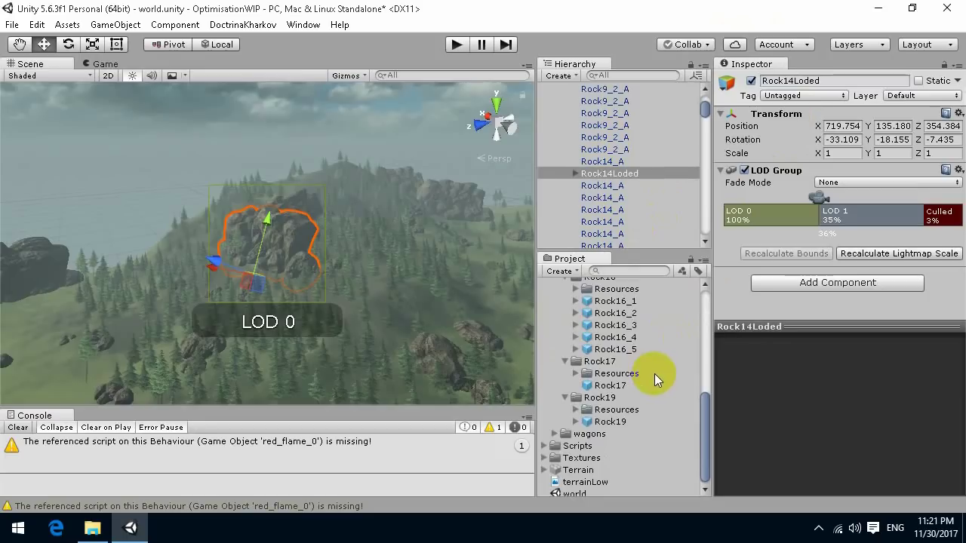
{"action": "scroll", "coordinate": [654, 374], "scroll_direction": "up", "scroll_amount": 4}
{"action": "left_click", "coordinate": [565, 400]}
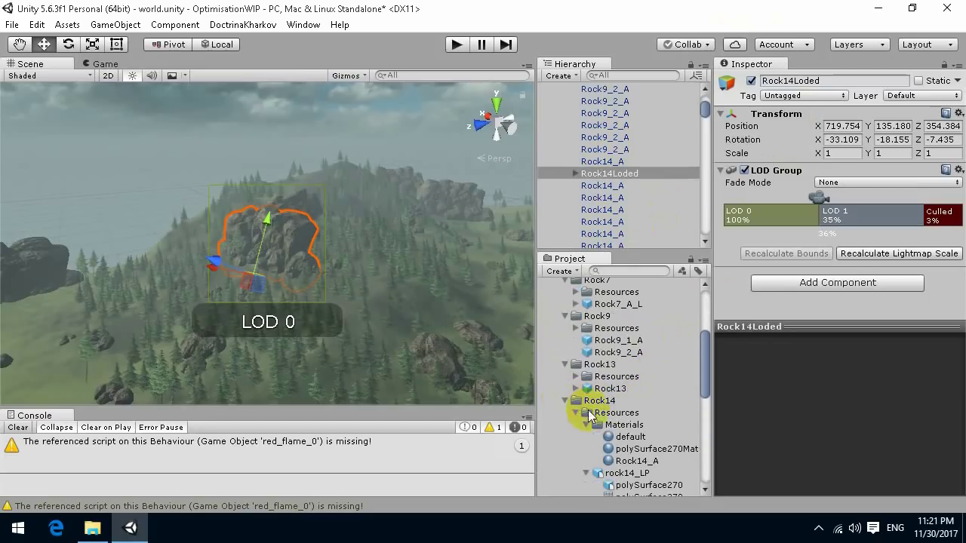
{"action": "left_click", "coordinate": [577, 413]}
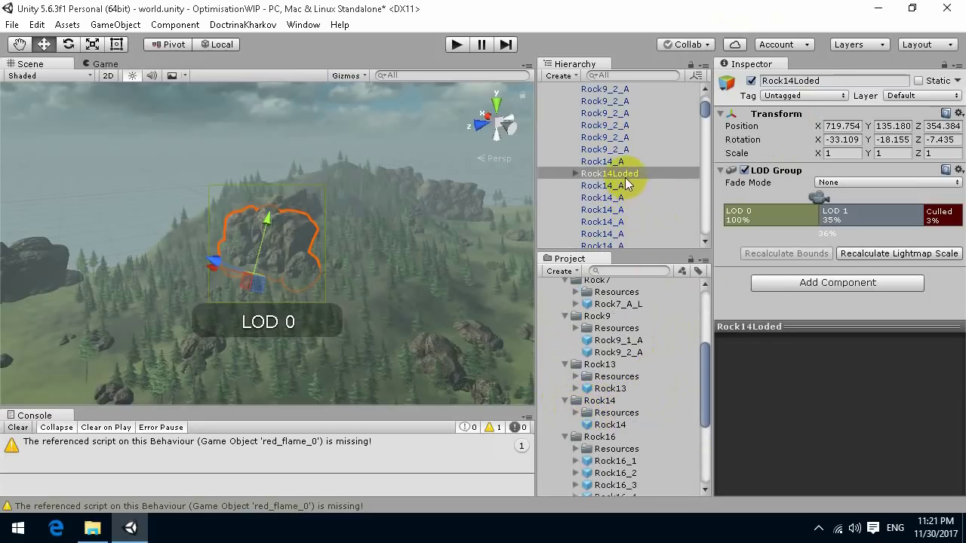
{"action": "left_click_drag", "start_coordinate": [623, 177], "coordinate": [641, 434]}
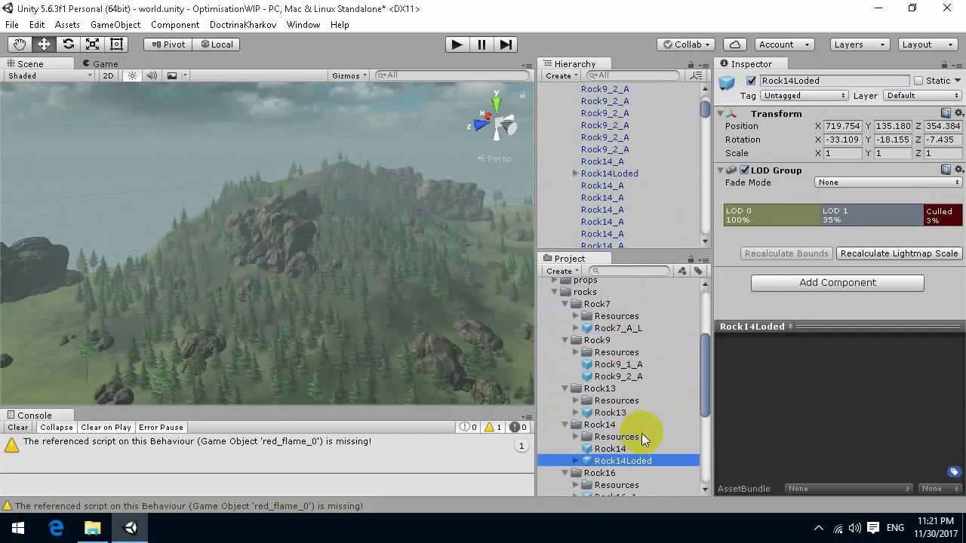
Step: Examine the Rock14Loded cliff in the scene and look over the other rocks around it
{"action": "scroll", "coordinate": [355, 269], "scroll_direction": "up", "scroll_amount": 5}
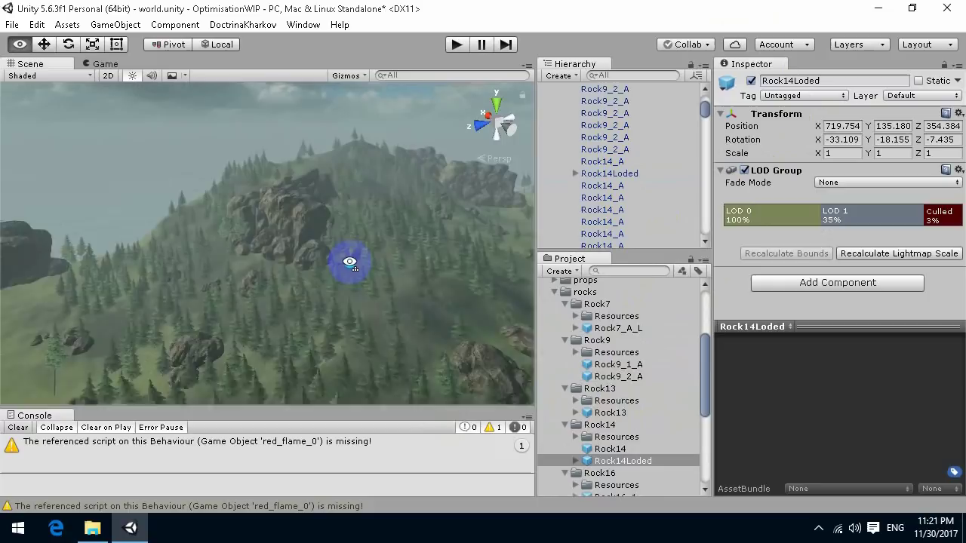
{"action": "left_click", "coordinate": [301, 226]}
{"action": "key", "text": "f"}
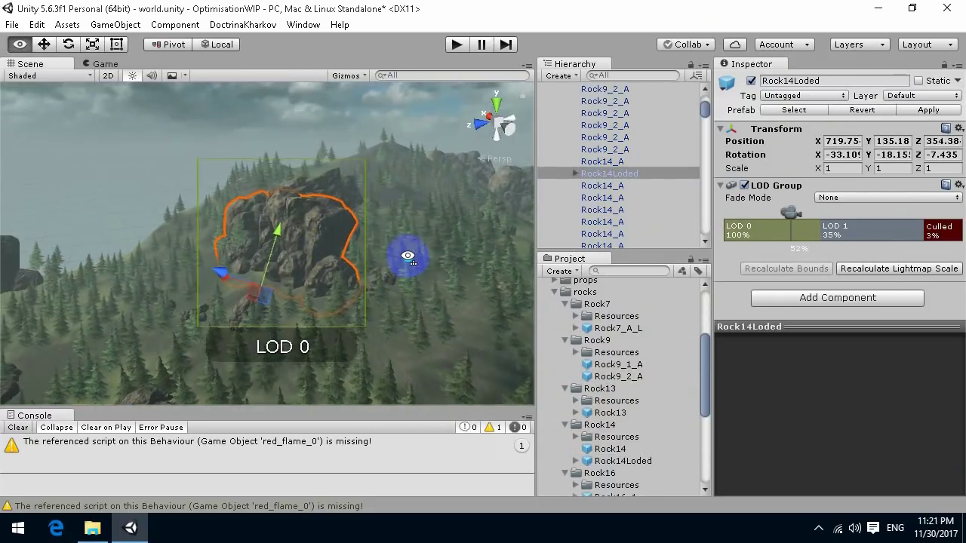
{"action": "right_click_drag", "start_coordinate": [407, 256], "coordinate": [509, 243]}
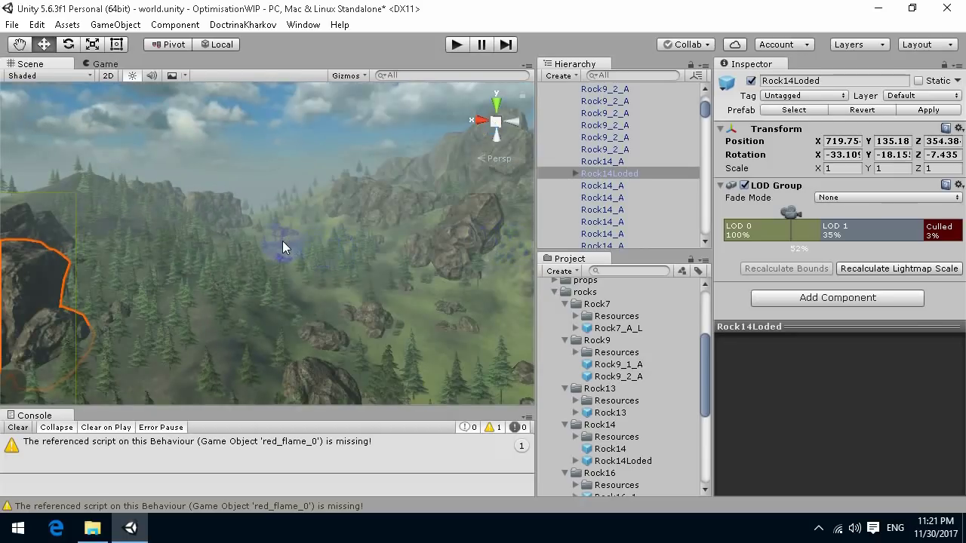
{"action": "right_click_drag", "start_coordinate": [282, 240], "coordinate": [380, 266]}
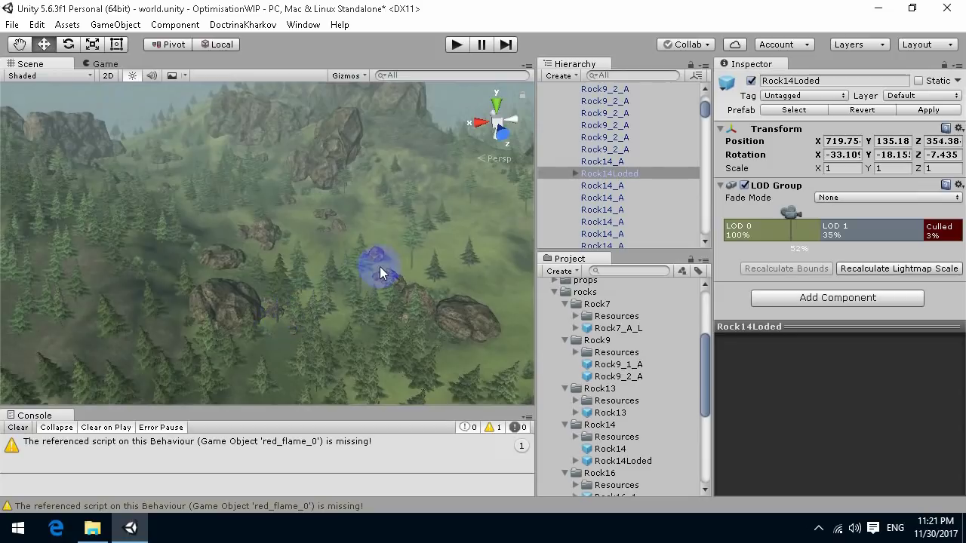
Step: Examine the Rock9_1_A prefab's mesh, material and collider settings alongside the rocks in the scene
{"action": "left_click", "coordinate": [613, 367]}
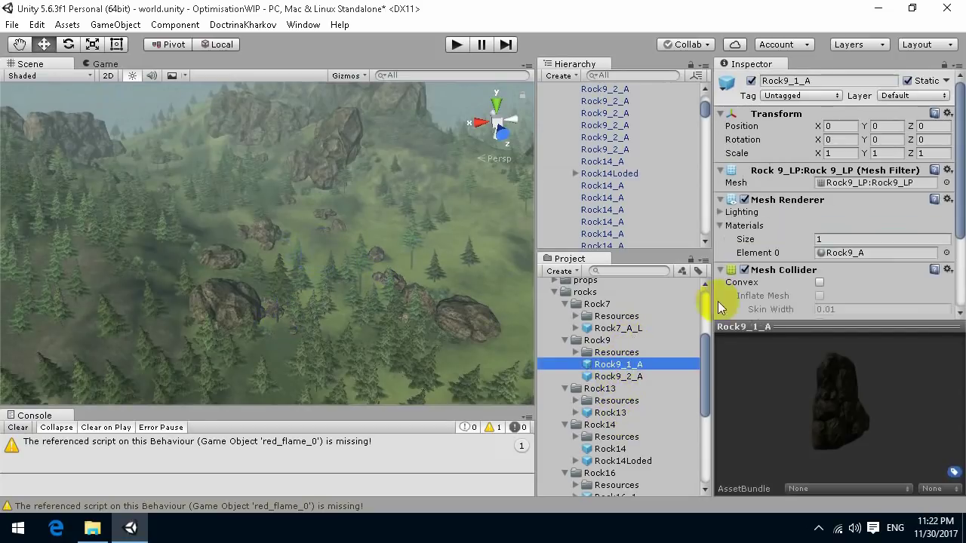
{"action": "scroll", "coordinate": [820, 209], "scroll_direction": "down", "scroll_amount": 4}
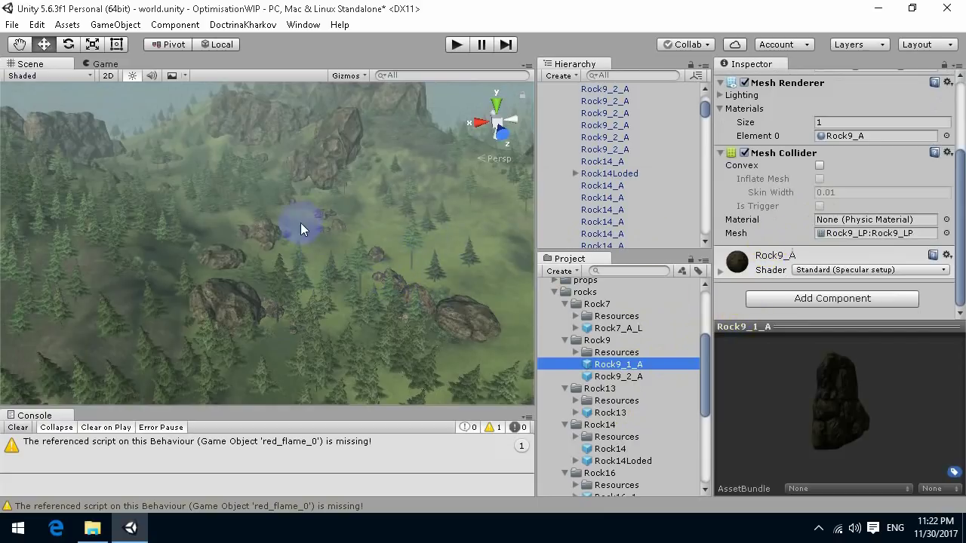
{"action": "right_click_drag", "start_coordinate": [383, 252], "coordinate": [307, 227]}
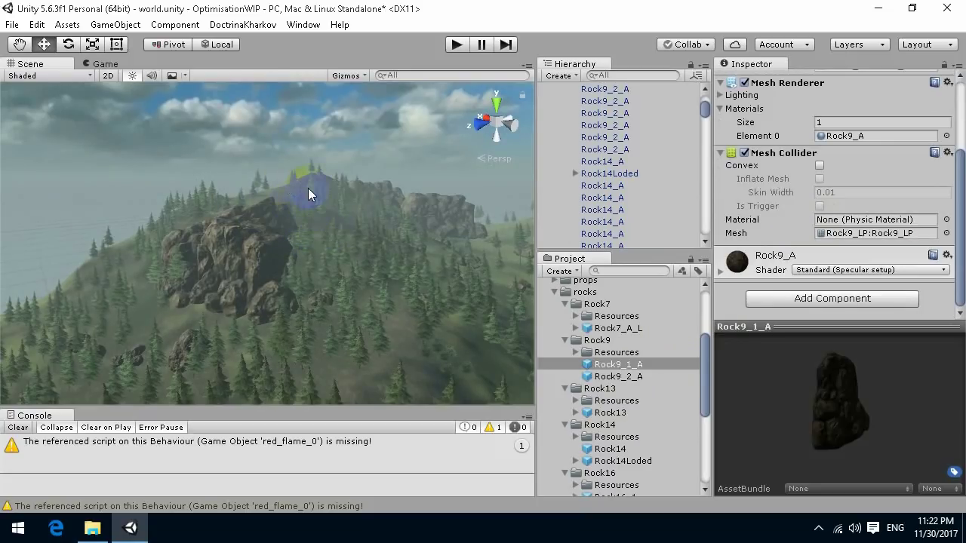
{"action": "right_click_drag", "start_coordinate": [307, 188], "coordinate": [422, 256]}
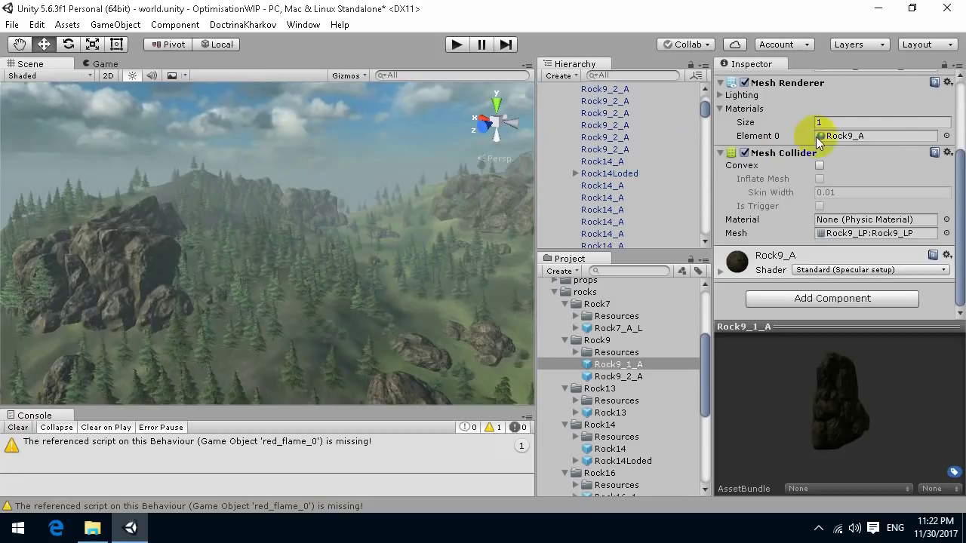
{"action": "scroll", "coordinate": [822, 136], "scroll_direction": "up", "scroll_amount": 3}
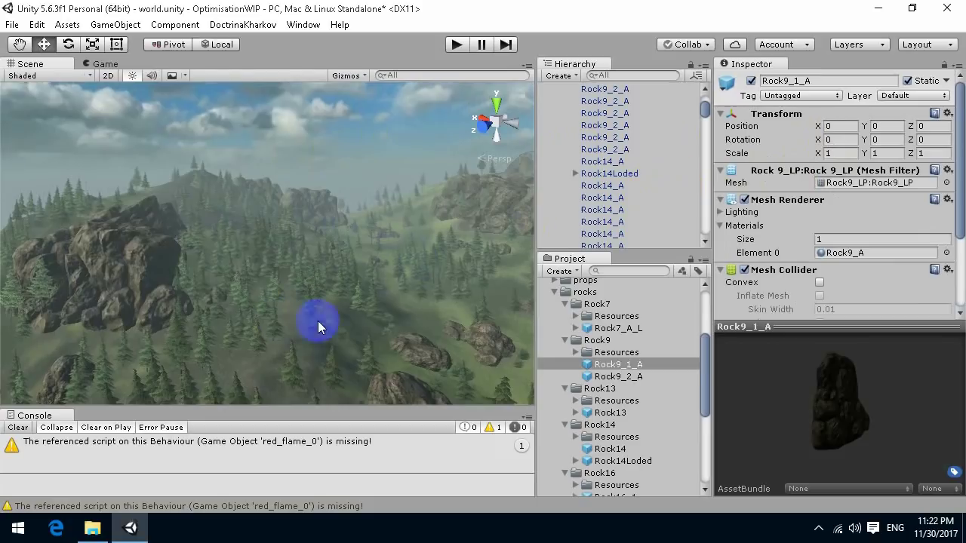
Step: Select the whole run of Rock14_A cliffs together with Rock14Loded in the rocks group, looking through the remaining rocks for other copies
{"action": "right_click_drag", "start_coordinate": [366, 262], "coordinate": [301, 242]}
{"action": "scroll", "coordinate": [632, 168], "scroll_direction": "up", "scroll_amount": 2}
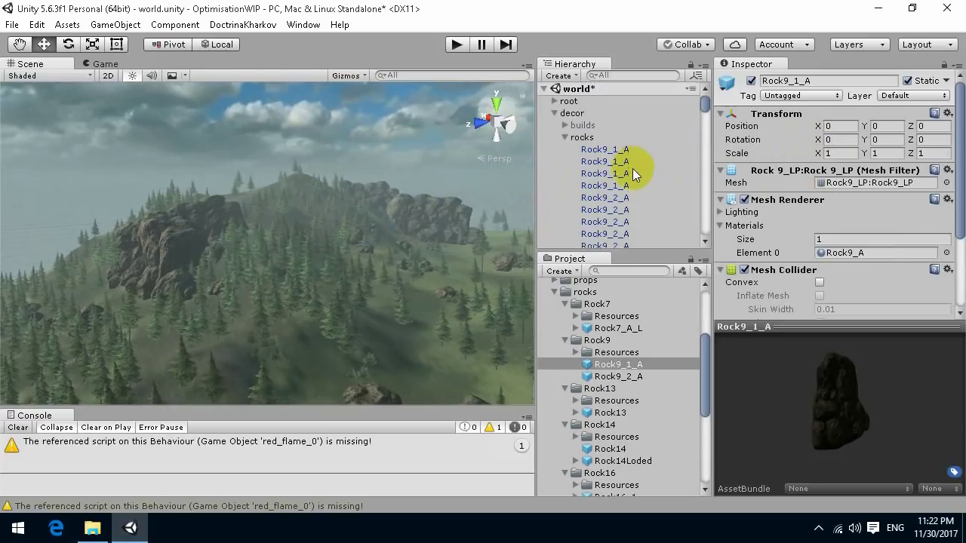
{"action": "scroll", "coordinate": [632, 169], "scroll_direction": "down", "scroll_amount": 3}
{"action": "left_click", "coordinate": [608, 141]}
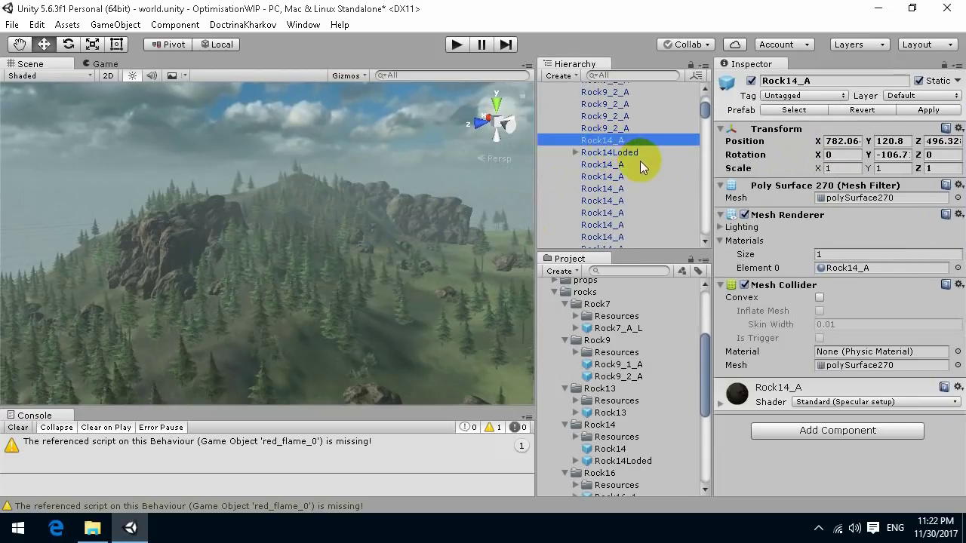
{"action": "scroll", "coordinate": [638, 176], "scroll_direction": "down", "scroll_amount": 3}
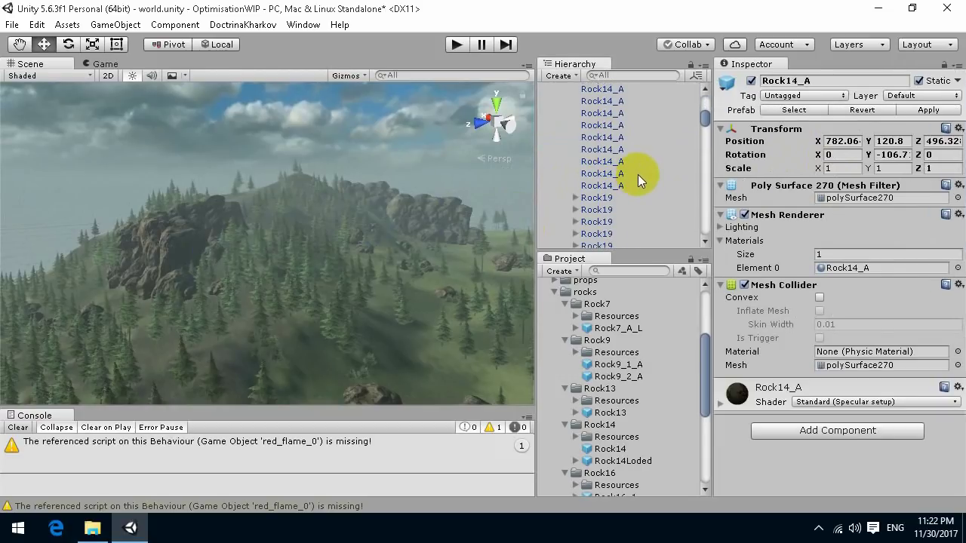
{"action": "left_click", "coordinate": [638, 176], "text": "shift"}
{"action": "scroll", "coordinate": [648, 191], "scroll_direction": "down", "scroll_amount": 3}
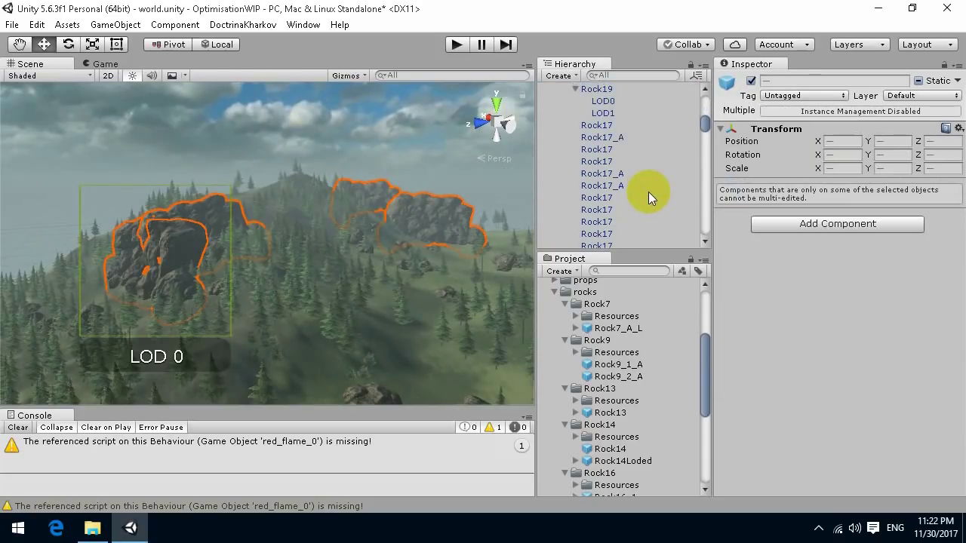
{"action": "scroll", "coordinate": [642, 187], "scroll_direction": "down", "scroll_amount": 5}
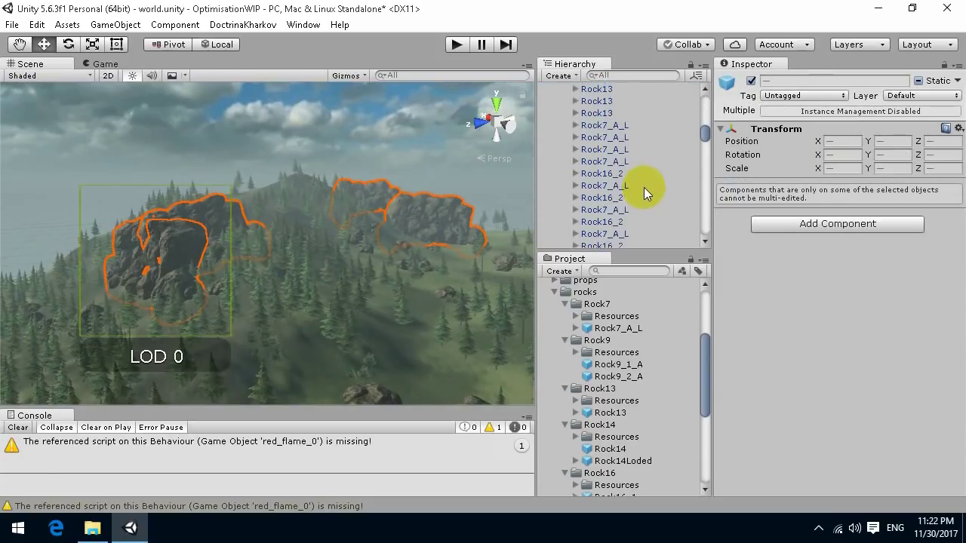
{"action": "scroll", "coordinate": [644, 185], "scroll_direction": "down", "scroll_amount": 8}
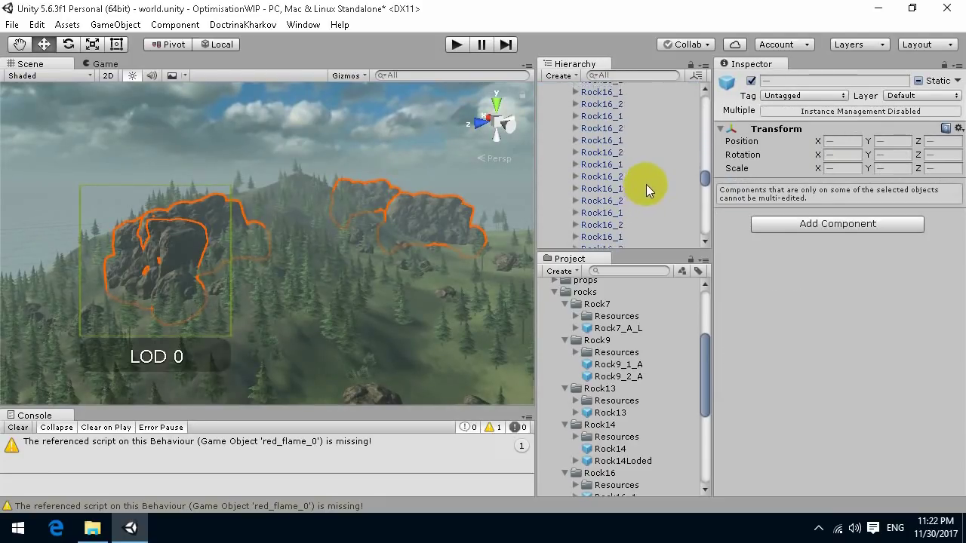
{"action": "scroll", "coordinate": [645, 184], "scroll_direction": "down", "scroll_amount": 6}
{"action": "left_click_drag", "start_coordinate": [249, 219], "coordinate": [183, 219], "text": "alt"}
{"action": "scroll", "coordinate": [656, 185], "scroll_direction": "up", "scroll_amount": 10}
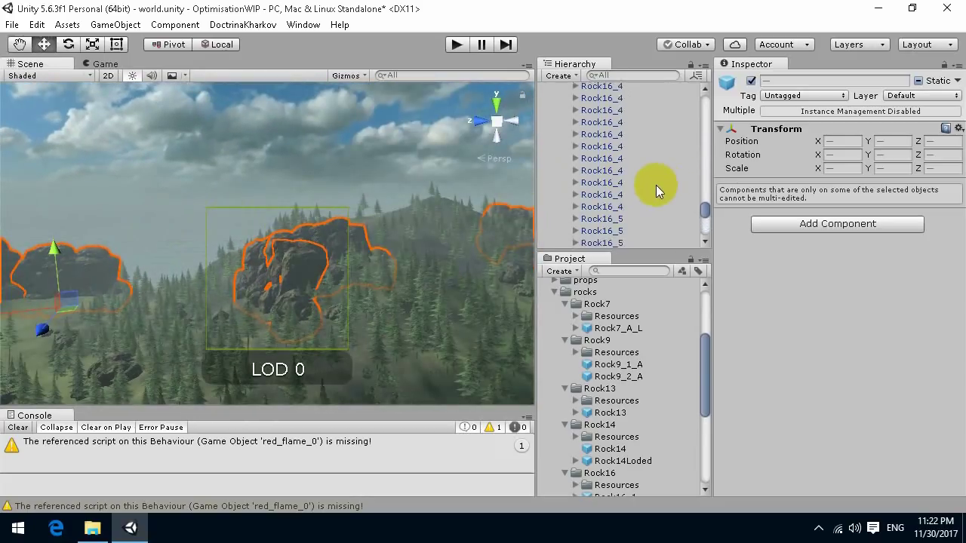
{"action": "left_click", "coordinate": [710, 132]}
{"action": "left_click_drag", "start_coordinate": [710, 133], "coordinate": [708, 115]}
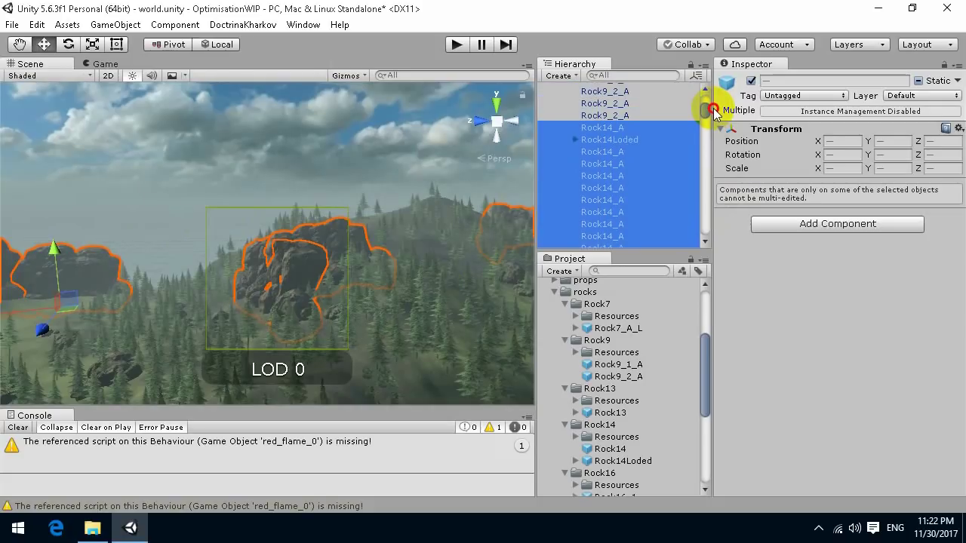
Step: Replace all the selected cliffs with the Rock14Loded prefab using the ReplaceSelected tool, and close the tool
{"action": "left_click", "coordinate": [242, 25]}
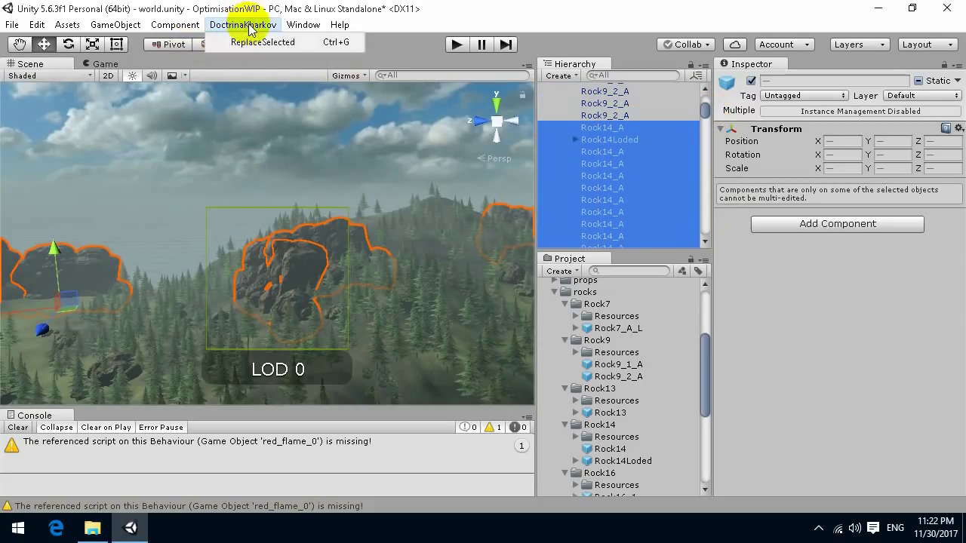
{"action": "left_click", "coordinate": [280, 43]}
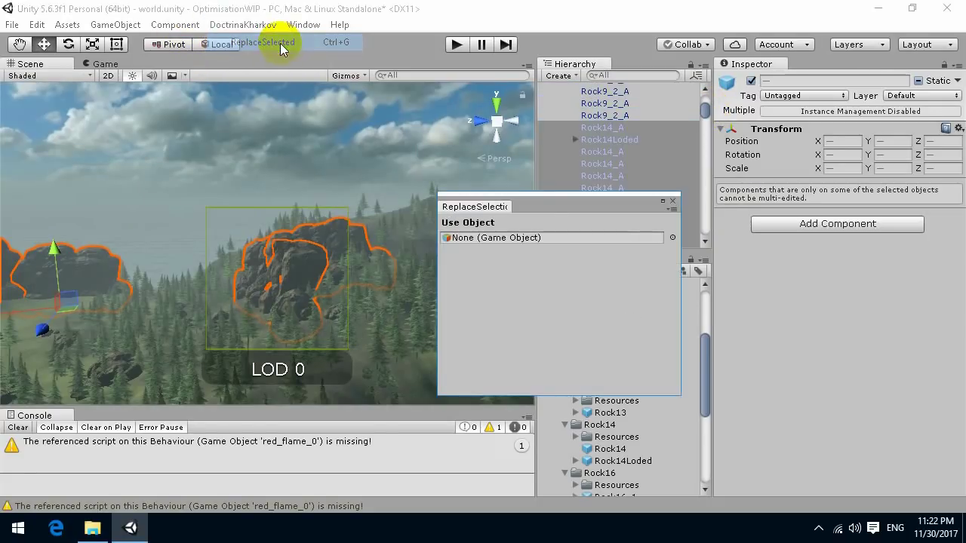
{"action": "left_click_drag", "start_coordinate": [556, 211], "coordinate": [249, 168]}
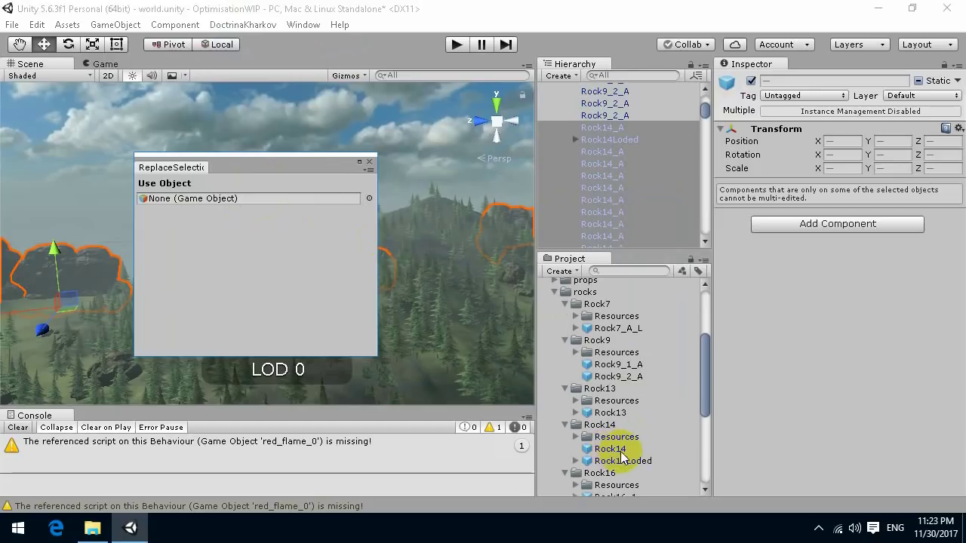
{"action": "left_click_drag", "start_coordinate": [633, 464], "coordinate": [219, 200]}
{"action": "left_click", "coordinate": [256, 214]}
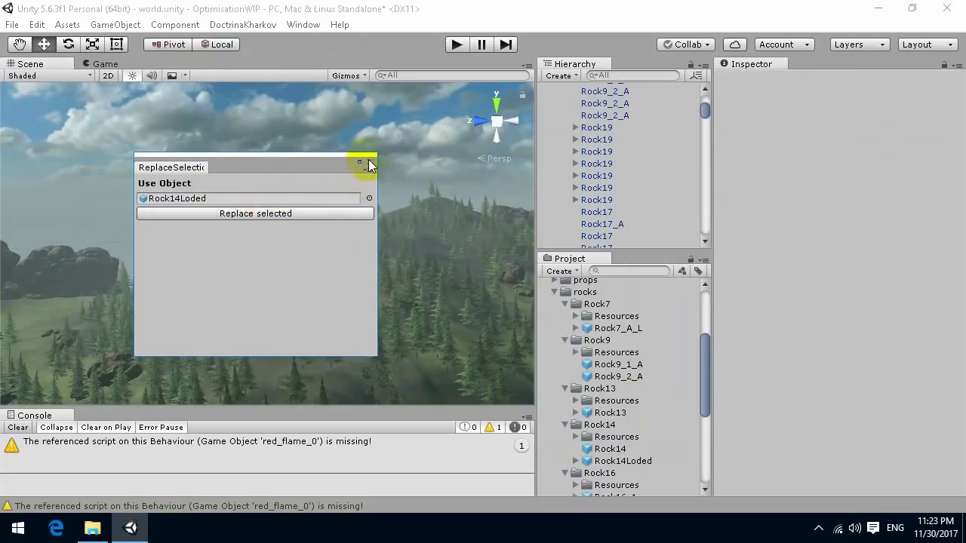
{"action": "left_click", "coordinate": [369, 166]}
Step: Locate the Rock14Loded replacements in the rocks group and examine the placement and LOD levels of several of them in the scene
{"action": "scroll", "coordinate": [581, 180], "scroll_direction": "down", "scroll_amount": 15}
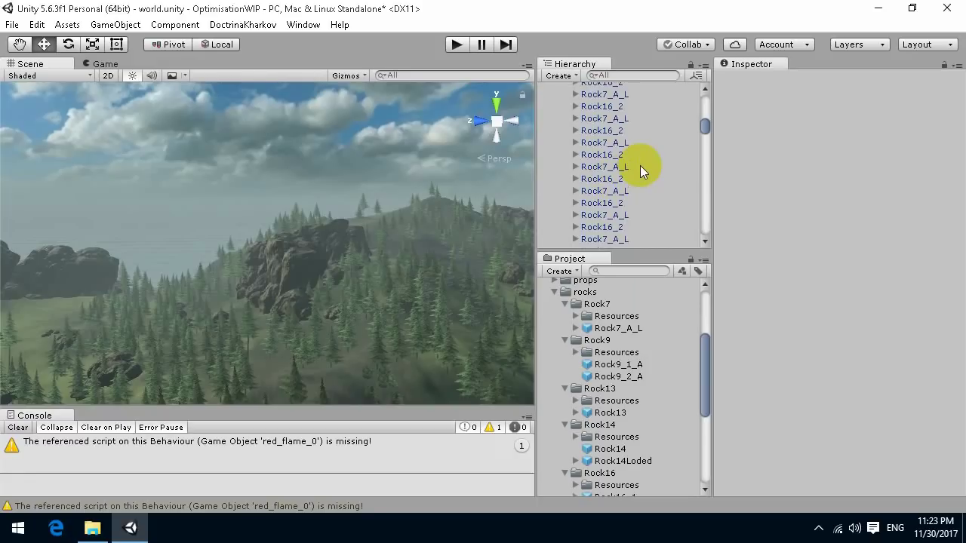
{"action": "scroll", "coordinate": [647, 155], "scroll_direction": "down", "scroll_amount": 10}
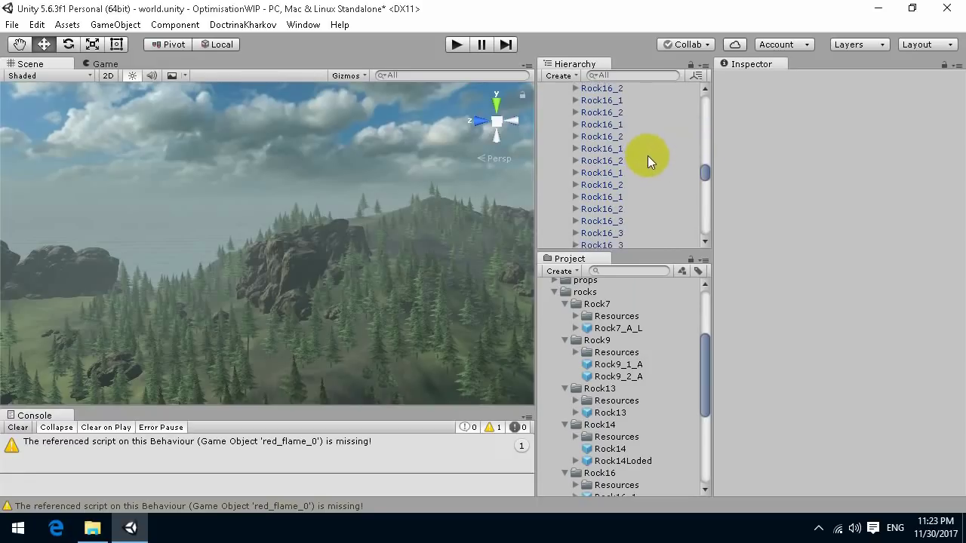
{"action": "scroll", "coordinate": [649, 150], "scroll_direction": "down", "scroll_amount": 10}
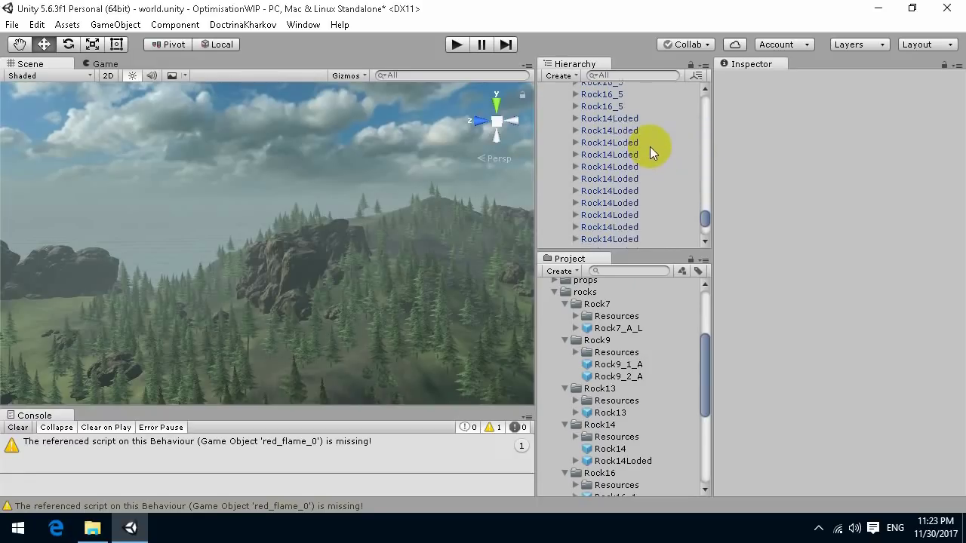
{"action": "left_click", "coordinate": [608, 151]}
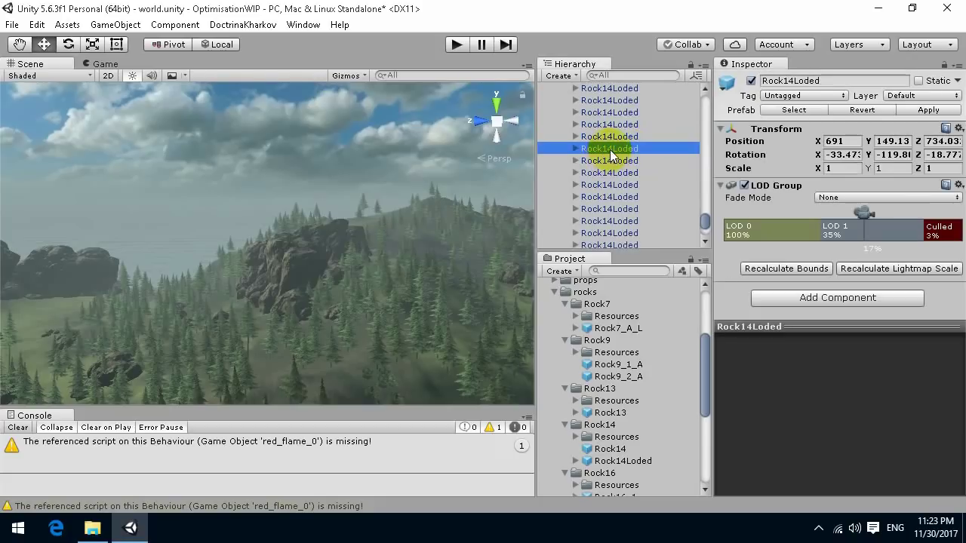
{"action": "key", "text": "f"}
{"action": "right_click_drag", "start_coordinate": [372, 240], "coordinate": [339, 162]}
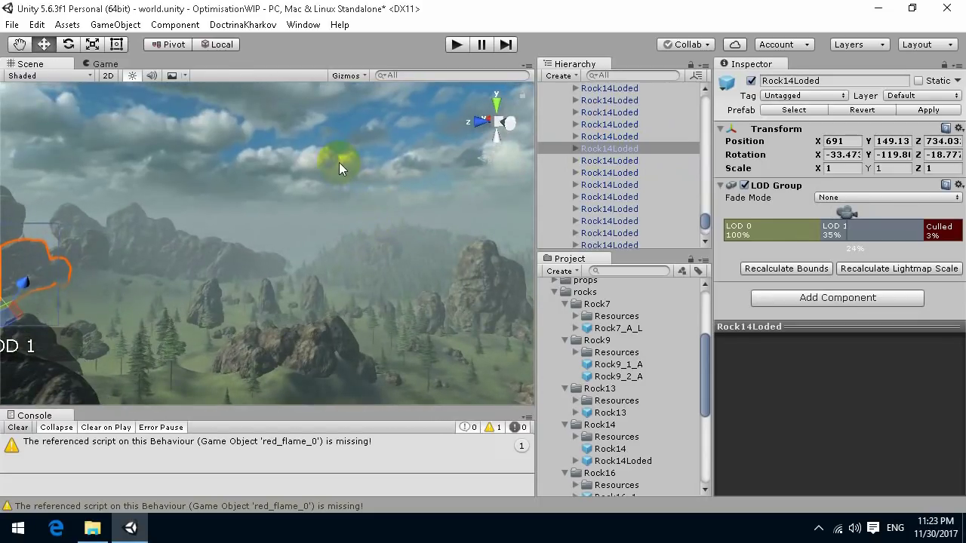
{"action": "left_click", "coordinate": [608, 182]}
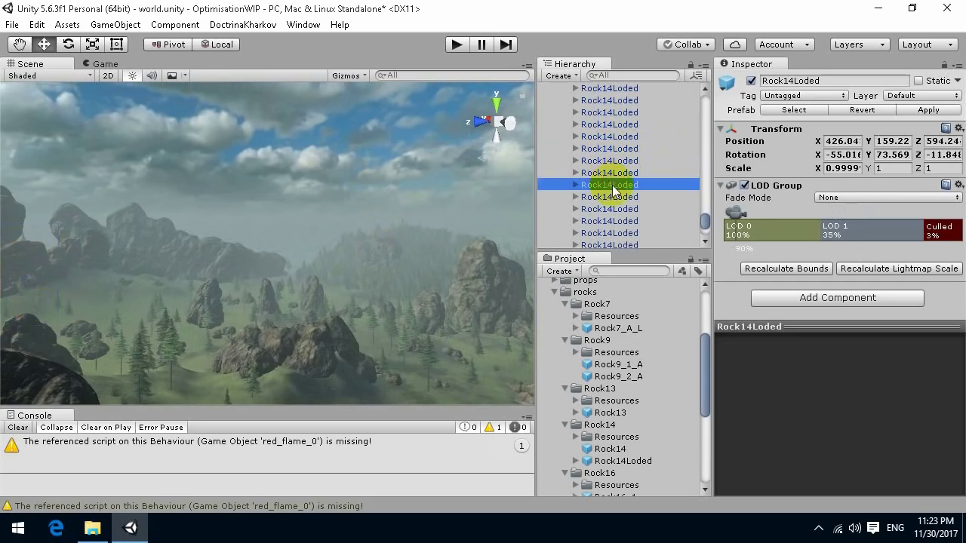
{"action": "left_click", "coordinate": [608, 197]}
{"action": "key", "text": "f"}
{"action": "right_click_drag", "start_coordinate": [355, 264], "coordinate": [179, 240]}
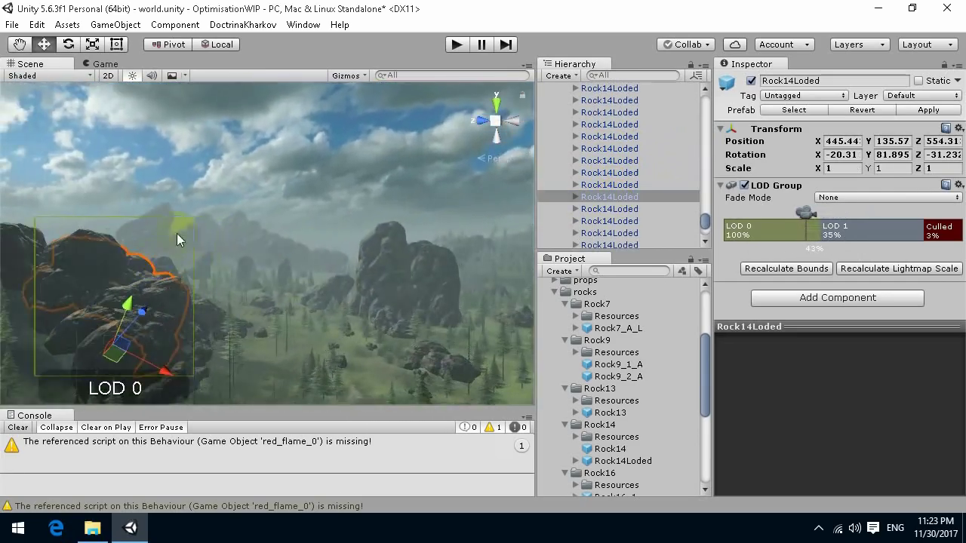
Step: View the scene through the game camera and inspect the LOD Group and LOD0 child of one Rock16_5 rock
{"action": "left_click", "coordinate": [106, 64]}
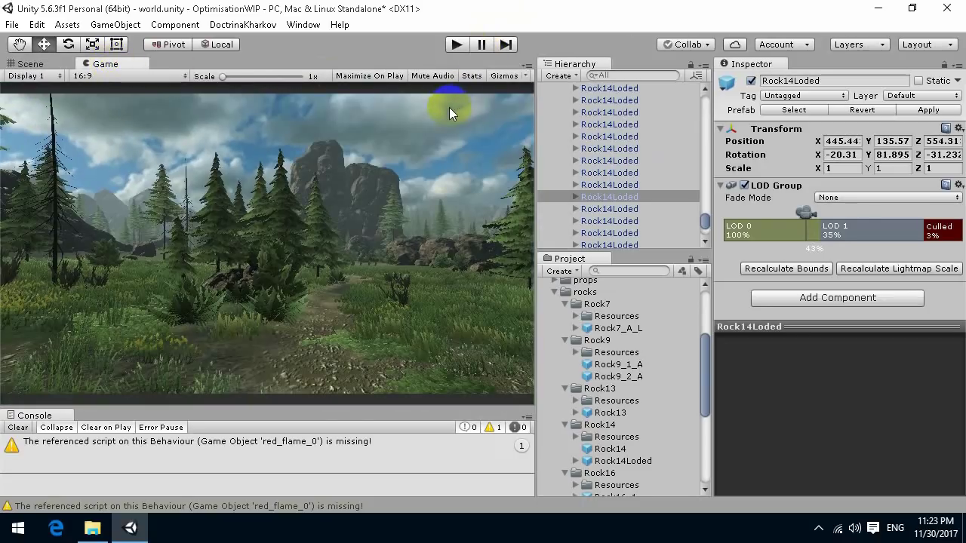
{"action": "scroll", "coordinate": [636, 135], "scroll_direction": "up", "scroll_amount": 5}
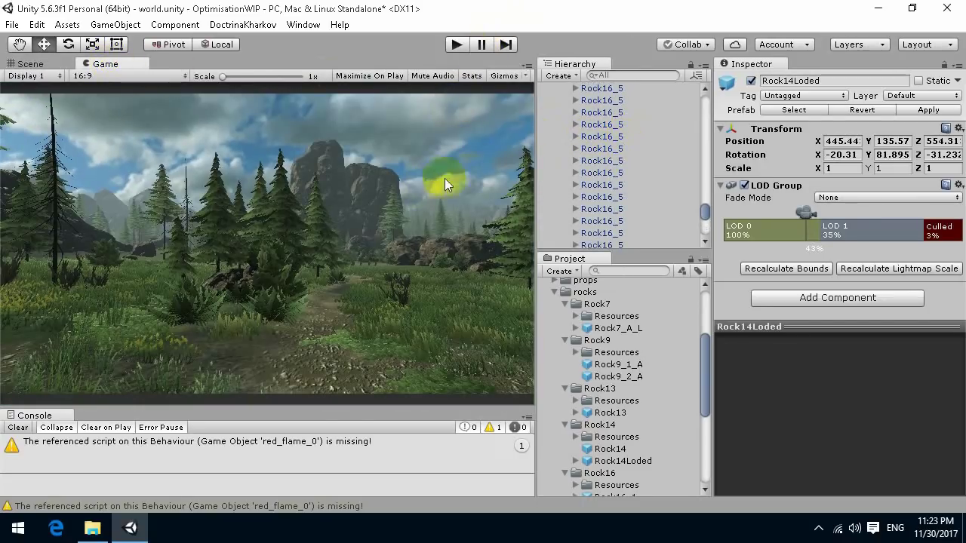
{"action": "left_click", "coordinate": [589, 148]}
{"action": "left_click", "coordinate": [576, 149]}
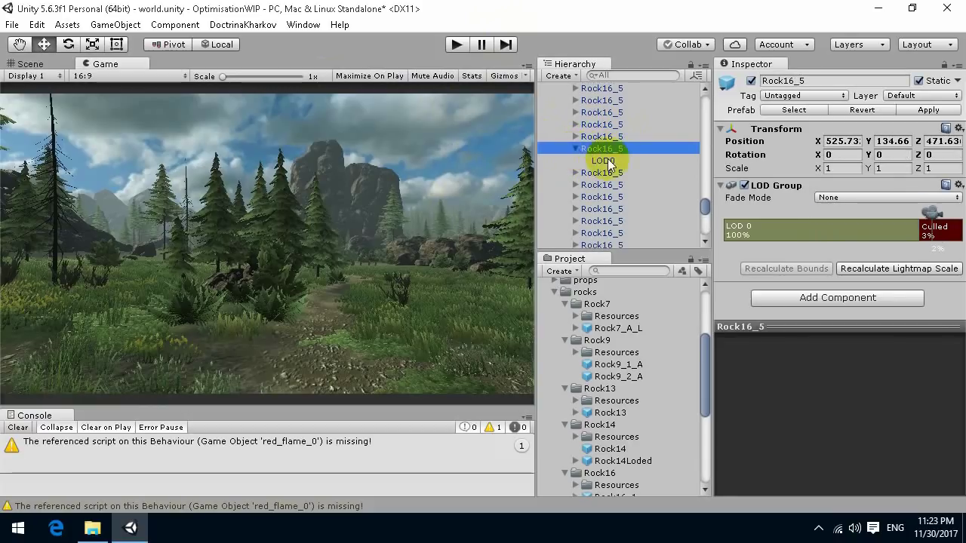
{"action": "left_click", "coordinate": [604, 162]}
{"action": "left_click", "coordinate": [581, 150]}
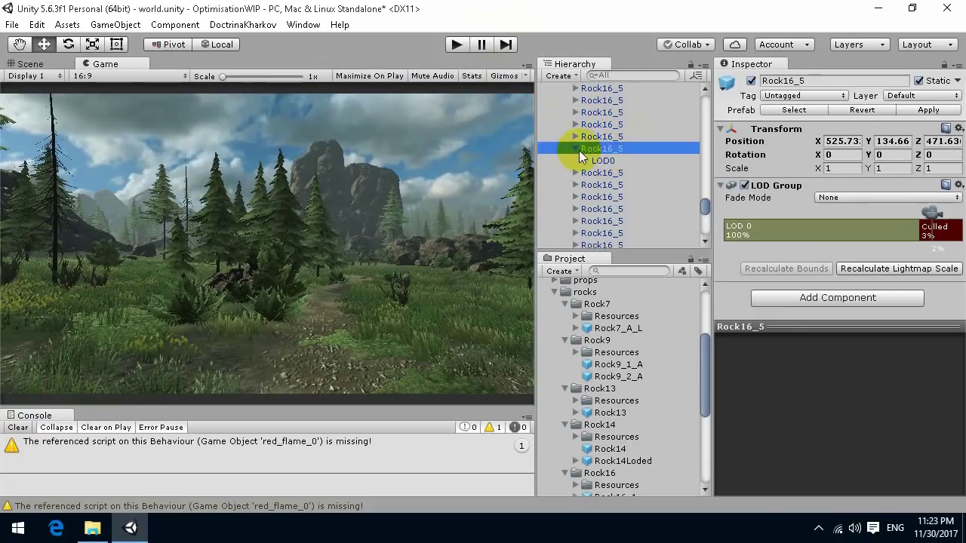
{"action": "left_click", "coordinate": [576, 150]}
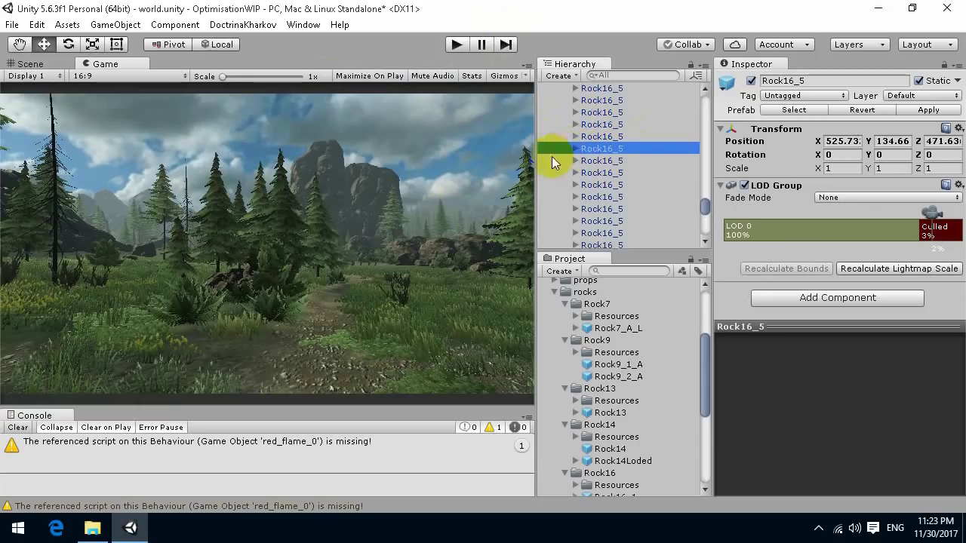
Step: Return to the scene and look over the small rocks scattered on the grassy slopes below the cliffs
{"action": "left_click", "coordinate": [28, 64]}
{"action": "right_click_drag", "start_coordinate": [272, 186], "coordinate": [361, 192]}
{"action": "left_click", "coordinate": [305, 160]}
{"action": "key", "text": "w"}
{"action": "mouse_move", "coordinate": [313, 213]}
{"action": "right_mouse_down"}
{"action": "mouse_move", "coordinate": [334, 209]}
{"action": "mouse_move", "coordinate": [254, 216]}
{"action": "mouse_move", "coordinate": [317, 252]}
{"action": "mouse_move", "coordinate": [321, 238]}
{"action": "mouse_move", "coordinate": [317, 257]}
{"action": "mouse_move", "coordinate": [287, 227]}
{"action": "mouse_move", "coordinate": [317, 243]}
{"action": "mouse_move", "coordinate": [308, 201]}
{"action": "right_mouse_up"}
{"action": "left_click", "coordinate": [269, 218]}
{"action": "left_click", "coordinate": [129, 84]}
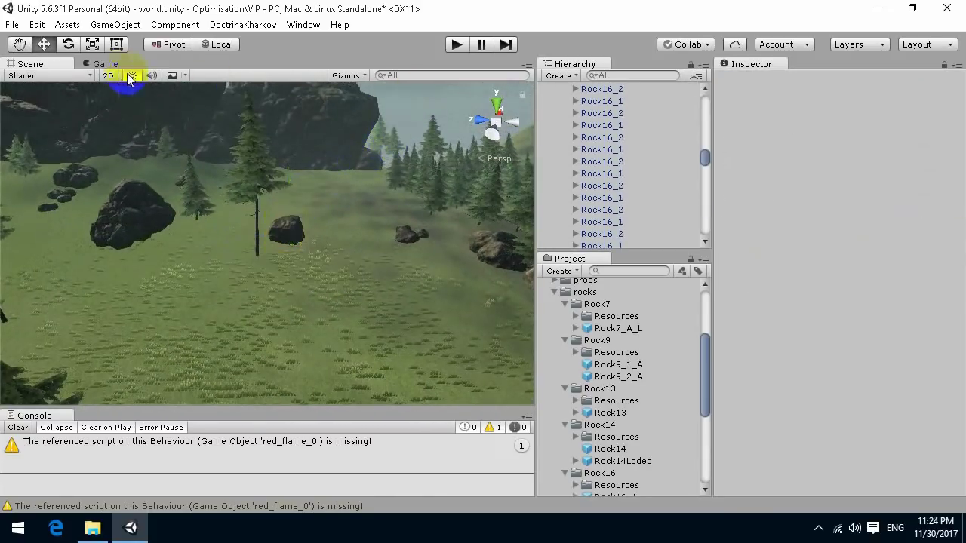
Step: Show the game camera's rendering statistics and run the scene in Play mode to check the batching figures
{"action": "left_click", "coordinate": [102, 65]}
{"action": "left_click", "coordinate": [471, 77]}
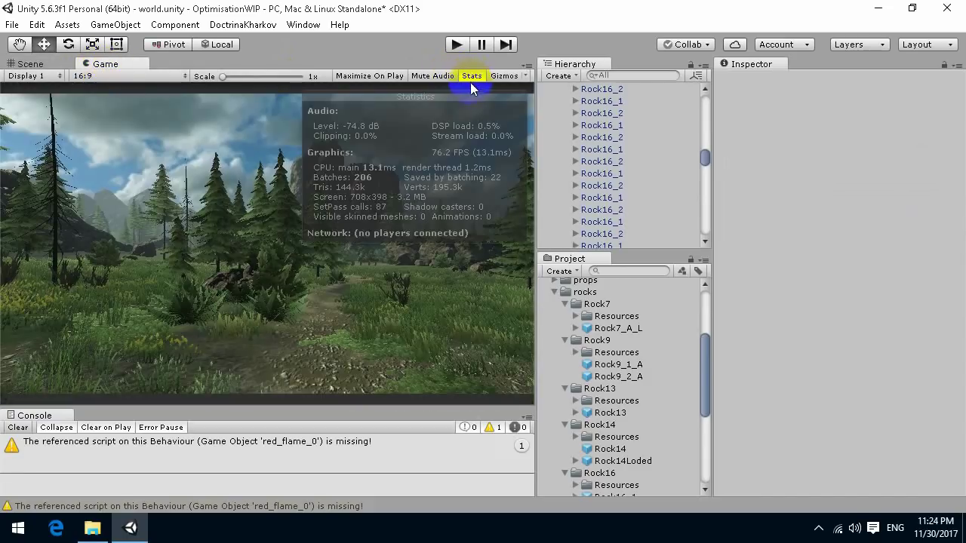
{"action": "left_click", "coordinate": [456, 46]}
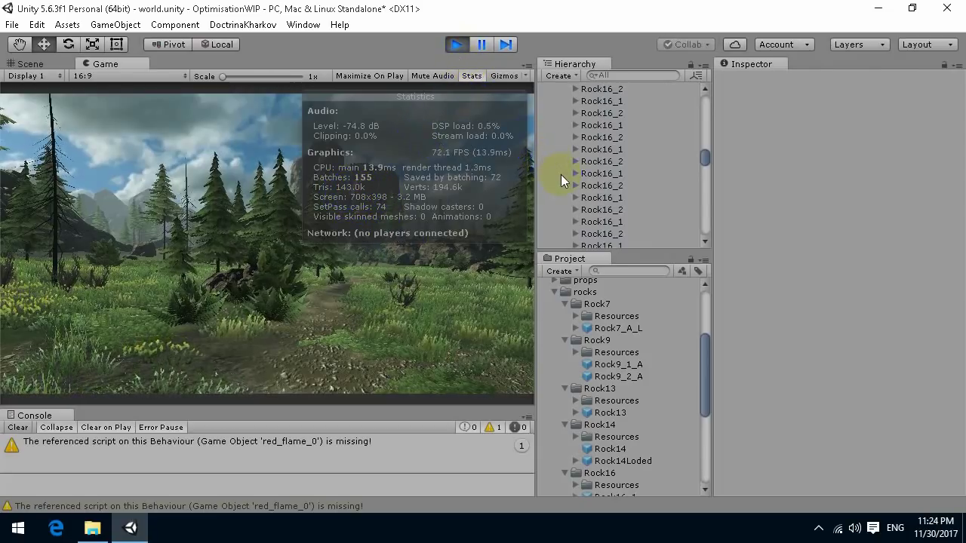
{"action": "left_click", "coordinate": [455, 88]}
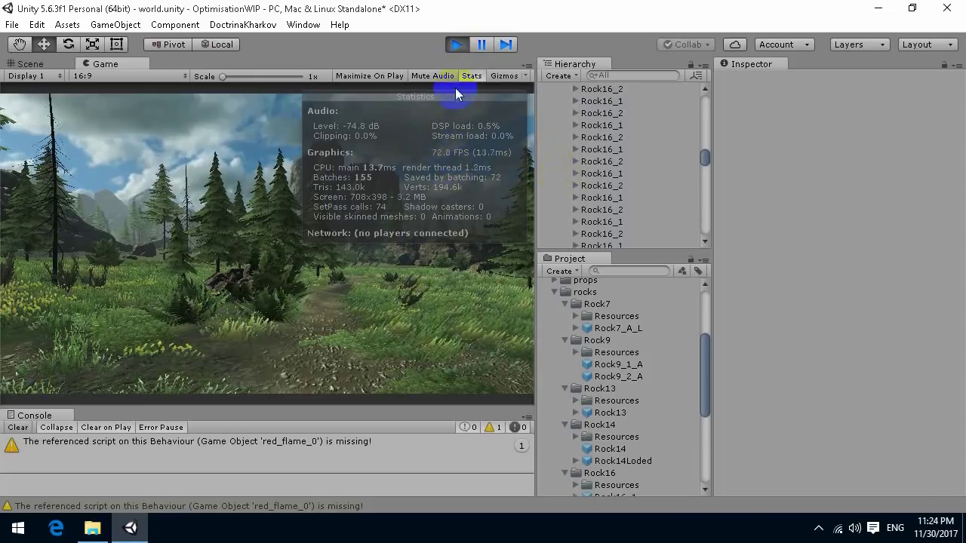
{"action": "left_click", "coordinate": [456, 46]}
Step: Collapse the rocks group and activate the builds object under decor
{"action": "scroll", "coordinate": [664, 120], "scroll_direction": "up", "scroll_amount": 15}
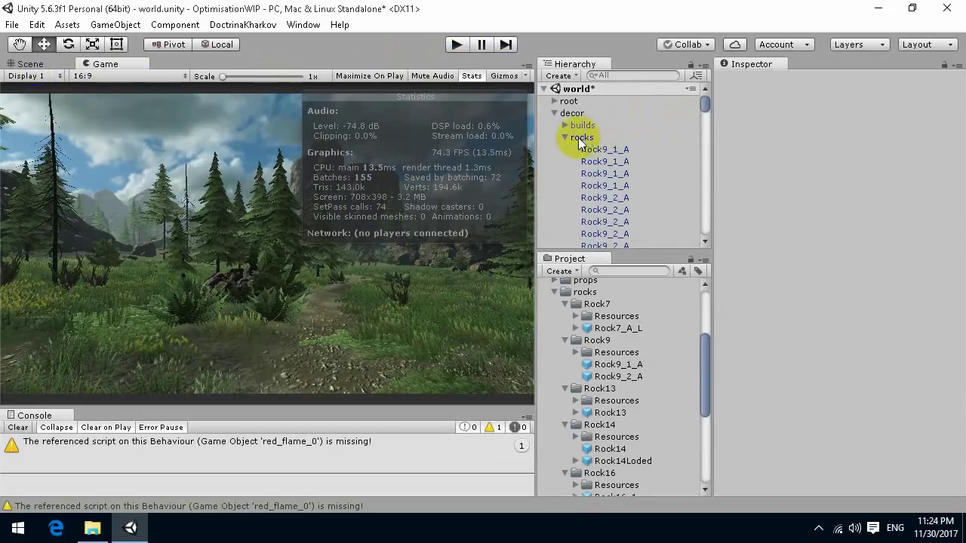
{"action": "left_click", "coordinate": [564, 136]}
{"action": "left_click", "coordinate": [584, 124]}
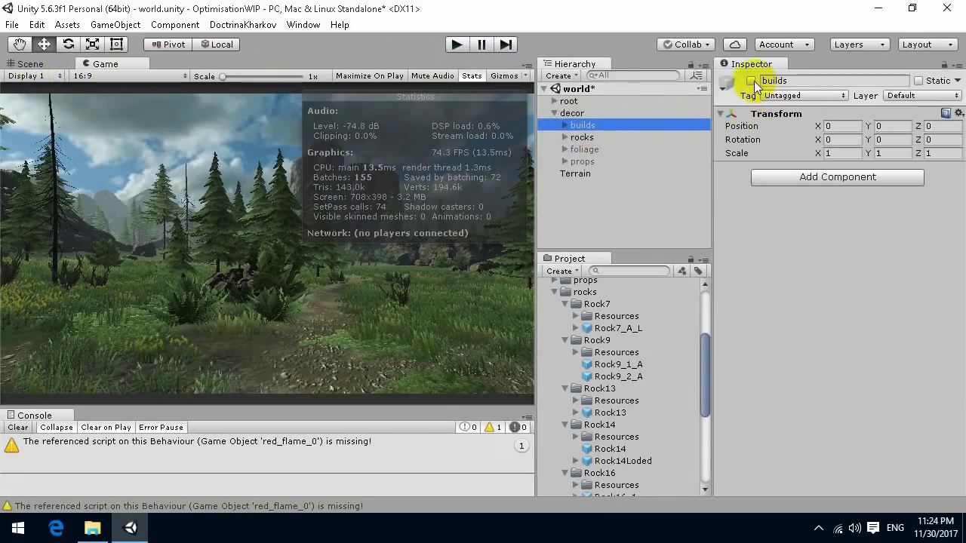
{"action": "left_click", "coordinate": [751, 81]}
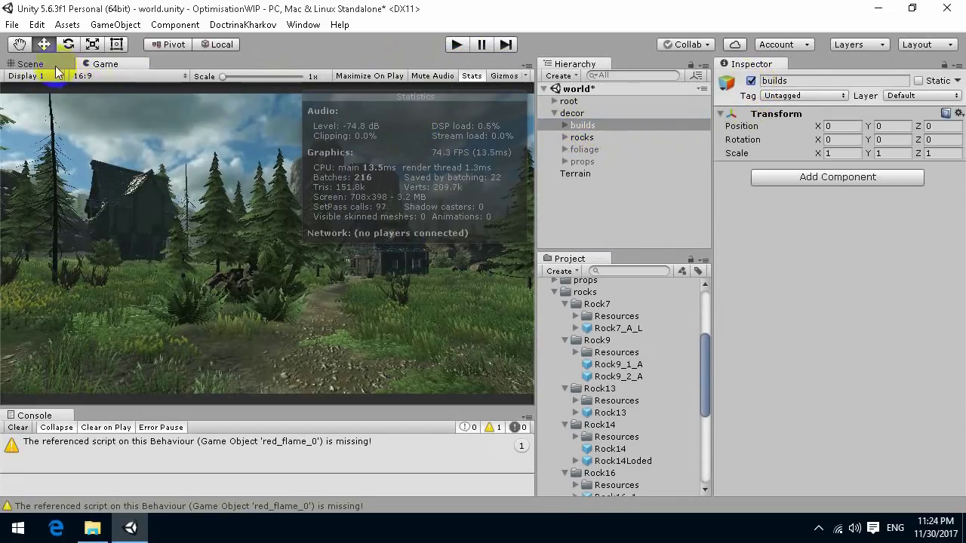
Step: Frame the buildings in the scene and inspect individual roof tile sections of the cabin along with their LOD objects
{"action": "left_click", "coordinate": [58, 66]}
{"action": "right_click_drag", "start_coordinate": [332, 226], "coordinate": [278, 243]}
{"action": "double_click", "coordinate": [584, 126]}
{"action": "key", "text": "w"}
{"action": "left_click", "coordinate": [326, 242]}
{"action": "left_click", "coordinate": [335, 230]}
{"action": "right_click_drag", "start_coordinate": [336, 231], "coordinate": [338, 200]}
{"action": "left_click", "coordinate": [329, 224]}
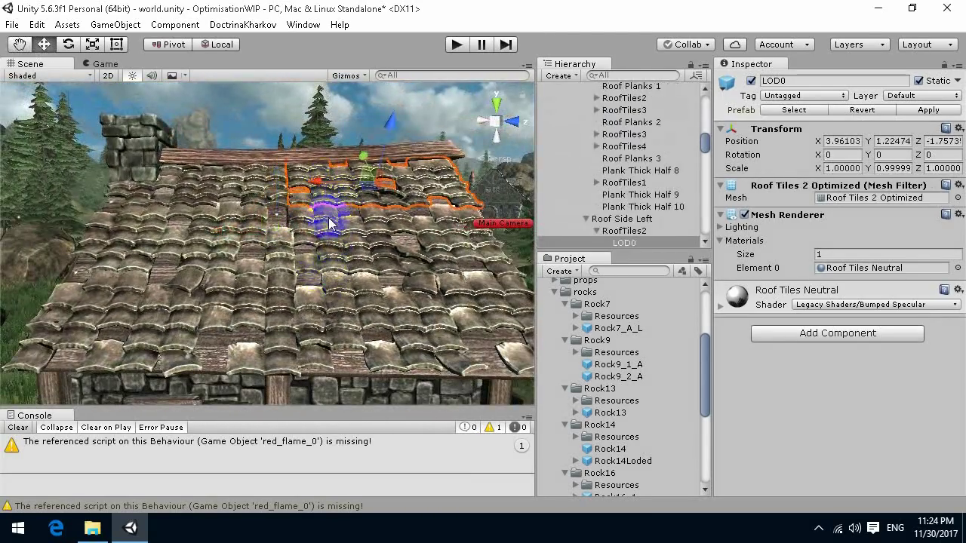
{"action": "left_click", "coordinate": [294, 253]}
{"action": "double_click", "coordinate": [644, 242]}
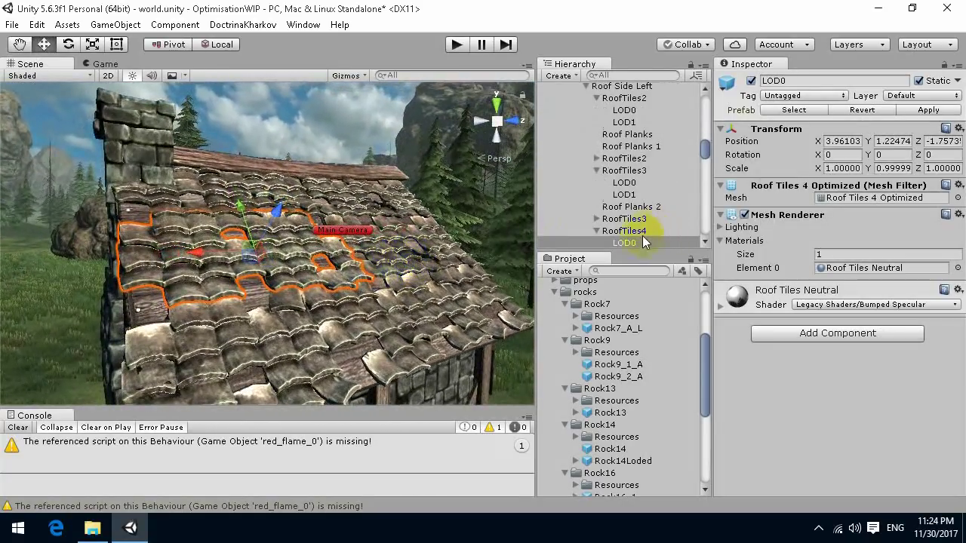
Step: Locate the Roof Tiles 4 Optimized mesh asset used by the roof section and examine its preview
{"action": "left_click", "coordinate": [867, 197]}
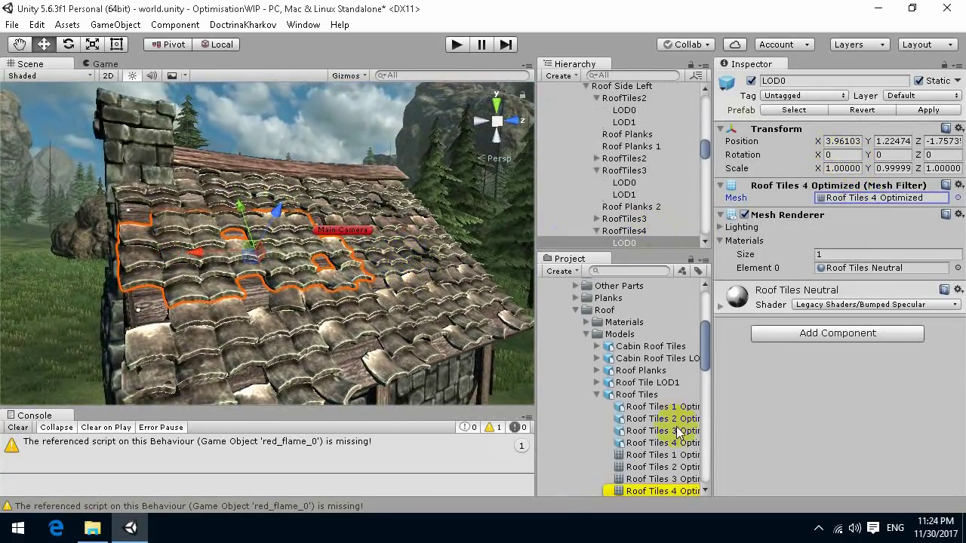
{"action": "left_click_drag", "start_coordinate": [661, 401], "coordinate": [738, 423]}
{"action": "left_click_drag", "start_coordinate": [848, 432], "coordinate": [841, 471]}
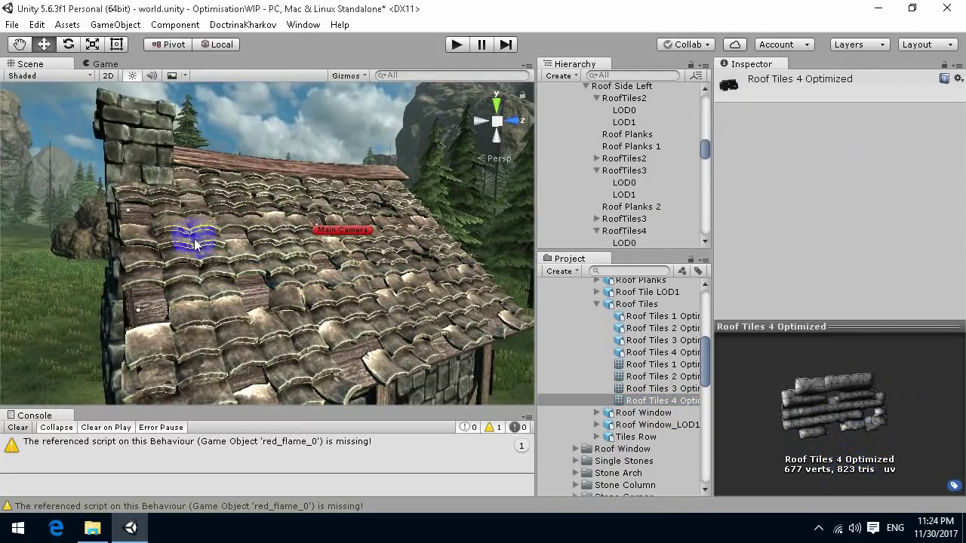
{"action": "scroll", "coordinate": [194, 243], "scroll_direction": "down", "scroll_amount": 10}
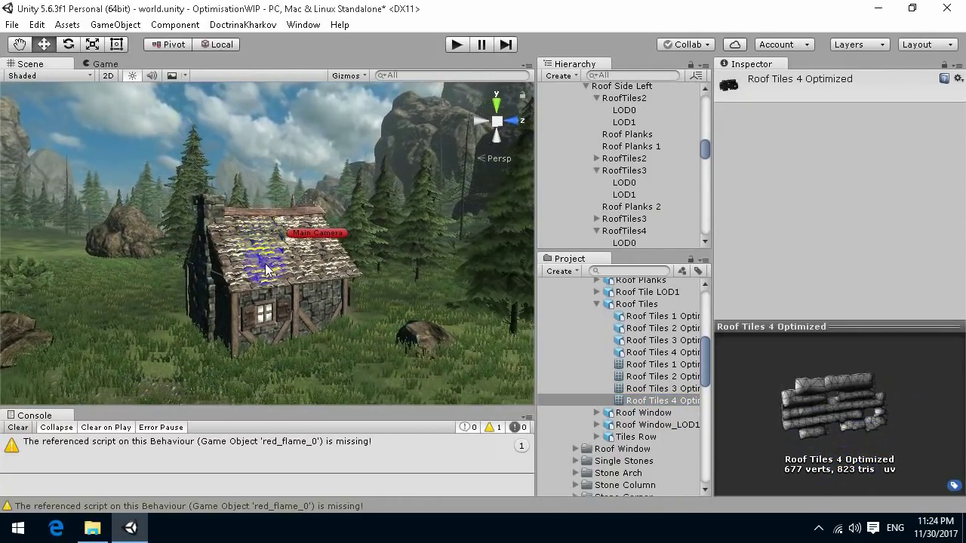
{"action": "mouse_move", "coordinate": [327, 278]}
{"action": "left_mouse_down", "text": "alt"}
{"action": "mouse_move", "coordinate": [328, 252]}
{"action": "mouse_move", "coordinate": [334, 268]}
{"action": "mouse_move", "coordinate": [309, 274]}
{"action": "mouse_move", "coordinate": [306, 292]}
{"action": "mouse_move", "coordinate": [313, 280]}
{"action": "mouse_move", "coordinate": [315, 289]}
{"action": "left_mouse_up", "text": "alt"}
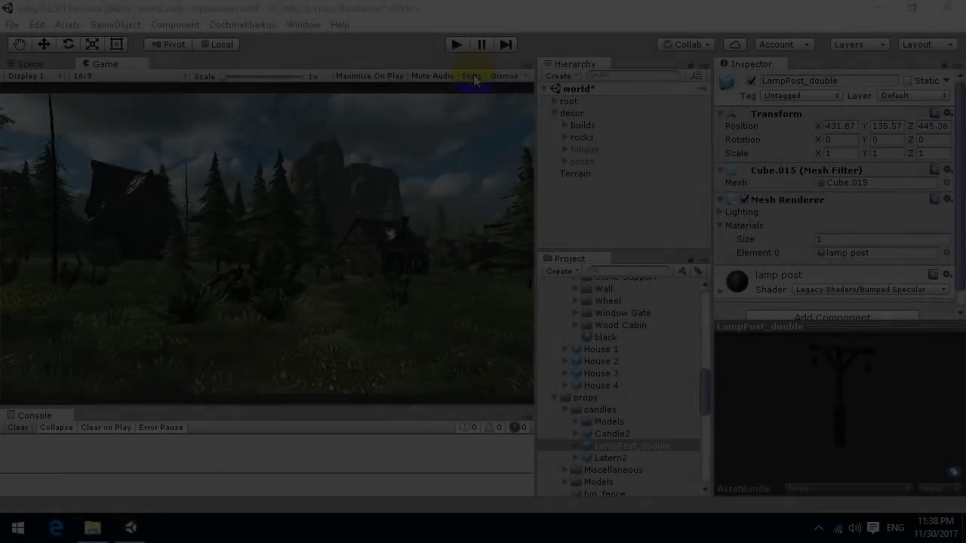
Step: Check the foliage object's batching cost in Play mode with the rendering statistics shown, and activate foliage under decor in the edited scene
{"action": "left_click", "coordinate": [471, 76]}
{"action": "left_click", "coordinate": [456, 44]}
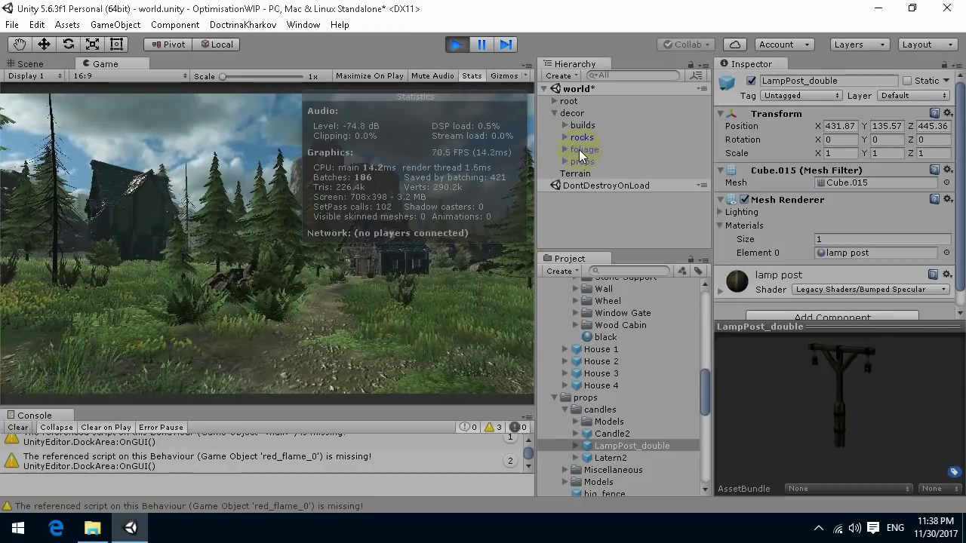
{"action": "left_click", "coordinate": [579, 149]}
{"action": "left_click", "coordinate": [596, 151]}
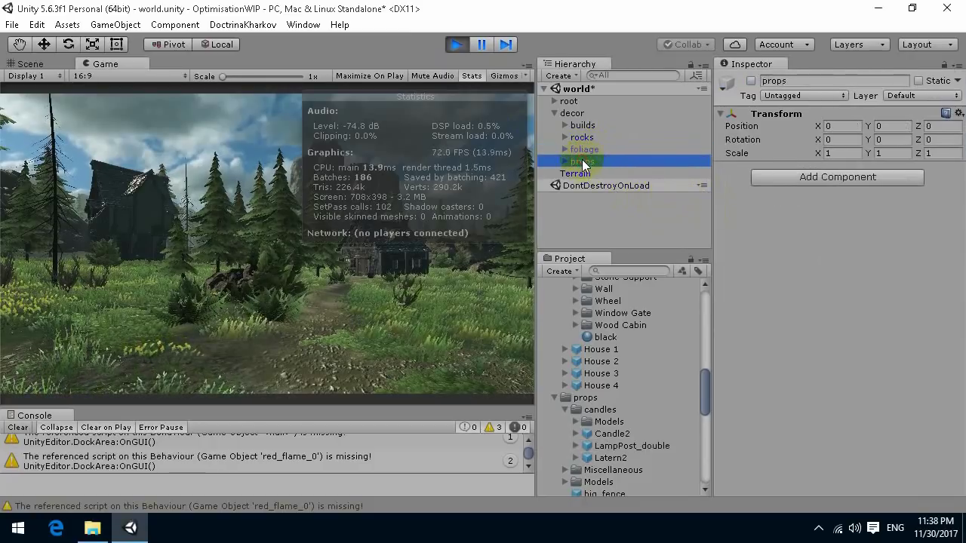
{"action": "left_click", "coordinate": [751, 81]}
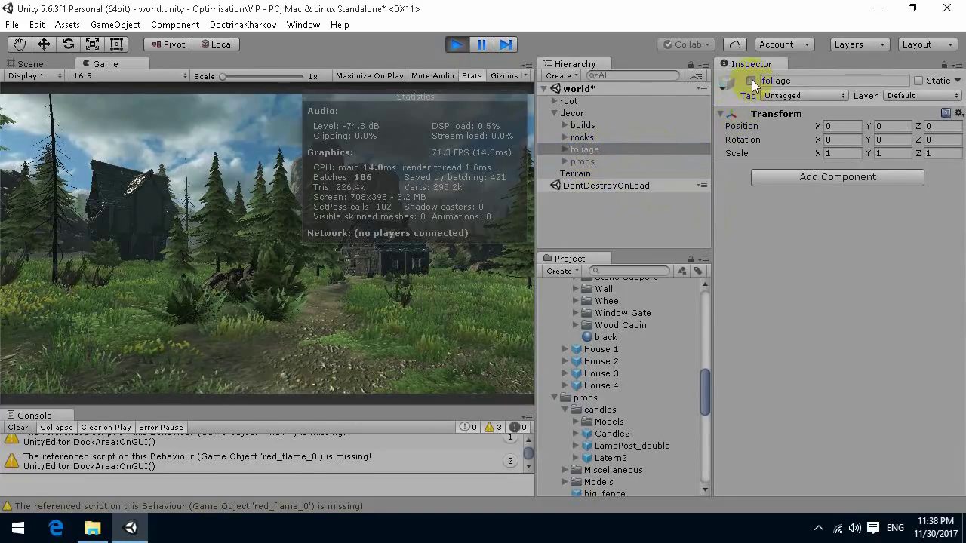
{"action": "left_click", "coordinate": [752, 82]}
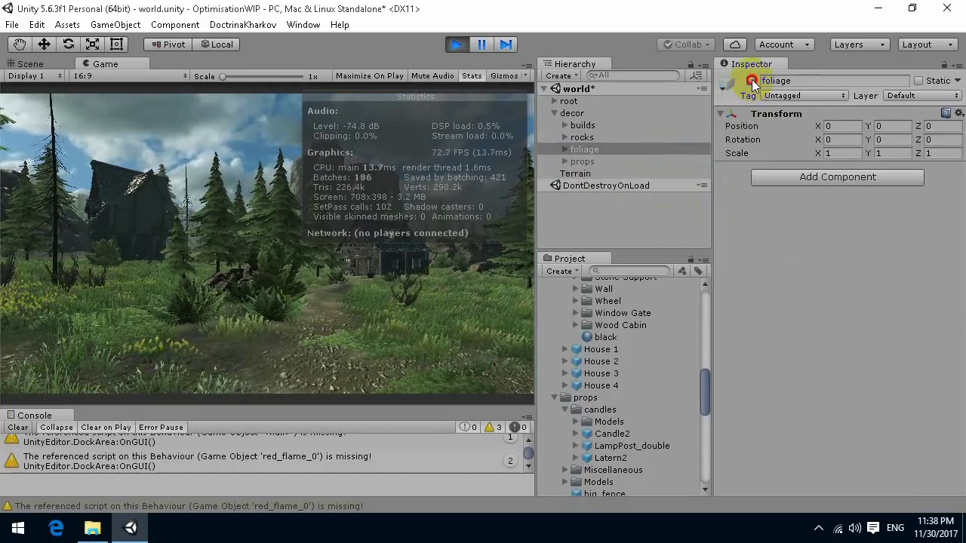
{"action": "left_click", "coordinate": [463, 45]}
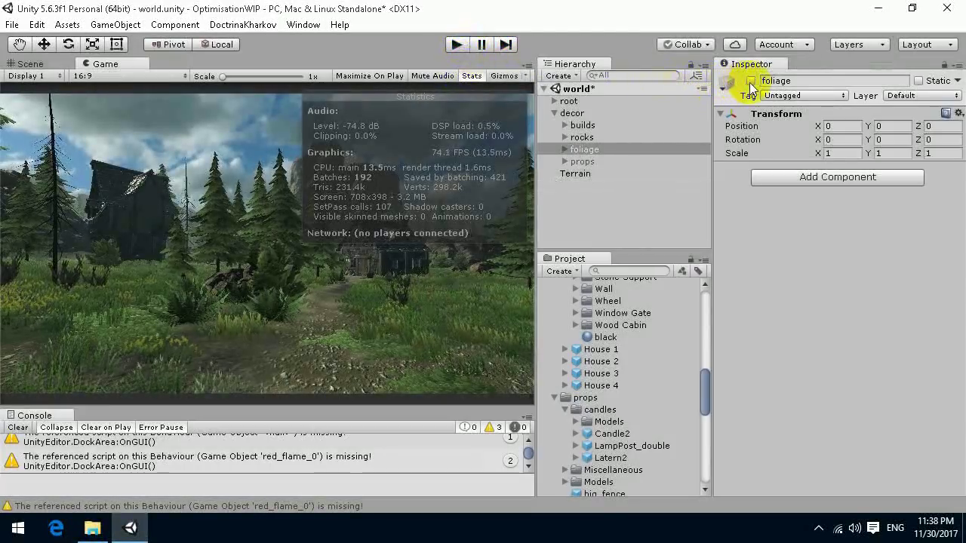
{"action": "left_click", "coordinate": [480, 77]}
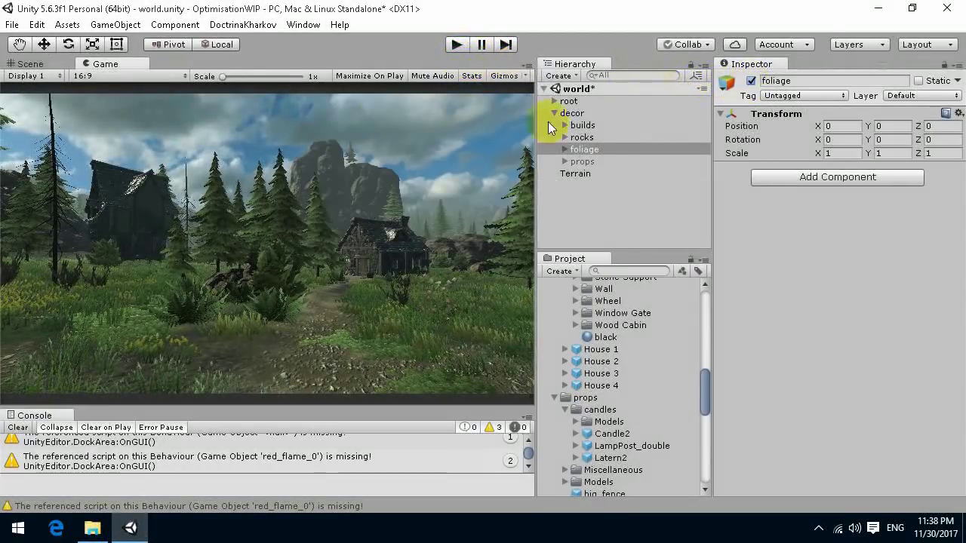
Step: Expand the foliage group and frame plant_Mandevilla_Vine_01 in the Scene view
{"action": "left_click", "coordinate": [27, 65]}
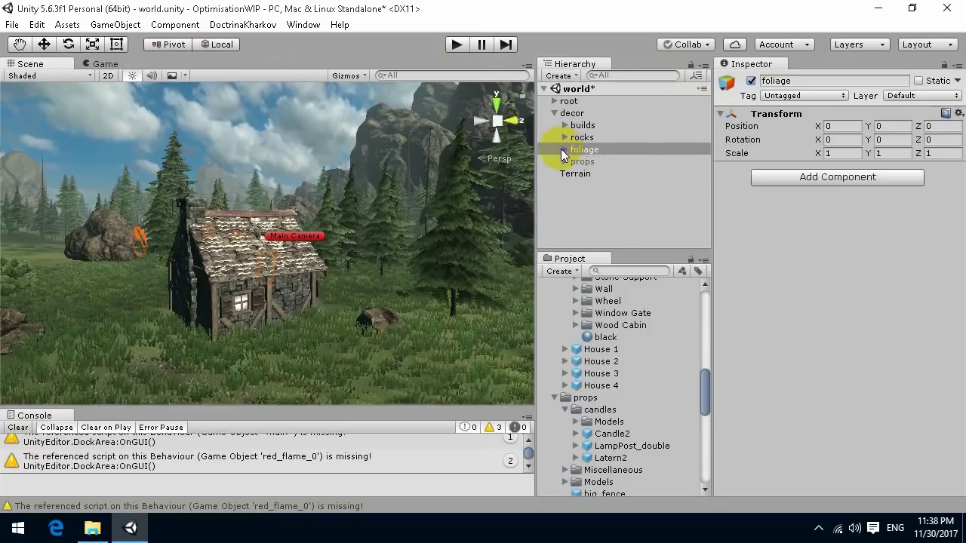
{"action": "left_click", "coordinate": [563, 149]}
{"action": "left_click", "coordinate": [615, 162]}
{"action": "double_click", "coordinate": [615, 162]}
{"action": "right_click_drag", "start_coordinate": [451, 218], "coordinate": [97, 237]}
{"action": "key", "text": "w"}
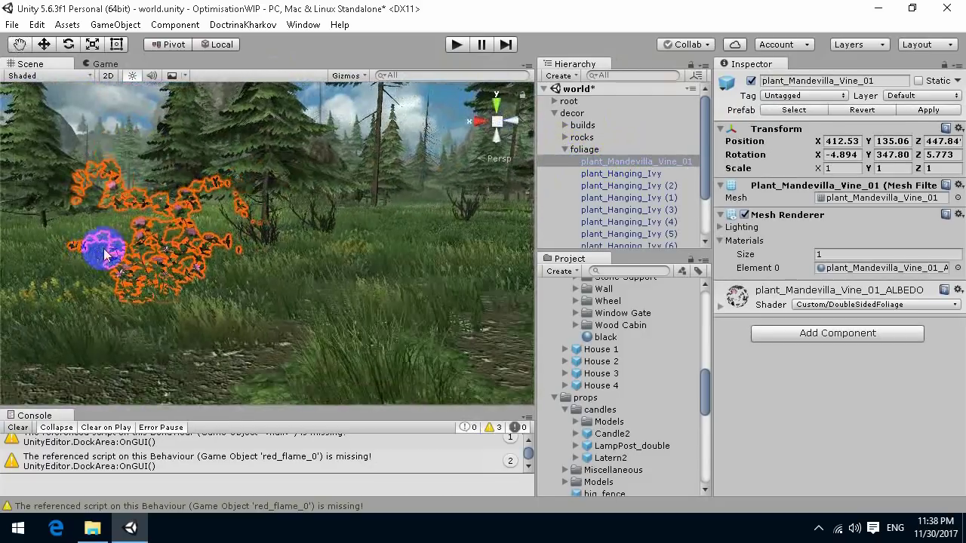
Step: Go through the hanging ivy objects and the vine in the foliage group to compare their components and Static settings
{"action": "left_click", "coordinate": [626, 179]}
{"action": "left_click", "coordinate": [631, 196]}
{"action": "left_click", "coordinate": [637, 220]}
{"action": "scroll", "coordinate": [638, 216], "scroll_direction": "down", "scroll_amount": 2}
{"action": "left_click", "coordinate": [640, 182]}
{"action": "left_click", "coordinate": [642, 195]}
{"action": "left_click", "coordinate": [648, 171]}
{"action": "left_click", "coordinate": [621, 122]}
{"action": "left_click", "coordinate": [621, 100]}
{"action": "left_click", "coordinate": [621, 110]}
{"action": "left_click", "coordinate": [621, 99]}
{"action": "right_click_drag", "start_coordinate": [409, 184], "coordinate": [353, 189]}
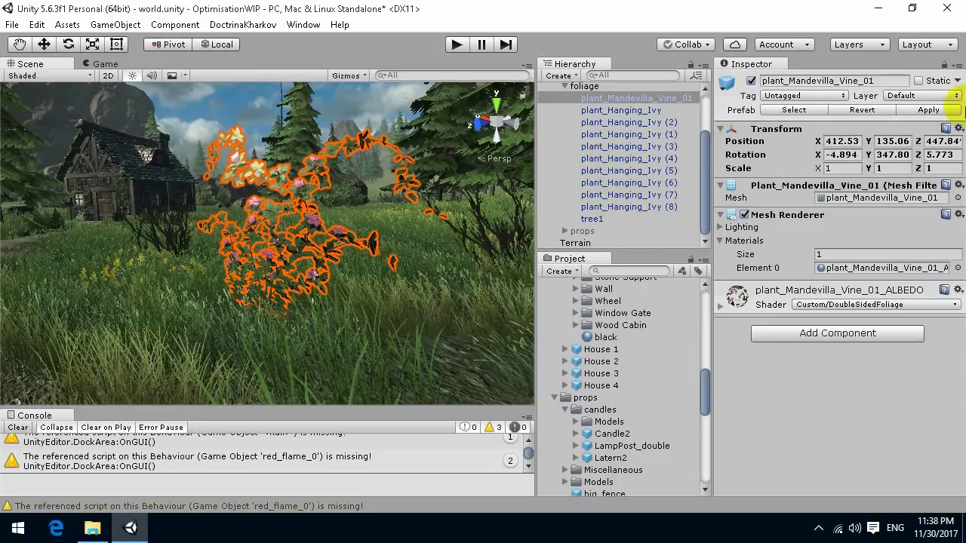
{"action": "right_click", "coordinate": [373, 183]}
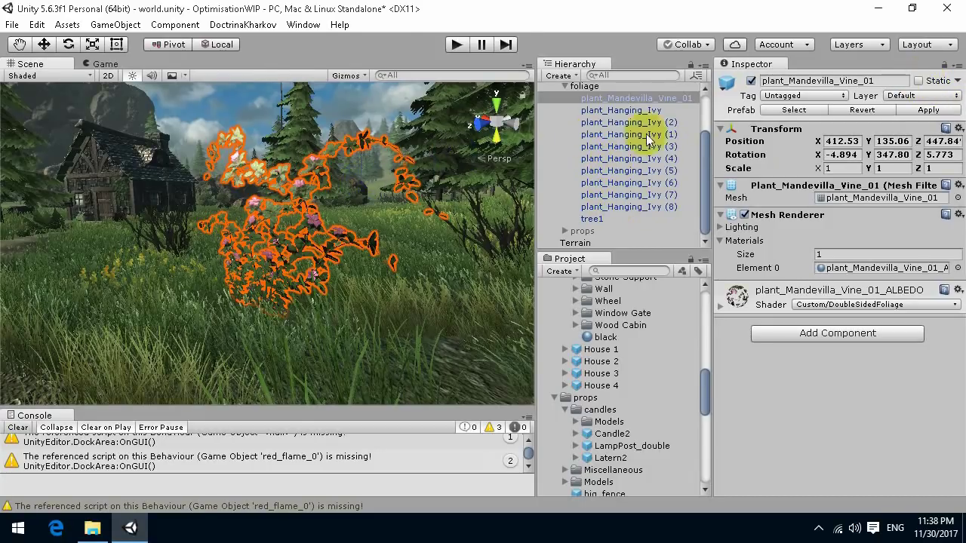
Step: Mark the plant_Mandevilla_Vine_01 and plant_Hanging_Ivy prefabs as Static
{"action": "left_click", "coordinate": [788, 110]}
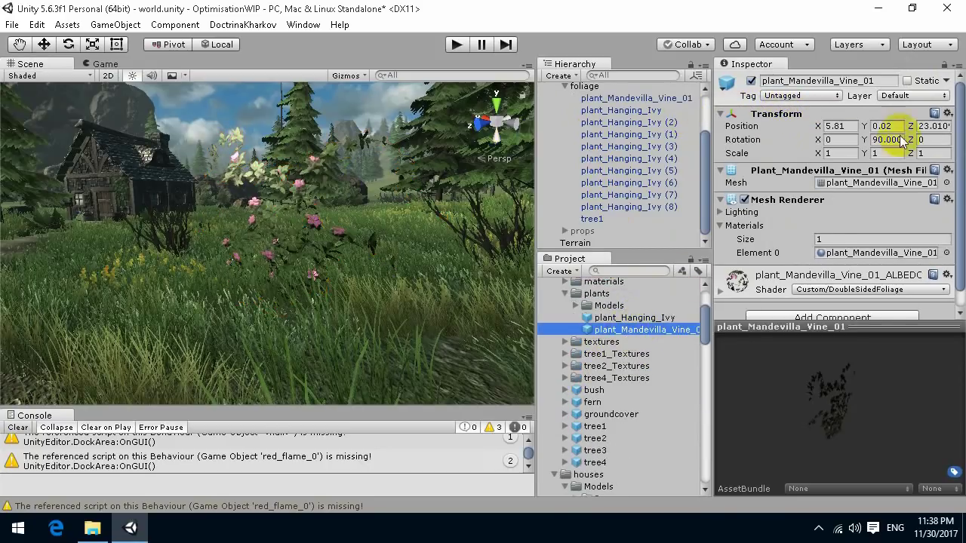
{"action": "left_click", "coordinate": [617, 320]}
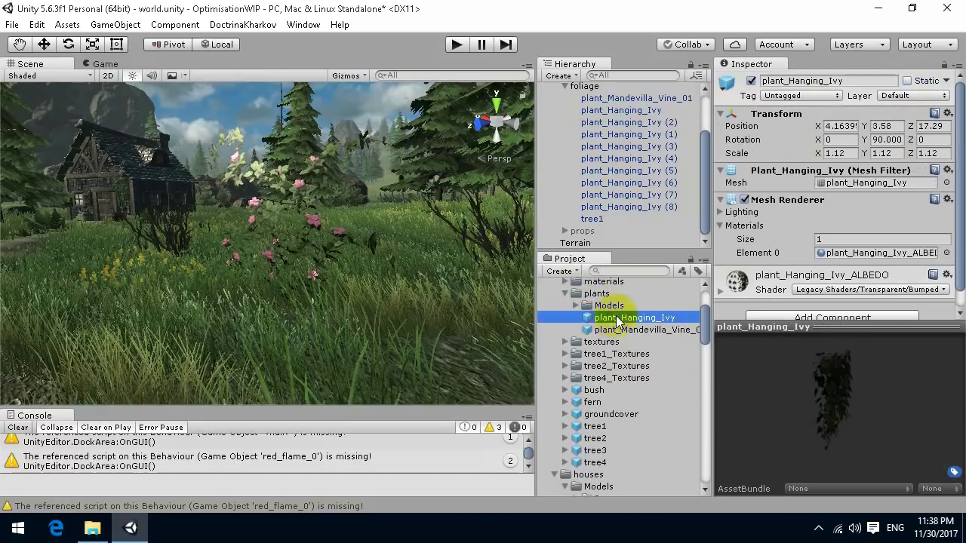
{"action": "left_click", "coordinate": [906, 81]}
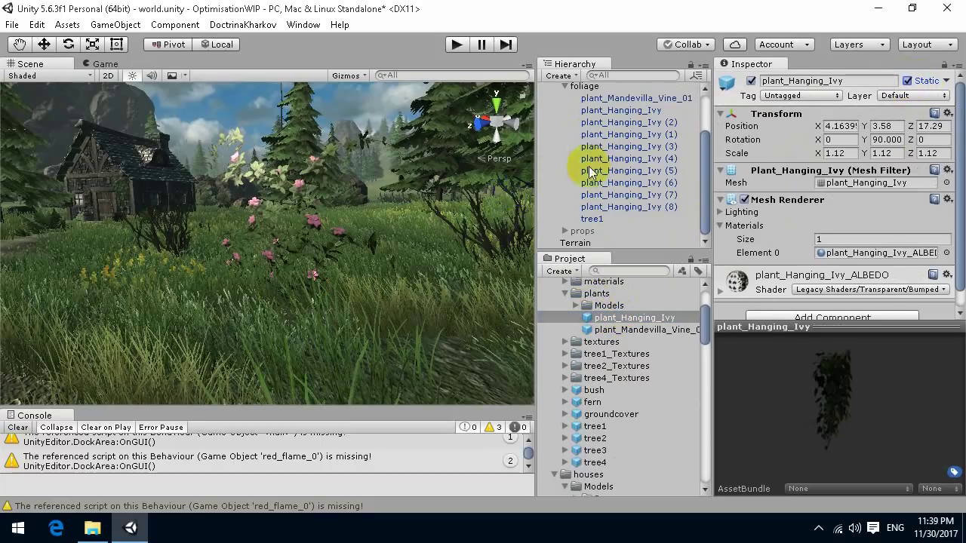
Step: Check the Static setting on the hanging ivy, tree1 and Mandevilla vine objects in the foliage group
{"action": "left_click", "coordinate": [624, 113]}
{"action": "left_click", "coordinate": [593, 218]}
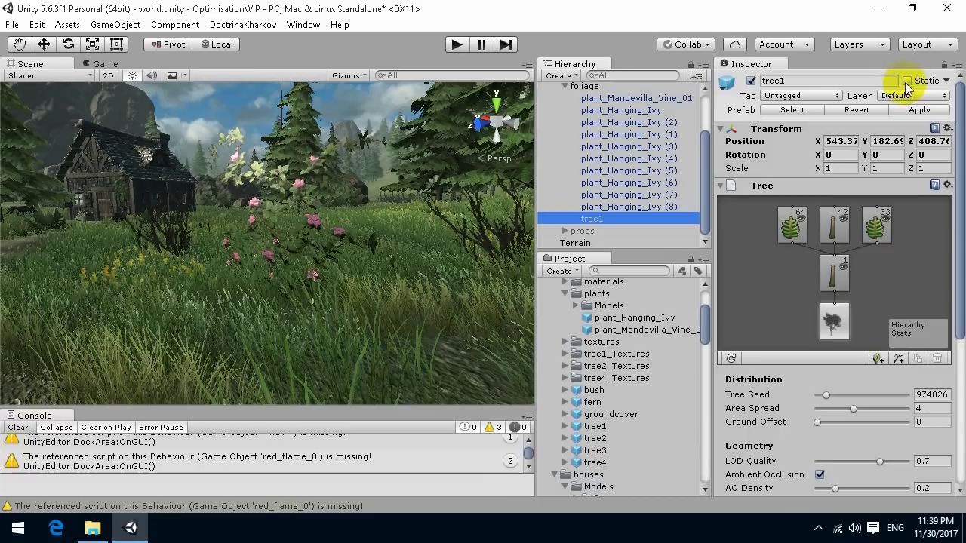
{"action": "left_click", "coordinate": [615, 206]}
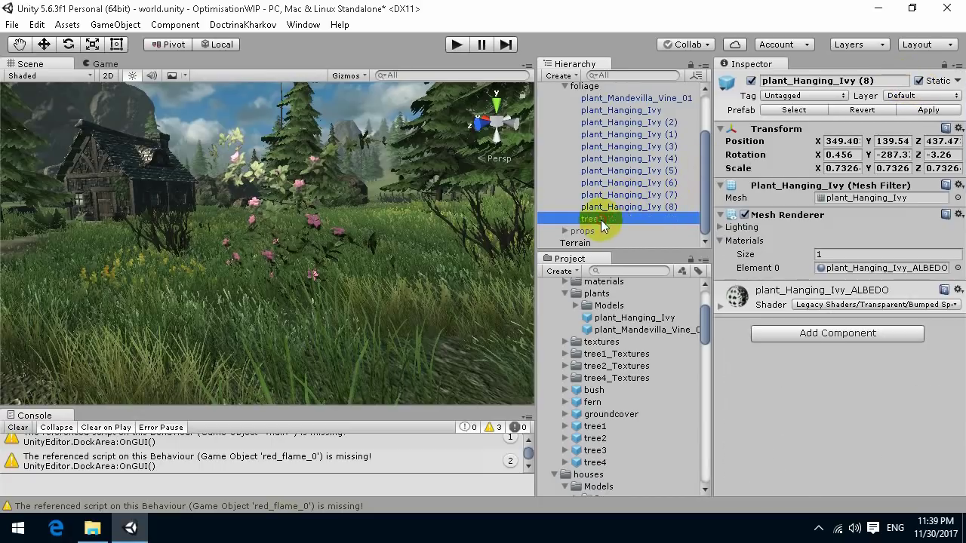
{"action": "left_click", "coordinate": [630, 111]}
{"action": "left_click", "coordinate": [632, 99]}
Step: Locate the mesh asset used by plant_Mandevilla_Vine_01 and examine its geometry in the preview
{"action": "left_click_drag", "start_coordinate": [319, 204], "coordinate": [406, 189], "text": "alt"}
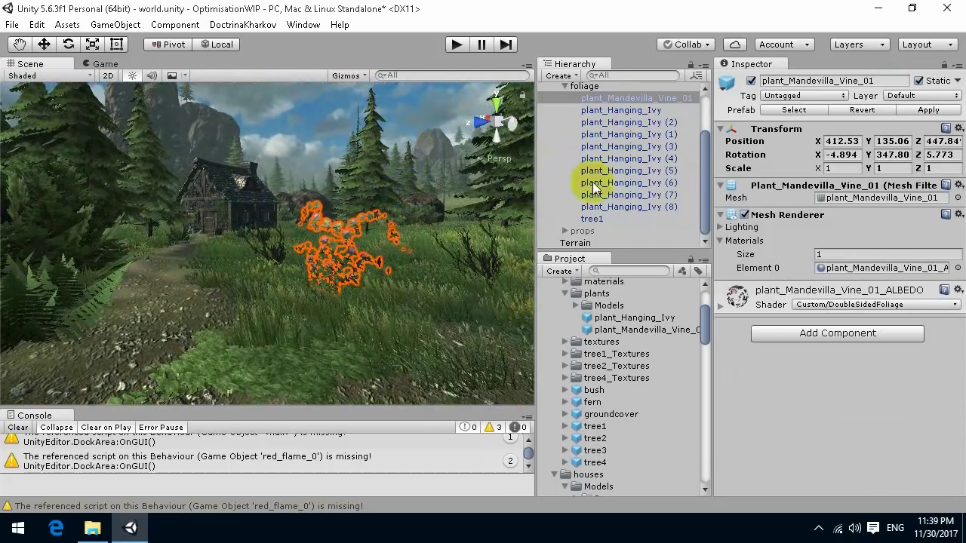
{"action": "left_click", "coordinate": [875, 198]}
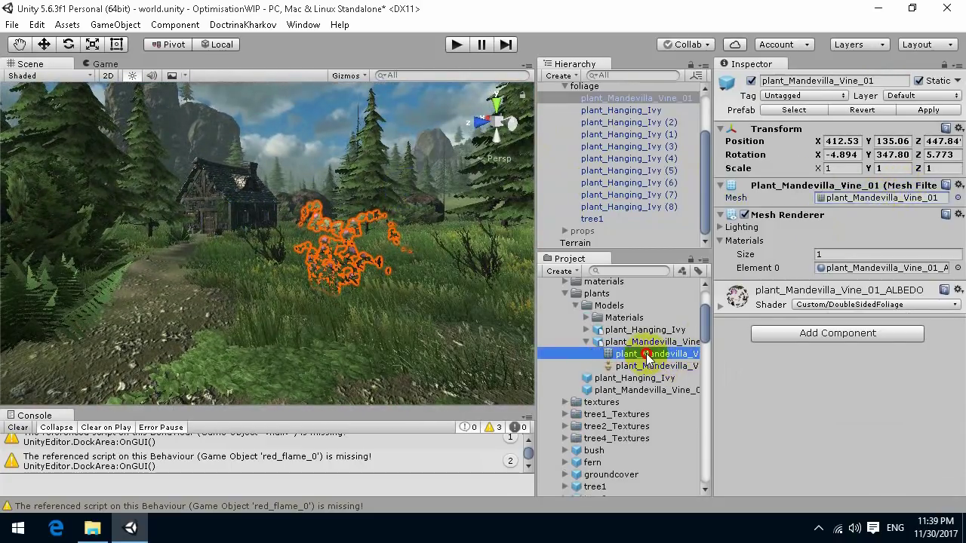
{"action": "left_click", "coordinate": [648, 357]}
{"action": "left_click_drag", "start_coordinate": [827, 396], "coordinate": [787, 433]}
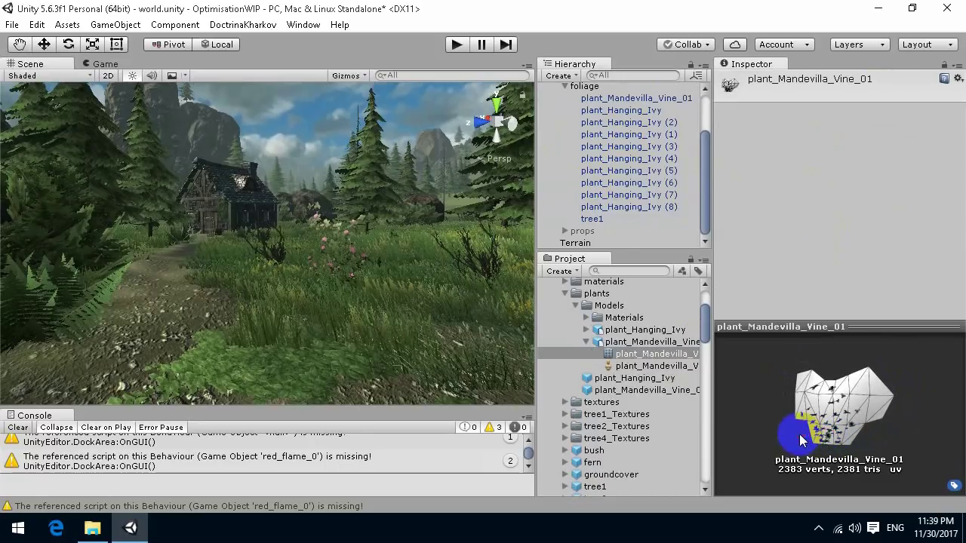
{"action": "right_click_drag", "start_coordinate": [323, 183], "coordinate": [371, 201]}
{"action": "left_click", "coordinate": [371, 202]}
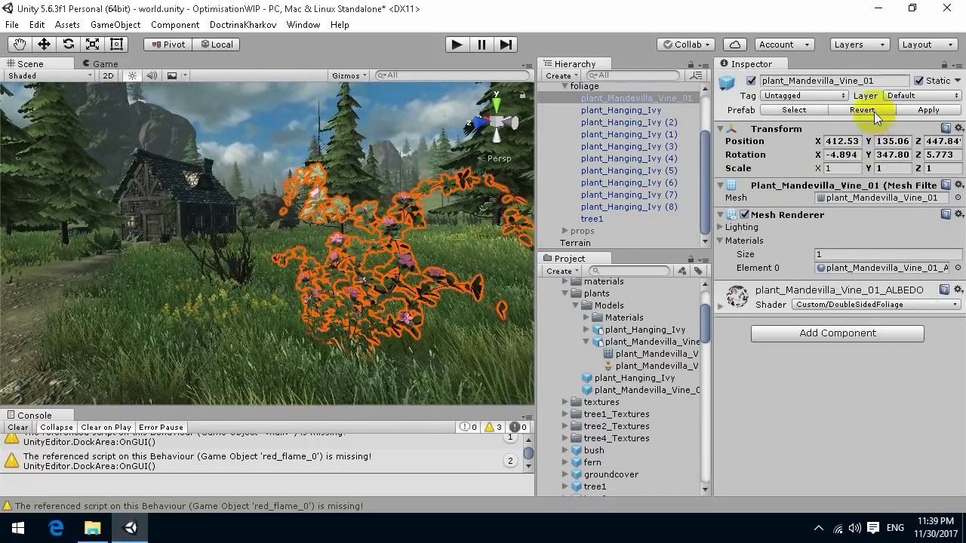
{"action": "left_click", "coordinate": [860, 198]}
{"action": "left_click", "coordinate": [635, 355]}
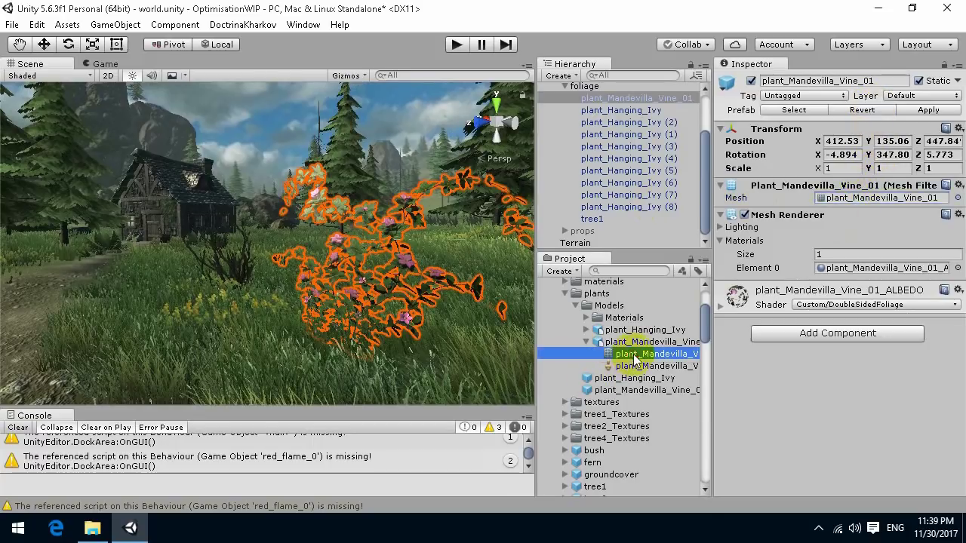
{"action": "left_click_drag", "start_coordinate": [807, 404], "coordinate": [857, 427]}
Step: Locate the mesh asset used by the plant_Hanging_Ivy on the house wall and examine its preview
{"action": "right_click_drag", "start_coordinate": [304, 240], "coordinate": [204, 220]}
{"action": "left_click", "coordinate": [204, 219]}
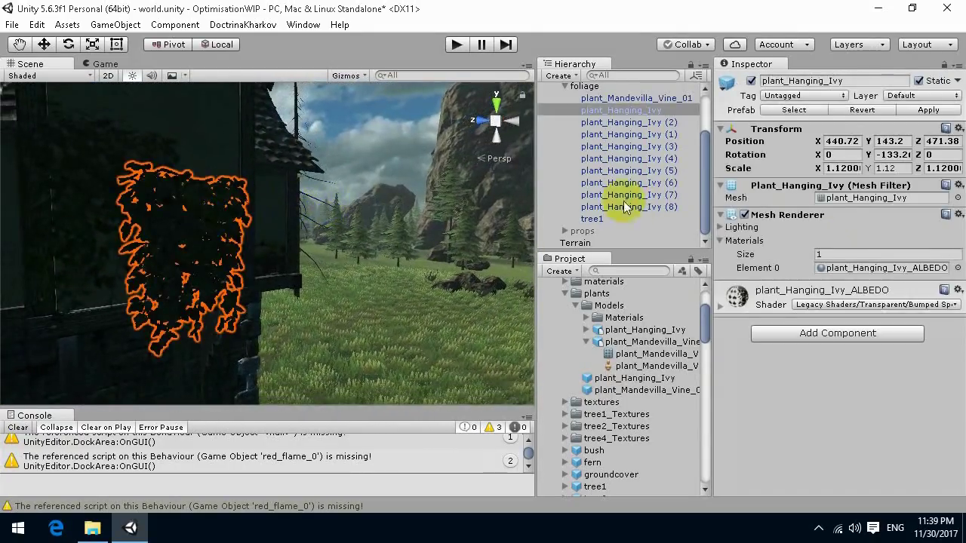
{"action": "double_click", "coordinate": [861, 194]}
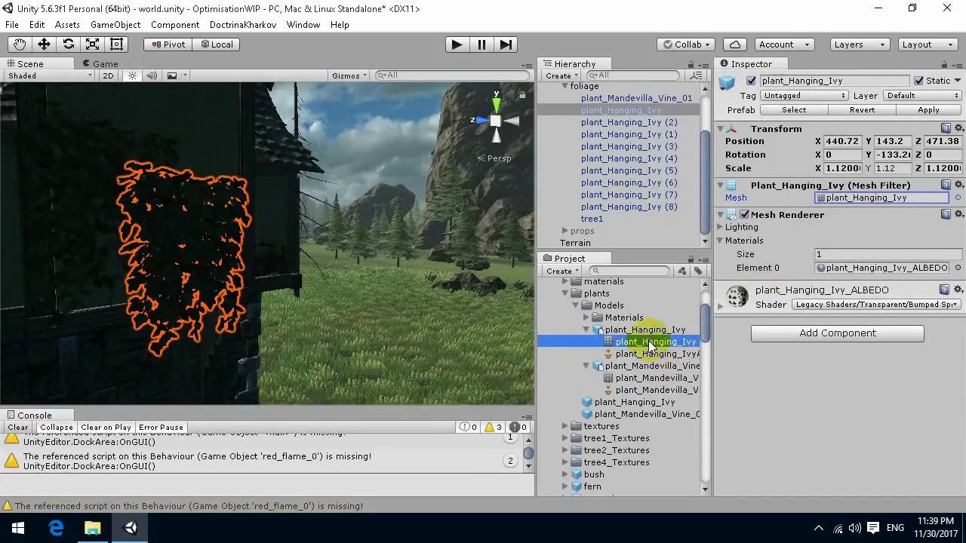
{"action": "left_click_drag", "start_coordinate": [835, 396], "coordinate": [888, 440]}
{"action": "right_click_drag", "start_coordinate": [370, 302], "coordinate": [158, 286]}
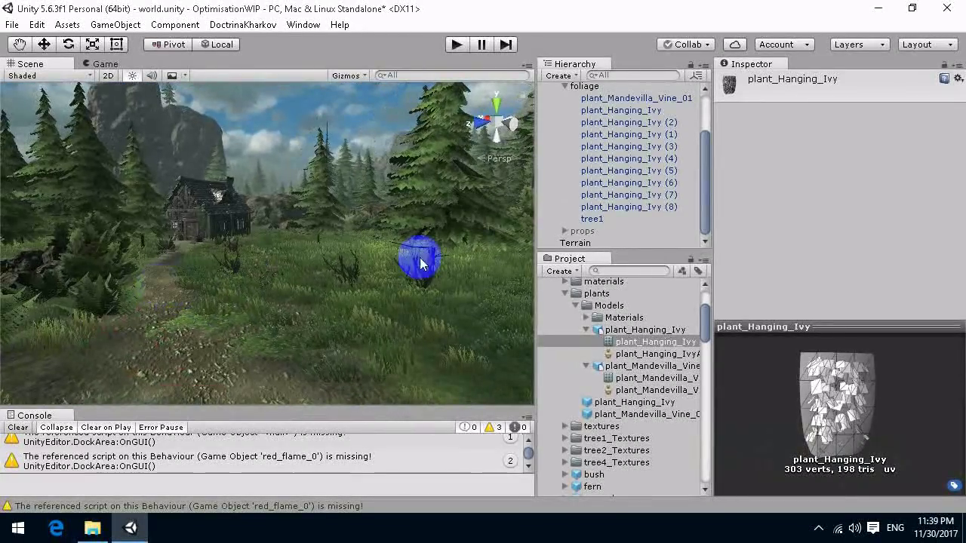
Step: Collapse the foliage group and run the scene in Play mode with rendering statistics shown to check the batching figures
{"action": "scroll", "coordinate": [581, 151], "scroll_direction": "up", "scroll_amount": 3}
{"action": "left_click", "coordinate": [570, 150]}
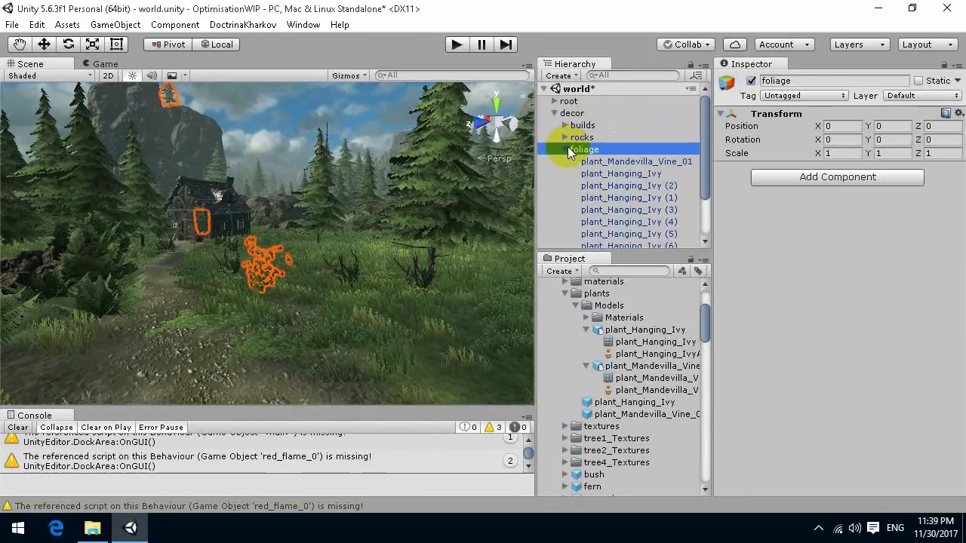
{"action": "left_click", "coordinate": [564, 148]}
{"action": "left_click", "coordinate": [105, 65]}
{"action": "left_click", "coordinate": [471, 76]}
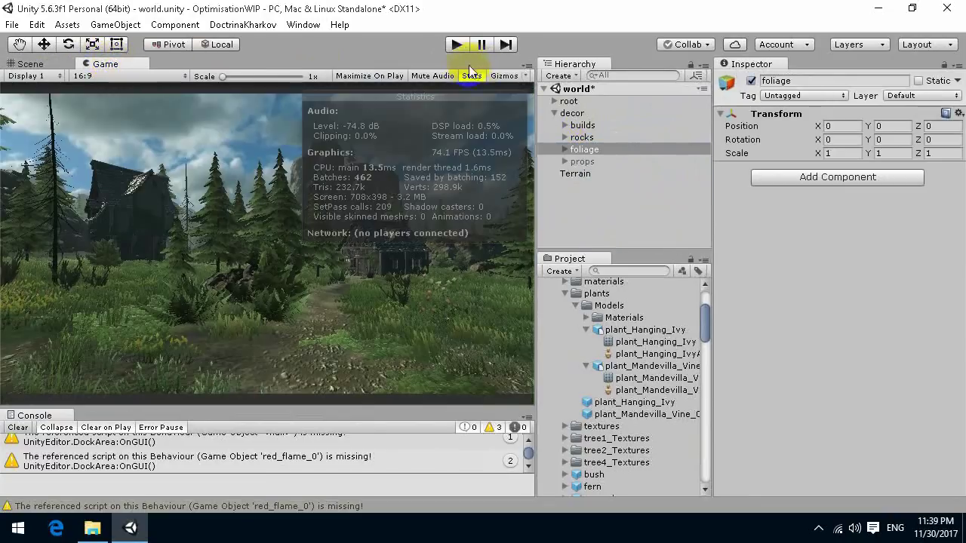
{"action": "left_click", "coordinate": [457, 44]}
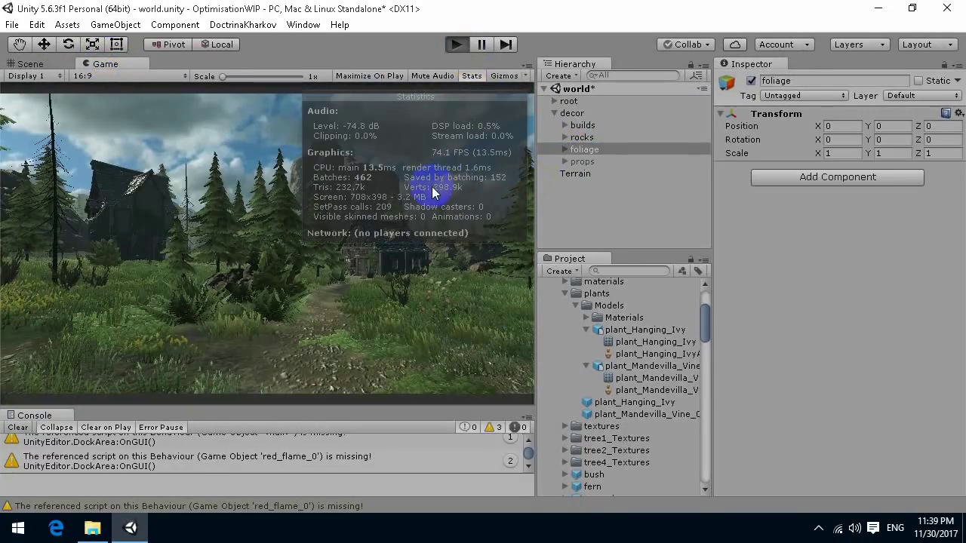
{"action": "left_click", "coordinate": [458, 45]}
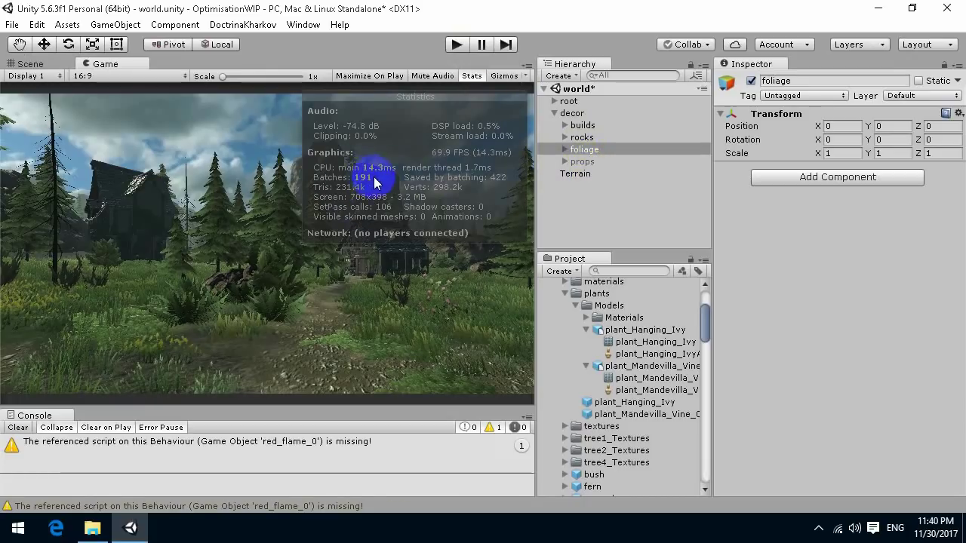
Step: Check the props object's batching cost in Play mode, activate props under decor in the edited scene, and hide the statistics
{"action": "left_click", "coordinate": [456, 45]}
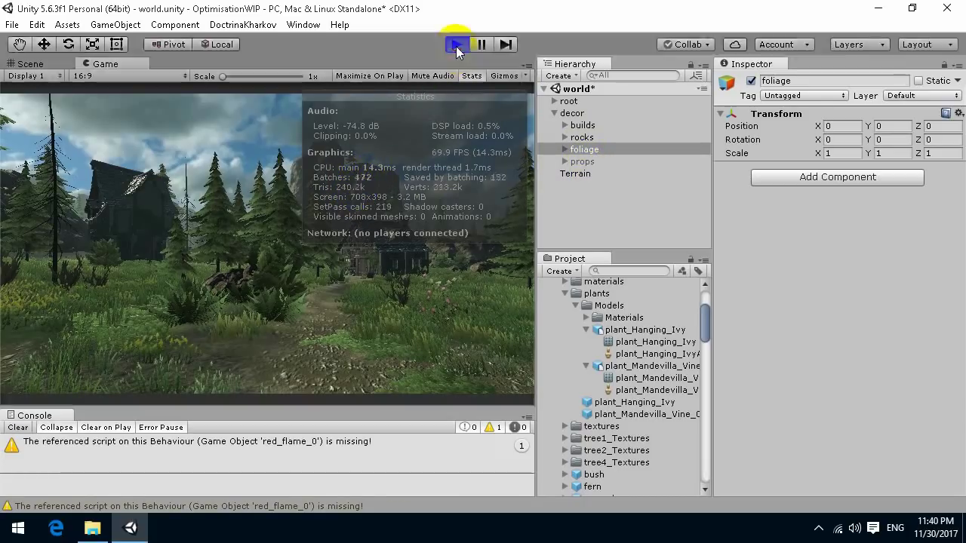
{"action": "left_click", "coordinate": [583, 162]}
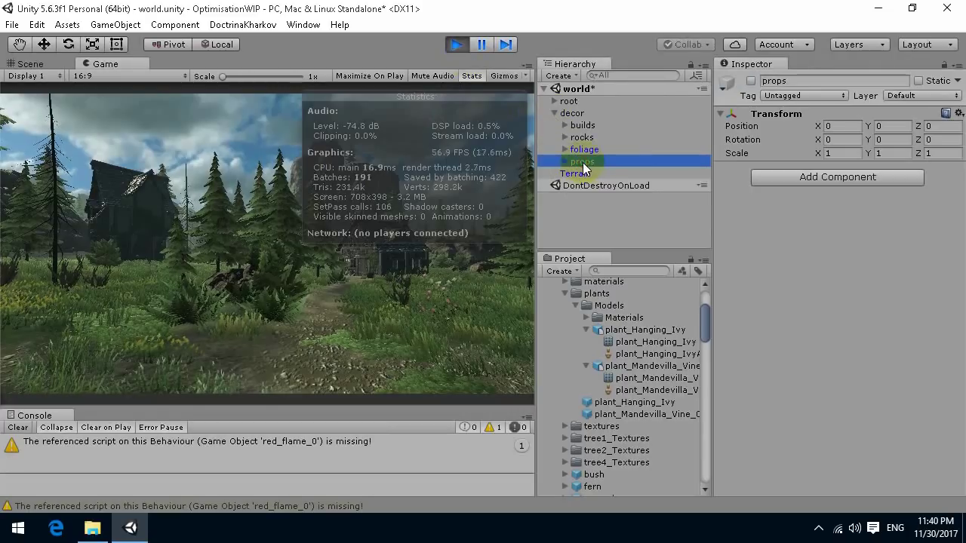
{"action": "left_click", "coordinate": [750, 81]}
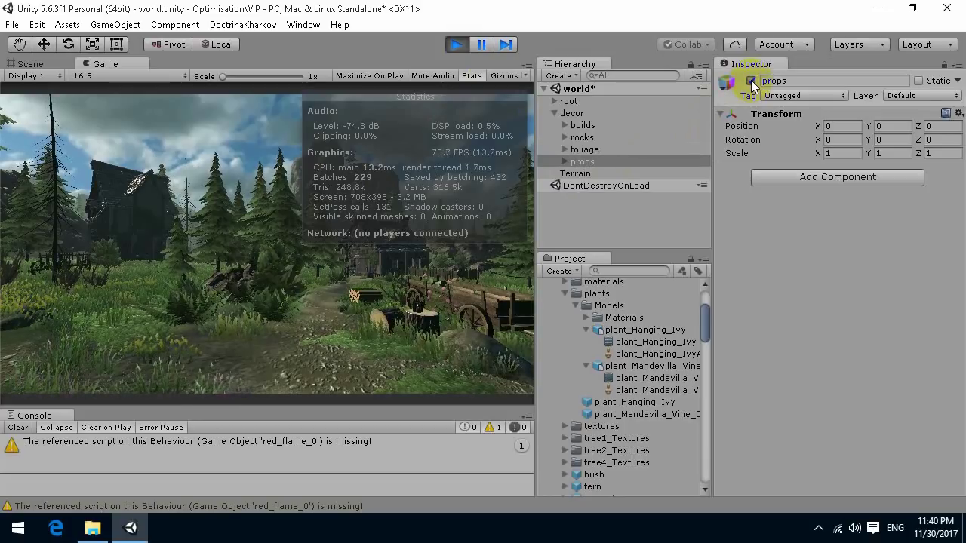
{"action": "left_click", "coordinate": [457, 44]}
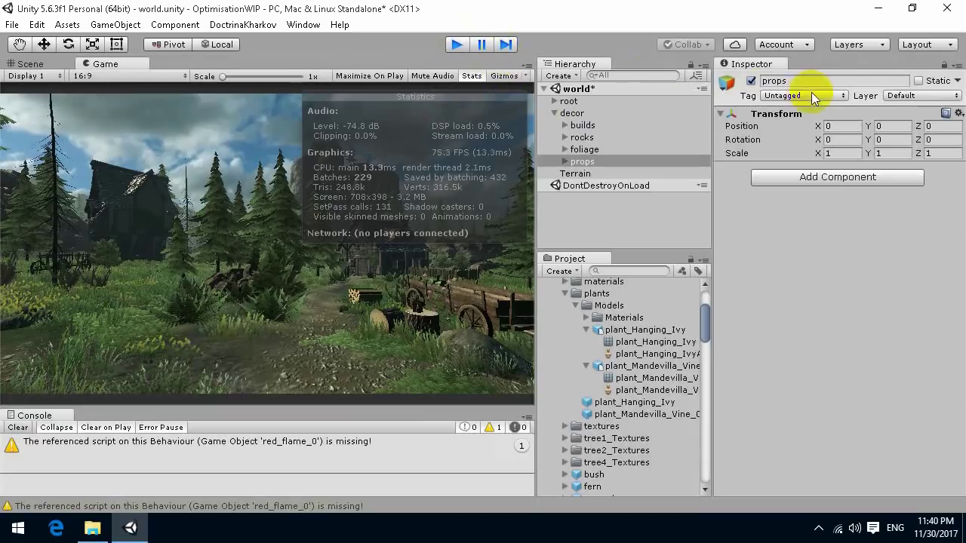
{"action": "left_click", "coordinate": [751, 80]}
{"action": "left_click", "coordinate": [473, 76]}
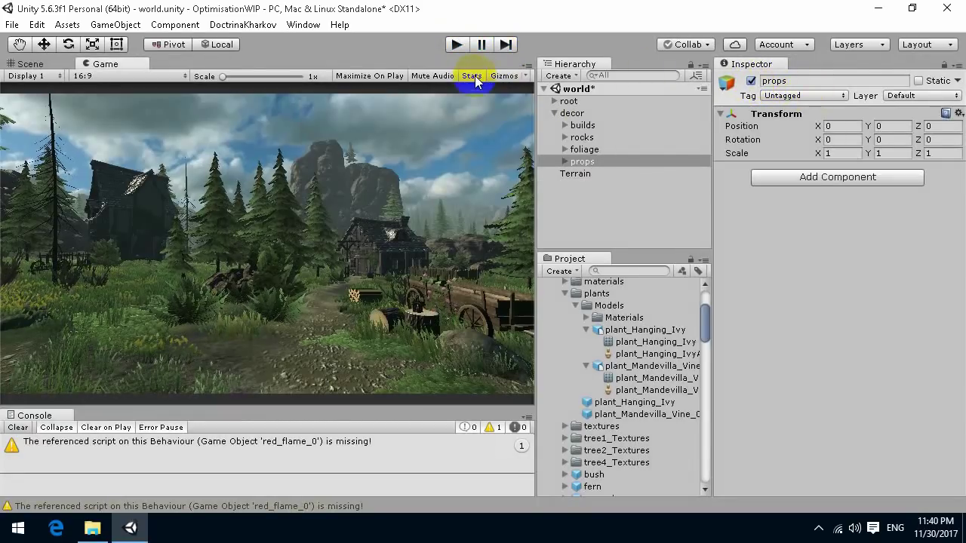
Step: Inspect the props in the Scene view, examining wagon1 with its Cube and Cube_021 parts and the upright trunk beside it
{"action": "left_click", "coordinate": [54, 67]}
{"action": "left_click_drag", "start_coordinate": [151, 231], "coordinate": [378, 216], "text": "alt"}
{"action": "left_click", "coordinate": [377, 316]}
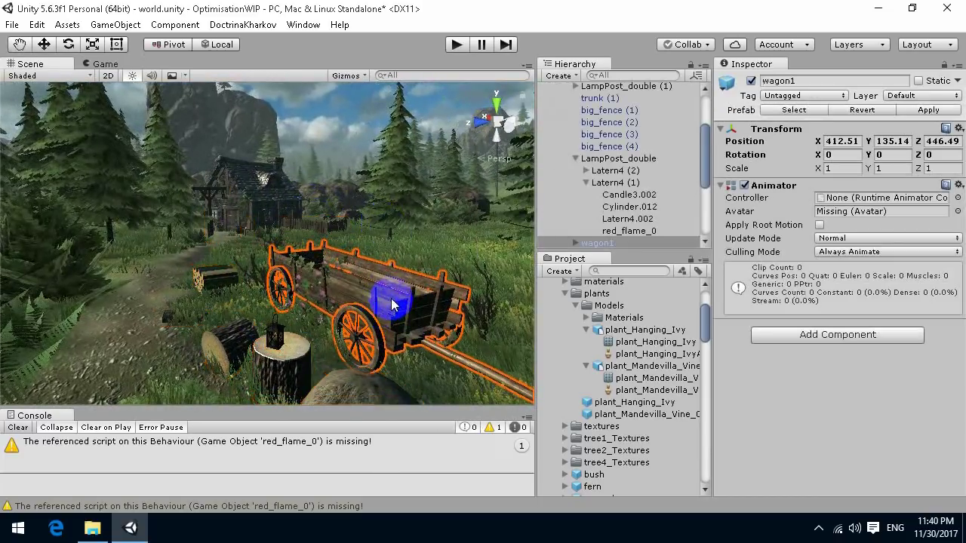
{"action": "scroll", "coordinate": [625, 214], "scroll_direction": "down", "scroll_amount": 3}
{"action": "left_click", "coordinate": [575, 153]}
{"action": "left_click", "coordinate": [605, 165]}
{"action": "left_click", "coordinate": [610, 176]}
{"action": "left_click", "coordinate": [607, 165]}
{"action": "left_click", "coordinate": [609, 176]}
{"action": "left_click", "coordinate": [607, 165]}
{"action": "left_click_drag", "start_coordinate": [348, 304], "coordinate": [431, 299], "text": "alt"}
{"action": "left_click", "coordinate": [398, 265]}
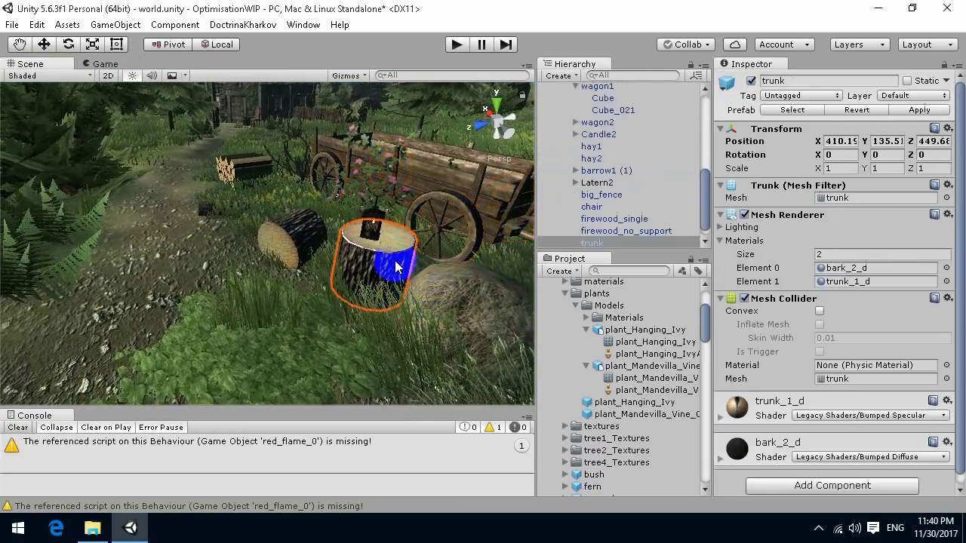
Step: Examine the firewood pile, the double lamp post and its lantern parts in the scene for their static setting
{"action": "left_click", "coordinate": [295, 240]}
{"action": "left_click_drag", "start_coordinate": [296, 240], "coordinate": [389, 295], "text": "alt"}
{"action": "scroll", "coordinate": [367, 216], "scroll_direction": "down", "scroll_amount": 6}
{"action": "left_click", "coordinate": [390, 296]}
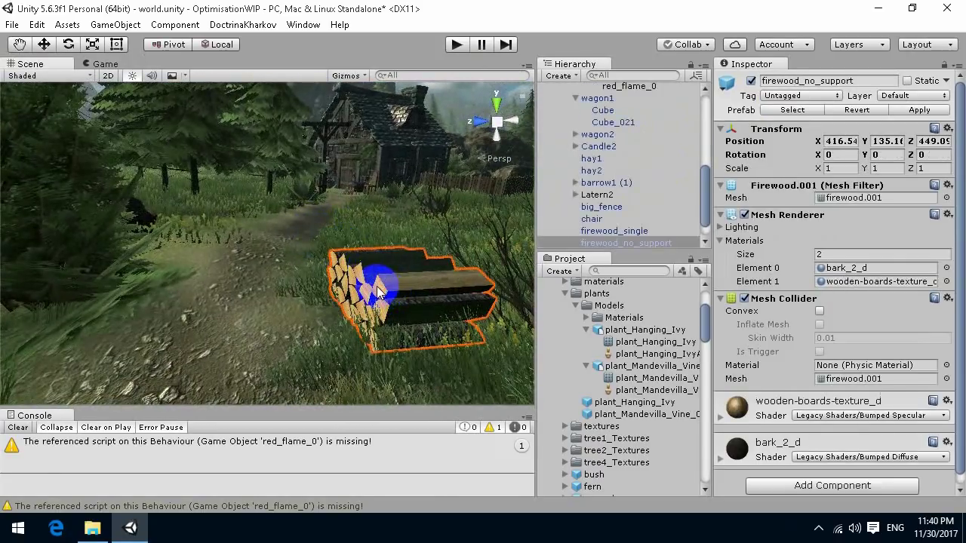
{"action": "left_click_drag", "start_coordinate": [295, 240], "coordinate": [319, 207], "text": "alt"}
{"action": "left_click", "coordinate": [314, 198]}
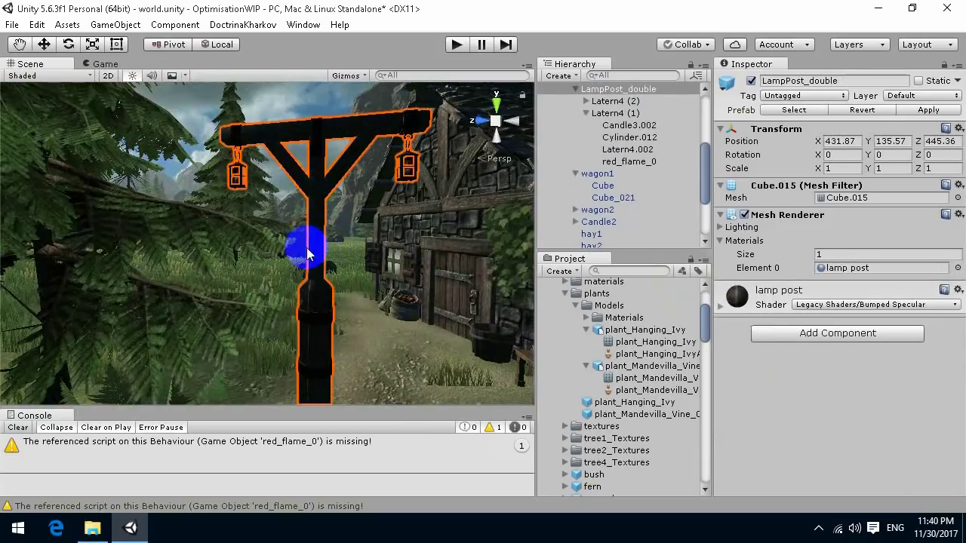
{"action": "left_click", "coordinate": [616, 115]}
{"action": "left_click", "coordinate": [619, 125]}
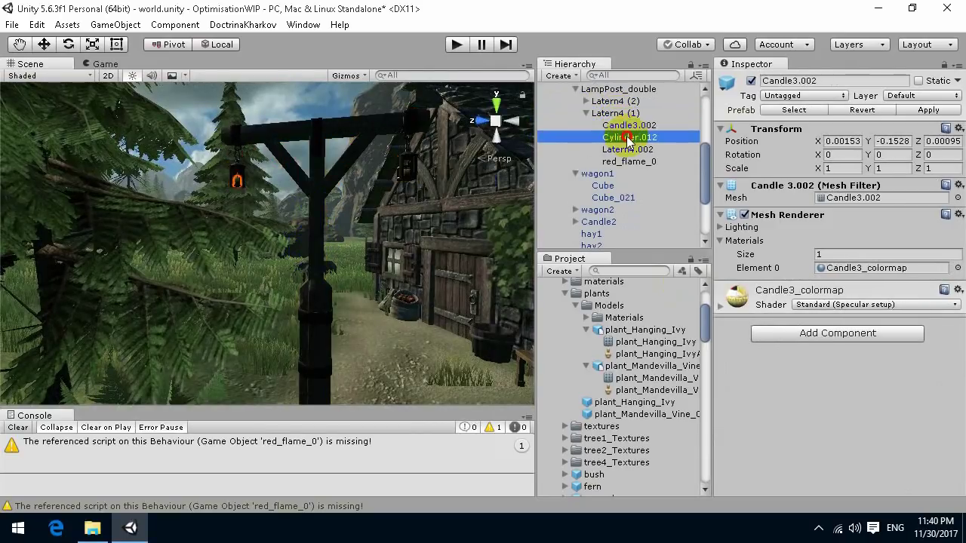
{"action": "left_click", "coordinate": [625, 150]}
{"action": "left_click", "coordinate": [631, 163]}
{"action": "left_click", "coordinate": [627, 150]}
{"action": "right_click_drag", "start_coordinate": [324, 279], "coordinate": [399, 261]}
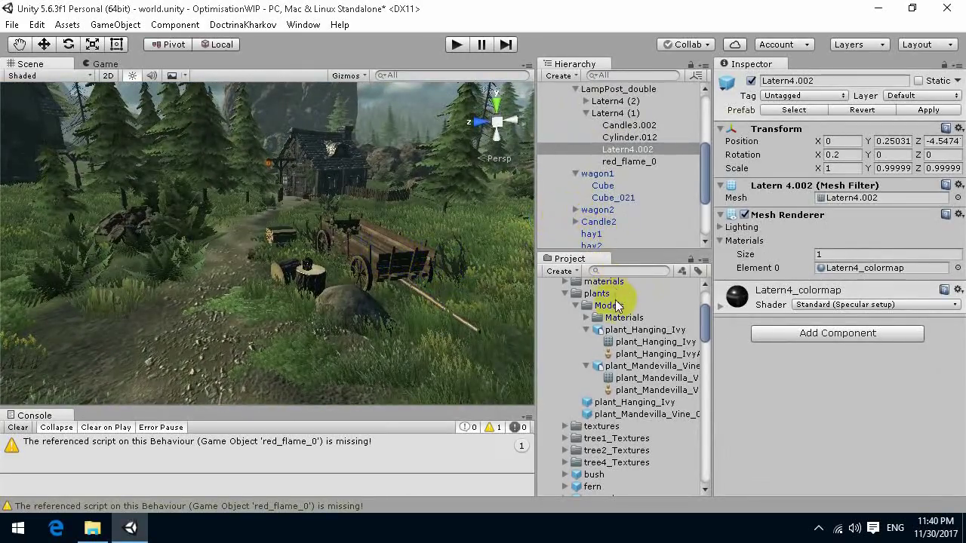
Step: Locate the wagon1 prefab from its scene instance and mark it and all its child objects as static
{"action": "scroll", "coordinate": [661, 182], "scroll_direction": "up", "scroll_amount": 3}
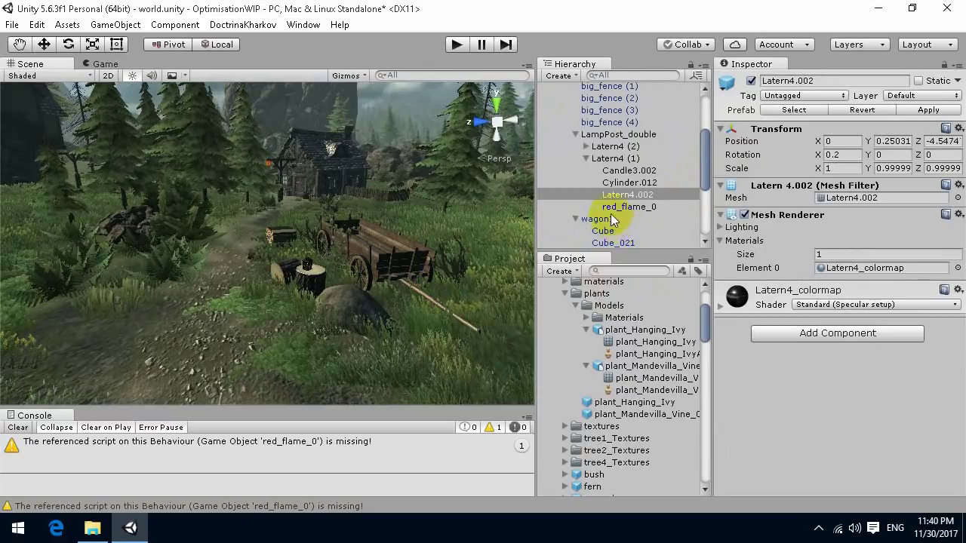
{"action": "scroll", "coordinate": [613, 219], "scroll_direction": "down", "scroll_amount": 3}
{"action": "left_click", "coordinate": [598, 175]}
{"action": "left_click", "coordinate": [779, 112]}
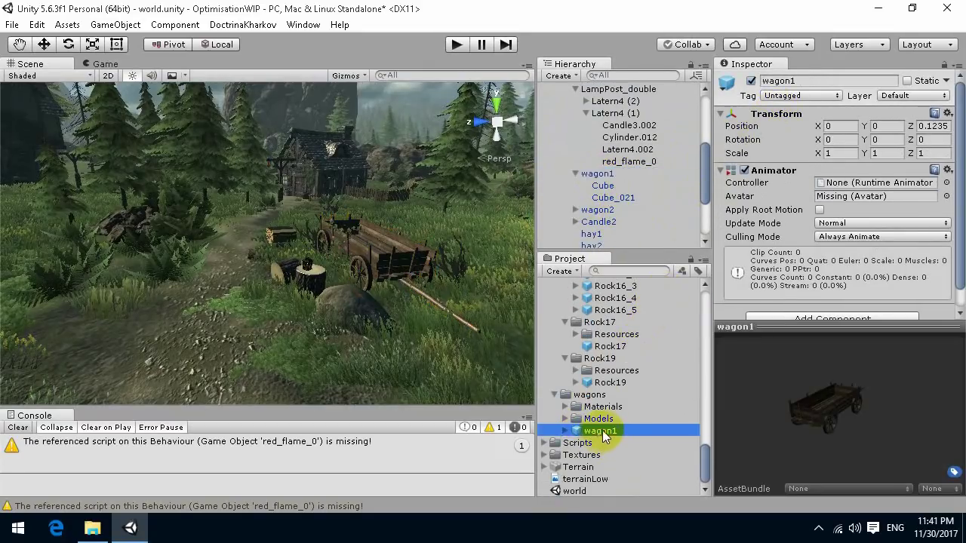
{"action": "left_click", "coordinate": [907, 81]}
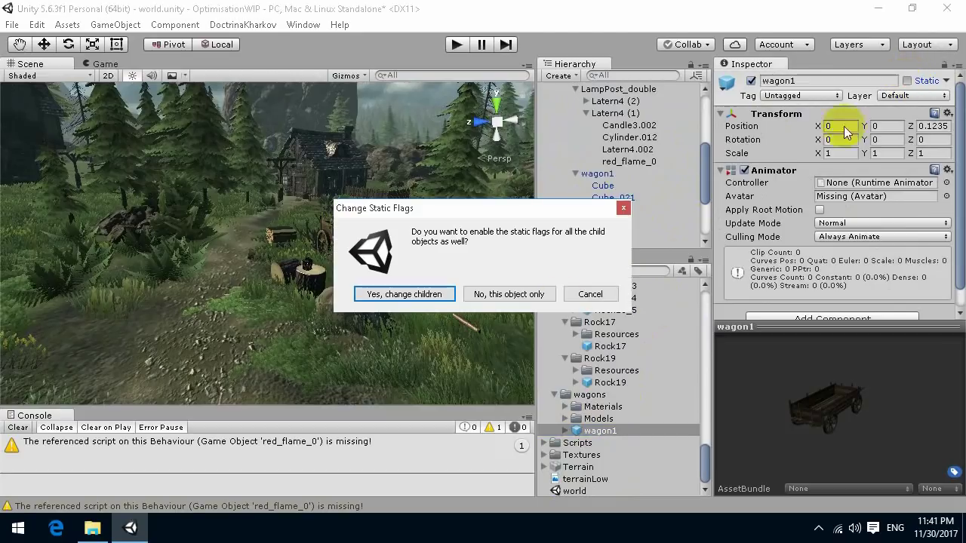
{"action": "left_click", "coordinate": [403, 294]}
Step: Locate the trunk's prefab and mark the firewood_no_support, firewood_single and trunk prefabs as static together
{"action": "left_click", "coordinate": [314, 285]}
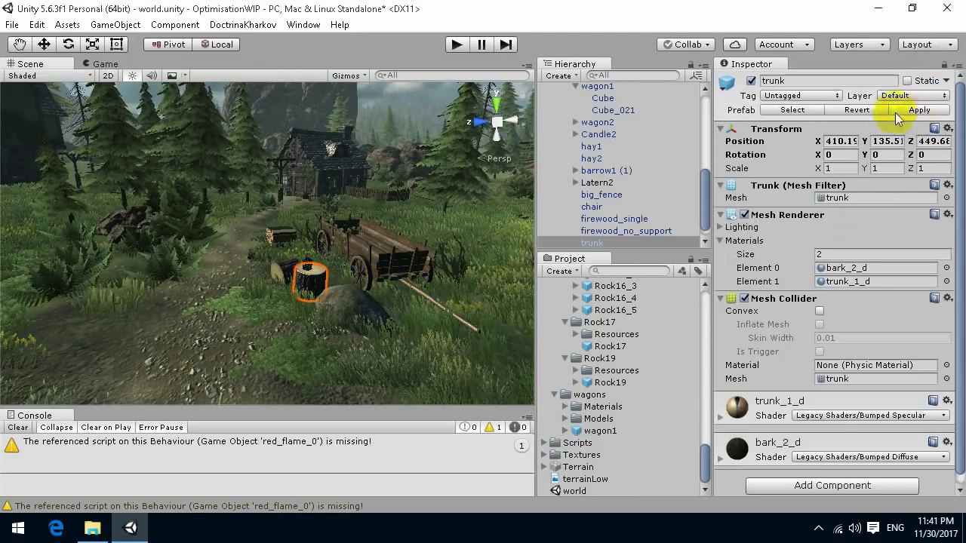
{"action": "left_click", "coordinate": [793, 109]}
{"action": "scroll", "coordinate": [658, 292], "scroll_direction": "down", "scroll_amount": 2}
{"action": "scroll", "coordinate": [658, 292], "scroll_direction": "up", "scroll_amount": 5}
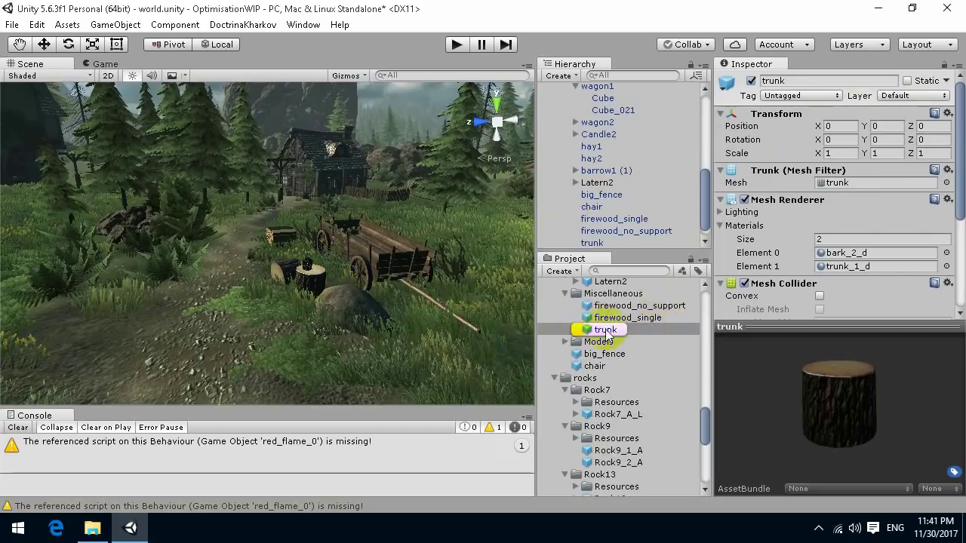
{"action": "left_click", "coordinate": [619, 351], "text": "shift"}
{"action": "left_click", "coordinate": [906, 80]}
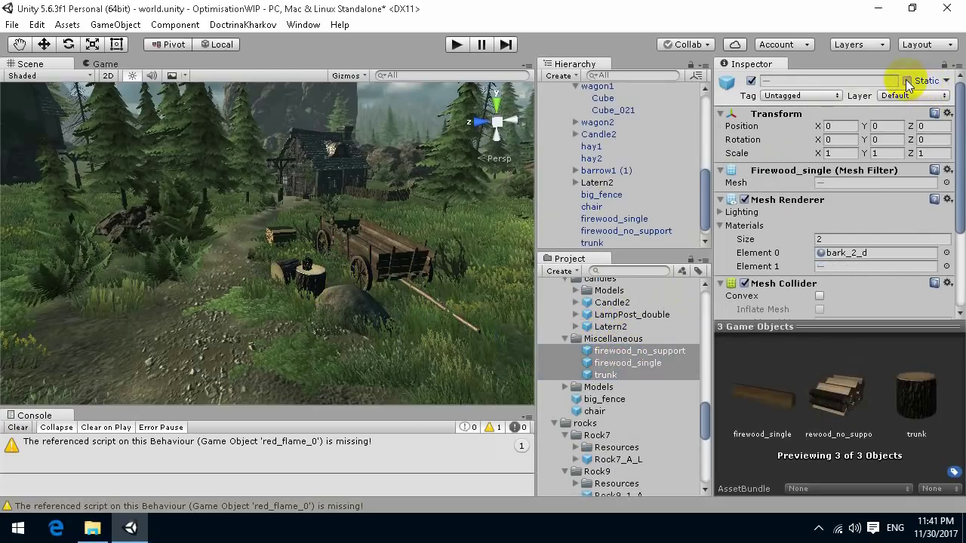
{"action": "left_click_drag", "start_coordinate": [849, 404], "coordinate": [866, 419]}
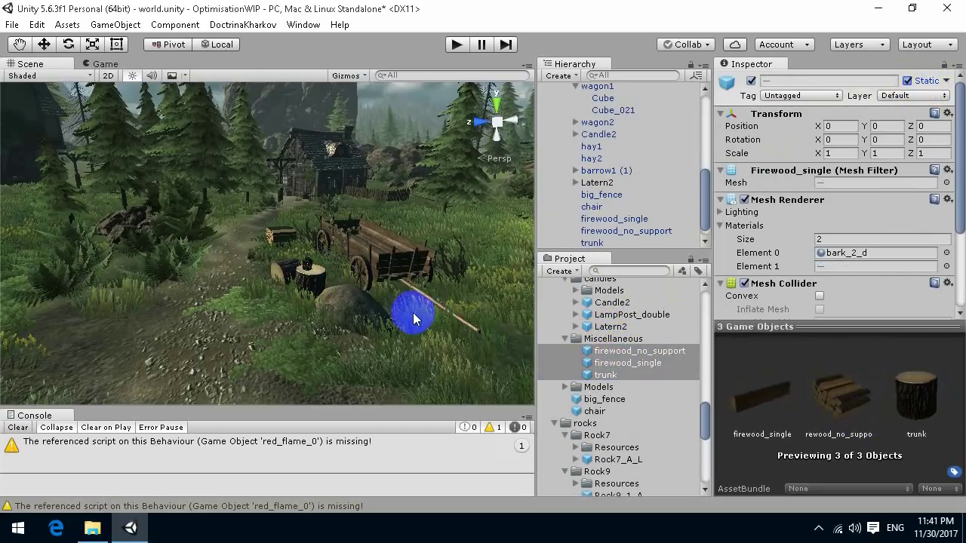
Step: Look up the source model of hay1 beside the wagon, and mark the hay1 scene object as static
{"action": "scroll", "coordinate": [399, 264], "scroll_direction": "up", "scroll_amount": 2}
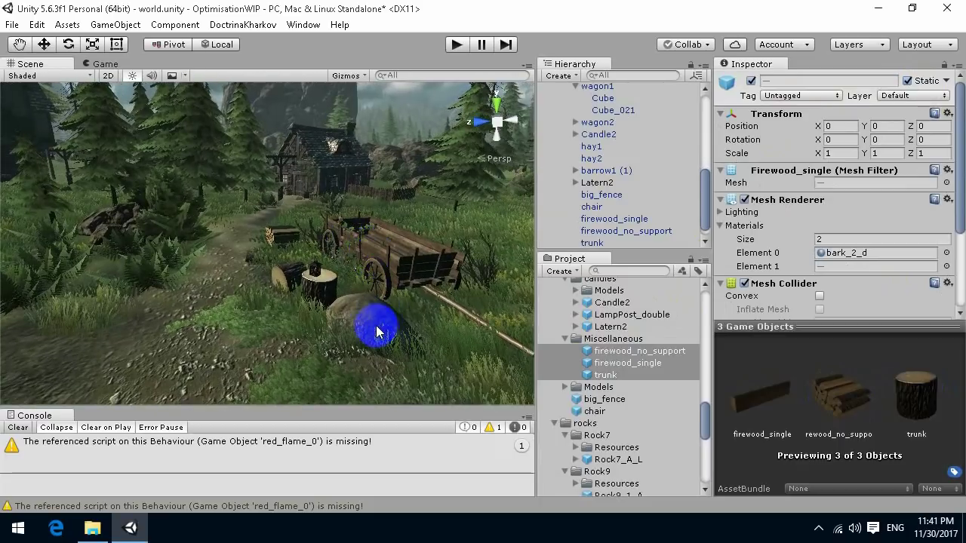
{"action": "left_click", "coordinate": [377, 332]}
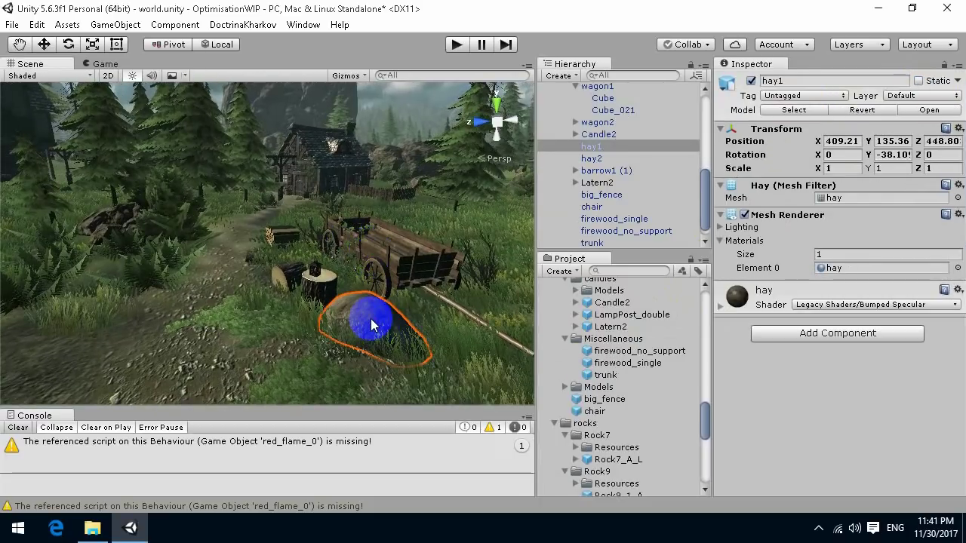
{"action": "left_click", "coordinate": [789, 111]}
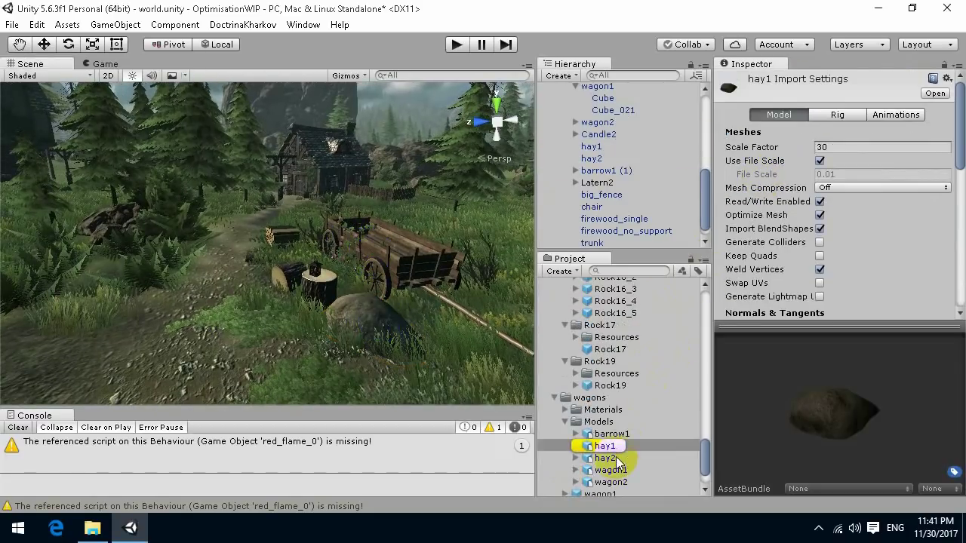
{"action": "left_click", "coordinate": [377, 321]}
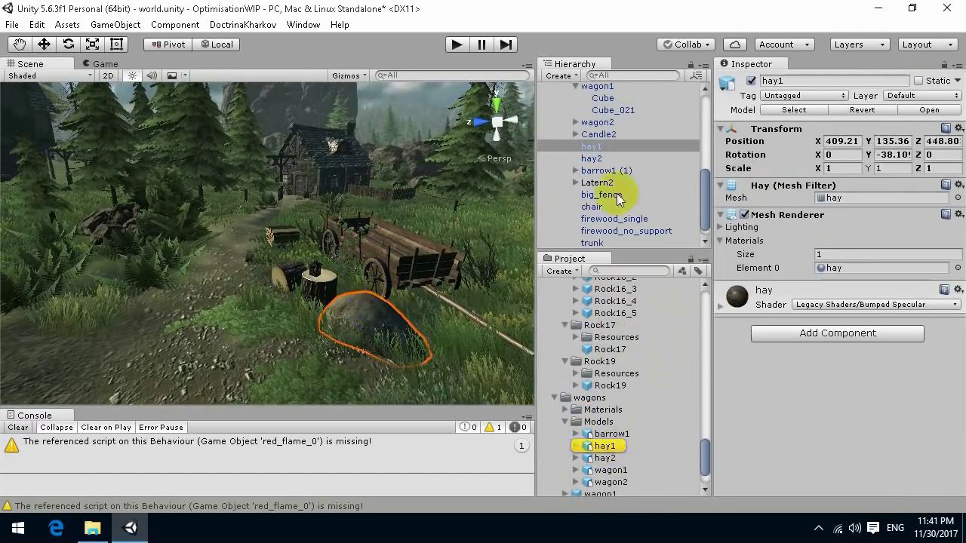
{"action": "left_click", "coordinate": [794, 110]}
{"action": "scroll", "coordinate": [857, 195], "scroll_direction": "down", "scroll_amount": 2}
{"action": "scroll", "coordinate": [857, 195], "scroll_direction": "up", "scroll_amount": 2}
{"action": "left_click", "coordinate": [363, 323]}
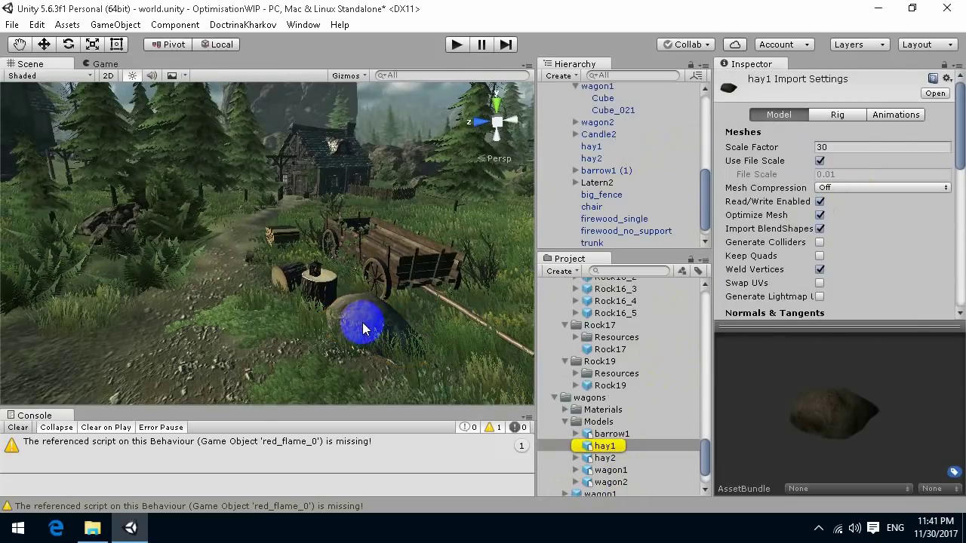
{"action": "left_click", "coordinate": [917, 81]}
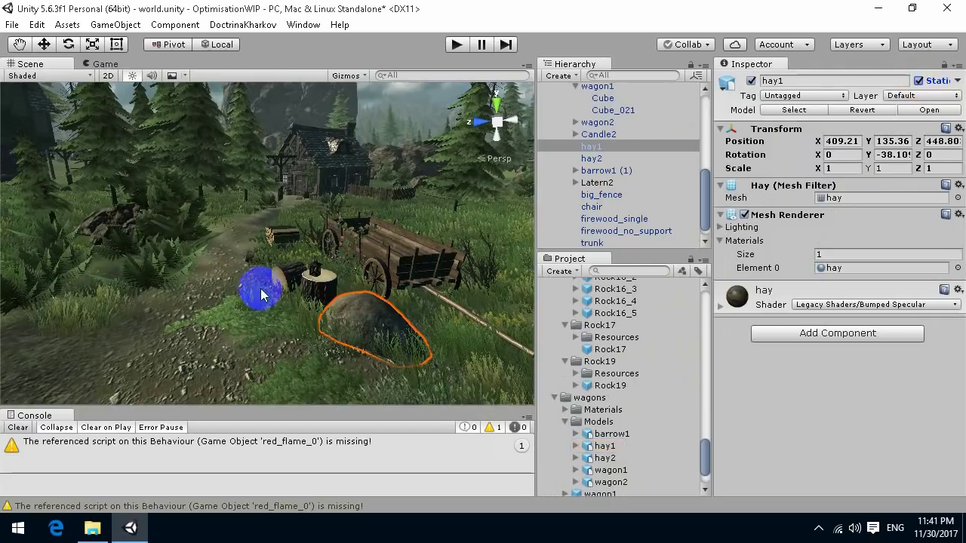
Step: Mark the props group under decor as static, including all its child objects
{"action": "scroll", "coordinate": [596, 194], "scroll_direction": "up", "scroll_amount": 10}
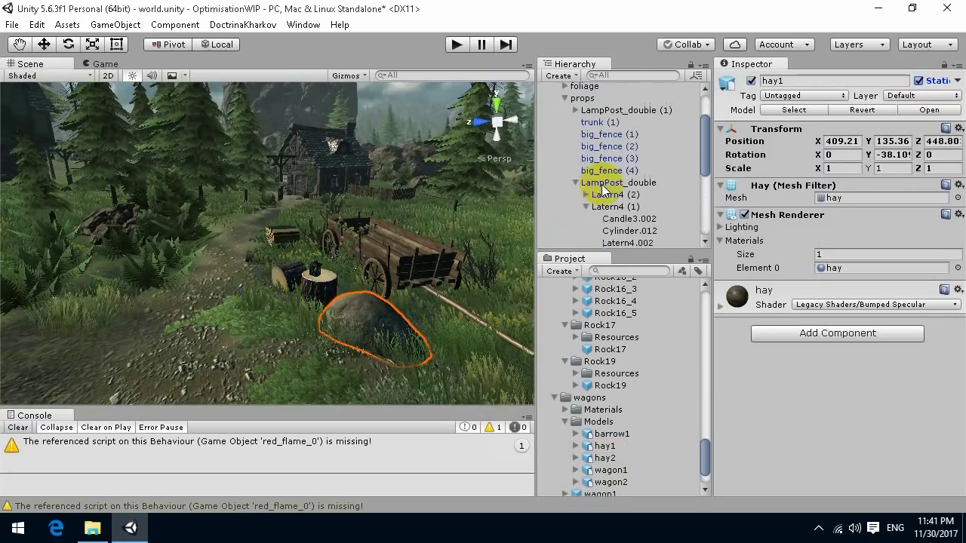
{"action": "left_click", "coordinate": [585, 149]}
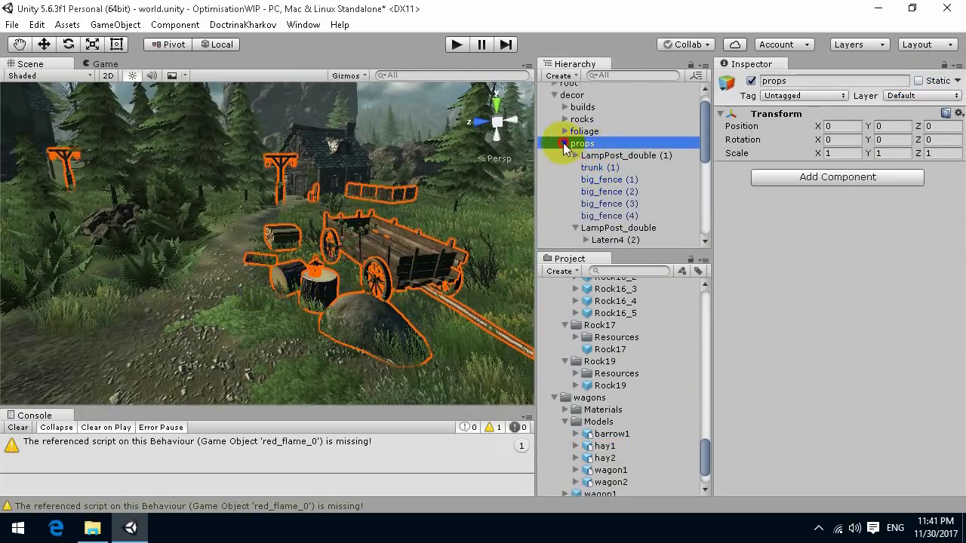
{"action": "left_click", "coordinate": [564, 143]}
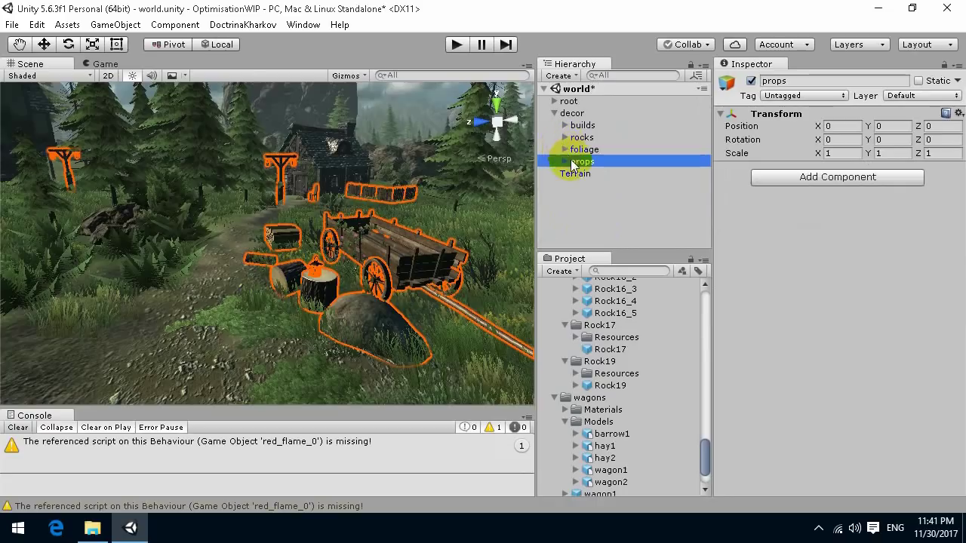
{"action": "left_click", "coordinate": [918, 81]}
{"action": "left_click", "coordinate": [421, 295]}
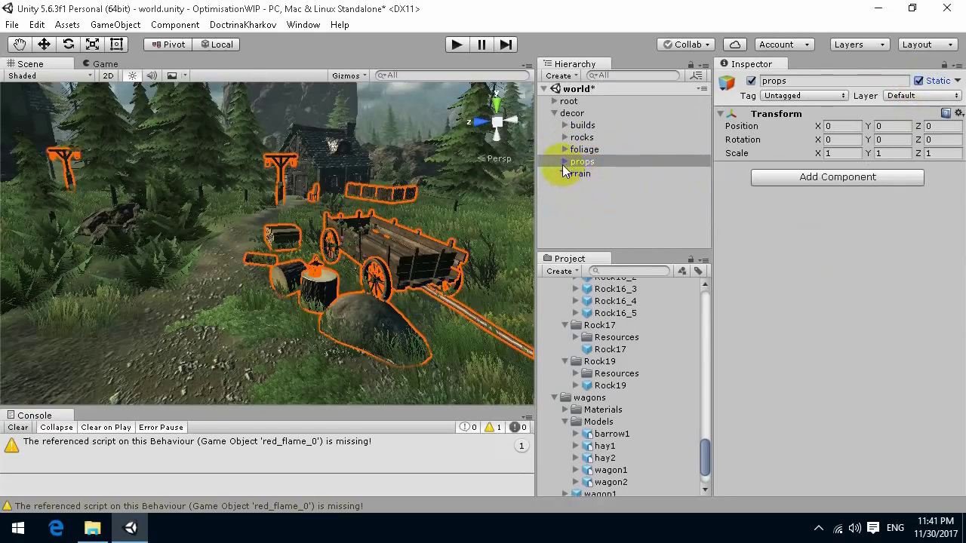
Step: Check the static setting of the trunk and big_fence objects inside the props group
{"action": "left_click", "coordinate": [565, 162]}
{"action": "left_click", "coordinate": [596, 185]}
{"action": "left_click", "coordinate": [615, 210]}
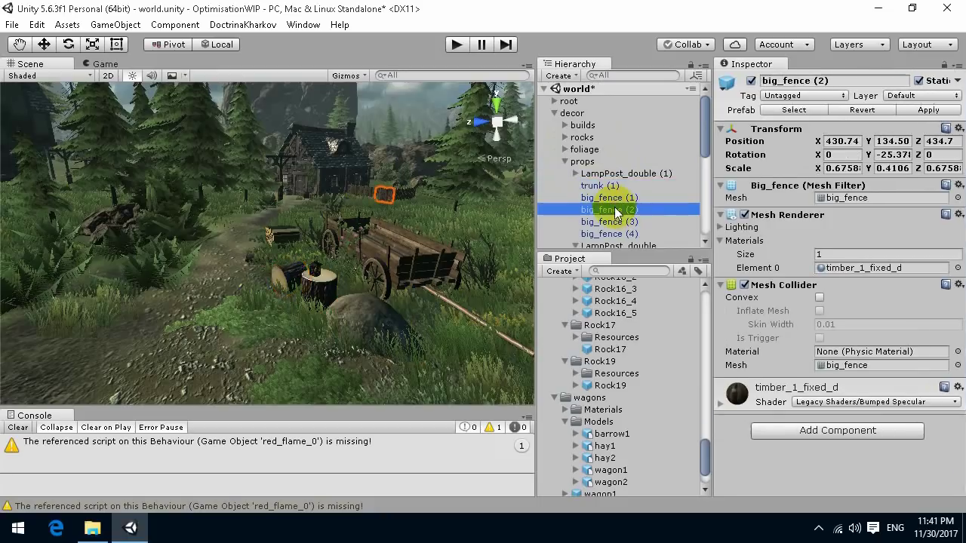
{"action": "left_click", "coordinate": [613, 222]}
{"action": "double_click", "coordinate": [610, 234]}
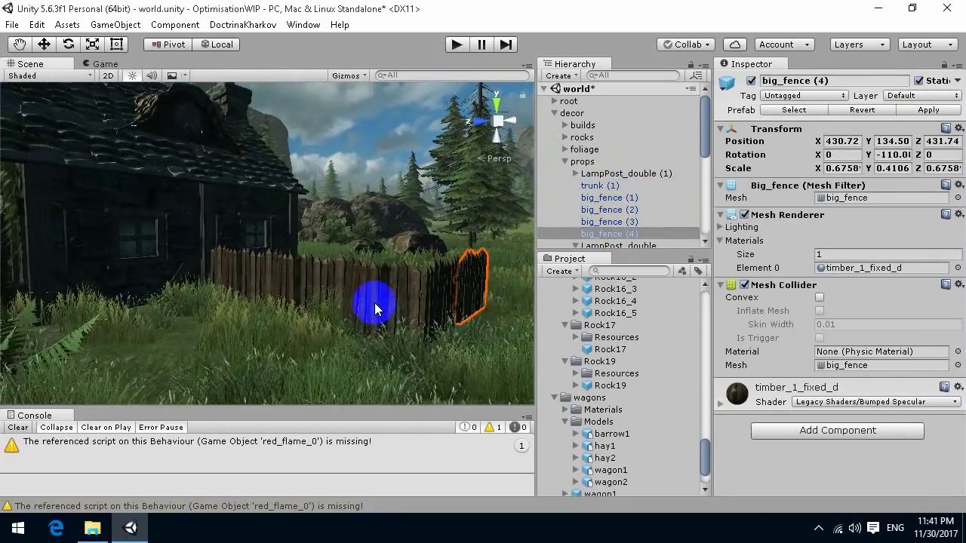
Step: Locate the fence's prefab and mark the big_fence and chair prefabs as static
{"action": "left_click", "coordinate": [384, 287]}
{"action": "left_click", "coordinate": [793, 109]}
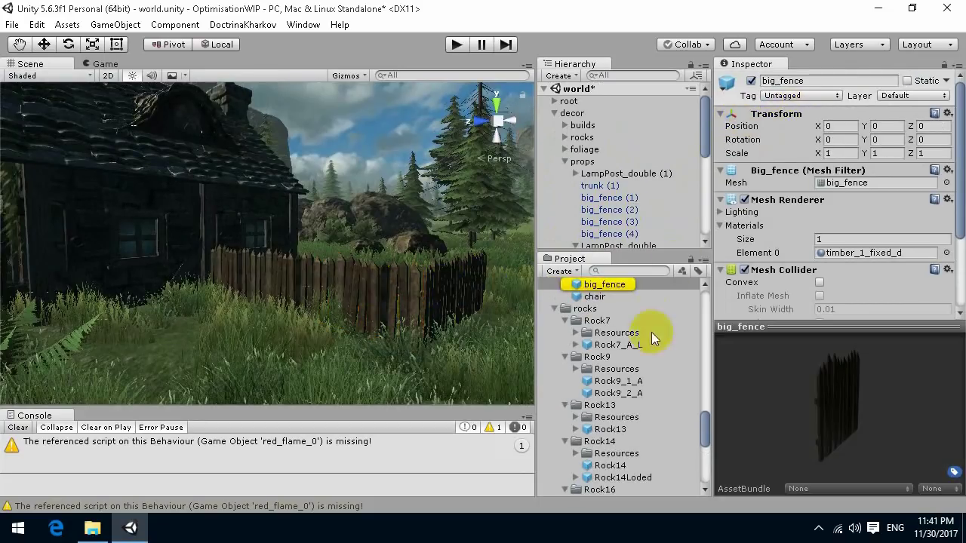
{"action": "left_click", "coordinate": [596, 284]}
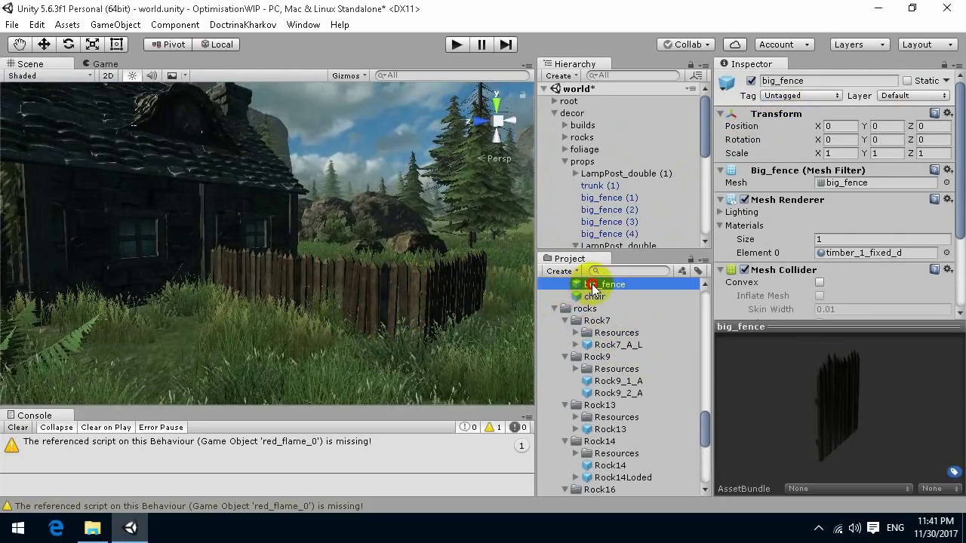
{"action": "left_click", "coordinate": [906, 80]}
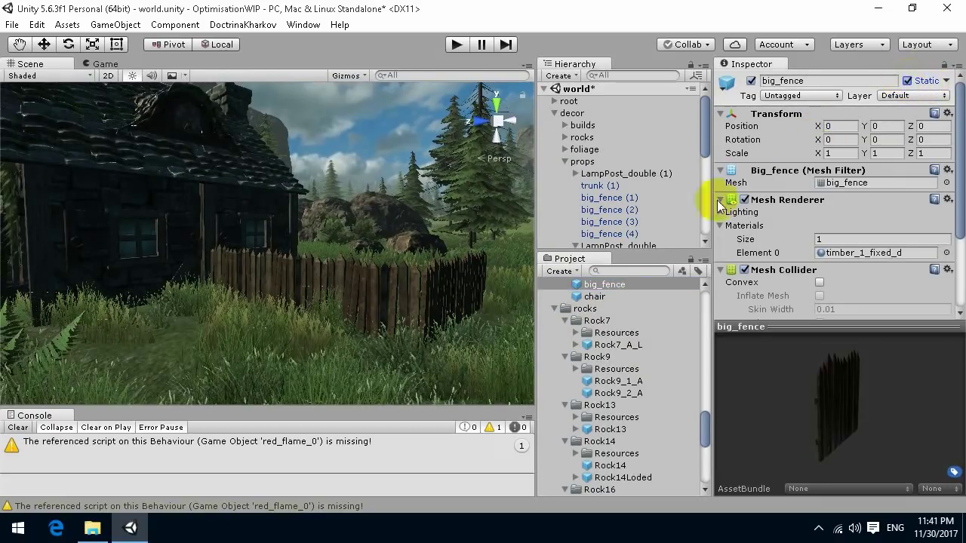
{"action": "left_click", "coordinate": [595, 297]}
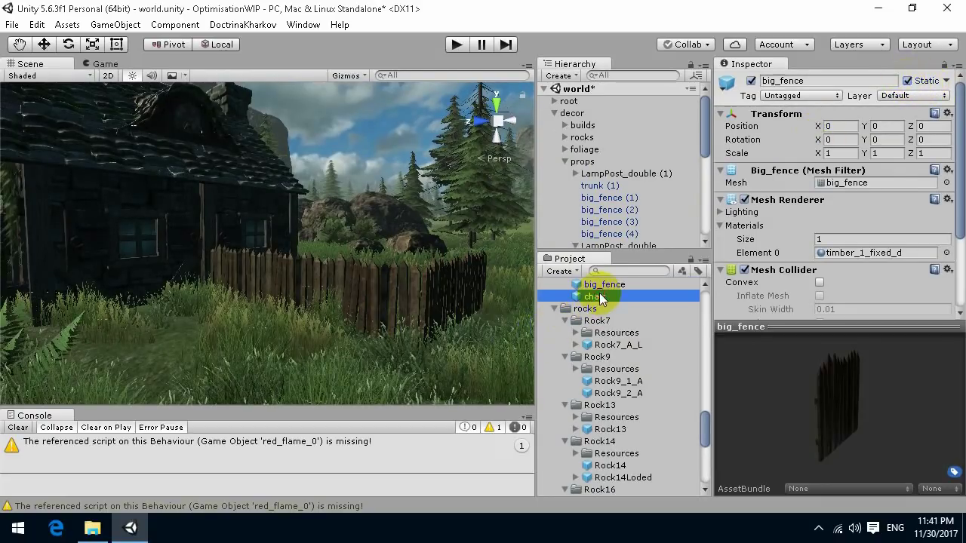
{"action": "left_click", "coordinate": [906, 81]}
{"action": "scroll", "coordinate": [636, 357], "scroll_direction": "up", "scroll_amount": 3}
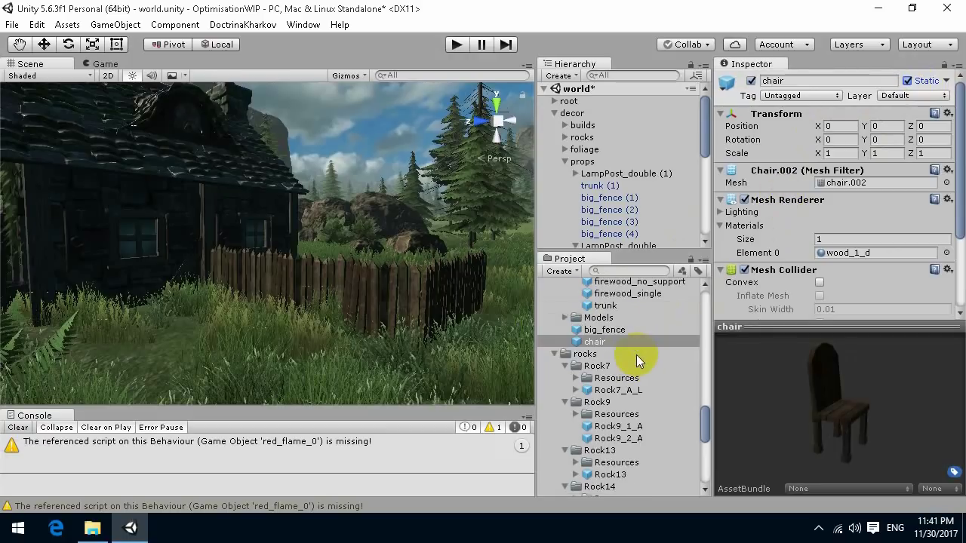
{"action": "left_click", "coordinate": [599, 330]}
Step: Mark the Candle2 prefab and all its child objects as static
{"action": "scroll", "coordinate": [614, 336], "scroll_direction": "up", "scroll_amount": 3}
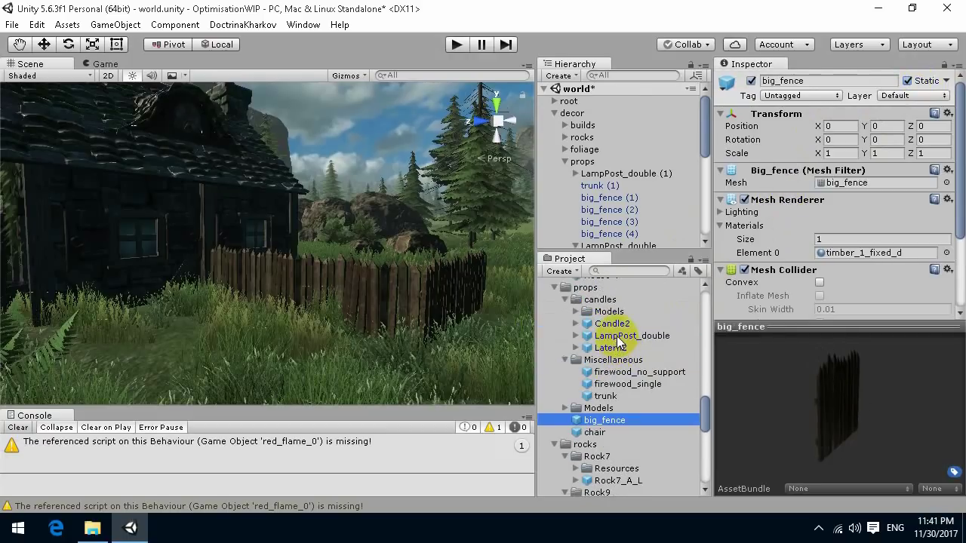
{"action": "left_click", "coordinate": [612, 325]}
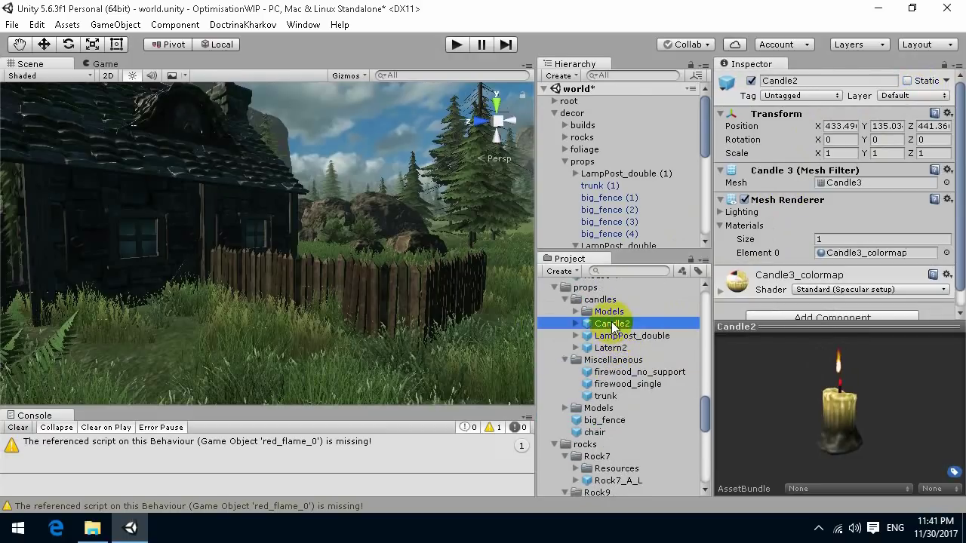
{"action": "left_click", "coordinate": [908, 82]}
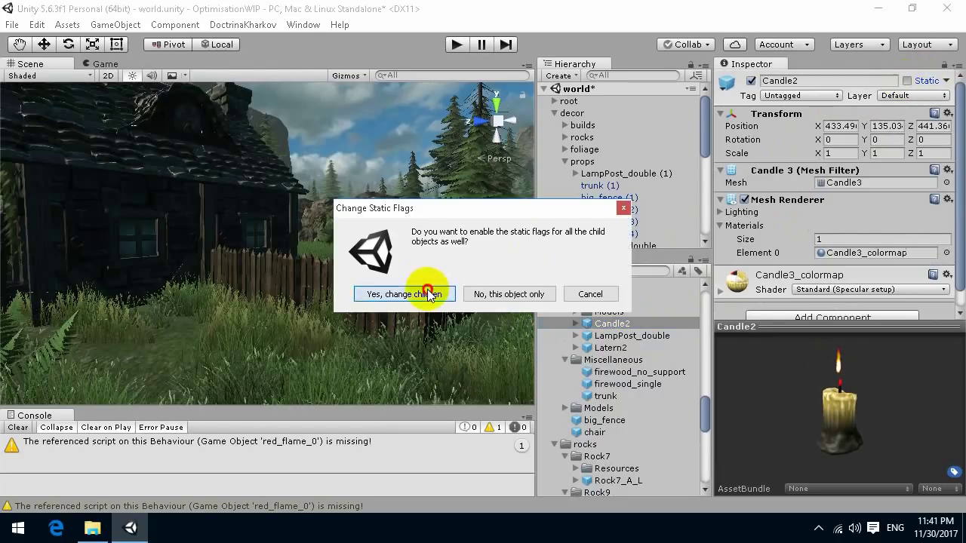
{"action": "left_click", "coordinate": [425, 291]}
Step: Mark the LampPost_double and Latern2 prefabs as static, including all their child objects
{"action": "left_click", "coordinate": [630, 336]}
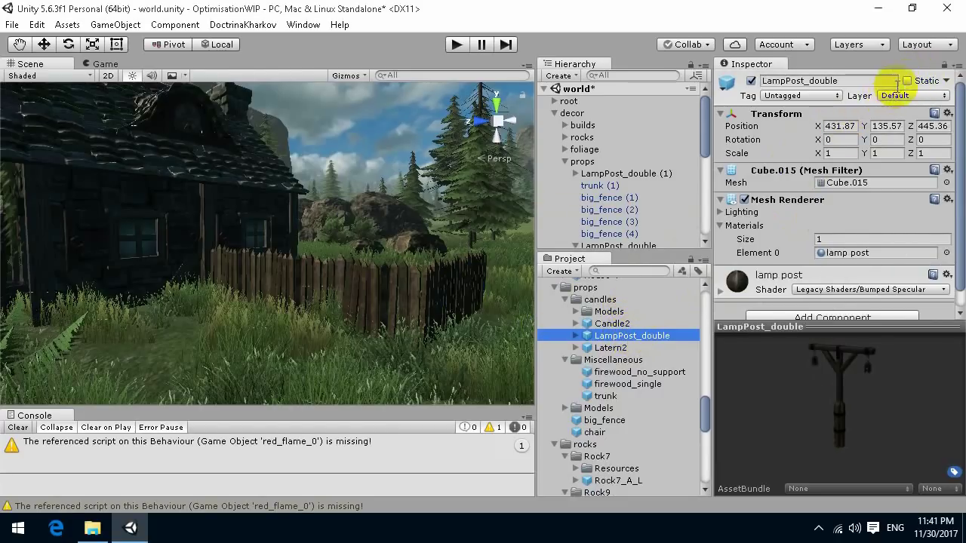
{"action": "left_click", "coordinate": [907, 81]}
{"action": "left_click", "coordinate": [404, 294]}
{"action": "left_click", "coordinate": [610, 348]}
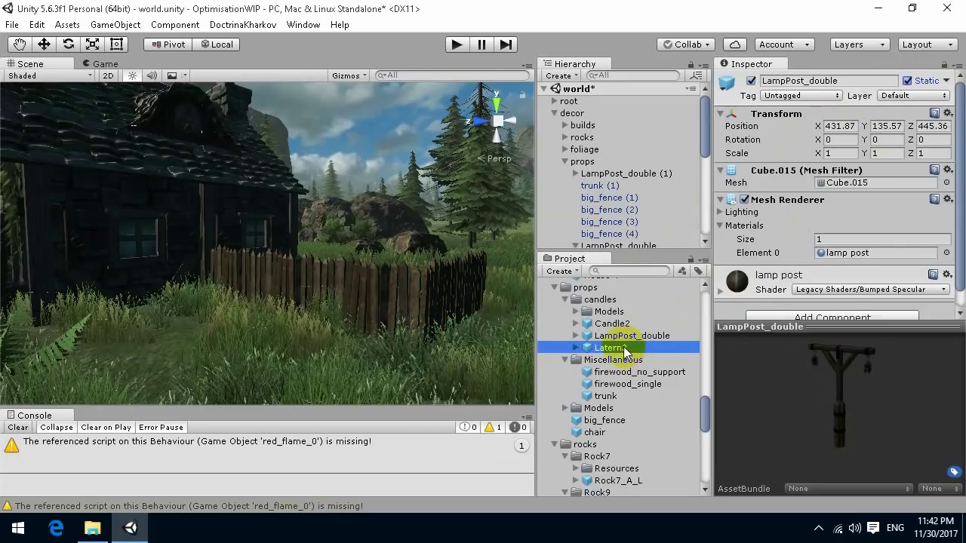
{"action": "left_click", "coordinate": [906, 81]}
{"action": "left_click", "coordinate": [404, 294]}
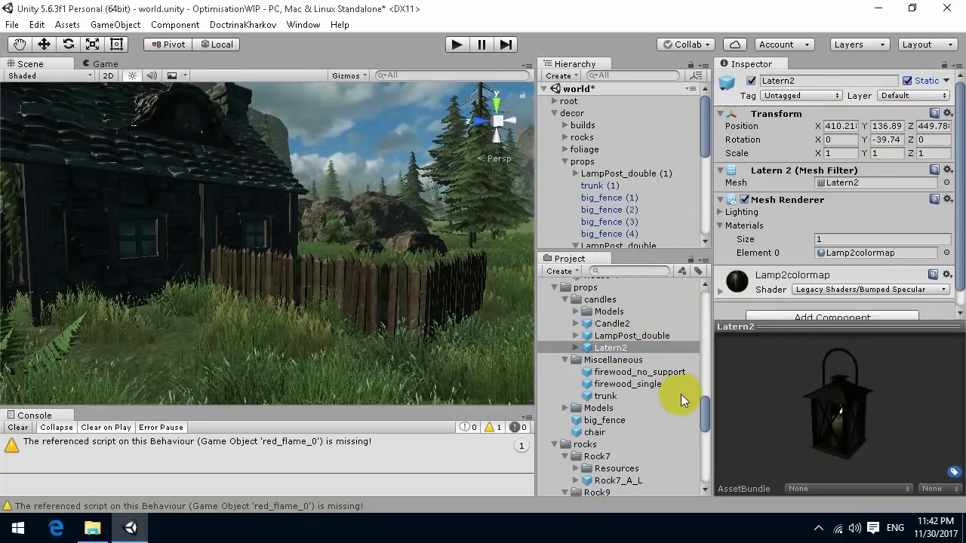
{"action": "scroll", "coordinate": [616, 365], "scroll_direction": "down", "scroll_amount": 3}
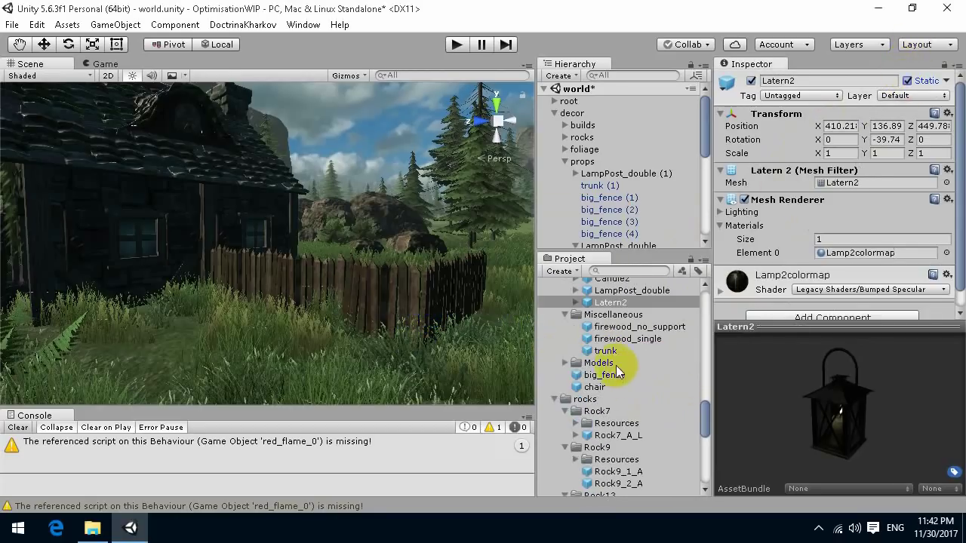
Step: Check the static setting of Latern2's Candle2.001 child and of the firewood, trunk, big_fence and chair prefabs
{"action": "left_click", "coordinate": [575, 303]}
{"action": "left_click", "coordinate": [626, 314]}
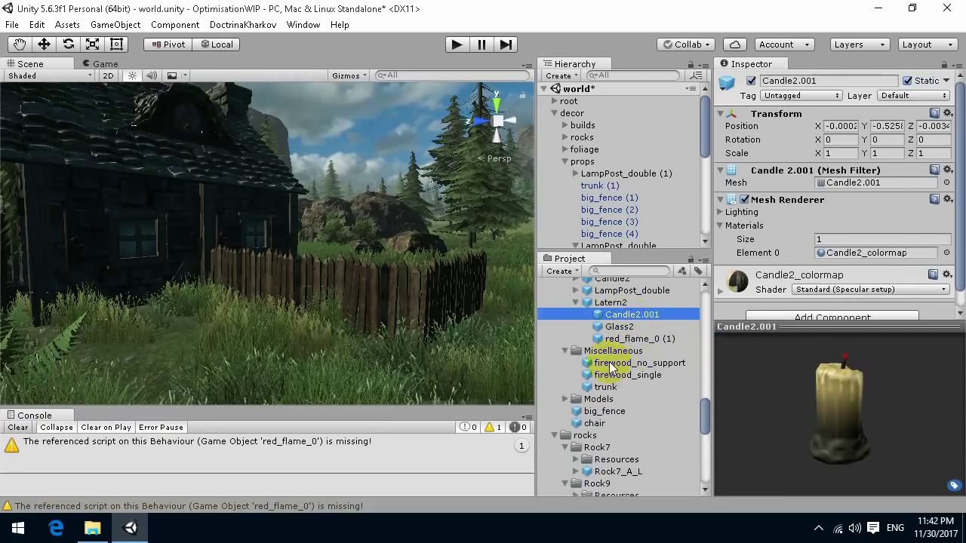
{"action": "left_click", "coordinate": [612, 363]}
{"action": "left_click", "coordinate": [616, 375]}
{"action": "scroll", "coordinate": [618, 383], "scroll_direction": "down", "scroll_amount": 2}
{"action": "left_click", "coordinate": [606, 342]}
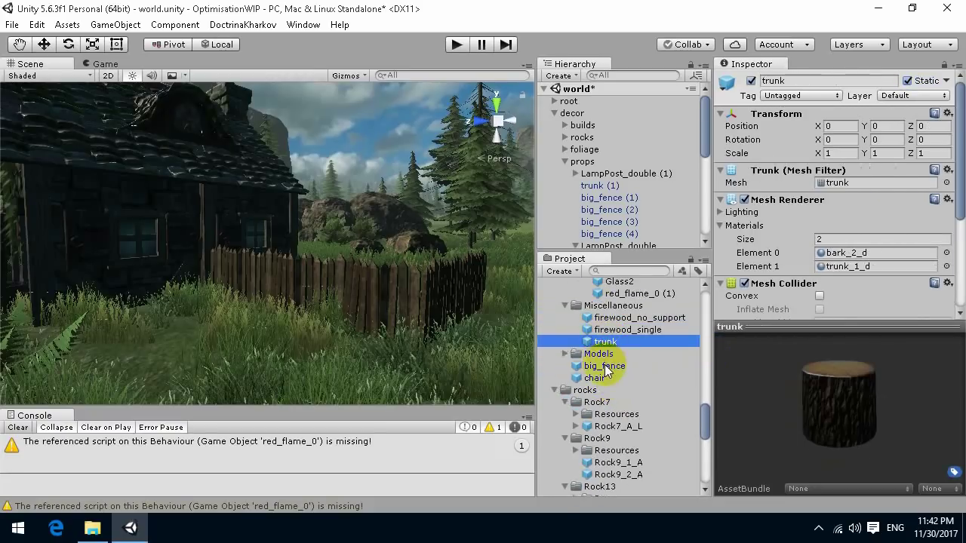
{"action": "left_click", "coordinate": [603, 366]}
{"action": "left_click", "coordinate": [599, 378]}
Step: Check the static setting of the rock prefabs, including Rock7_A_L, Rock9_1_A, Rock9_2_A, Rock16_2 and Rock16_3
{"action": "scroll", "coordinate": [608, 370], "scroll_direction": "down", "scroll_amount": 2}
{"action": "left_click", "coordinate": [606, 368]}
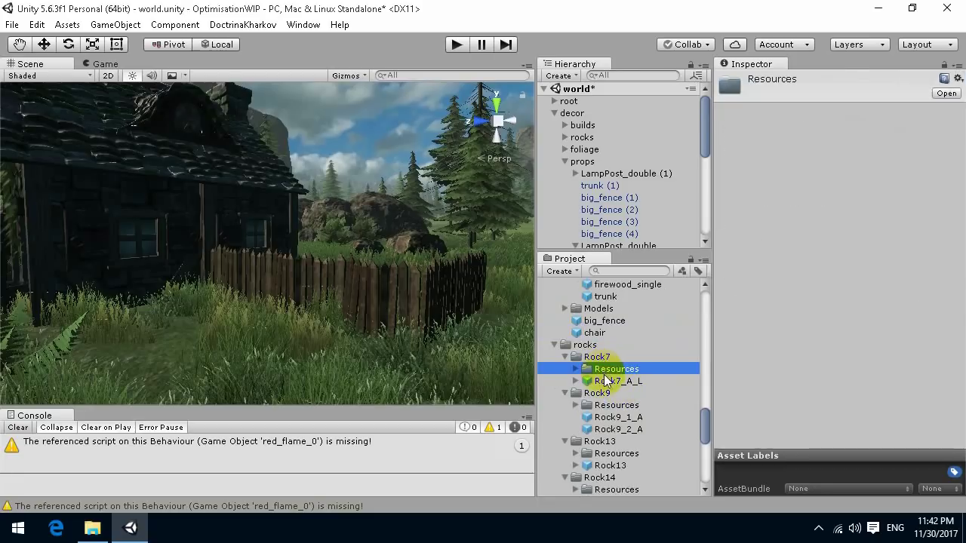
{"action": "left_click", "coordinate": [611, 381]}
{"action": "left_click", "coordinate": [618, 417]}
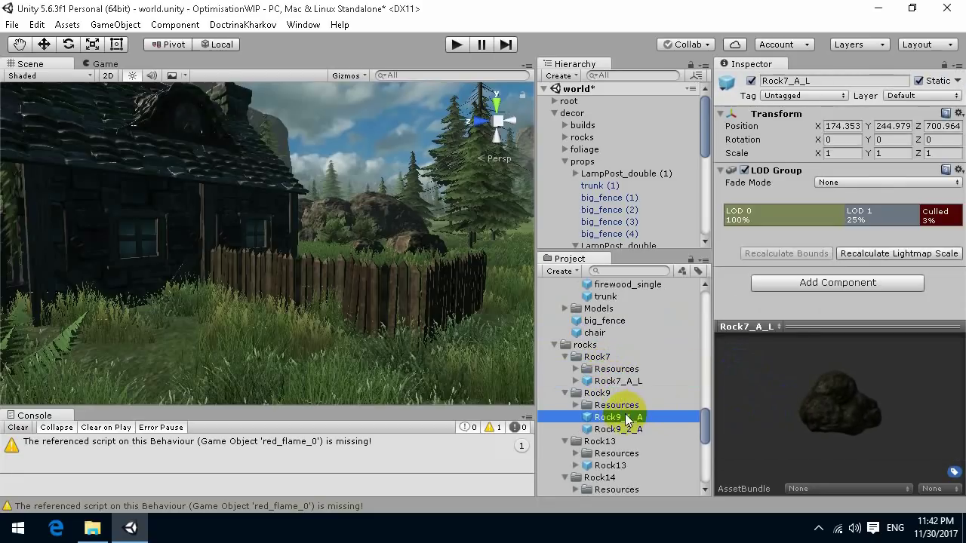
{"action": "left_click", "coordinate": [620, 429]}
{"action": "scroll", "coordinate": [626, 408], "scroll_direction": "down", "scroll_amount": 6}
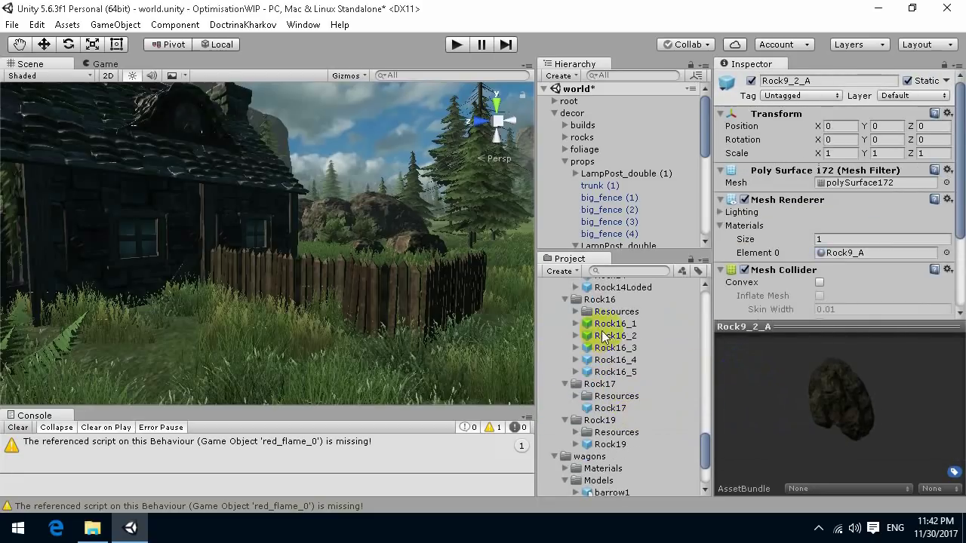
{"action": "left_click", "coordinate": [612, 336]}
{"action": "left_click", "coordinate": [580, 349]}
Step: Run the scene in the Game view with the statistics overlay shown to compare the batch counts, and stop it
{"action": "right_click_drag", "start_coordinate": [287, 309], "coordinate": [334, 265]}
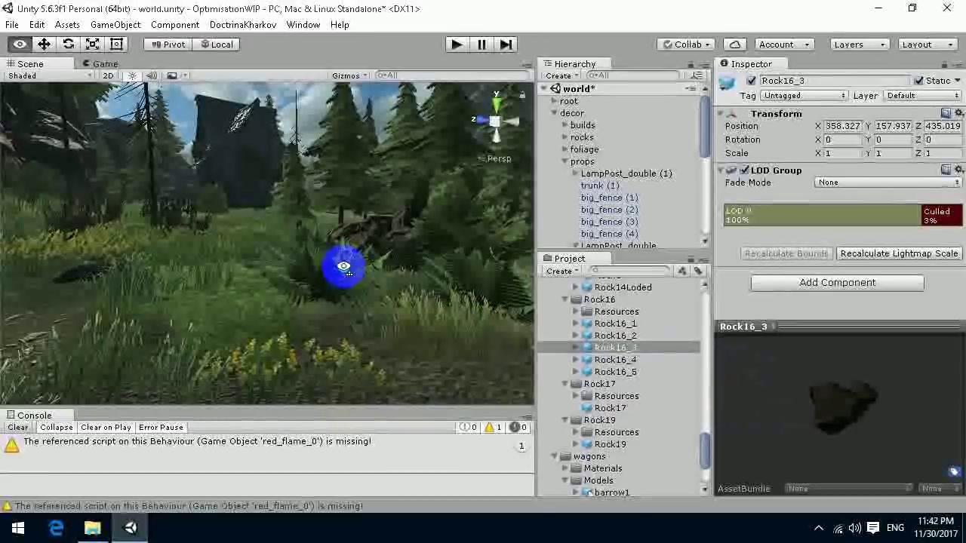
{"action": "left_click", "coordinate": [105, 66]}
{"action": "left_click", "coordinate": [472, 76]}
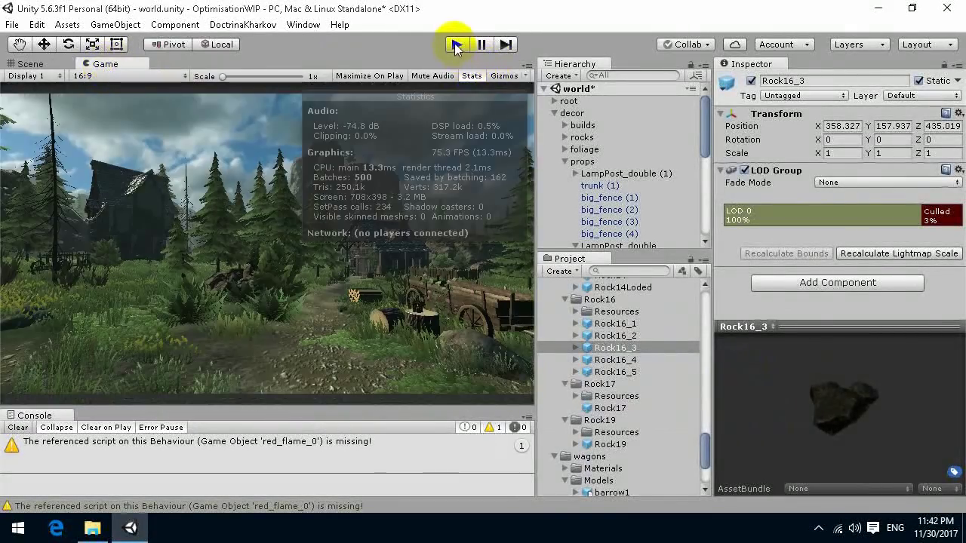
{"action": "left_click", "coordinate": [455, 44]}
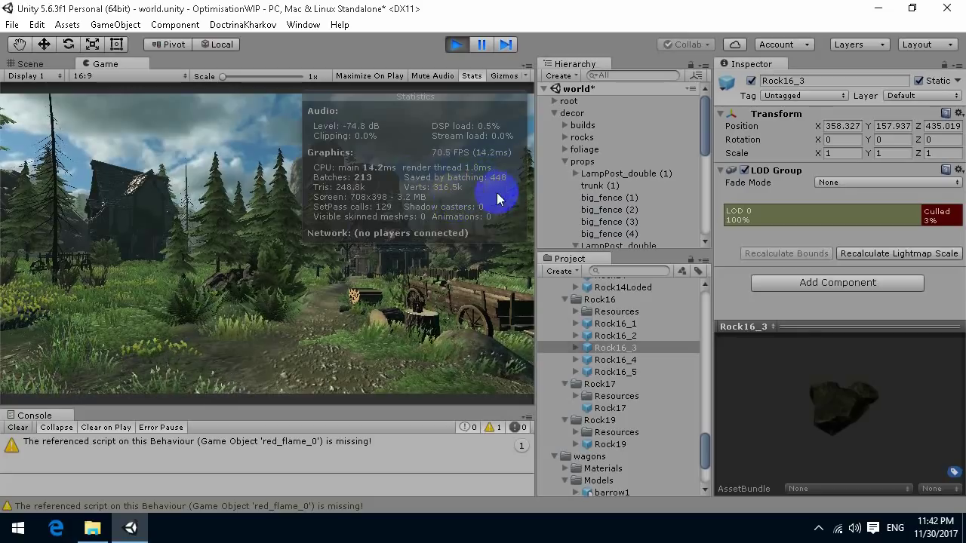
{"action": "left_click", "coordinate": [476, 45]}
{"action": "left_click", "coordinate": [475, 45]}
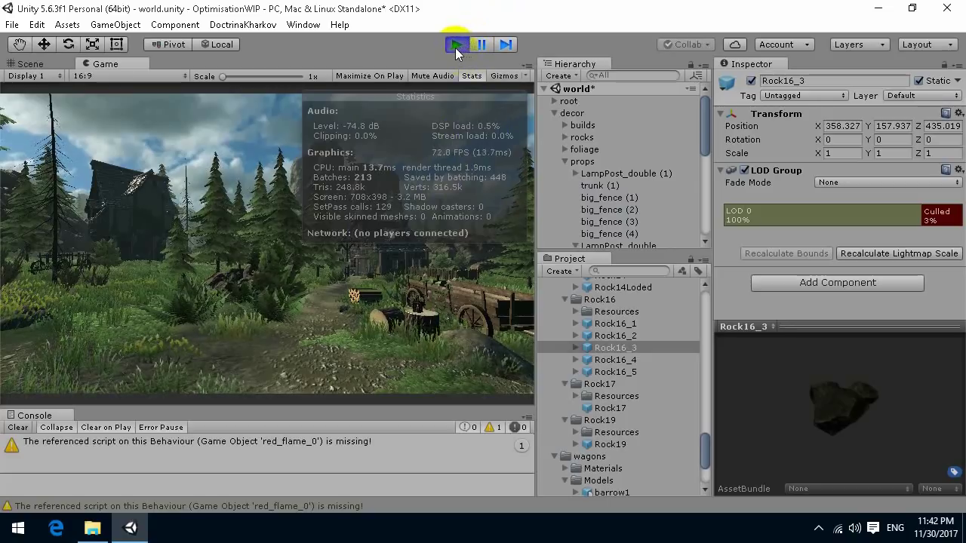
{"action": "left_click", "coordinate": [455, 44]}
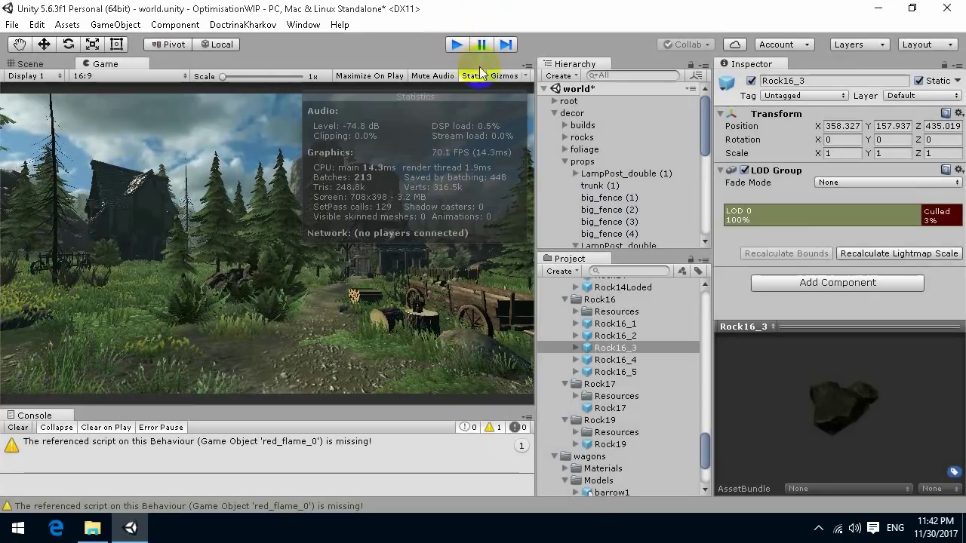
Step: Collapse the decor group, run the scene again and open the Profiler on its Rendering section
{"action": "left_click", "coordinate": [553, 113]}
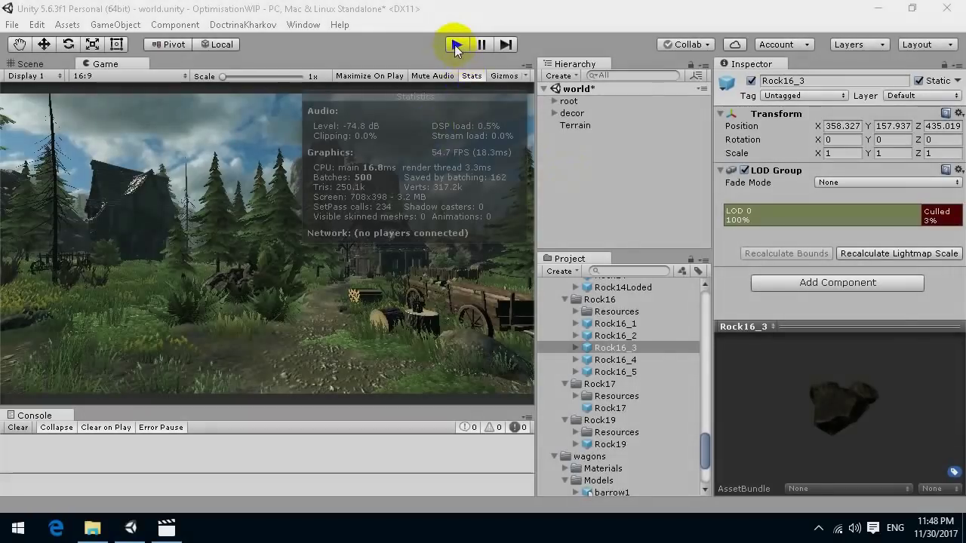
{"action": "left_click", "coordinate": [456, 46]}
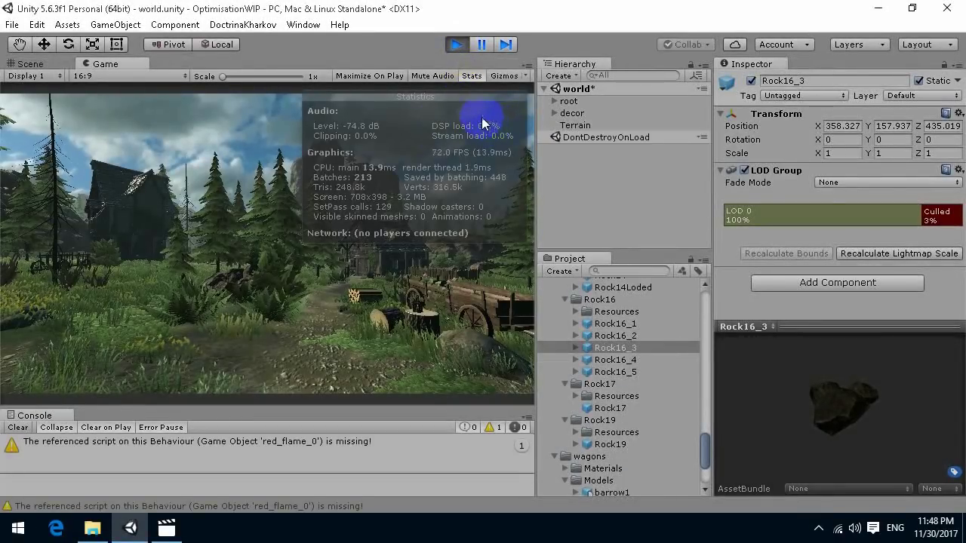
{"action": "left_click", "coordinate": [303, 25]}
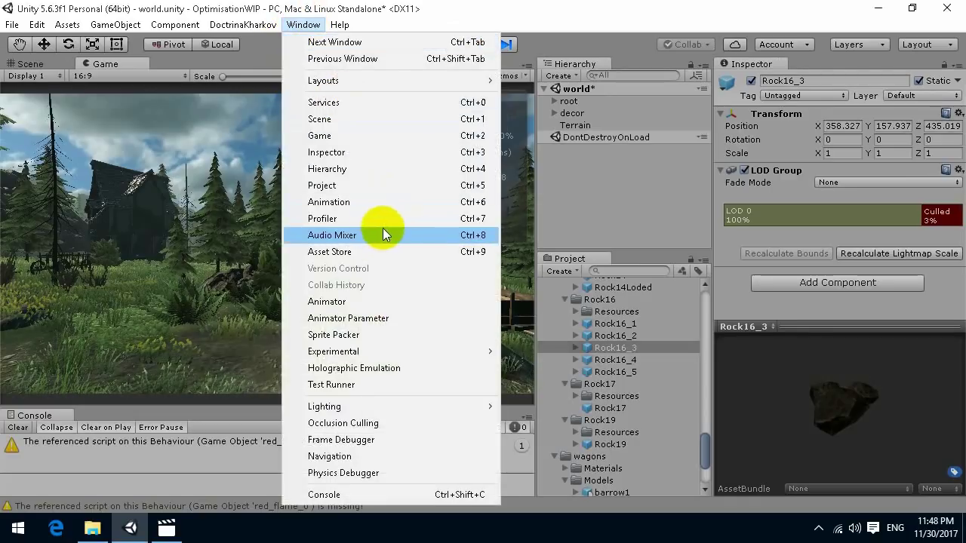
{"action": "left_click", "coordinate": [335, 219]}
{"action": "left_click_drag", "start_coordinate": [395, 24], "coordinate": [618, 36]}
{"action": "left_click", "coordinate": [371, 183]}
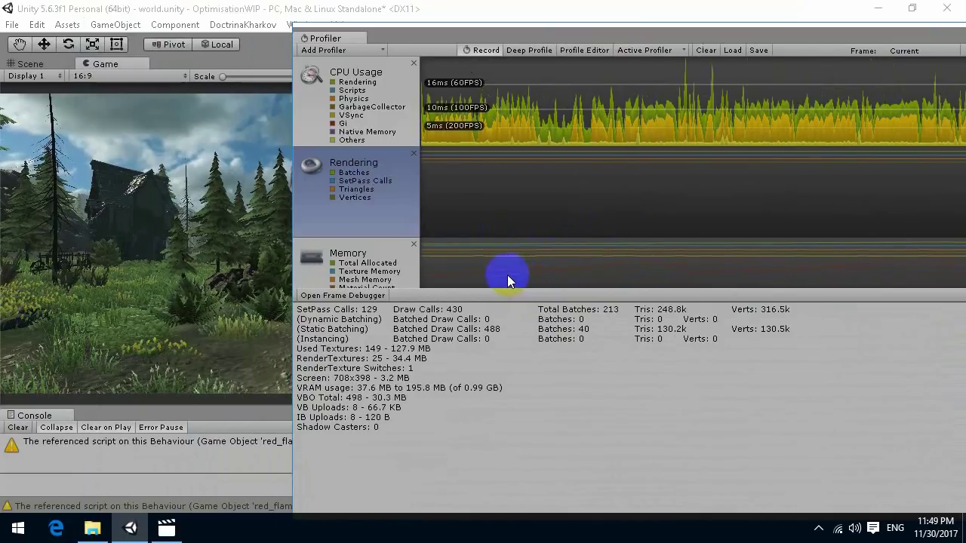
Step: Examine the draw call and static batching figures of one recorded frame in the Profiler's Rendering section
{"action": "left_click", "coordinate": [659, 114]}
{"action": "left_click_drag", "start_coordinate": [659, 113], "coordinate": [664, 113]}
{"action": "left_click", "coordinate": [360, 184]}
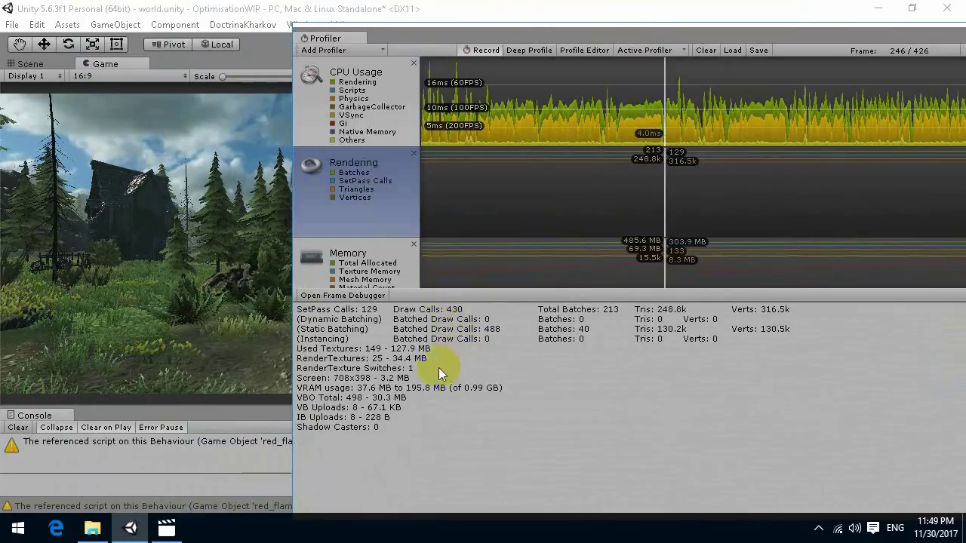
{"action": "left_click", "coordinate": [351, 130]}
{"action": "left_click", "coordinate": [347, 190]}
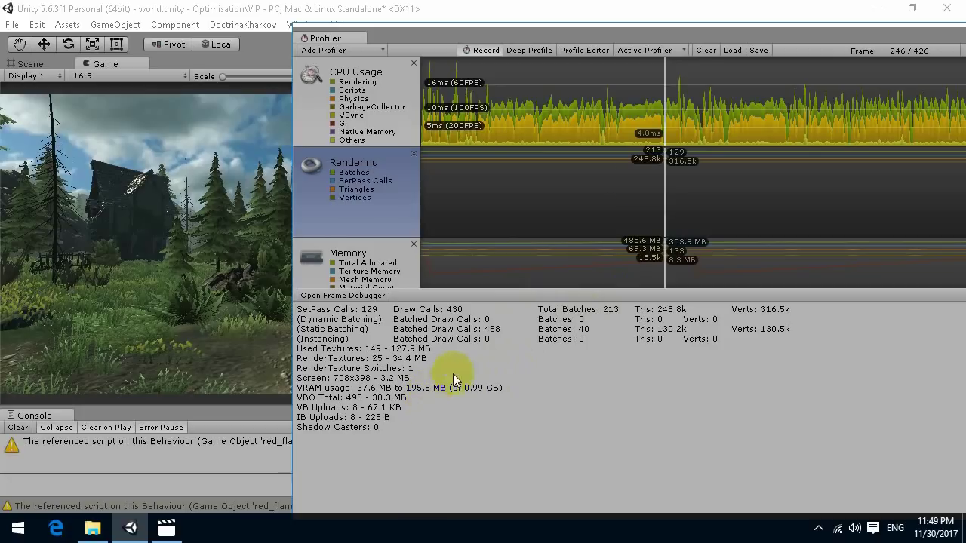
Step: Close the Profiler and leave play mode with the statistics overlay hidden
{"action": "left_click_drag", "start_coordinate": [695, 60], "coordinate": [371, 22]}
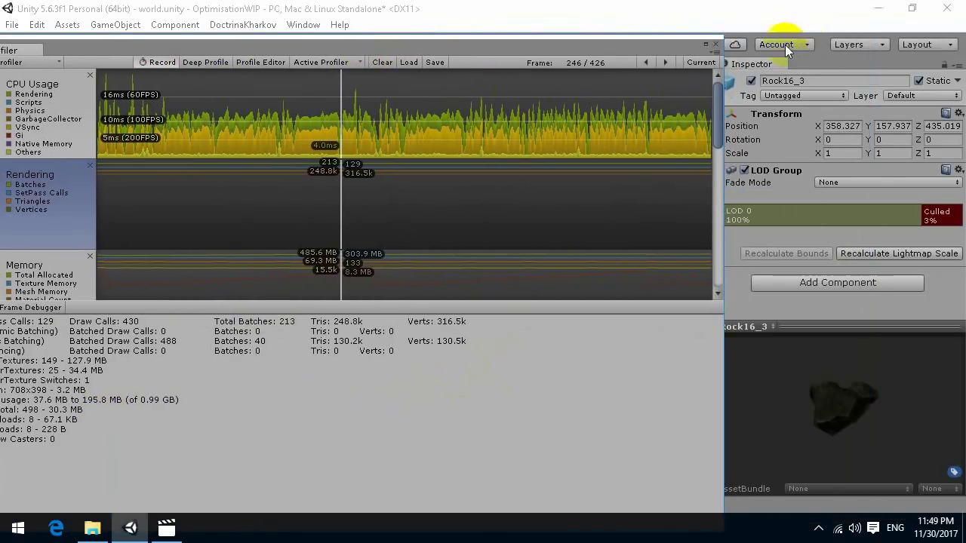
{"action": "left_click", "coordinate": [716, 45]}
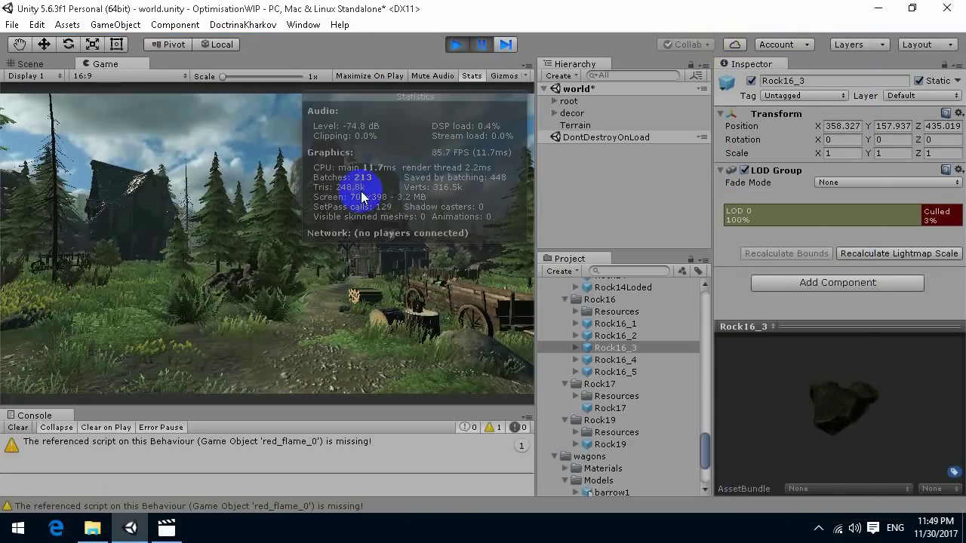
{"action": "left_click", "coordinate": [457, 44]}
{"action": "left_click", "coordinate": [470, 76]}
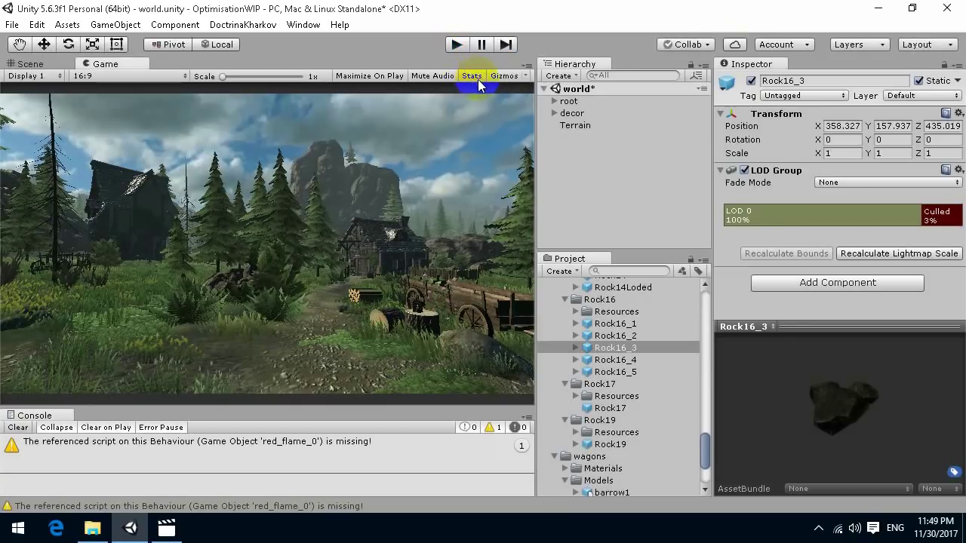
Step: Select the Latern2 object on the tree stump in the Scene view and expand its child objects in the hierarchy
{"action": "left_click", "coordinate": [33, 65]}
{"action": "right_click_drag", "start_coordinate": [357, 299], "coordinate": [385, 301]}
{"action": "key", "text": "w"}
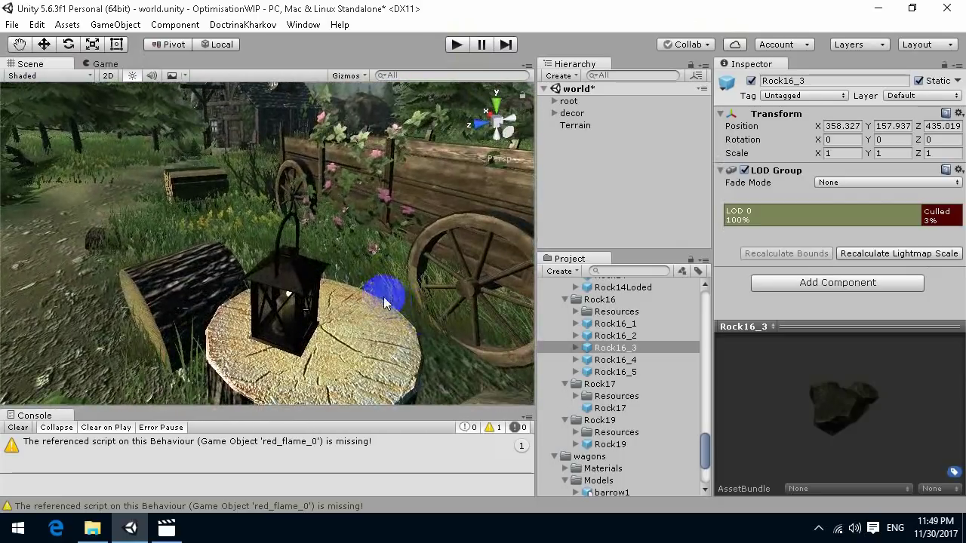
{"action": "left_click", "coordinate": [303, 284]}
{"action": "scroll", "coordinate": [674, 196], "scroll_direction": "down", "scroll_amount": 1}
{"action": "left_click", "coordinate": [577, 197]}
{"action": "scroll", "coordinate": [614, 221], "scroll_direction": "down", "scroll_amount": 3}
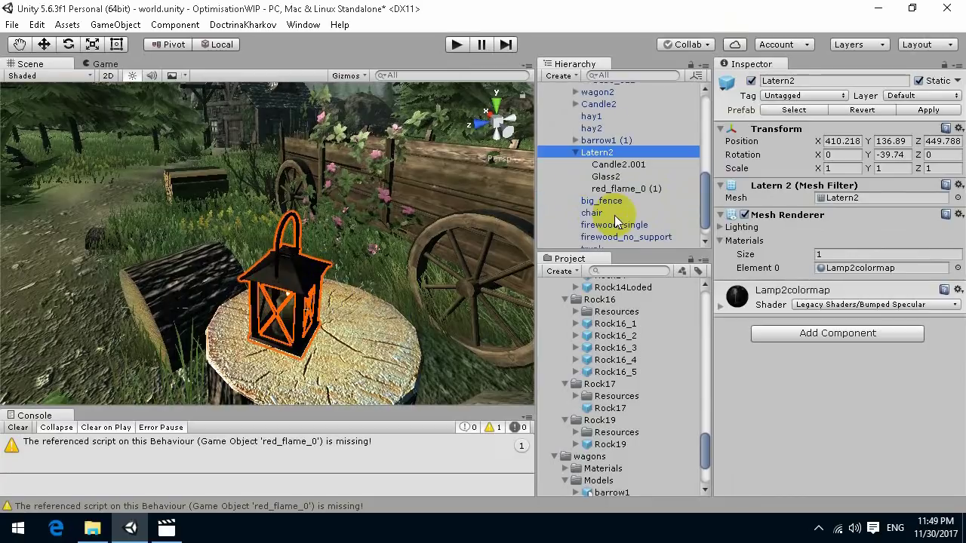
Step: Trace the lantern's Lamp2colormap material to its base texture, Latern2 [Albedo], and inspect that texture in an enlarged preview
{"action": "left_click", "coordinate": [866, 270]}
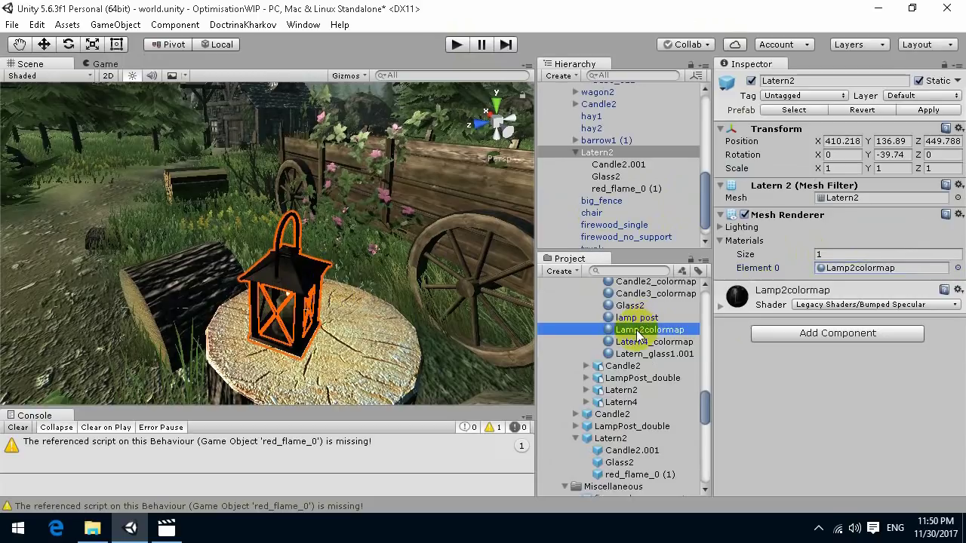
{"action": "double_click", "coordinate": [860, 269]}
{"action": "left_click", "coordinate": [925, 172]}
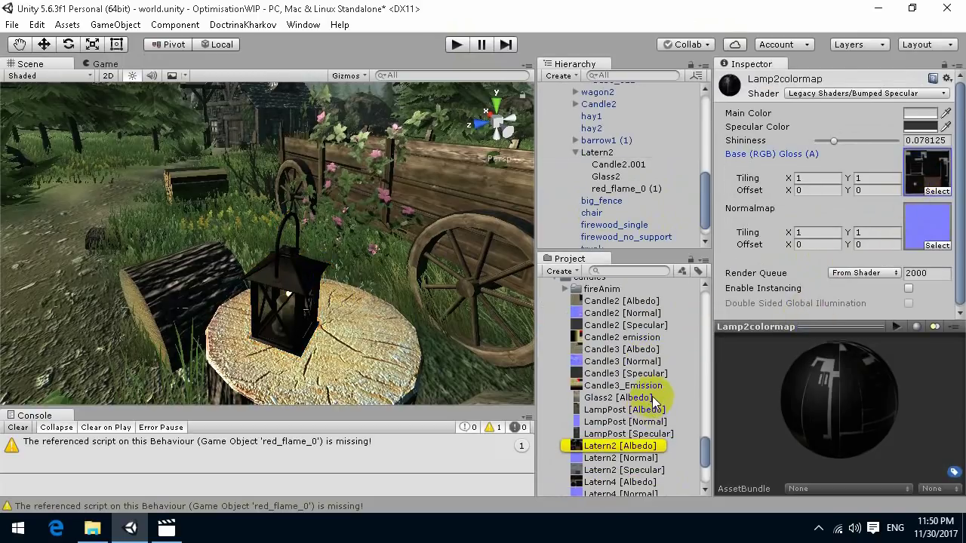
{"action": "left_click", "coordinate": [618, 446]}
{"action": "left_click_drag", "start_coordinate": [846, 323], "coordinate": [843, 293]}
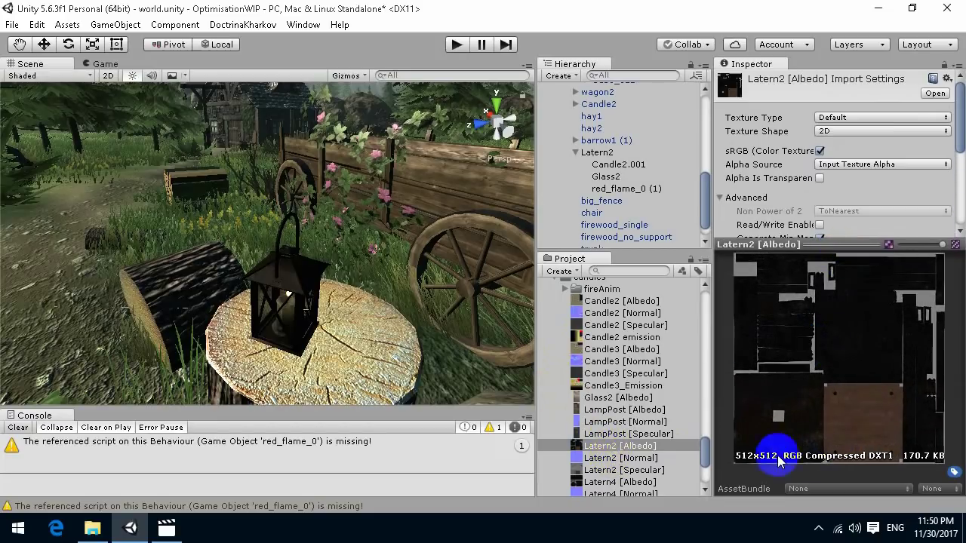
Step: Set the Latern2 [Albedo] texture's Max Size to 256, apply it and compare the lantern's look in the scene
{"action": "left_click_drag", "start_coordinate": [324, 284], "coordinate": [344, 251], "text": "alt"}
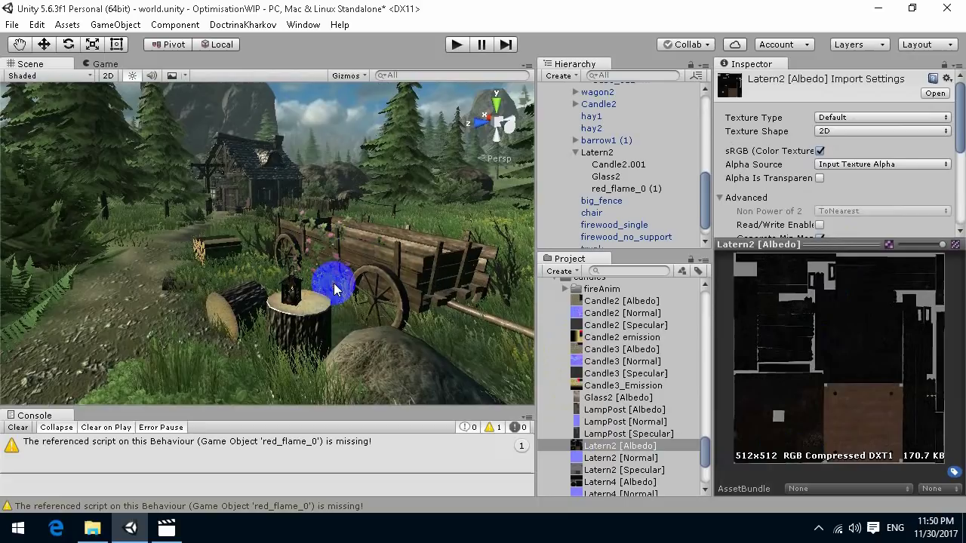
{"action": "left_click_drag", "start_coordinate": [328, 286], "coordinate": [358, 298], "text": "alt"}
{"action": "right_click_drag", "start_coordinate": [324, 287], "coordinate": [434, 272]}
{"action": "key", "text": "w"}
{"action": "left_click_drag", "start_coordinate": [837, 243], "coordinate": [839, 383]}
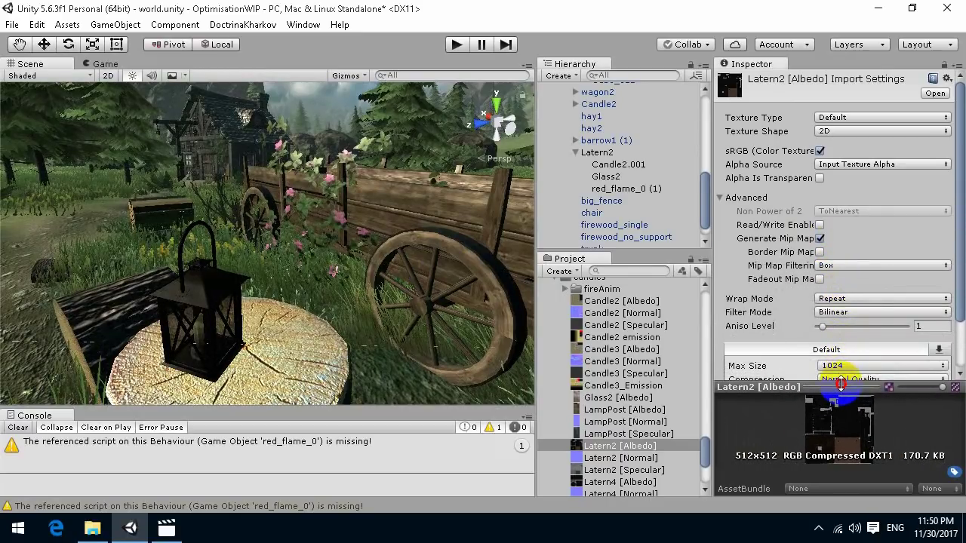
{"action": "left_click", "coordinate": [841, 366]}
{"action": "left_click", "coordinate": [850, 279]}
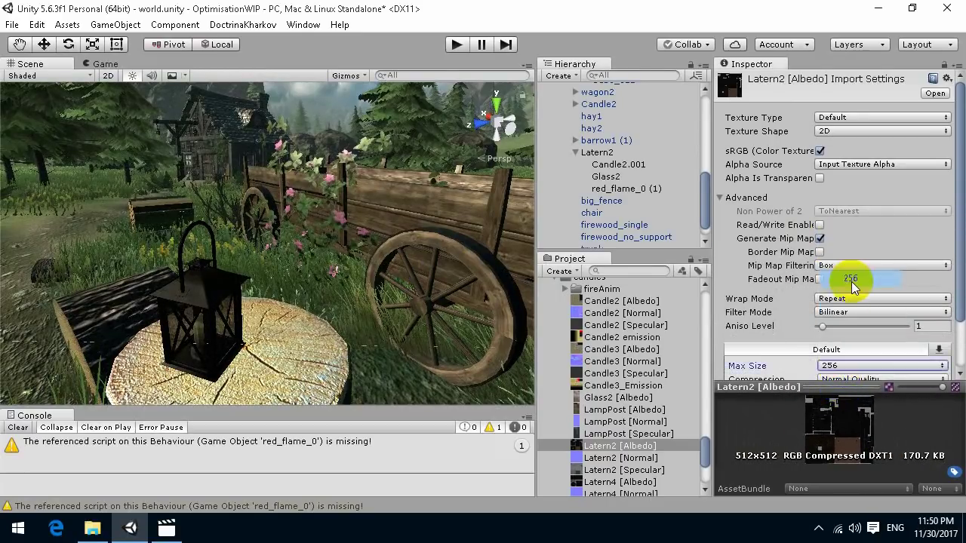
{"action": "scroll", "coordinate": [851, 281], "scroll_direction": "down", "scroll_amount": 2}
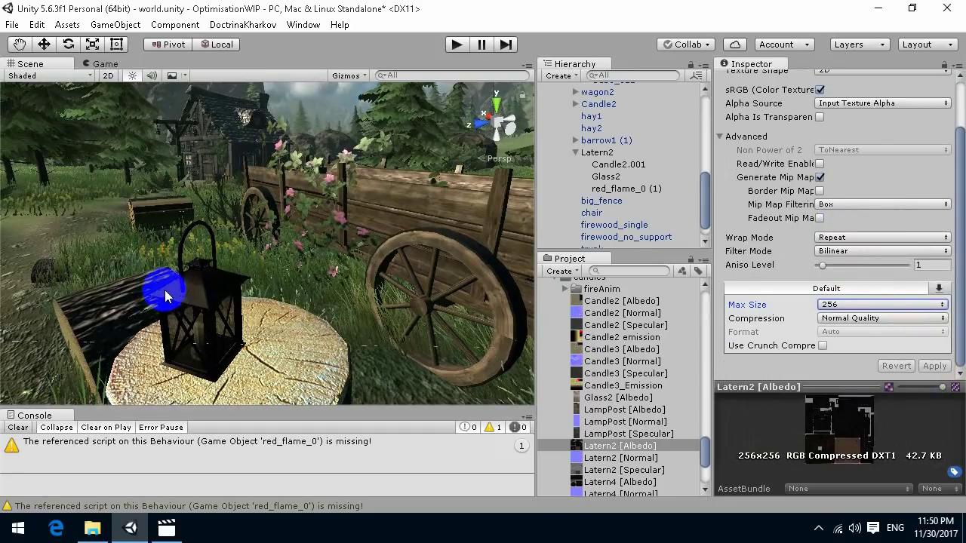
{"action": "right_click_drag", "start_coordinate": [479, 389], "coordinate": [544, 371]}
Step: Check the import sizes of the Latern2 [Normal] and Latern2 [Specular] textures
{"action": "left_click", "coordinate": [629, 458]}
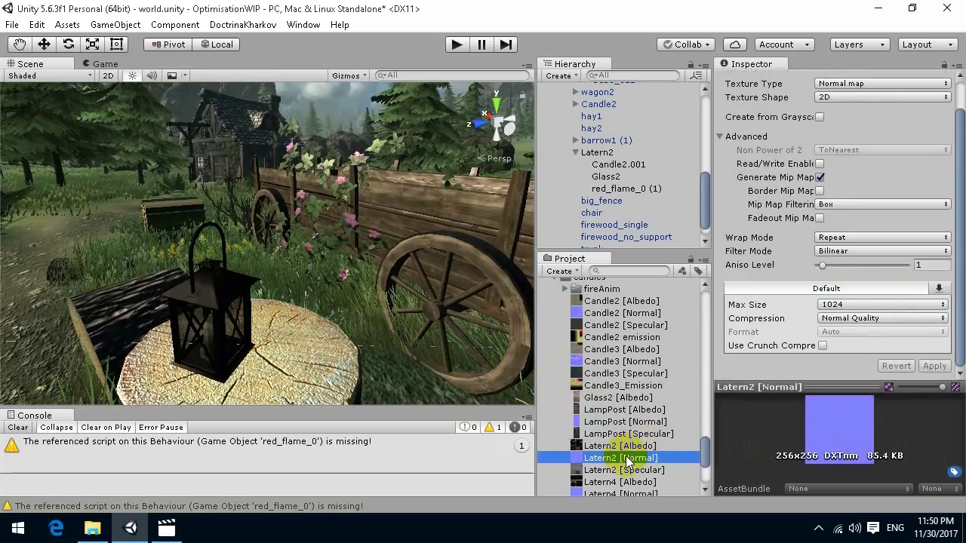
{"action": "left_click", "coordinate": [641, 470]}
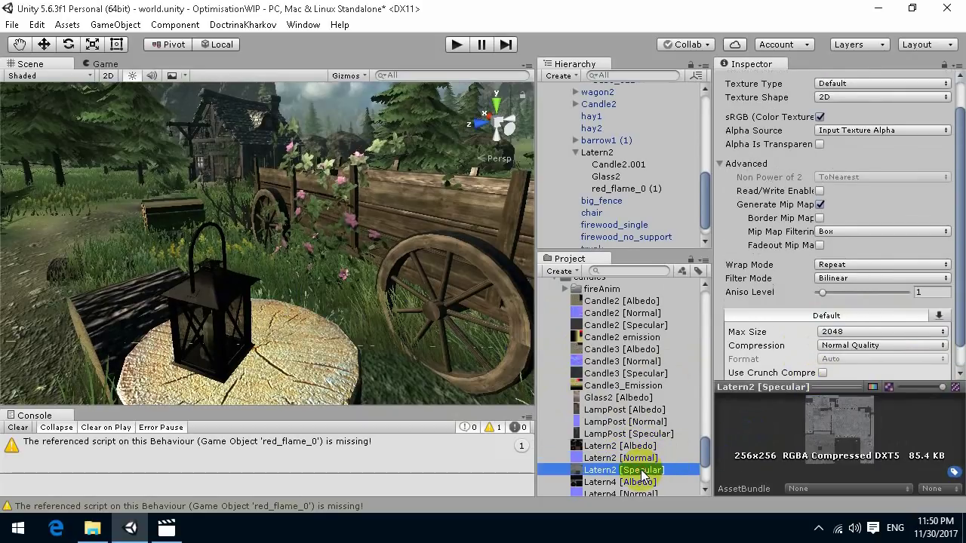
{"action": "scroll", "coordinate": [637, 460], "scroll_direction": "down", "scroll_amount": 3}
Step: Select the lantern in the scene and expand its Lamp2colormap material to review the assigned textures
{"action": "left_click", "coordinate": [218, 295]}
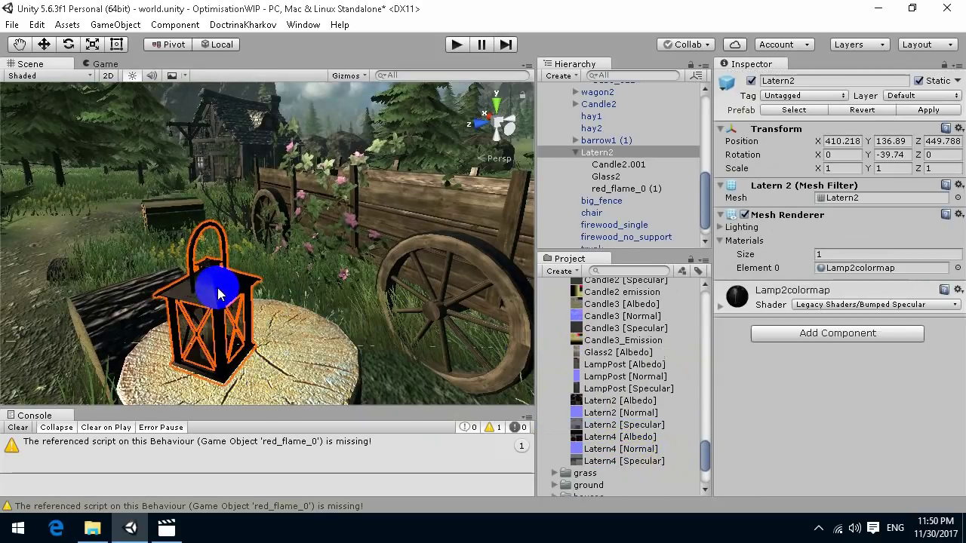
{"action": "left_click", "coordinate": [240, 287]}
{"action": "left_click", "coordinate": [240, 293]}
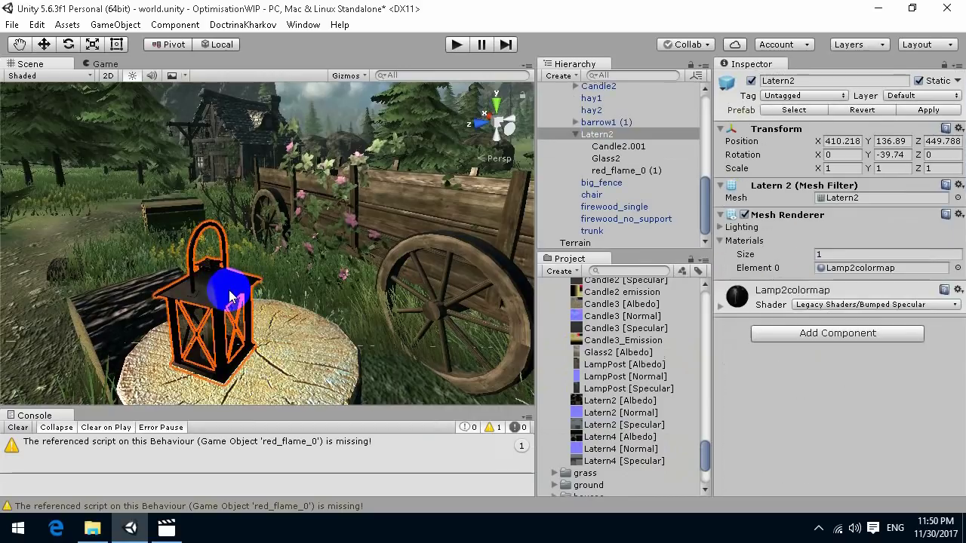
{"action": "left_click", "coordinate": [722, 308]}
{"action": "scroll", "coordinate": [743, 313], "scroll_direction": "down", "scroll_amount": 2}
{"action": "scroll", "coordinate": [743, 312], "scroll_direction": "up", "scroll_amount": 2}
{"action": "right_click_drag", "start_coordinate": [361, 258], "coordinate": [323, 267], "text": "alt"}
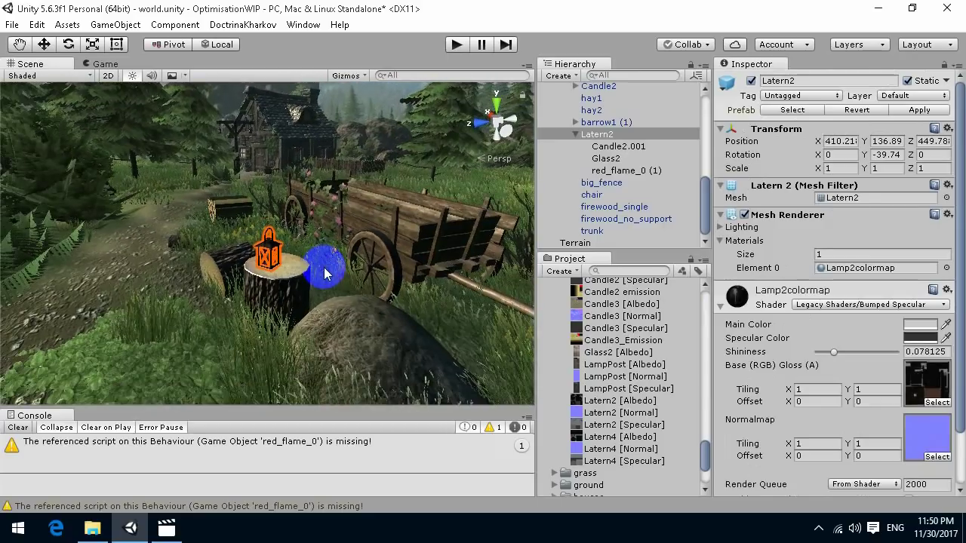
Step: Select the trunk beneath the lantern and locate the base texture of its trunk_1_d material in the project
{"action": "left_click", "coordinate": [302, 270]}
{"action": "scroll", "coordinate": [841, 384], "scroll_direction": "down", "scroll_amount": 1}
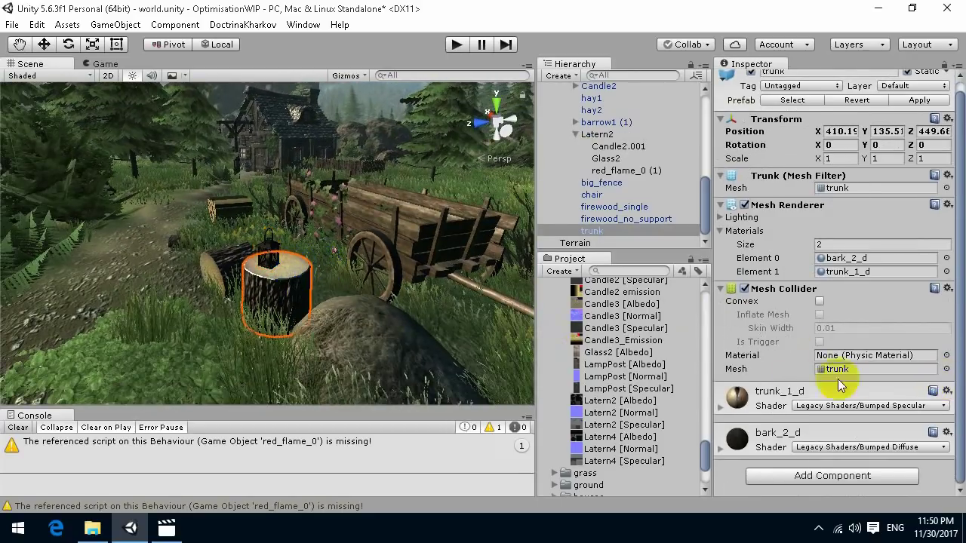
{"action": "left_click", "coordinate": [721, 408]}
{"action": "scroll", "coordinate": [866, 368], "scroll_direction": "down", "scroll_amount": 4}
{"action": "left_click", "coordinate": [909, 321]}
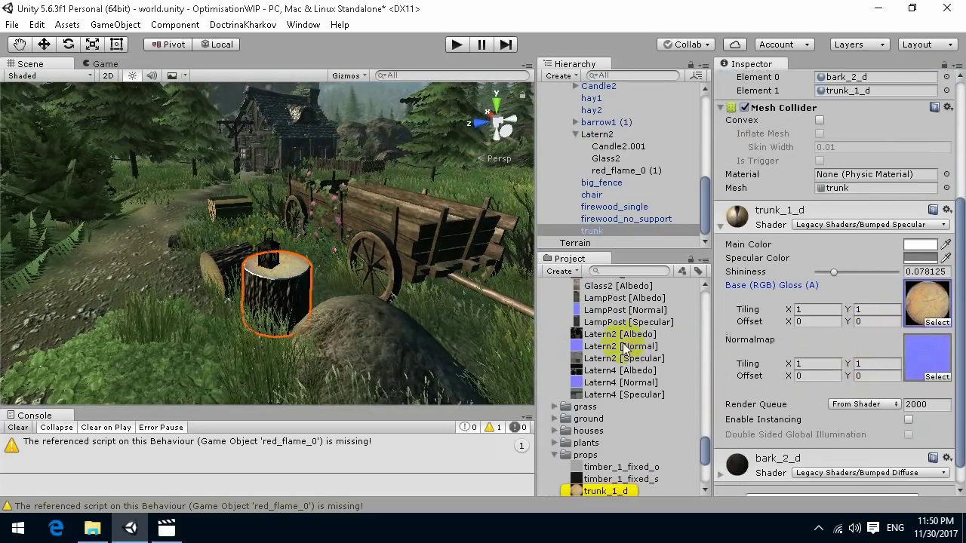
Step: Set the trunk_1_d texture's Max Size to 512 and apply the import settings
{"action": "left_click", "coordinate": [620, 490]}
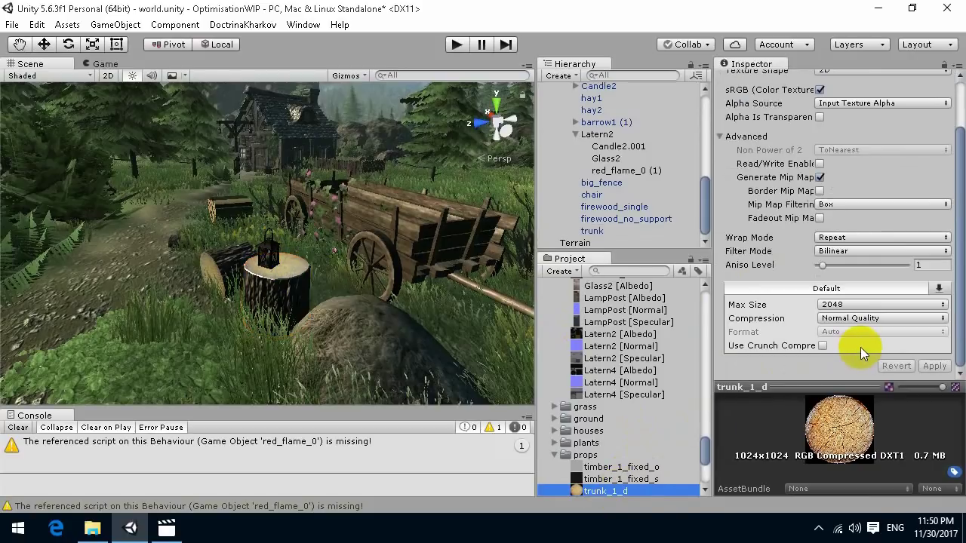
{"action": "left_click_drag", "start_coordinate": [356, 280], "coordinate": [363, 303], "text": "alt"}
{"action": "scroll", "coordinate": [336, 285], "scroll_direction": "up", "scroll_amount": 3}
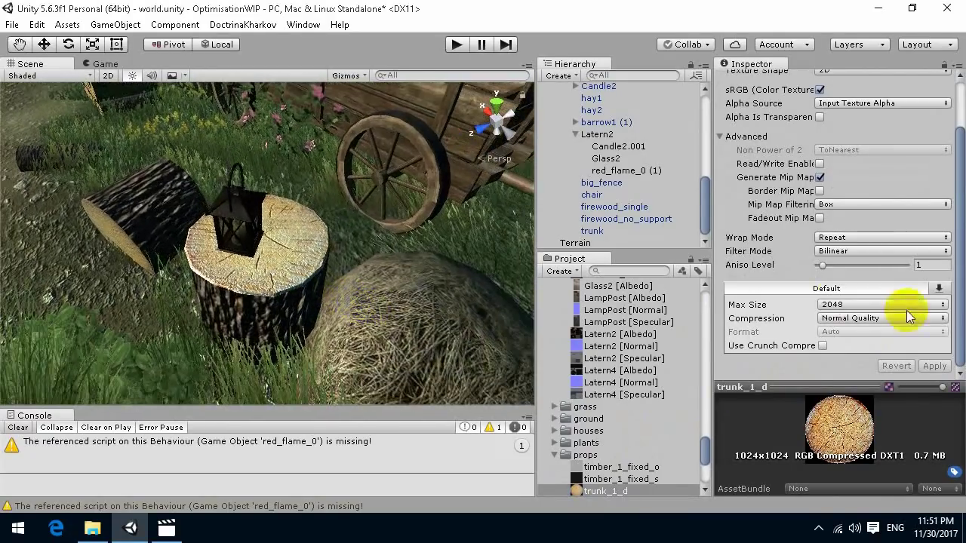
{"action": "left_click", "coordinate": [848, 305]}
{"action": "left_click", "coordinate": [851, 387]}
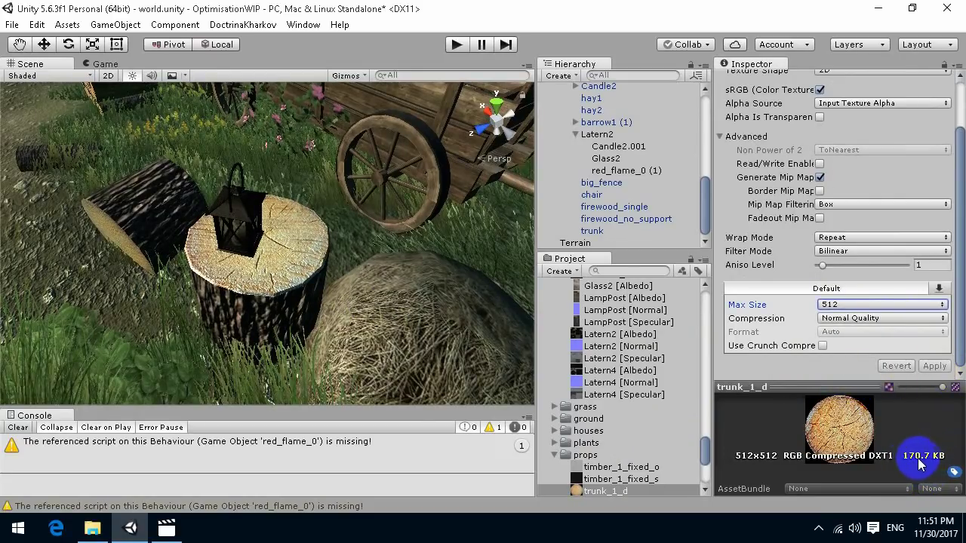
Step: Set the trunk_1_n normal map's Max Size to 512 and apply the import settings
{"action": "scroll", "coordinate": [651, 428], "scroll_direction": "down", "scroll_amount": 2}
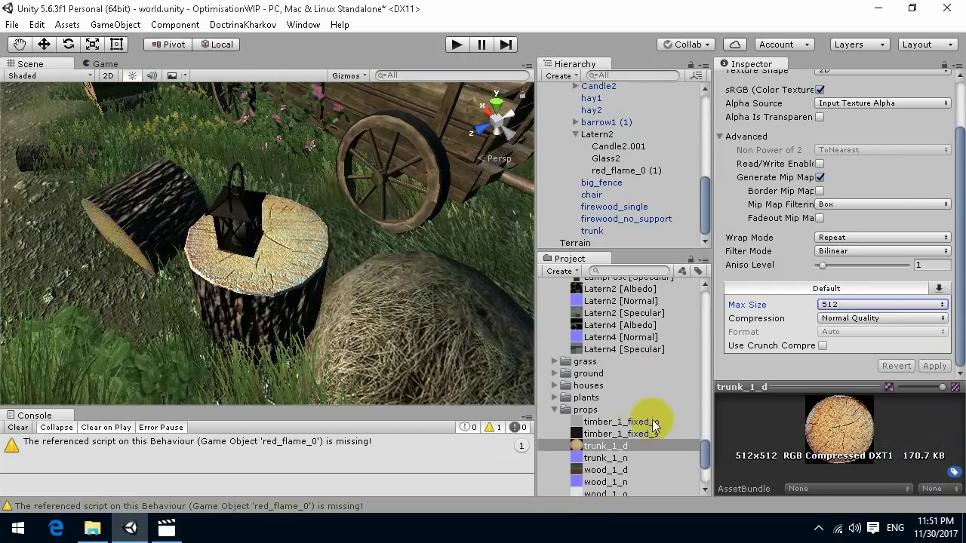
{"action": "left_click", "coordinate": [611, 458]}
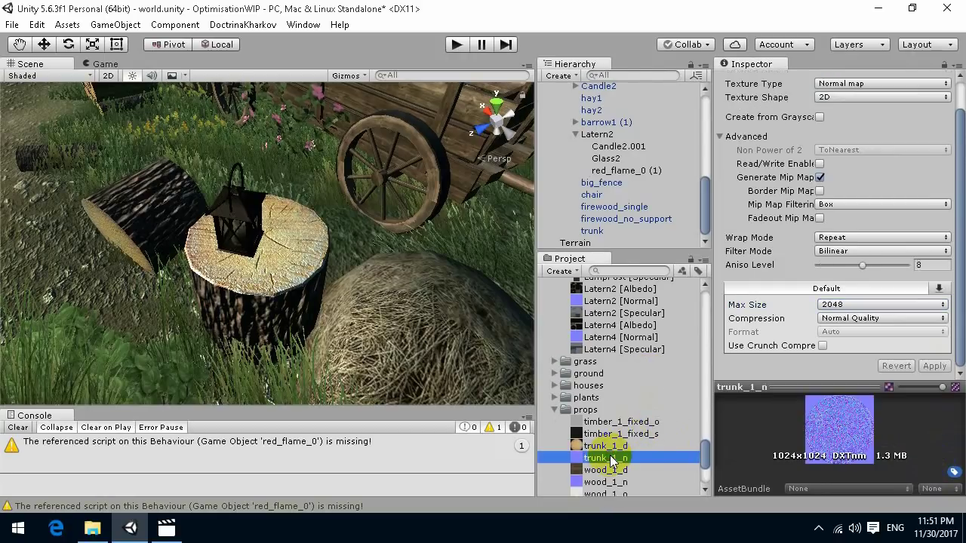
{"action": "left_click", "coordinate": [842, 304]}
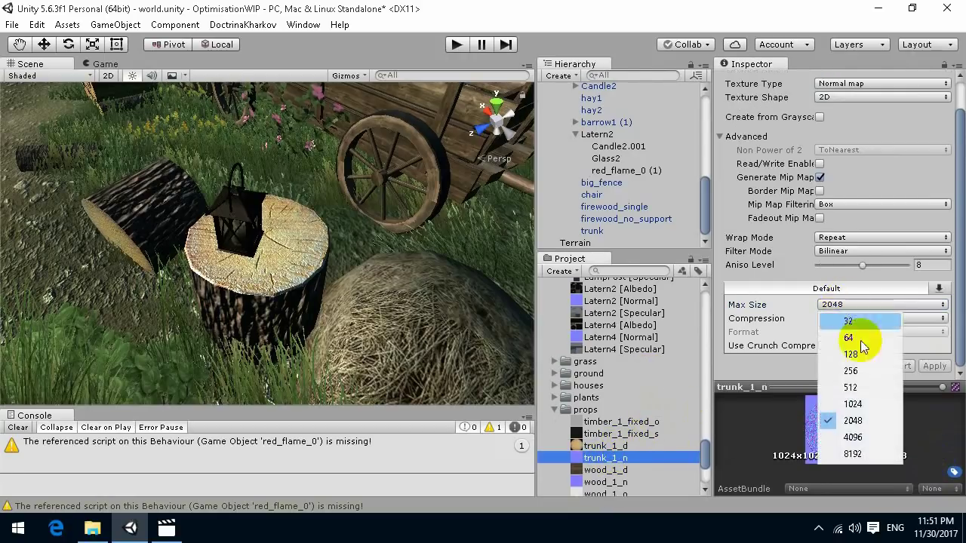
{"action": "left_click", "coordinate": [850, 387]}
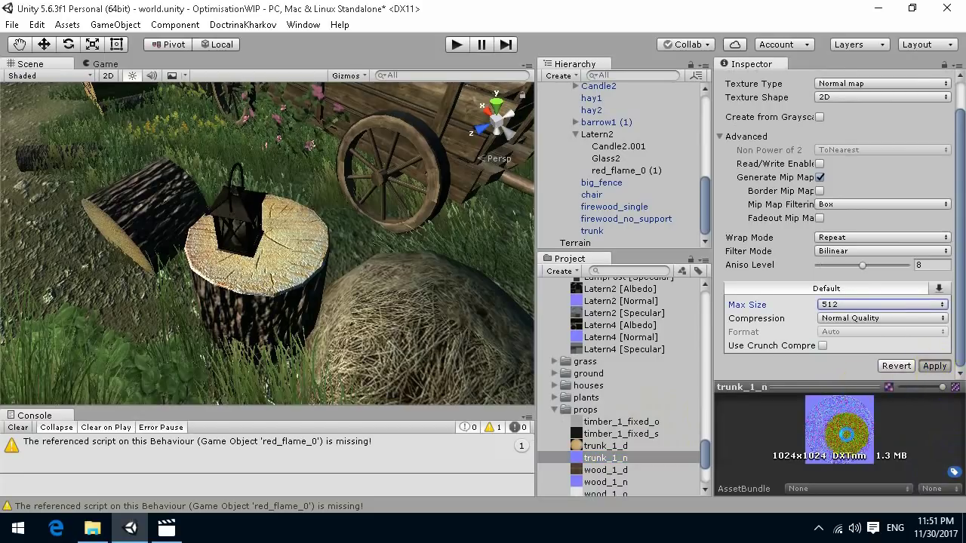
Step: Select the wagon in the scene, locate the base texture of its material in the project and inspect its enlarged preview
{"action": "right_click_drag", "start_coordinate": [329, 311], "coordinate": [362, 202]}
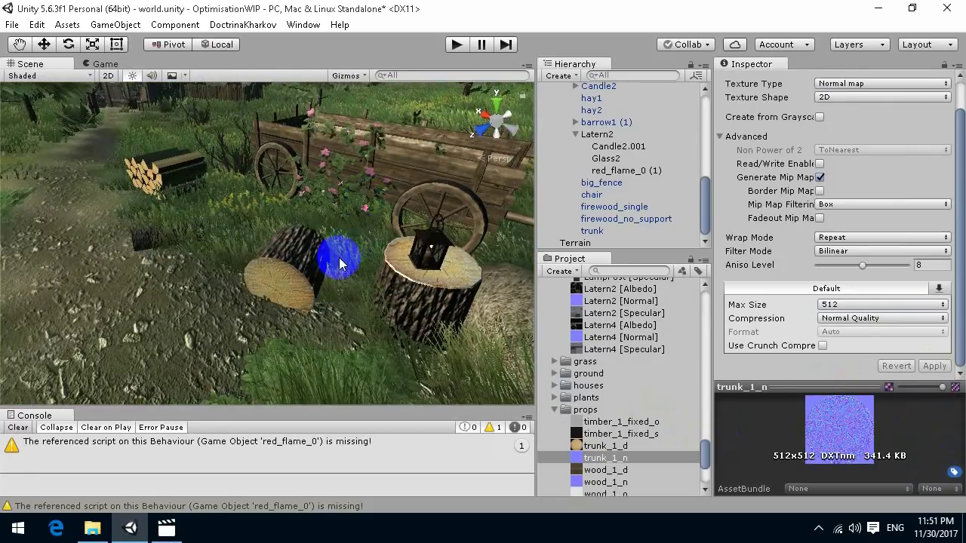
{"action": "right_click_drag", "start_coordinate": [339, 263], "coordinate": [372, 205]}
{"action": "left_click", "coordinate": [378, 218]}
{"action": "left_click", "coordinate": [418, 222]}
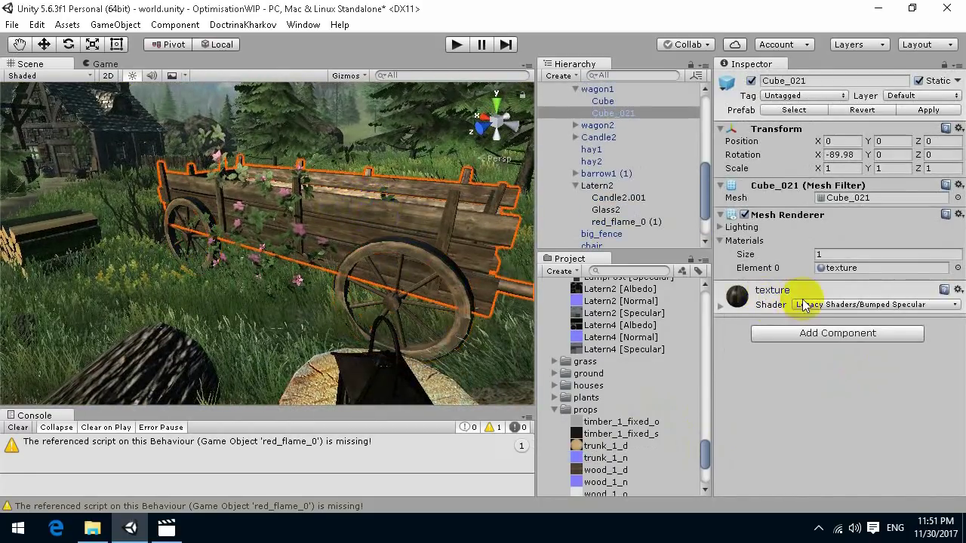
{"action": "left_click", "coordinate": [713, 303]}
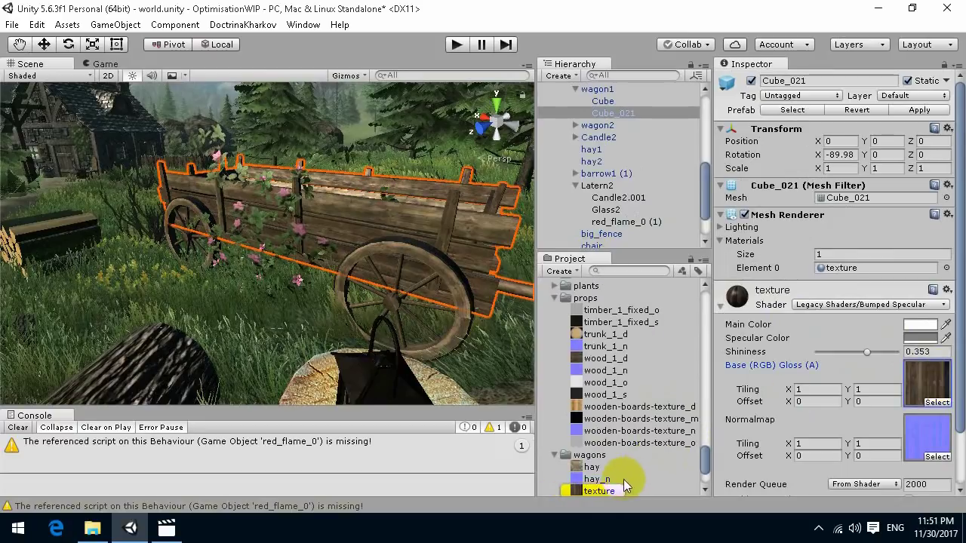
{"action": "left_click", "coordinate": [622, 491]}
{"action": "left_click_drag", "start_coordinate": [838, 388], "coordinate": [845, 262]}
Step: Select the firewood stack in the scene and open the import settings of its wooden-boards-texture_d base texture
{"action": "right_click_drag", "start_coordinate": [324, 274], "coordinate": [309, 254]}
{"action": "key", "text": "w"}
{"action": "left_click", "coordinate": [310, 263]}
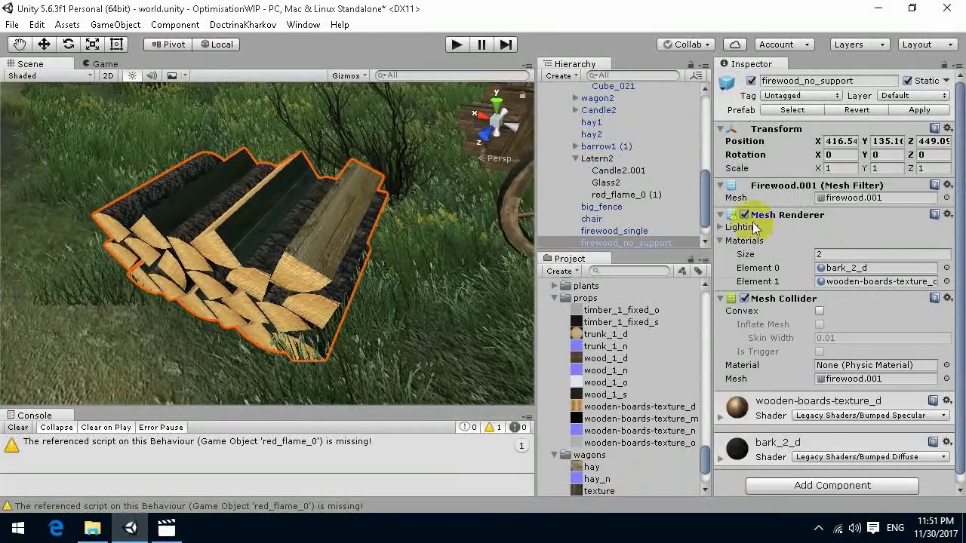
{"action": "scroll", "coordinate": [809, 336], "scroll_direction": "down", "scroll_amount": 1}
{"action": "left_click", "coordinate": [736, 407]}
{"action": "scroll", "coordinate": [762, 379], "scroll_direction": "down", "scroll_amount": 5}
{"action": "left_click", "coordinate": [928, 342]}
{"action": "left_click", "coordinate": [641, 406]}
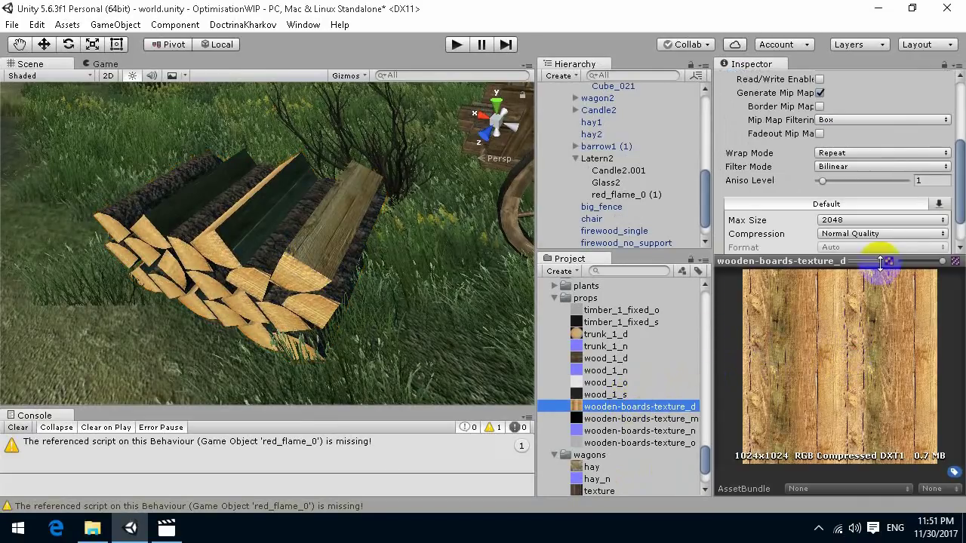
Step: Set the wooden-boards-texture_d texture's Max Size to 1024 and apply it
{"action": "left_click_drag", "start_coordinate": [863, 272], "coordinate": [873, 316]}
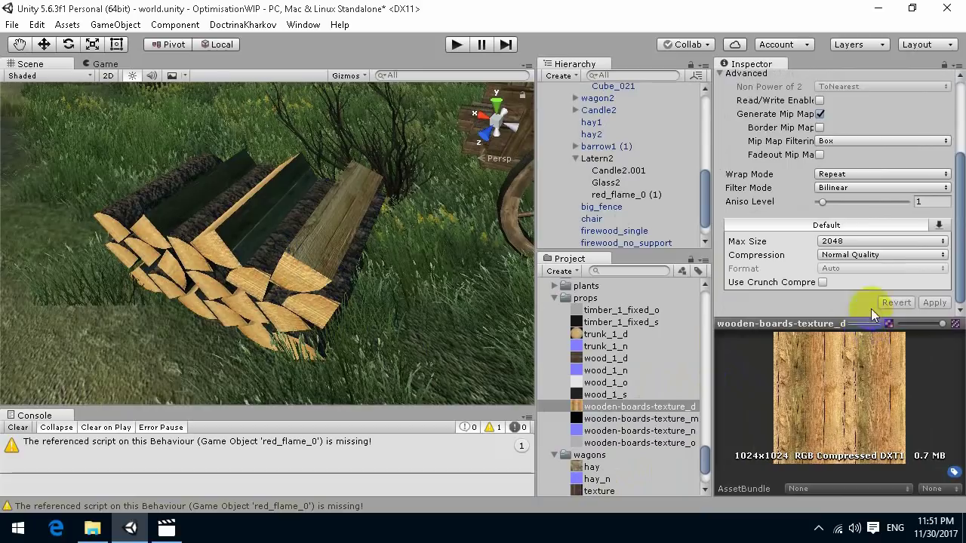
{"action": "left_click", "coordinate": [845, 242]}
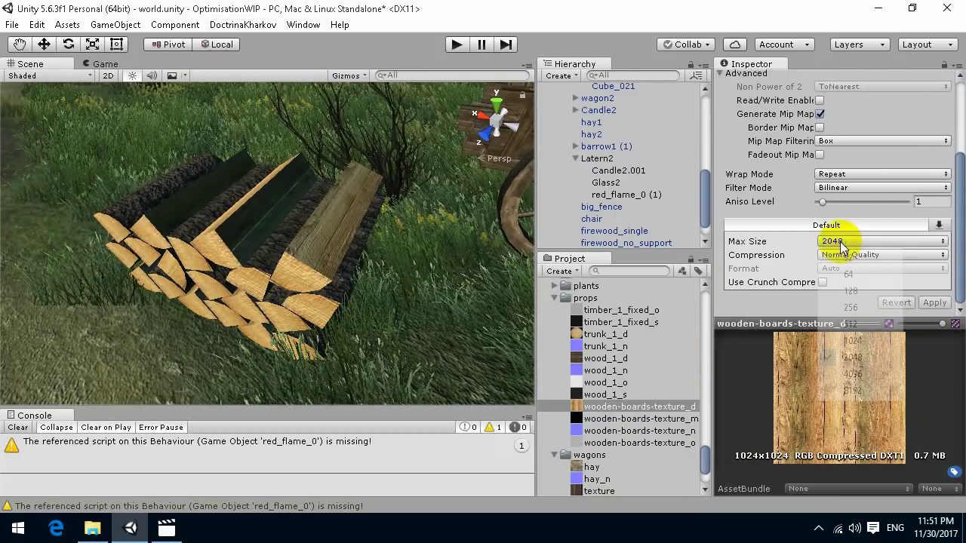
{"action": "left_click", "coordinate": [853, 341]}
{"action": "left_click", "coordinate": [934, 303]}
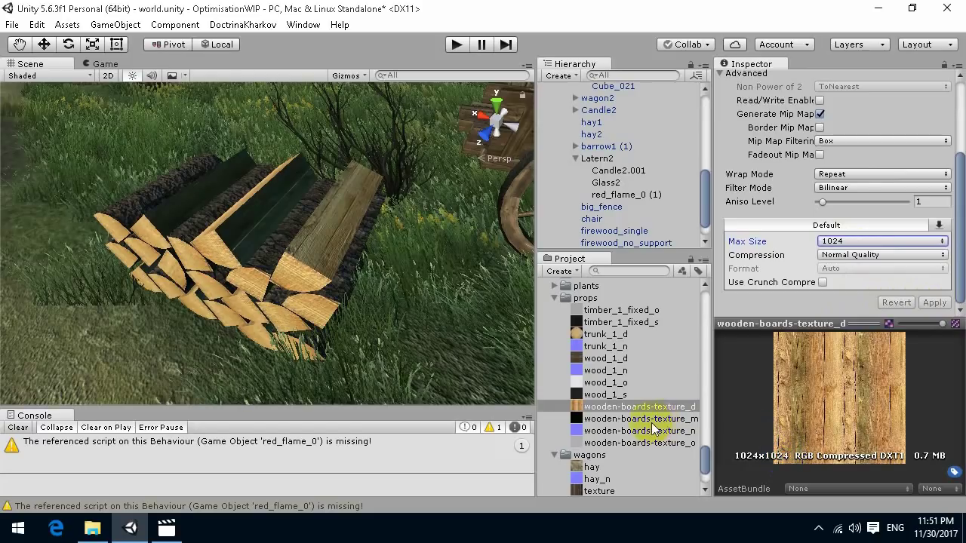
Step: Set the wooden-boards-texture_n normal map's Max Size to 512 and apply the import settings
{"action": "left_click", "coordinate": [629, 431]}
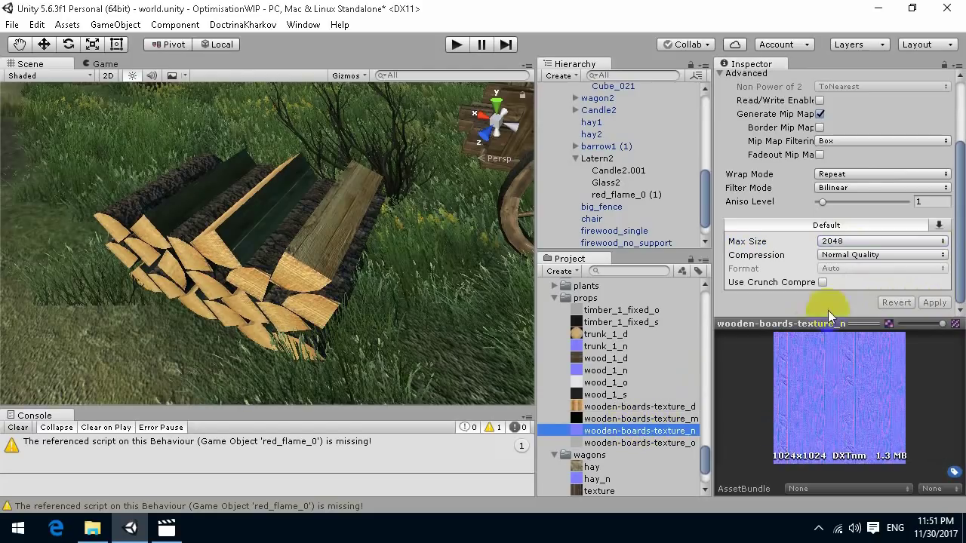
{"action": "left_click", "coordinate": [845, 242]}
{"action": "left_click", "coordinate": [850, 341]}
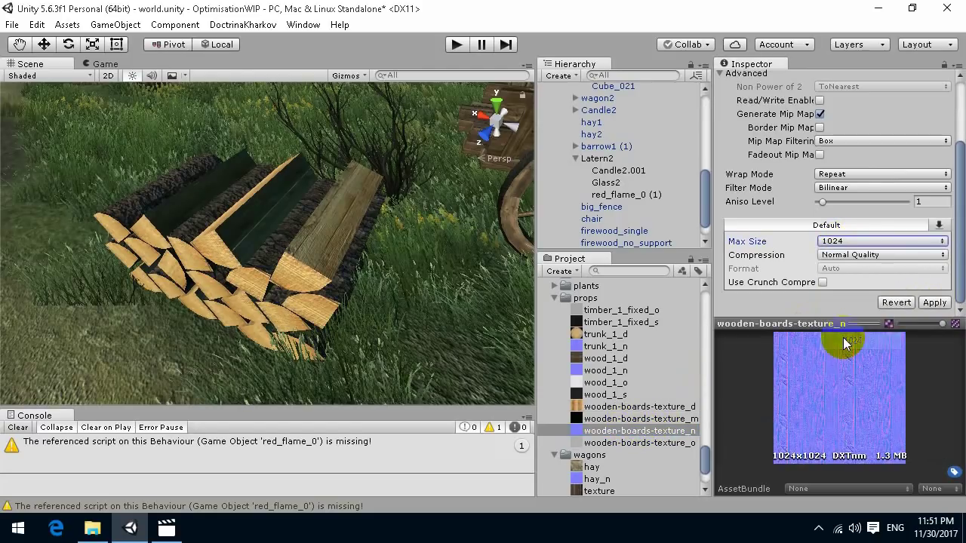
{"action": "left_click", "coordinate": [850, 242]}
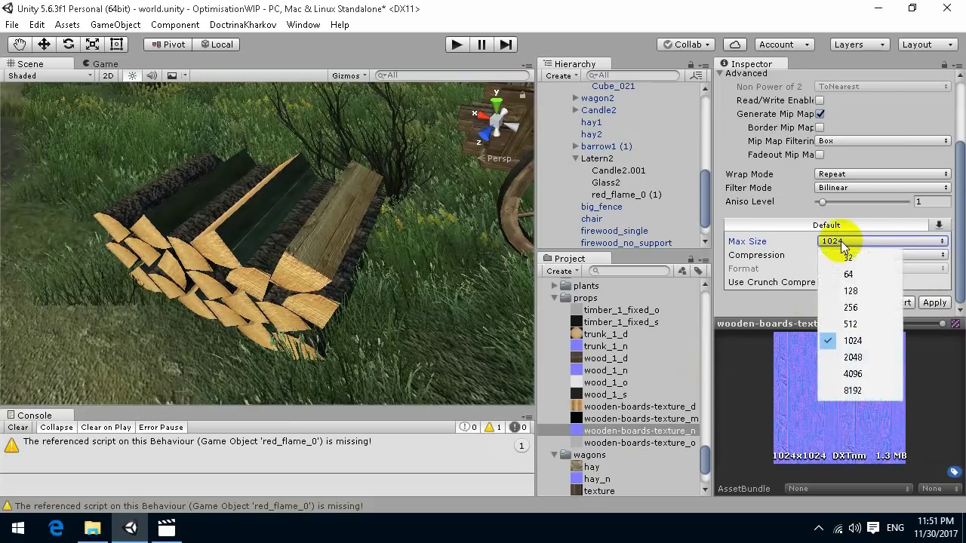
{"action": "left_click", "coordinate": [846, 324]}
{"action": "left_click", "coordinate": [934, 303]}
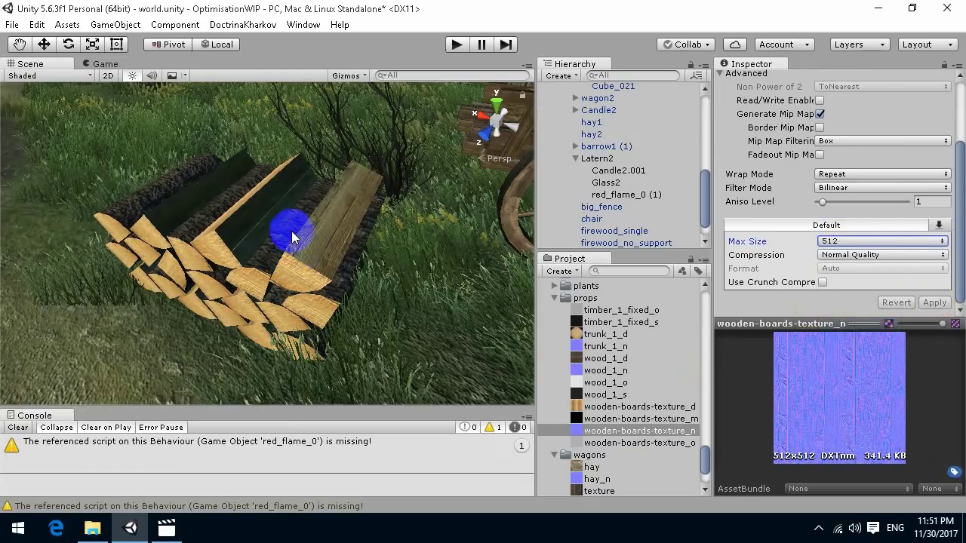
Step: Reopen the firewood's wooden-boards-texture_d base texture and set its Max Size to 512
{"action": "left_click", "coordinate": [291, 231]}
{"action": "left_click", "coordinate": [909, 400]}
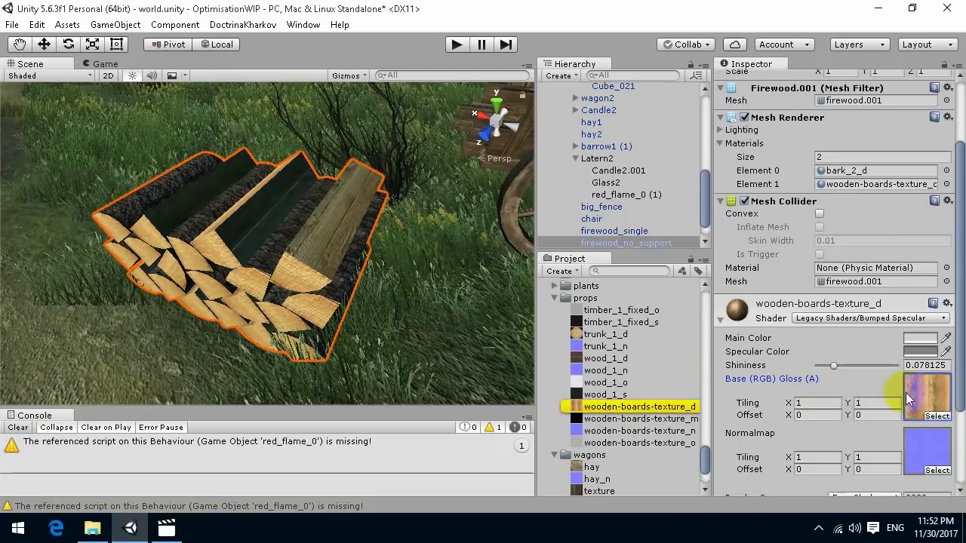
{"action": "left_click", "coordinate": [610, 408]}
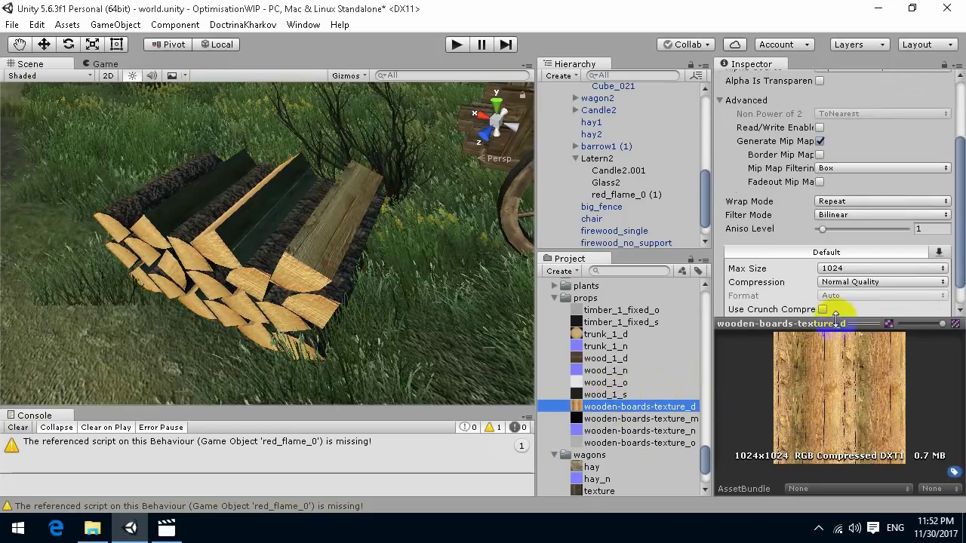
{"action": "left_click", "coordinate": [836, 270]}
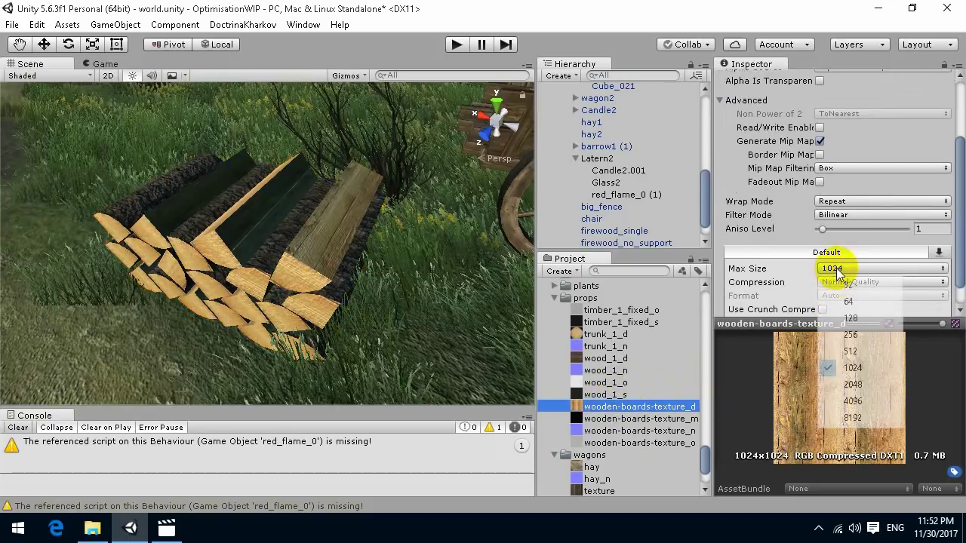
{"action": "left_click", "coordinate": [848, 349]}
Step: Select a fence section beside the house and open the base texture of its timber_1_fixed_d material
{"action": "mouse_move", "coordinate": [476, 330]}
{"action": "right_mouse_down"}
{"action": "mouse_move", "coordinate": [355, 276]}
{"action": "mouse_move", "coordinate": [189, 244]}
{"action": "mouse_move", "coordinate": [435, 296]}
{"action": "mouse_move", "coordinate": [345, 259]}
{"action": "mouse_move", "coordinate": [425, 252]}
{"action": "mouse_move", "coordinate": [453, 221]}
{"action": "right_mouse_up"}
{"action": "left_click", "coordinate": [313, 351]}
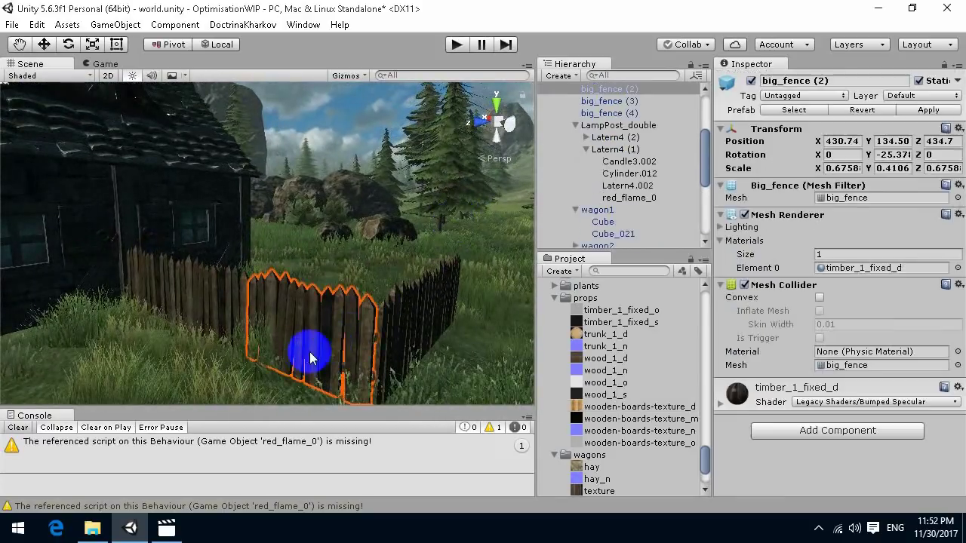
{"action": "left_click", "coordinate": [722, 406]}
{"action": "scroll", "coordinate": [846, 342], "scroll_direction": "down", "scroll_amount": 4}
{"action": "left_click", "coordinate": [925, 319]}
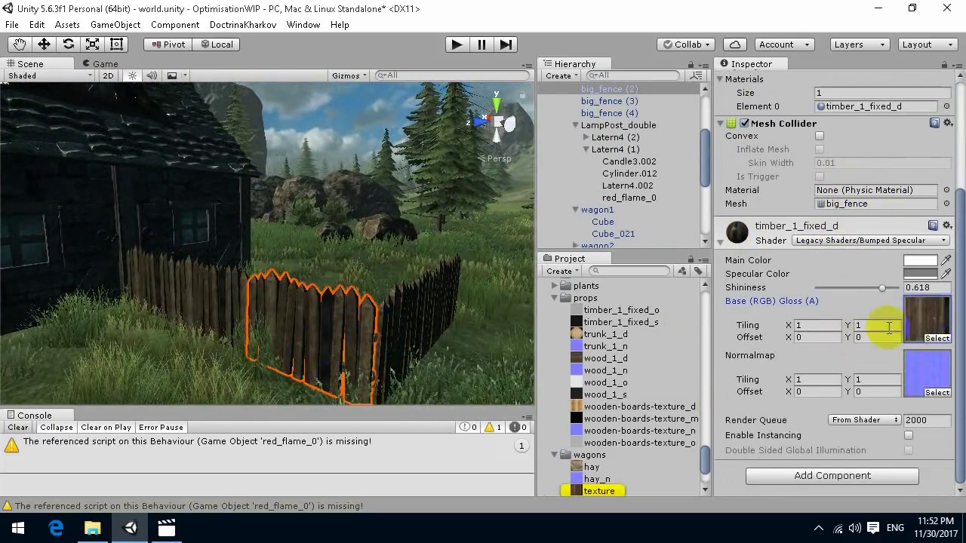
{"action": "left_click", "coordinate": [600, 492]}
Step: Select the candle on the chair and check the import size of its Candle3 [Albedo] texture
{"action": "right_click_drag", "start_coordinate": [314, 280], "coordinate": [384, 291]}
{"action": "key", "text": "w"}
{"action": "left_click", "coordinate": [289, 232]}
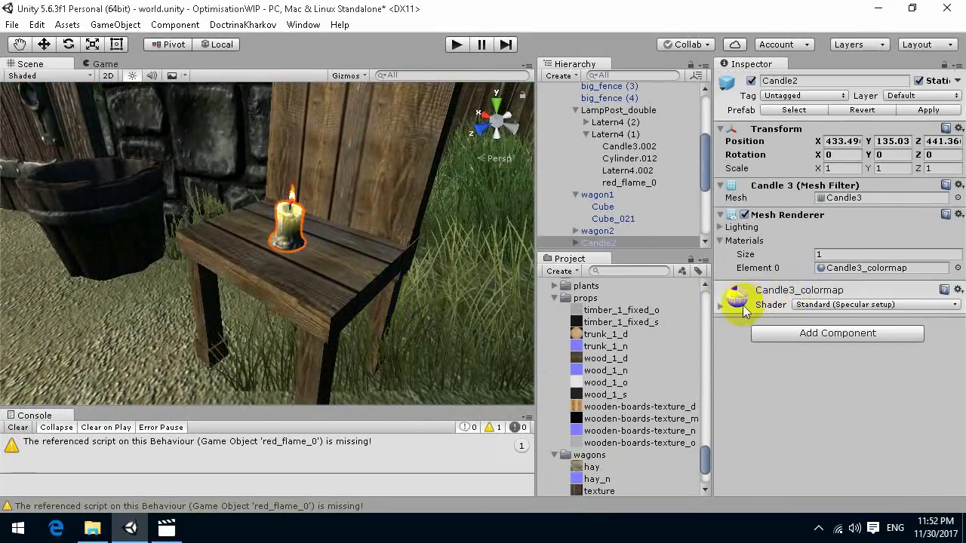
{"action": "left_click", "coordinate": [720, 307]}
{"action": "left_click", "coordinate": [731, 361]}
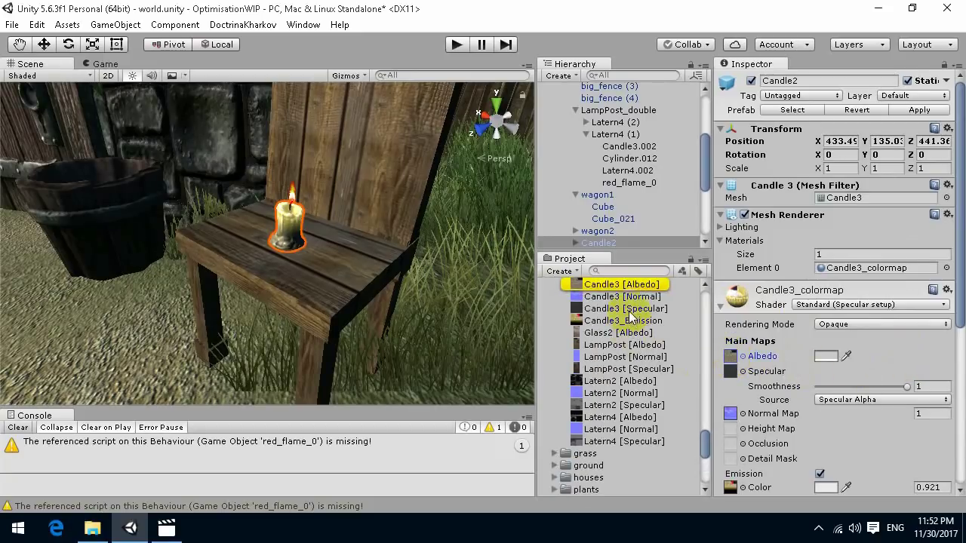
{"action": "left_click", "coordinate": [621, 284]}
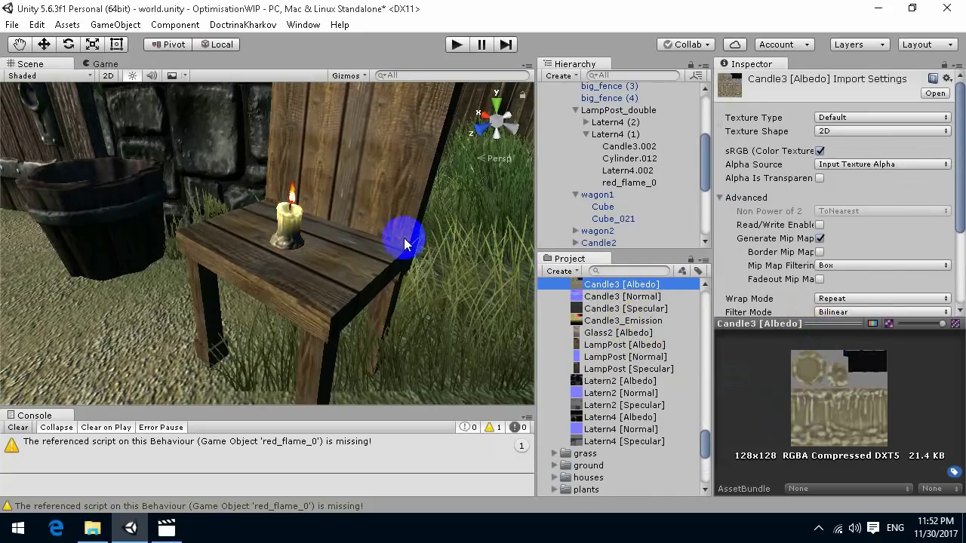
Step: Select the hanging ivy on the house wall and inspect the HangingIvy base texture of its material in an enlarged preview
{"action": "key", "text": "s"}
{"action": "right_click_drag", "start_coordinate": [384, 264], "coordinate": [365, 251]}
{"action": "key", "text": "w"}
{"action": "left_click", "coordinate": [365, 252]}
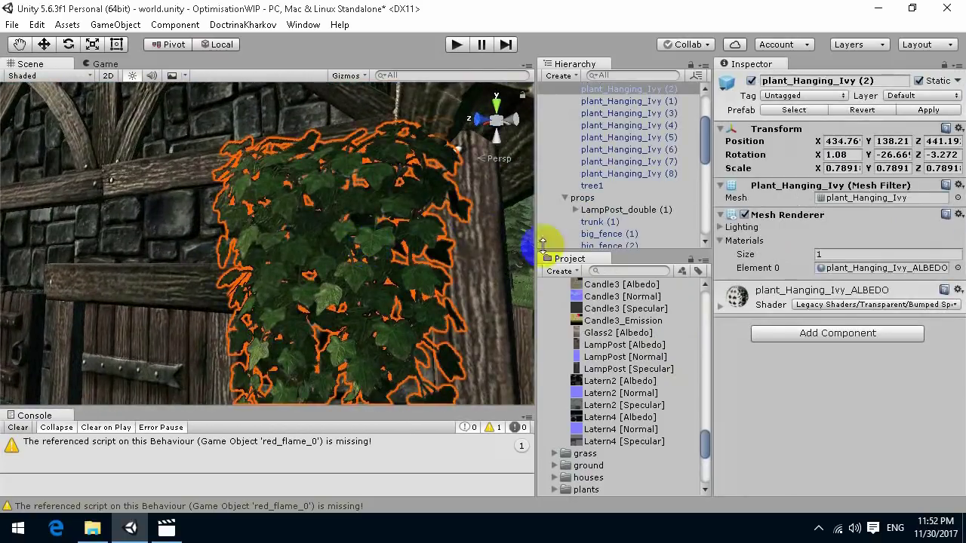
{"action": "left_click", "coordinate": [722, 307]}
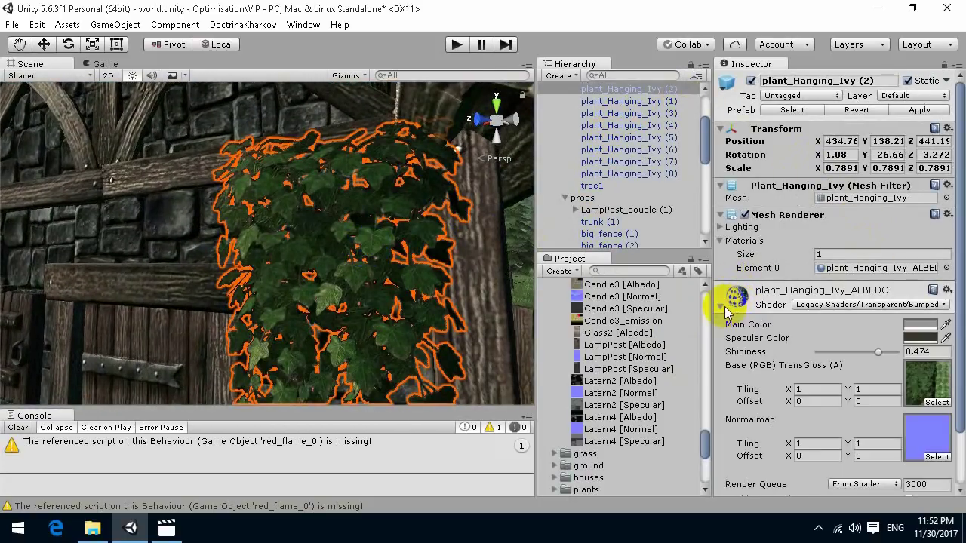
{"action": "left_click", "coordinate": [934, 376]}
{"action": "scroll", "coordinate": [657, 400], "scroll_direction": "down", "scroll_amount": 2}
{"action": "left_click", "coordinate": [625, 401]}
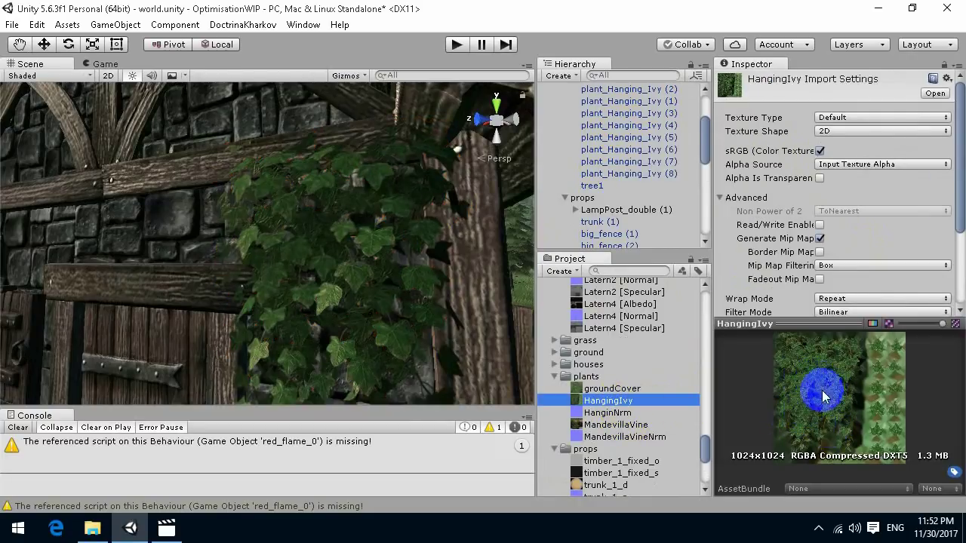
{"action": "left_click_drag", "start_coordinate": [806, 325], "coordinate": [747, 270]}
Step: Select the large Rock13's LOD0 mesh and inspect the albedo texture of its Rock13_A material in an enlarged preview
{"action": "right_click_drag", "start_coordinate": [344, 272], "coordinate": [259, 166]}
{"action": "left_click", "coordinate": [294, 197]}
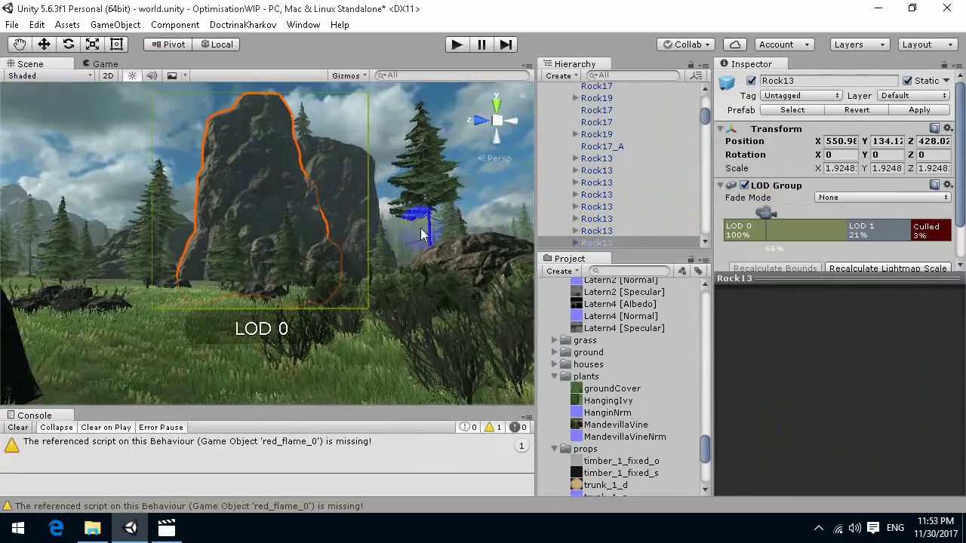
{"action": "scroll", "coordinate": [585, 224], "scroll_direction": "down", "scroll_amount": 3}
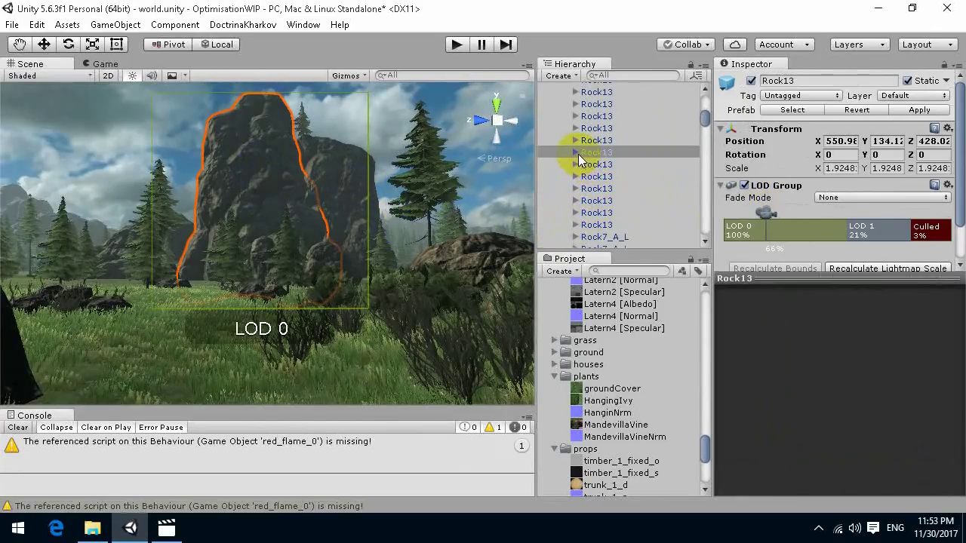
{"action": "left_click", "coordinate": [600, 163]}
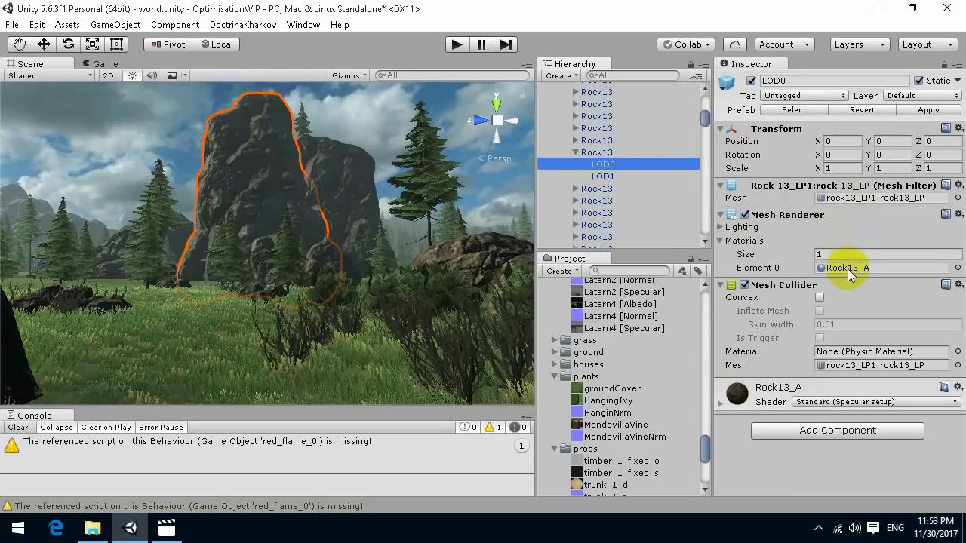
{"action": "left_click", "coordinate": [723, 406]}
{"action": "scroll", "coordinate": [762, 396], "scroll_direction": "down", "scroll_amount": 4}
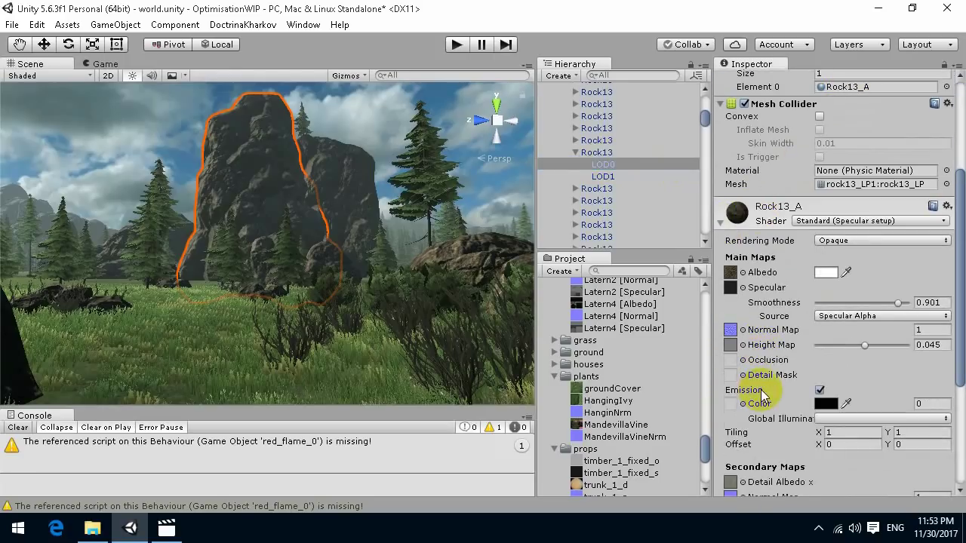
{"action": "left_click", "coordinate": [732, 275]}
{"action": "left_click", "coordinate": [624, 288]}
{"action": "left_click_drag", "start_coordinate": [841, 281], "coordinate": [845, 253]}
Step: Select the Latern4 (2) lantern hanging from the lamp post and expand its child objects in the scene hierarchy
{"action": "right_click_drag", "start_coordinate": [299, 189], "coordinate": [370, 243]}
{"action": "left_click", "coordinate": [286, 268]}
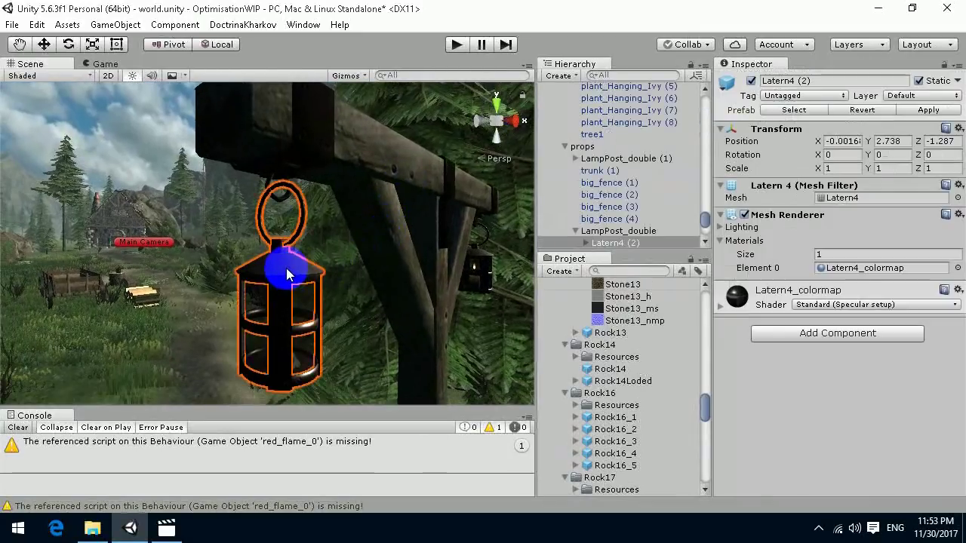
{"action": "left_click", "coordinate": [286, 268]}
{"action": "left_click", "coordinate": [286, 268]}
{"action": "left_click", "coordinate": [286, 268]}
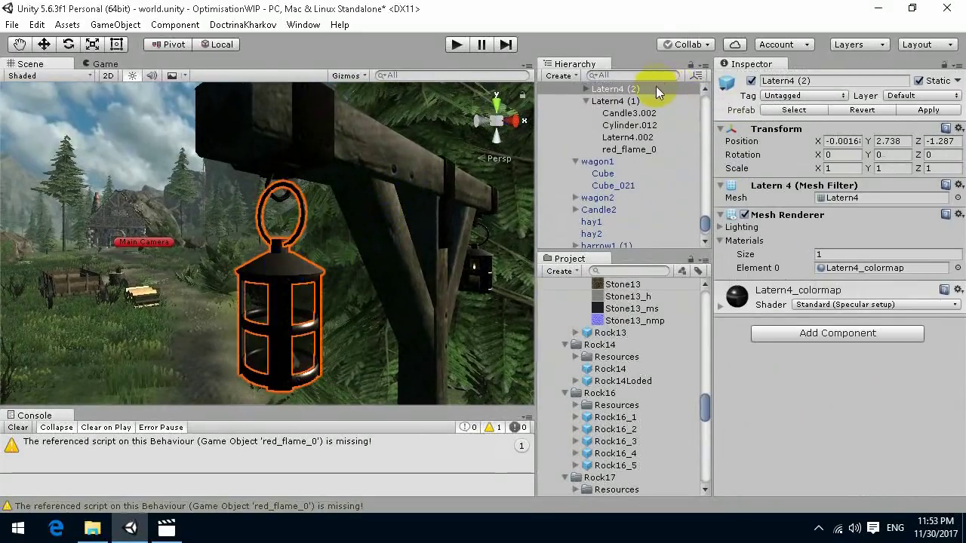
{"action": "left_click", "coordinate": [587, 89]}
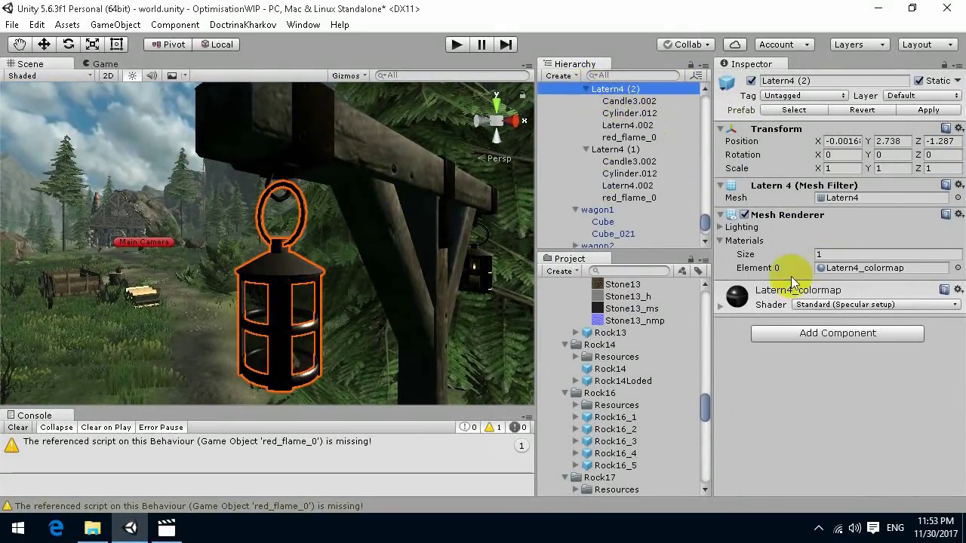
Step: Check the import sizes of the lantern's Latern4 [Albedo], [Normal] and [Specular] textures, starting from its Latern4_colormap material
{"action": "left_click", "coordinate": [720, 307]}
{"action": "left_click", "coordinate": [731, 356]}
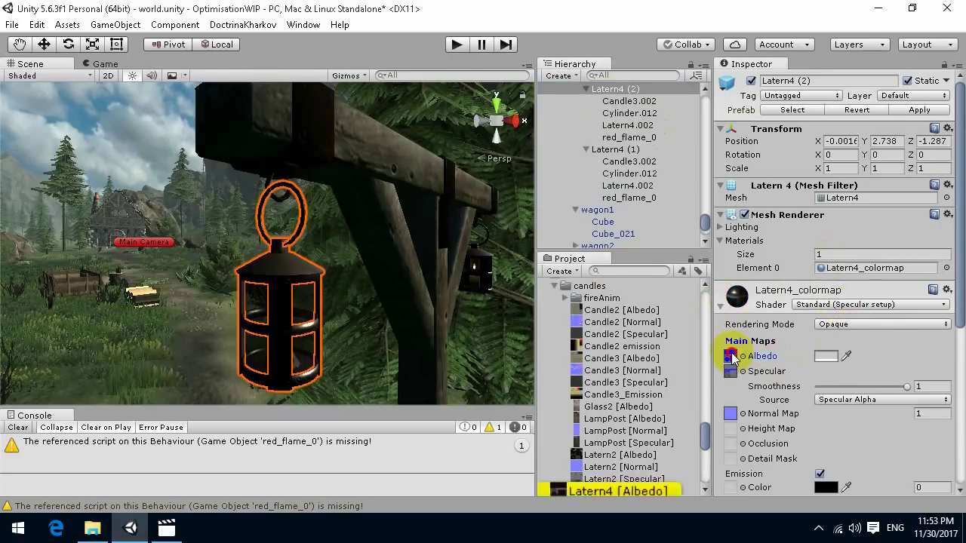
{"action": "left_click", "coordinate": [607, 492]}
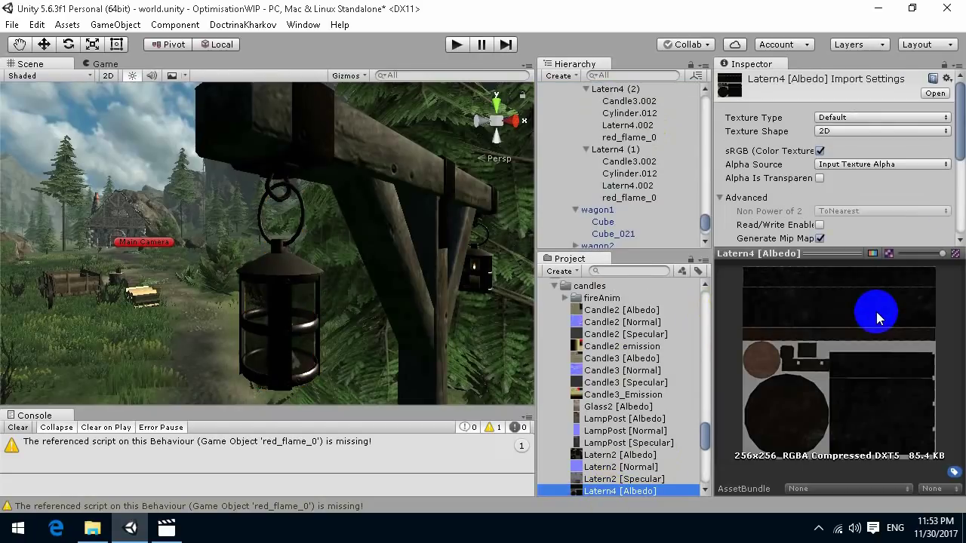
{"action": "scroll", "coordinate": [625, 398], "scroll_direction": "down", "scroll_amount": 3}
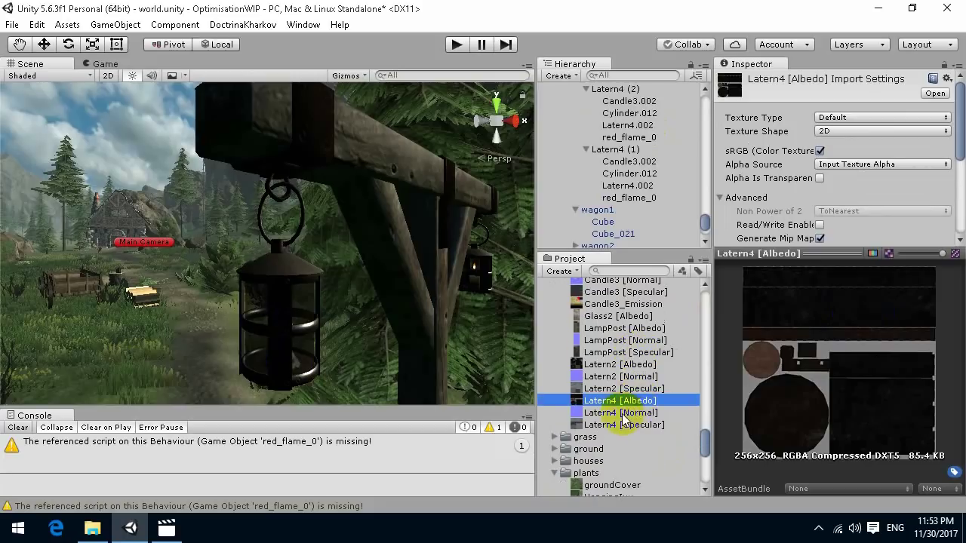
{"action": "left_click", "coordinate": [620, 413]}
{"action": "left_click", "coordinate": [623, 424]}
Step: Collapse the project's asset folders and the foliage, houses, props, rocks and wagons folders inside Prefabs
{"action": "right_click_drag", "start_coordinate": [358, 300], "coordinate": [303, 224]}
{"action": "key", "text": "w"}
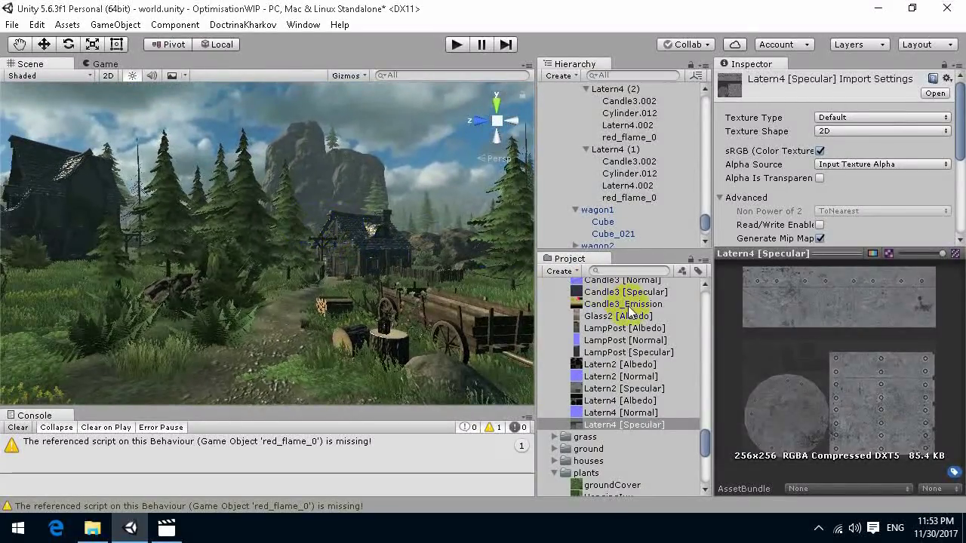
{"action": "scroll", "coordinate": [661, 350], "scroll_direction": "up", "scroll_amount": 15}
{"action": "scroll", "coordinate": [664, 329], "scroll_direction": "up", "scroll_amount": 20}
{"action": "left_click", "coordinate": [544, 312]}
{"action": "left_click", "coordinate": [545, 337]}
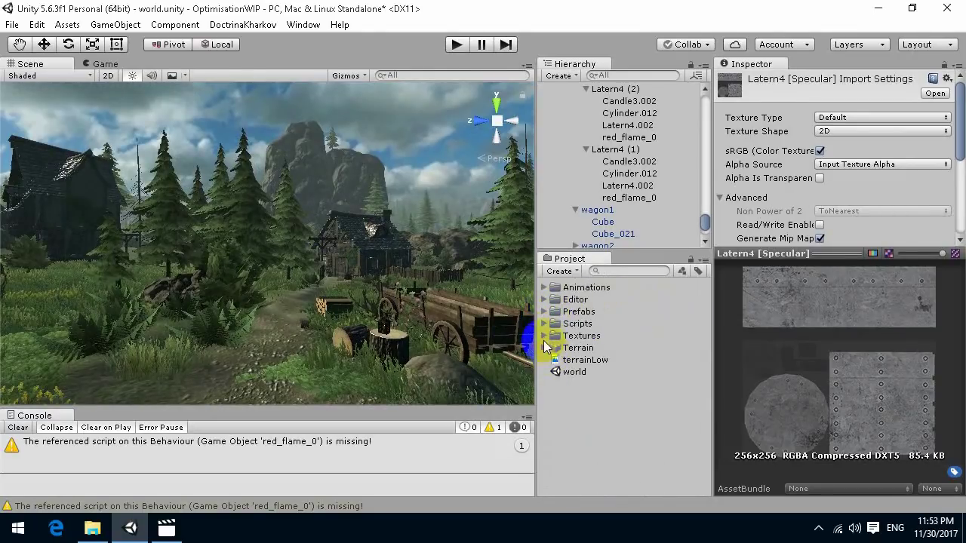
{"action": "left_click", "coordinate": [544, 312]}
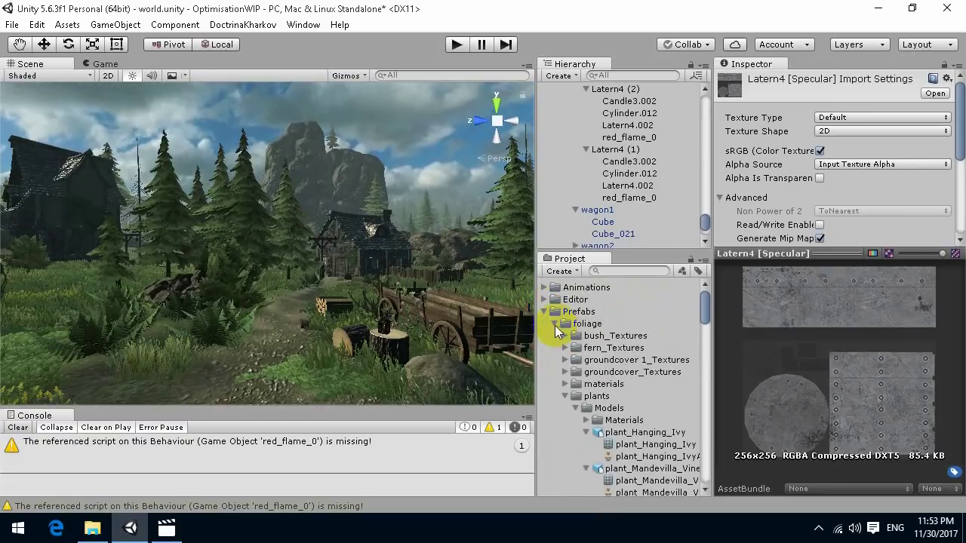
{"action": "left_click", "coordinate": [555, 336]}
{"action": "left_click", "coordinate": [555, 348]}
{"action": "left_click", "coordinate": [555, 359]}
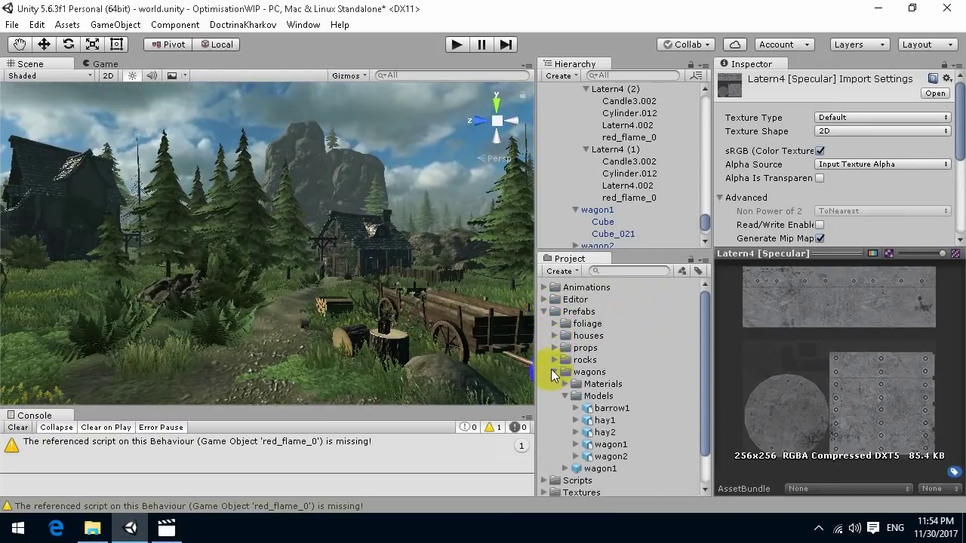
{"action": "left_click", "coordinate": [555, 372]}
Step: Expand the foliage prefabs folder, collapse its plants subfolder and preview the tree1 prefab
{"action": "left_click", "coordinate": [555, 324]}
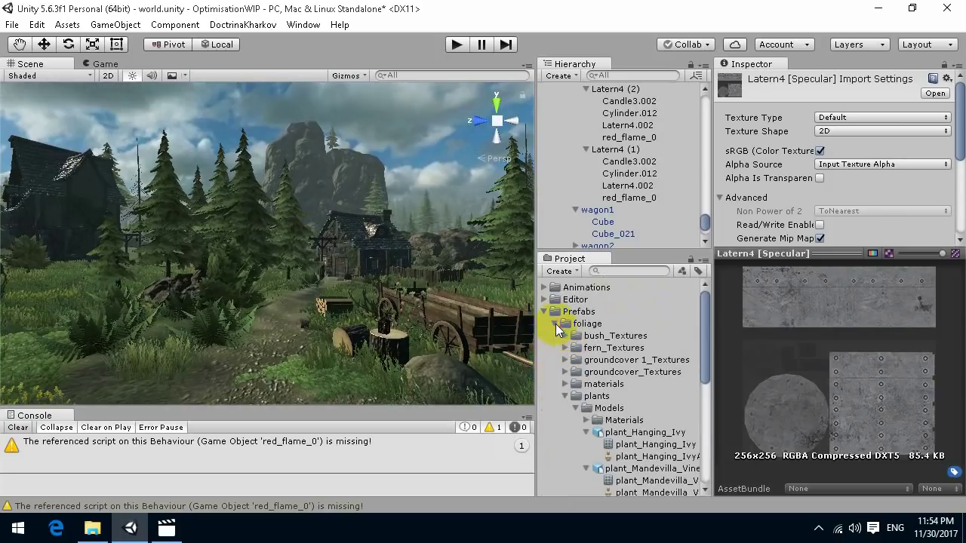
{"action": "left_click", "coordinate": [565, 396]}
{"action": "scroll", "coordinate": [610, 418], "scroll_direction": "down", "scroll_amount": 4}
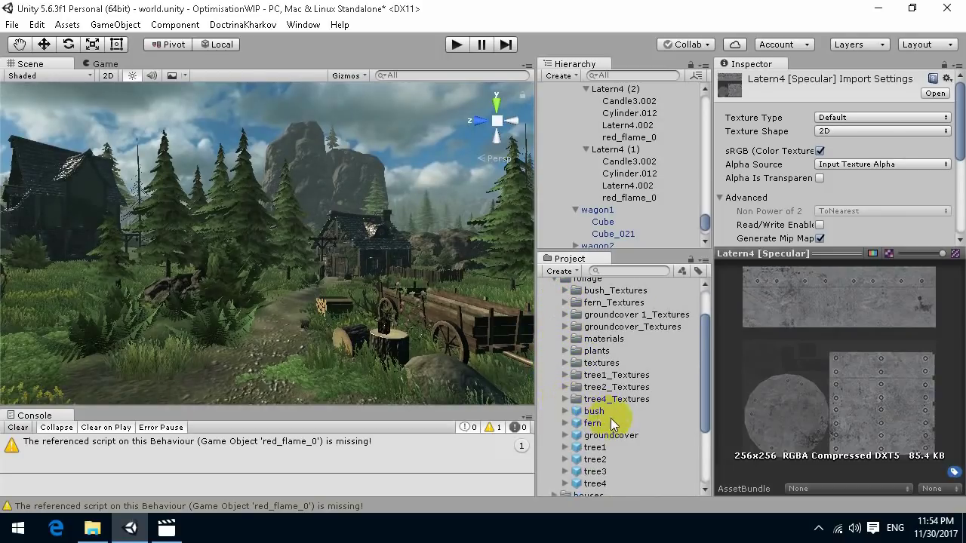
{"action": "left_click", "coordinate": [596, 402]}
{"action": "left_click_drag", "start_coordinate": [864, 388], "coordinate": [39, 349]}
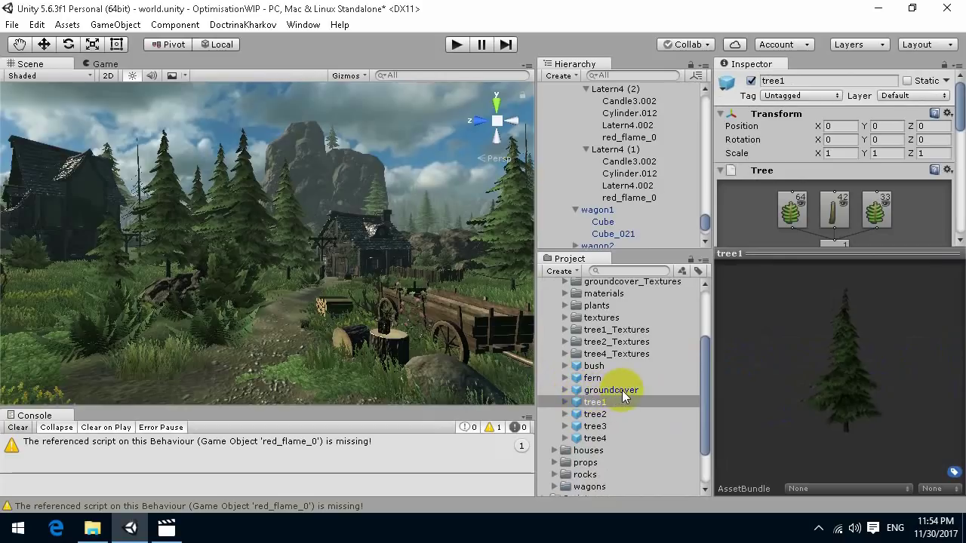
Step: Examine the size of each texture in tree1_Textures: diffuse, normal_specular, shadow and translucency_gloss
{"action": "left_click", "coordinate": [610, 333]}
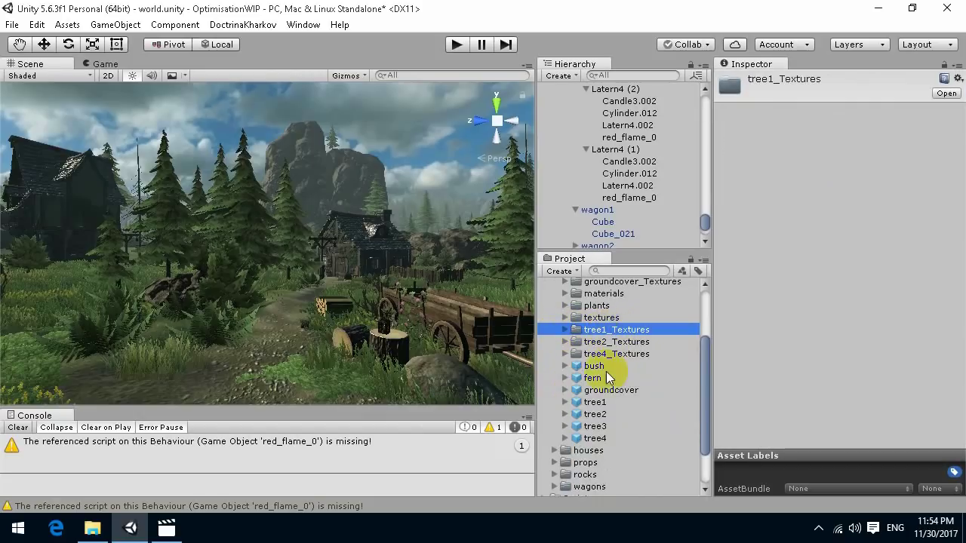
{"action": "left_click", "coordinate": [566, 331]}
{"action": "left_click", "coordinate": [606, 343]}
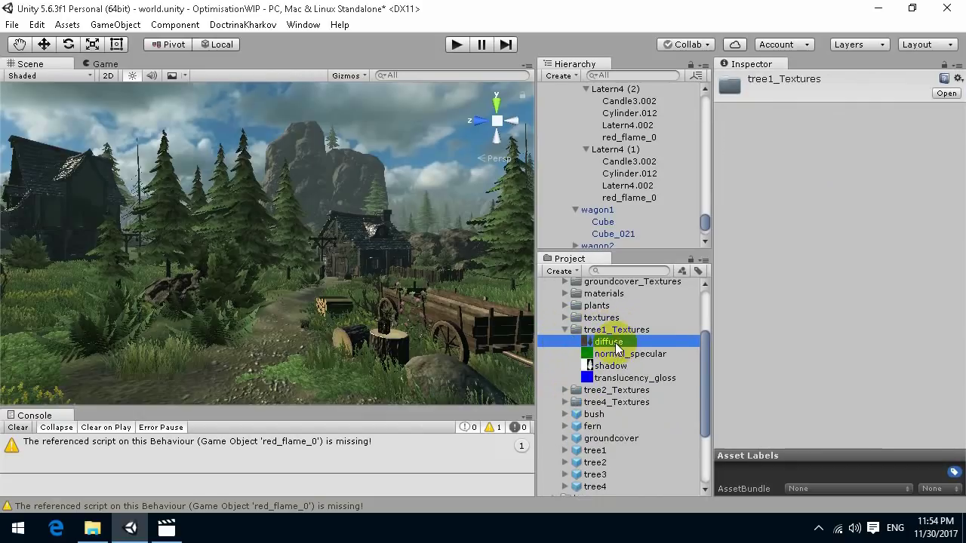
{"action": "left_click", "coordinate": [668, 355]}
{"action": "key", "text": "Up"}
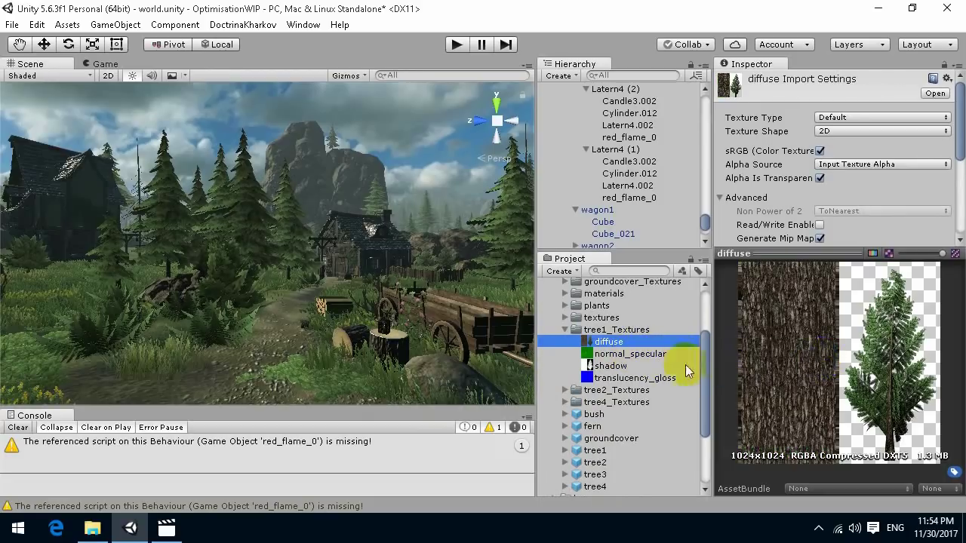
{"action": "key", "text": "Down"}
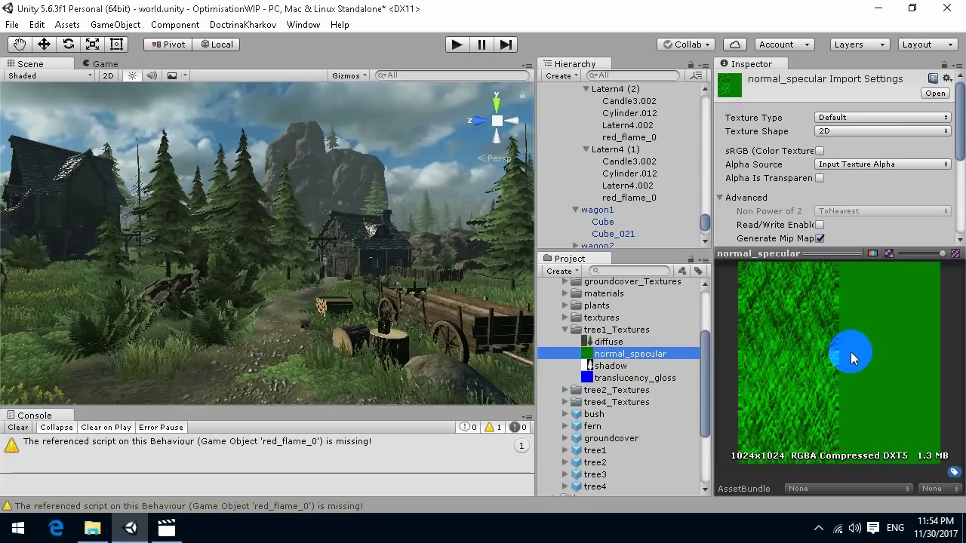
{"action": "key", "text": "Down"}
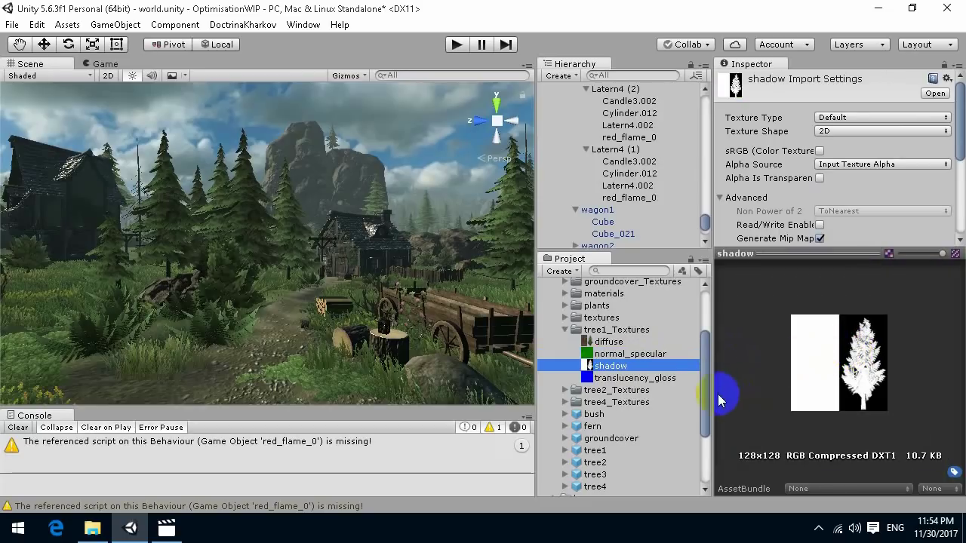
{"action": "key", "text": "Down"}
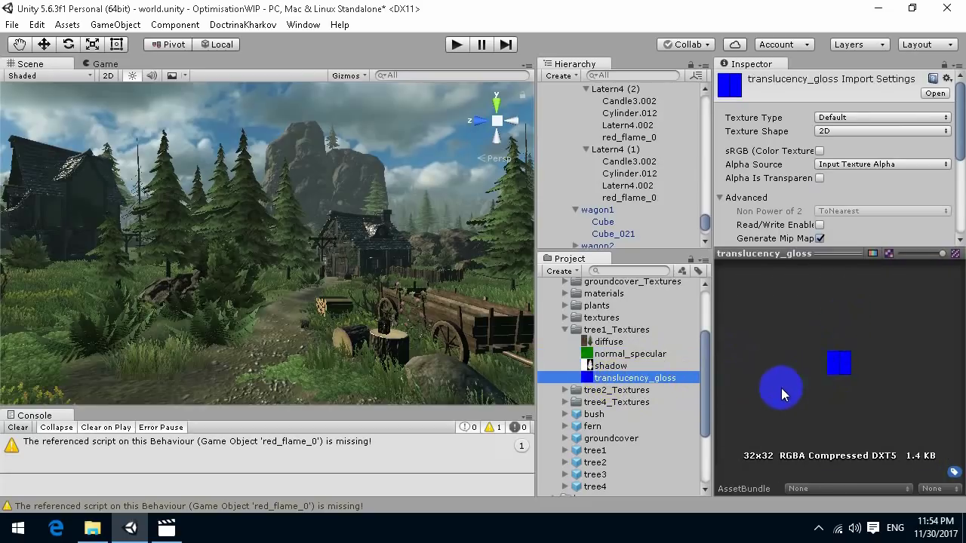
{"action": "key", "text": "Up"}
{"action": "key", "text": "Down"}
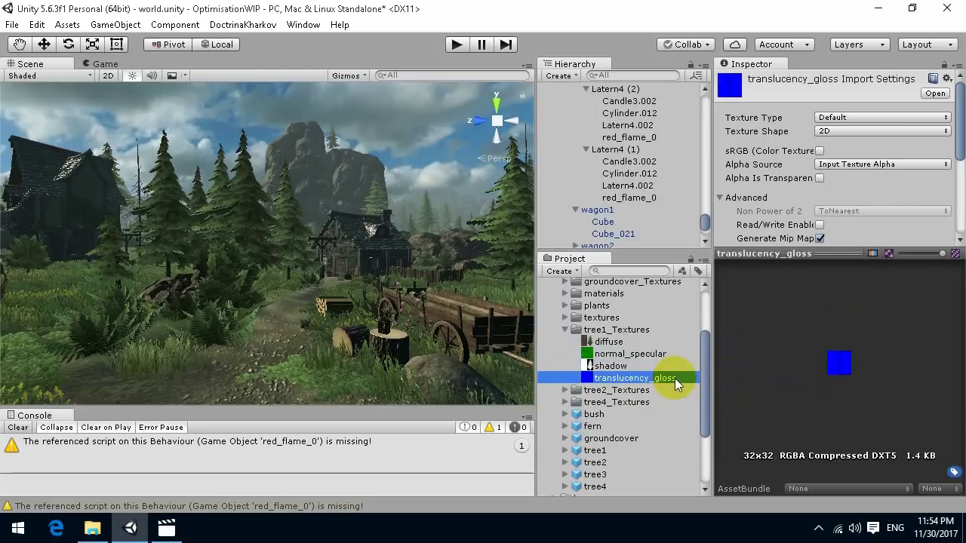
Step: Set the max size of tree1's translucency_gloss texture to 1024, apply it and enlarge the texture preview
{"action": "left_click_drag", "start_coordinate": [836, 253], "coordinate": [850, 401]}
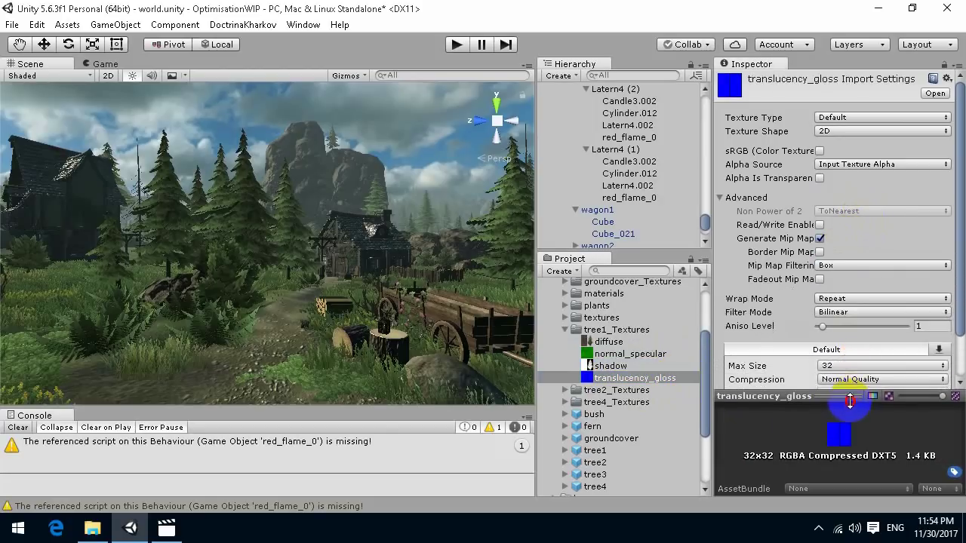
{"action": "left_click", "coordinate": [843, 365]}
{"action": "left_click", "coordinate": [862, 312]}
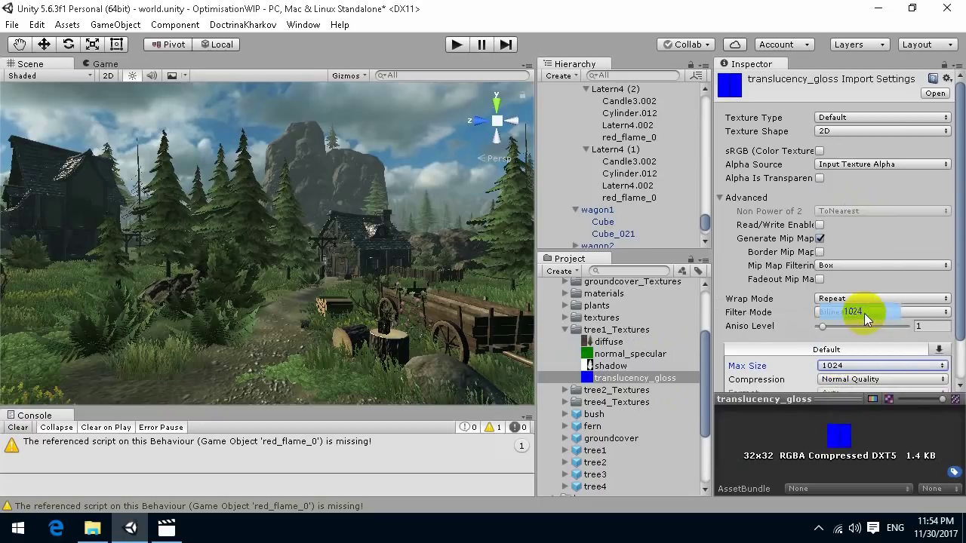
{"action": "scroll", "coordinate": [927, 338], "scroll_direction": "down", "scroll_amount": 3}
{"action": "left_click", "coordinate": [934, 379]}
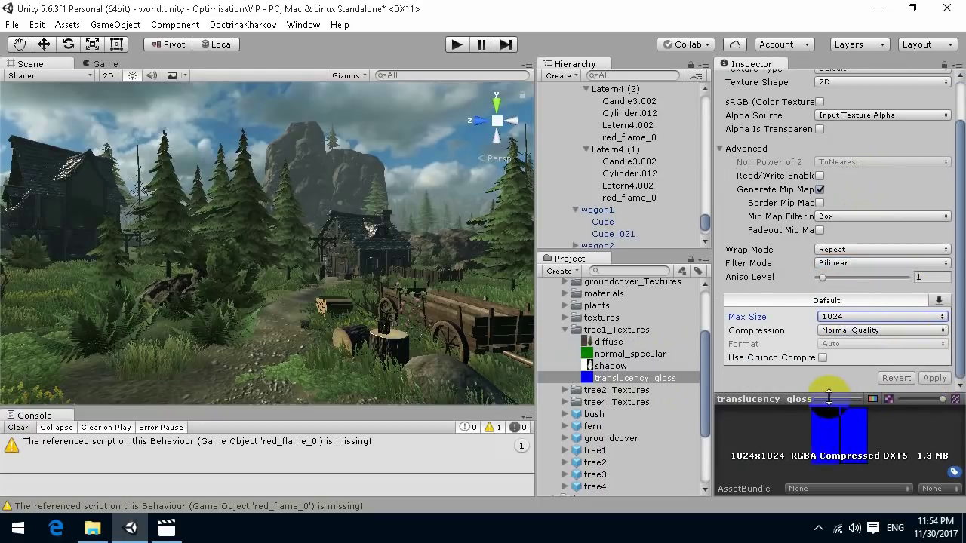
{"action": "left_click_drag", "start_coordinate": [828, 398], "coordinate": [832, 302]}
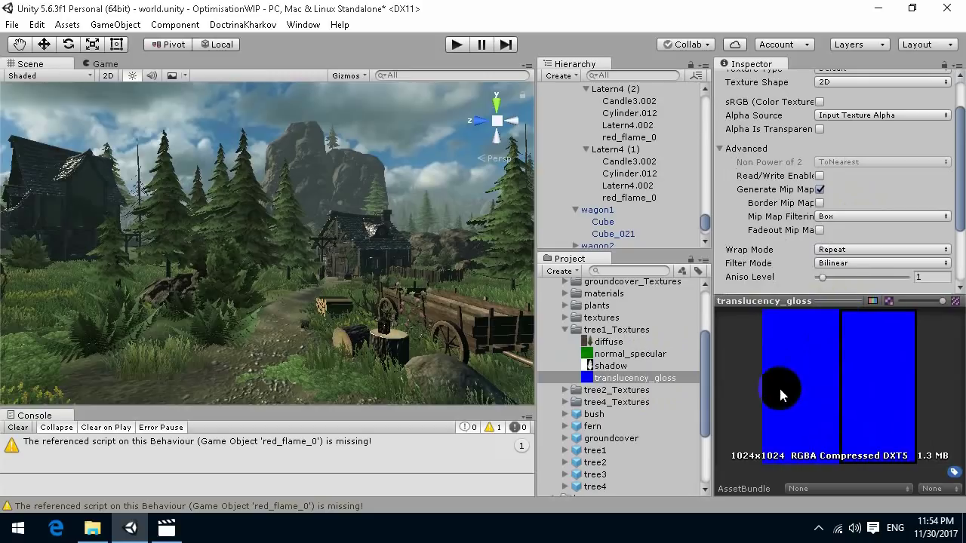
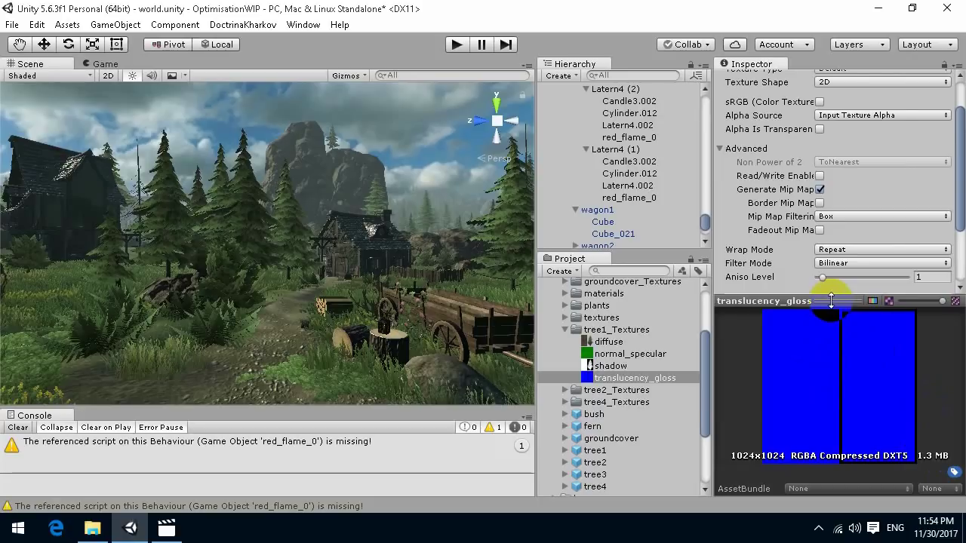
Step: Set the max size of tree1's translucency_gloss texture to 32 and apply the import settings
{"action": "left_click_drag", "start_coordinate": [830, 301], "coordinate": [839, 381]}
{"action": "left_click", "coordinate": [836, 321]}
{"action": "left_click", "coordinate": [847, 337]}
{"action": "scroll", "coordinate": [853, 324], "scroll_direction": "down", "scroll_amount": 1}
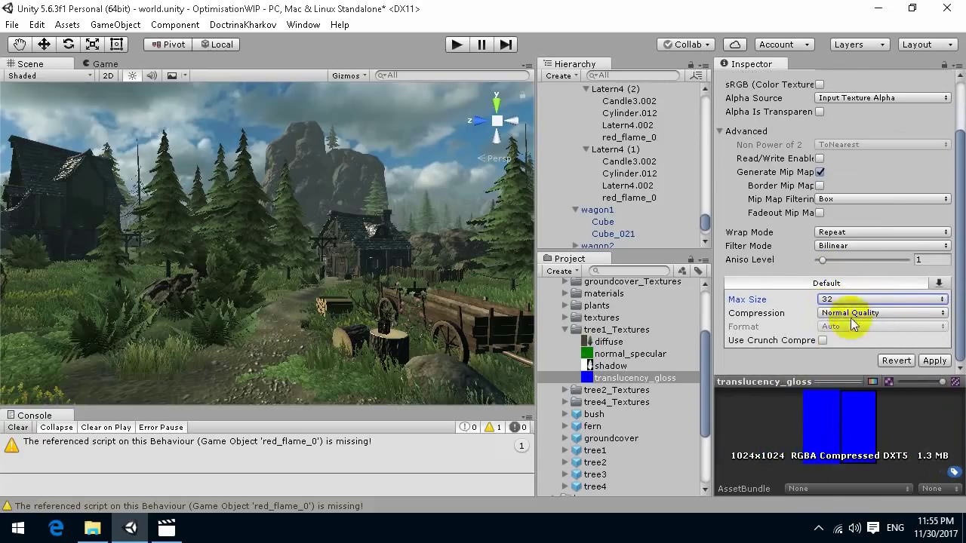
{"action": "left_click", "coordinate": [935, 362]}
{"action": "left_click_drag", "start_coordinate": [831, 379], "coordinate": [830, 354]}
Step: Set the max size of the translucency_gloss texture in tree2_Textures to 32 and apply it
{"action": "left_click", "coordinate": [564, 391]}
{"action": "scroll", "coordinate": [573, 392], "scroll_direction": "down", "scroll_amount": 2}
{"action": "left_click", "coordinate": [626, 394]}
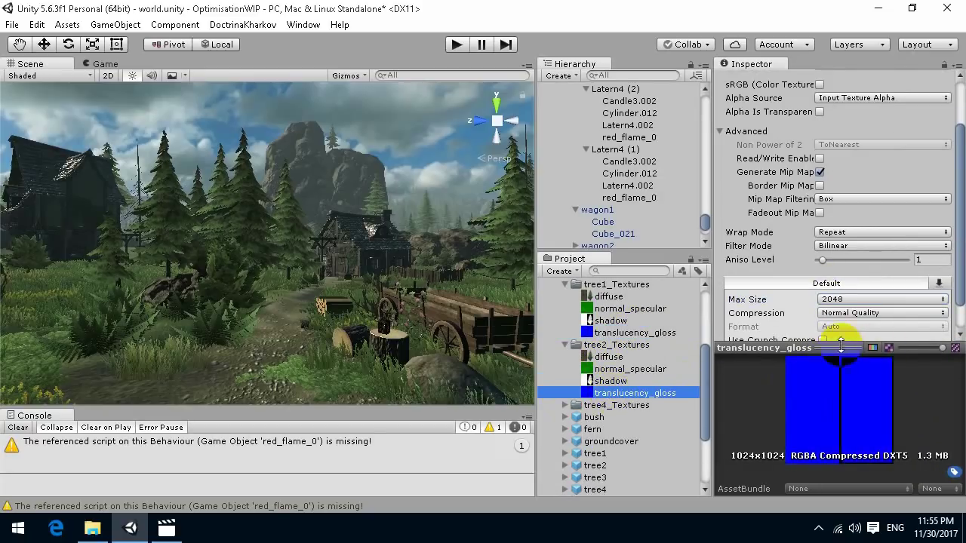
{"action": "left_click", "coordinate": [879, 299]}
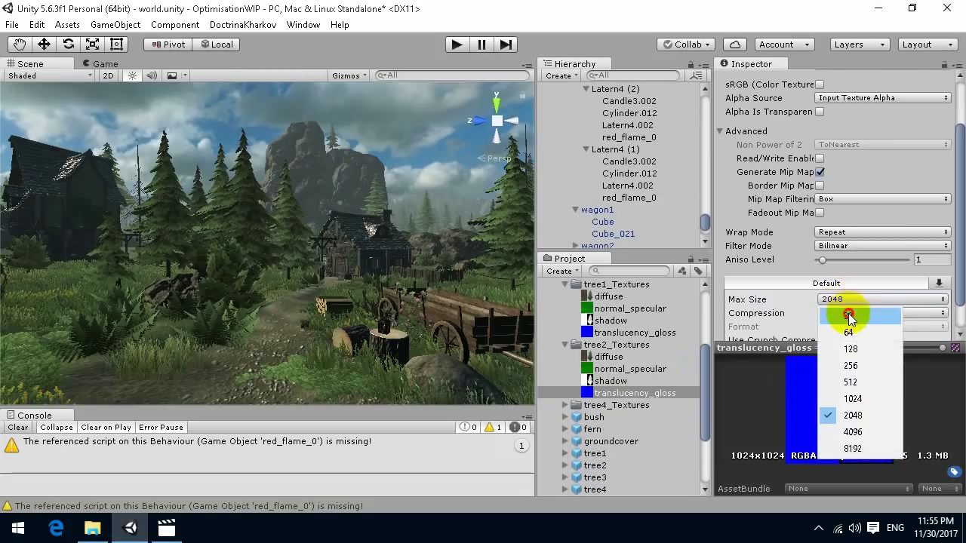
{"action": "left_click", "coordinate": [876, 345]}
{"action": "left_click", "coordinate": [933, 327]}
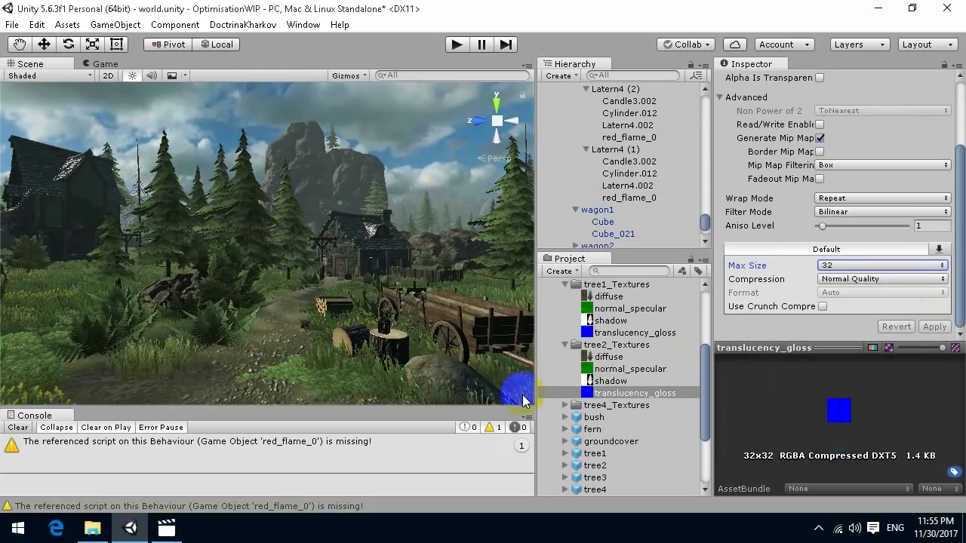
Step: Reduce the translucency_gloss texture in tree4_Textures to a max size of 32 and apply the change
{"action": "left_click", "coordinate": [564, 405]}
{"action": "left_click", "coordinate": [617, 453]}
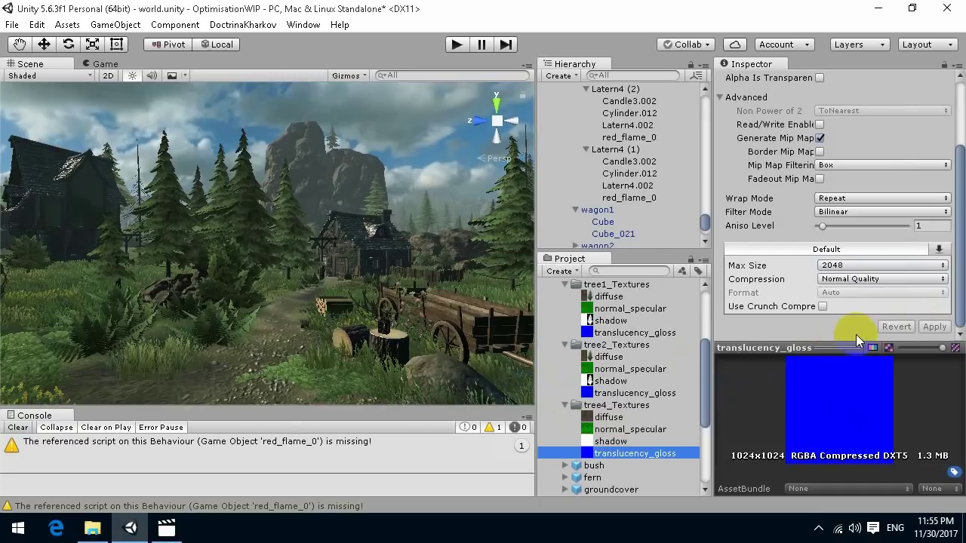
{"action": "left_click", "coordinate": [847, 265]}
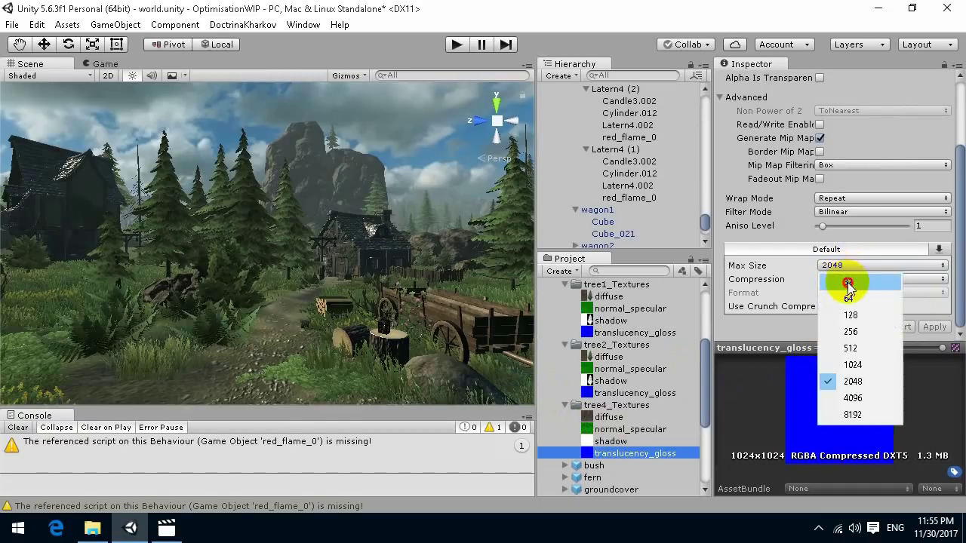
{"action": "left_click", "coordinate": [852, 280]}
{"action": "left_click", "coordinate": [935, 326]}
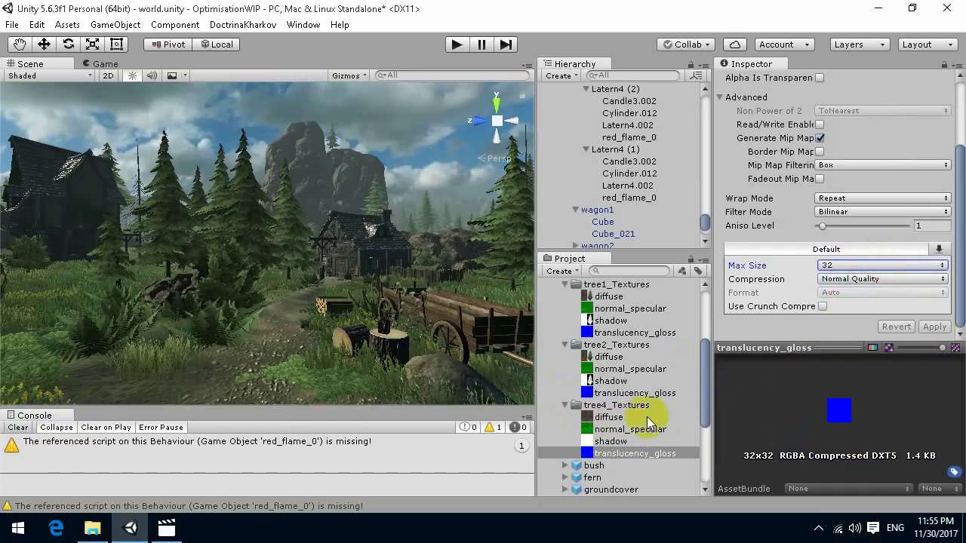
Step: Check the import settings of the shadow texture in tree4_Textures and preview the tree4 prefab
{"action": "left_click", "coordinate": [631, 442]}
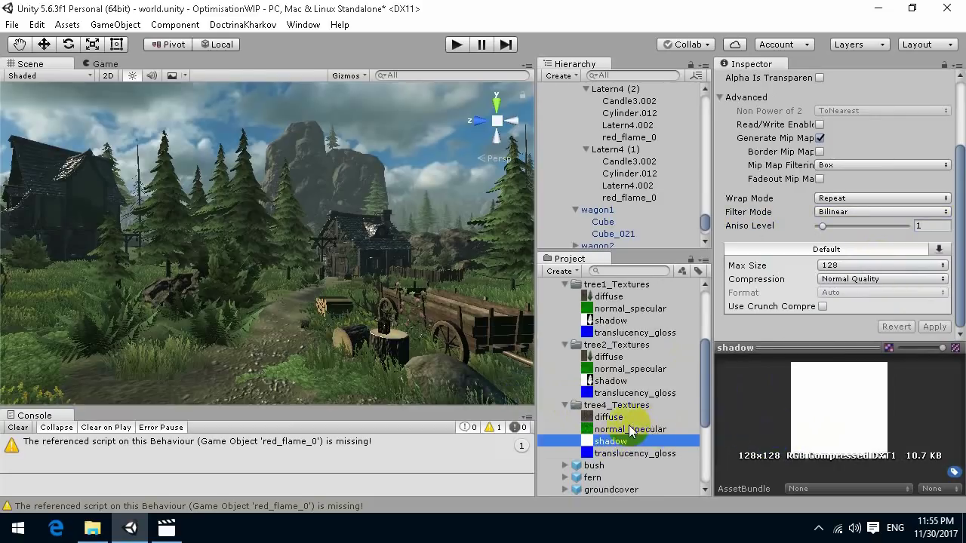
{"action": "scroll", "coordinate": [623, 426], "scroll_direction": "down", "scroll_amount": 3}
{"action": "left_click", "coordinate": [598, 449]}
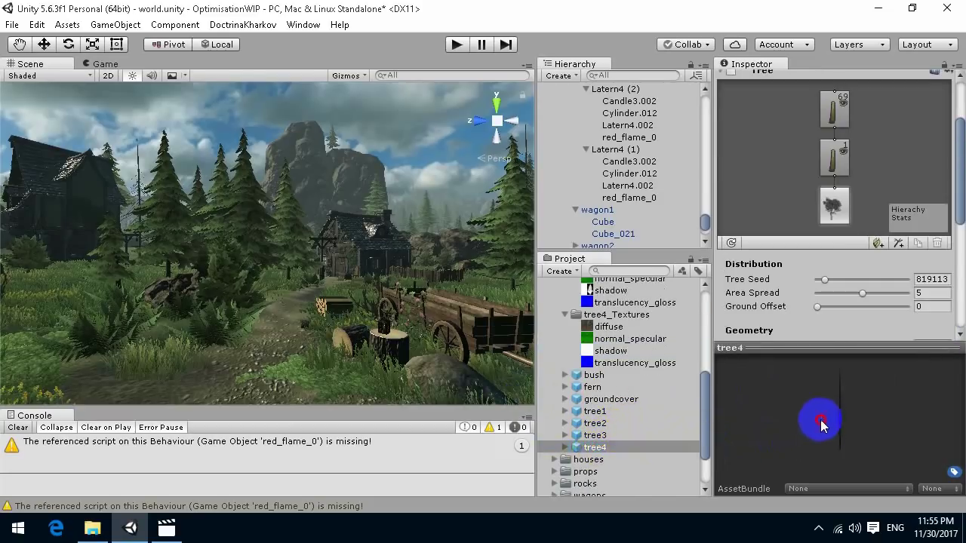
{"action": "left_click", "coordinate": [611, 353]}
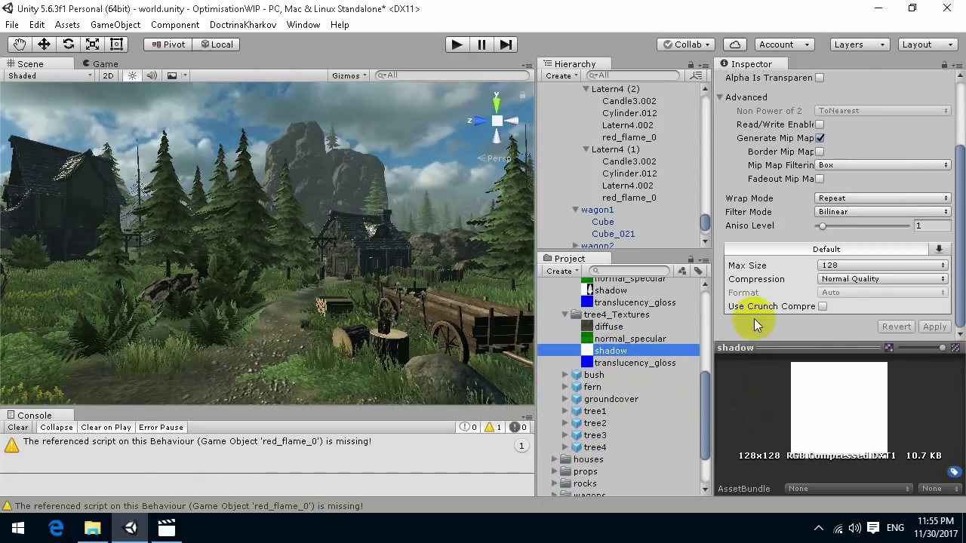
Step: Set the max size of the shadow texture in tree4_Textures to 32 and apply it
{"action": "left_click", "coordinate": [842, 265]}
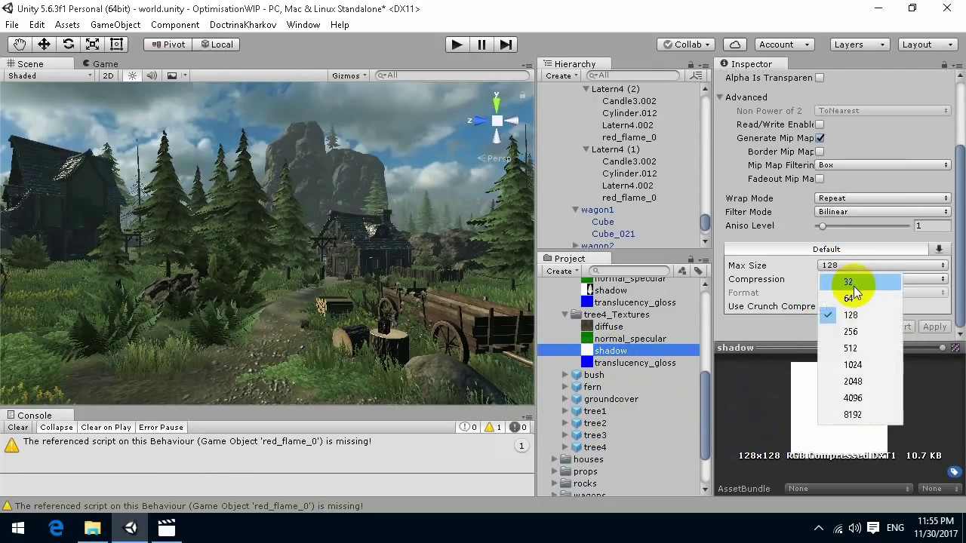
{"action": "left_click", "coordinate": [854, 285]}
{"action": "left_click", "coordinate": [934, 326]}
{"action": "left_click", "coordinate": [613, 353]}
Step: Reduce the normal_specular texture in tree4_Textures to a max size of 512, apply it, and inspect the tree bark in the scene
{"action": "key", "text": "Up"}
{"action": "key", "text": "Up"}
{"action": "key", "text": "Down"}
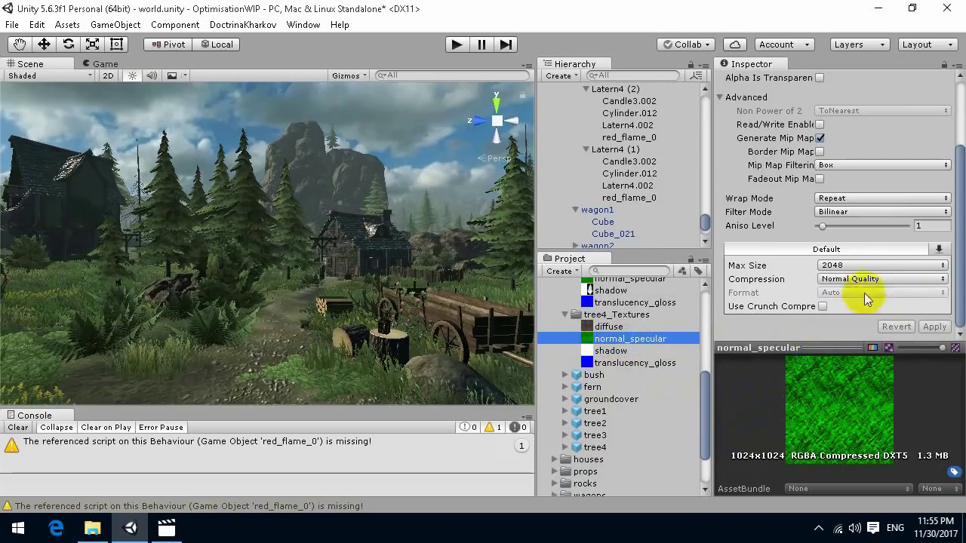
{"action": "right_click_drag", "start_coordinate": [133, 281], "coordinate": [347, 260]}
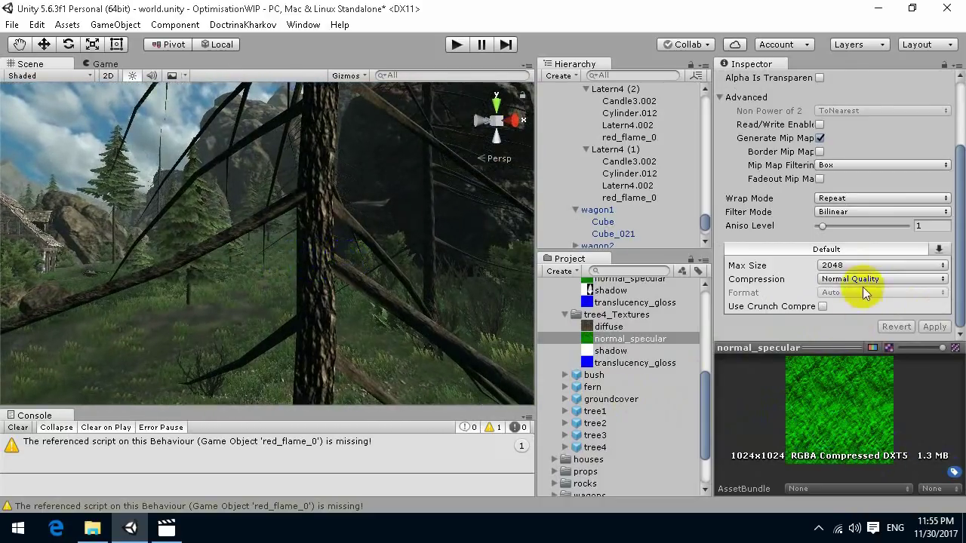
{"action": "left_click", "coordinate": [845, 265]}
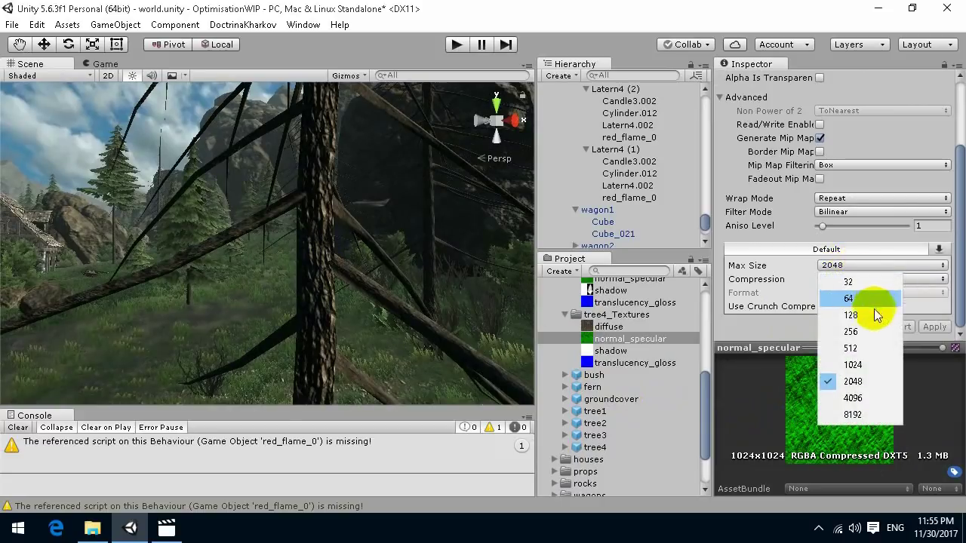
{"action": "left_click", "coordinate": [852, 350]}
{"action": "left_click", "coordinate": [933, 327]}
{"action": "right_click_drag", "start_coordinate": [317, 235], "coordinate": [305, 240]}
{"action": "key", "text": "s"}
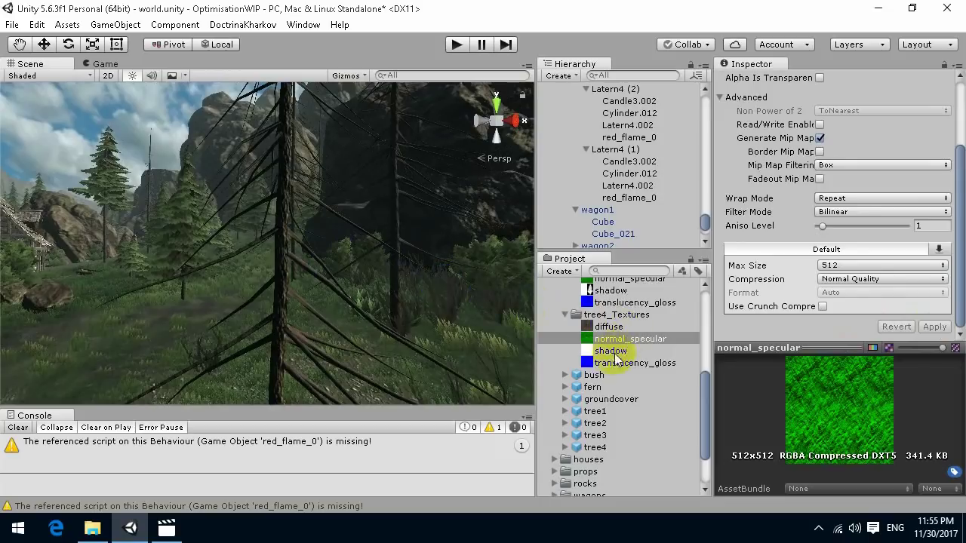
Step: Review the import size of the translucency_gloss textures in tree2_Textures and tree1_Textures
{"action": "scroll", "coordinate": [615, 359], "scroll_direction": "up", "scroll_amount": 1}
{"action": "scroll", "coordinate": [616, 358], "scroll_direction": "down", "scroll_amount": 1}
{"action": "scroll", "coordinate": [618, 368], "scroll_direction": "up", "scroll_amount": 2}
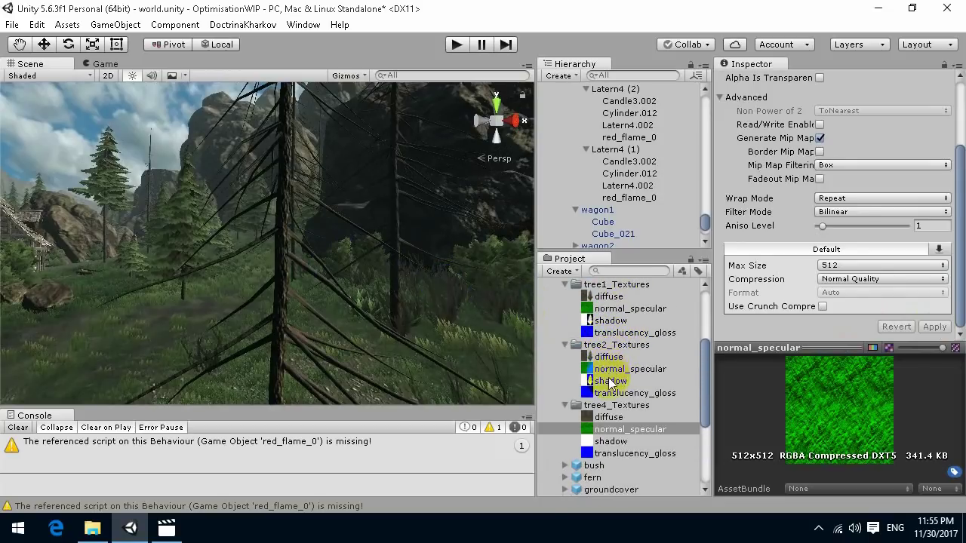
{"action": "left_click", "coordinate": [608, 393]}
{"action": "left_click", "coordinate": [609, 381]}
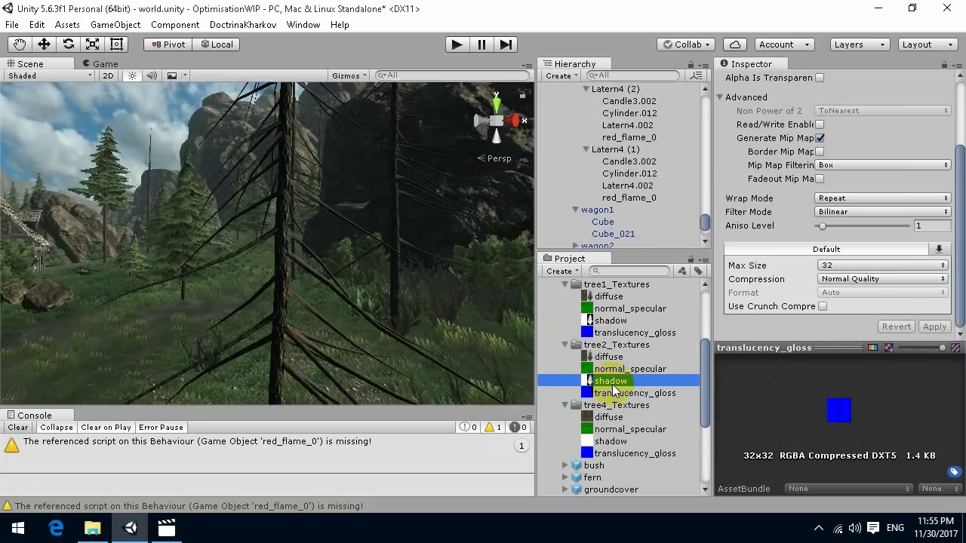
{"action": "left_click", "coordinate": [611, 333]}
{"action": "scroll", "coordinate": [610, 336], "scroll_direction": "up", "scroll_amount": 1}
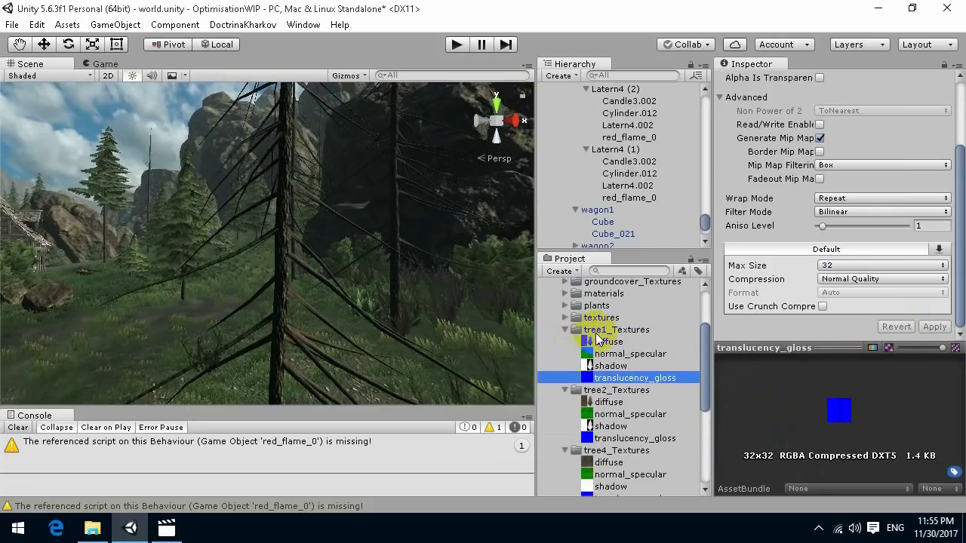
{"action": "scroll", "coordinate": [608, 352], "scroll_direction": "up", "scroll_amount": 1}
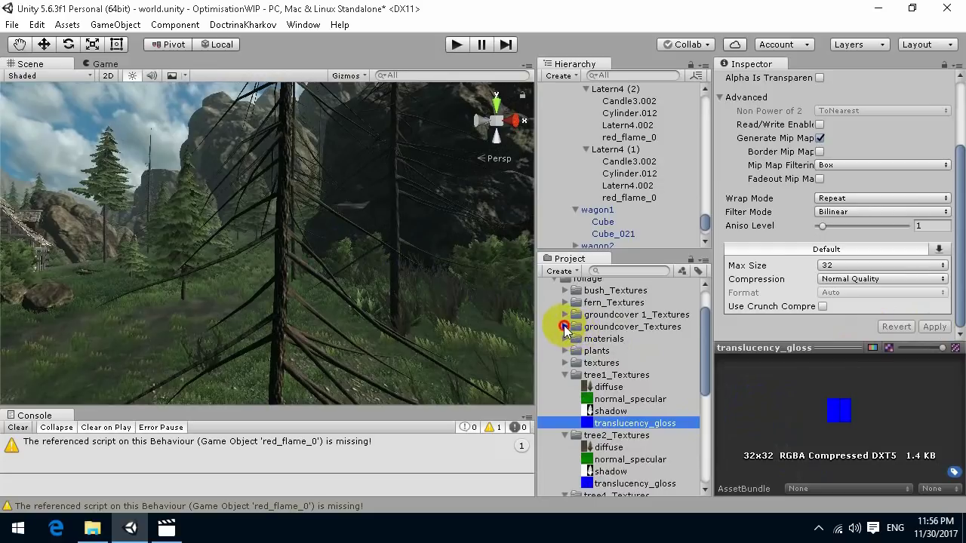
Step: Compare the contents of groundcover_Textures and groundcover 1_Textures and preview the groundcover prefab
{"action": "left_click", "coordinate": [564, 325]}
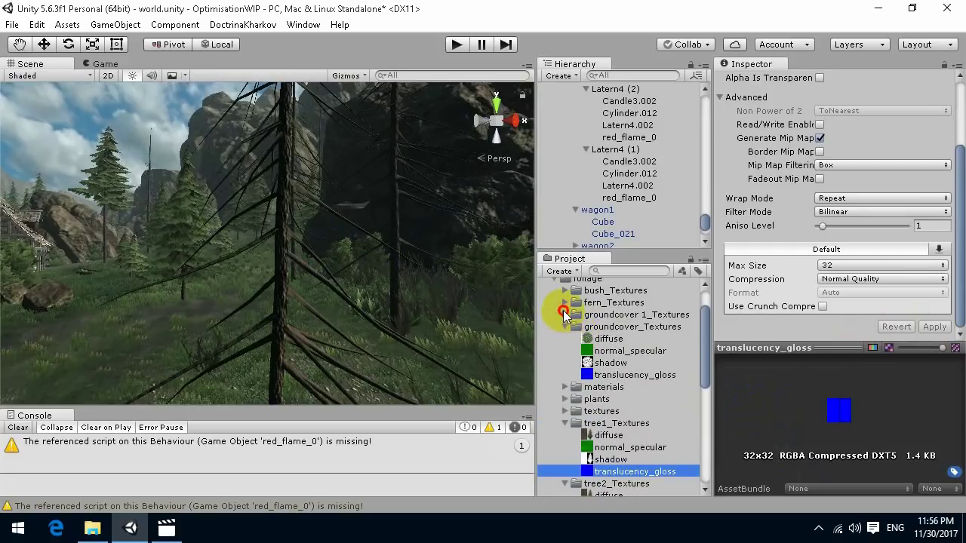
{"action": "left_click", "coordinate": [565, 314]}
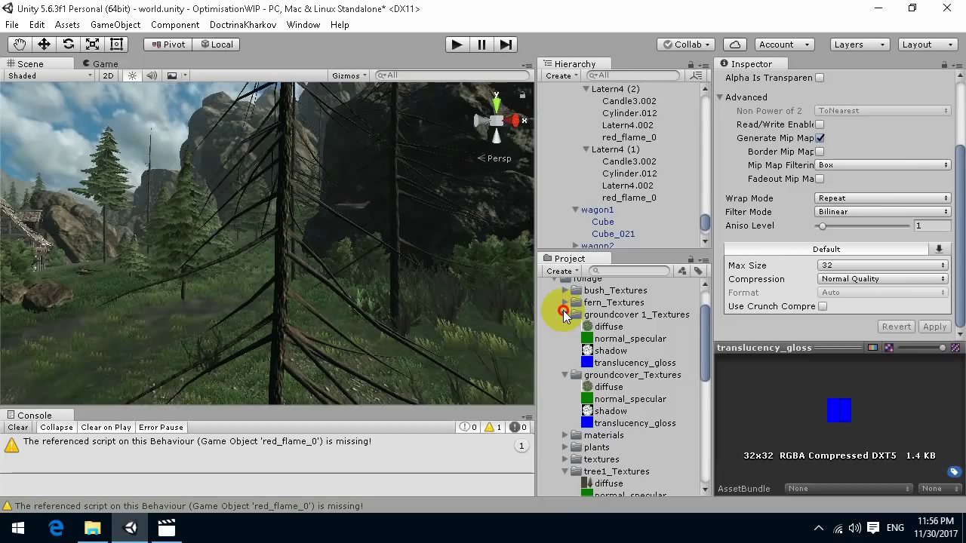
{"action": "scroll", "coordinate": [638, 375], "scroll_direction": "down", "scroll_amount": 2}
{"action": "scroll", "coordinate": [639, 374], "scroll_direction": "down", "scroll_amount": 1}
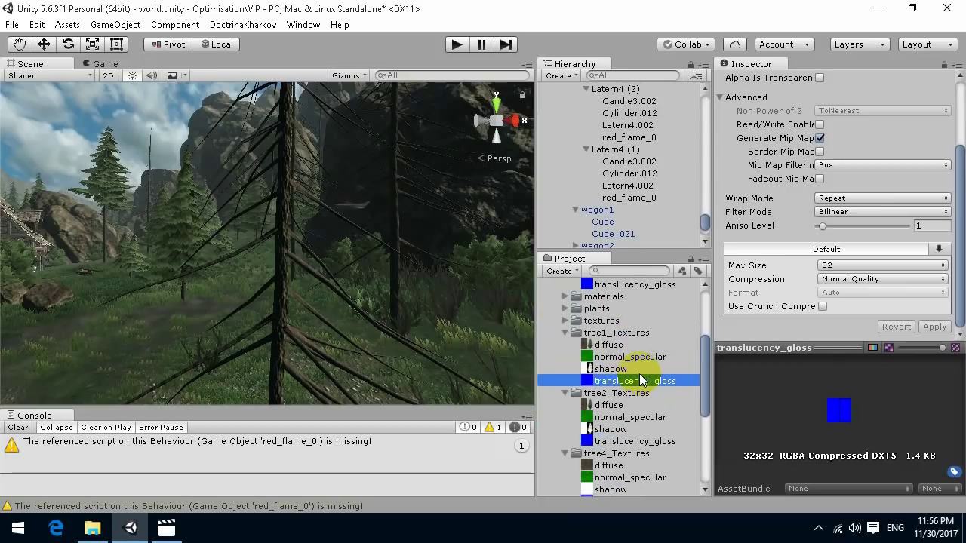
{"action": "scroll", "coordinate": [639, 381], "scroll_direction": "down", "scroll_amount": 3}
{"action": "left_click", "coordinate": [583, 402]}
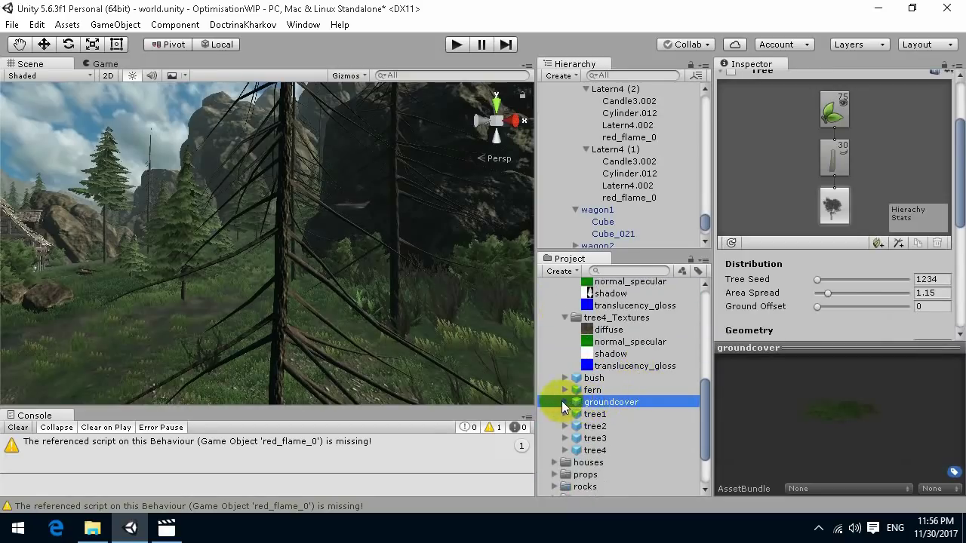
{"action": "scroll", "coordinate": [562, 408], "scroll_direction": "up", "scroll_amount": 7}
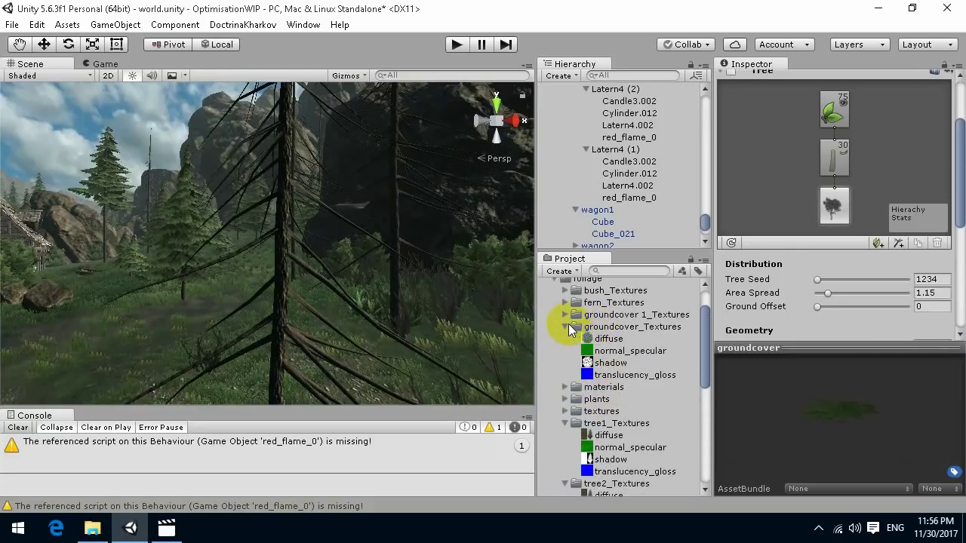
Step: Set the max size of the translucency_gloss texture in groundcover_Textures to 32 and apply the change
{"action": "left_click", "coordinate": [613, 343]}
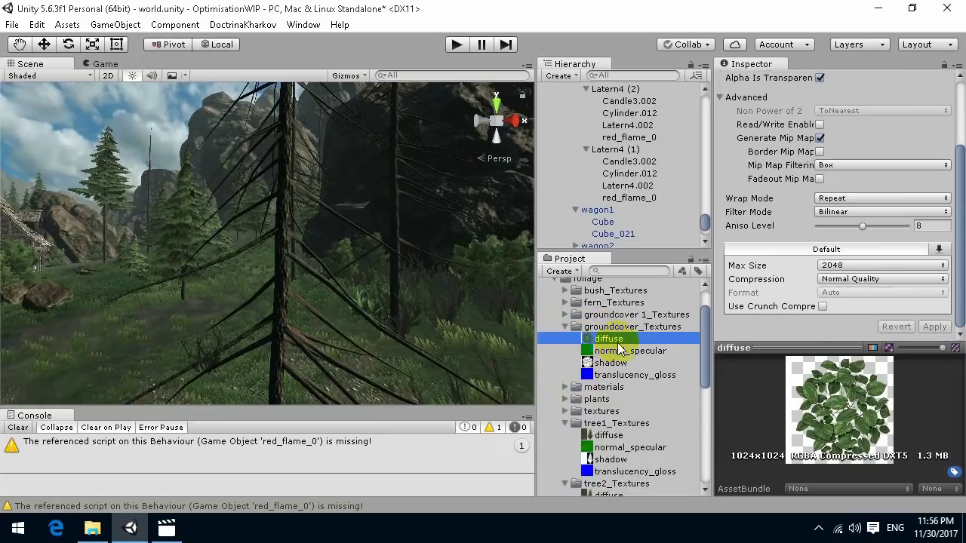
{"action": "left_click", "coordinate": [615, 375]}
{"action": "left_click", "coordinate": [838, 265]}
{"action": "left_click", "coordinate": [848, 273]}
{"action": "left_click", "coordinate": [934, 326]}
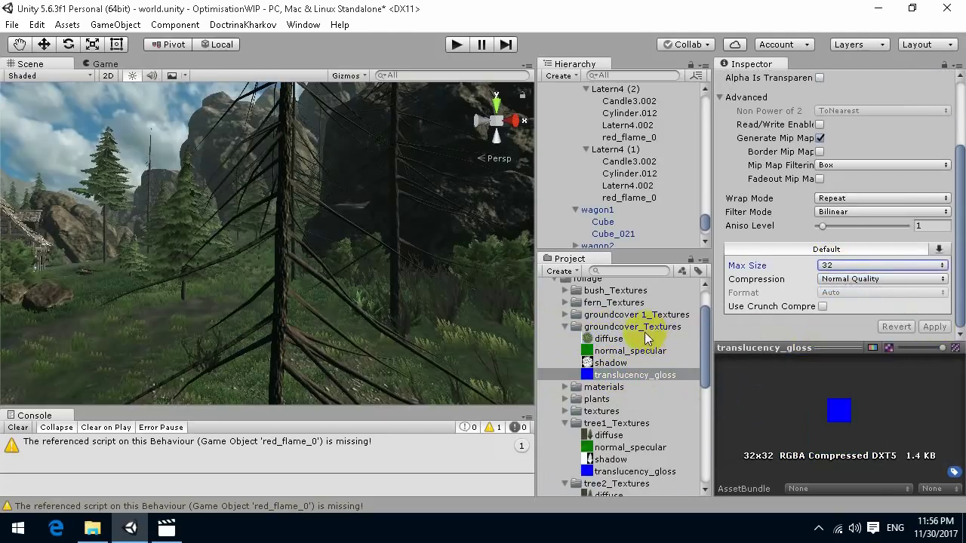
Step: Delete the duplicate groundcover 1_Textures folder from the foliage assets
{"action": "left_click", "coordinate": [592, 315]}
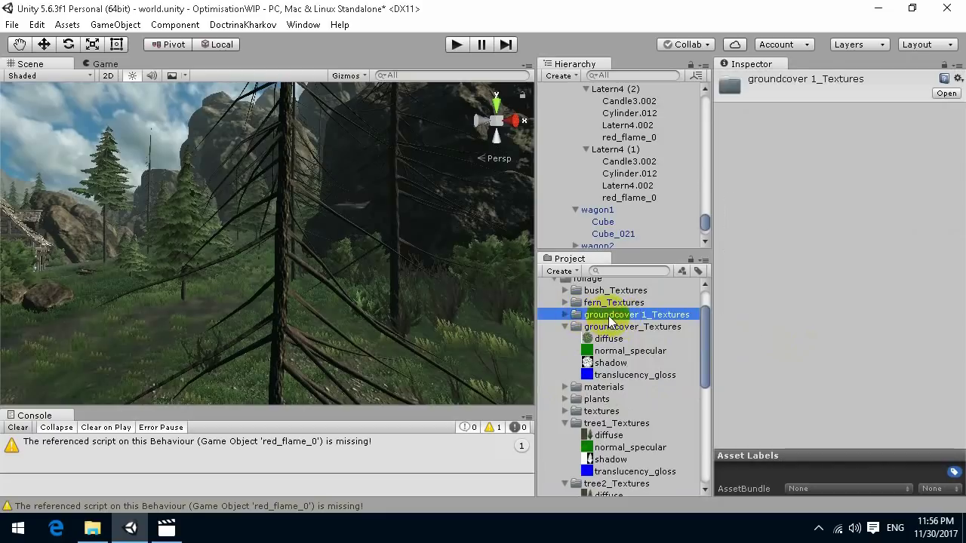
{"action": "mouse_move", "coordinate": [425, 310]}
{"action": "right_mouse_down"}
{"action": "mouse_move", "coordinate": [395, 309]}
{"action": "mouse_move", "coordinate": [431, 304]}
{"action": "right_mouse_up"}
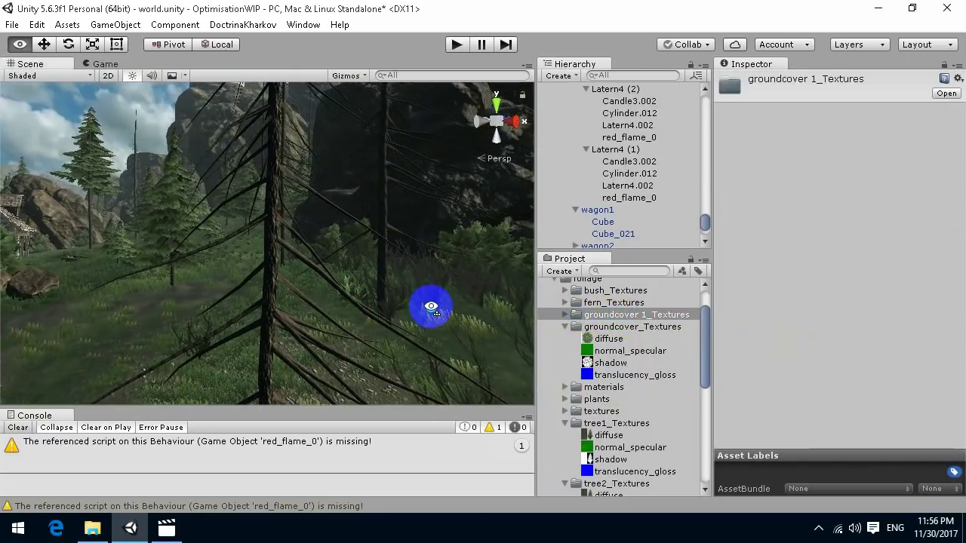
{"action": "left_click", "coordinate": [607, 318]}
{"action": "right_click", "coordinate": [607, 319]}
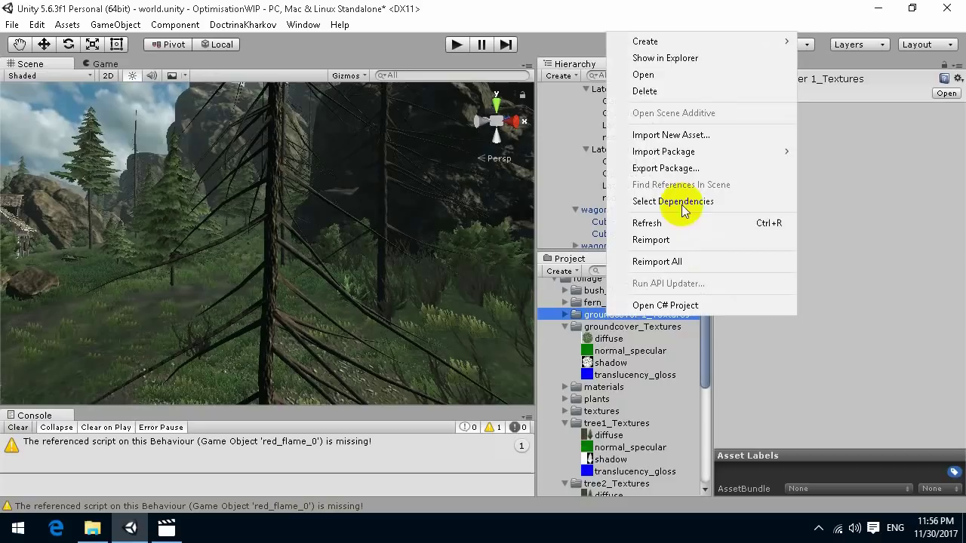
{"action": "left_click", "coordinate": [664, 91]}
{"action": "left_click", "coordinate": [523, 292]}
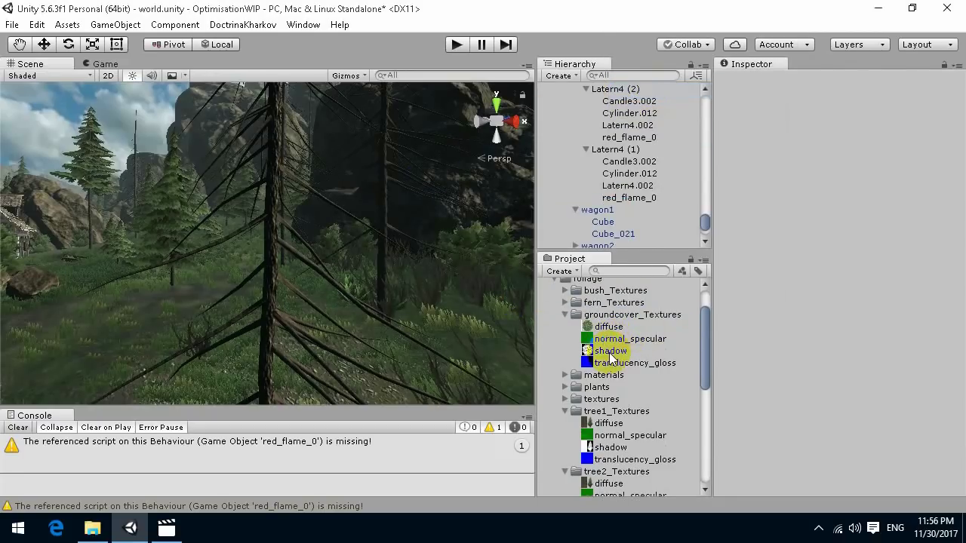
Step: Limit the normal_specular texture in groundcover_Textures to a max size of 32 and apply it
{"action": "right_click_drag", "start_coordinate": [437, 315], "coordinate": [381, 302]}
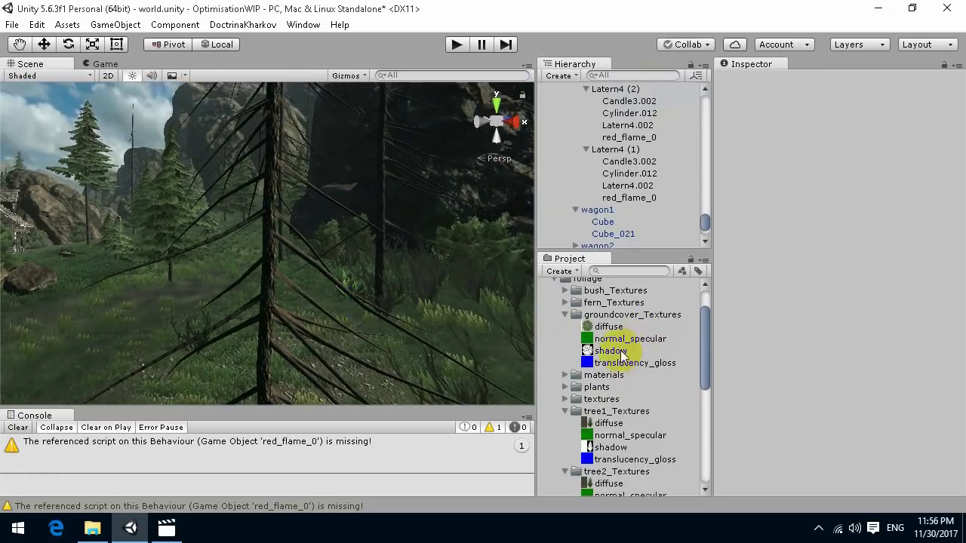
{"action": "left_click", "coordinate": [619, 365]}
{"action": "left_click", "coordinate": [611, 339]}
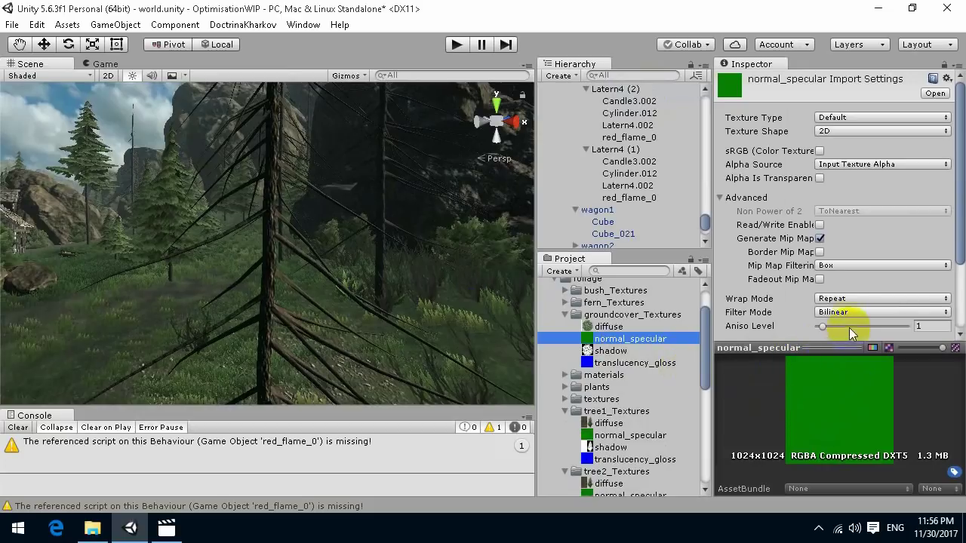
{"action": "scroll", "coordinate": [860, 330], "scroll_direction": "down", "scroll_amount": 3}
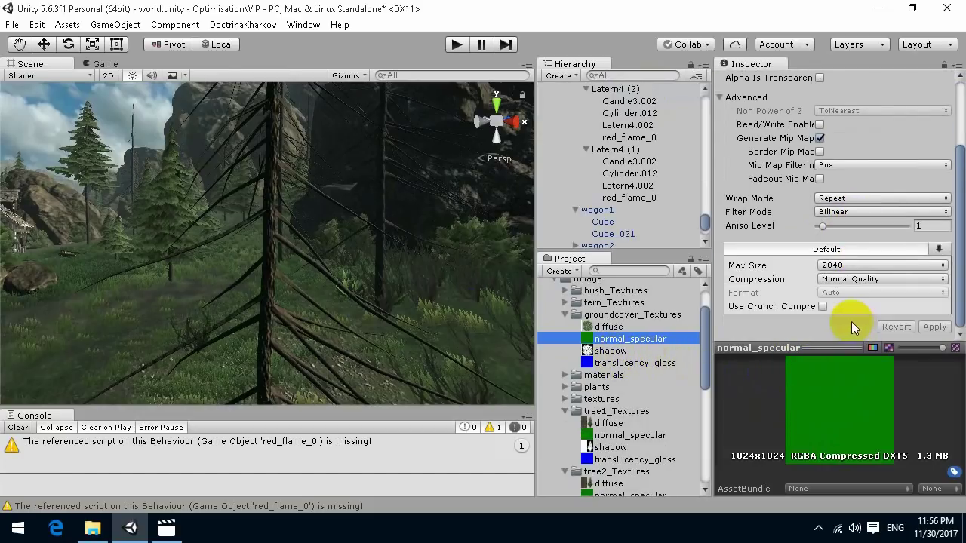
{"action": "left_click", "coordinate": [841, 264]}
{"action": "left_click", "coordinate": [852, 282]}
{"action": "left_click", "coordinate": [934, 327]}
Step: Set the groundcover diffuse texture's max size to 512, apply it, and compare the leaves up close and from a distance
{"action": "left_click", "coordinate": [614, 352]}
{"action": "key", "text": "Down"}
{"action": "key", "text": "Up"}
{"action": "key", "text": "Up"}
{"action": "key", "text": "Up"}
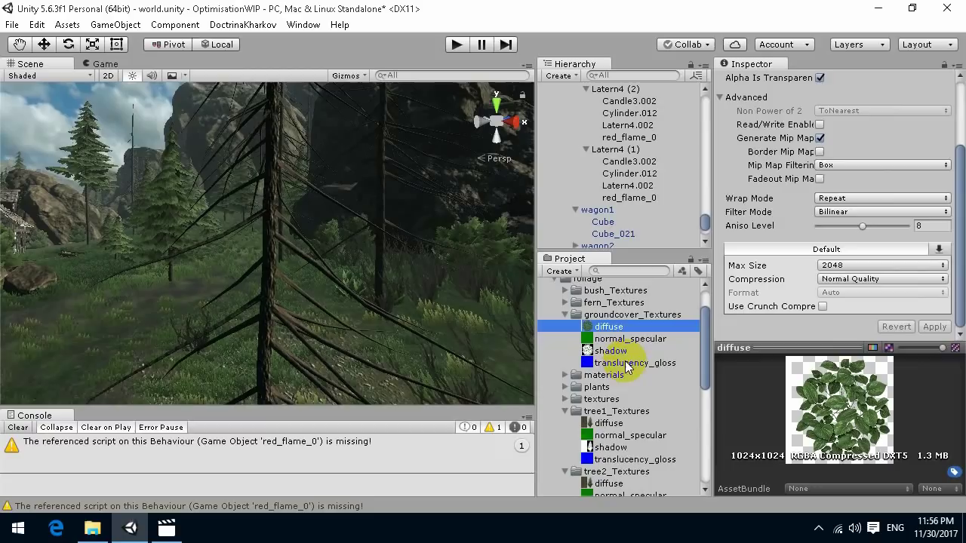
{"action": "right_click_drag", "start_coordinate": [438, 320], "coordinate": [346, 282]}
{"action": "key", "text": "w"}
{"action": "right_click_drag", "start_coordinate": [372, 283], "coordinate": [320, 316]}
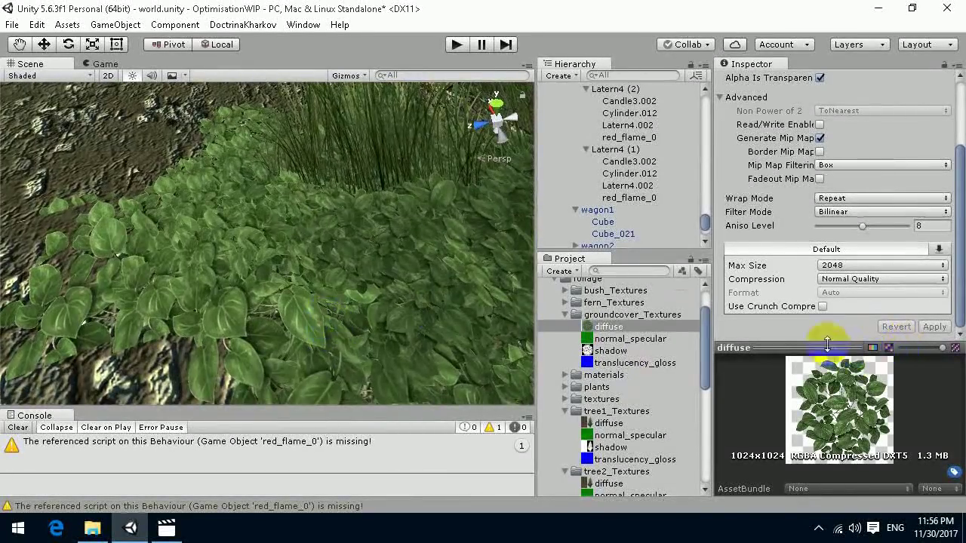
{"action": "left_click", "coordinate": [838, 266]}
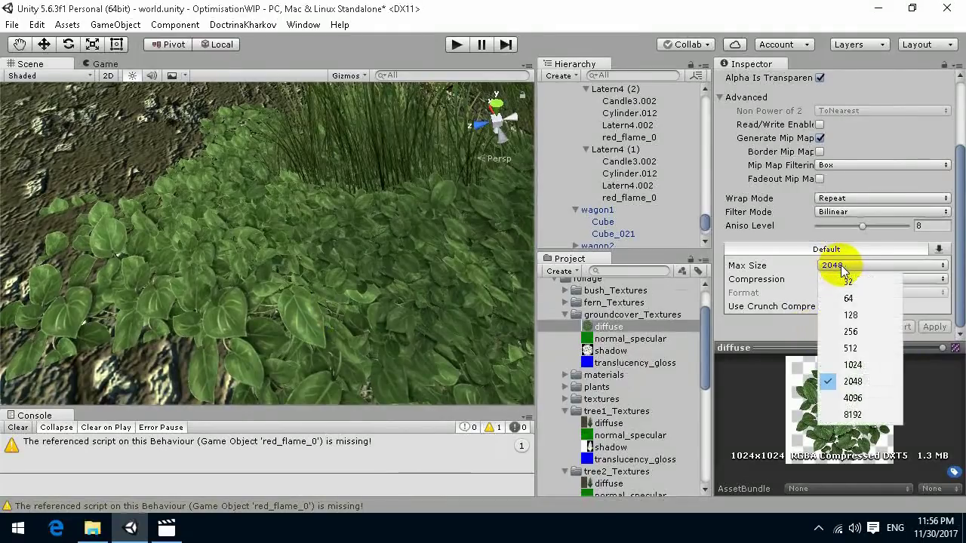
{"action": "left_click", "coordinate": [859, 348]}
{"action": "left_click", "coordinate": [932, 326]}
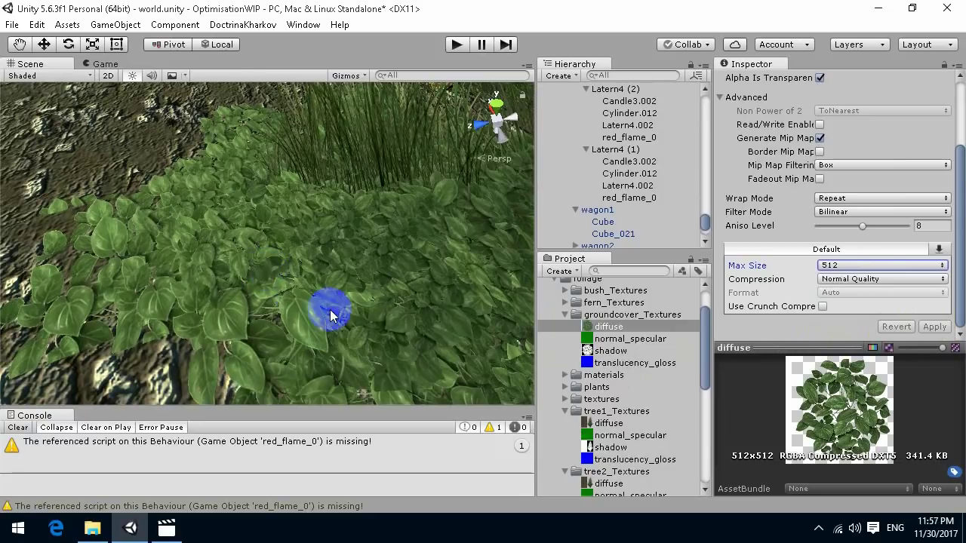
{"action": "right_click_drag", "start_coordinate": [330, 315], "coordinate": [316, 310]}
{"action": "right_click_drag", "start_coordinate": [367, 263], "coordinate": [370, 306]}
{"action": "left_click", "coordinate": [603, 339]}
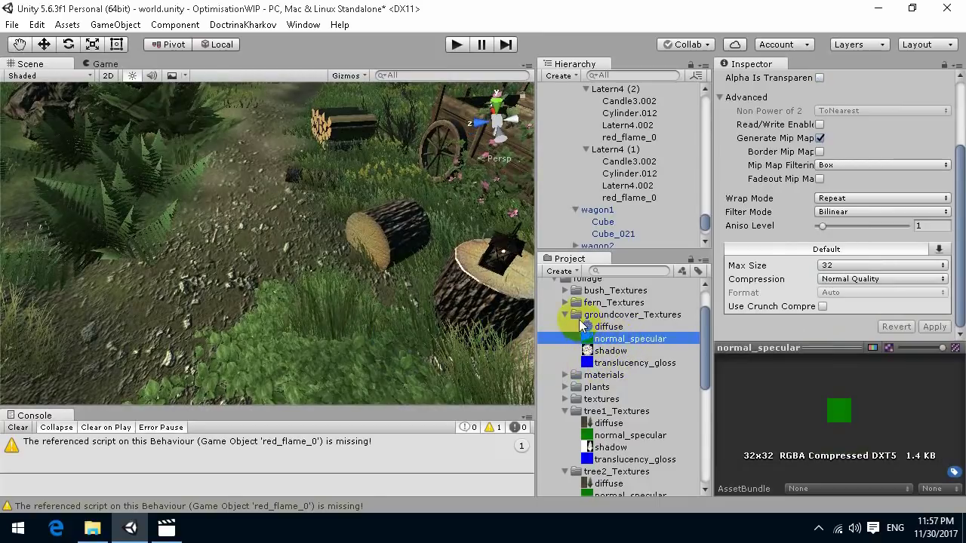
Step: Check the ferns in the scene and game views, and reduce the diffuse texture in fern_Textures to a max size of 512
{"action": "left_click", "coordinate": [564, 314]}
{"action": "left_click", "coordinate": [565, 302]}
{"action": "left_click", "coordinate": [608, 313]}
{"action": "right_click_drag", "start_coordinate": [321, 289], "coordinate": [96, 119]}
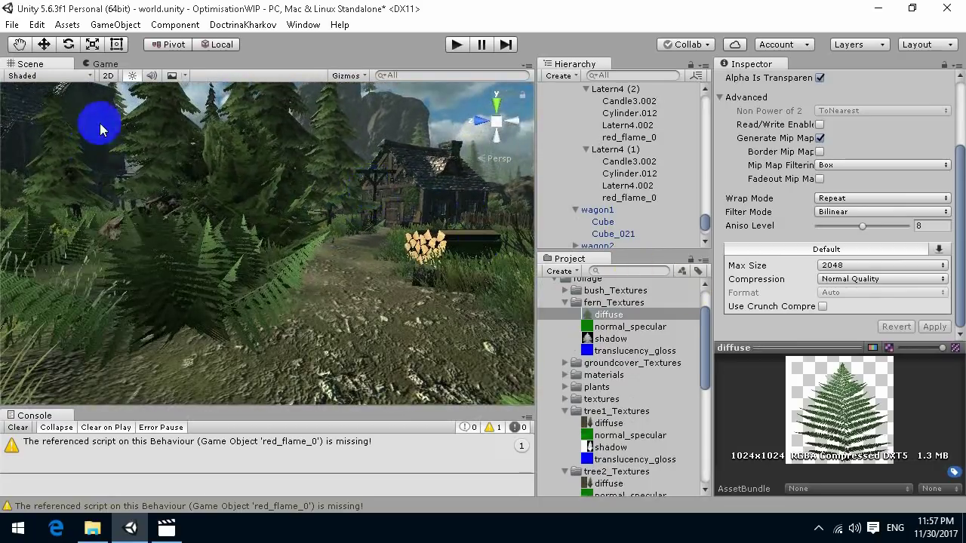
{"action": "left_click", "coordinate": [102, 64]}
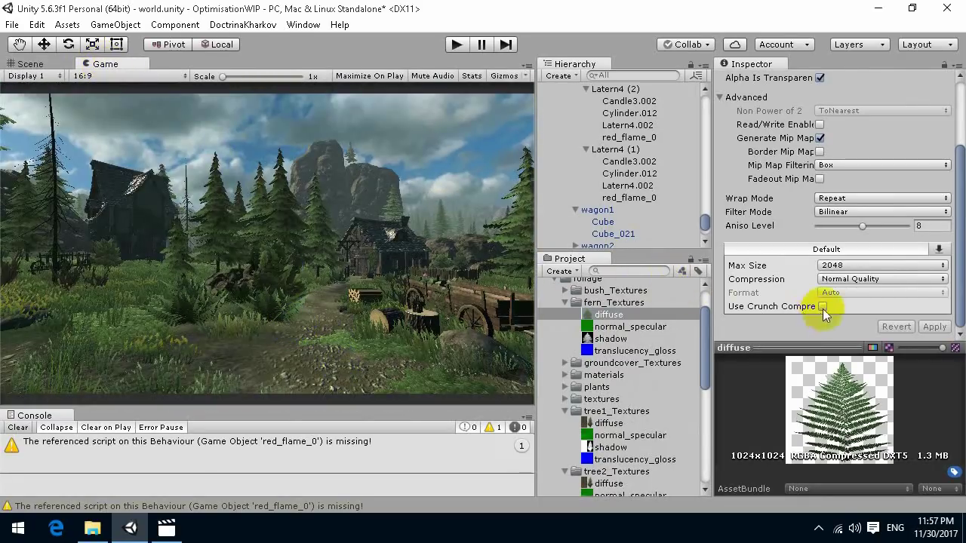
{"action": "left_click", "coordinate": [847, 266]}
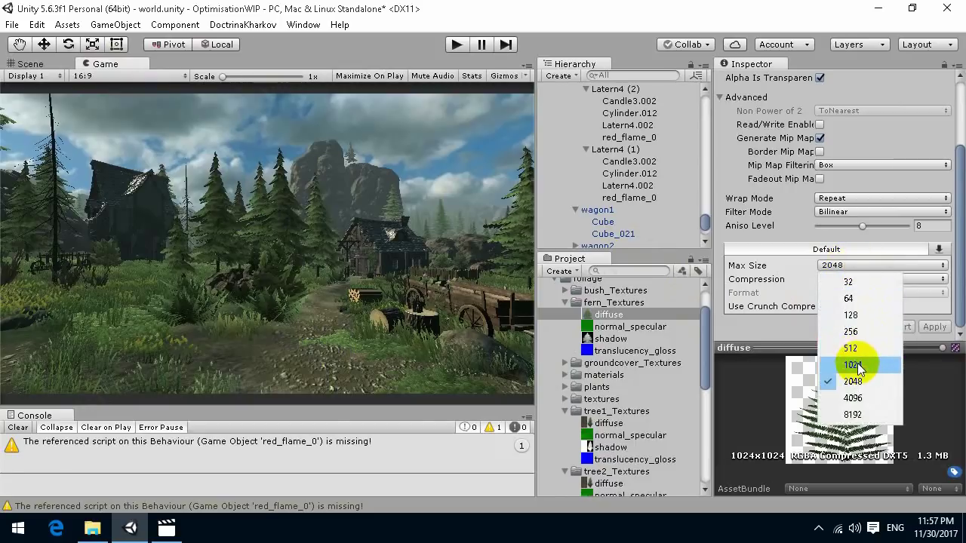
{"action": "left_click", "coordinate": [850, 348]}
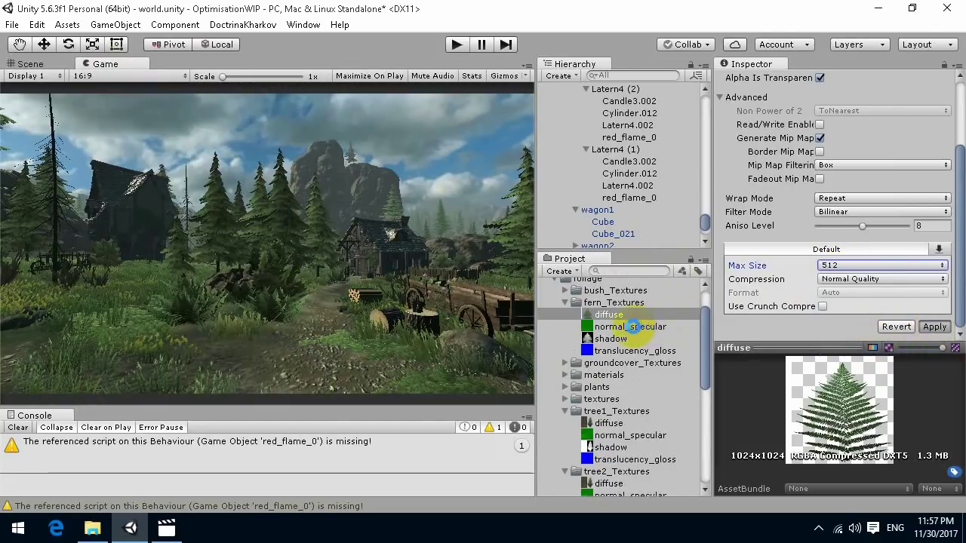
Step: Set the max size of the normal_specular texture in fern_Textures to 32 and apply the import settings
{"action": "left_click", "coordinate": [630, 326]}
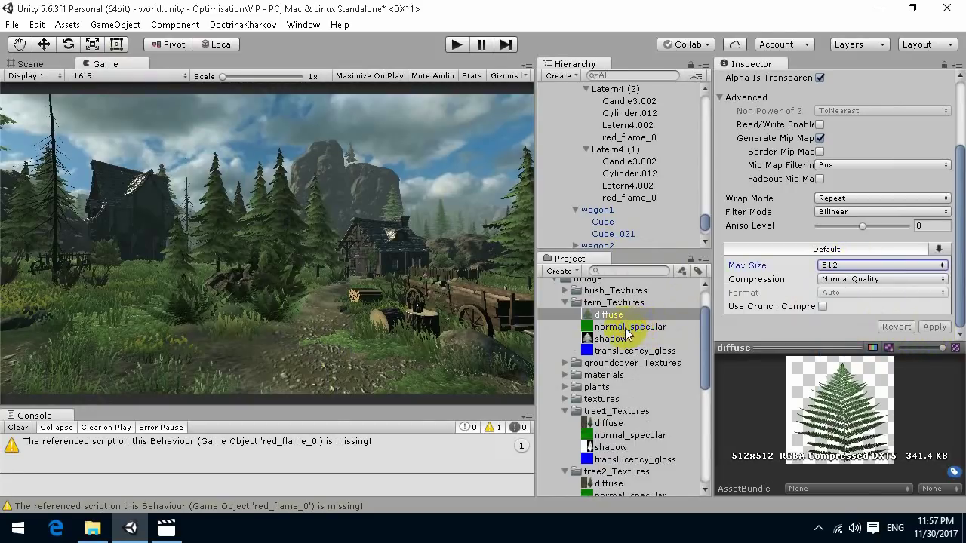
{"action": "left_click", "coordinate": [839, 266]}
{"action": "left_click", "coordinate": [843, 258]}
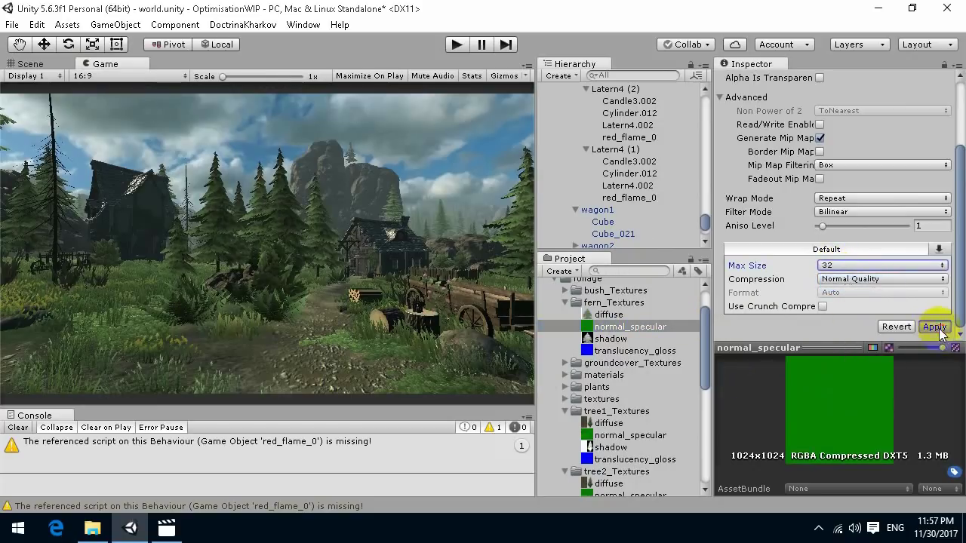
{"action": "left_click", "coordinate": [933, 326]}
{"action": "left_click", "coordinate": [609, 339]}
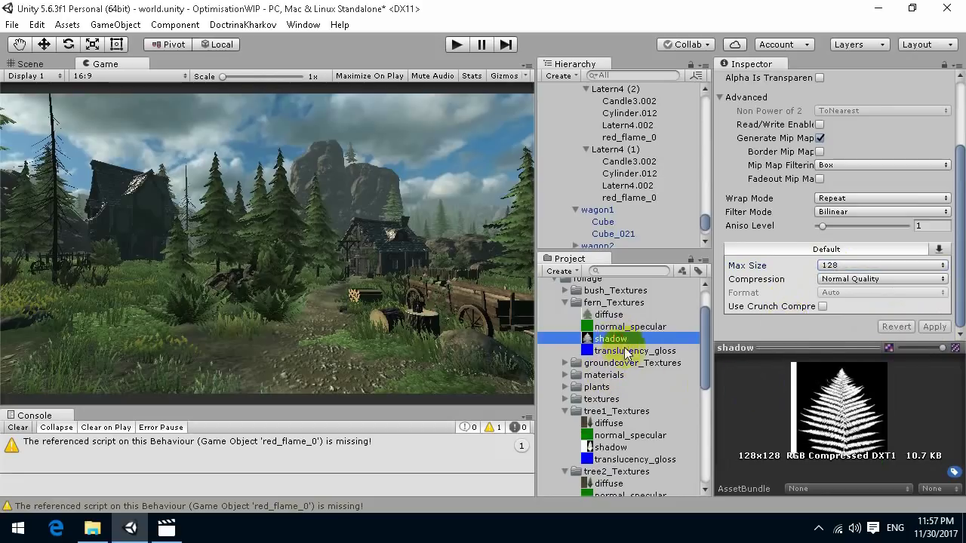
Step: Set the max size of the translucency_gloss texture in fern_Textures to 32, apply it, and check the ferns in the scene view
{"action": "left_click", "coordinate": [633, 351]}
{"action": "left_click", "coordinate": [857, 265]}
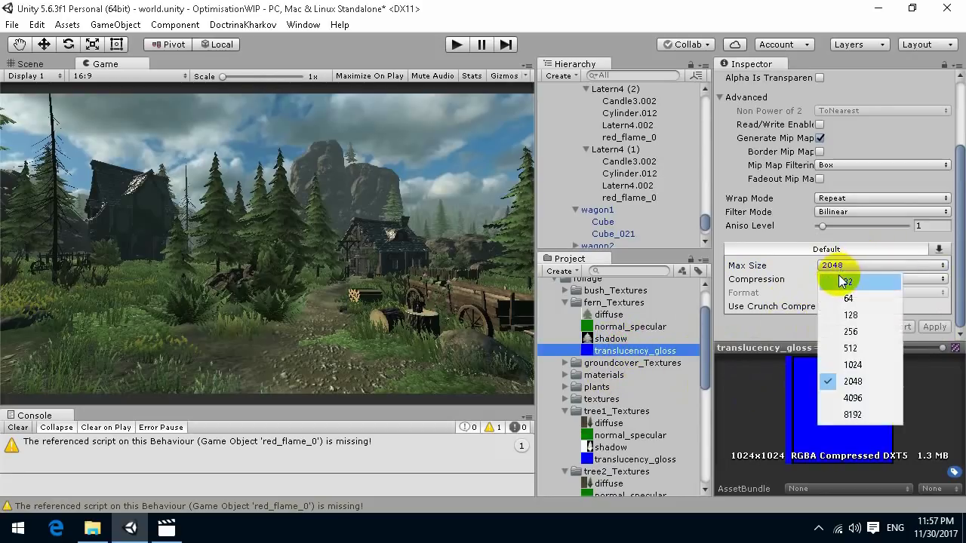
{"action": "left_click", "coordinate": [852, 276]}
{"action": "left_click", "coordinate": [513, 305]}
{"action": "left_click", "coordinate": [30, 63]}
{"action": "left_click", "coordinate": [215, 185]}
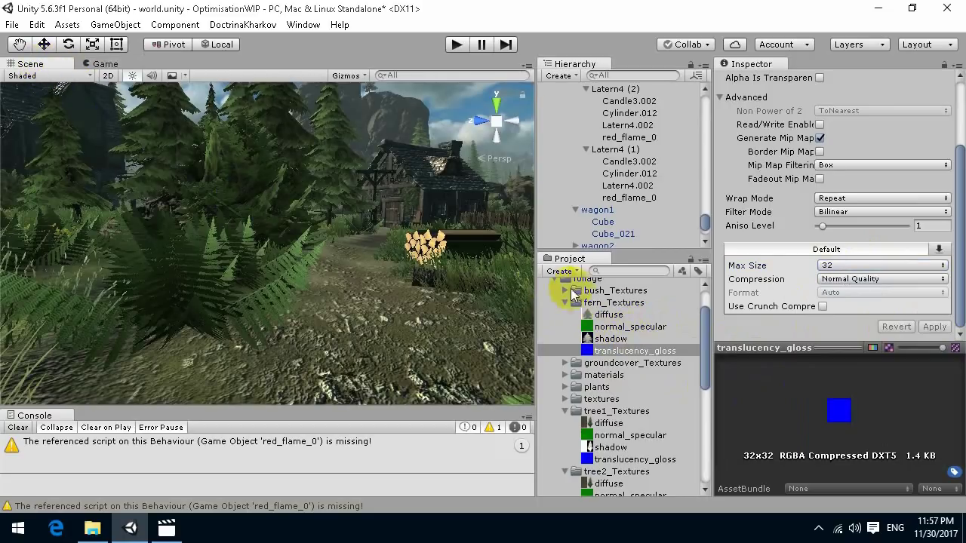
Step: Reduce the diffuse texture in bush_Textures to a max size of 512, apply it, and inspect the bush up close
{"action": "left_click", "coordinate": [565, 290]}
{"action": "left_click", "coordinate": [607, 303]}
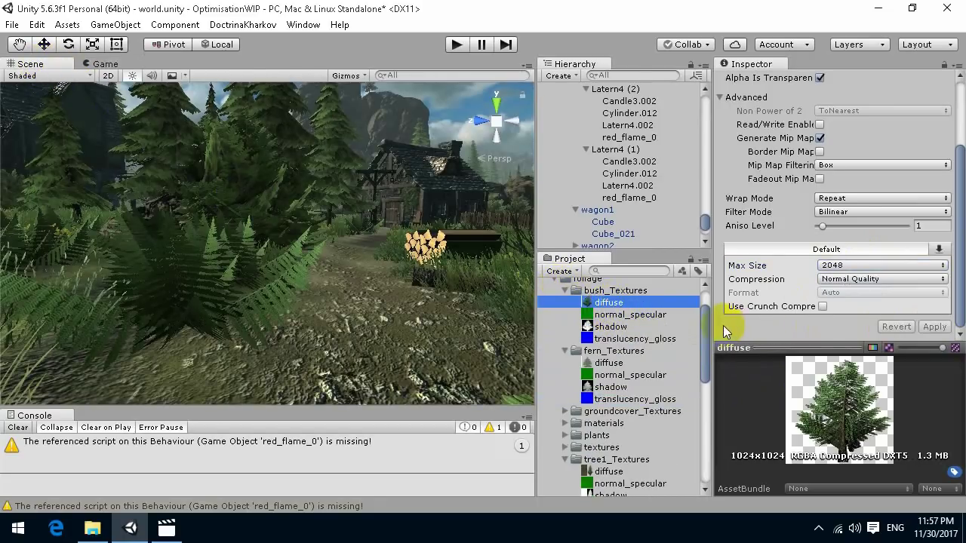
{"action": "right_click_drag", "start_coordinate": [296, 234], "coordinate": [337, 205]}
{"action": "left_click", "coordinate": [868, 265]}
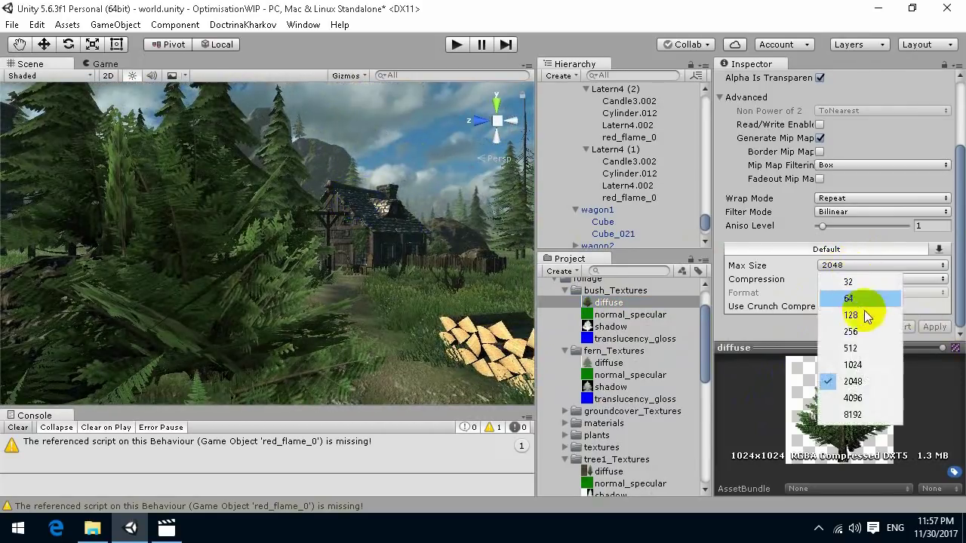
{"action": "left_click", "coordinate": [800, 349]}
{"action": "left_click", "coordinate": [934, 326]}
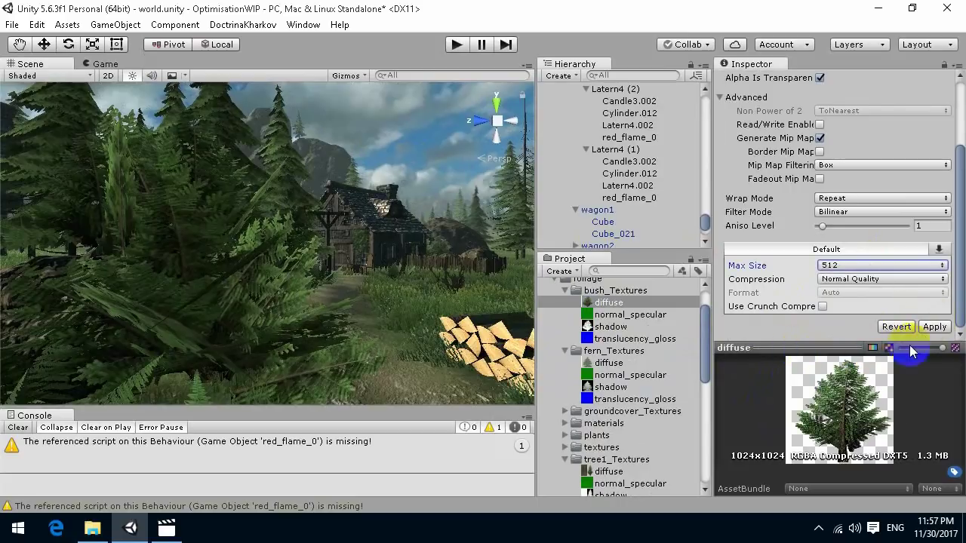
{"action": "mouse_move", "coordinate": [284, 280]}
{"action": "right_mouse_down"}
{"action": "mouse_move", "coordinate": [259, 280]}
{"action": "mouse_move", "coordinate": [280, 296]}
{"action": "right_mouse_up"}
{"action": "key", "text": "w"}
Step: Limit the normal_specular texture in bush_Textures to a max size of 32 and apply the import settings
{"action": "left_click", "coordinate": [630, 315]}
{"action": "left_click", "coordinate": [840, 269]}
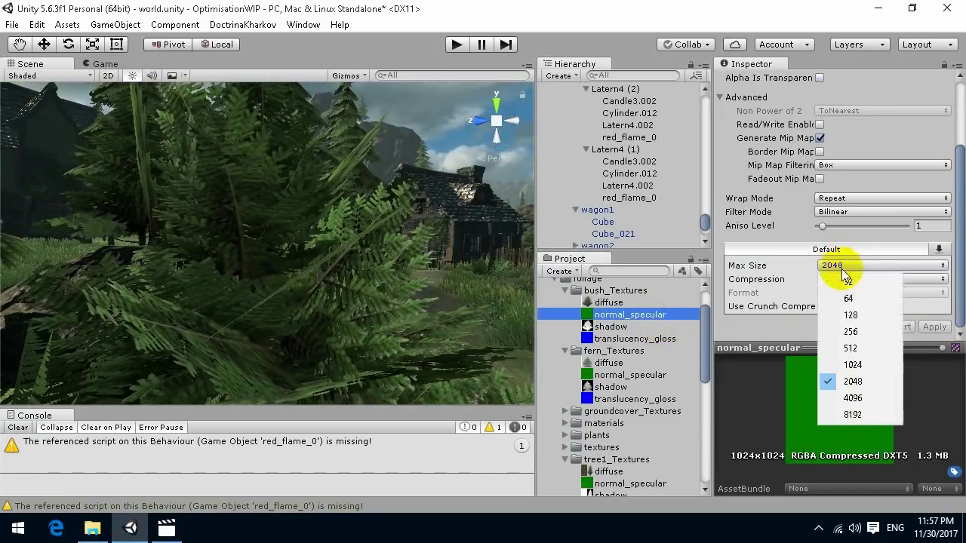
{"action": "left_click", "coordinate": [851, 282]}
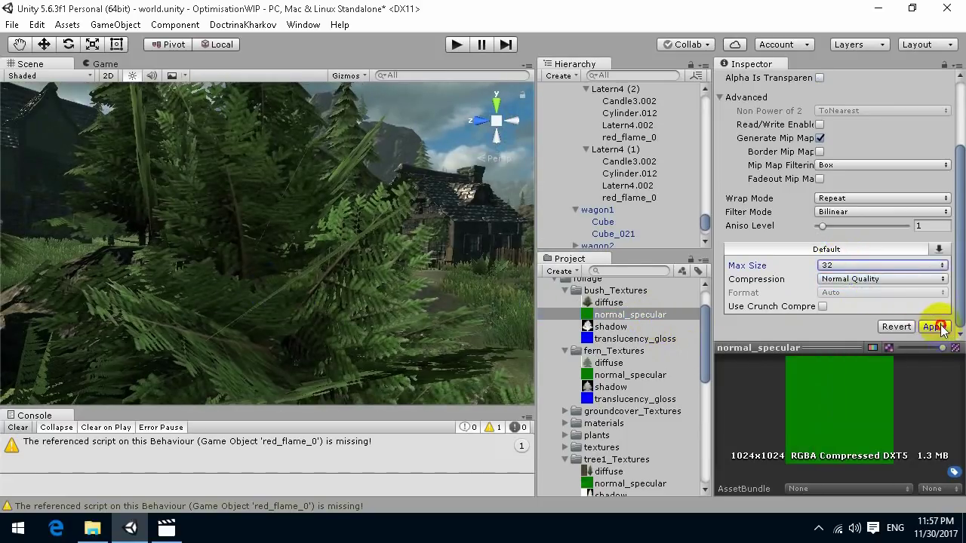
{"action": "left_click", "coordinate": [936, 327]}
Step: Set the max size of the translucency_gloss texture in bush_Textures to 32, apply it, and check the bush from a distance
{"action": "left_click", "coordinate": [623, 339]}
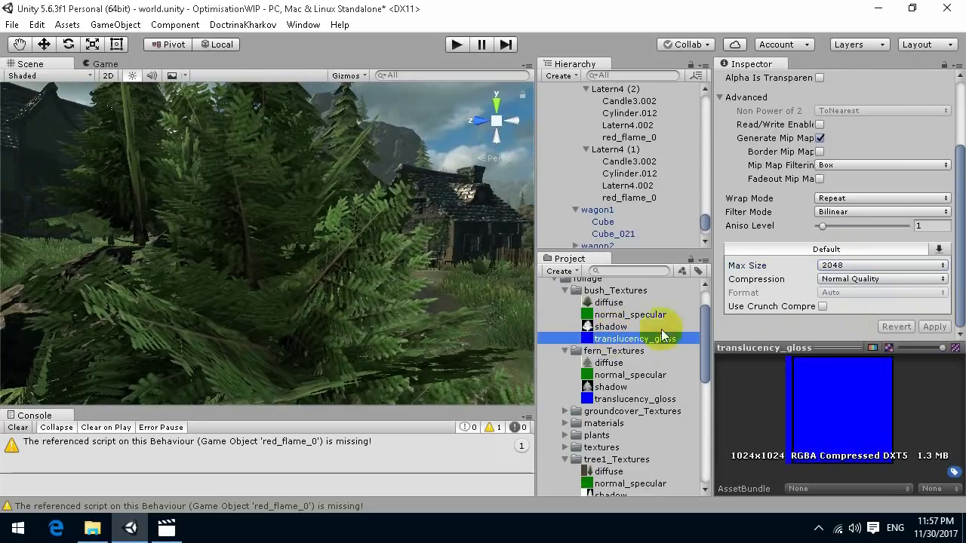
{"action": "left_click", "coordinate": [839, 266]}
{"action": "left_click", "coordinate": [851, 281]}
{"action": "left_click", "coordinate": [935, 327]}
{"action": "right_click_drag", "start_coordinate": [339, 302], "coordinate": [362, 306]}
{"action": "scroll", "coordinate": [604, 341], "scroll_direction": "up", "scroll_amount": 2}
{"action": "scroll", "coordinate": [625, 349], "scroll_direction": "down", "scroll_amount": 6}
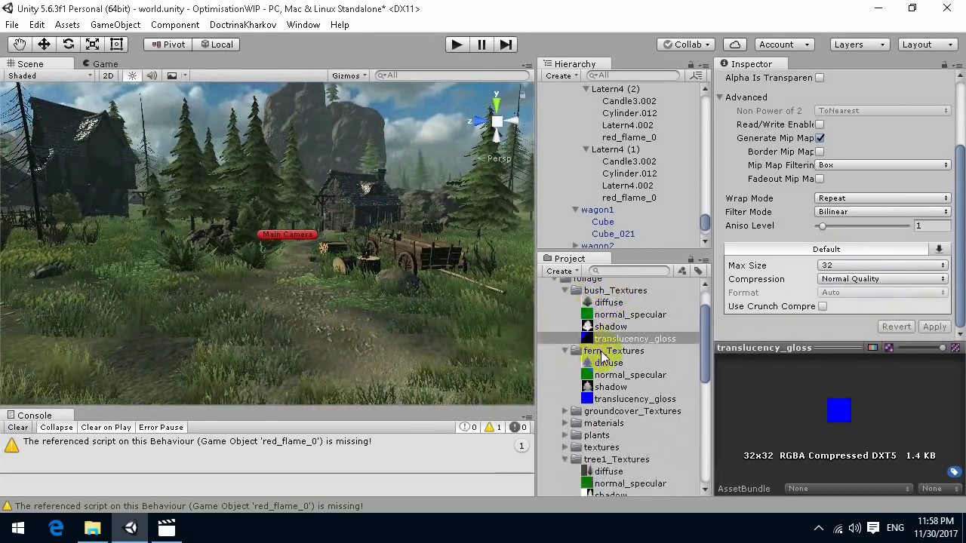
{"action": "scroll", "coordinate": [630, 348], "scroll_direction": "down", "scroll_amount": 6}
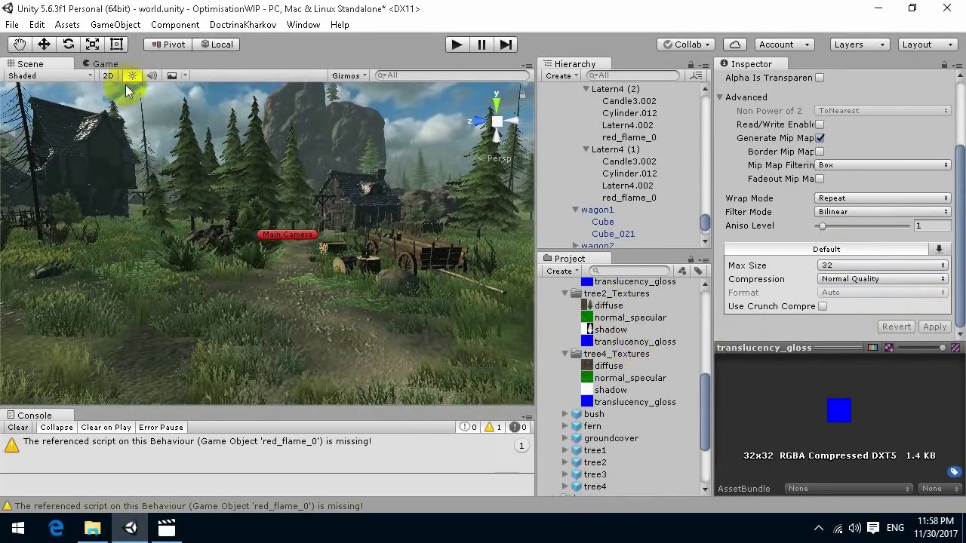
Step: Show the rendering statistics in the game view and run the scene
{"action": "left_click", "coordinate": [107, 64]}
{"action": "left_click", "coordinate": [472, 77]}
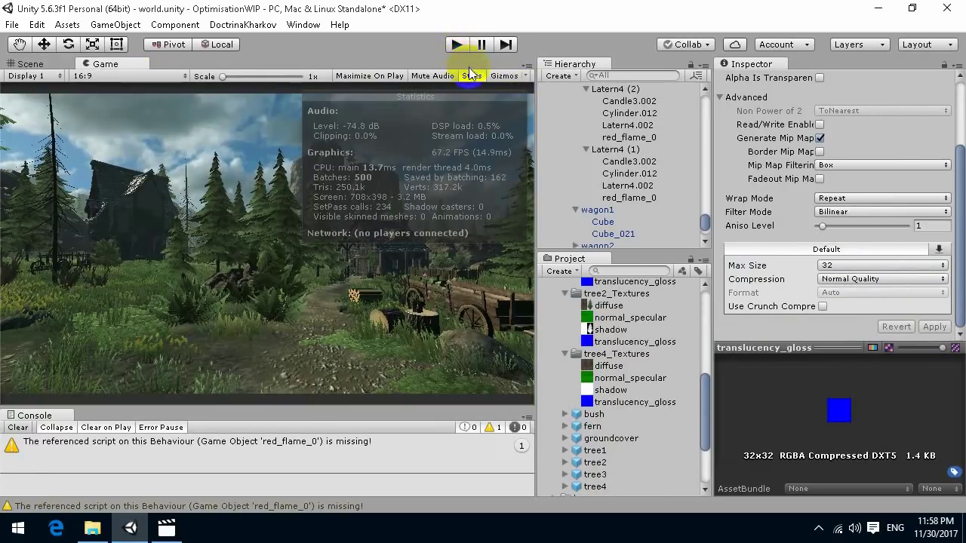
{"action": "left_click", "coordinate": [456, 45]}
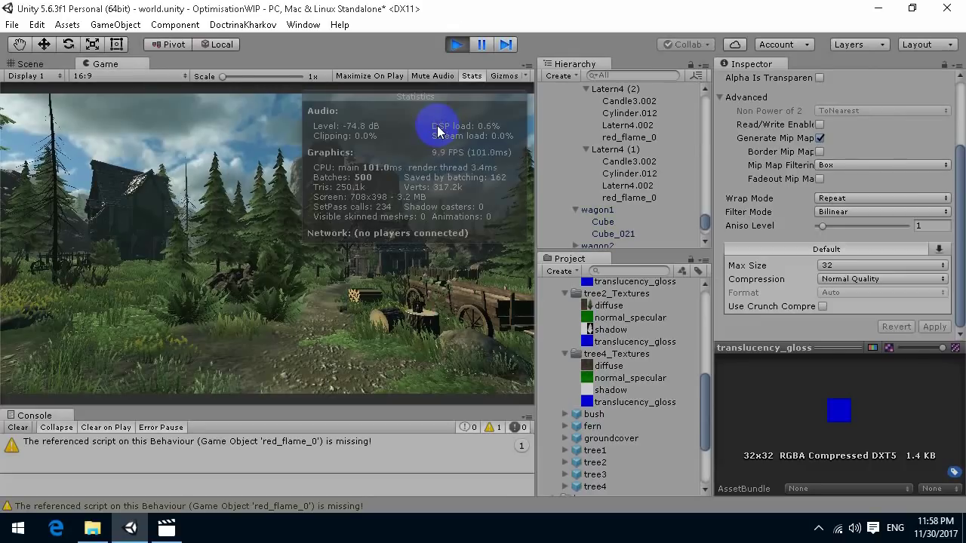
Step: Examine the Rendering section of the Profiler, close it, stop the running scene, and hide the statistics
{"action": "left_click", "coordinate": [315, 26]}
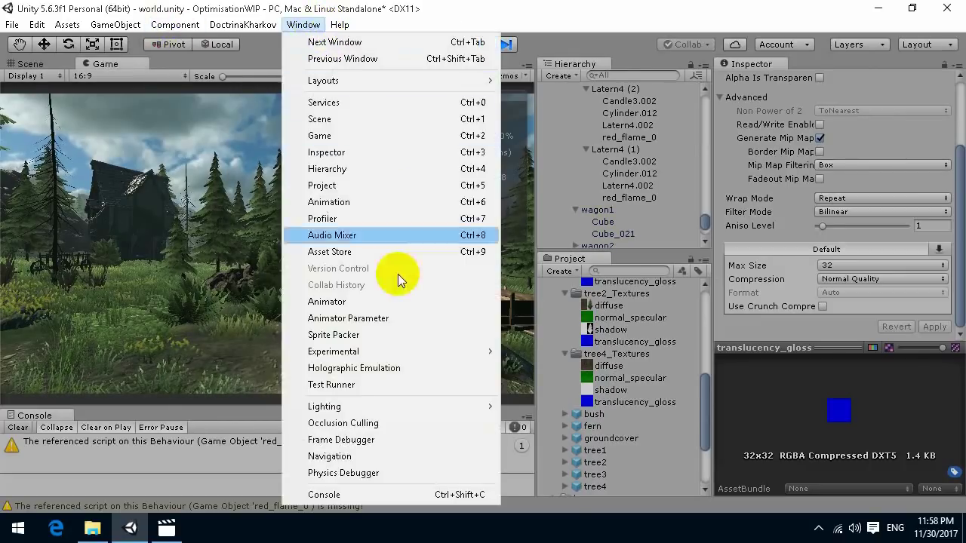
{"action": "left_click", "coordinate": [367, 219]}
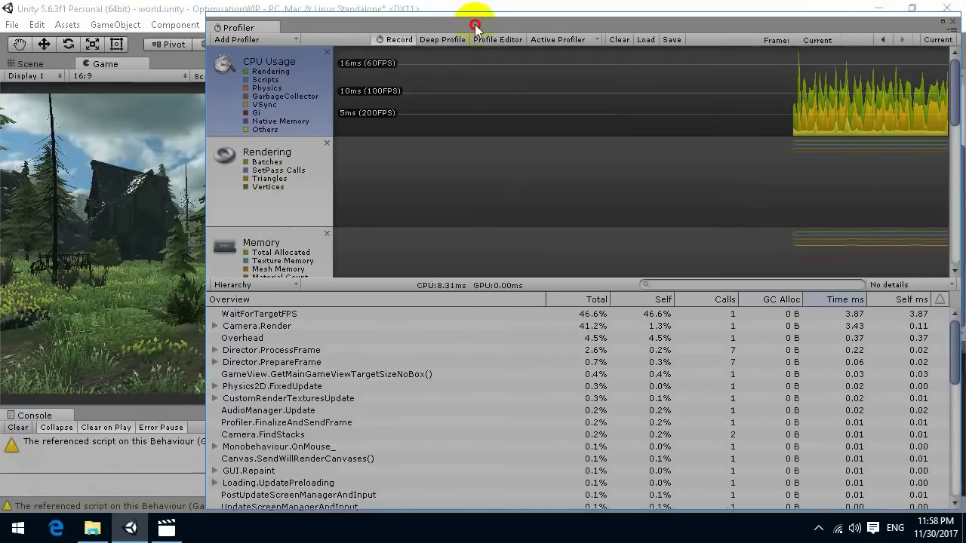
{"action": "left_click", "coordinate": [276, 172]}
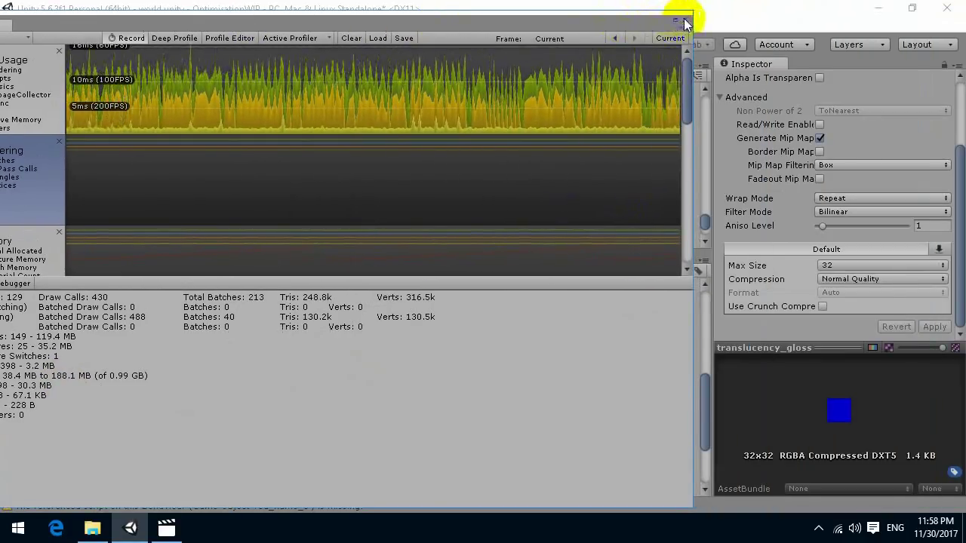
{"action": "left_click", "coordinate": [685, 17]}
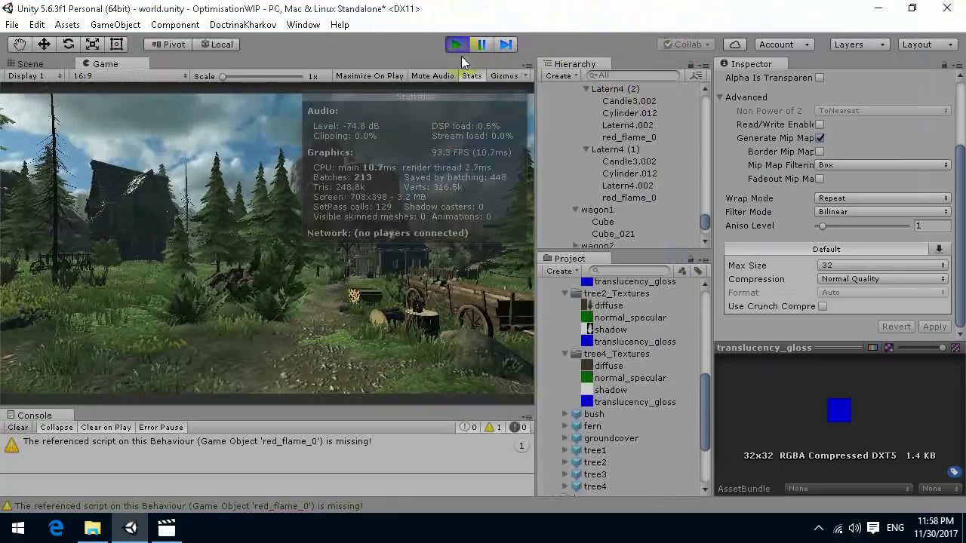
{"action": "left_click", "coordinate": [457, 44]}
{"action": "left_click", "coordinate": [473, 77]}
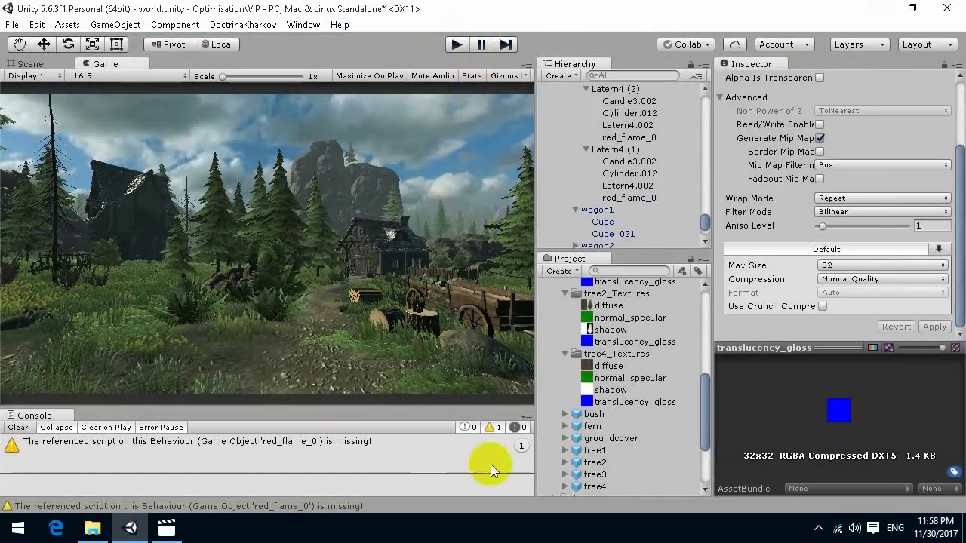
Step: Expand the tree1 and tree2 prefabs in the foliage folder and compare their sub-assets and previews
{"action": "scroll", "coordinate": [620, 442], "scroll_direction": "down", "scroll_amount": 2}
{"action": "scroll", "coordinate": [654, 389], "scroll_direction": "up", "scroll_amount": 5}
{"action": "scroll", "coordinate": [645, 367], "scroll_direction": "down", "scroll_amount": 3}
{"action": "scroll", "coordinate": [622, 385], "scroll_direction": "down", "scroll_amount": 2}
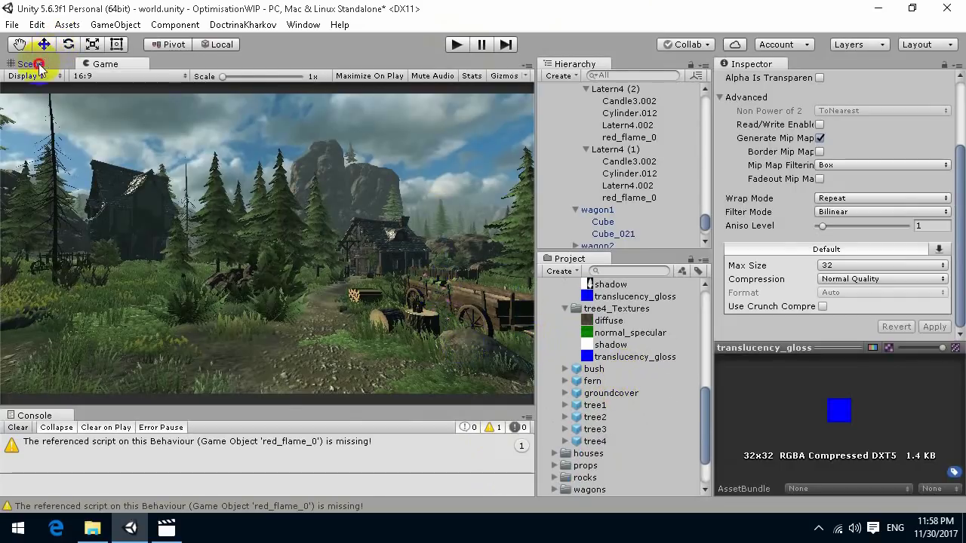
{"action": "left_click", "coordinate": [39, 67]}
{"action": "right_click_drag", "start_coordinate": [409, 259], "coordinate": [381, 249]}
{"action": "left_click", "coordinate": [564, 405]}
{"action": "scroll", "coordinate": [566, 393], "scroll_direction": "down", "scroll_amount": 3}
{"action": "left_click", "coordinate": [563, 374]}
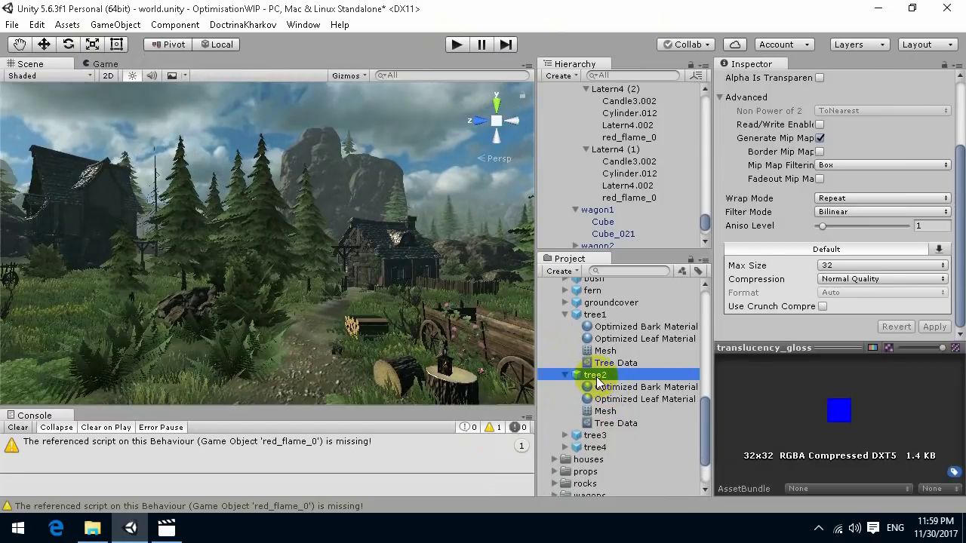
{"action": "left_click_drag", "start_coordinate": [786, 401], "coordinate": [863, 407]}
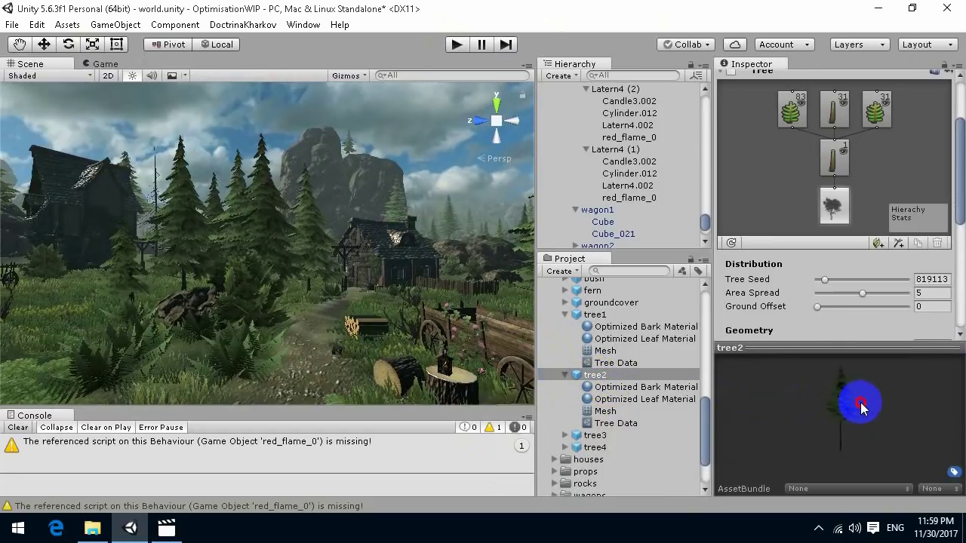
{"action": "left_click", "coordinate": [594, 315]}
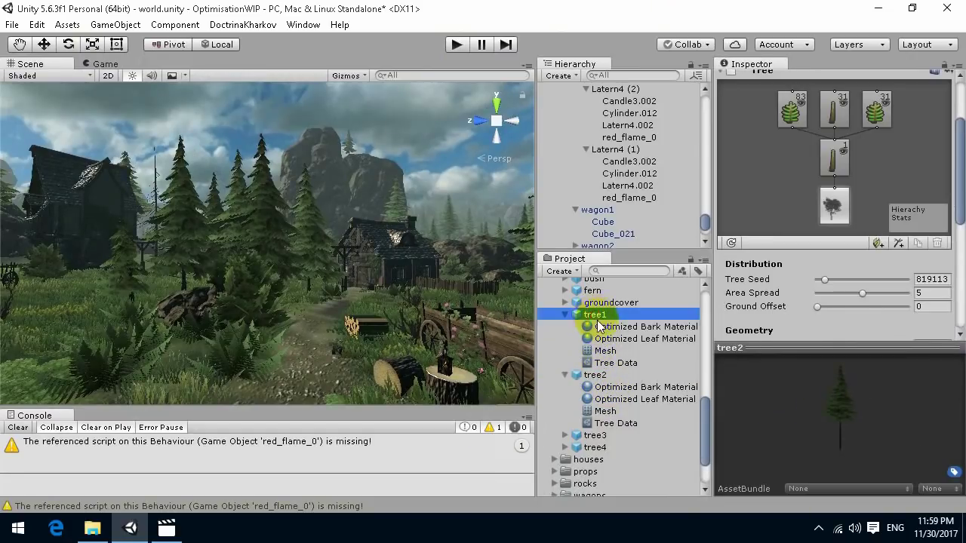
Step: Compare the diffuse, normal_specular, shadow, and translucency_gloss textures of tree1_Textures and tree2_Textures
{"action": "scroll", "coordinate": [607, 340], "scroll_direction": "down", "scroll_amount": 8}
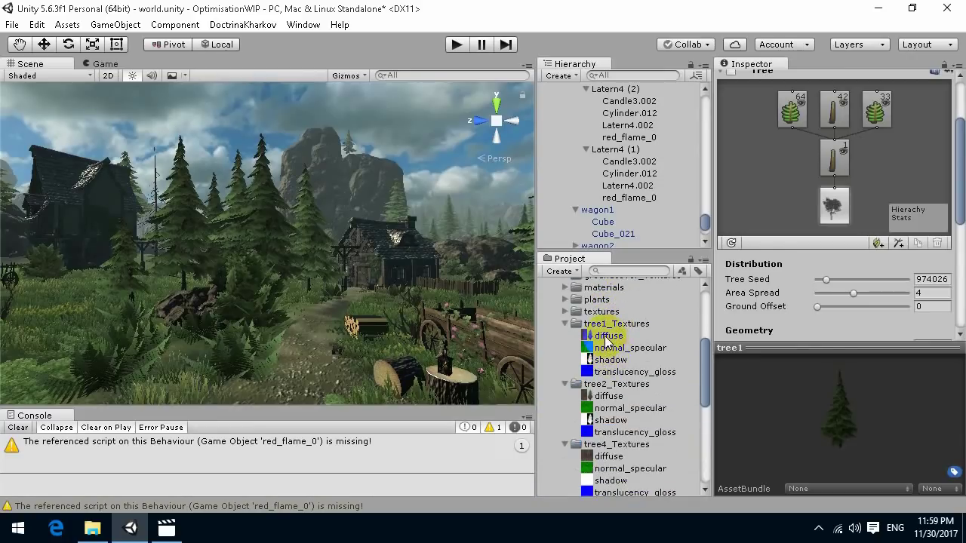
{"action": "left_click", "coordinate": [604, 397]}
{"action": "left_click", "coordinate": [608, 336]}
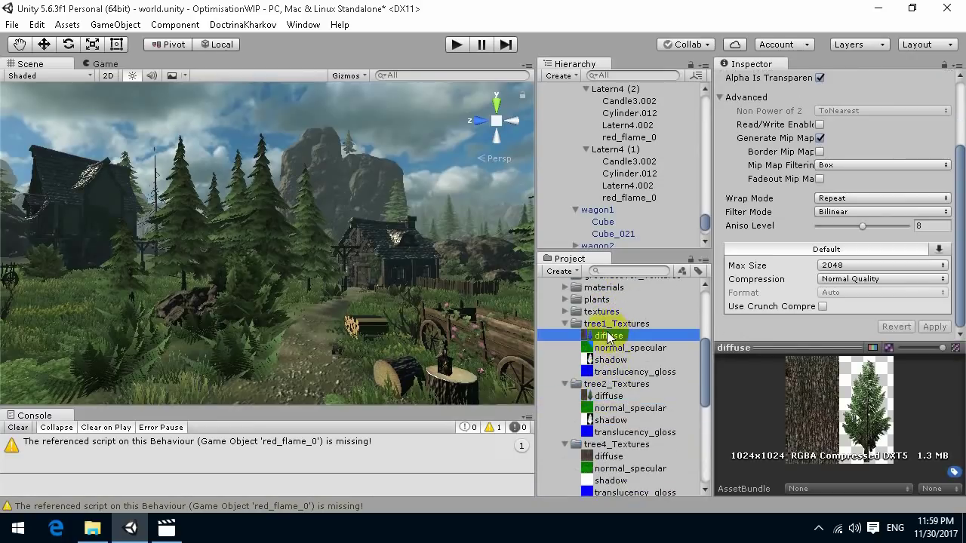
{"action": "left_click", "coordinate": [608, 408]}
{"action": "left_click", "coordinate": [608, 348]}
{"action": "left_click", "coordinate": [608, 408]}
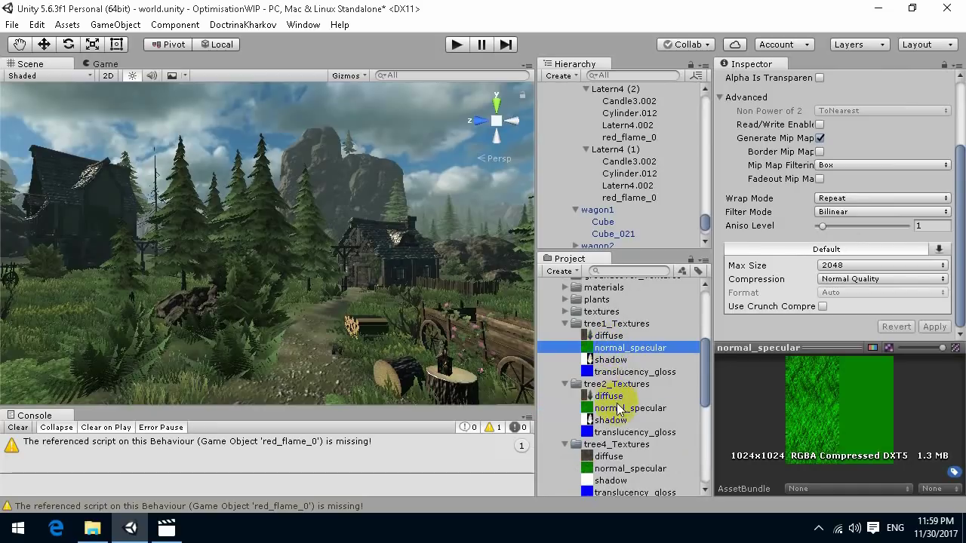
{"action": "left_click", "coordinate": [611, 420]}
{"action": "left_click", "coordinate": [609, 360]}
{"action": "left_click", "coordinate": [620, 431]}
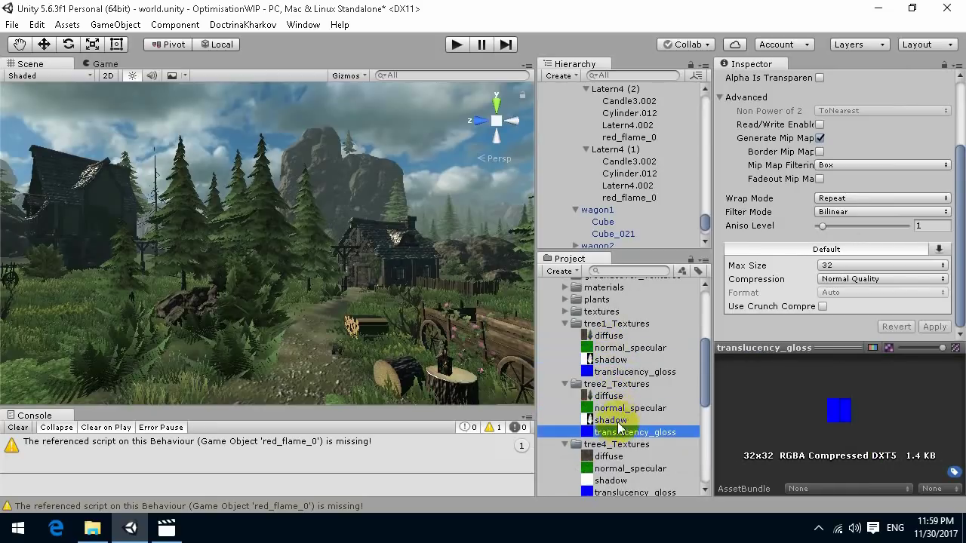
{"action": "left_click", "coordinate": [615, 372]}
Step: Inspect the tree2 prefab and the texture slots of its Optimized Bark Material
{"action": "scroll", "coordinate": [664, 370], "scroll_direction": "down", "scroll_amount": 5}
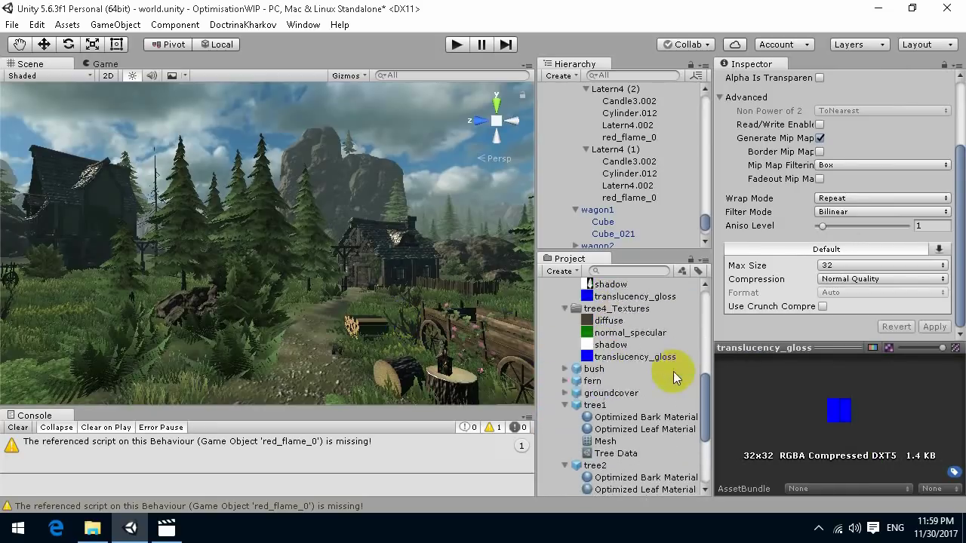
{"action": "scroll", "coordinate": [632, 397], "scroll_direction": "down", "scroll_amount": 2}
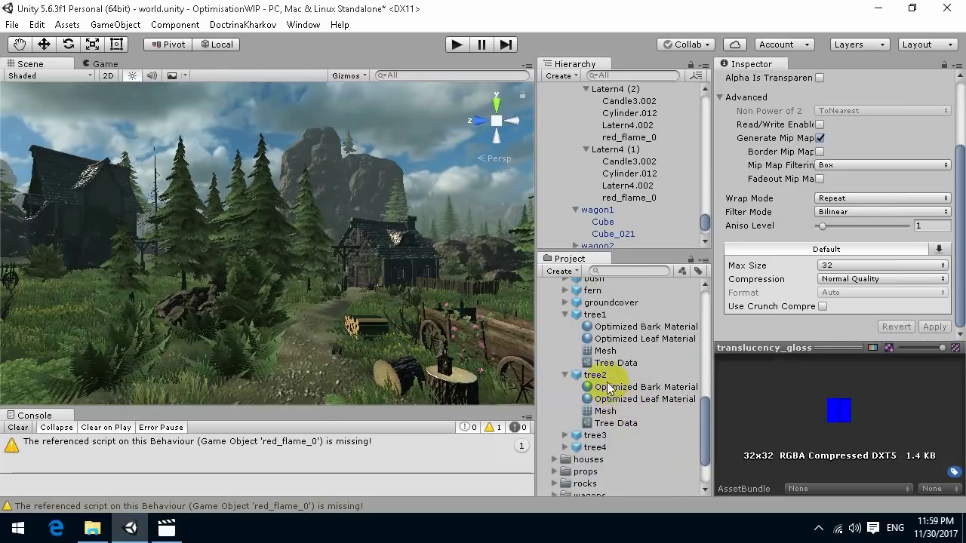
{"action": "left_click", "coordinate": [596, 375]}
{"action": "left_click", "coordinate": [611, 387]}
{"action": "left_click_drag", "start_coordinate": [617, 397], "coordinate": [412, 303]}
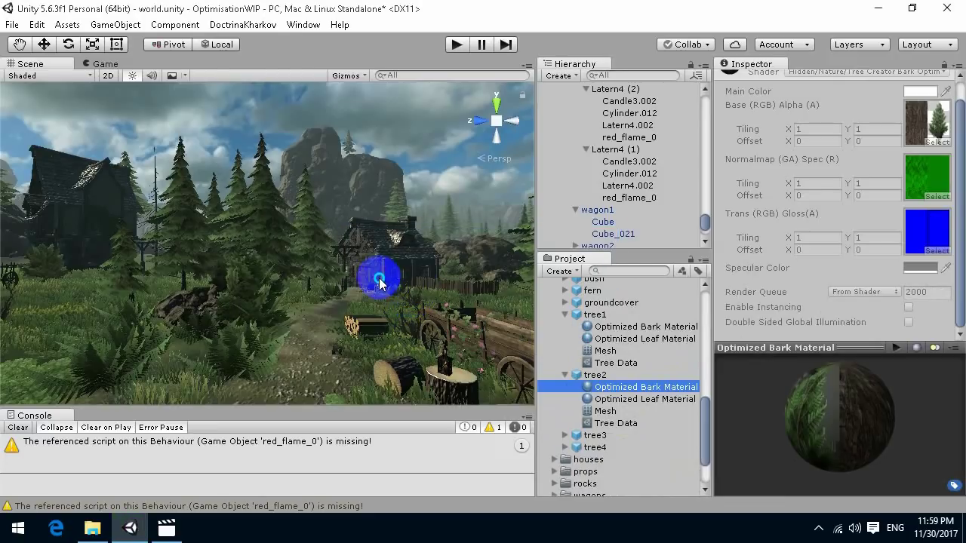
{"action": "left_click", "coordinate": [595, 375]}
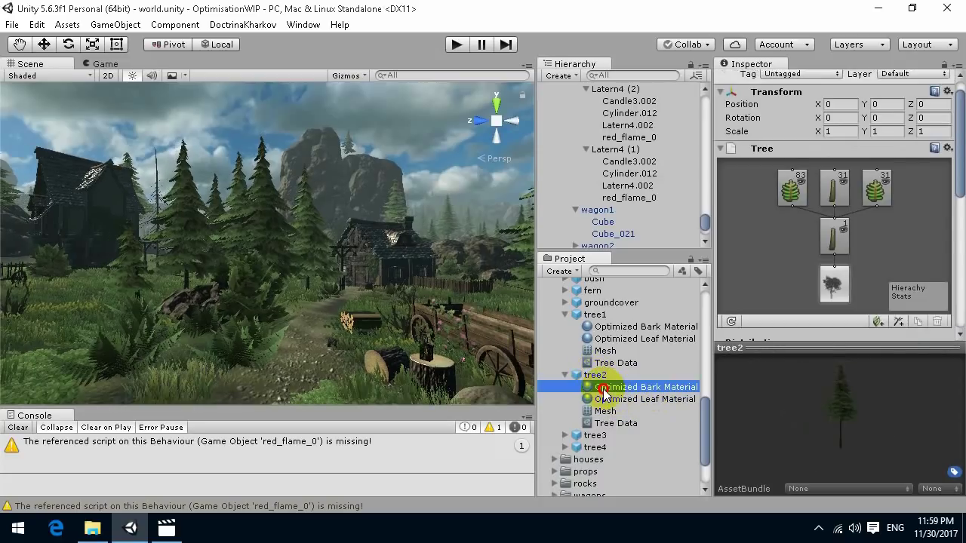
{"action": "left_click", "coordinate": [609, 387]}
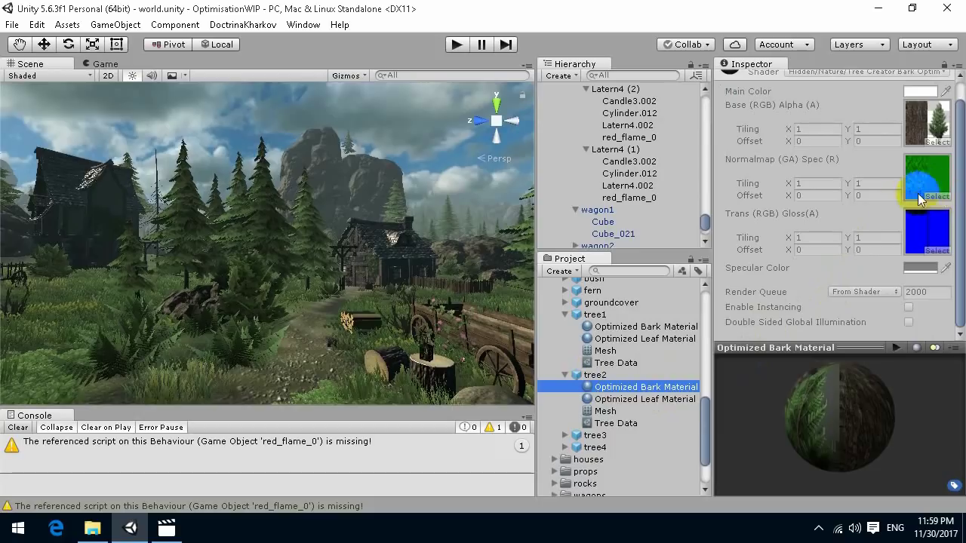
Step: Locate the solid and cutout materials referenced by tree2's Tree Data to see which prefab they belong to
{"action": "left_click", "coordinate": [612, 424]}
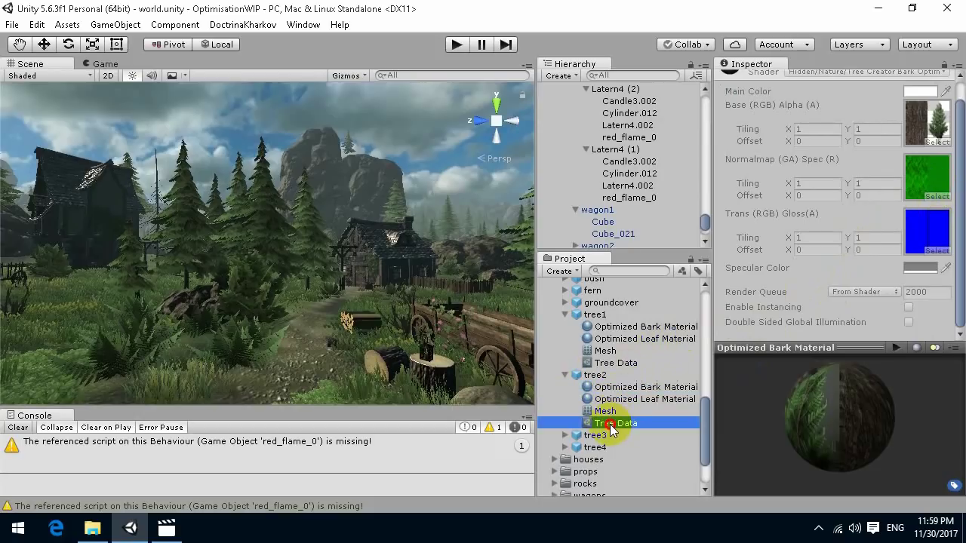
{"action": "left_click", "coordinate": [846, 209]}
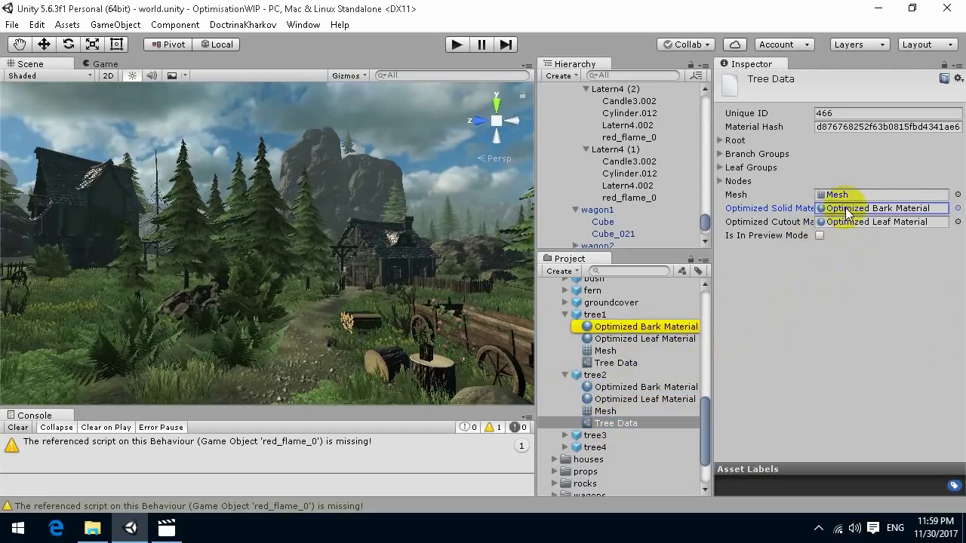
{"action": "left_click", "coordinate": [850, 223]}
{"action": "left_click", "coordinate": [847, 209]}
{"action": "left_click", "coordinate": [849, 222]}
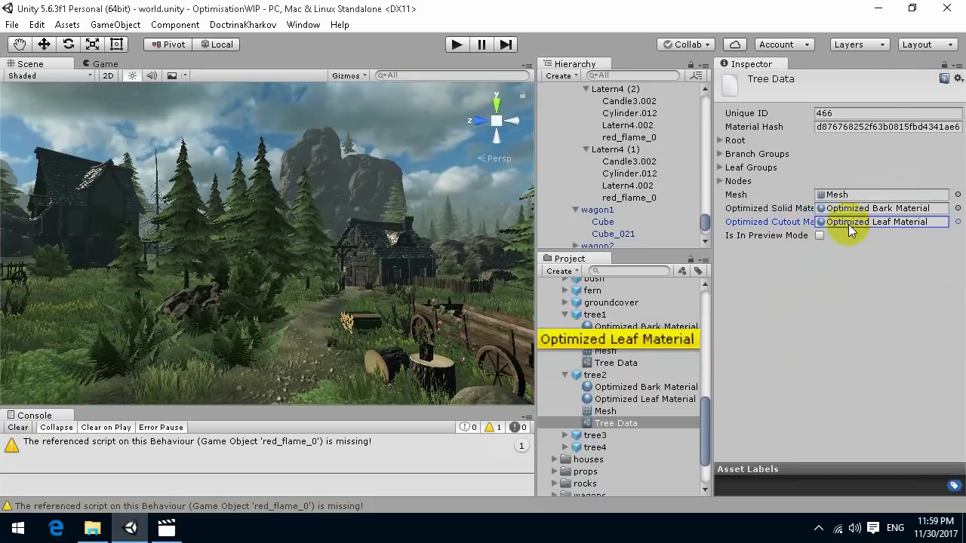
{"action": "left_click", "coordinate": [846, 210]}
{"action": "left_click", "coordinate": [848, 221]}
{"action": "left_click", "coordinate": [847, 210]}
{"action": "left_click", "coordinate": [847, 220]}
{"action": "left_click", "coordinate": [846, 210]}
{"action": "left_click", "coordinate": [847, 221]}
{"action": "left_click", "coordinate": [847, 210]}
Step: Expand the tree3 prefab, inspect its Optimized Bark Material, and locate the solid and cutout materials referenced by its Tree Data
{"action": "scroll", "coordinate": [634, 362], "scroll_direction": "down", "scroll_amount": 3}
{"action": "left_click", "coordinate": [565, 390]}
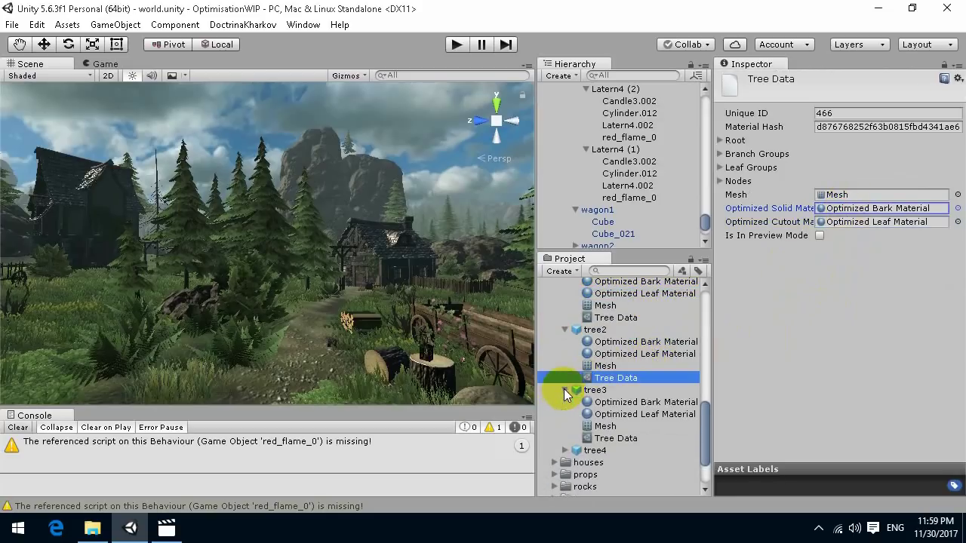
{"action": "left_click", "coordinate": [626, 402]}
{"action": "left_click", "coordinate": [613, 438]}
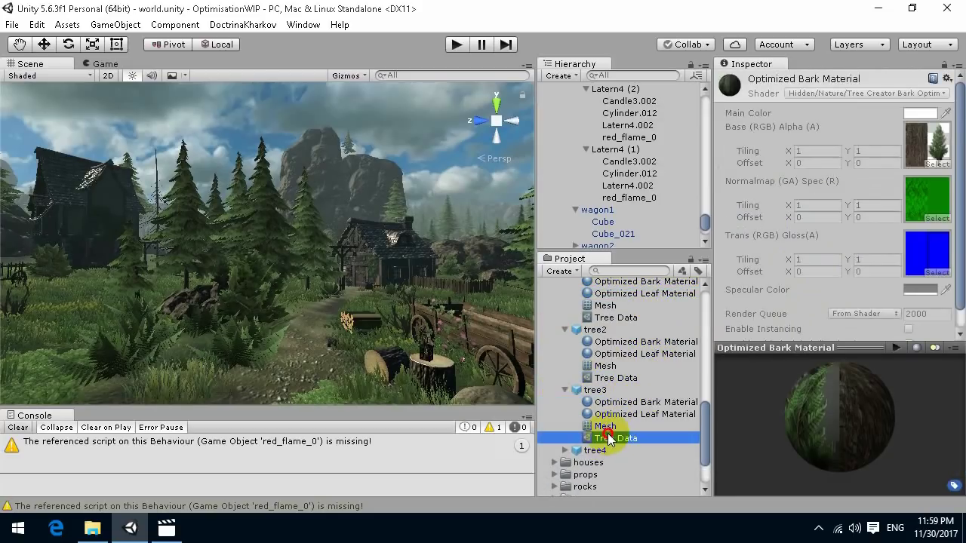
{"action": "left_click", "coordinate": [839, 209]}
{"action": "left_click", "coordinate": [845, 222]}
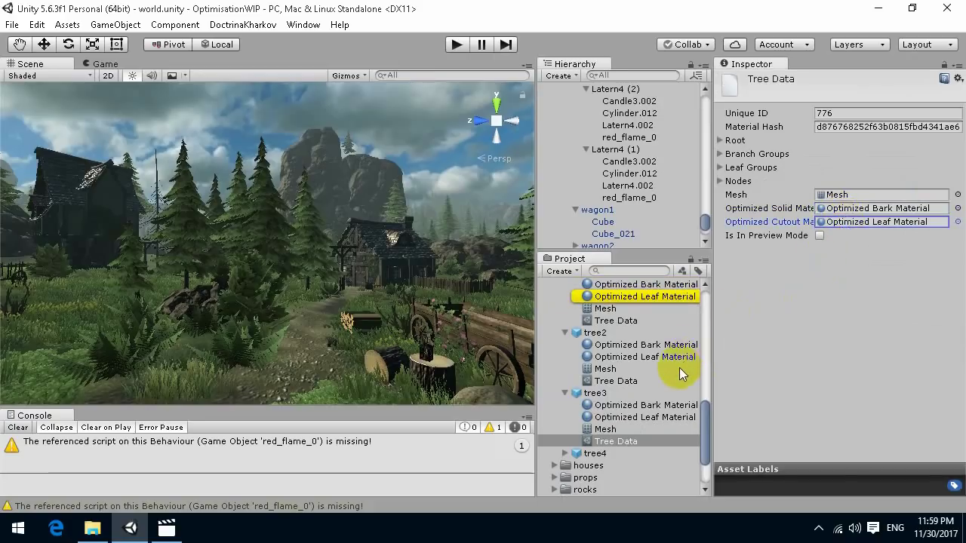
{"action": "scroll", "coordinate": [679, 372], "scroll_direction": "up", "scroll_amount": 3}
Step: Play the scene in the Game view and examine the Rendering statistics in the Profiler, closing it when done
{"action": "left_click_drag", "start_coordinate": [390, 239], "coordinate": [391, 237], "text": "alt"}
{"action": "left_click", "coordinate": [104, 65]}
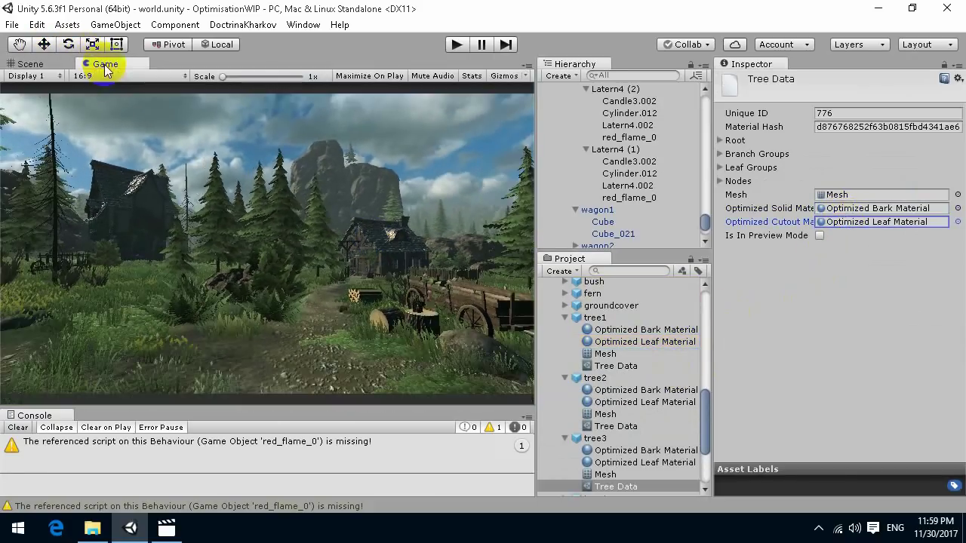
{"action": "left_click", "coordinate": [447, 46]}
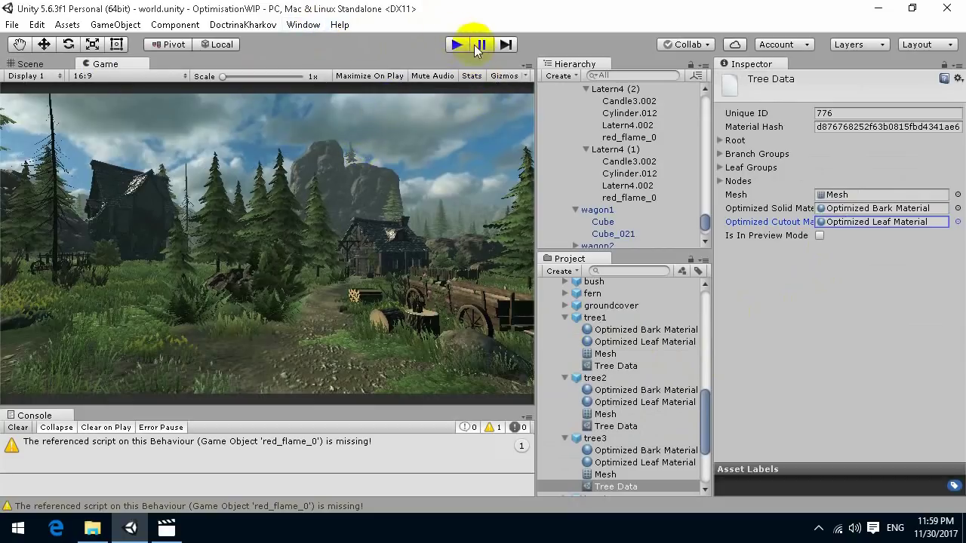
{"action": "left_click", "coordinate": [455, 45]}
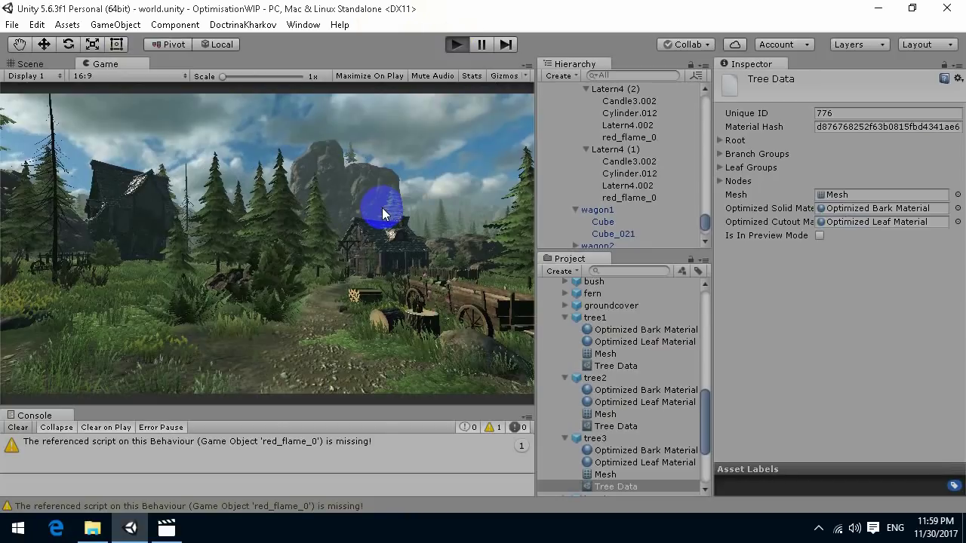
{"action": "left_click", "coordinate": [305, 27]}
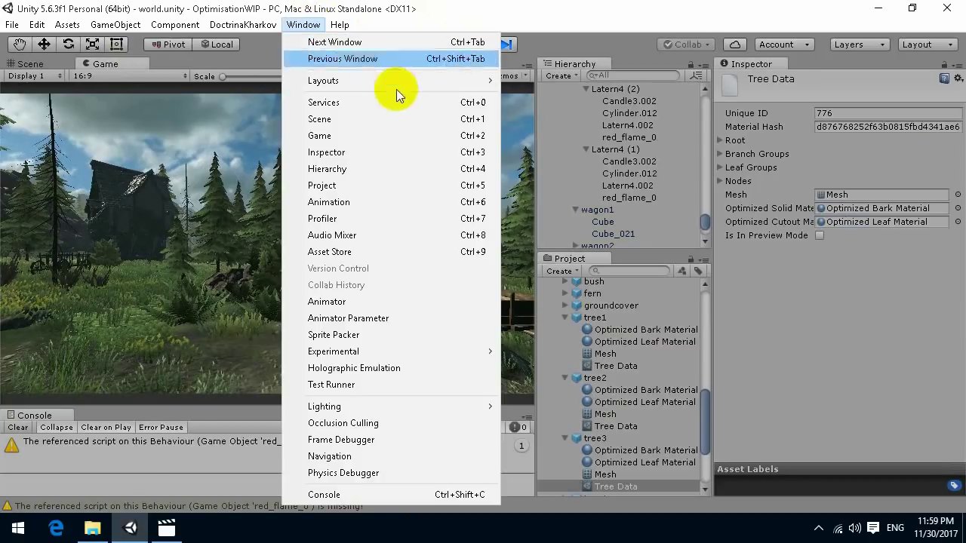
{"action": "left_click", "coordinate": [348, 219]}
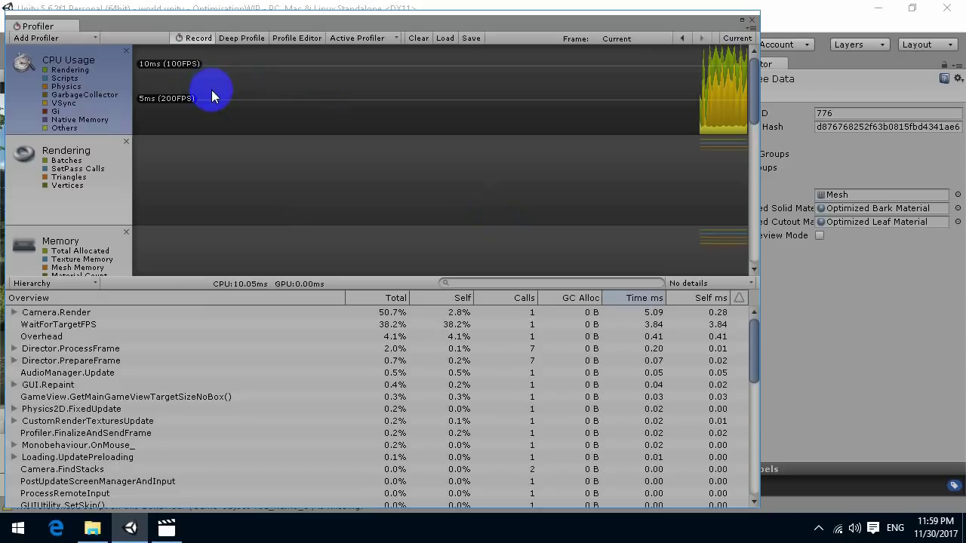
{"action": "left_click", "coordinate": [103, 179]}
{"action": "left_click", "coordinate": [179, 189]}
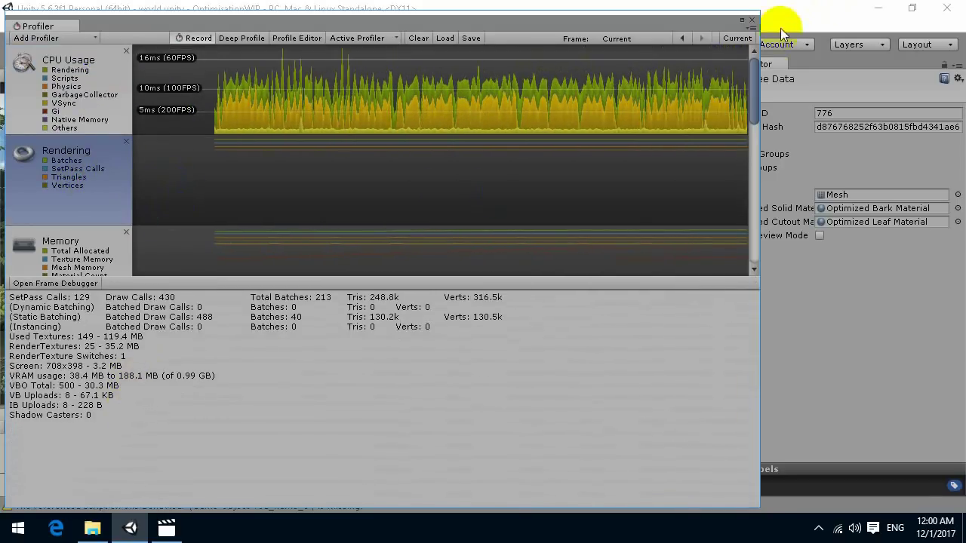
{"action": "left_click", "coordinate": [753, 22]}
{"action": "left_click", "coordinate": [397, 260]}
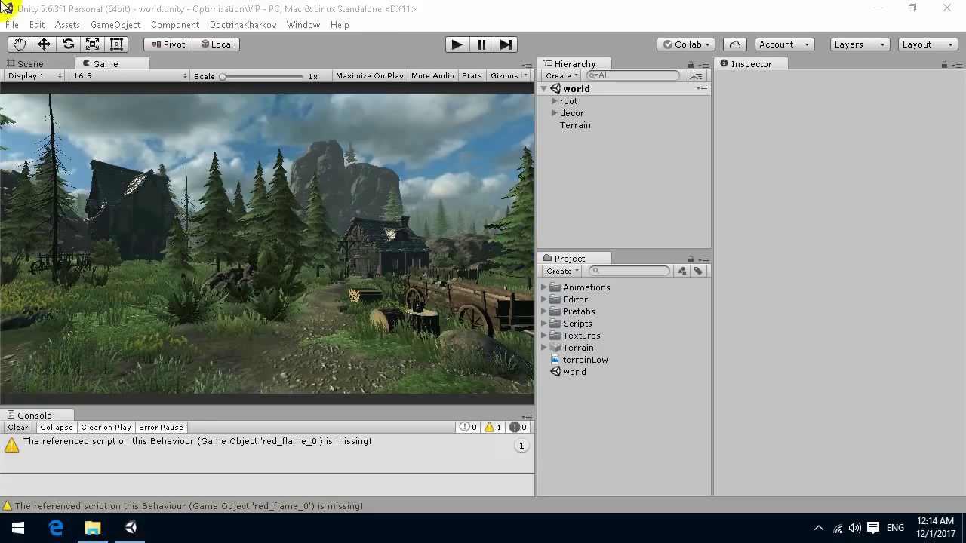
Step: Play the scene in the Game view, check its graphics statistics overlay, and stop the playback
{"action": "left_click", "coordinate": [31, 65]}
{"action": "right_click_drag", "start_coordinate": [151, 140], "coordinate": [308, 237]}
{"action": "left_click", "coordinate": [104, 65]}
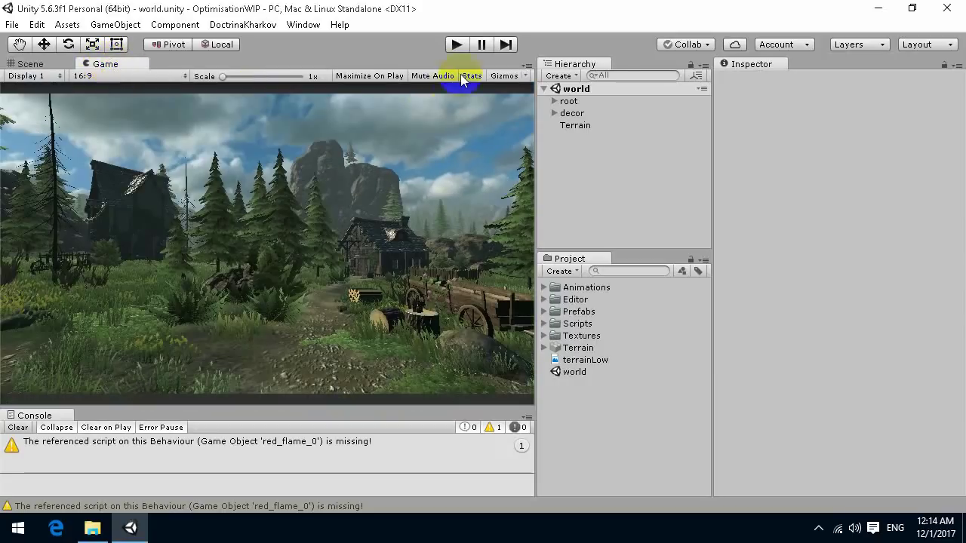
{"action": "left_click", "coordinate": [456, 45]}
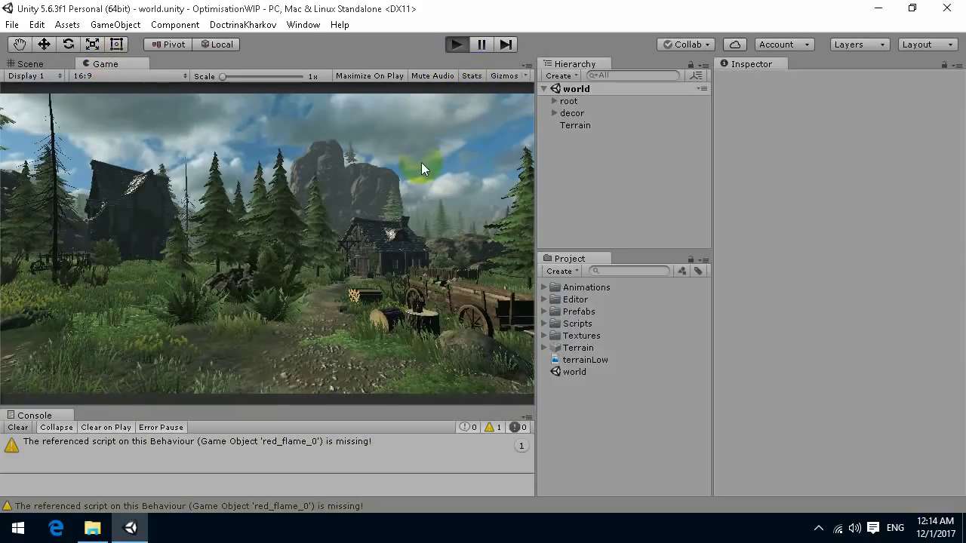
{"action": "left_click", "coordinate": [254, 259]}
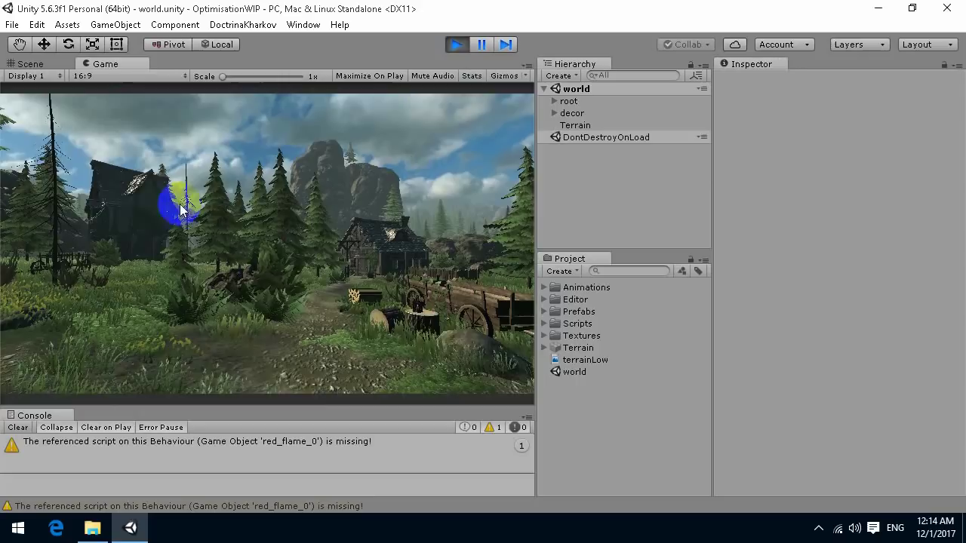
{"action": "left_click", "coordinate": [471, 77]}
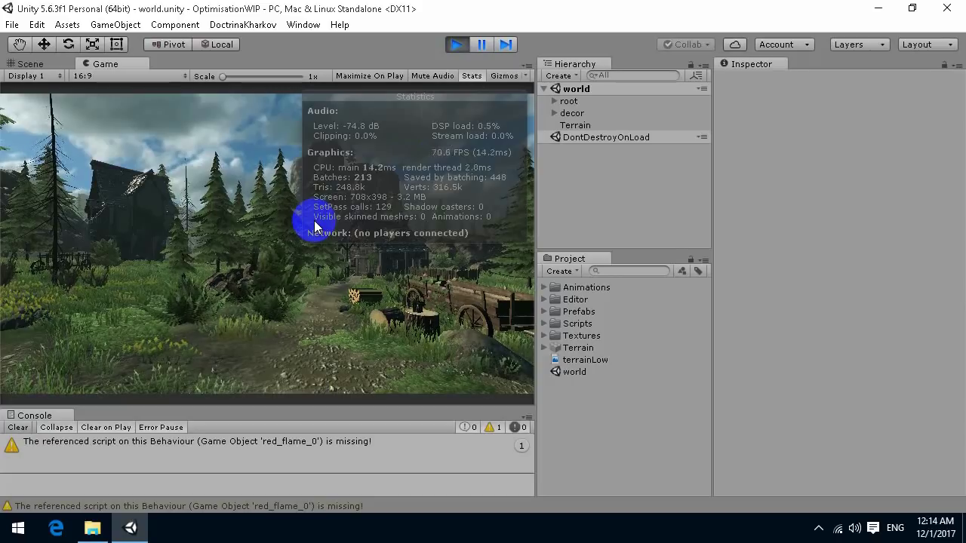
{"action": "left_click", "coordinate": [471, 76]}
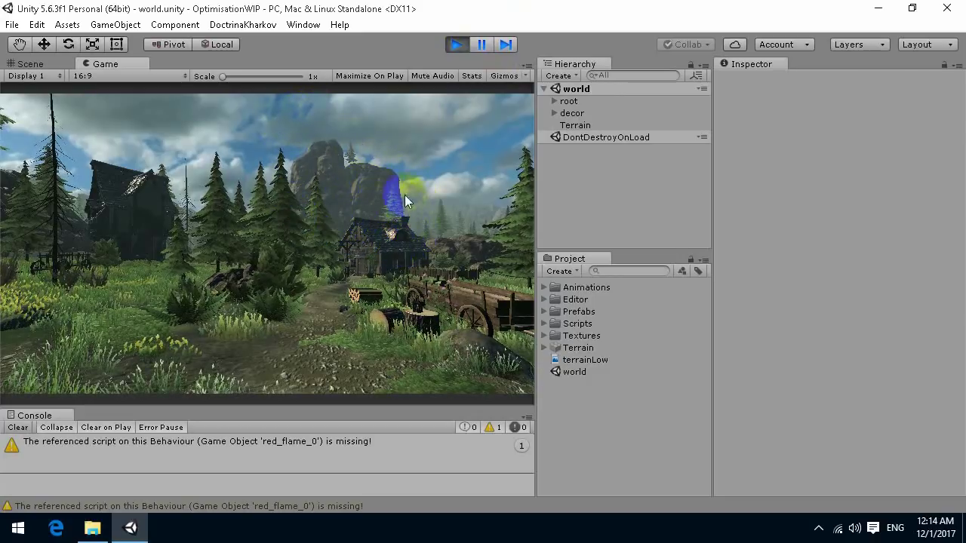
{"action": "left_click", "coordinate": [458, 44]}
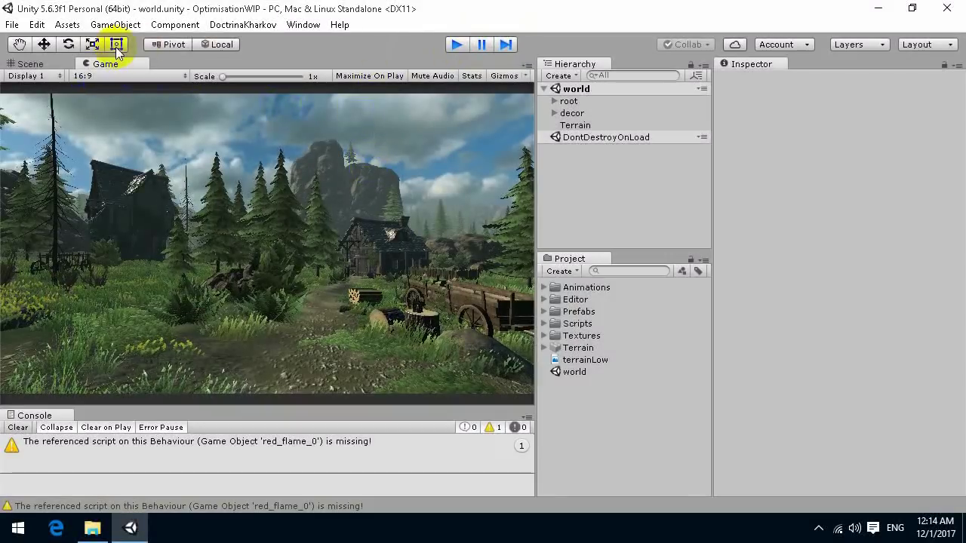
Step: Compare the game camera's view with the wider Scene view, examining the houses, rocks and forest around it
{"action": "left_click", "coordinate": [30, 64]}
{"action": "right_click_drag", "start_coordinate": [274, 190], "coordinate": [267, 244]}
{"action": "left_click", "coordinate": [105, 64]}
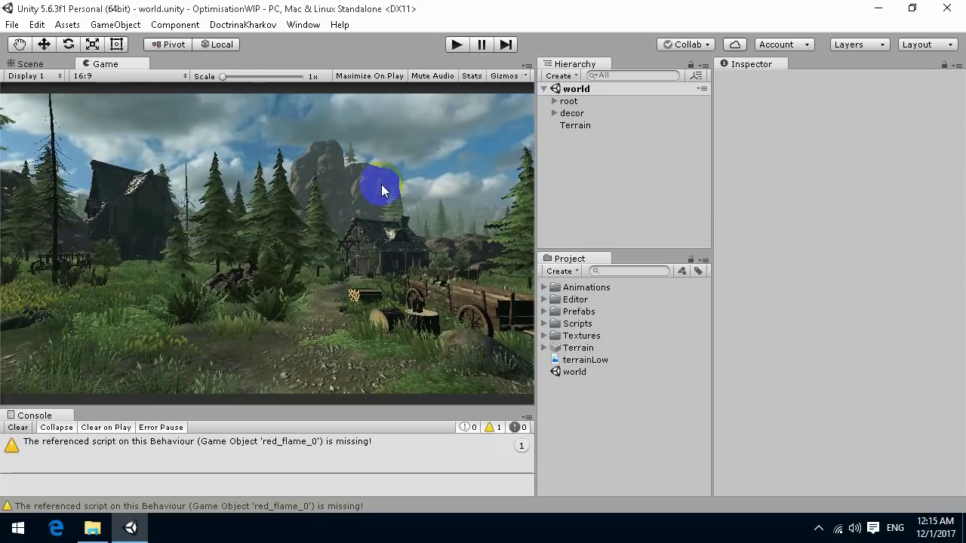
{"action": "left_click", "coordinate": [39, 60]}
{"action": "key", "text": "w"}
{"action": "right_click_drag", "start_coordinate": [286, 231], "coordinate": [307, 281]}
{"action": "left_click", "coordinate": [276, 221]}
{"action": "left_click", "coordinate": [310, 193]}
{"action": "left_click", "coordinate": [306, 281]}
{"action": "right_click_drag", "start_coordinate": [347, 181], "coordinate": [304, 219]}
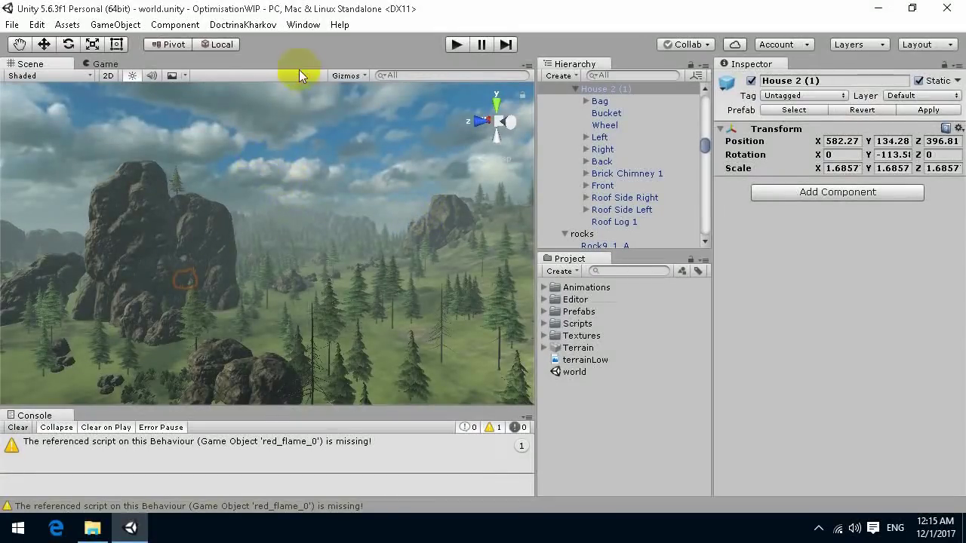
Step: Open the Occlusion Culling settings and show the bake parameters
{"action": "left_click", "coordinate": [302, 24]}
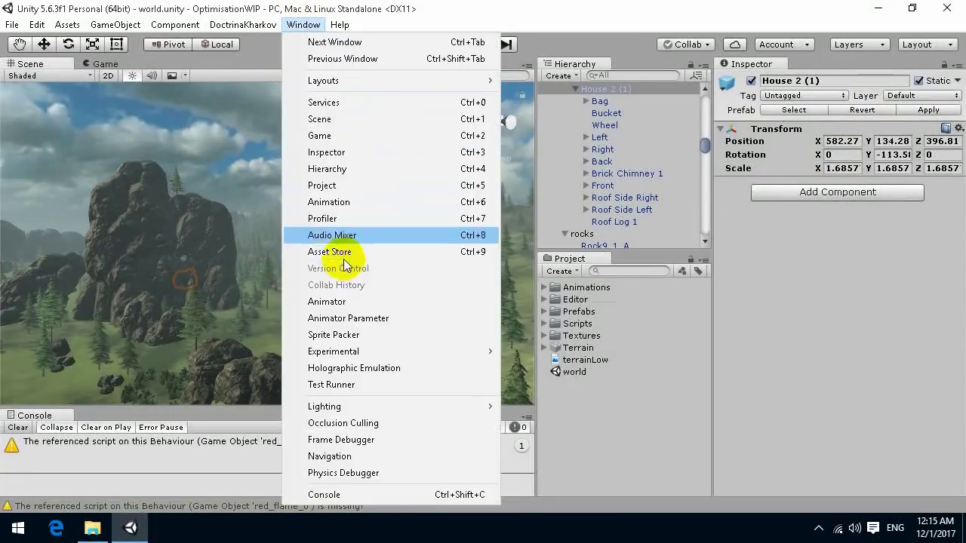
{"action": "left_click", "coordinate": [341, 423]}
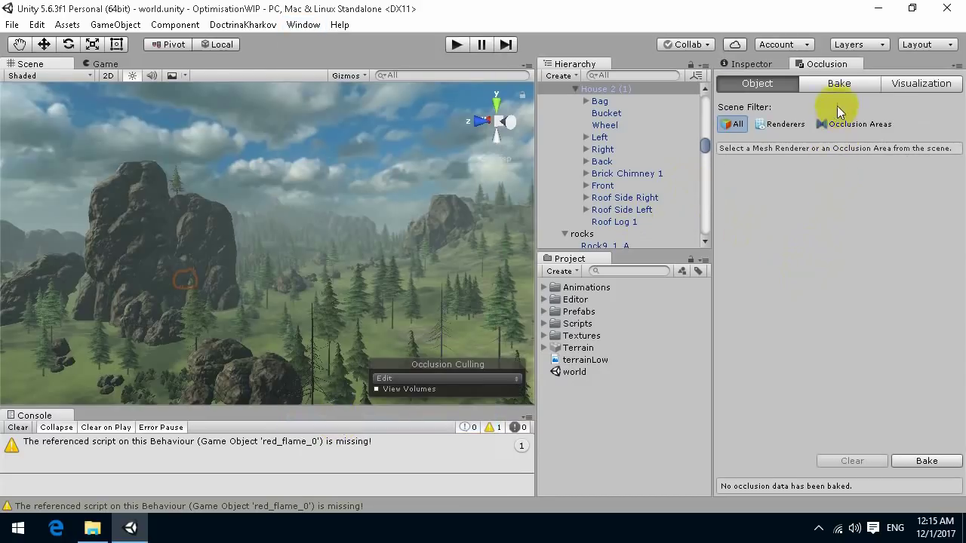
{"action": "left_click", "coordinate": [841, 84]}
{"action": "left_click", "coordinate": [772, 83]}
{"action": "left_click", "coordinate": [830, 83]}
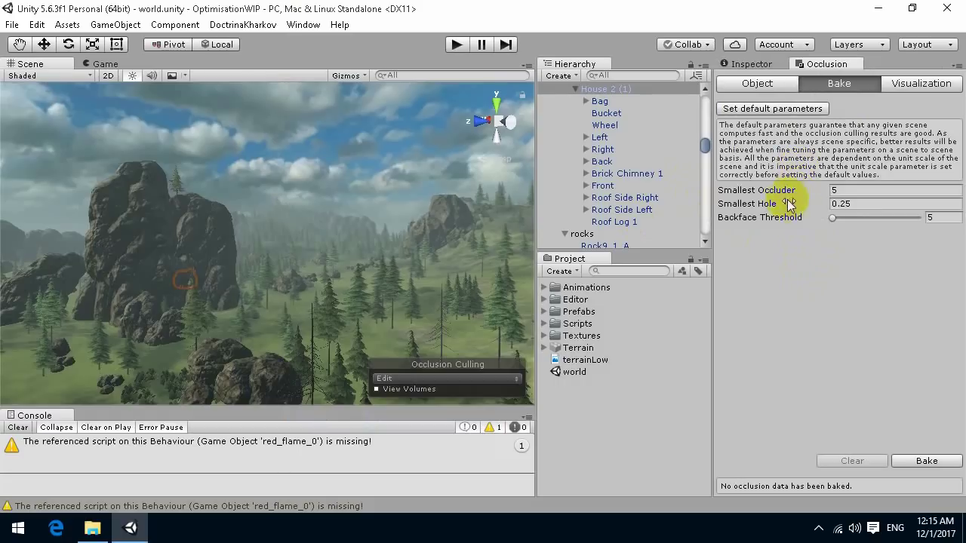
{"action": "mouse_move", "coordinate": [774, 217]}
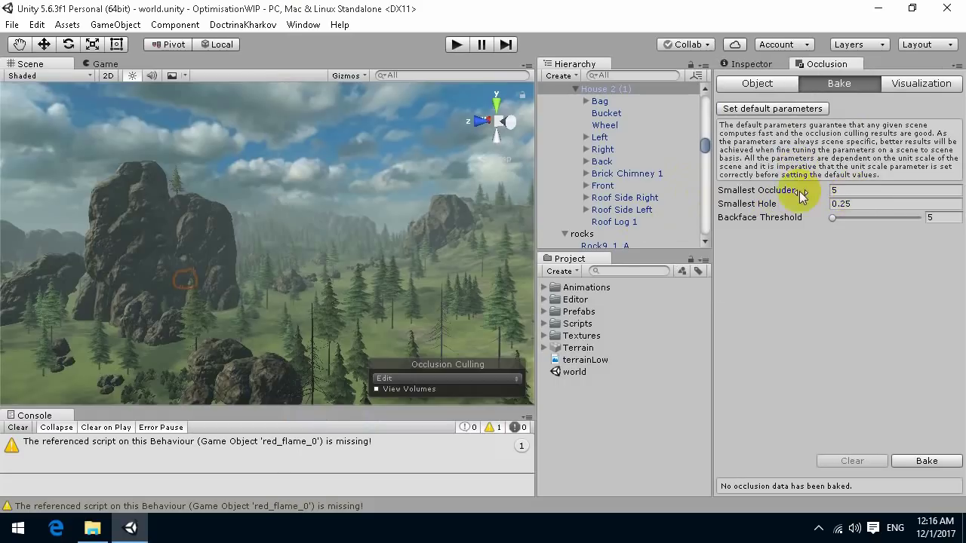
Step: Set Smallest Occluder to 4, keep Backface Threshold at 5, and bake the scene's occlusion data
{"action": "left_click", "coordinate": [852, 190]}
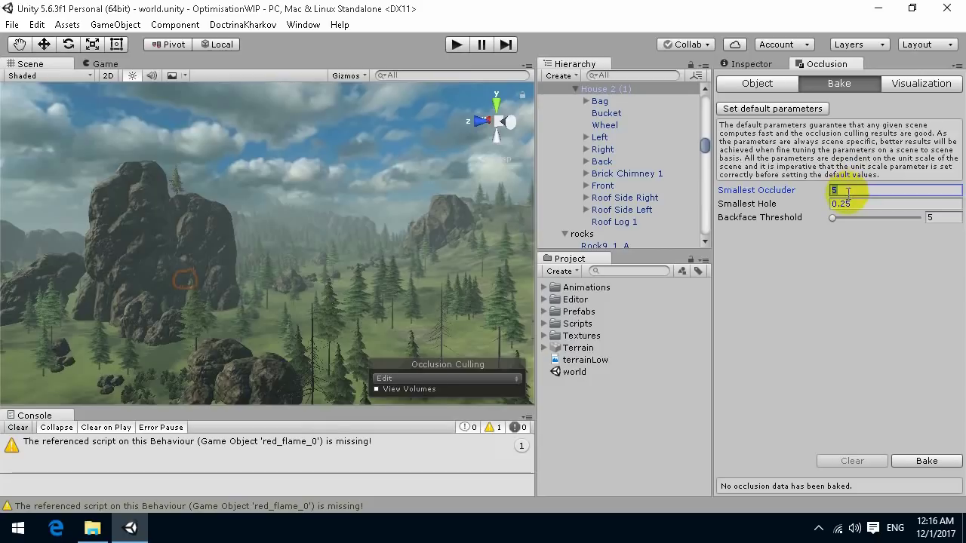
{"action": "type", "text": "4"}
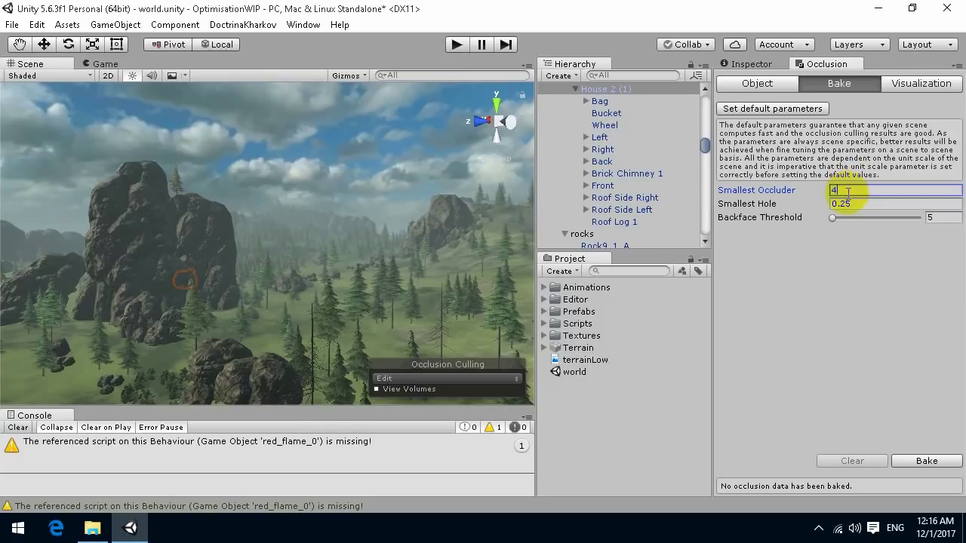
{"action": "left_click_drag", "start_coordinate": [832, 219], "coordinate": [950, 217]}
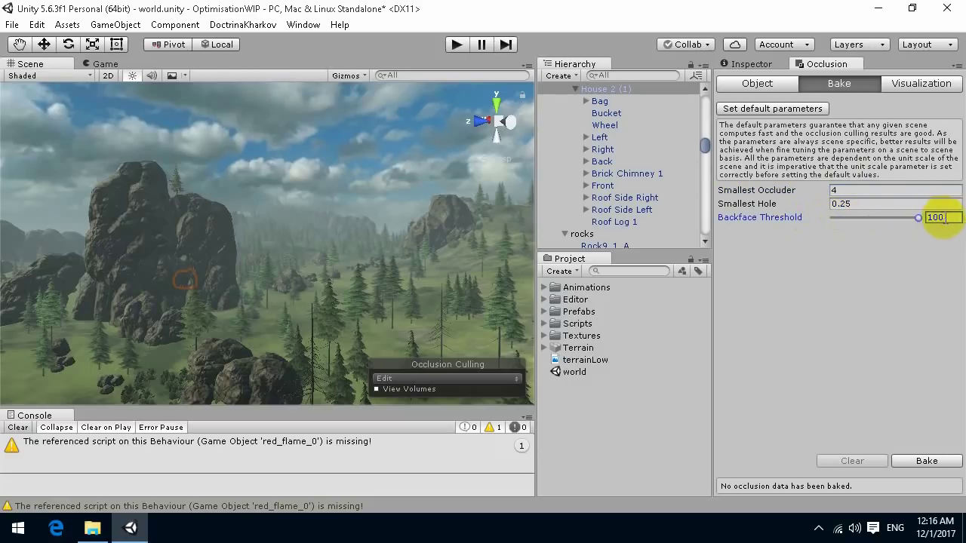
{"action": "left_click_drag", "start_coordinate": [921, 218], "coordinate": [526, 219]}
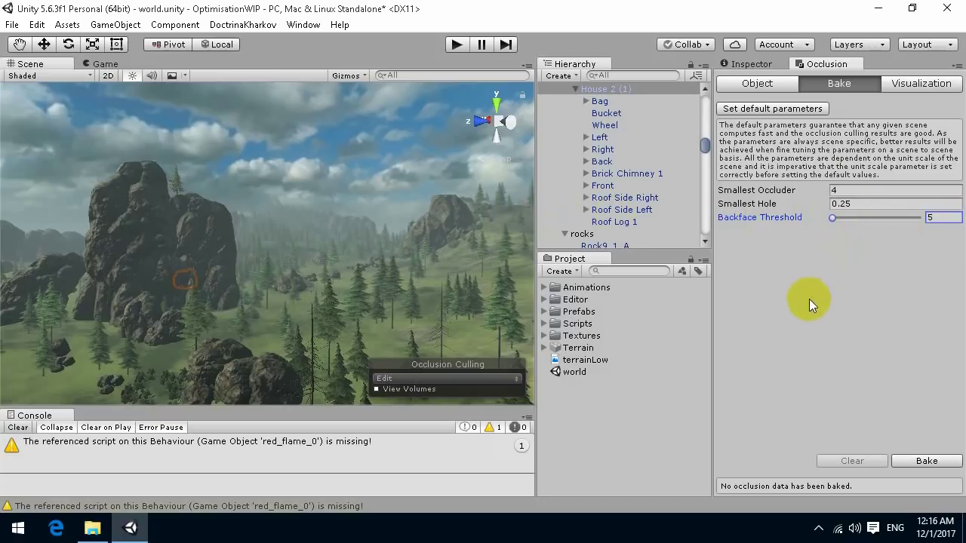
{"action": "left_click_drag", "start_coordinate": [335, 216], "coordinate": [369, 241], "text": "alt"}
{"action": "left_click", "coordinate": [926, 460]}
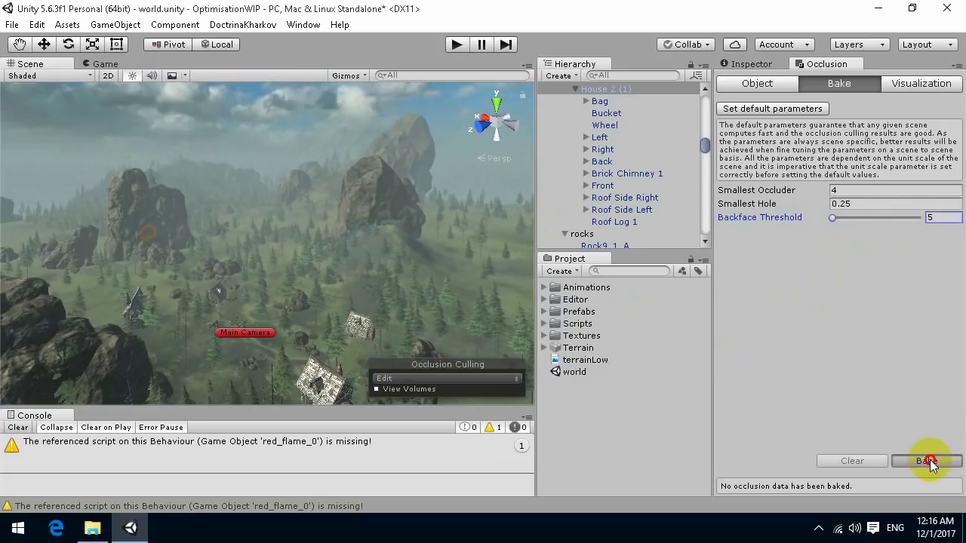
{"action": "left_click_drag", "start_coordinate": [361, 276], "coordinate": [399, 287], "text": "alt"}
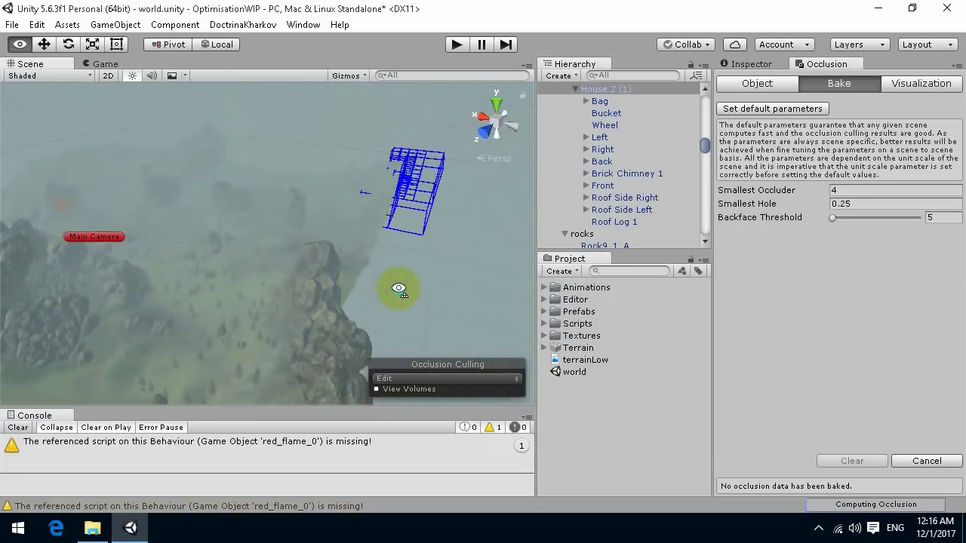
{"action": "scroll", "coordinate": [400, 217], "scroll_direction": "up", "scroll_amount": 5}
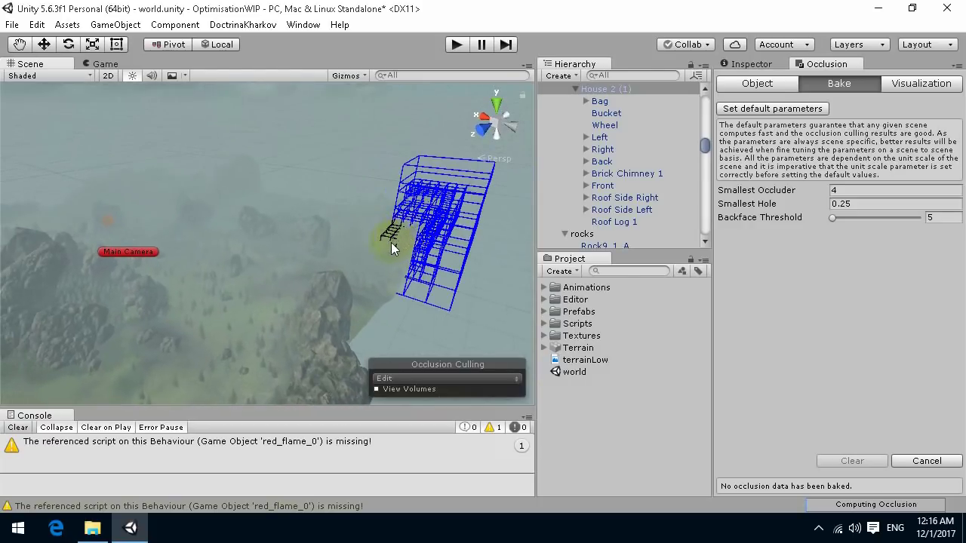
{"action": "left_click_drag", "start_coordinate": [391, 255], "coordinate": [407, 233], "text": "alt"}
{"action": "left_click_drag", "start_coordinate": [268, 261], "coordinate": [309, 264], "text": "alt"}
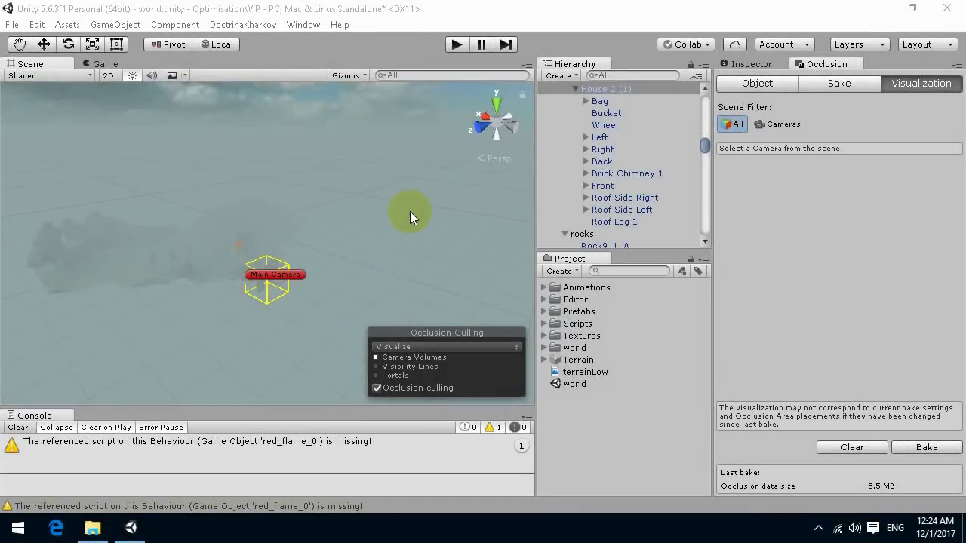
Step: Play the scene with the baked occlusion data, check the graphics statistics overlay, then stop playback and hide the overlay
{"action": "right_click_drag", "start_coordinate": [410, 211], "coordinate": [406, 217]}
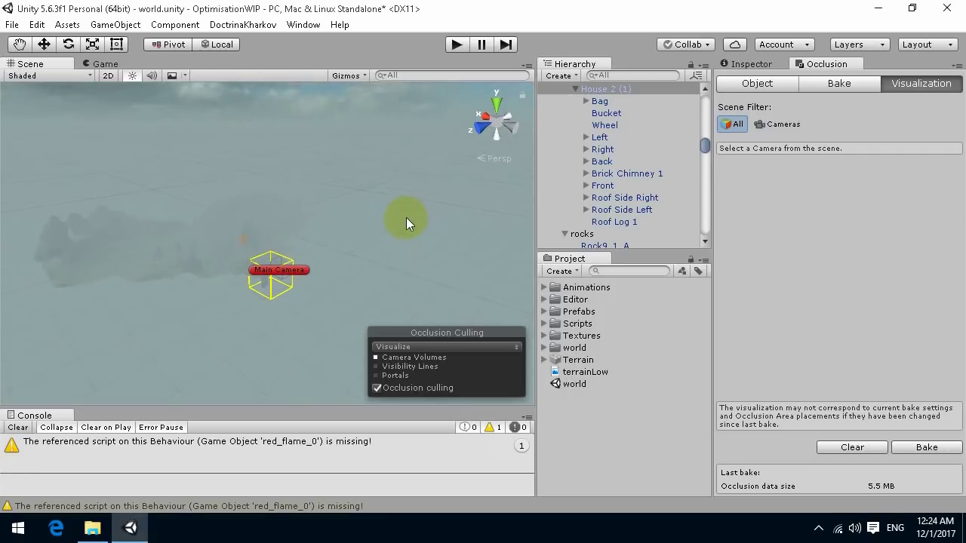
{"action": "left_click", "coordinate": [105, 63]}
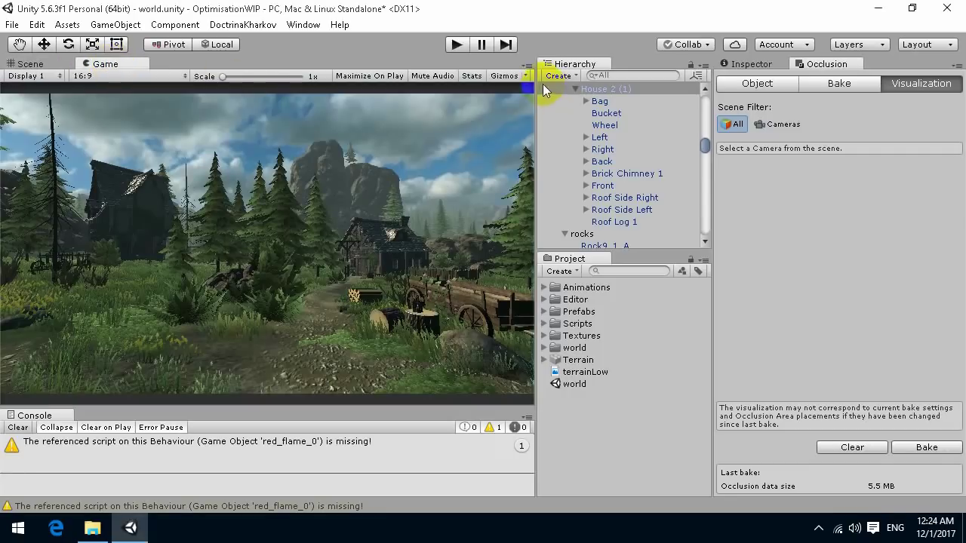
{"action": "left_click", "coordinate": [472, 76]}
{"action": "left_click", "coordinate": [456, 45]}
{"action": "left_click", "coordinate": [407, 157]}
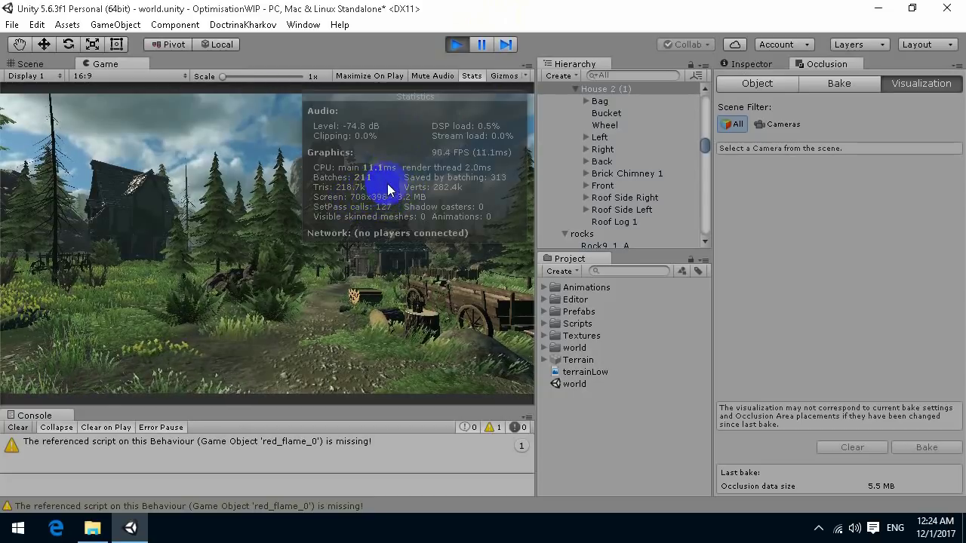
{"action": "left_click", "coordinate": [456, 44]}
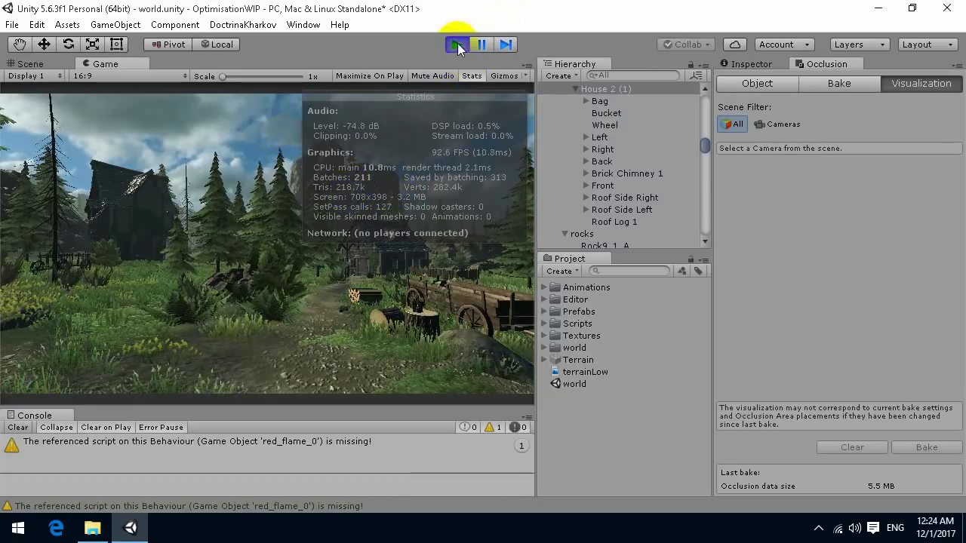
{"action": "left_click", "coordinate": [470, 80]}
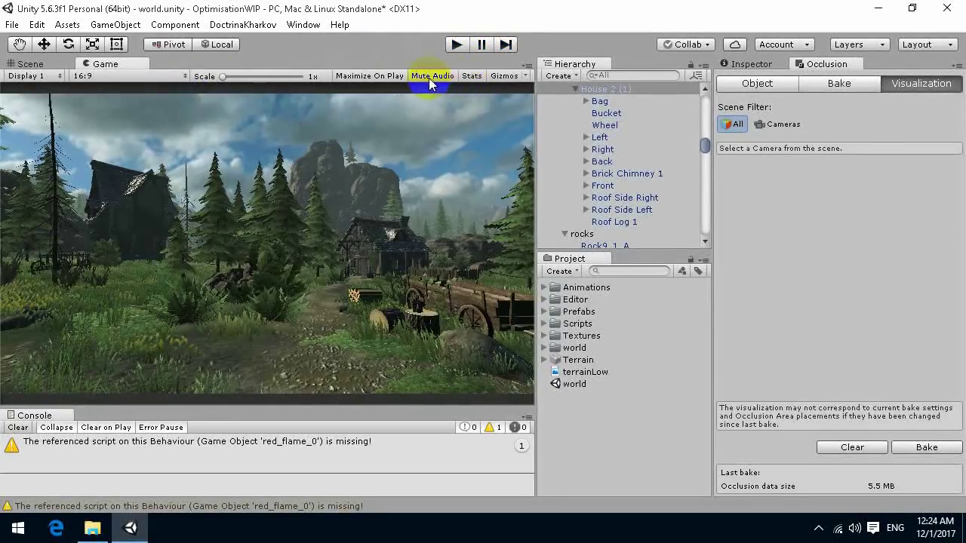
Step: Survey the rocks and forest in the Scene view with the occlusion culling visualization shown
{"action": "left_click", "coordinate": [30, 64]}
{"action": "left_click_drag", "start_coordinate": [332, 261], "coordinate": [298, 265], "text": "alt"}
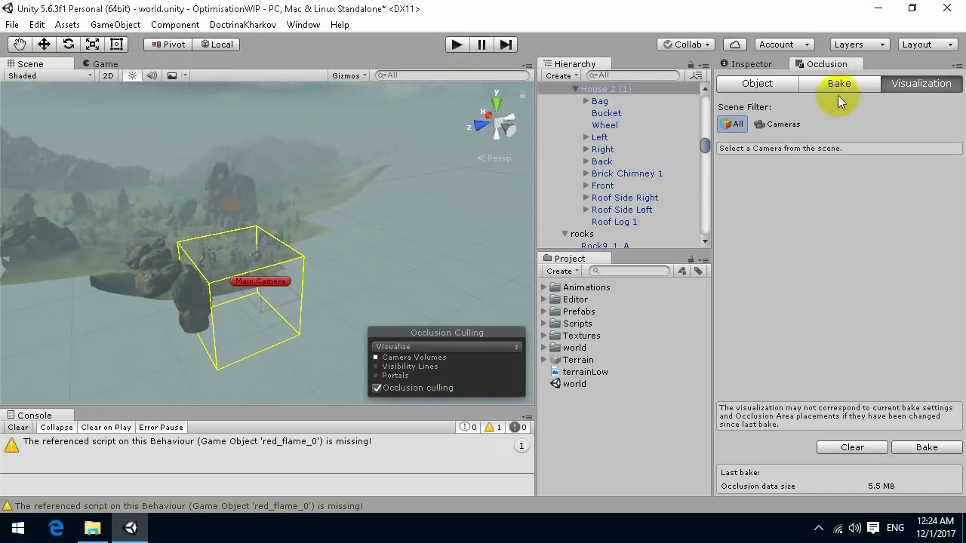
{"action": "left_click_drag", "start_coordinate": [326, 217], "coordinate": [278, 202], "text": "alt"}
{"action": "right_click_drag", "start_coordinate": [280, 213], "coordinate": [346, 280]}
{"action": "left_click", "coordinate": [332, 162]}
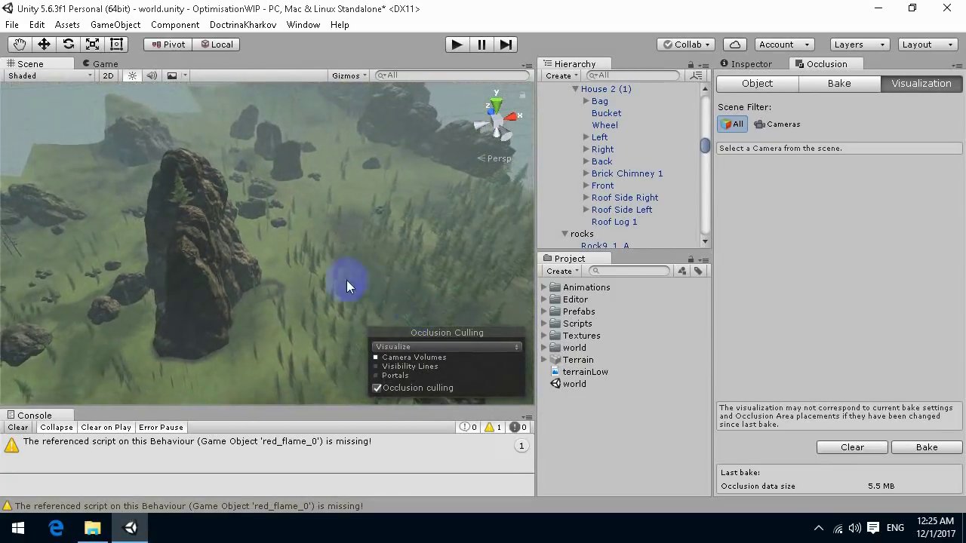
{"action": "right_click_drag", "start_coordinate": [294, 265], "coordinate": [339, 275]}
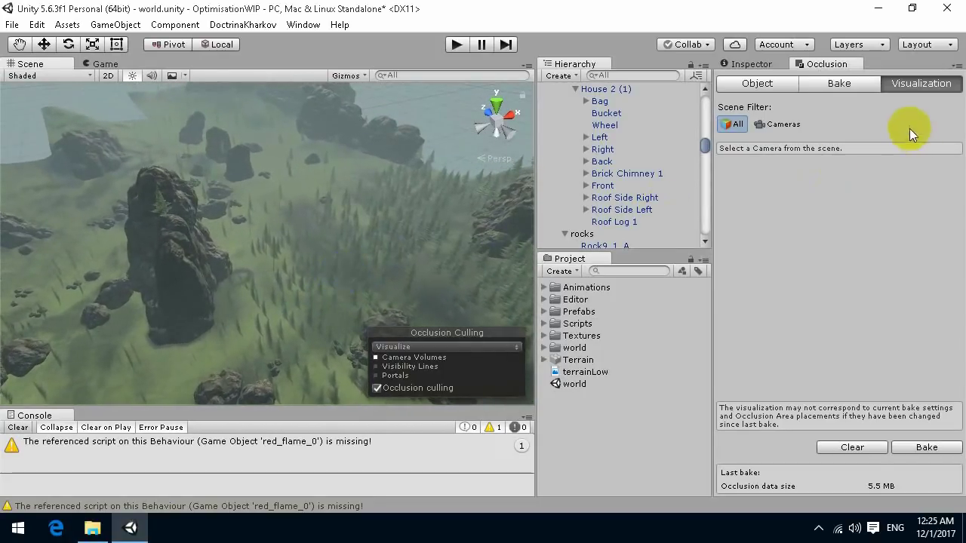
Step: Show the occlusion bake parameters and view the cell grid over the rocks in the Scene view
{"action": "left_click", "coordinate": [916, 84]}
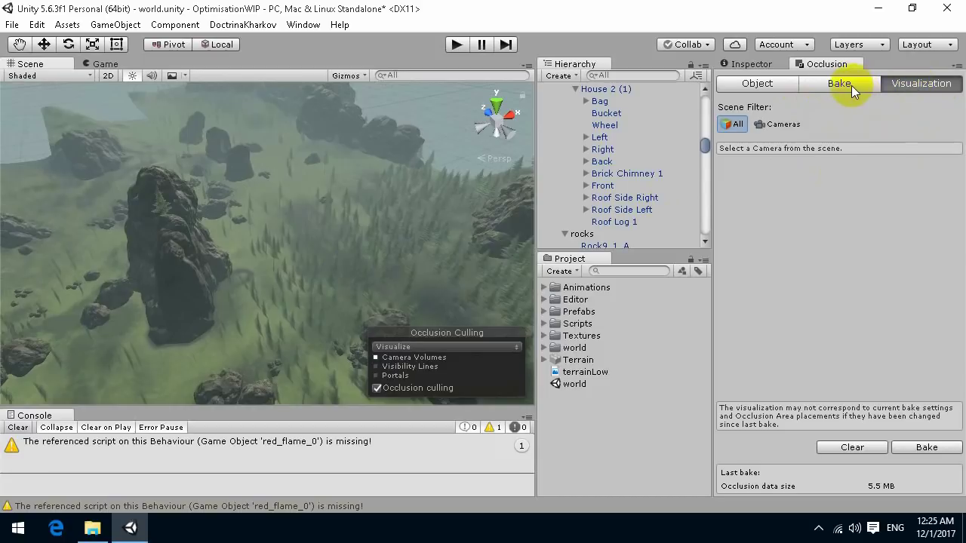
{"action": "left_click", "coordinate": [850, 85]}
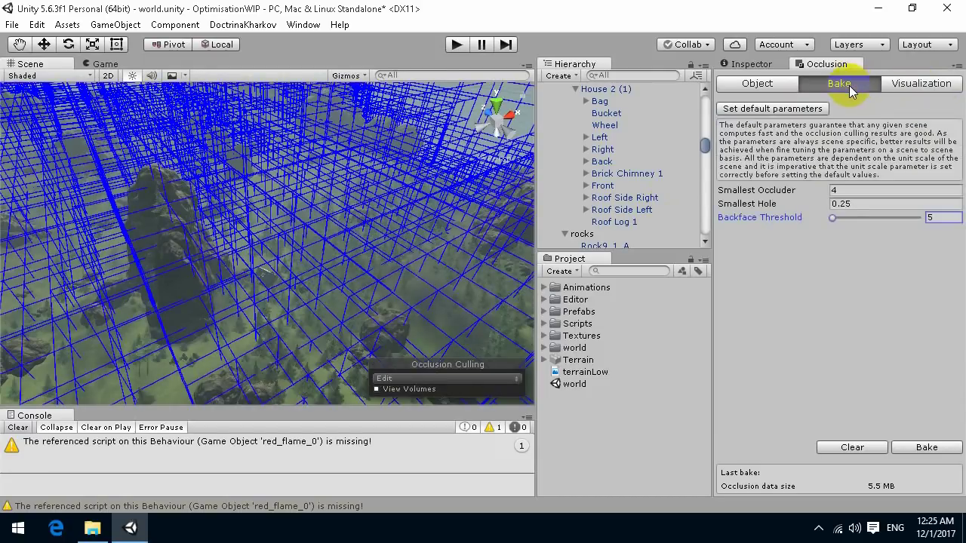
{"action": "right_click_drag", "start_coordinate": [364, 246], "coordinate": [363, 256]}
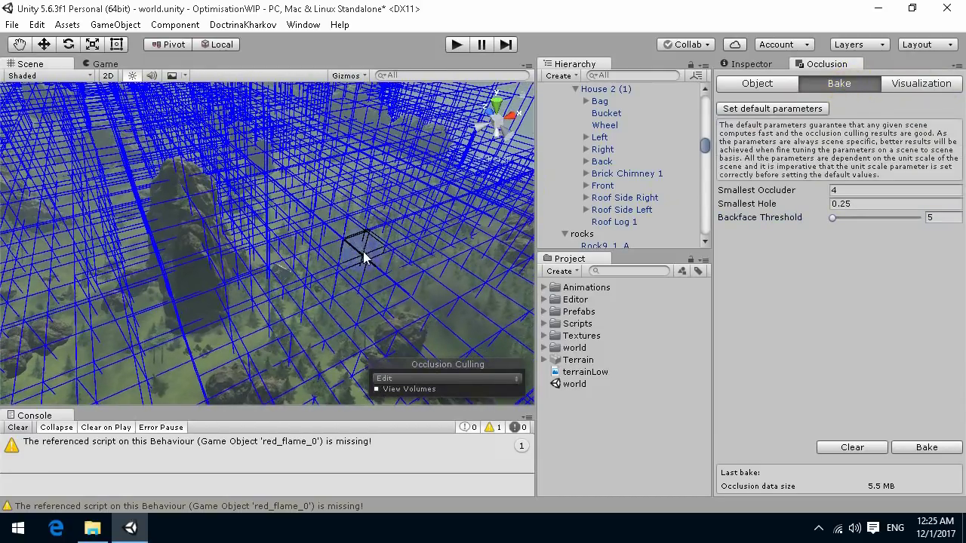
Step: Select the terrain, show its Inspector settings, and look over the surrounding forest and rocks
{"action": "left_click", "coordinate": [402, 280]}
{"action": "left_click", "coordinate": [744, 64]}
{"action": "right_click_drag", "start_coordinate": [343, 274], "coordinate": [294, 132]}
{"action": "right_click_drag", "start_coordinate": [424, 281], "coordinate": [264, 174]}
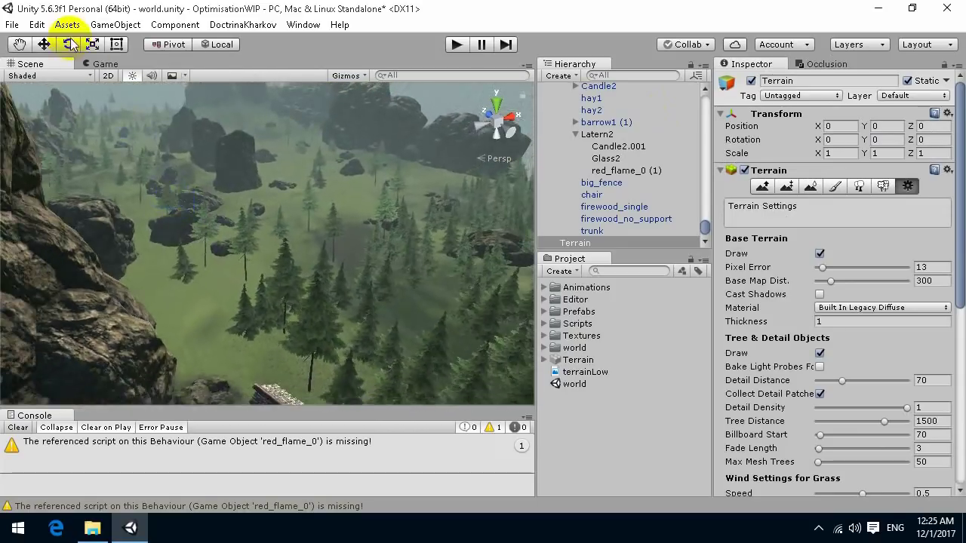
Step: Play the scene through the game camera with the Statistics overlay shown, compare the batch figures, and stop playback
{"action": "left_click", "coordinate": [105, 64]}
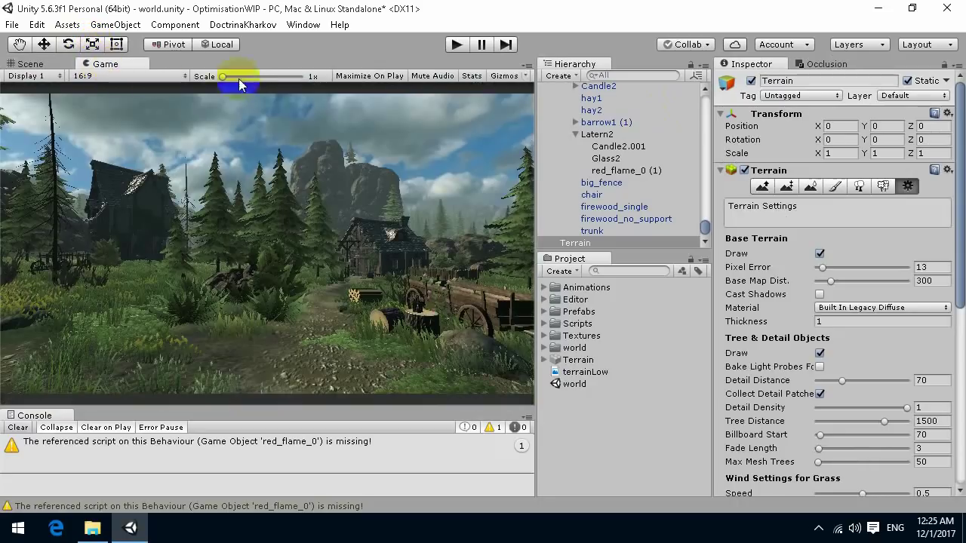
{"action": "left_click", "coordinate": [472, 76]}
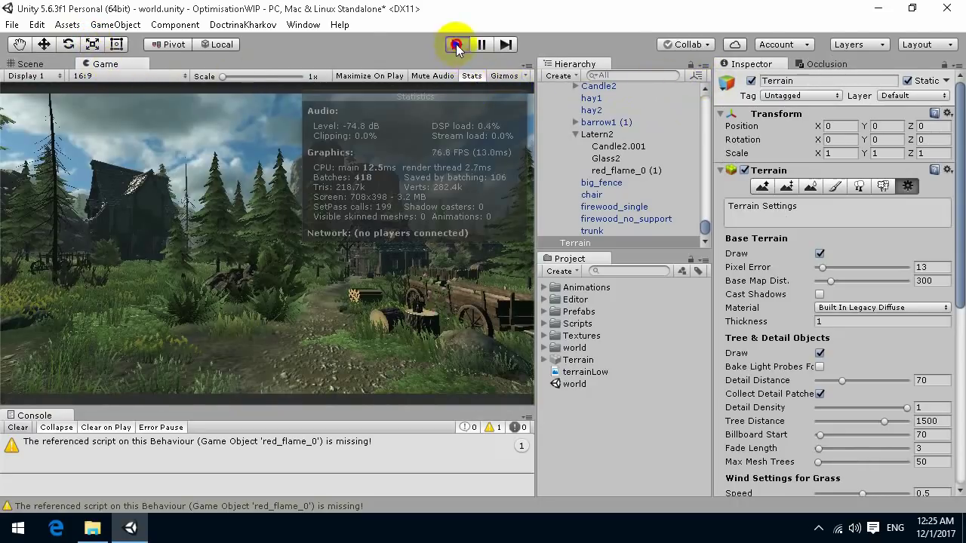
{"action": "left_click", "coordinate": [457, 45]}
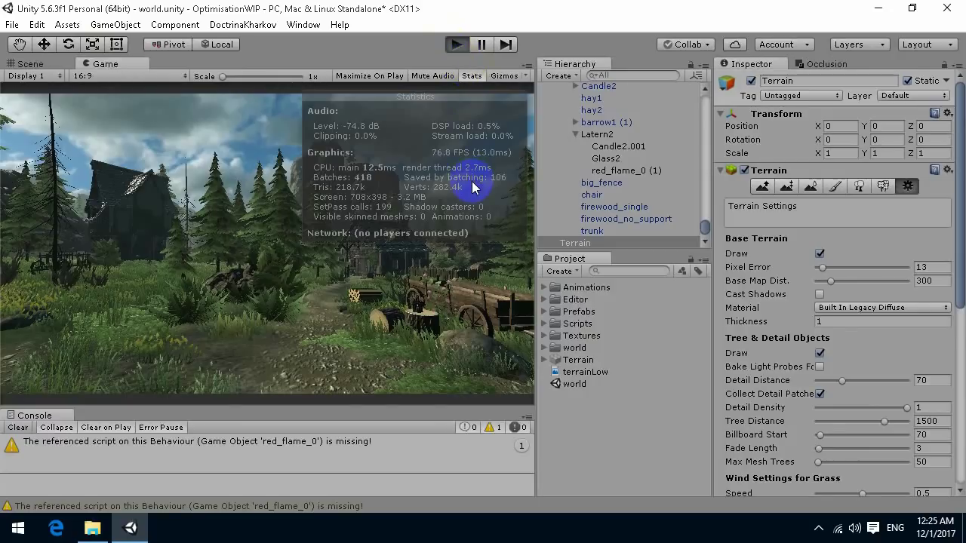
{"action": "left_click", "coordinate": [458, 45]}
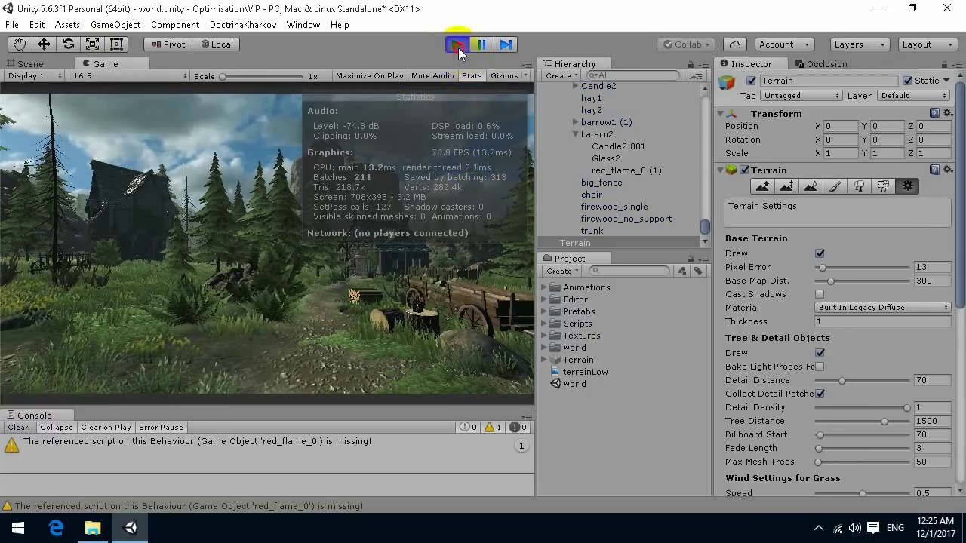
Step: Review the occlusion bake parameters, run the scene again to recheck the rendering statistics, and stop it
{"action": "left_click", "coordinate": [826, 62]}
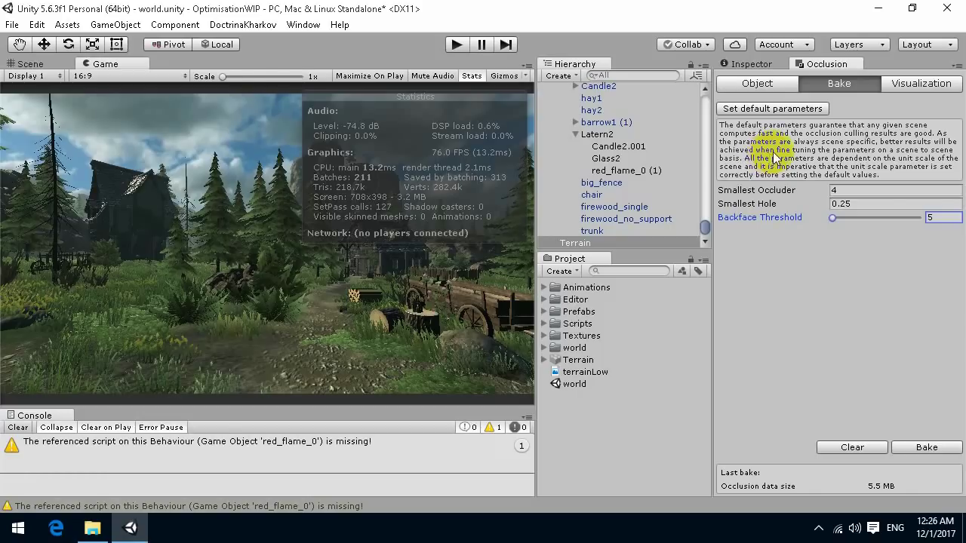
{"action": "left_click", "coordinate": [457, 44]}
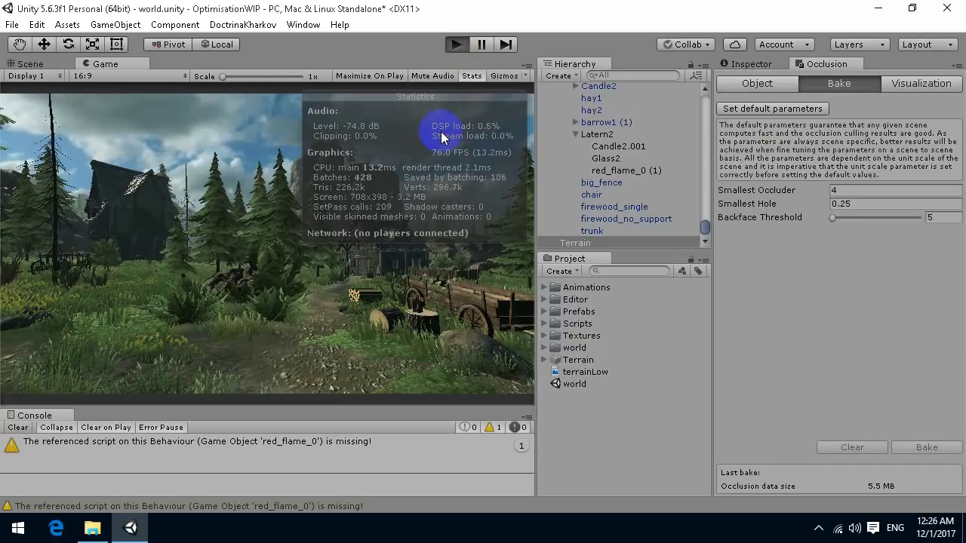
{"action": "left_click", "coordinate": [457, 44]}
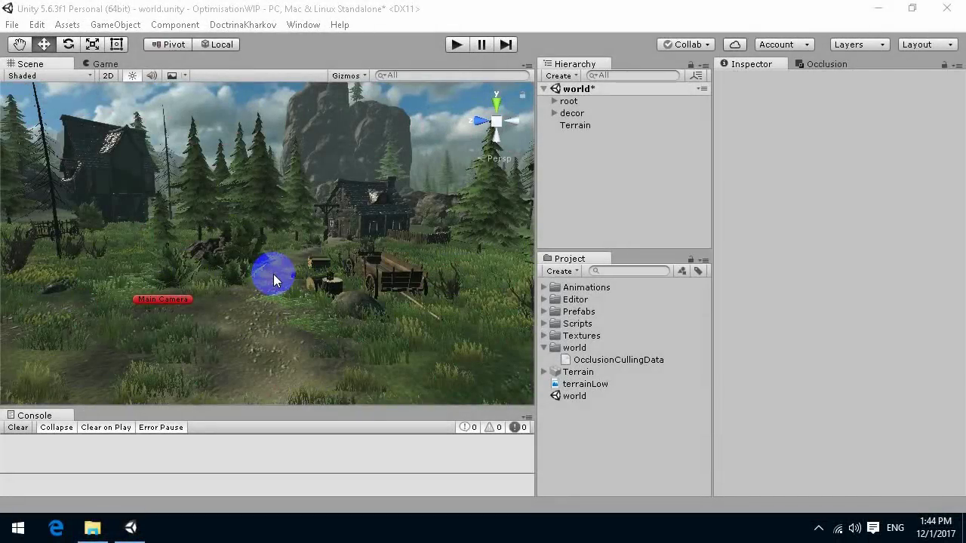
Step: Add a sphere to the scene and place it on the grass at about X 407.6, Y 136.9, Z 465.4
{"action": "right_click_drag", "start_coordinate": [267, 287], "coordinate": [287, 226]}
{"action": "key", "text": "w"}
{"action": "key", "text": "w"}
{"action": "left_click", "coordinate": [115, 24]}
{"action": "mouse_move", "coordinate": [148, 77]}
{"action": "left_click", "coordinate": [339, 96]}
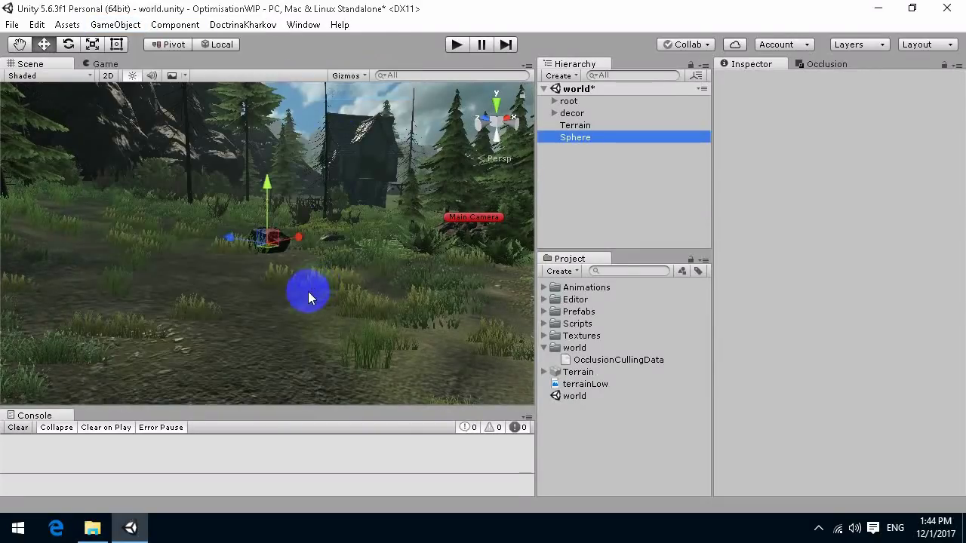
{"action": "left_click_drag", "start_coordinate": [267, 189], "coordinate": [268, 126]}
{"action": "left_click_drag", "start_coordinate": [305, 191], "coordinate": [256, 147]}
{"action": "double_click", "coordinate": [591, 137]}
{"action": "left_click_drag", "start_coordinate": [363, 259], "coordinate": [336, 121], "text": "alt"}
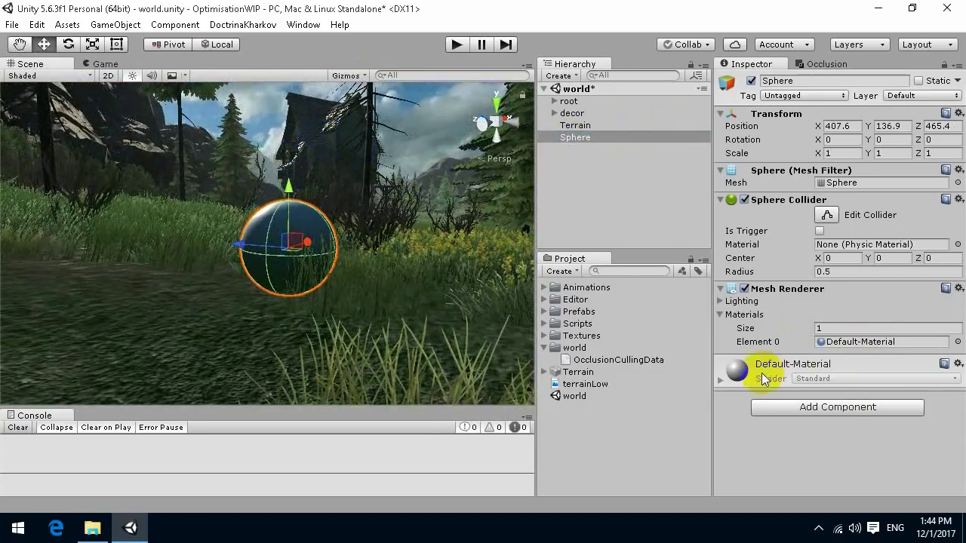
Step: Examine the Standard shader properties of the sphere's Default-Material, including its metallic, smoothness and emission settings
{"action": "left_click", "coordinate": [719, 382]}
{"action": "scroll", "coordinate": [822, 337], "scroll_direction": "down", "scroll_amount": 5}
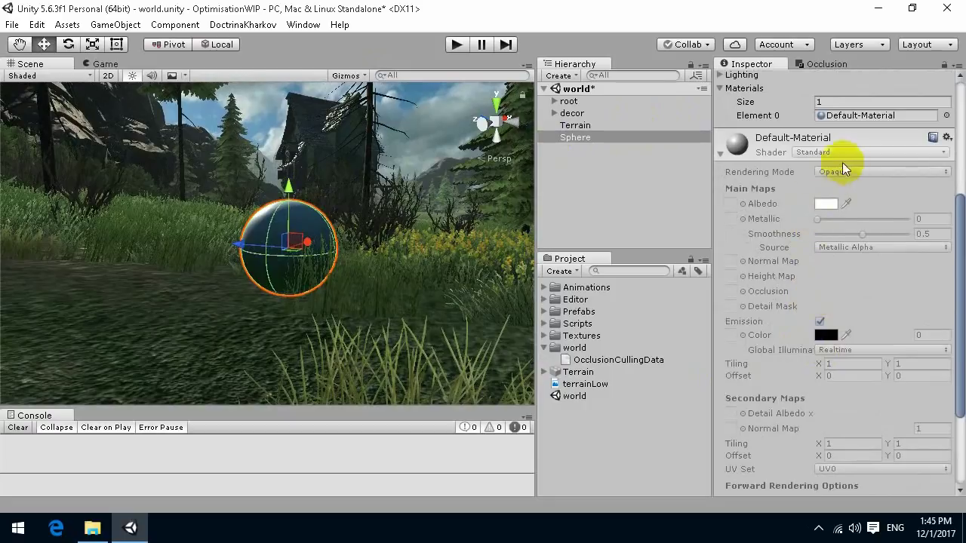
{"action": "scroll", "coordinate": [796, 297], "scroll_direction": "down", "scroll_amount": 3}
{"action": "scroll", "coordinate": [798, 292], "scroll_direction": "up", "scroll_amount": 3}
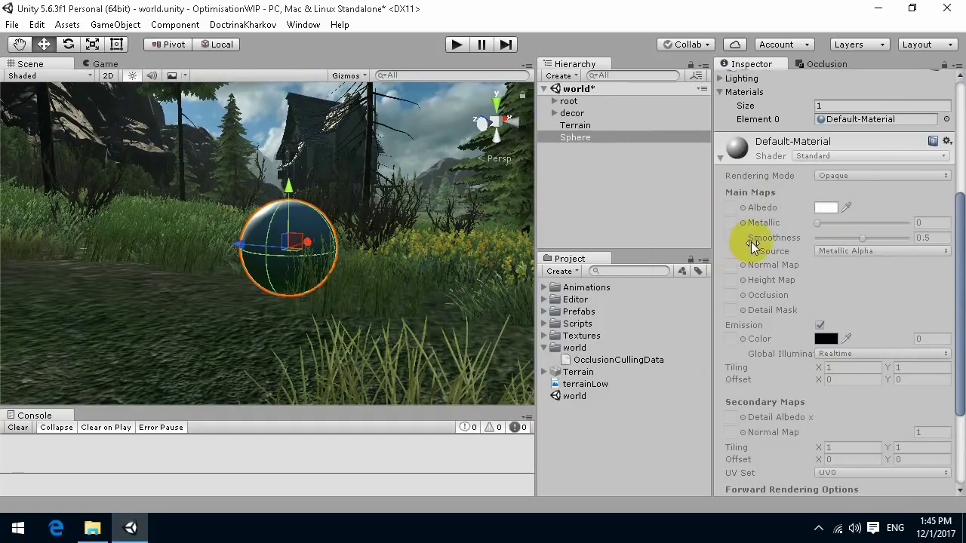
{"action": "left_click", "coordinate": [720, 158]}
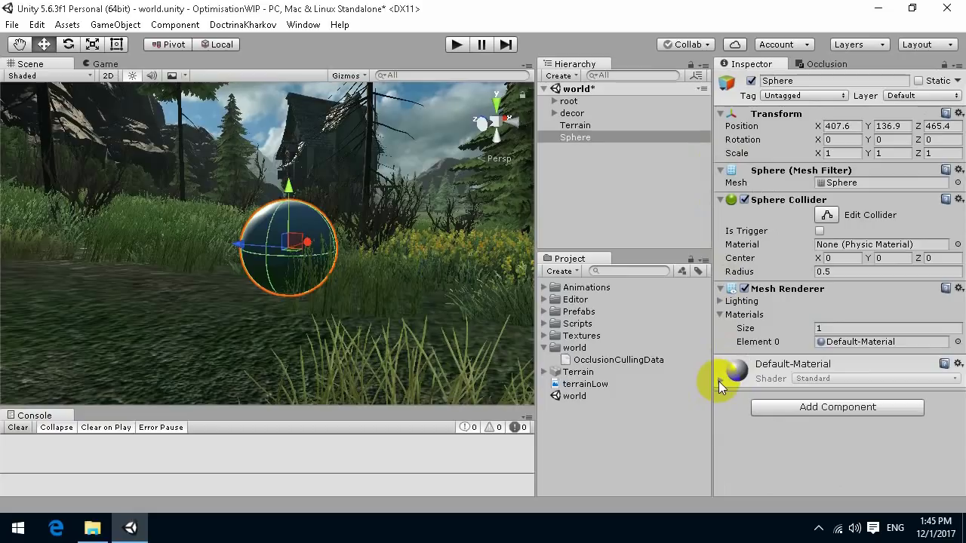
Step: Check how the sphere is shaded up close and delete it from the scene
{"action": "right_click_drag", "start_coordinate": [259, 276], "coordinate": [252, 287]}
{"action": "right_click_drag", "start_coordinate": [352, 194], "coordinate": [388, 181]}
{"action": "left_click", "coordinate": [603, 167]}
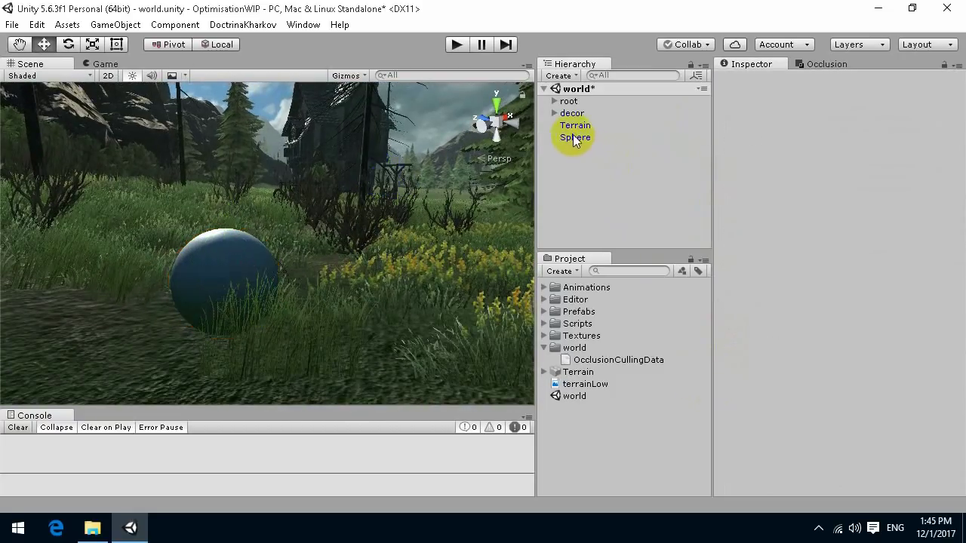
{"action": "left_click", "coordinate": [575, 138]}
{"action": "key", "text": "Delete"}
Step: Open the Lighting settings, review the environment reflection and Auto Generate options, and close them
{"action": "right_click_drag", "start_coordinate": [284, 263], "coordinate": [325, 261]}
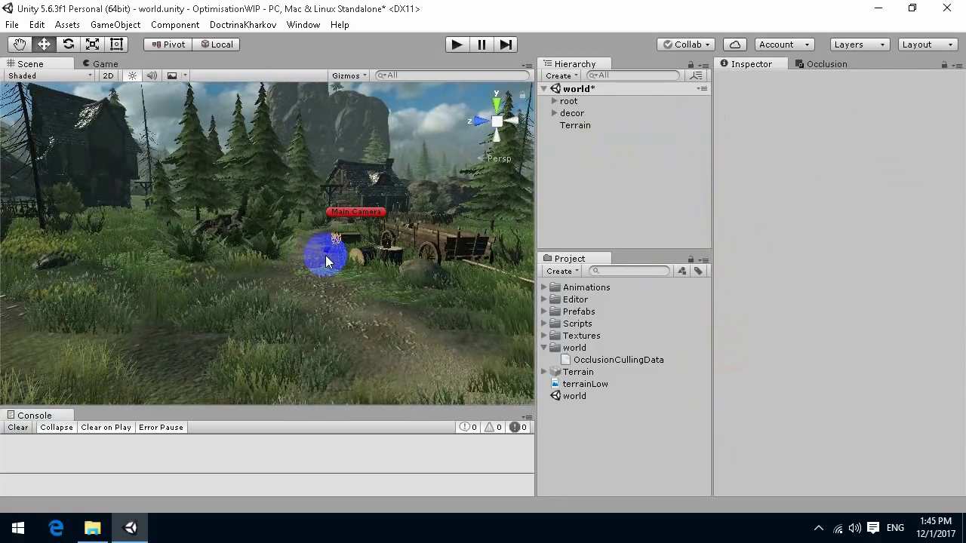
{"action": "left_click", "coordinate": [305, 27]}
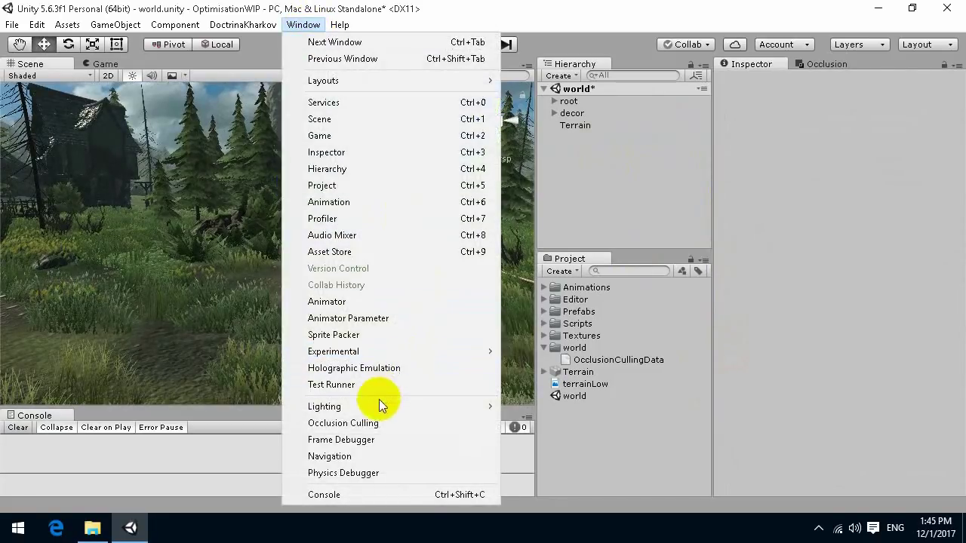
{"action": "mouse_move", "coordinate": [376, 405]}
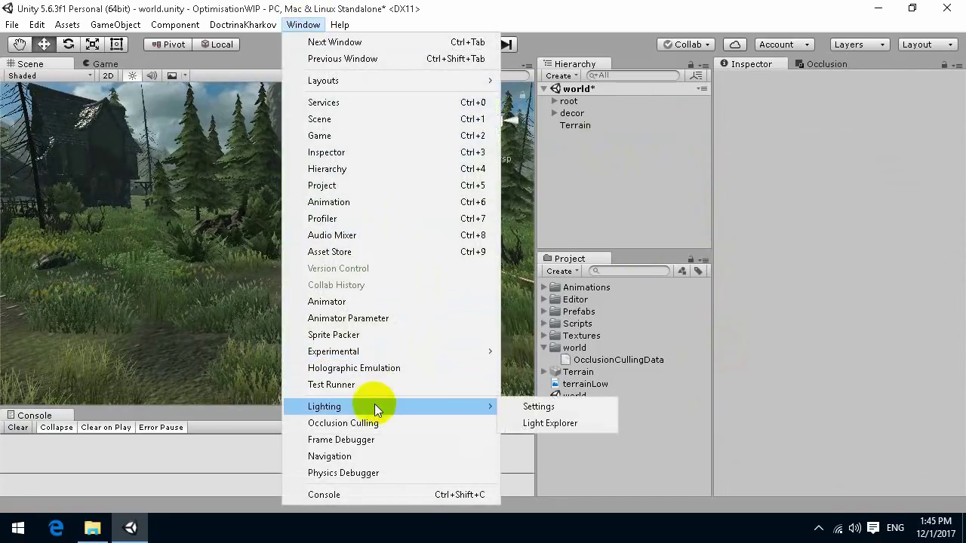
{"action": "left_click", "coordinate": [534, 407]}
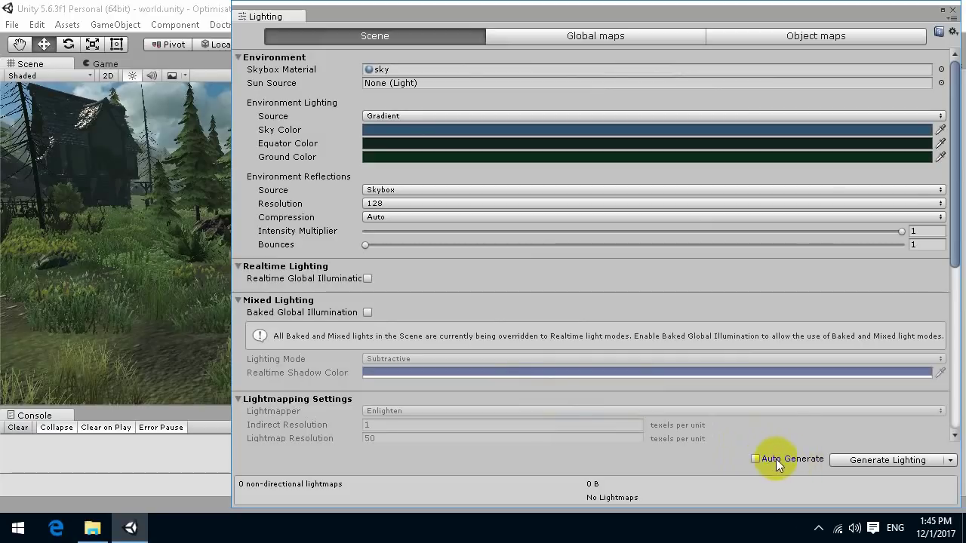
{"action": "left_click", "coordinate": [953, 10]}
Step: Deactivate the decor object so that only the terrain and its vegetation are shown
{"action": "right_click_drag", "start_coordinate": [377, 183], "coordinate": [322, 237]}
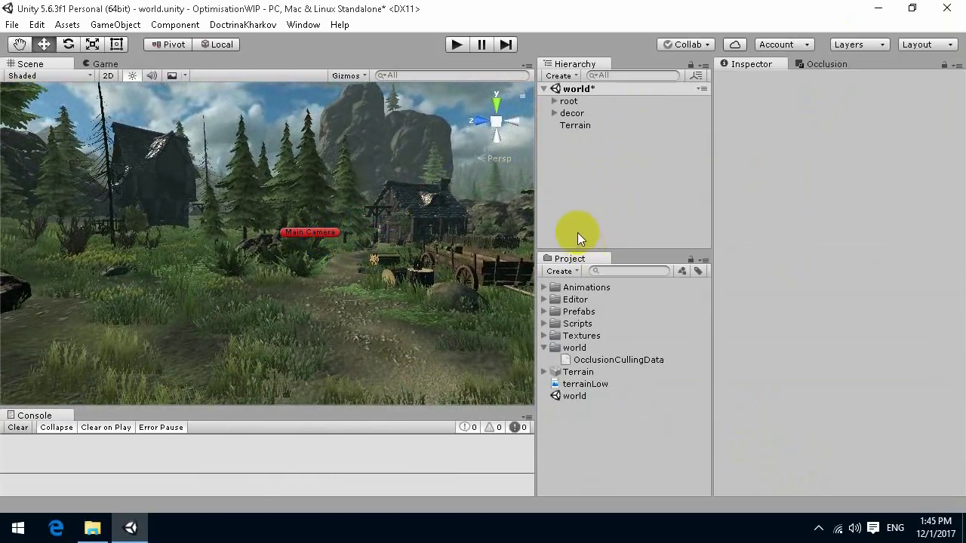
{"action": "left_click", "coordinate": [572, 113]}
{"action": "right_click_drag", "start_coordinate": [393, 209], "coordinate": [428, 210]}
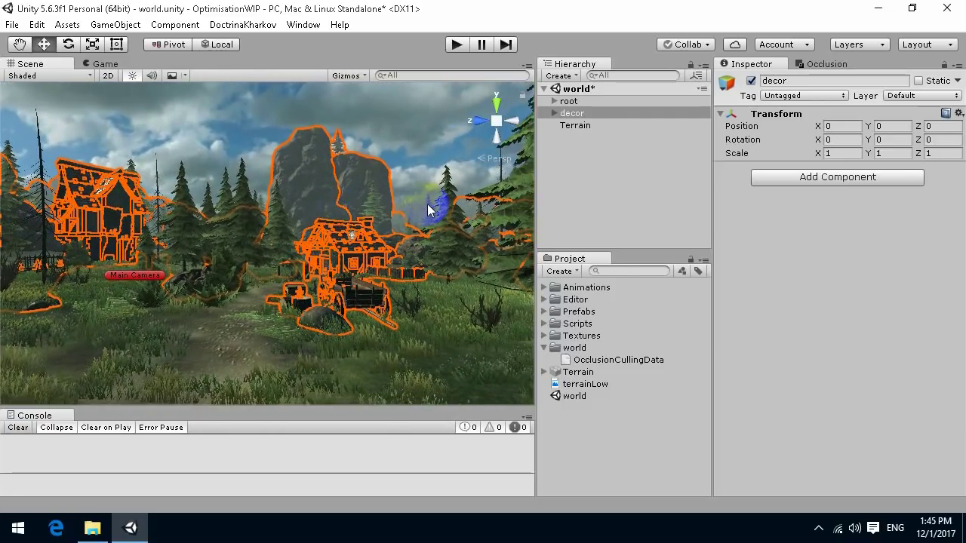
{"action": "left_click", "coordinate": [751, 82]}
{"action": "left_click", "coordinate": [593, 215]}
{"action": "right_click_drag", "start_coordinate": [336, 301], "coordinate": [405, 272]}
{"action": "right_click_drag", "start_coordinate": [356, 194], "coordinate": [309, 200]}
Step: Generate the scene's lighting data with Auto Generate off, then close the Lighting settings
{"action": "left_click", "coordinate": [302, 25]}
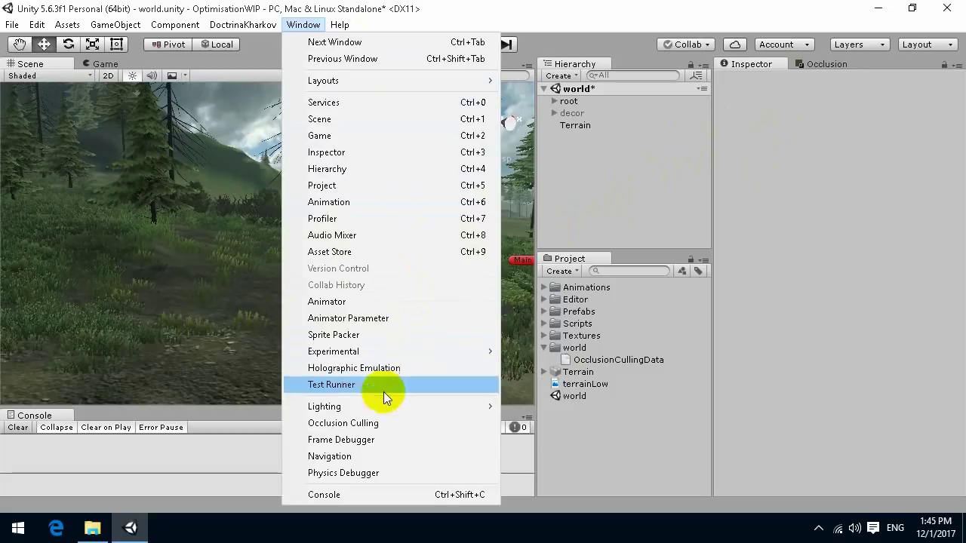
{"action": "mouse_move", "coordinate": [370, 406]}
{"action": "left_click", "coordinate": [572, 409]}
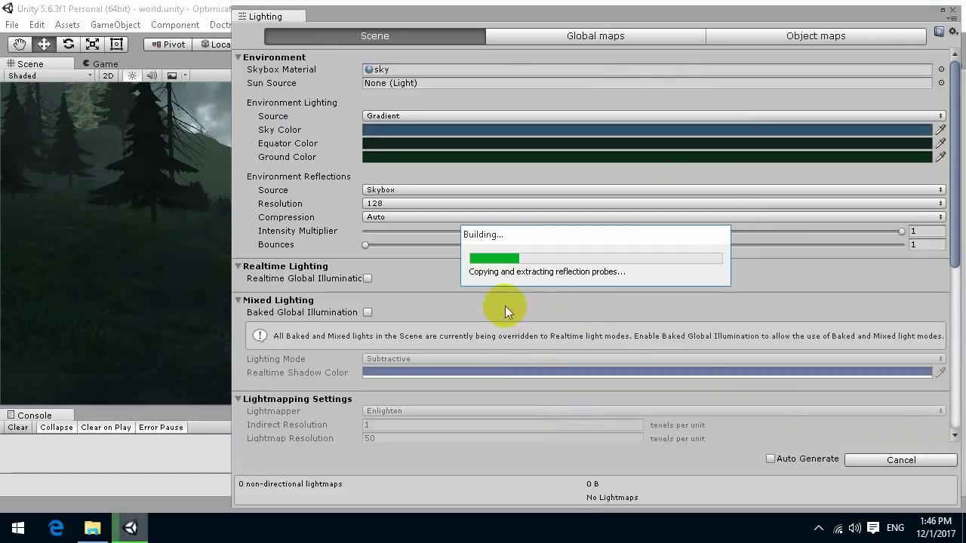
{"action": "left_click", "coordinate": [953, 10]}
Step: Reactivate the decor object and view the village scene with its houses and rocks
{"action": "right_click_drag", "start_coordinate": [292, 287], "coordinate": [464, 235]}
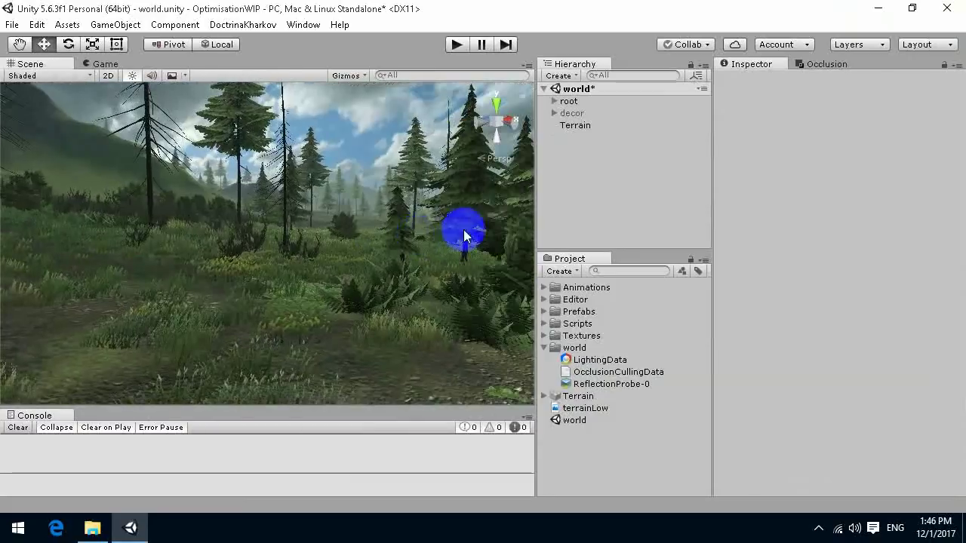
{"action": "left_click", "coordinate": [581, 113]}
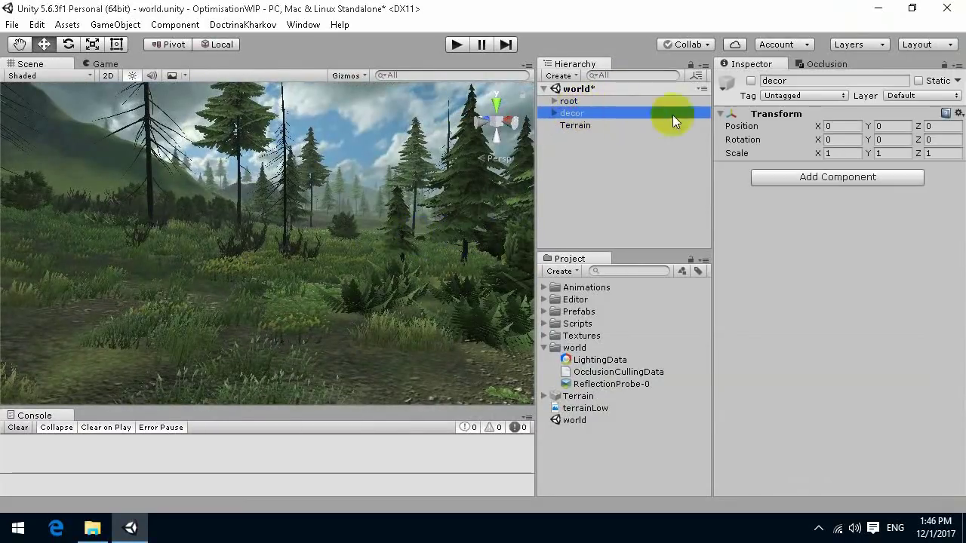
{"action": "left_click", "coordinate": [751, 80]}
{"action": "right_click_drag", "start_coordinate": [453, 249], "coordinate": [347, 276]}
{"action": "left_click", "coordinate": [408, 107]}
{"action": "right_click_drag", "start_coordinate": [388, 181], "coordinate": [304, 172]}
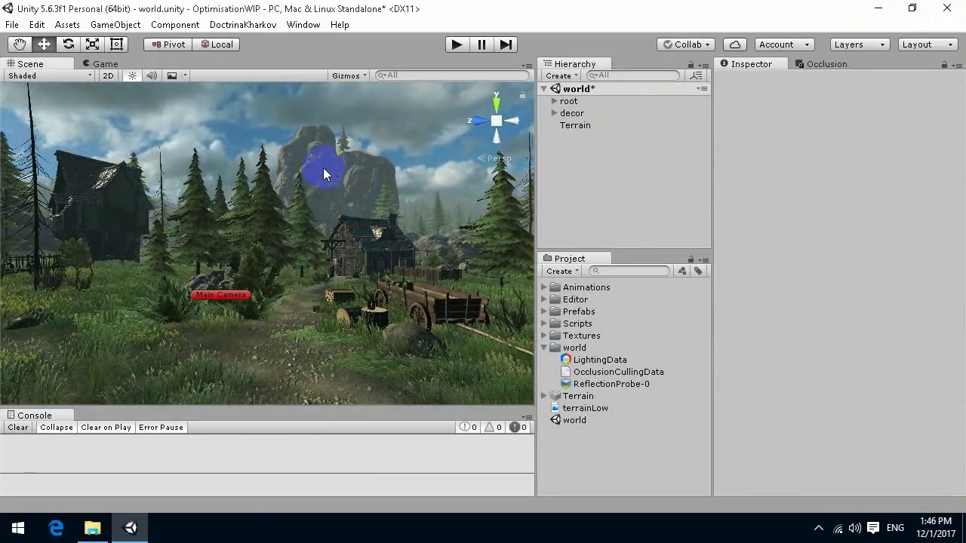
Step: Select the stone wall panel above the house door and examine its Bumped Specular material properties
{"action": "right_click_drag", "start_coordinate": [360, 245], "coordinate": [258, 196]}
{"action": "left_click", "coordinate": [258, 196]}
{"action": "left_click", "coordinate": [258, 195]}
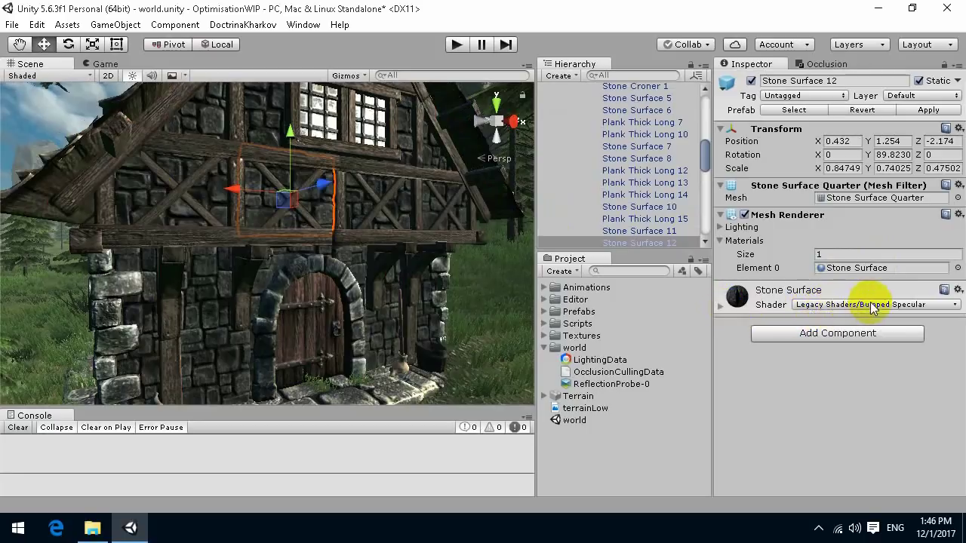
{"action": "left_click", "coordinate": [720, 312]}
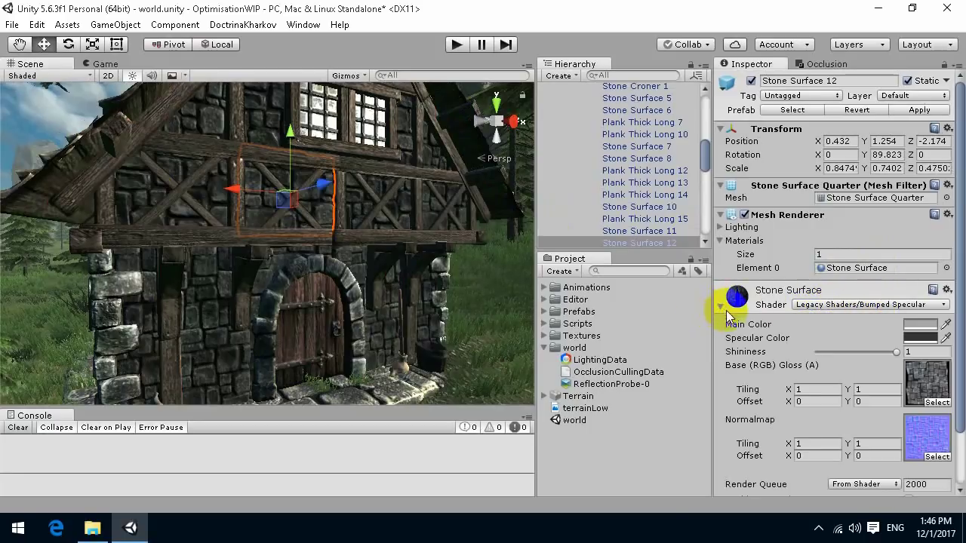
{"action": "scroll", "coordinate": [851, 346], "scroll_direction": "down", "scroll_amount": 3}
Step: Select the metal chimney on the roof and examine its Standard (Specular setup) material properties
{"action": "right_click_drag", "start_coordinate": [332, 245], "coordinate": [270, 241]}
{"action": "left_click", "coordinate": [273, 242]}
{"action": "left_click", "coordinate": [246, 242]}
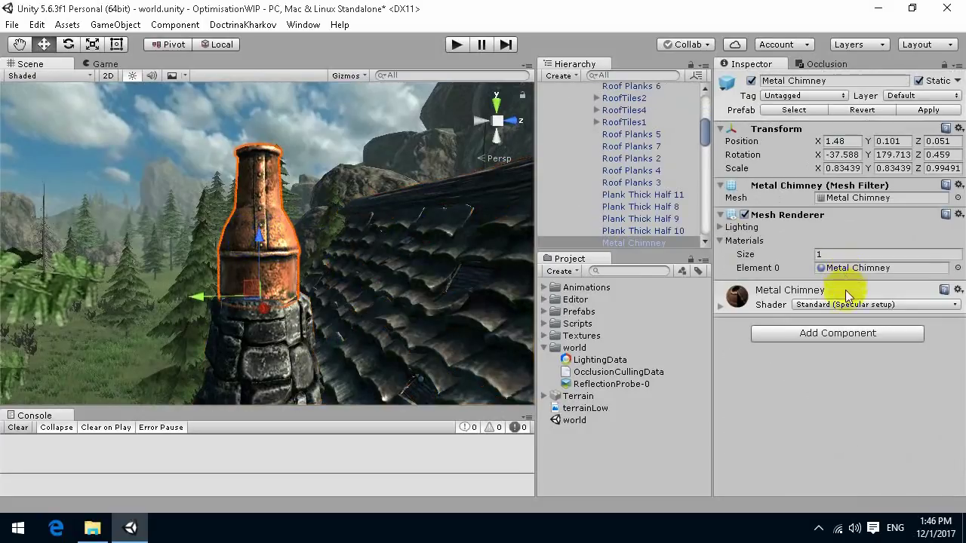
{"action": "left_click", "coordinate": [720, 305]}
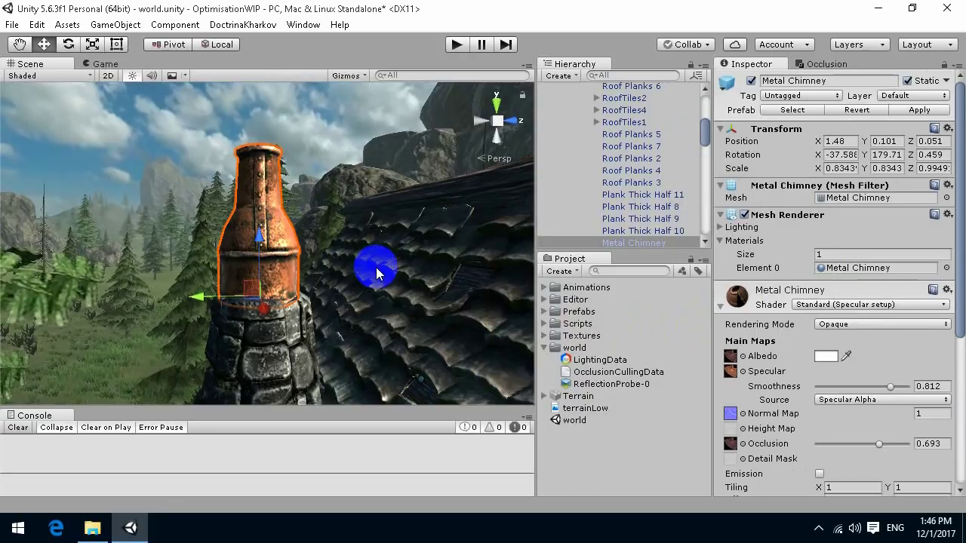
Step: Examine the metal chimney's shading from several sides of the roof and against the village scene
{"action": "left_click_drag", "start_coordinate": [347, 249], "coordinate": [283, 251], "text": "alt"}
{"action": "scroll", "coordinate": [349, 230], "scroll_direction": "down", "scroll_amount": 5}
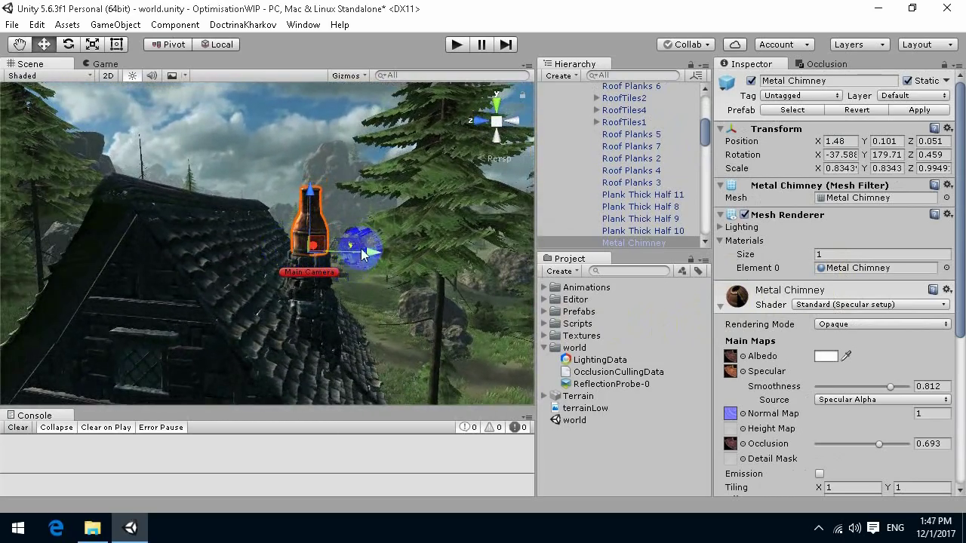
{"action": "left_click_drag", "start_coordinate": [361, 259], "coordinate": [352, 149], "text": "alt"}
{"action": "mouse_move", "coordinate": [341, 201]}
{"action": "left_mouse_down", "text": "alt"}
{"action": "mouse_move", "coordinate": [367, 215]}
{"action": "mouse_move", "coordinate": [355, 204]}
{"action": "mouse_move", "coordinate": [334, 215]}
{"action": "mouse_move", "coordinate": [346, 204]}
{"action": "left_mouse_up", "text": "alt"}
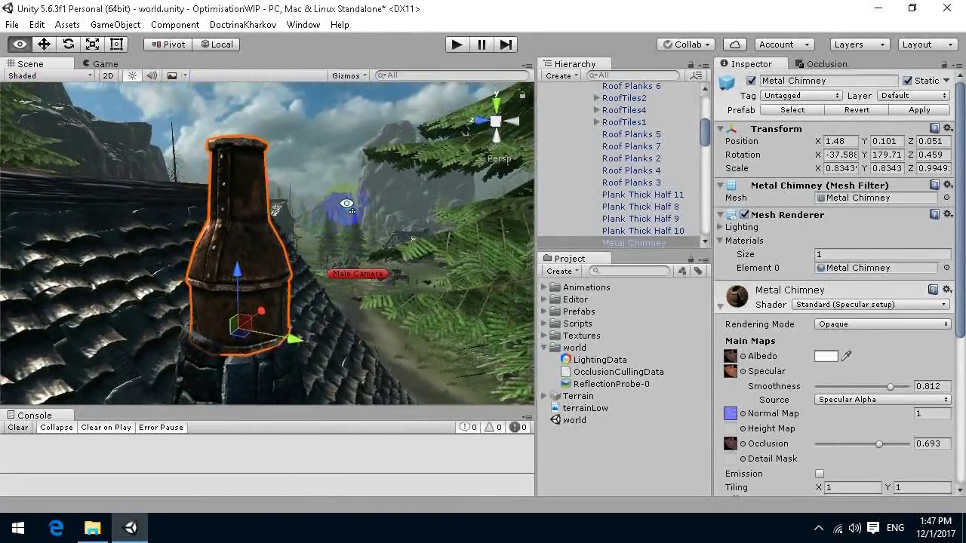
{"action": "scroll", "coordinate": [343, 218], "scroll_direction": "down", "scroll_amount": 3}
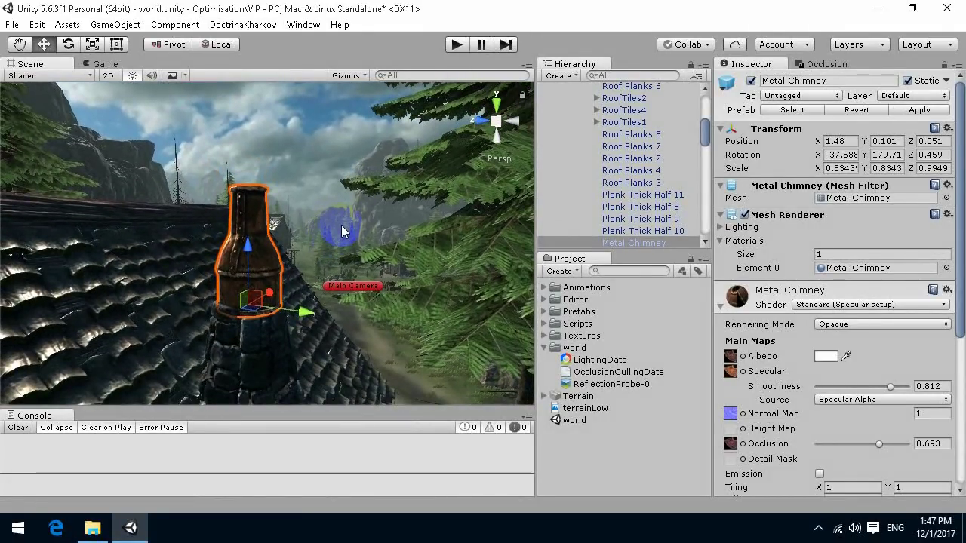
{"action": "scroll", "coordinate": [336, 228], "scroll_direction": "down", "scroll_amount": 3}
{"action": "left_click_drag", "start_coordinate": [334, 217], "coordinate": [415, 214], "text": "alt"}
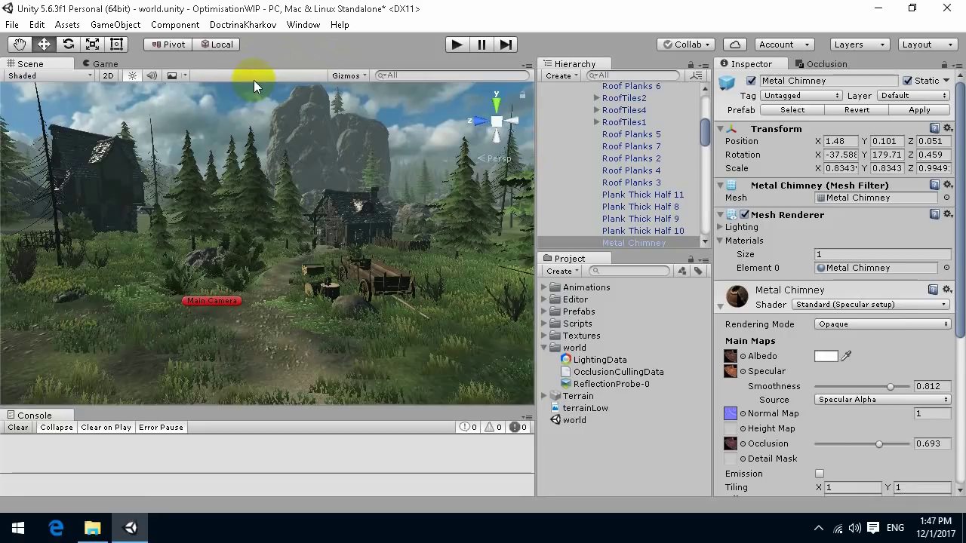
Step: Run the scene in the Game view and enable the Frame Debugger to capture its draw calls
{"action": "left_click", "coordinate": [104, 65]}
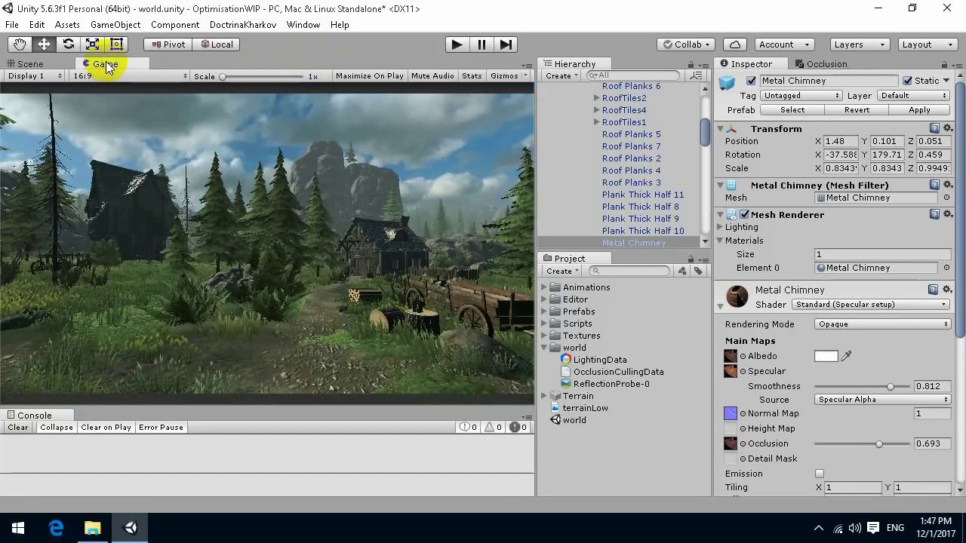
{"action": "left_click", "coordinate": [456, 45]}
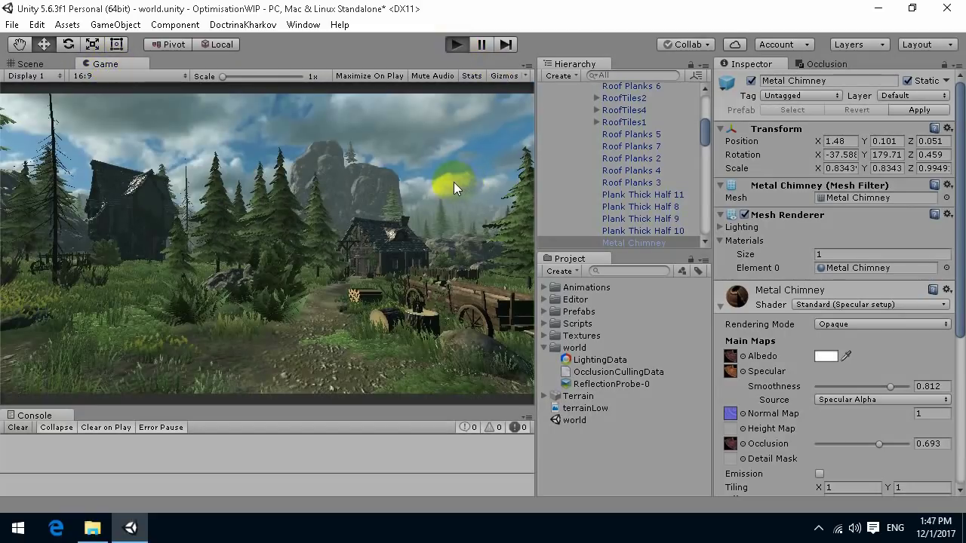
{"action": "left_click", "coordinate": [302, 24]}
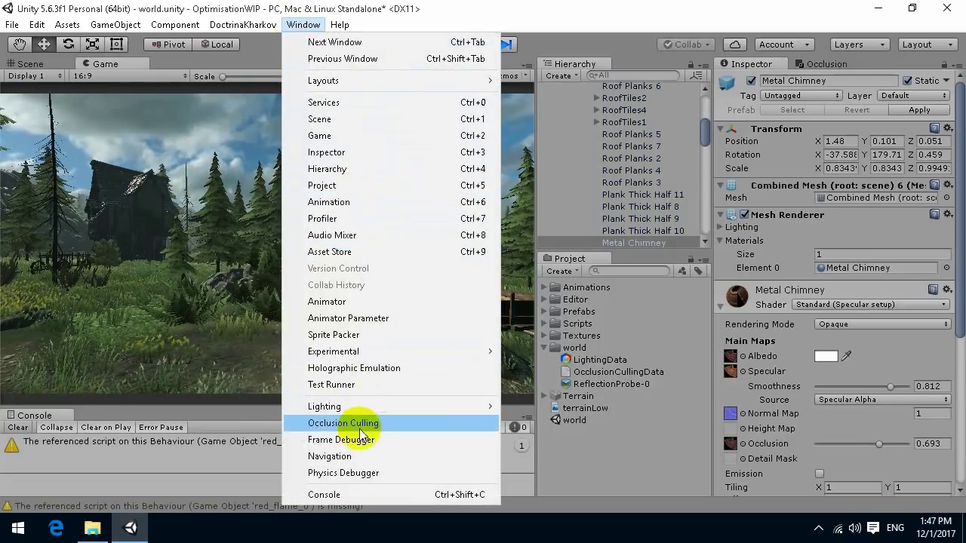
{"action": "left_click", "coordinate": [359, 443]}
{"action": "mouse_move", "coordinate": [315, 89]}
{"action": "left_mouse_down"}
{"action": "mouse_move", "coordinate": [694, 80]}
{"action": "mouse_move", "coordinate": [644, 85]}
{"action": "mouse_move", "coordinate": [657, 75]}
{"action": "mouse_move", "coordinate": [398, 58]}
{"action": "mouse_move", "coordinate": [285, 67]}
{"action": "mouse_move", "coordinate": [293, 69]}
{"action": "left_mouse_up"}
{"action": "left_click", "coordinate": [643, 87]}
Step: Walk through the first Draw Mesh events of the opaque geometry pass, starting with the terrain draws
{"action": "left_click", "coordinate": [287, 195]}
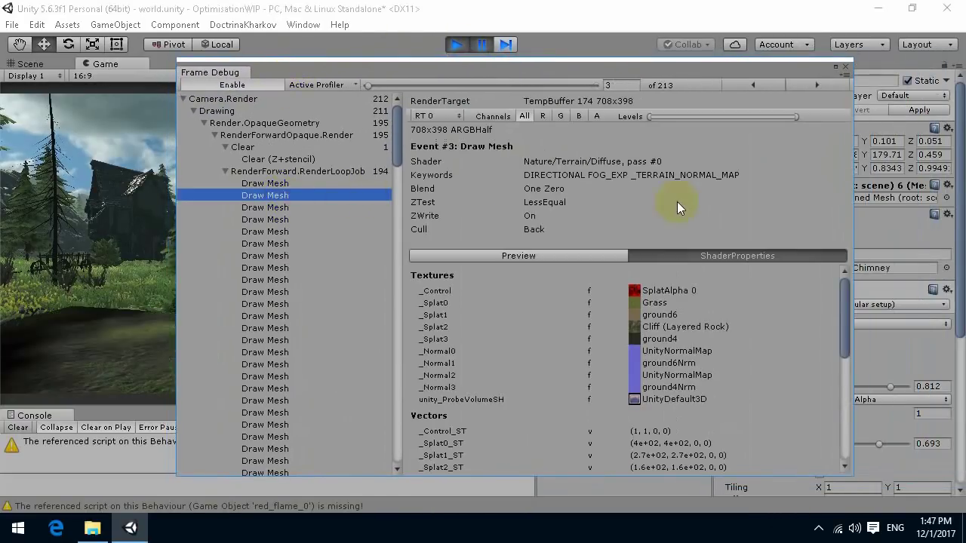
{"action": "key", "text": "Down"}
{"action": "key", "text": "Down"}
{"action": "key", "text": "Down"}
{"action": "key", "text": "Down"}
{"action": "key", "text": "Down"}
{"action": "key", "text": "Down"}
{"action": "key", "text": "Down"}
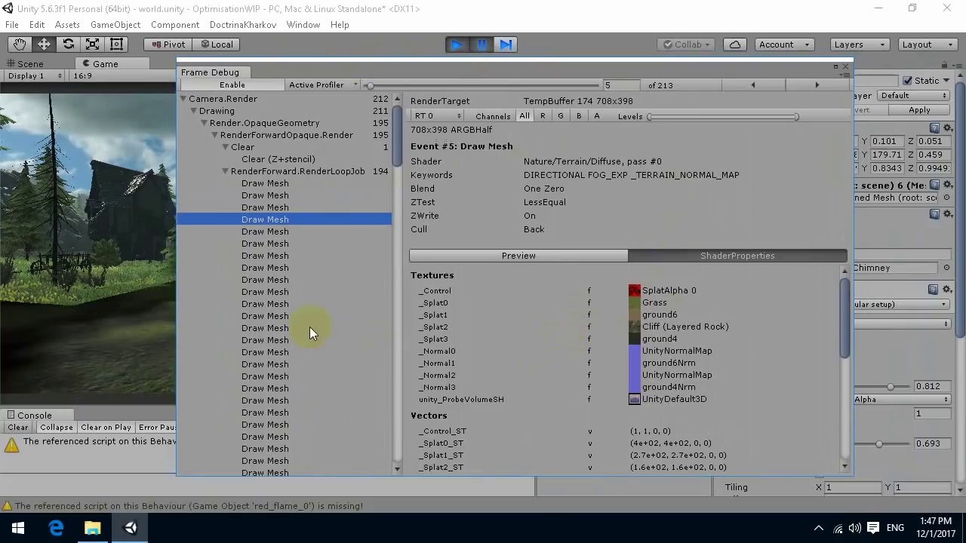
{"action": "scroll", "coordinate": [309, 327], "scroll_direction": "down", "scroll_amount": 5}
{"action": "left_click", "coordinate": [277, 291]}
{"action": "key", "text": "Down"}
{"action": "key", "text": "Down"}
{"action": "key", "text": "Down"}
{"action": "key", "text": "Down"}
{"action": "key", "text": "Down"}
{"action": "scroll", "coordinate": [302, 290], "scroll_direction": "down", "scroll_amount": 5}
Step: Inspect the LOD0 and Latern2 draw calls for their batching reasons, and read through Latern2's shader properties
{"action": "left_click", "coordinate": [284, 298]}
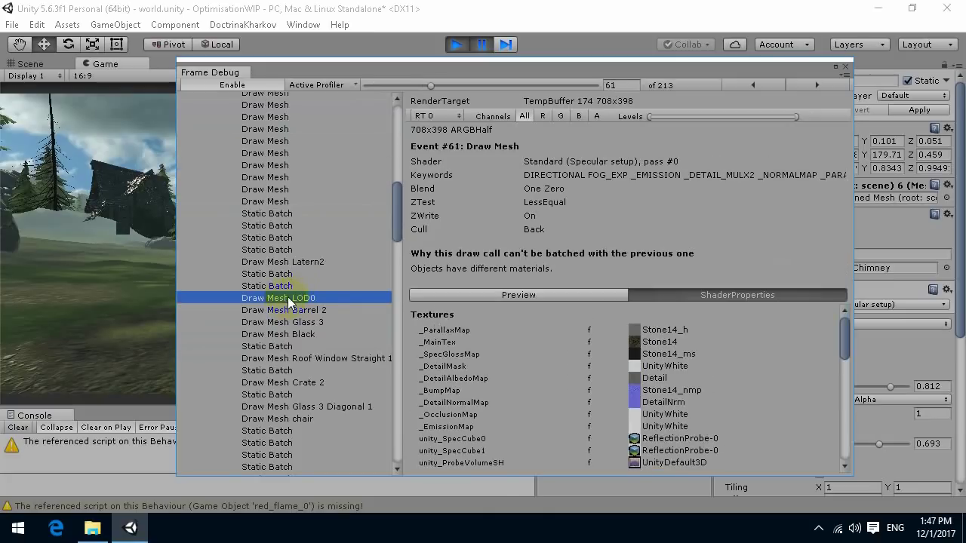
{"action": "key", "text": "Up"}
{"action": "key", "text": "Up"}
{"action": "key", "text": "Up"}
{"action": "scroll", "coordinate": [646, 317], "scroll_direction": "down", "scroll_amount": 2}
{"action": "scroll", "coordinate": [647, 317], "scroll_direction": "up", "scroll_amount": 2}
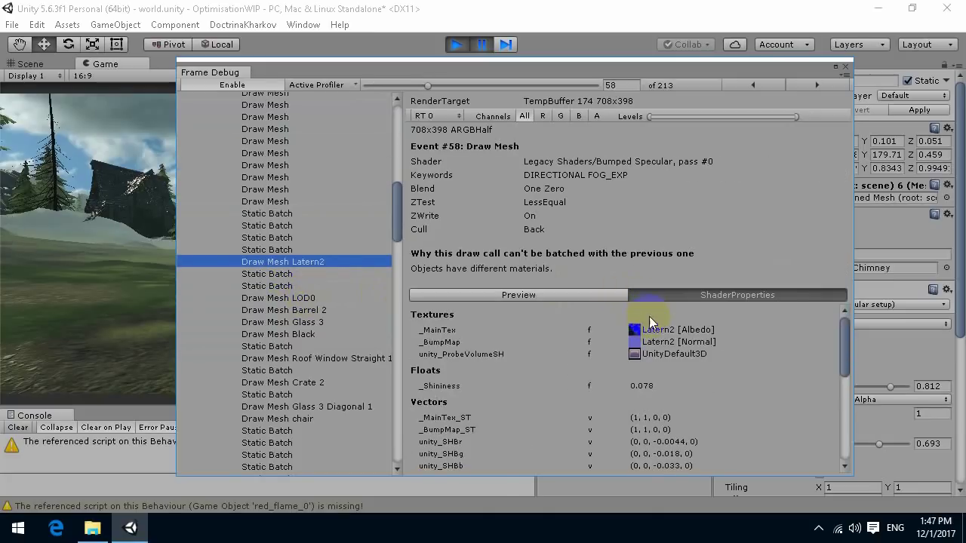
{"action": "scroll", "coordinate": [679, 339], "scroll_direction": "down", "scroll_amount": 4}
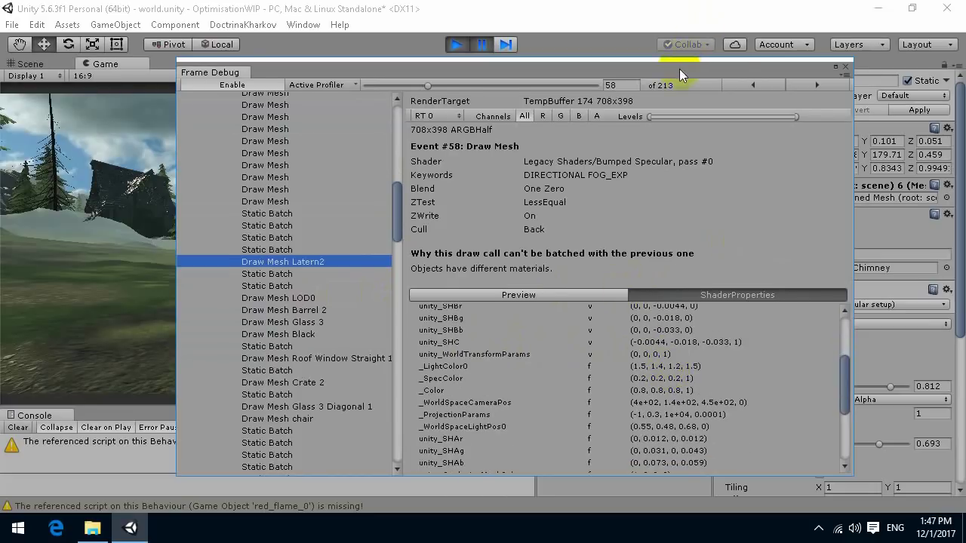
{"action": "left_click_drag", "start_coordinate": [679, 68], "coordinate": [662, 42]}
{"action": "left_click_drag", "start_coordinate": [829, 446], "coordinate": [838, 489]}
{"action": "scroll", "coordinate": [596, 433], "scroll_direction": "down", "scroll_amount": 2}
{"action": "scroll", "coordinate": [595, 430], "scroll_direction": "up", "scroll_amount": 3}
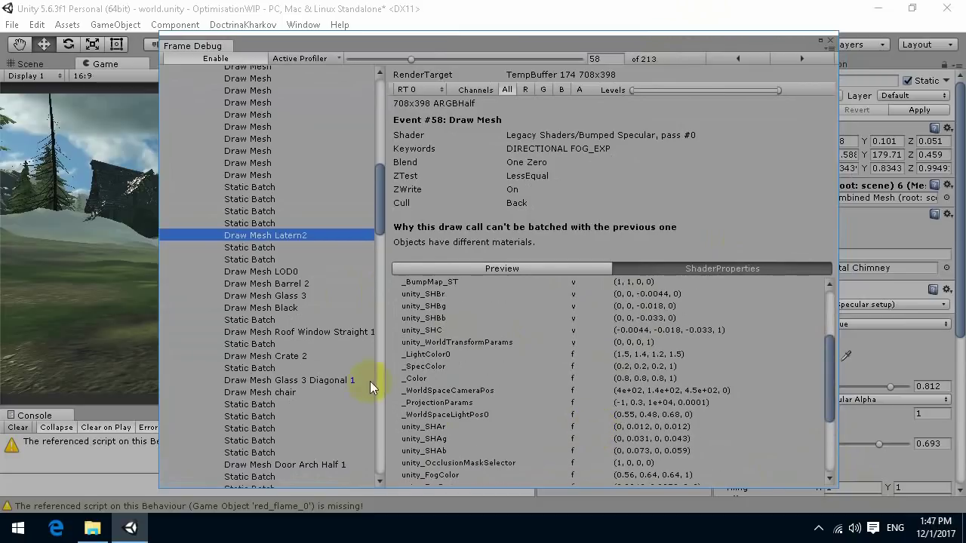
Step: Examine the two static batches following Latern2, checking the second one's shader, batching reason and shader properties
{"action": "left_click", "coordinate": [262, 251]}
{"action": "key", "text": "Down"}
{"action": "key", "text": "Down"}
{"action": "key", "text": "Up"}
{"action": "scroll", "coordinate": [594, 333], "scroll_direction": "down", "scroll_amount": 5}
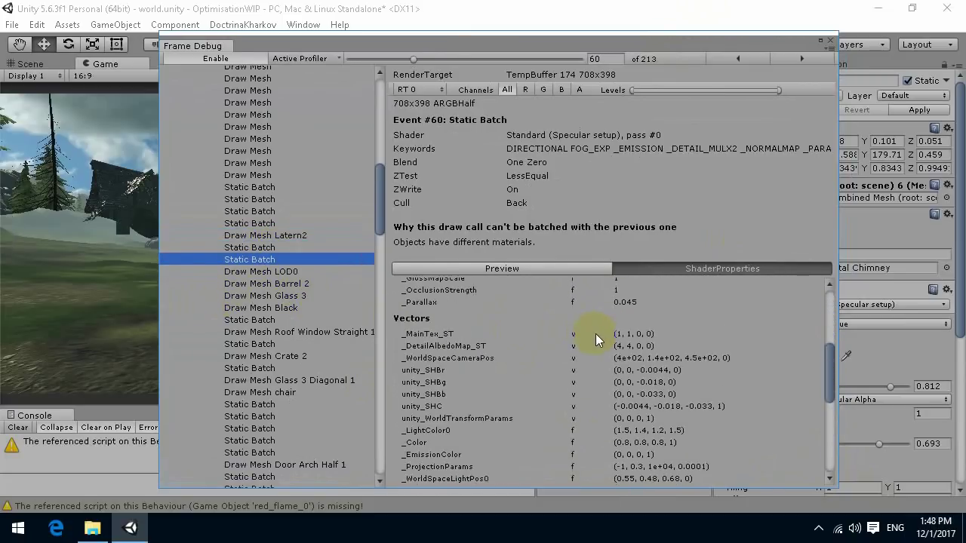
{"action": "scroll", "coordinate": [617, 348], "scroll_direction": "down", "scroll_amount": 3}
{"action": "scroll", "coordinate": [617, 346], "scroll_direction": "up", "scroll_amount": 5}
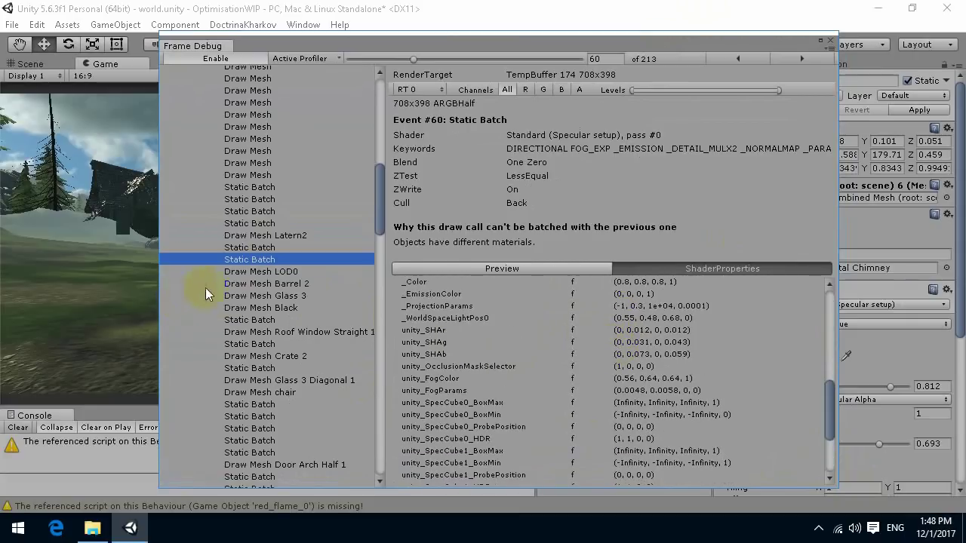
Step: Inspect the draw calls from Barrel 2 onward and review the shader properties of the static batch after Black
{"action": "left_click", "coordinate": [260, 285]}
{"action": "key", "text": "Down"}
{"action": "key", "text": "Down"}
{"action": "key", "text": "Down"}
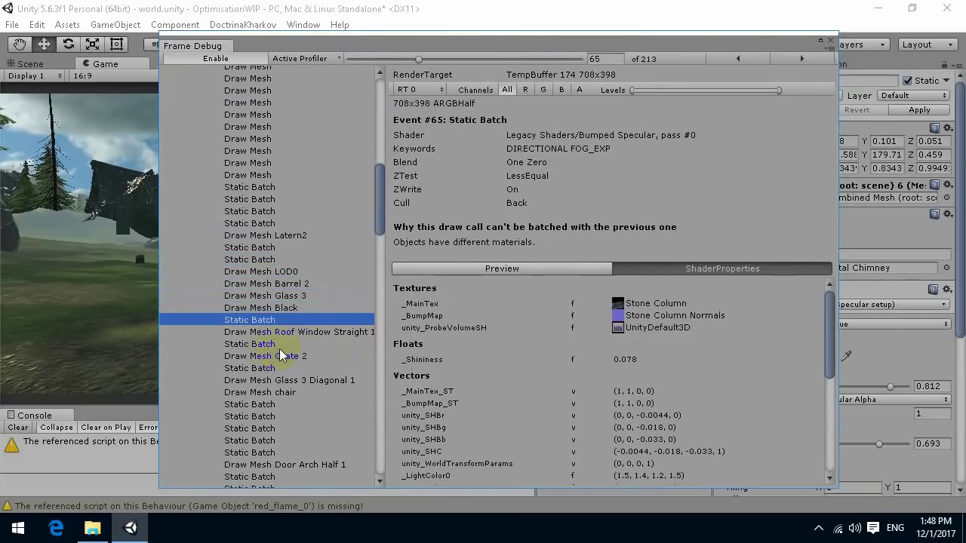
{"action": "key", "text": "Down"}
{"action": "key", "text": "Up"}
{"action": "scroll", "coordinate": [576, 362], "scroll_direction": "down", "scroll_amount": 3}
{"action": "scroll", "coordinate": [578, 362], "scroll_direction": "up", "scroll_amount": 4}
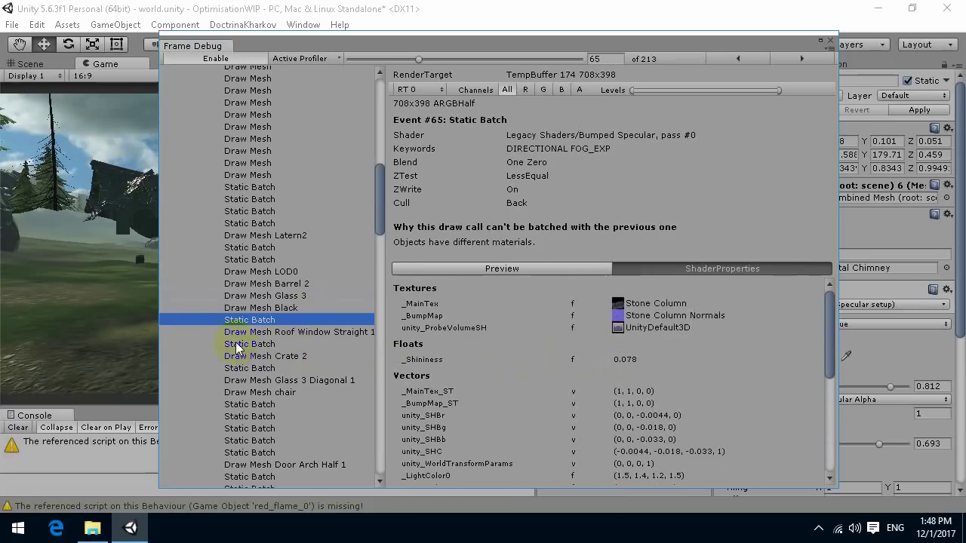
Step: Walk through the draw calls from Roof Window Straight 1 past chair, checking the following static batches' textures and vectors
{"action": "key", "text": "Down"}
{"action": "key", "text": "Down"}
{"action": "key", "text": "Down"}
{"action": "key", "text": "Down"}
{"action": "key", "text": "Down"}
{"action": "key", "text": "Down"}
{"action": "key", "text": "Down"}
{"action": "key", "text": "Down"}
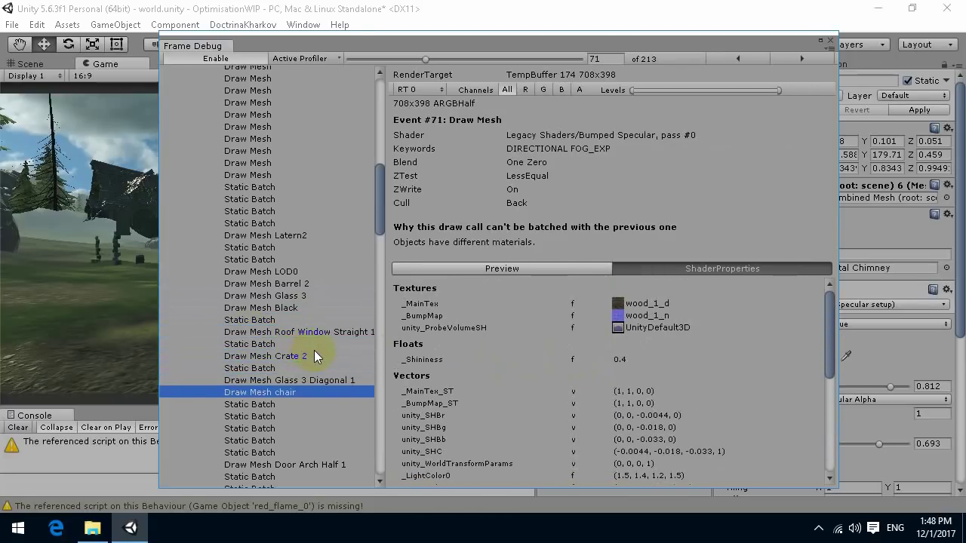
{"action": "scroll", "coordinate": [673, 380], "scroll_direction": "down", "scroll_amount": 3}
{"action": "scroll", "coordinate": [672, 380], "scroll_direction": "down", "scroll_amount": 10}
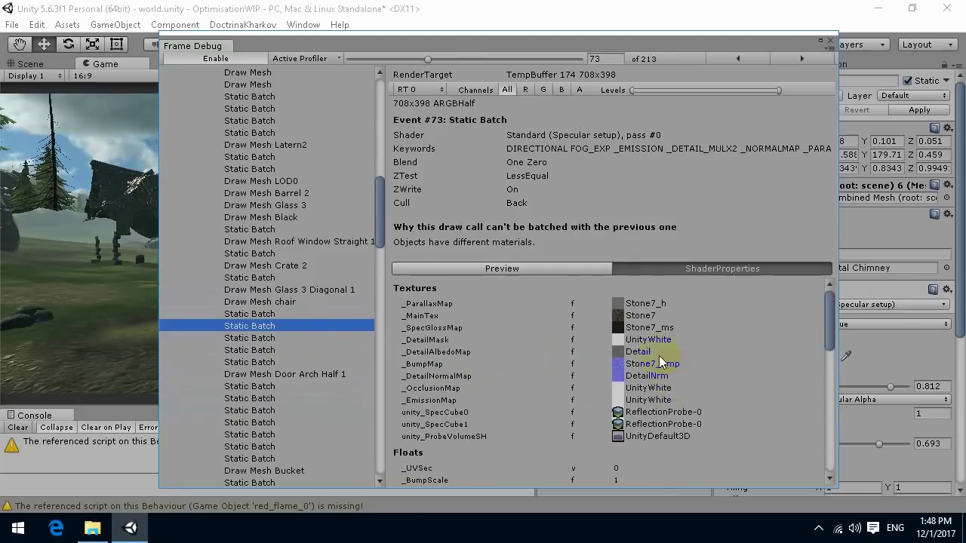
{"action": "key", "text": "Down"}
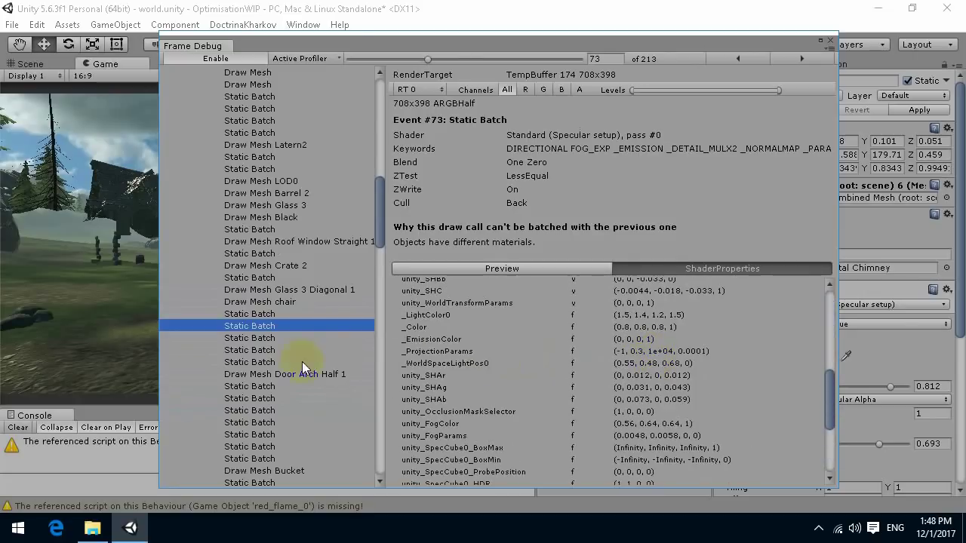
{"action": "key", "text": "Down"}
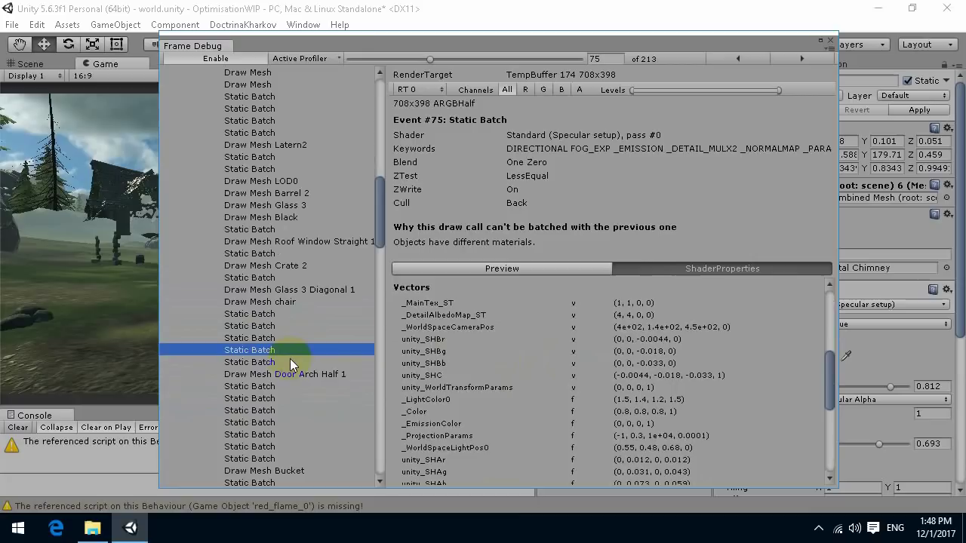
Step: Compare the static batches around the Door Arch Half 1 draw call by their shader, vectors and batching reason
{"action": "key", "text": "Down"}
{"action": "key", "text": "Down"}
{"action": "key", "text": "Down"}
{"action": "key", "text": "Down"}
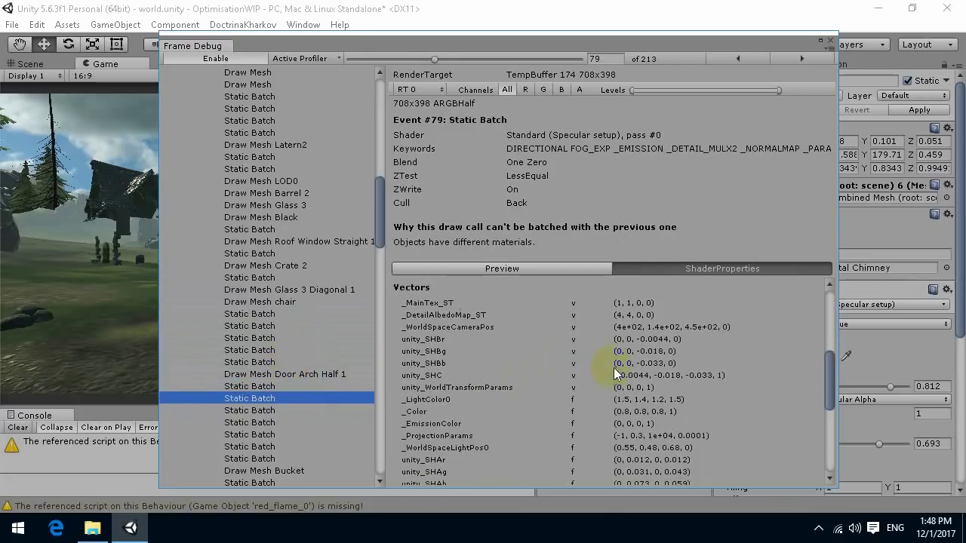
{"action": "scroll", "coordinate": [612, 360], "scroll_direction": "down", "scroll_amount": 6}
{"action": "scroll", "coordinate": [607, 357], "scroll_direction": "up", "scroll_amount": 3}
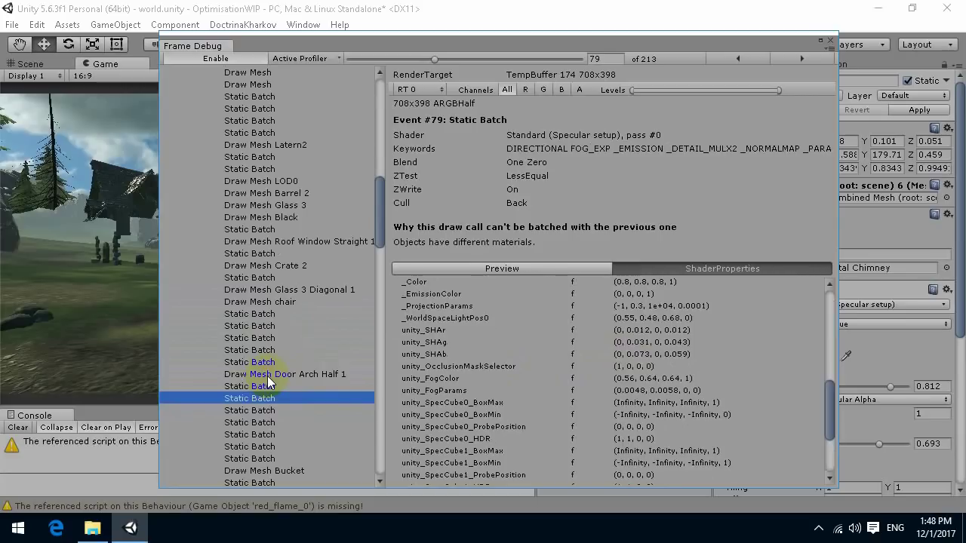
{"action": "scroll", "coordinate": [279, 382], "scroll_direction": "down", "scroll_amount": 3}
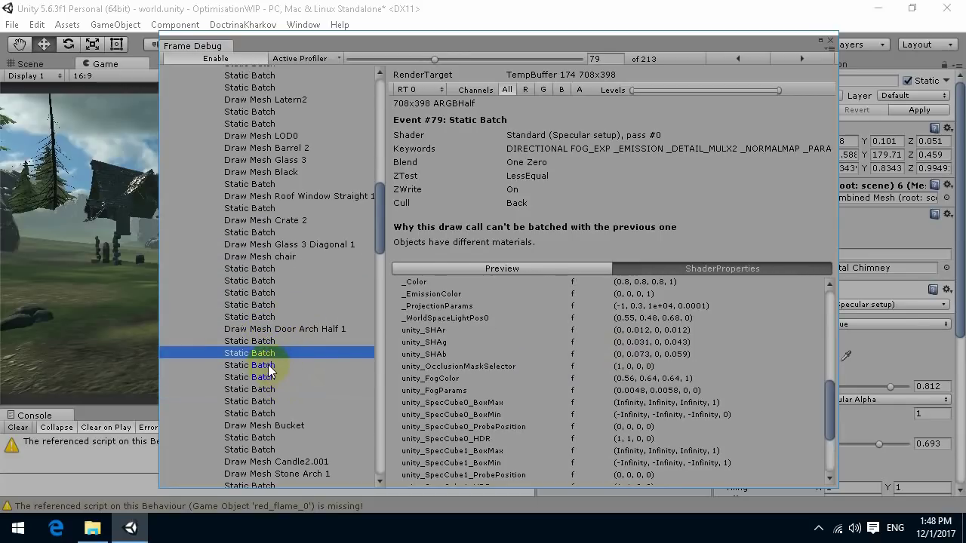
Step: Follow the draw calls from the batches after Door Arch Half 1 down to the static batch below LOD1
{"action": "key", "text": "Down"}
{"action": "key", "text": "Down"}
{"action": "key", "text": "Down"}
{"action": "key", "text": "Down"}
{"action": "key", "text": "Down"}
{"action": "key", "text": "Down"}
{"action": "key", "text": "Down"}
{"action": "key", "text": "Down"}
{"action": "key", "text": "Down"}
{"action": "key", "text": "Down"}
{"action": "key", "text": "Down"}
{"action": "key", "text": "Down"}
{"action": "key", "text": "Down"}
{"action": "key", "text": "Down"}
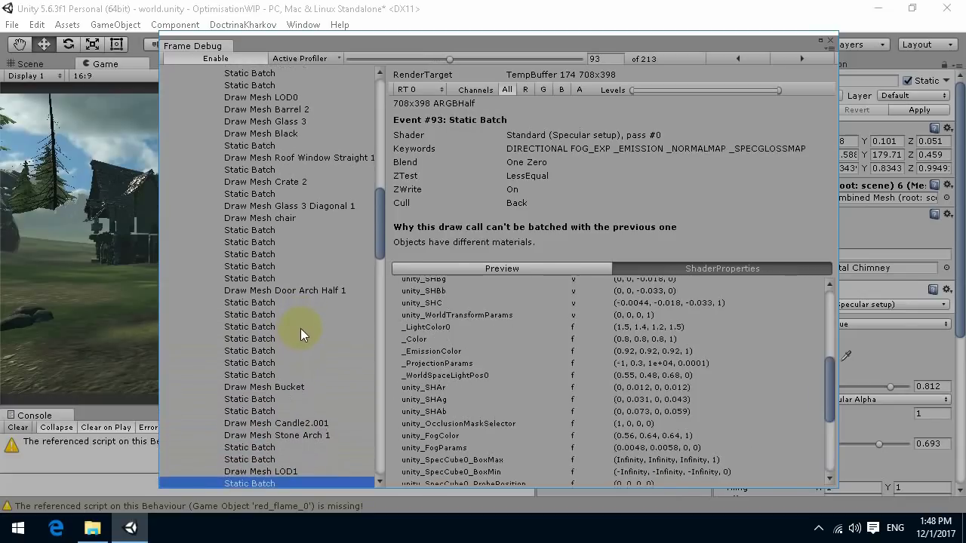
Step: Go back to the static batch after Bucket and retrace the draw calls to the batch below LOD1
{"action": "key", "text": "Up"}
{"action": "key", "text": "Up"}
{"action": "key", "text": "Up"}
{"action": "key", "text": "Up"}
{"action": "key", "text": "Up"}
{"action": "key", "text": "Up"}
{"action": "key", "text": "Up"}
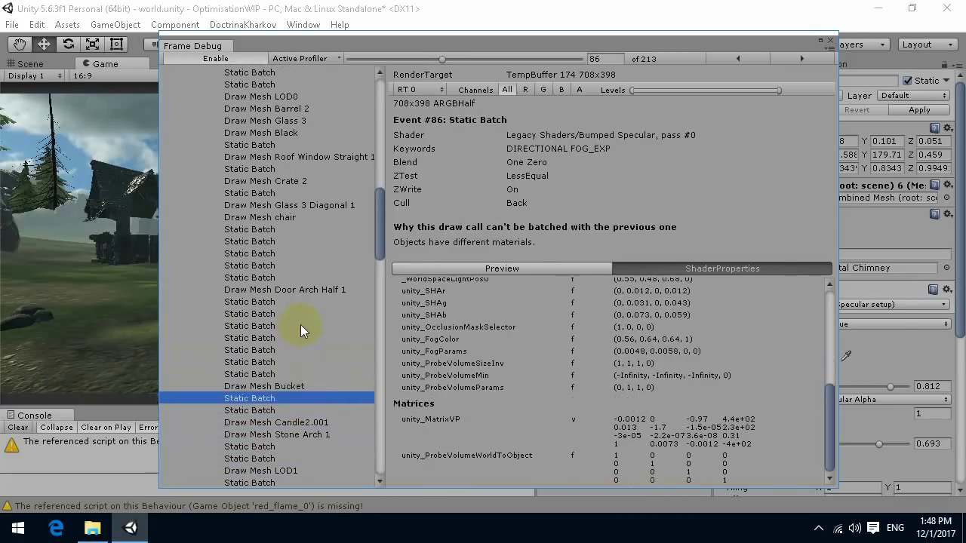
{"action": "key", "text": "Down"}
{"action": "key", "text": "Down"}
{"action": "key", "text": "Down"}
{"action": "key", "text": "Down"}
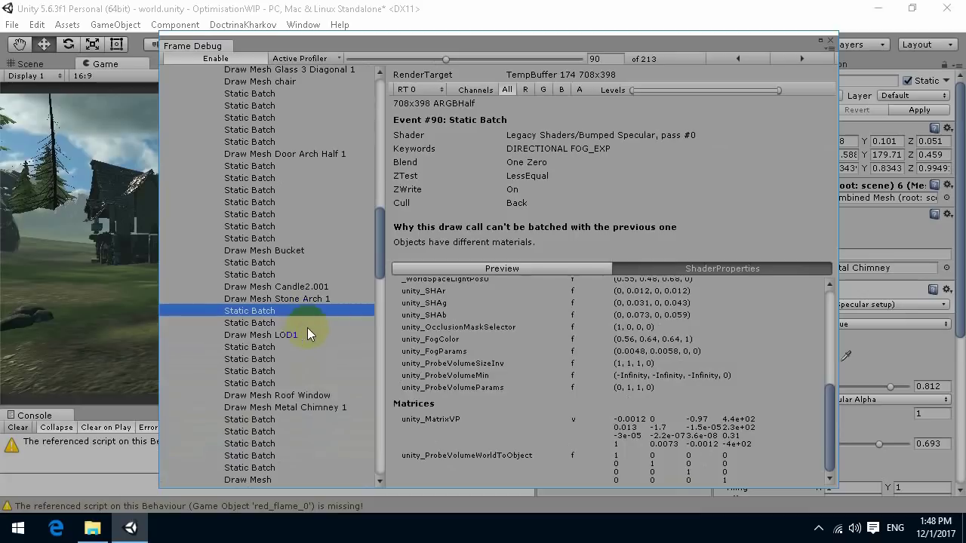
{"action": "key", "text": "Down"}
{"action": "key", "text": "Down"}
{"action": "key", "text": "Down"}
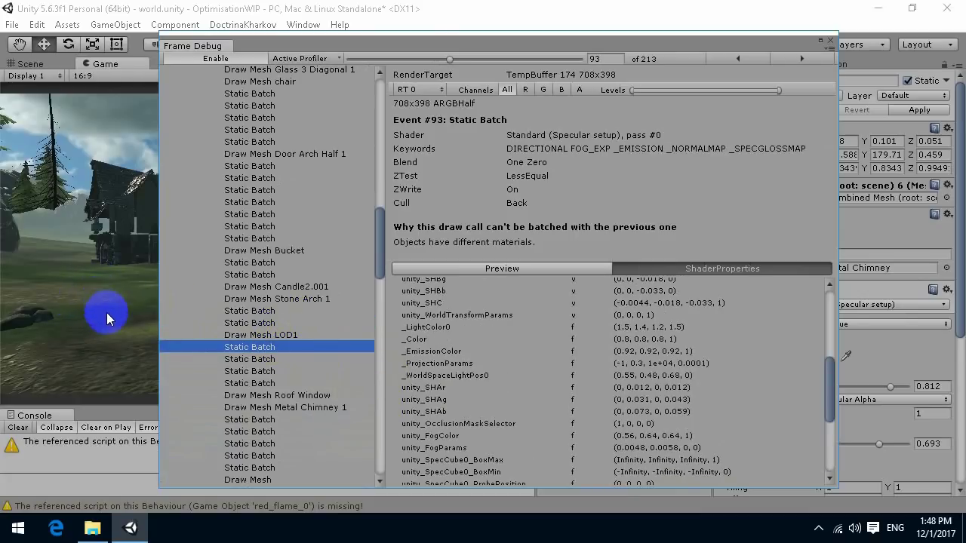
Step: Inspect the draw calls around Roof Window and Metal Chimney 1, checking why the static batches below them are separate
{"action": "left_click", "coordinate": [270, 358]}
{"action": "left_click", "coordinate": [258, 373]}
{"action": "left_click", "coordinate": [266, 391]}
{"action": "left_click", "coordinate": [260, 418]}
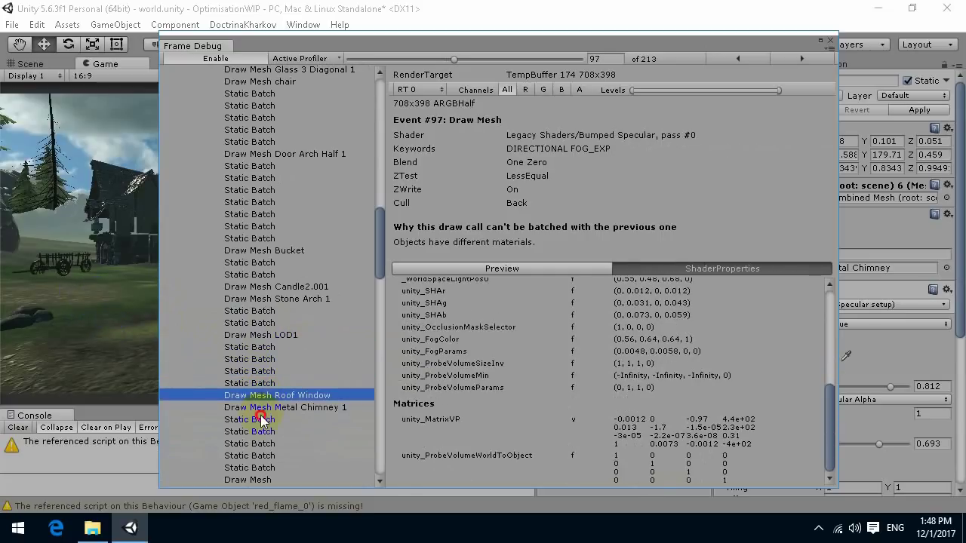
{"action": "left_click", "coordinate": [265, 431]}
{"action": "left_click", "coordinate": [268, 456]}
{"action": "scroll", "coordinate": [519, 368], "scroll_direction": "down", "scroll_amount": 5}
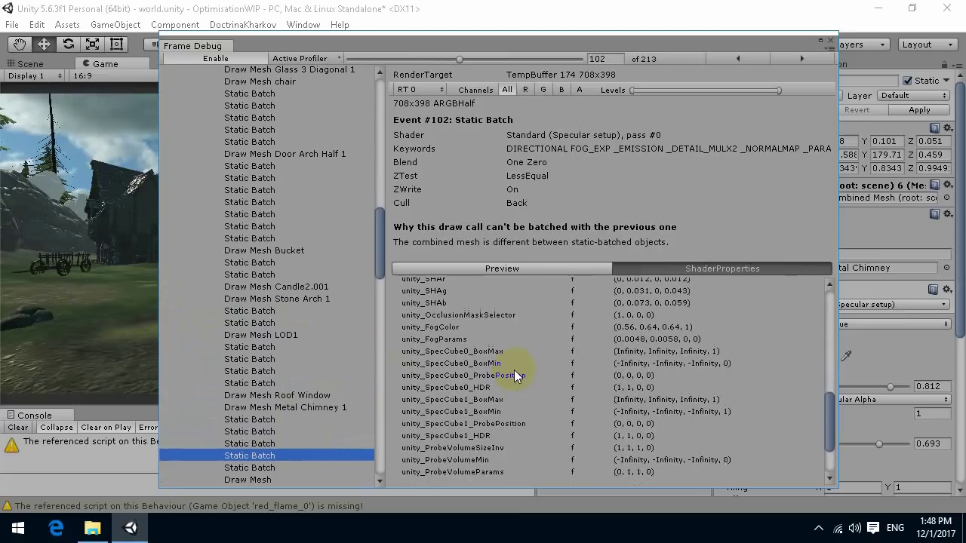
{"action": "scroll", "coordinate": [636, 381], "scroll_direction": "up", "scroll_amount": 3}
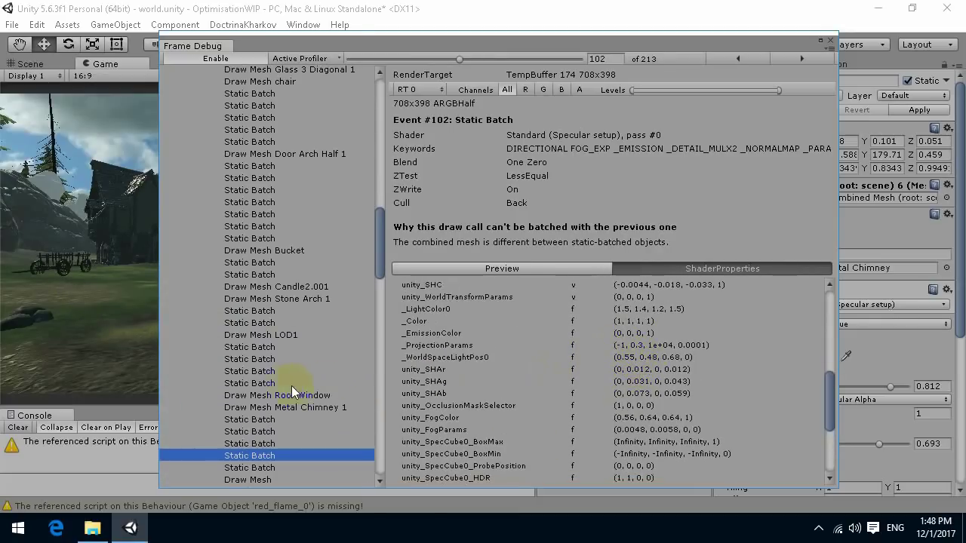
Step: Walk through the tree Draw Mesh events after the static batches, checking their leaf and bark shaders and batching reasons
{"action": "scroll", "coordinate": [292, 385], "scroll_direction": "down", "scroll_amount": 3}
{"action": "key", "text": "Down"}
{"action": "key", "text": "Down"}
{"action": "key", "text": "Down"}
{"action": "key", "text": "Down"}
{"action": "key", "text": "Down"}
{"action": "key", "text": "Down"}
{"action": "key", "text": "Down"}
{"action": "key", "text": "Down"}
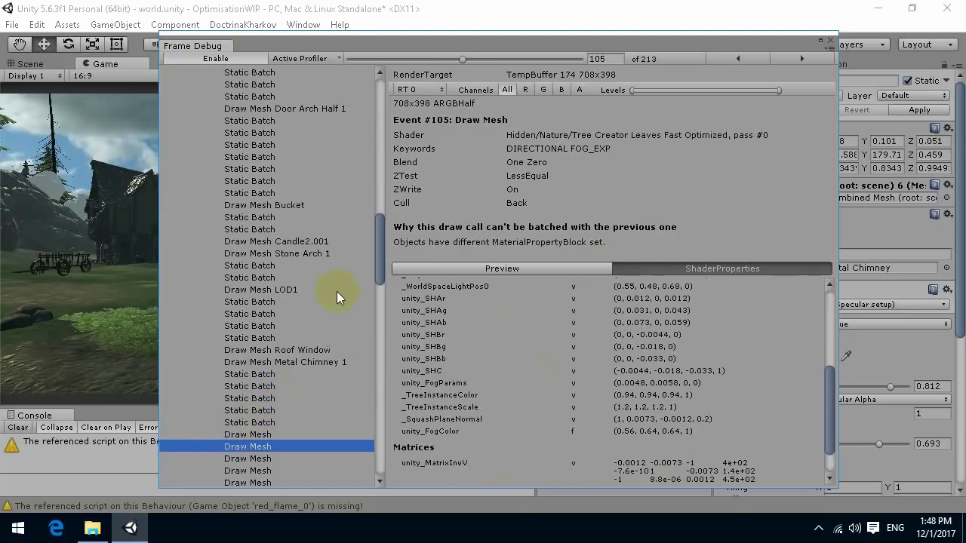
{"action": "scroll", "coordinate": [234, 397], "scroll_direction": "down", "scroll_amount": 10}
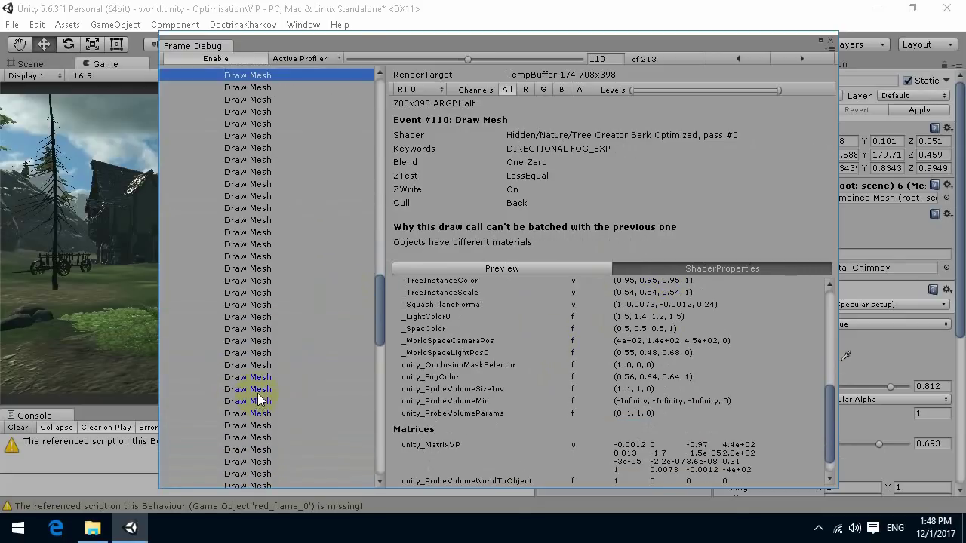
Step: Close the Frame Debugger and resume the paused game
{"action": "left_click", "coordinate": [831, 41]}
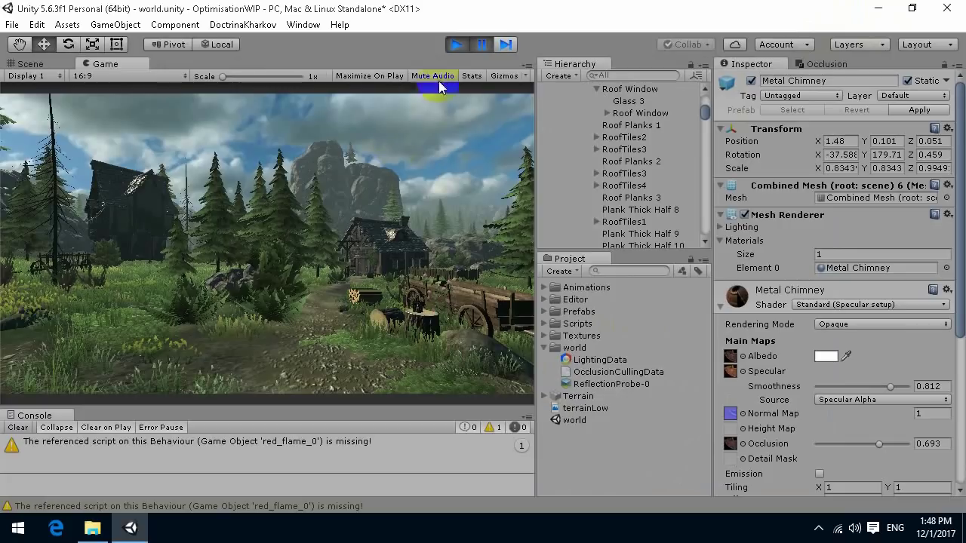
{"action": "left_click", "coordinate": [481, 45]}
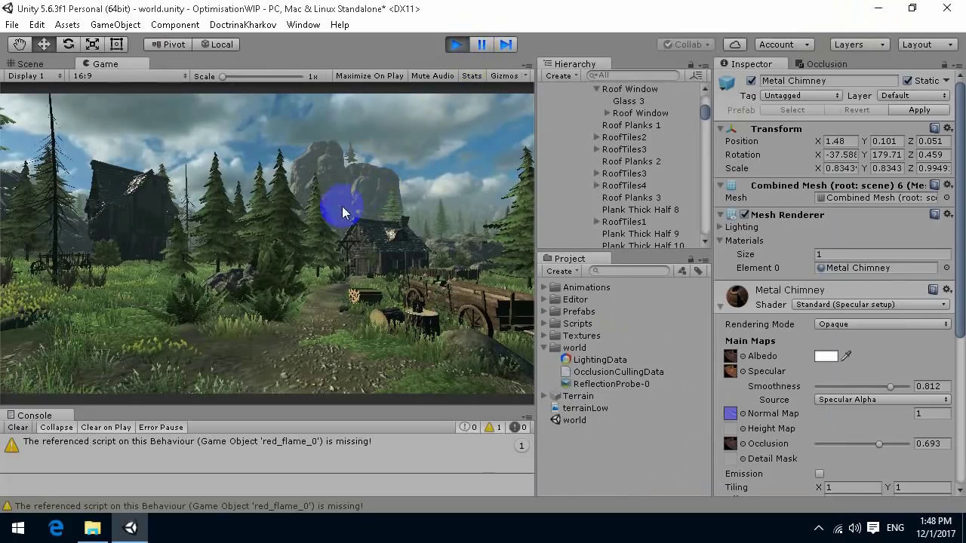
Step: Stop the game and set the Smoothness of the tall rock's Rock13_A material to 0.748
{"action": "left_click", "coordinate": [456, 44]}
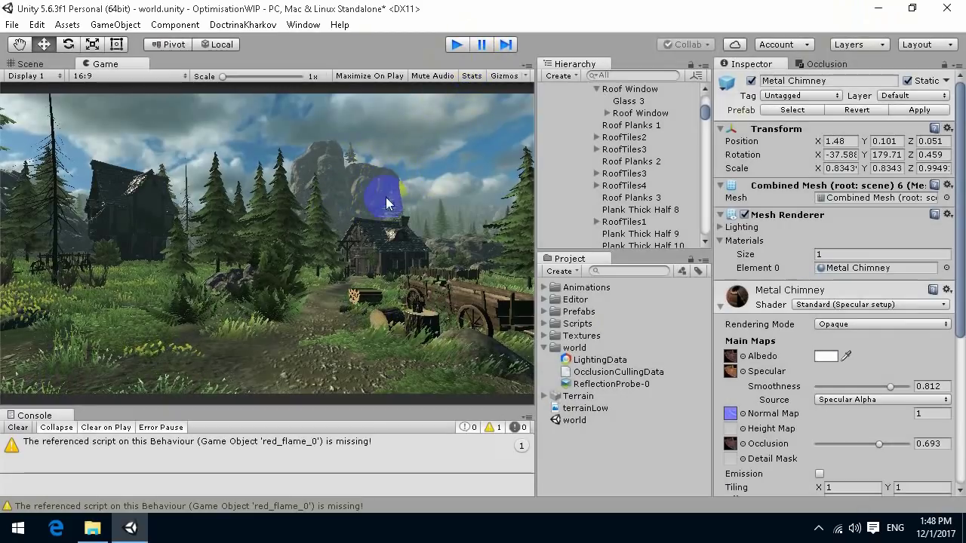
{"action": "left_click", "coordinate": [32, 64]}
{"action": "right_click_drag", "start_coordinate": [388, 280], "coordinate": [336, 231]}
{"action": "left_click", "coordinate": [322, 211]}
{"action": "left_click", "coordinate": [321, 211]}
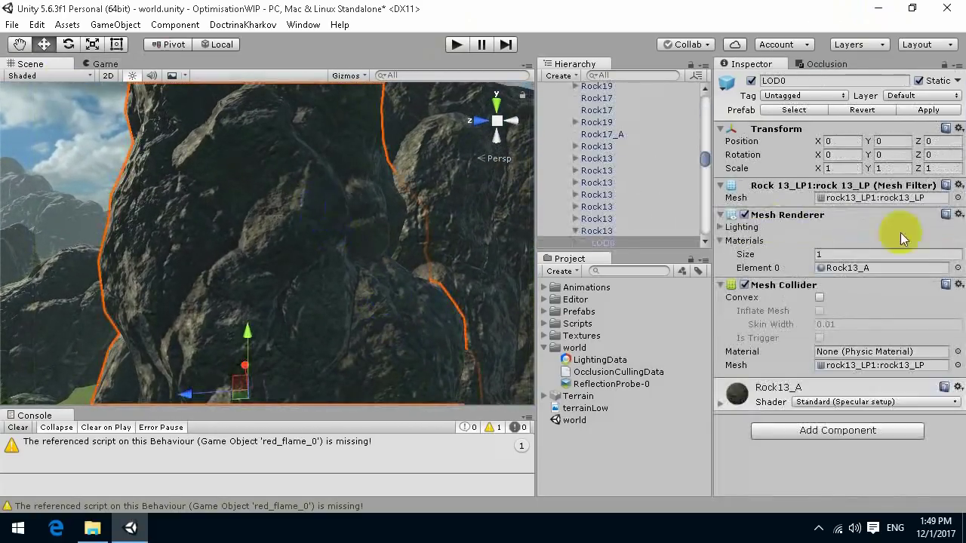
{"action": "left_click", "coordinate": [721, 405]}
{"action": "scroll", "coordinate": [943, 294], "scroll_direction": "down", "scroll_amount": 5}
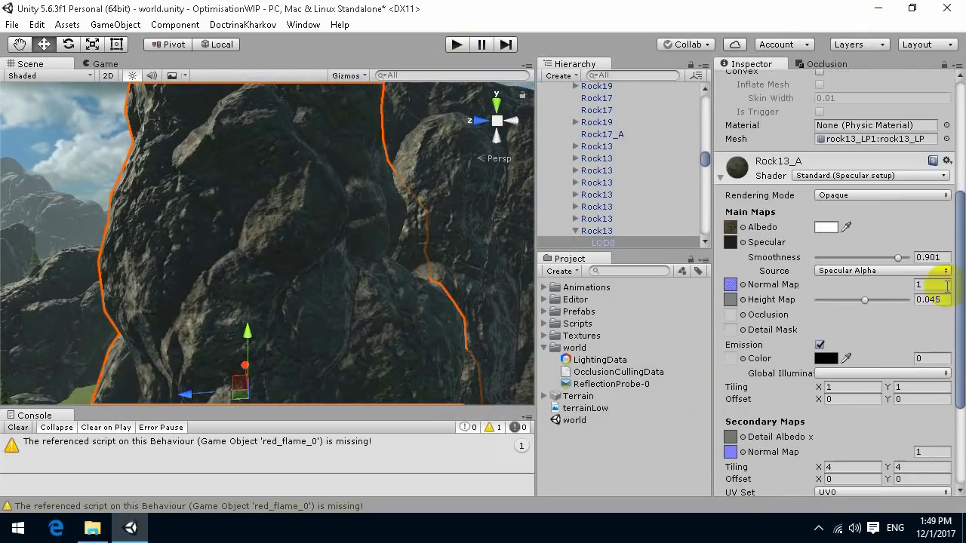
{"action": "mouse_move", "coordinate": [857, 260]}
{"action": "left_mouse_down"}
{"action": "mouse_move", "coordinate": [833, 261]}
{"action": "mouse_move", "coordinate": [928, 270]}
{"action": "mouse_move", "coordinate": [820, 277]}
{"action": "mouse_move", "coordinate": [935, 272]}
{"action": "mouse_move", "coordinate": [820, 270]}
{"action": "mouse_move", "coordinate": [923, 257]}
{"action": "mouse_move", "coordinate": [799, 262]}
{"action": "mouse_move", "coordinate": [884, 255]}
{"action": "mouse_move", "coordinate": [808, 252]}
{"action": "mouse_move", "coordinate": [908, 257]}
{"action": "mouse_move", "coordinate": [798, 262]}
{"action": "mouse_move", "coordinate": [885, 262]}
{"action": "left_mouse_up"}
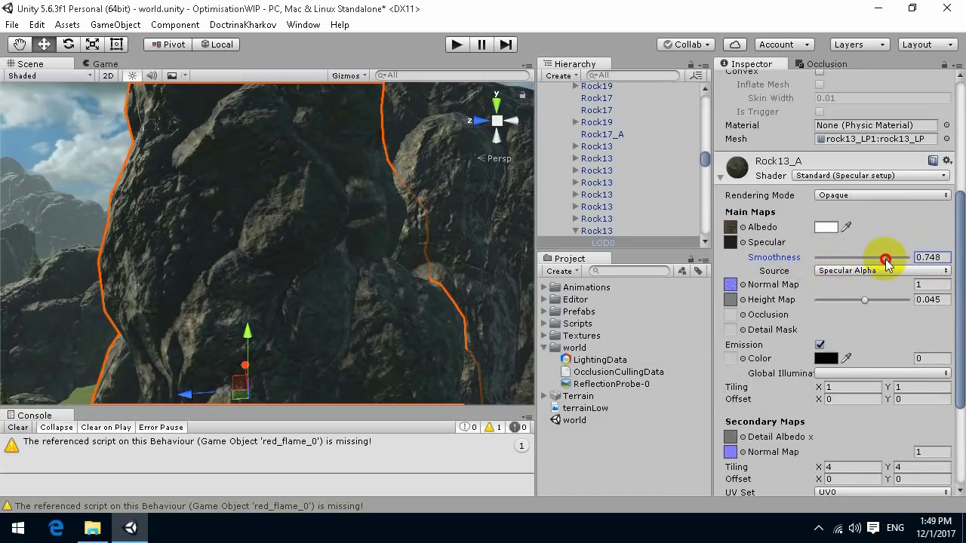
{"action": "scroll", "coordinate": [384, 244], "scroll_direction": "down", "scroll_amount": 10}
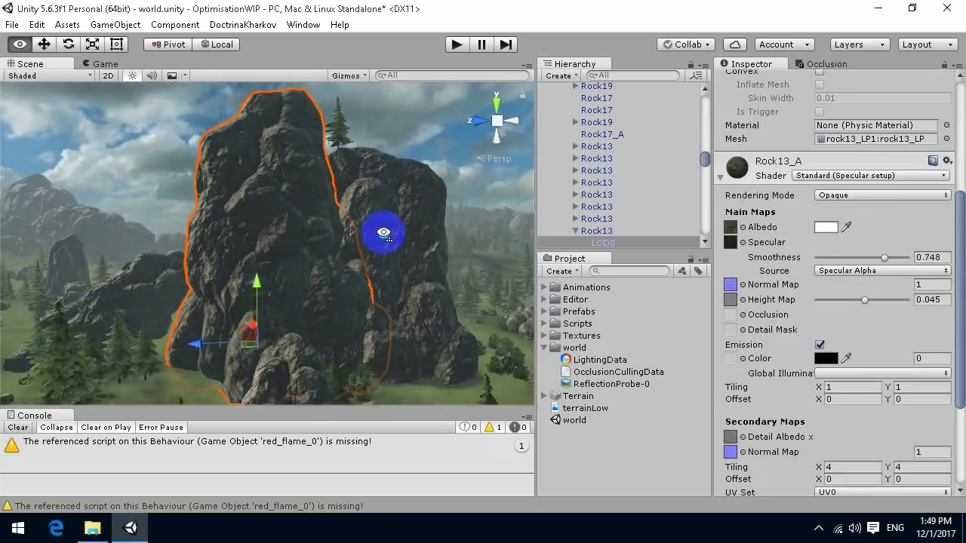
{"action": "left_click", "coordinate": [103, 65]}
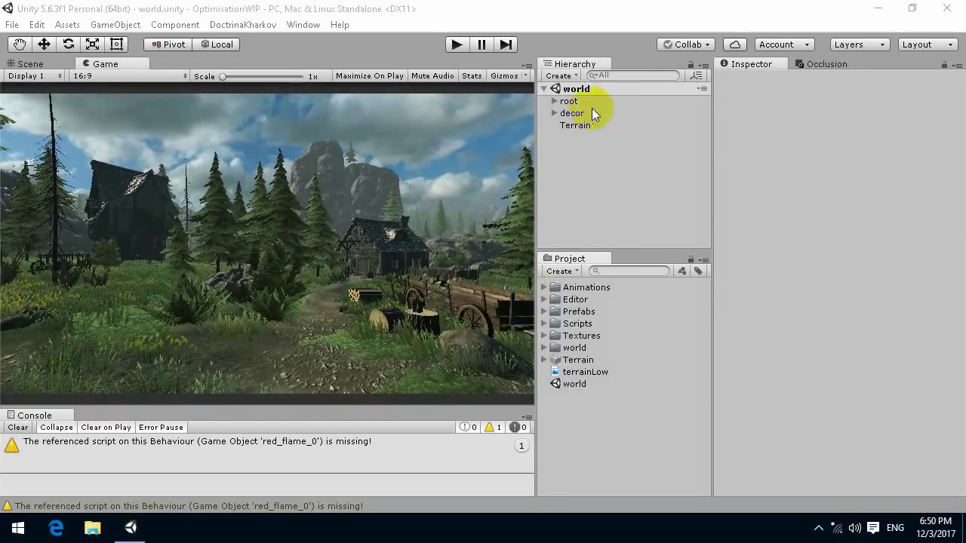
Step: Try Built In Standard as the Terrain's base material and restore Built In Legacy Diffuse
{"action": "left_click", "coordinate": [572, 127]}
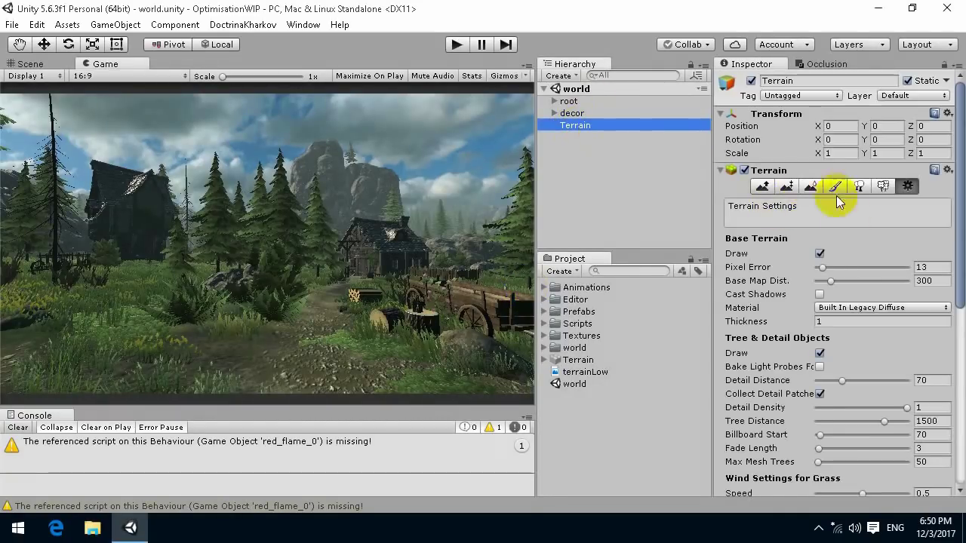
{"action": "scroll", "coordinate": [860, 274], "scroll_direction": "down", "scroll_amount": 5}
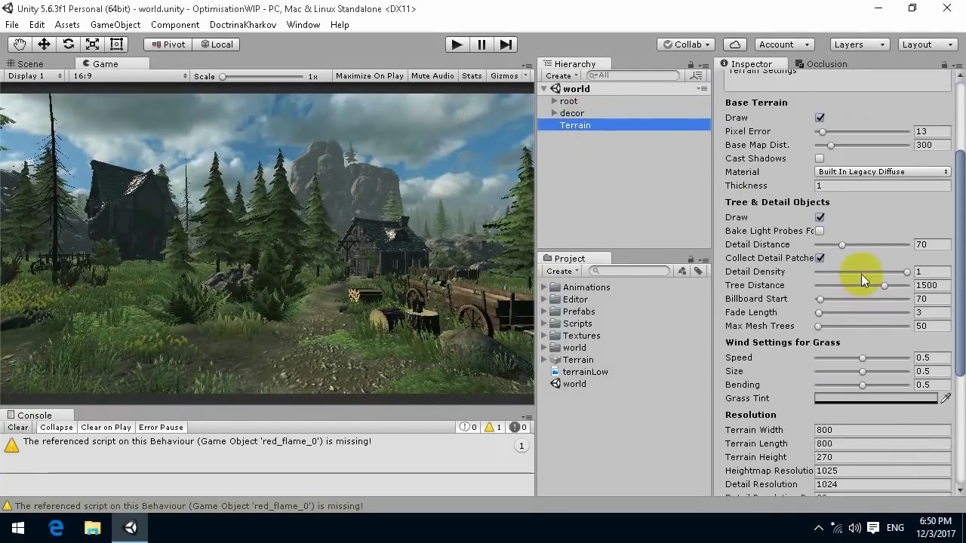
{"action": "left_click", "coordinate": [849, 172]}
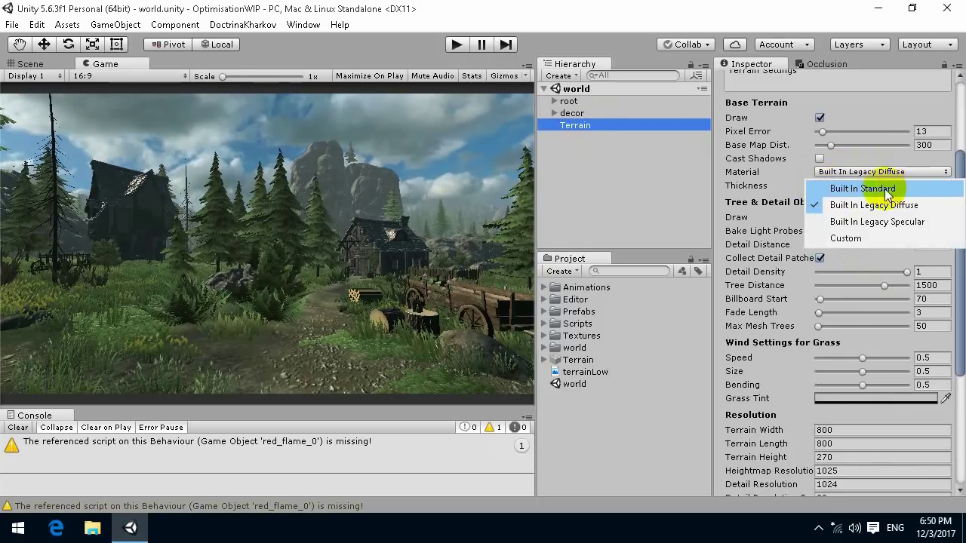
{"action": "left_click", "coordinate": [863, 190]}
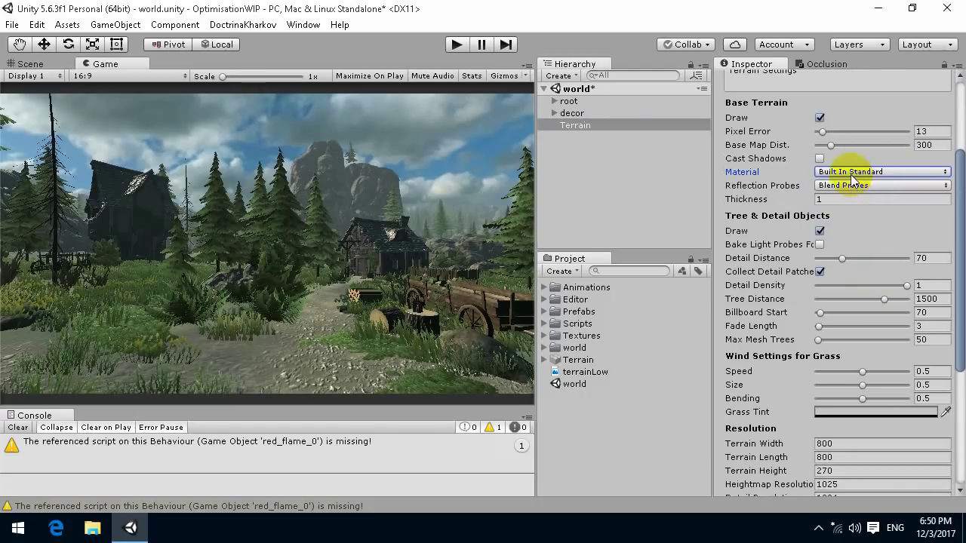
{"action": "left_click", "coordinate": [857, 173]}
{"action": "left_click", "coordinate": [873, 205]}
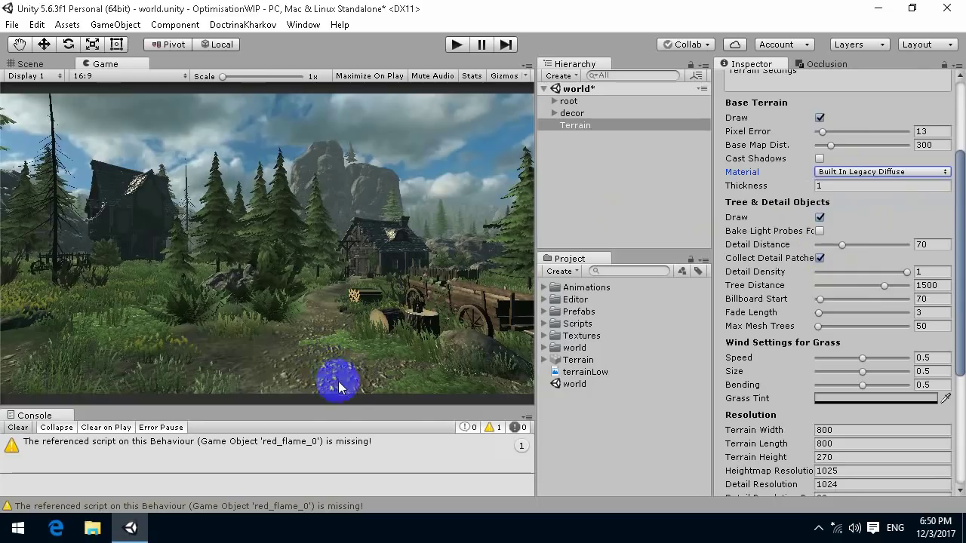
Step: Try Built In Legacy Specular on the Terrain, check the ground, and return the material to Built In Legacy Diffuse
{"action": "left_click", "coordinate": [848, 174]}
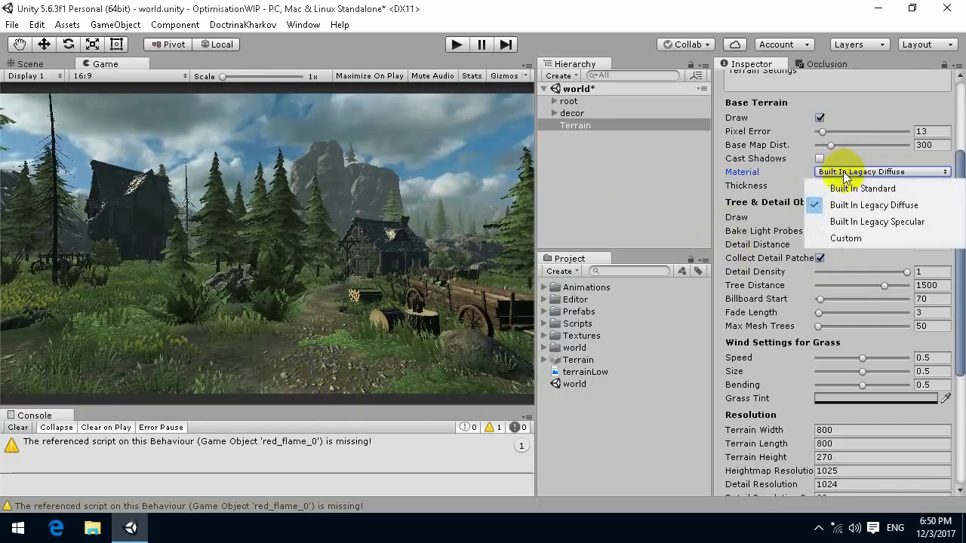
{"action": "left_click", "coordinate": [857, 224]}
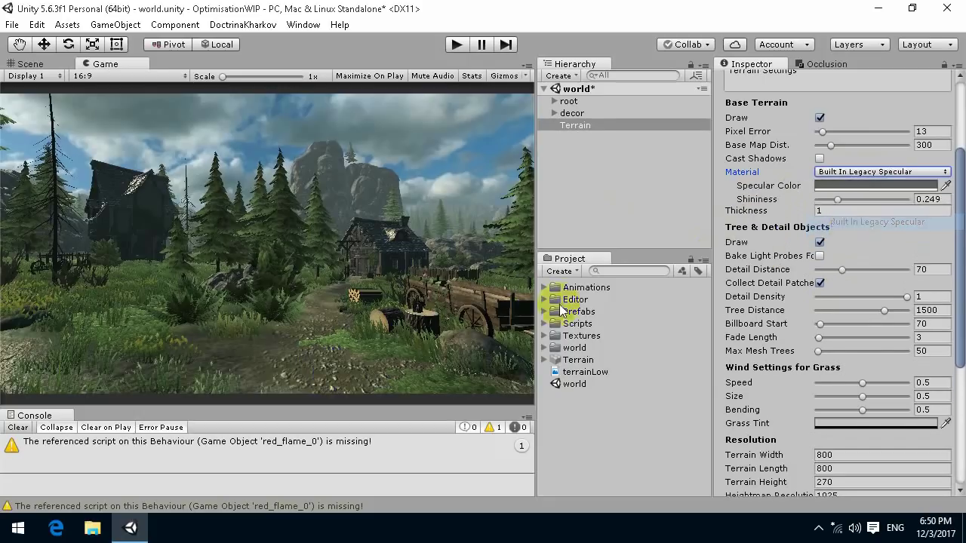
{"action": "left_click", "coordinate": [28, 64]}
{"action": "right_click_drag", "start_coordinate": [411, 283], "coordinate": [315, 158]}
{"action": "left_click", "coordinate": [102, 64]}
{"action": "left_click", "coordinate": [851, 179]}
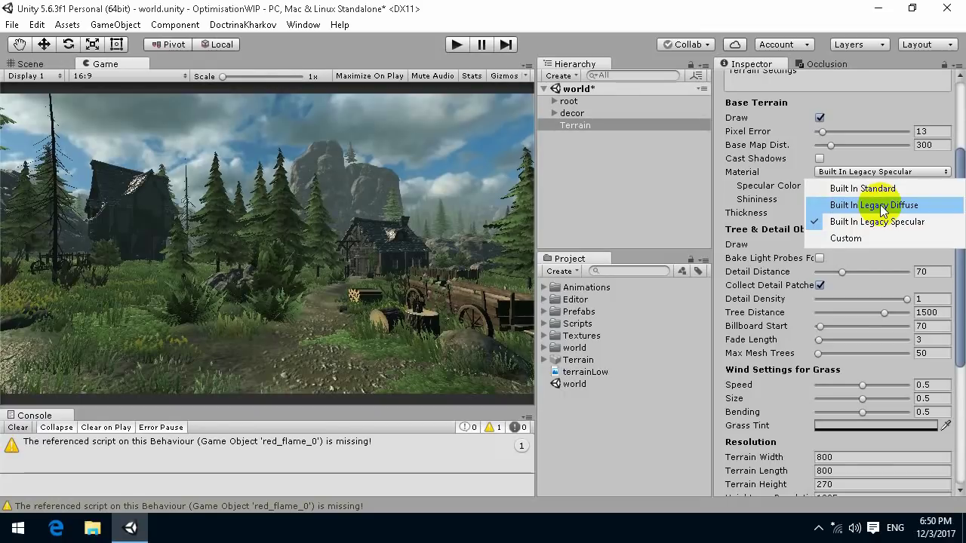
{"action": "left_click", "coordinate": [879, 206]}
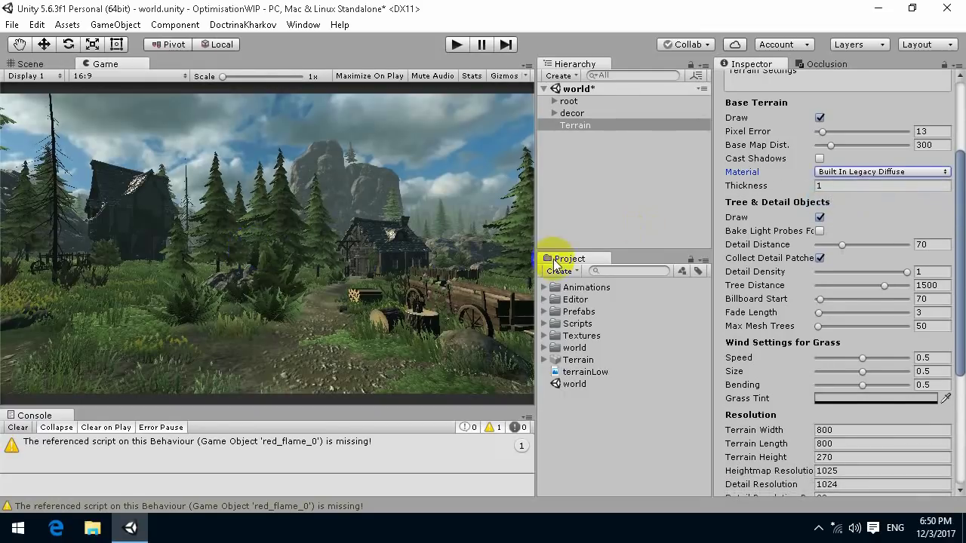
Step: Run the game with the rendering statistics shown and the Main Camera under root selected
{"action": "left_click", "coordinate": [554, 100]}
{"action": "left_click", "coordinate": [596, 113]}
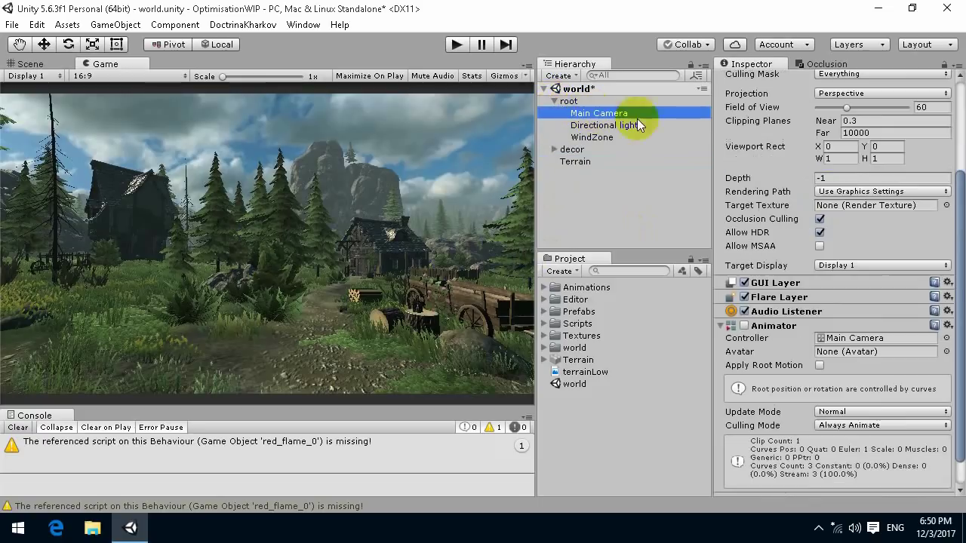
{"action": "scroll", "coordinate": [913, 239], "scroll_direction": "up", "scroll_amount": 3}
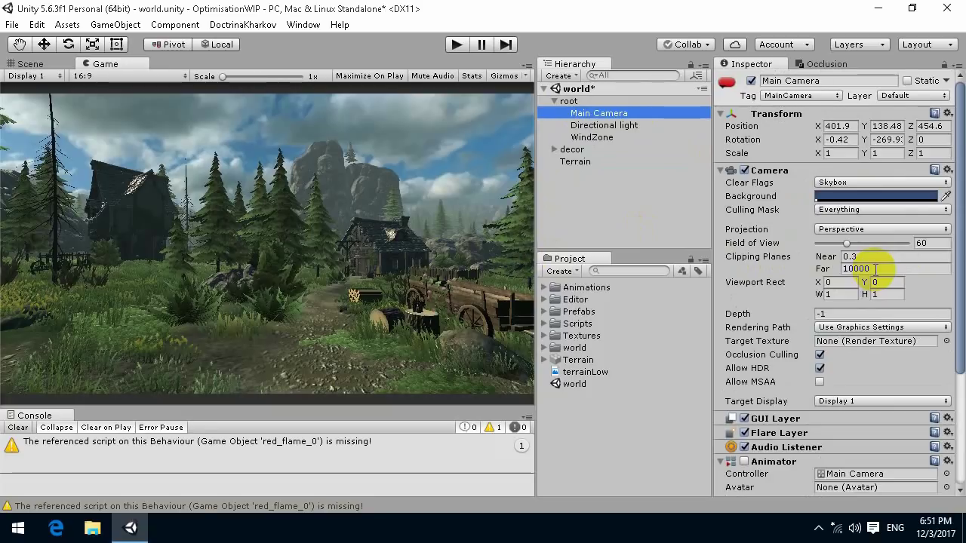
{"action": "left_click", "coordinate": [472, 75]}
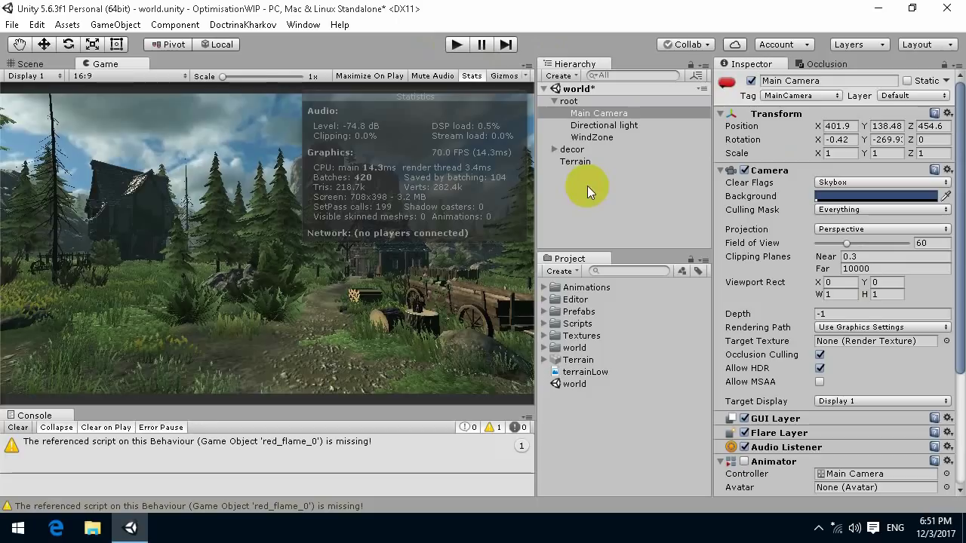
{"action": "left_click", "coordinate": [453, 45]}
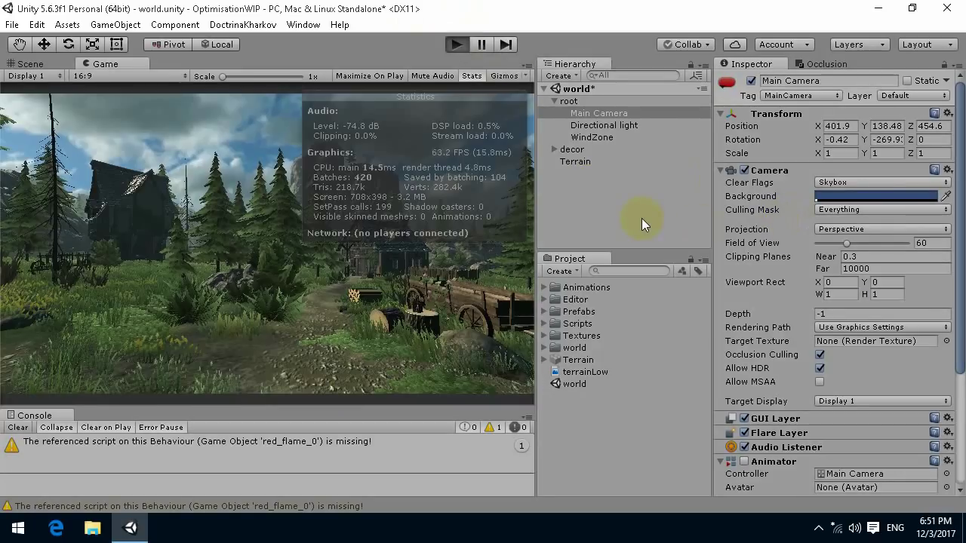
{"action": "left_click", "coordinate": [365, 185]}
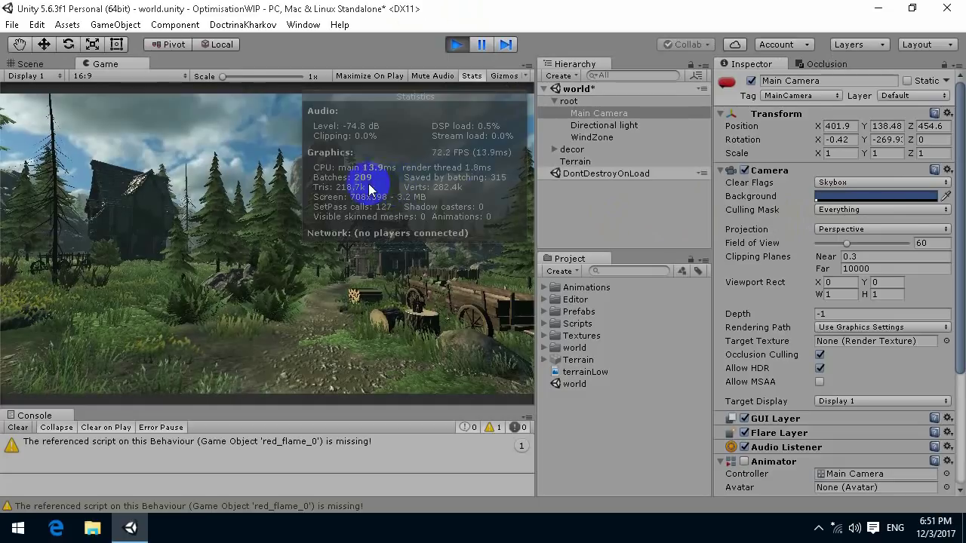
Step: Try far clipping distances of 10 and 5 on the Main Camera, settle on 100, and hide the statistics
{"action": "left_click", "coordinate": [890, 269]}
{"action": "type", "text": "10"}
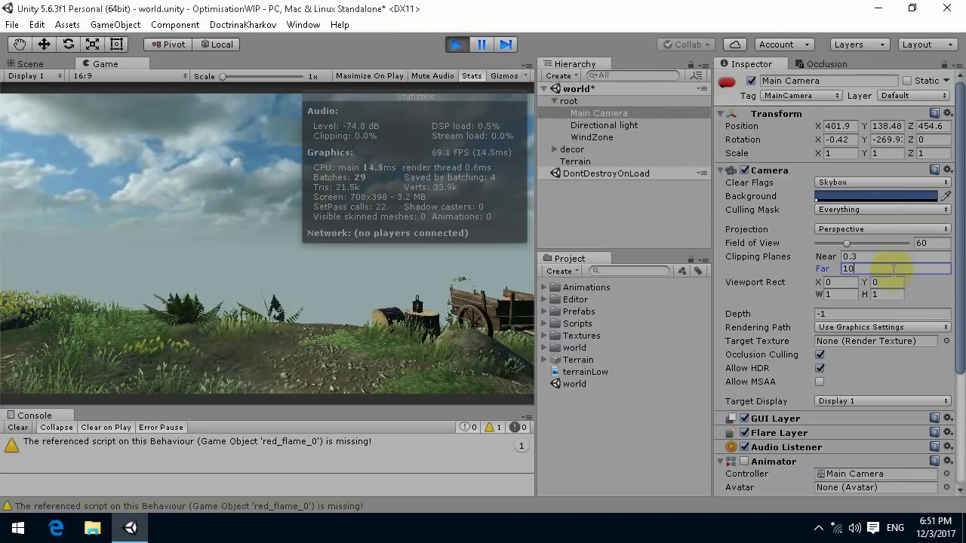
{"action": "key", "text": "BackSpace"}
{"action": "key", "text": "BackSpace"}
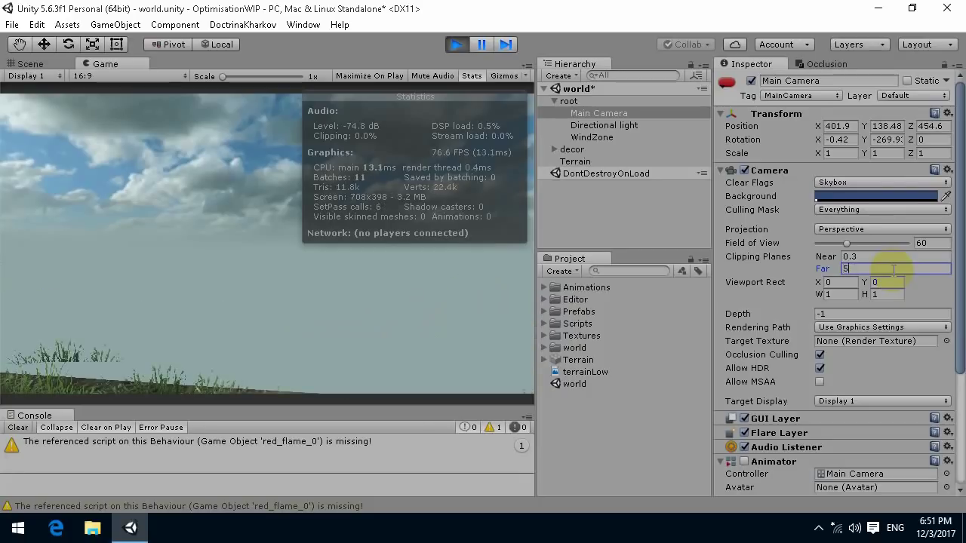
{"action": "type", "text": "100"}
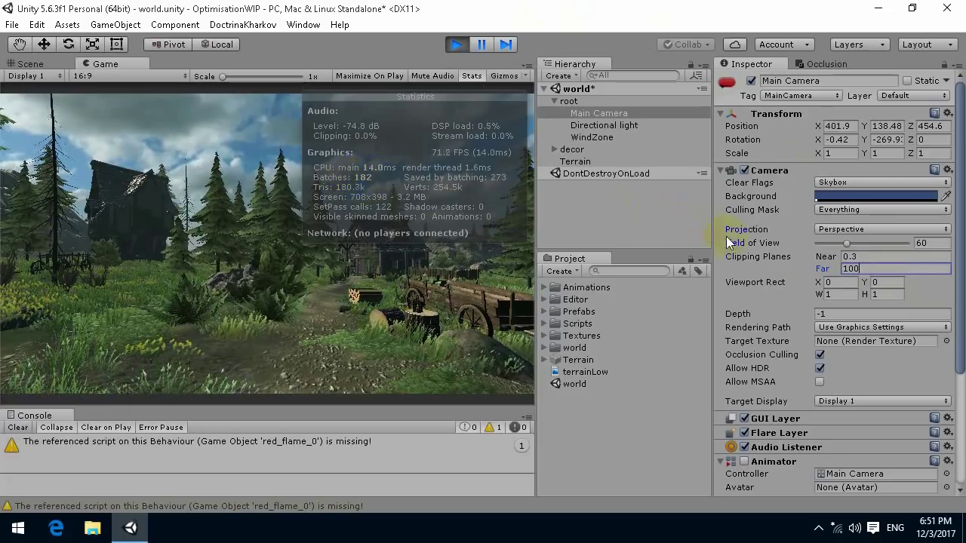
{"action": "left_click", "coordinate": [471, 76]}
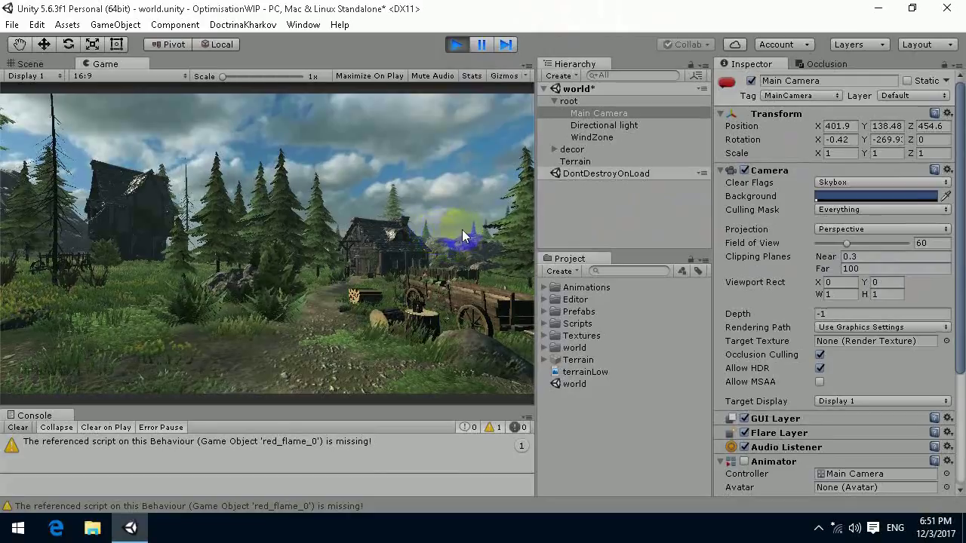
Step: Compare the statistics with the Main Camera's far clipping plane at 200 and 700, return it to 100, and hide them again
{"action": "left_click", "coordinate": [473, 76]}
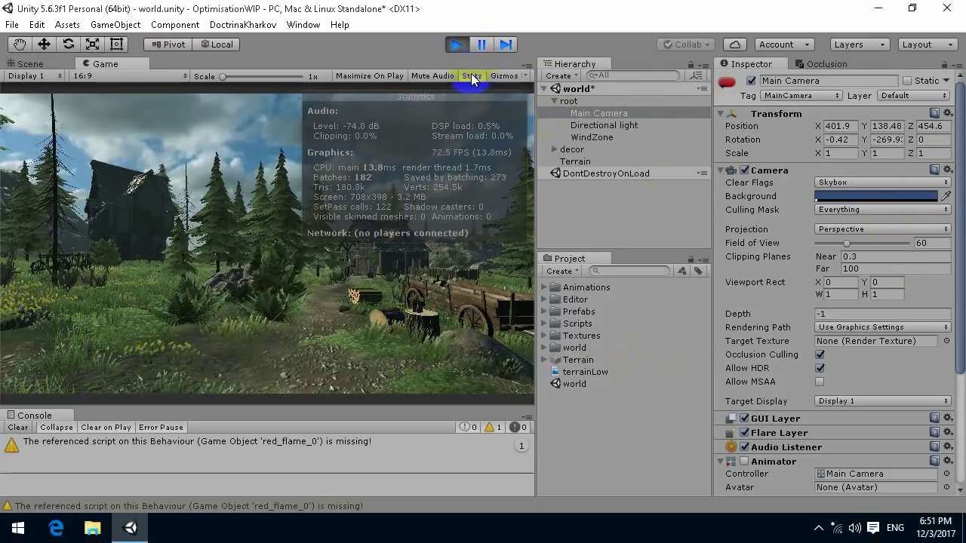
{"action": "left_click", "coordinate": [874, 270]}
{"action": "type", "text": "200"}
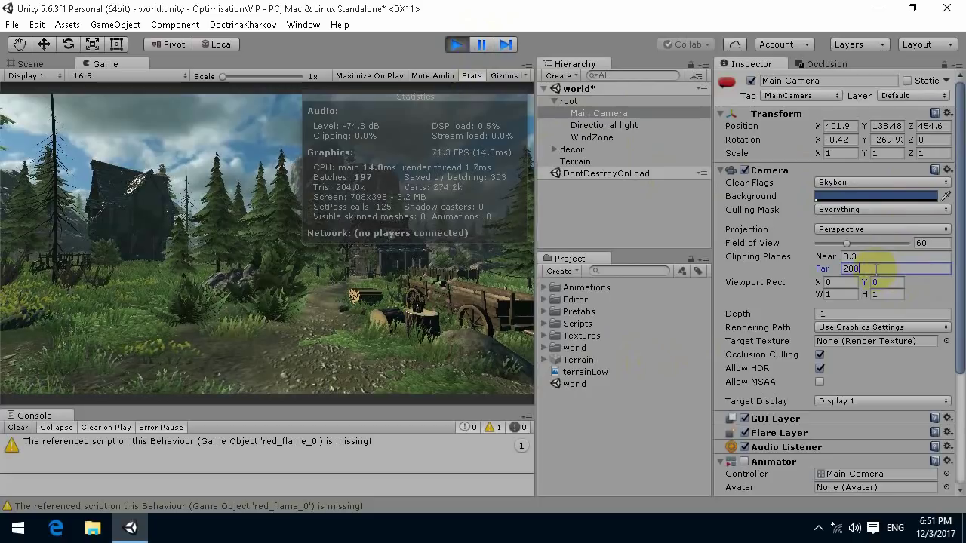
{"action": "key", "text": "BackSpace"}
{"action": "key", "text": "BackSpace"}
{"action": "key", "text": "BackSpace"}
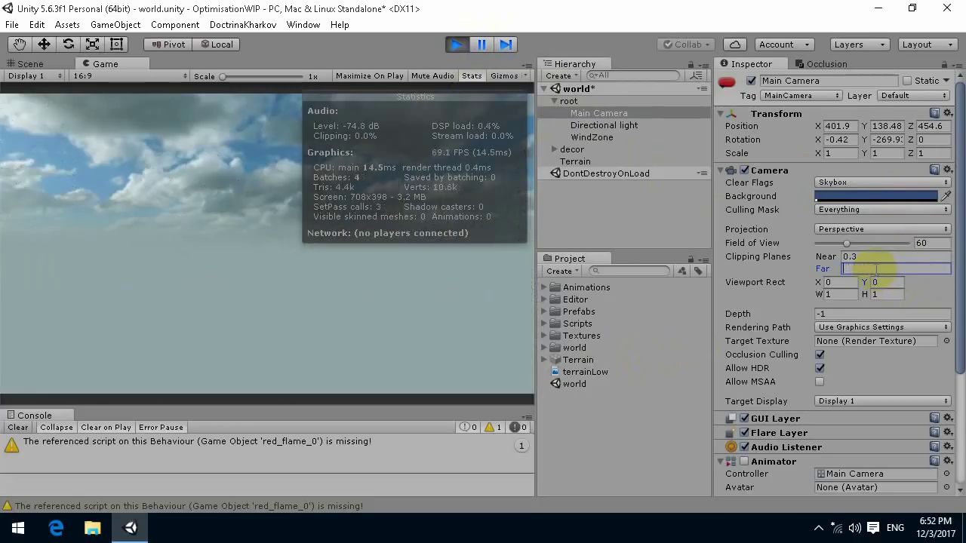
{"action": "type", "text": "700"}
{"action": "key", "text": "BackSpace"}
{"action": "key", "text": "BackSpace"}
{"action": "key", "text": "BackSpace"}
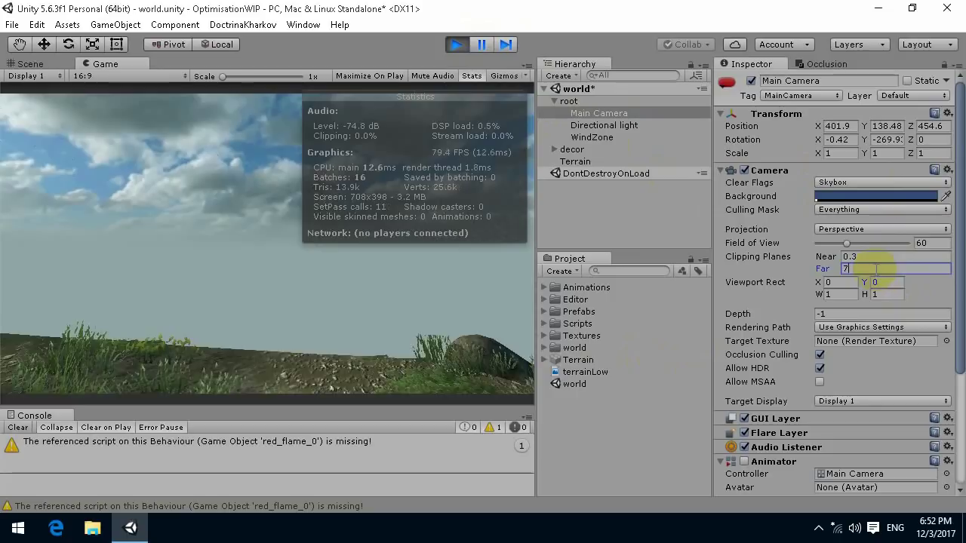
{"action": "type", "text": "100"}
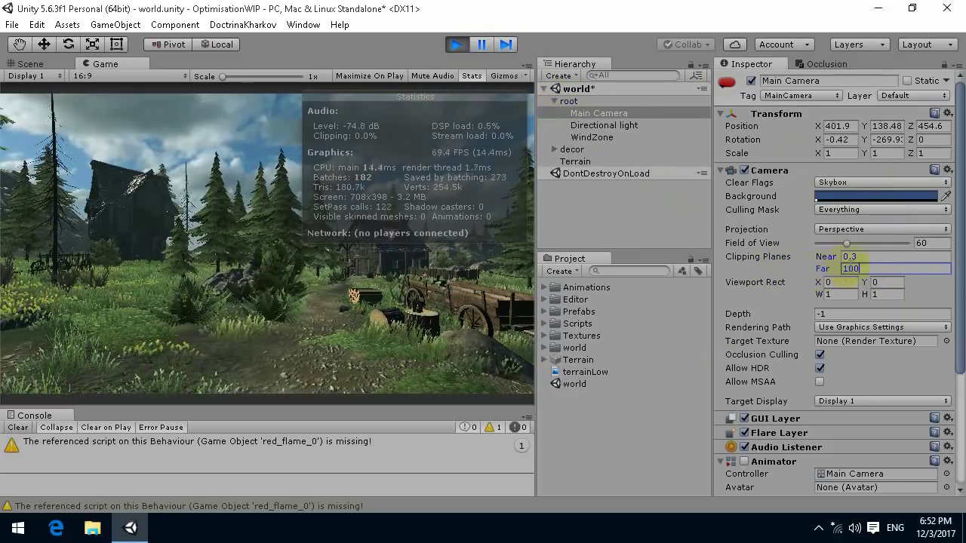
{"action": "left_click", "coordinate": [471, 77]}
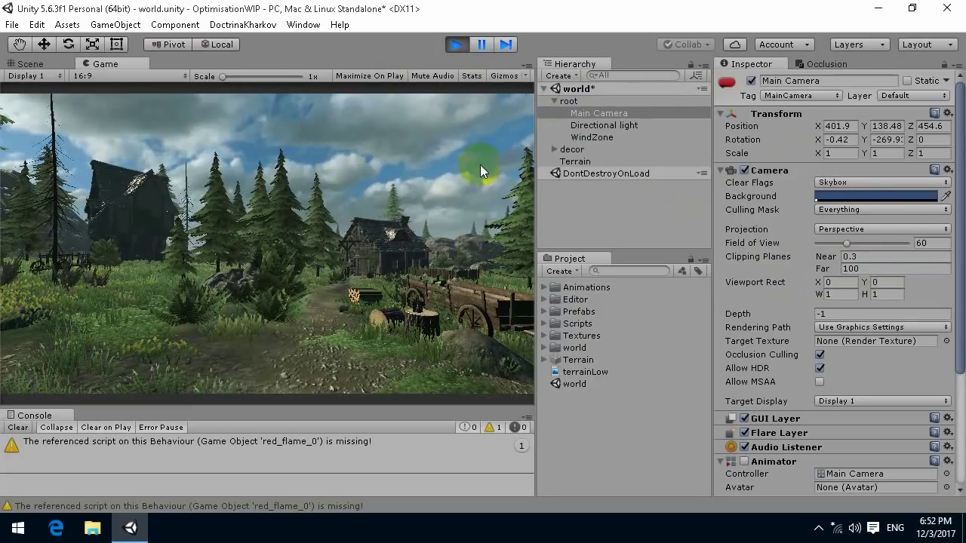
Step: Open the Lighting settings and examine the Fog options against the distant rocks in the Scene view
{"action": "left_click", "coordinate": [30, 64]}
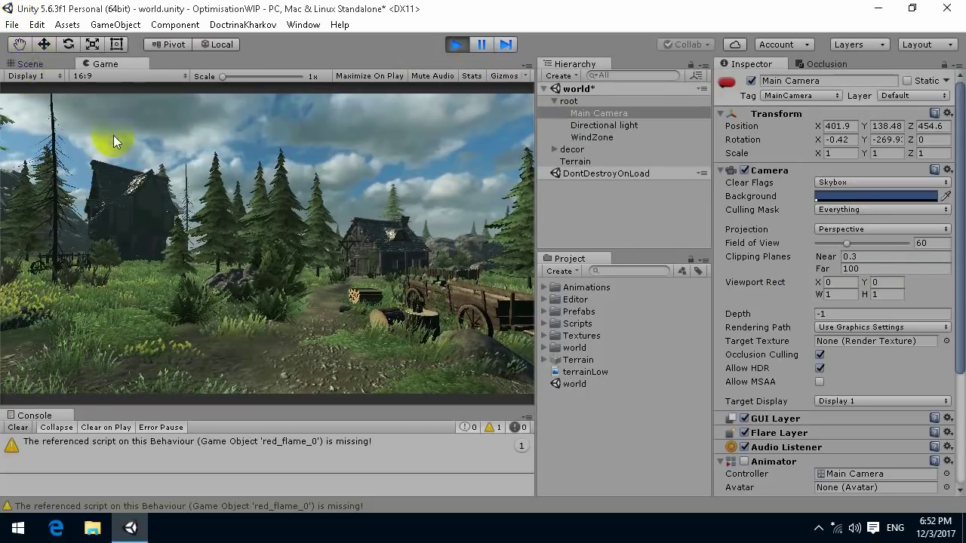
{"action": "right_click_drag", "start_coordinate": [323, 279], "coordinate": [377, 174]}
{"action": "left_click", "coordinate": [303, 24]}
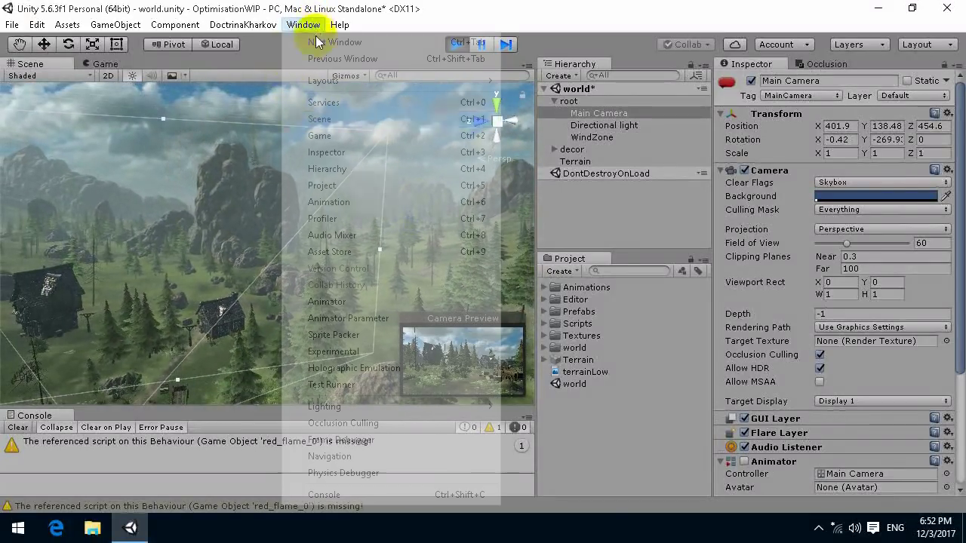
{"action": "mouse_move", "coordinate": [366, 405]}
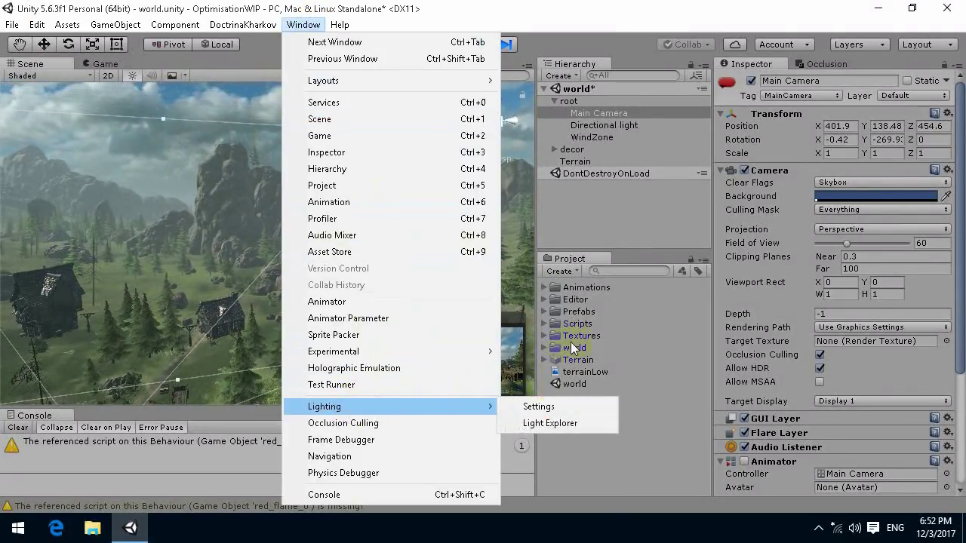
{"action": "left_click", "coordinate": [533, 409]}
{"action": "scroll", "coordinate": [520, 354], "scroll_direction": "down", "scroll_amount": 6}
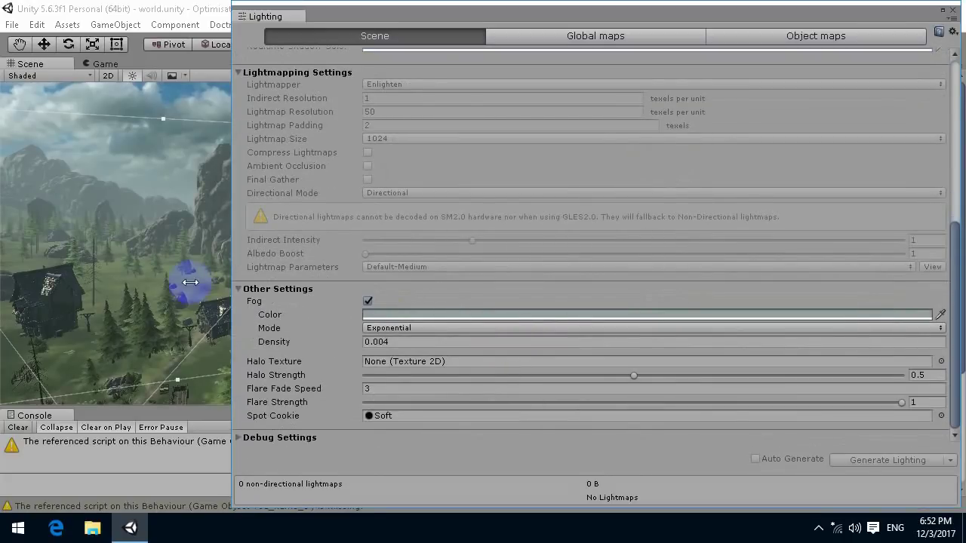
{"action": "right_click_drag", "start_coordinate": [103, 226], "coordinate": [100, 254]}
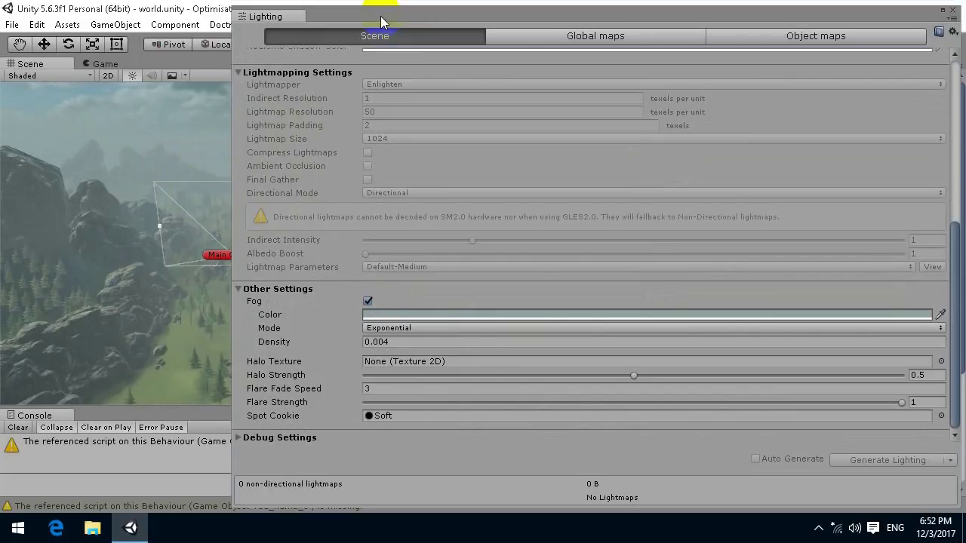
Step: Move the Lighting window aside, show the Game view, and try a fog density of 0.03 while the game runs
{"action": "left_click_drag", "start_coordinate": [380, 16], "coordinate": [579, 39]}
{"action": "left_click", "coordinate": [108, 64]}
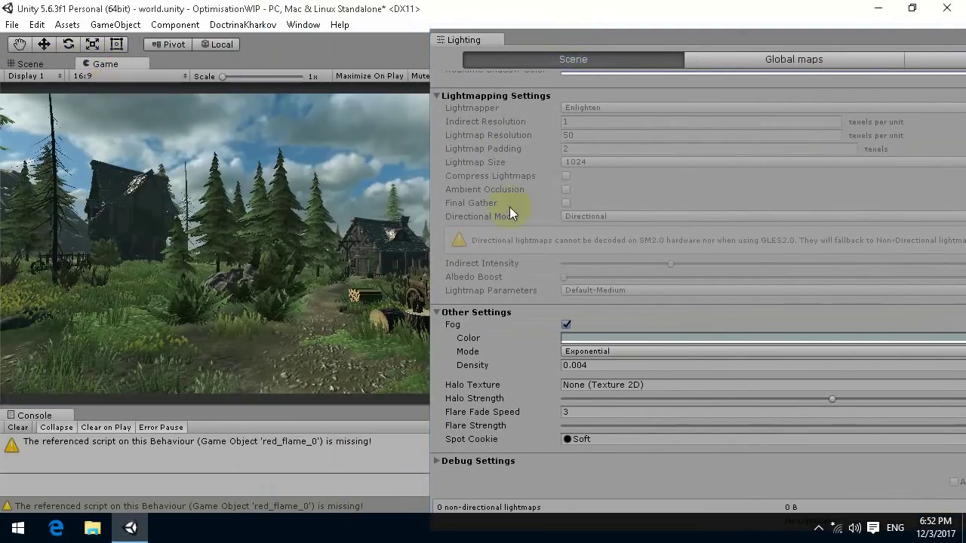
{"action": "left_click_drag", "start_coordinate": [648, 44], "coordinate": [781, 40]}
{"action": "left_click", "coordinate": [709, 364]}
{"action": "type", "text": "0.06"}
{"action": "key", "text": "BackSpace"}
{"action": "type", "text": "3"}
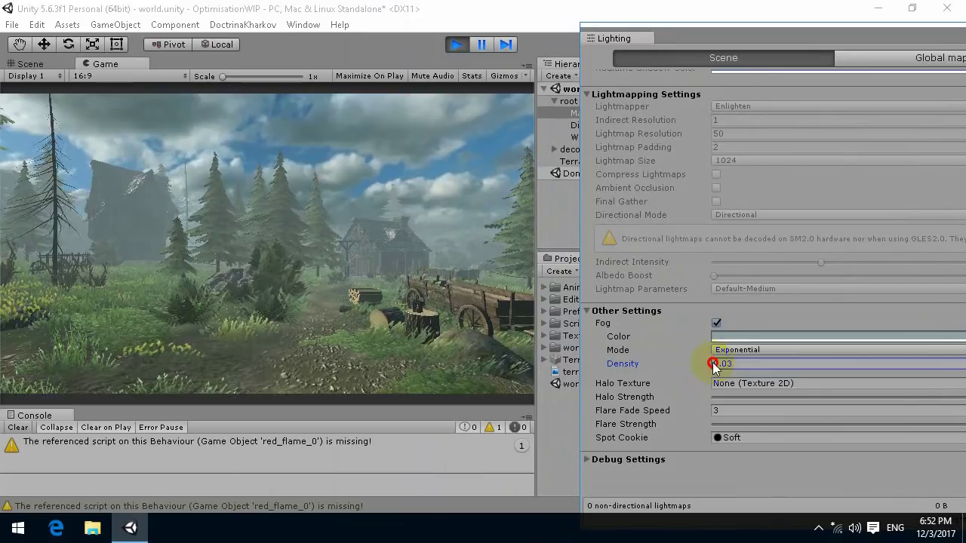
{"action": "left_click", "coordinate": [713, 364]}
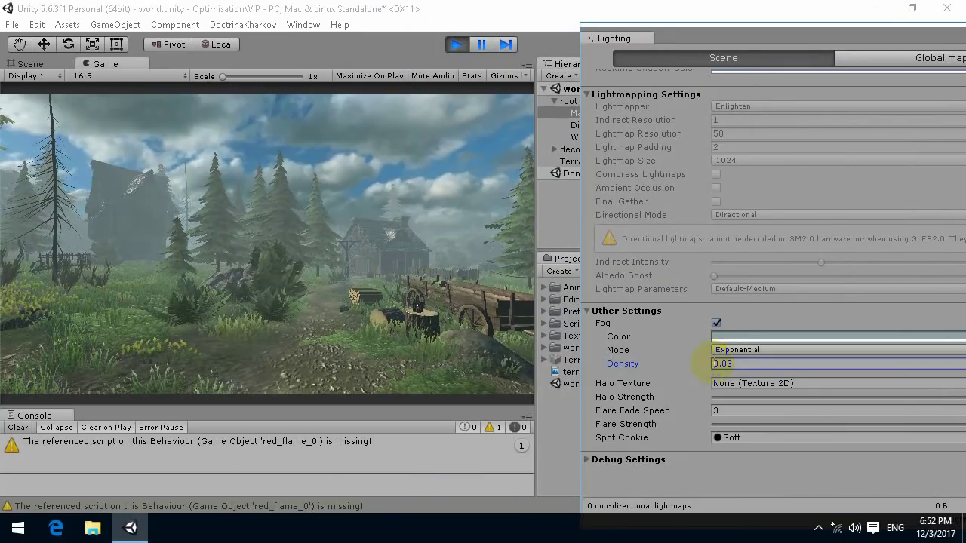
{"action": "left_click_drag", "start_coordinate": [432, 371], "coordinate": [451, 287]}
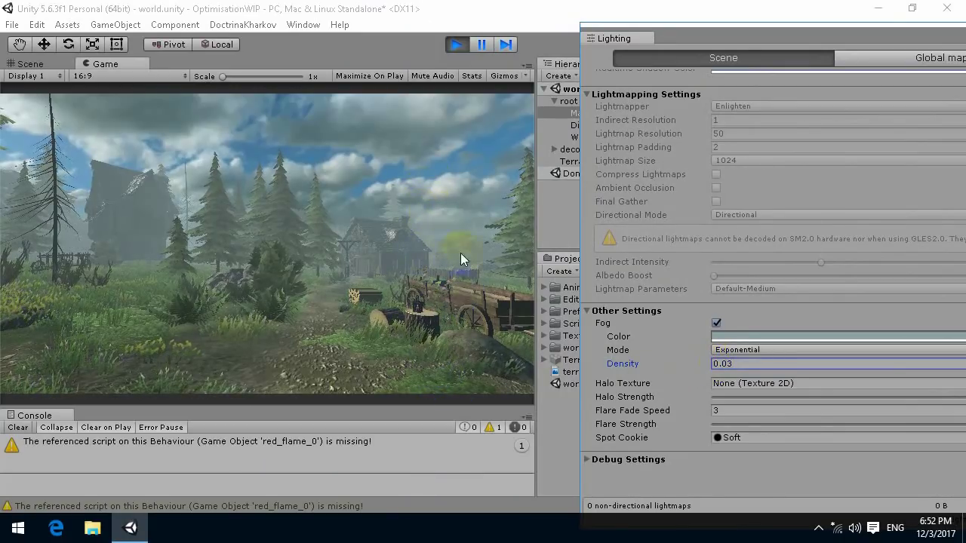
{"action": "mouse_move", "coordinate": [442, 248]}
{"action": "left_mouse_down"}
{"action": "mouse_move", "coordinate": [438, 276]}
{"action": "mouse_move", "coordinate": [518, 334]}
{"action": "mouse_move", "coordinate": [532, 325]}
{"action": "left_mouse_up"}
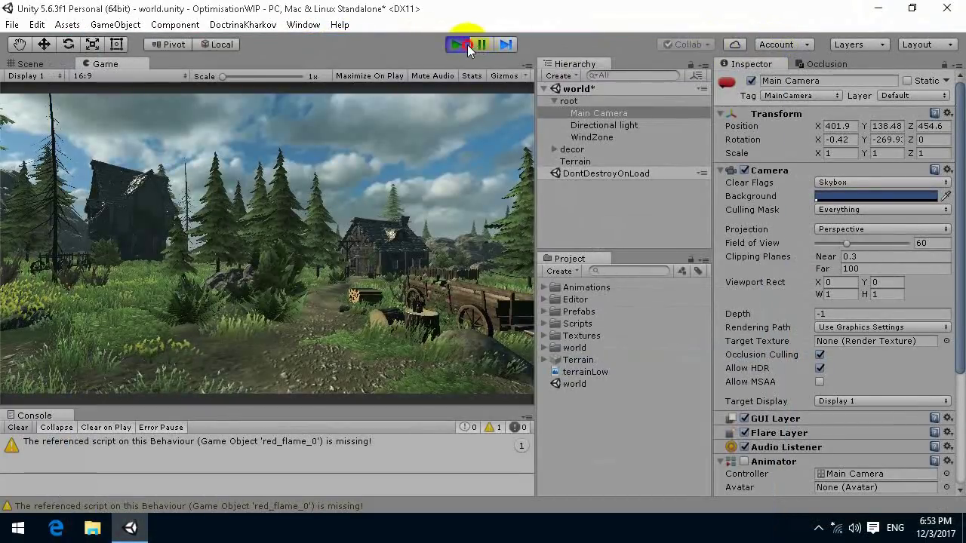
Step: Stop the game, show the rendering statistics, and check them in another short run
{"action": "left_click", "coordinate": [458, 44]}
{"action": "left_click_drag", "start_coordinate": [388, 216], "coordinate": [391, 224]}
{"action": "left_click", "coordinate": [417, 286]}
{"action": "left_click", "coordinate": [467, 79]}
{"action": "left_click", "coordinate": [474, 76]}
{"action": "left_click", "coordinate": [457, 43]}
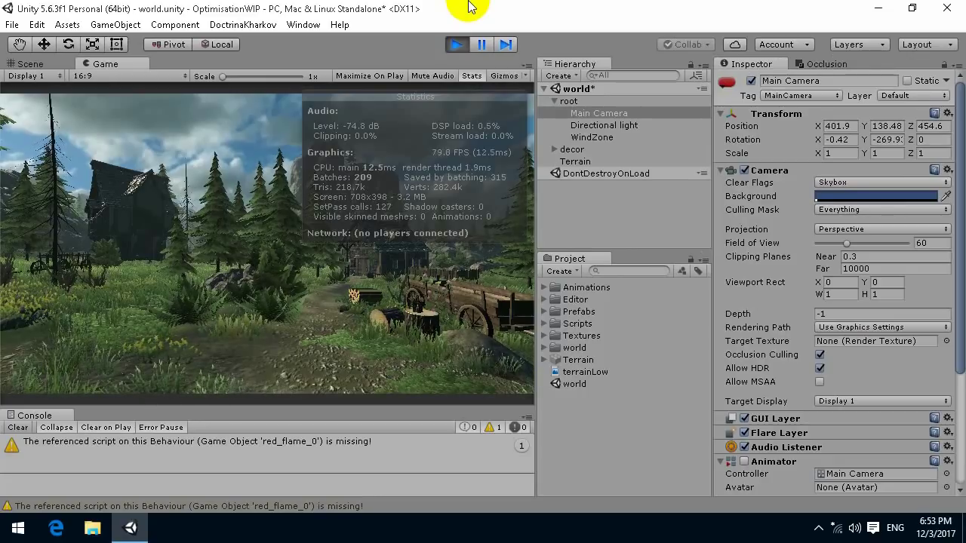
{"action": "left_click", "coordinate": [457, 45]}
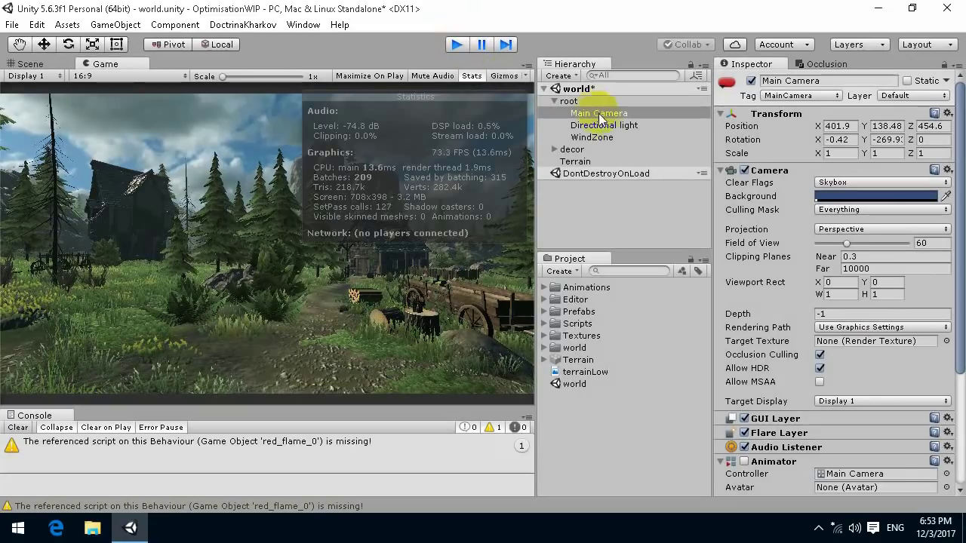
Step: Select the Terrain object and examine the textures available in its Paint Texture tool
{"action": "left_click", "coordinate": [576, 162]}
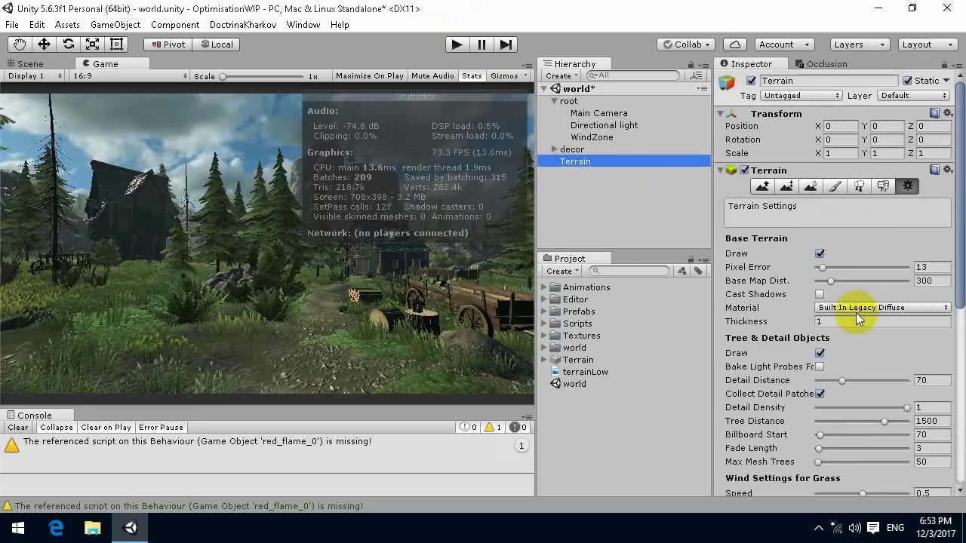
{"action": "scroll", "coordinate": [860, 312], "scroll_direction": "down", "scroll_amount": 3}
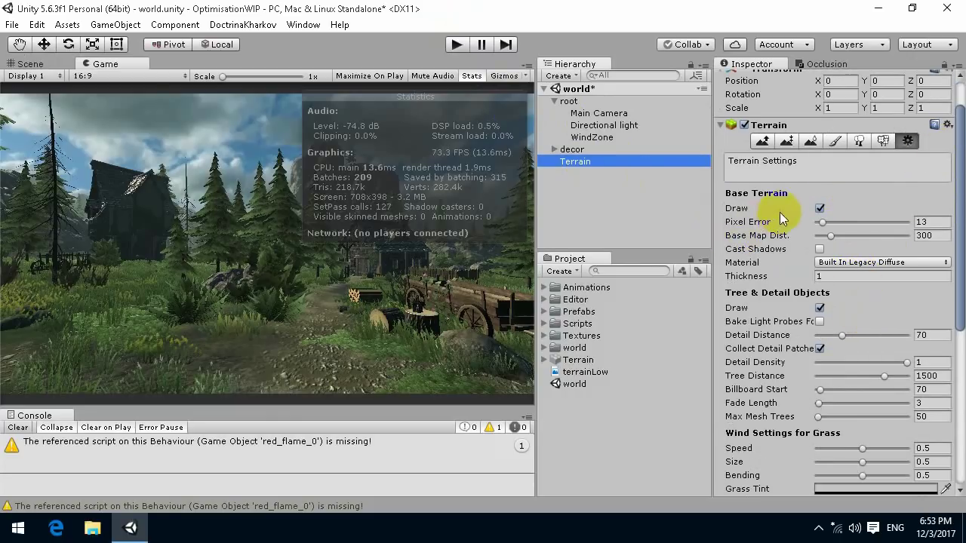
{"action": "left_click", "coordinate": [834, 141]}
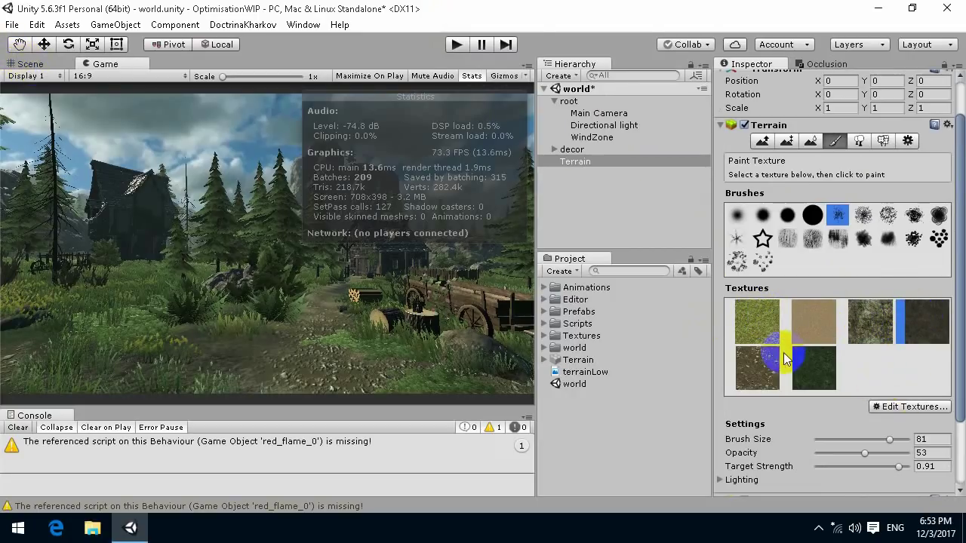
{"action": "left_click", "coordinate": [759, 327]}
Step: Expand the Terrain asset and examine the SplatAlpha 0 and SplatAlpha 1 maps in an enlarged preview
{"action": "left_click", "coordinate": [549, 367]}
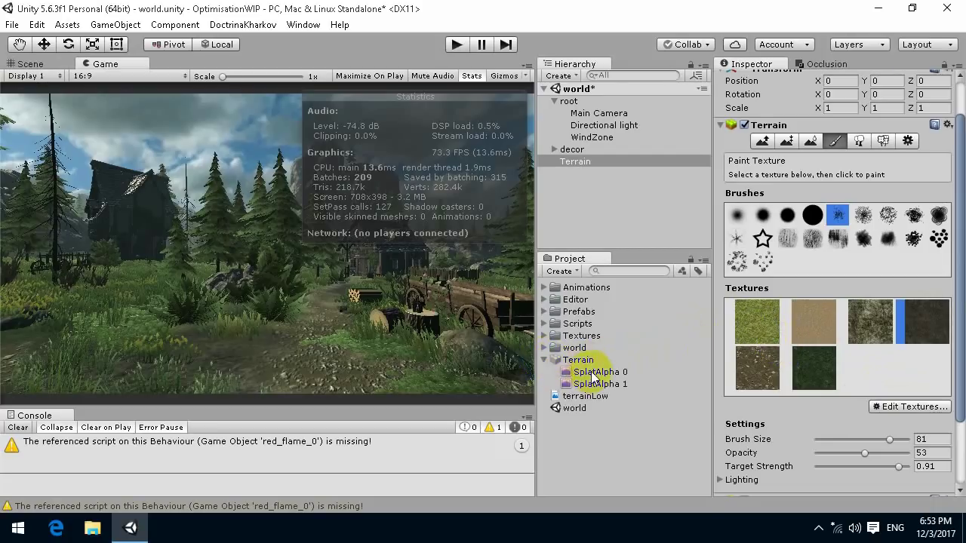
{"action": "left_click", "coordinate": [679, 374]}
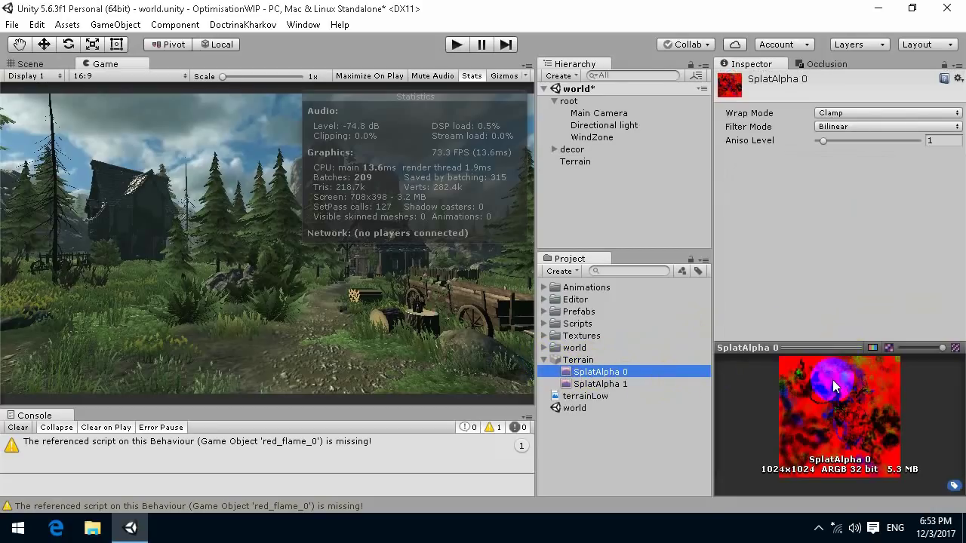
{"action": "left_click_drag", "start_coordinate": [835, 347], "coordinate": [833, 254]}
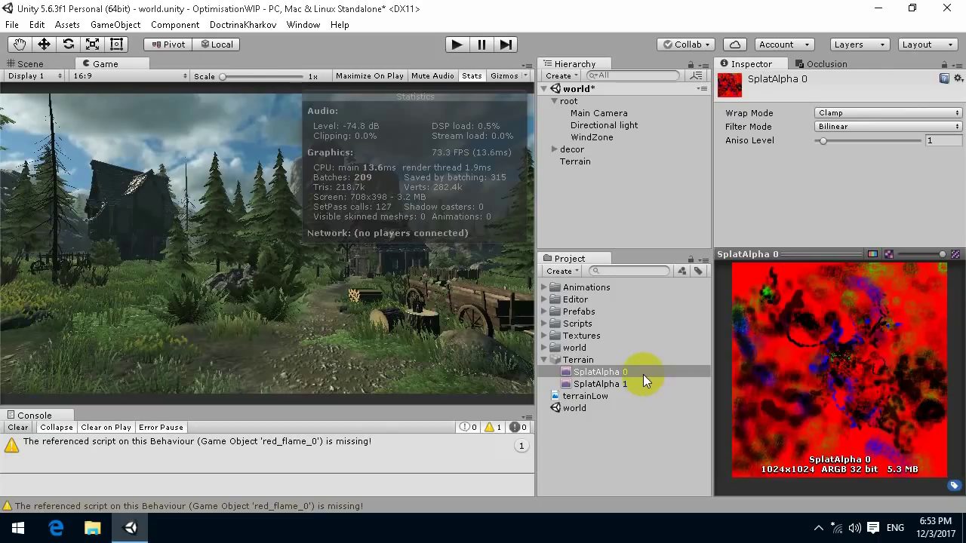
{"action": "left_click", "coordinate": [598, 385]}
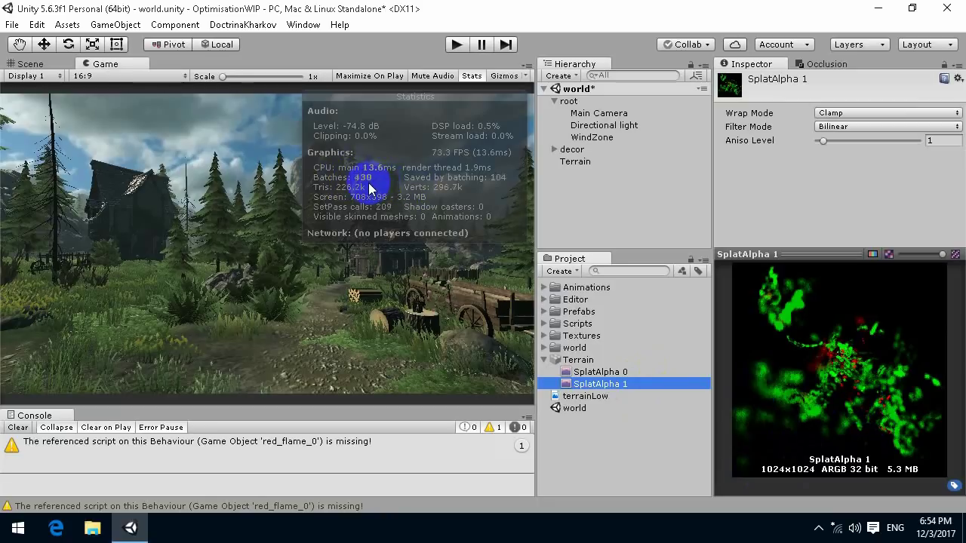
Step: Select the Terrain object again and go through its paint textures to relate them to the splat maps
{"action": "left_click", "coordinate": [567, 160]}
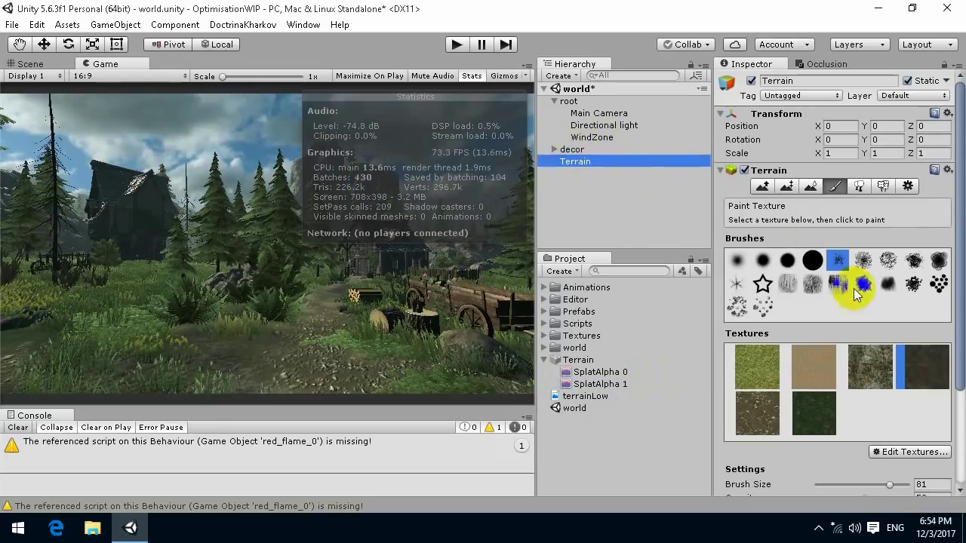
{"action": "left_click", "coordinate": [757, 370]}
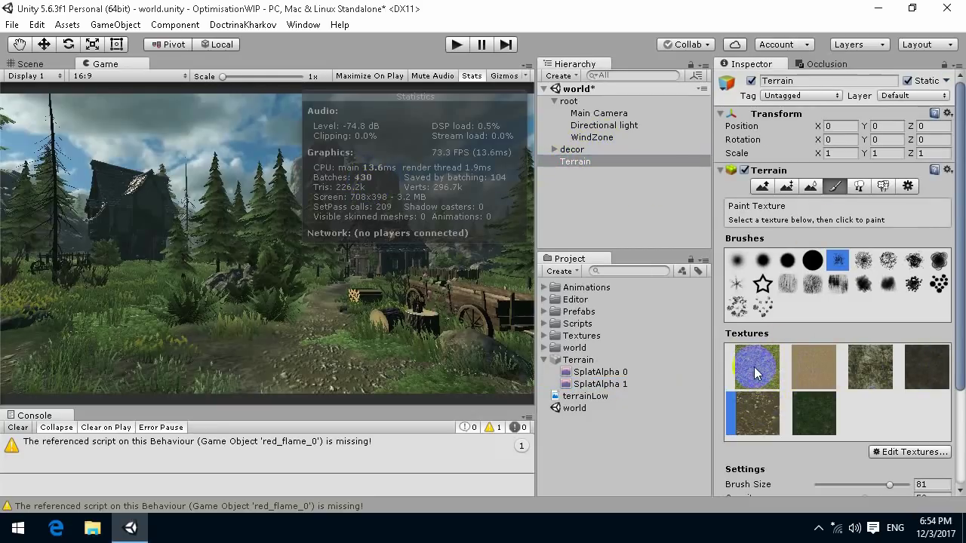
{"action": "left_click", "coordinate": [826, 370]}
{"action": "left_click", "coordinate": [917, 369]}
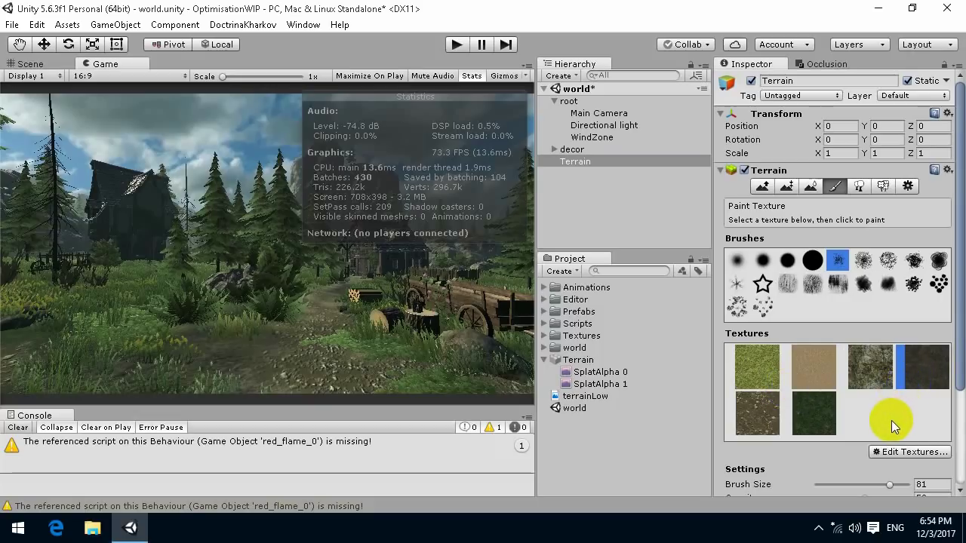
{"action": "left_click", "coordinate": [757, 370]}
{"action": "left_click", "coordinate": [847, 367]}
{"action": "left_click", "coordinate": [918, 367]}
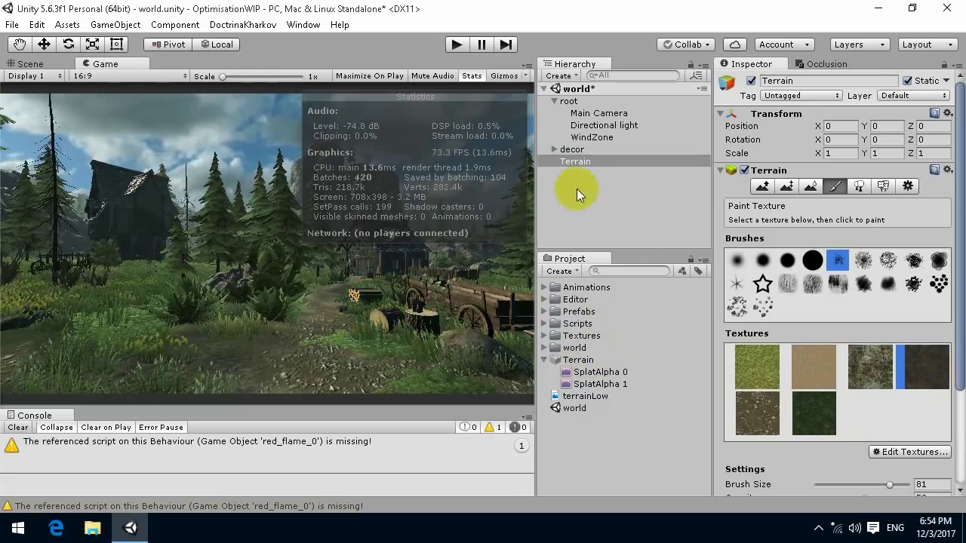
Step: Collapse the root group, deselect the Terrain, and run the game briefly to check the batch statistics
{"action": "left_click", "coordinate": [555, 102]}
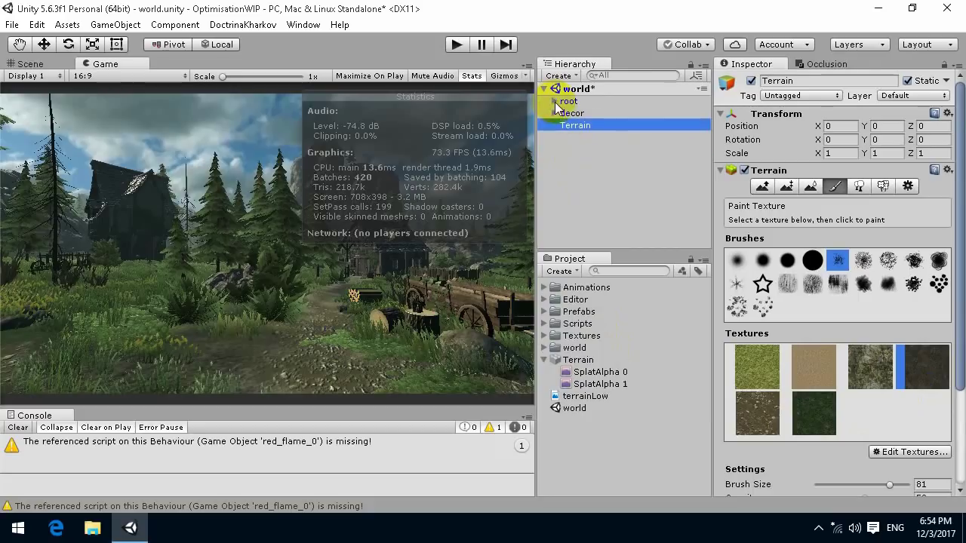
{"action": "left_click", "coordinate": [592, 199]}
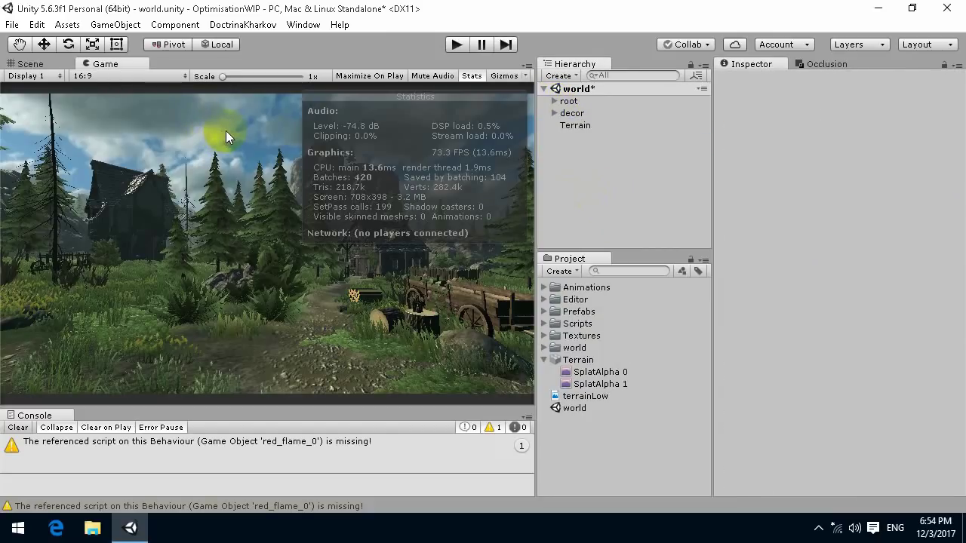
{"action": "left_click", "coordinate": [456, 45]}
{"action": "left_click", "coordinate": [483, 145]}
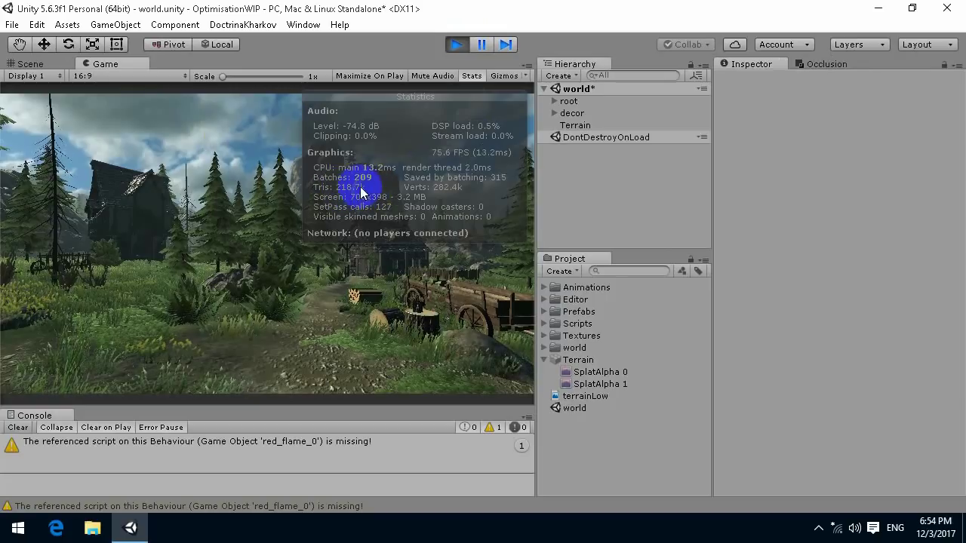
{"action": "left_click", "coordinate": [455, 45]}
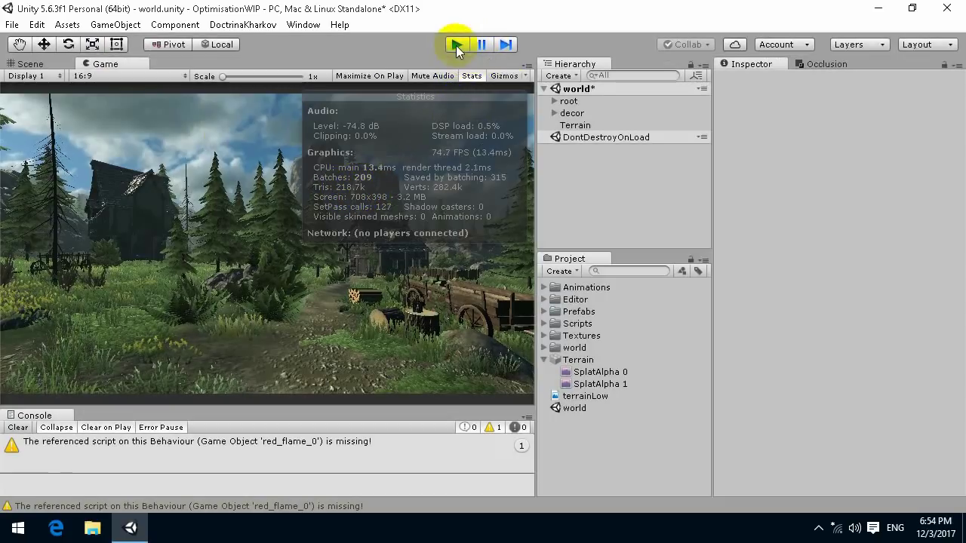
Step: Set Shadows to Hard Shadows Only in the project's Quality settings and run the game to examine the shadows
{"action": "left_click", "coordinate": [36, 24]}
{"action": "mouse_move", "coordinate": [116, 397]}
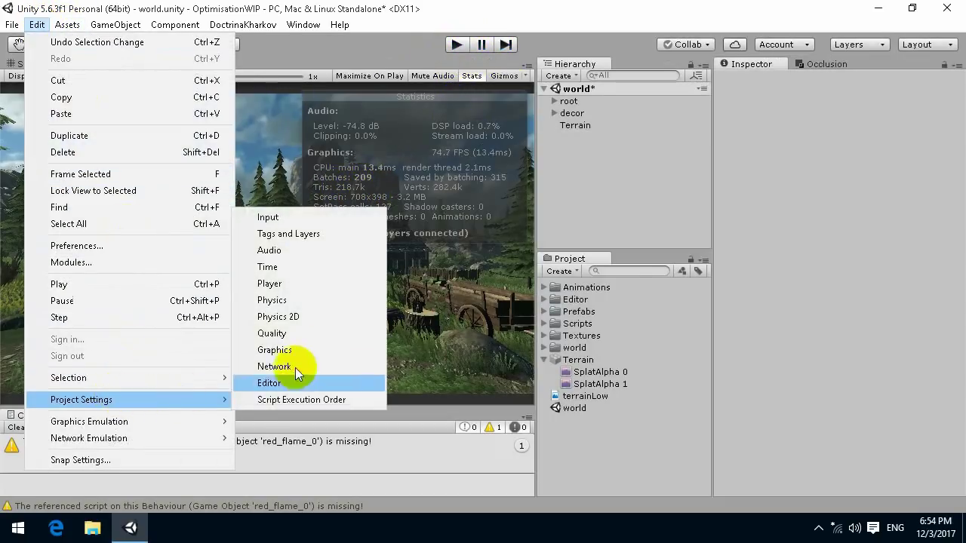
{"action": "left_click", "coordinate": [315, 333]}
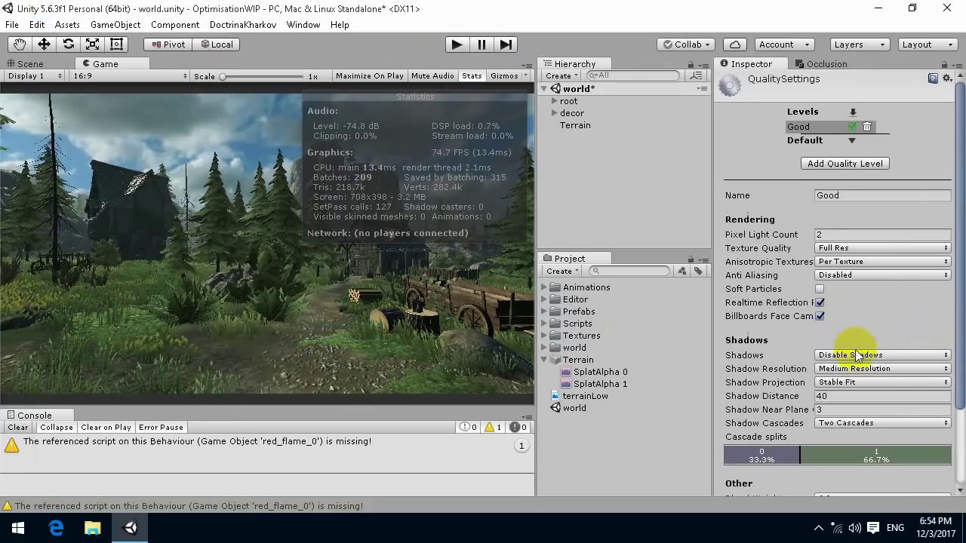
{"action": "left_click", "coordinate": [861, 355]}
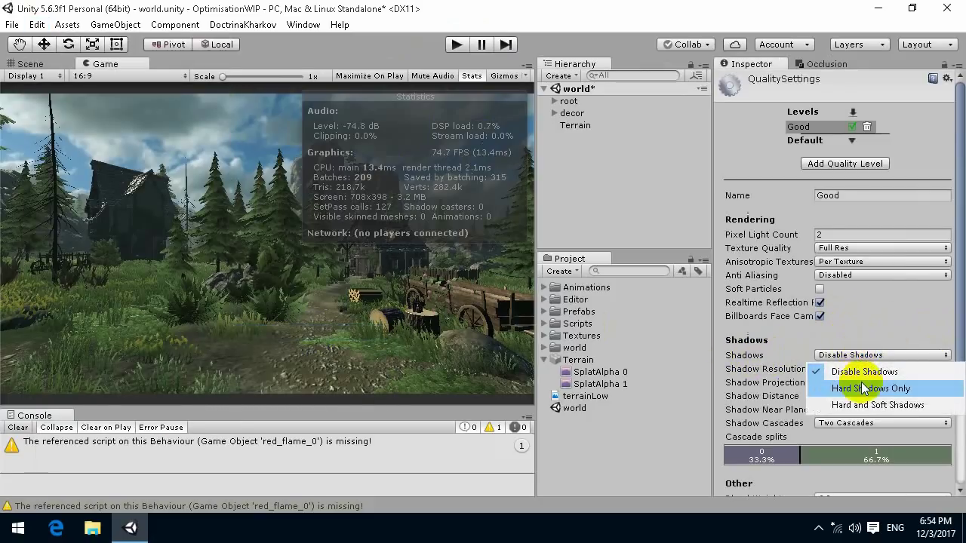
{"action": "left_click", "coordinate": [867, 389]}
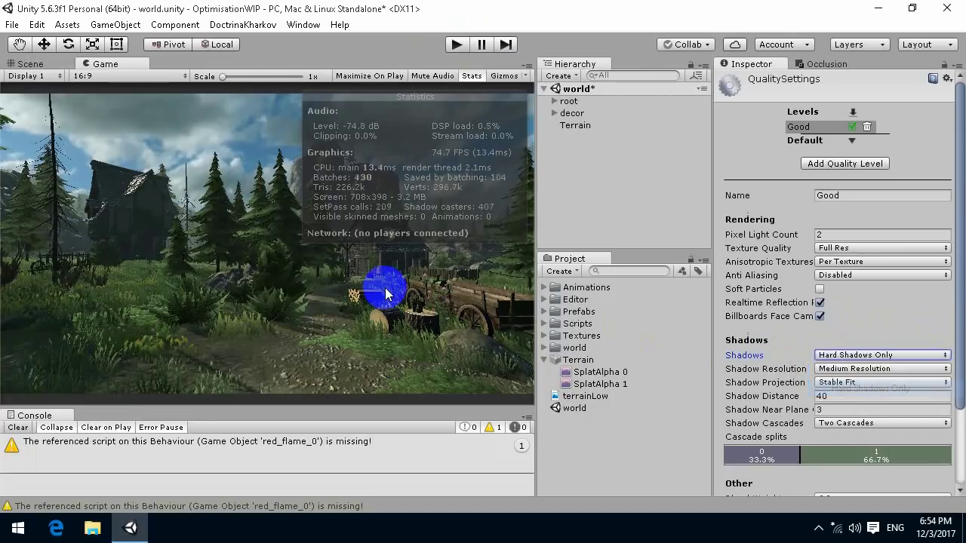
{"action": "left_click", "coordinate": [457, 45]}
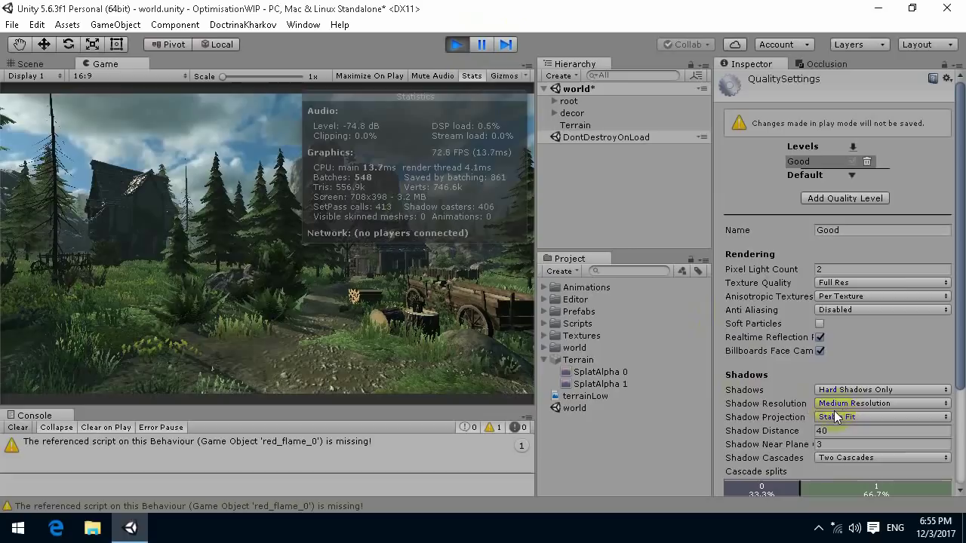
{"action": "left_click", "coordinate": [366, 305]}
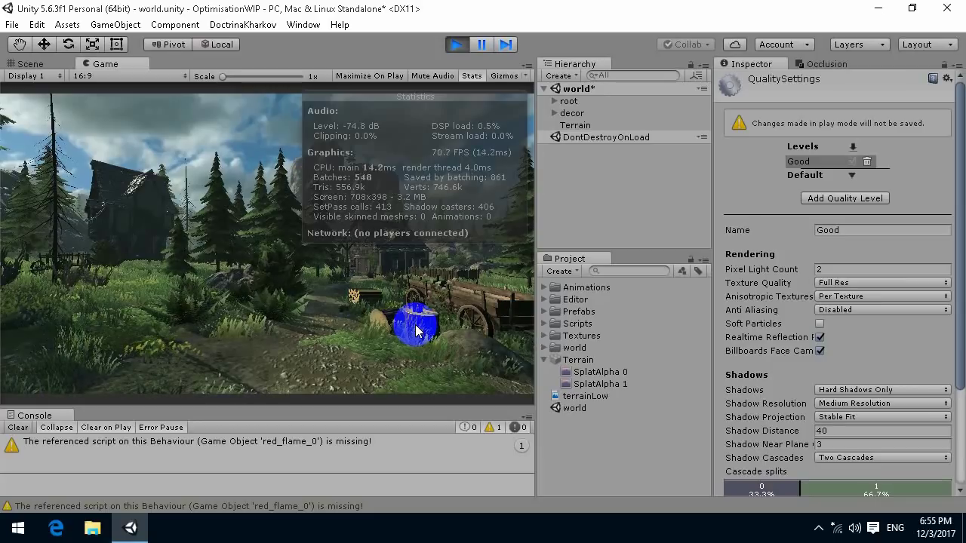
Step: Try Very High Resolution as the Shadow Resolution, compare the shadows in the running game, and return it to Medium Resolution
{"action": "scroll", "coordinate": [872, 341], "scroll_direction": "down", "scroll_amount": 3}
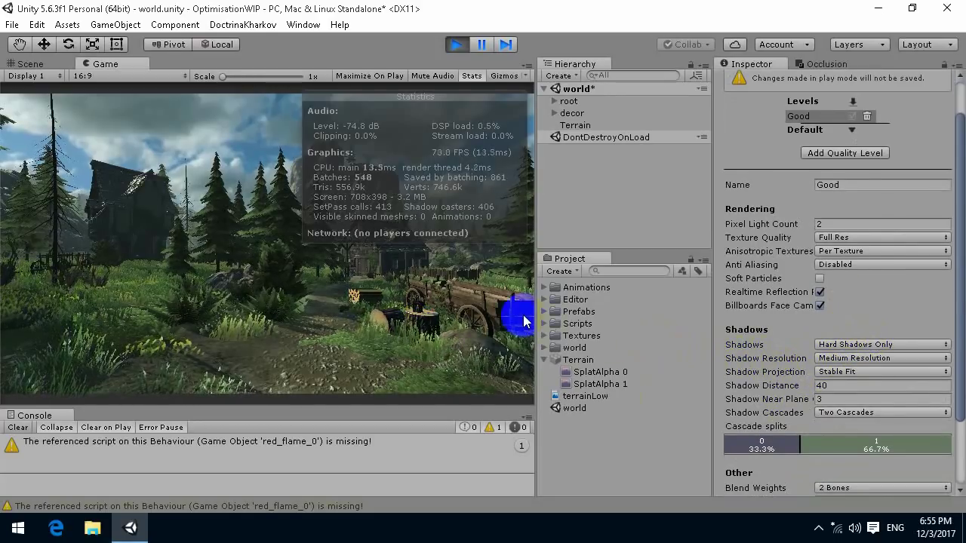
{"action": "left_click", "coordinate": [845, 359]}
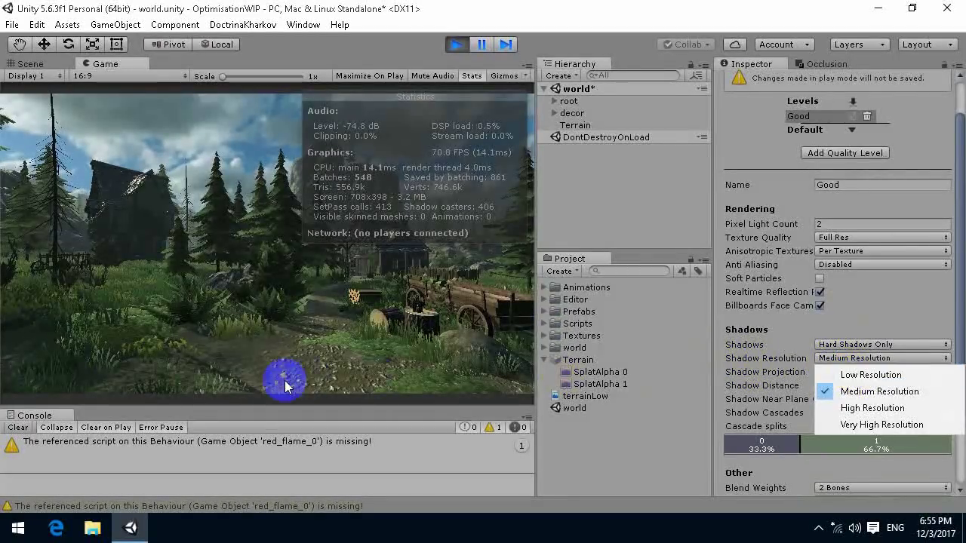
{"action": "left_click", "coordinate": [856, 427]}
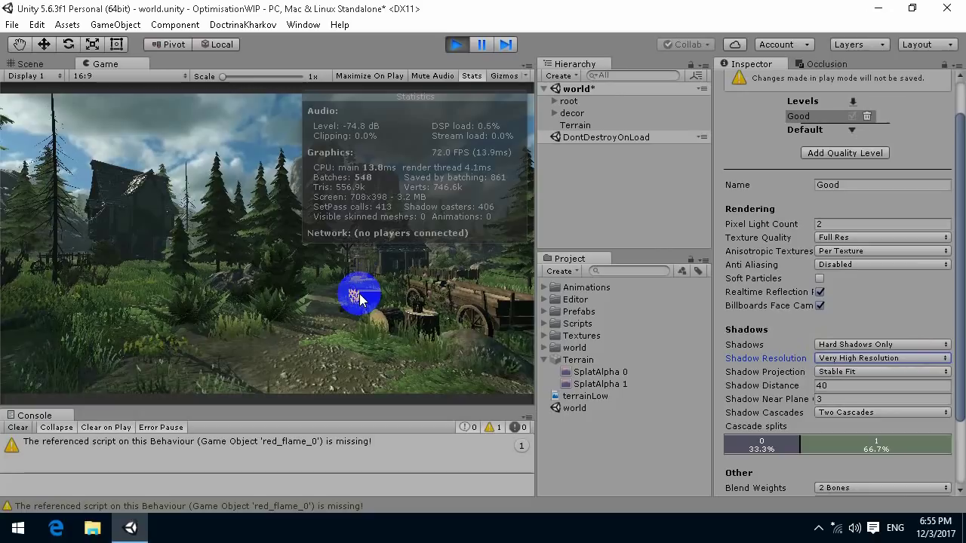
{"action": "left_click", "coordinate": [853, 357]}
{"action": "left_click", "coordinate": [875, 394]}
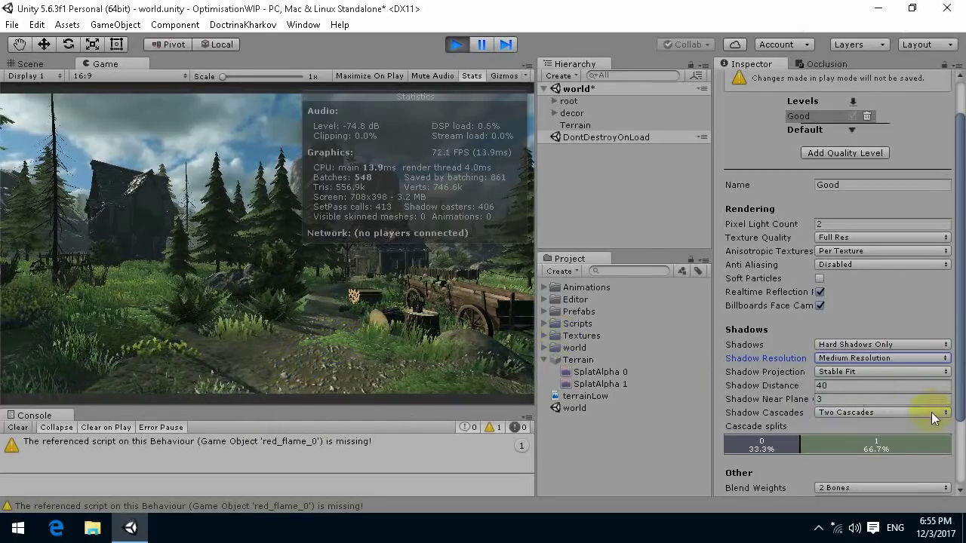
Step: Keep Shadow Projection on Stable Fit, compare Shadow Distance values of 0, 10 and 200 in the running game, and return the distance to 40
{"action": "left_click", "coordinate": [850, 372]}
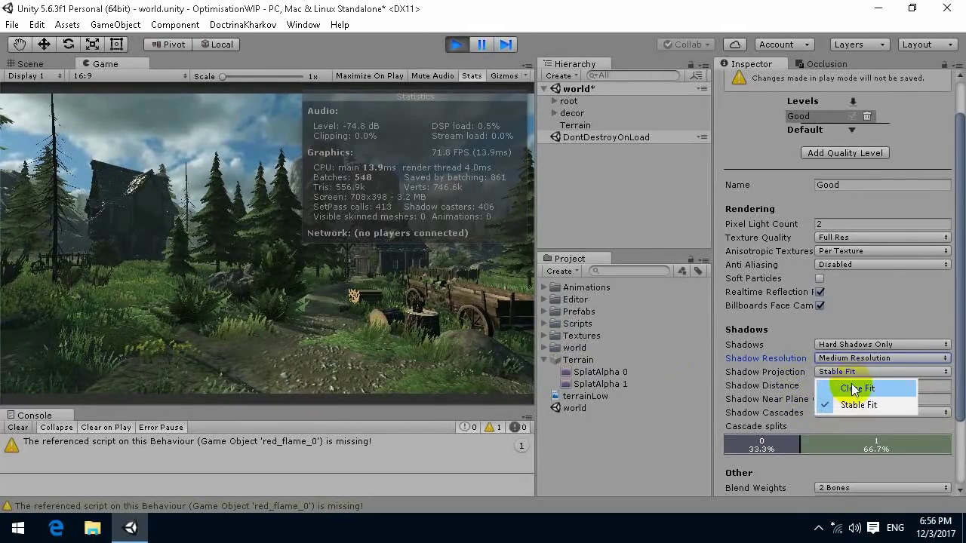
{"action": "left_click", "coordinate": [857, 404]}
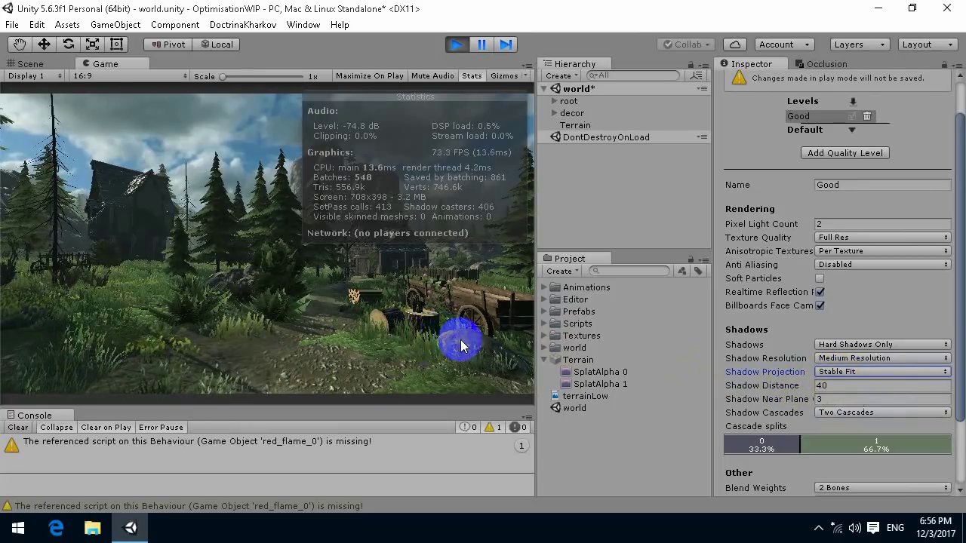
{"action": "left_click", "coordinate": [837, 386]}
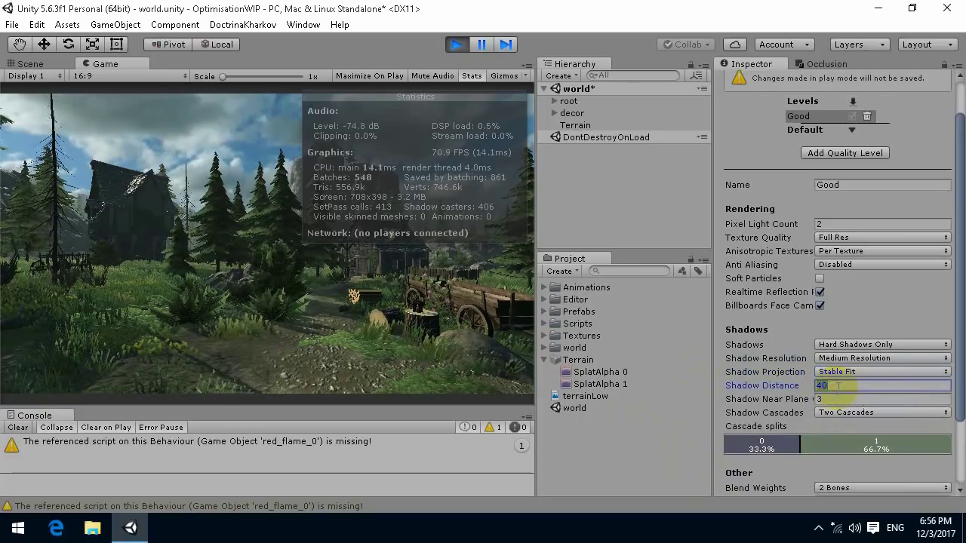
{"action": "type", "text": "0"}
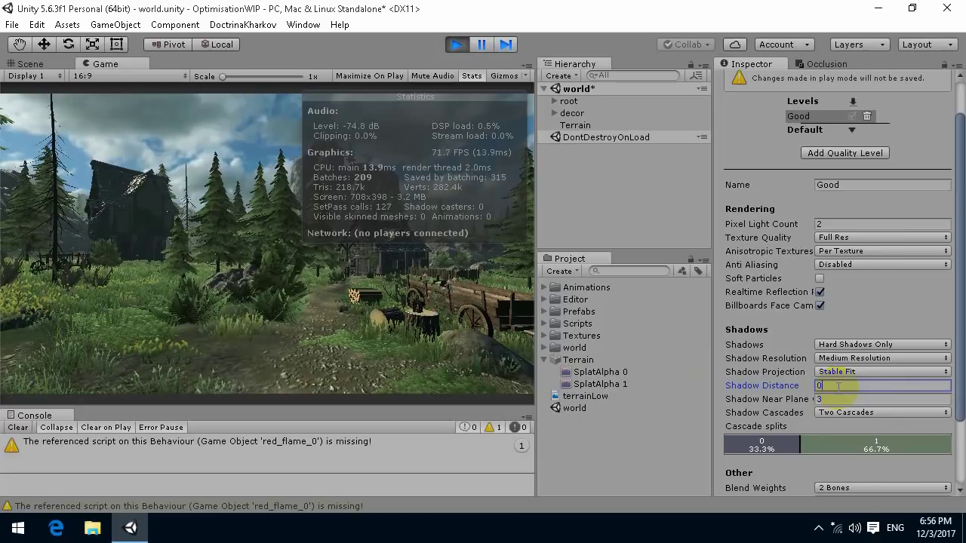
{"action": "key", "text": "BackSpace"}
{"action": "type", "text": "10"}
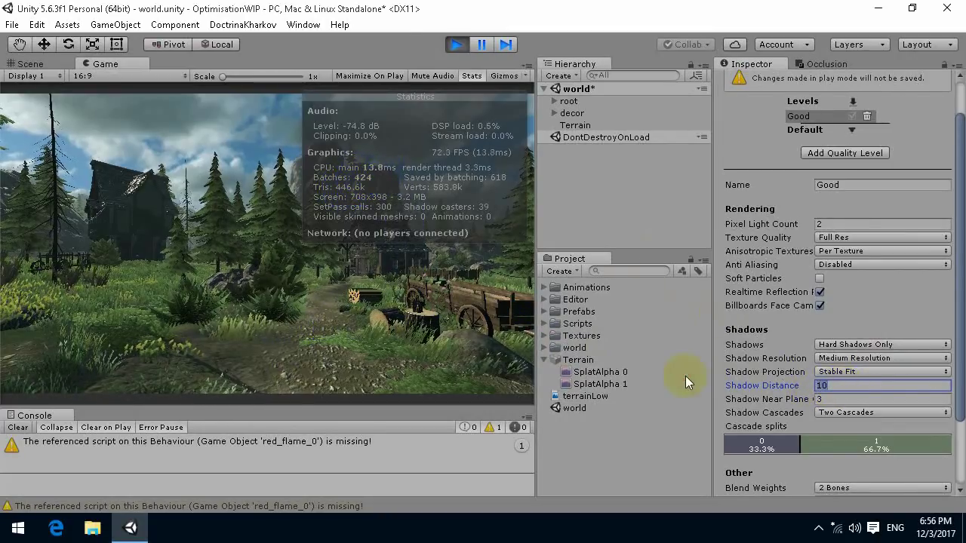
{"action": "type", "text": "40"}
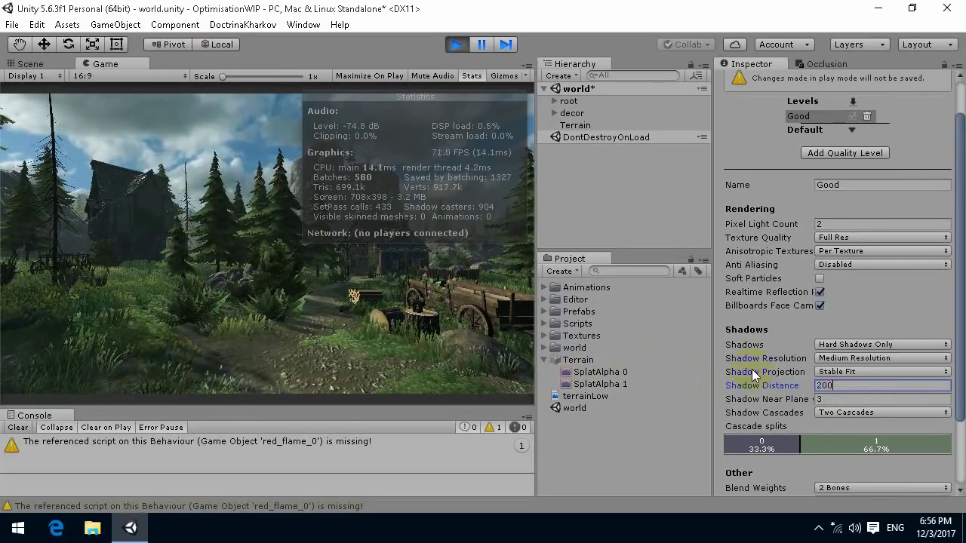
{"action": "left_click", "coordinate": [471, 76]}
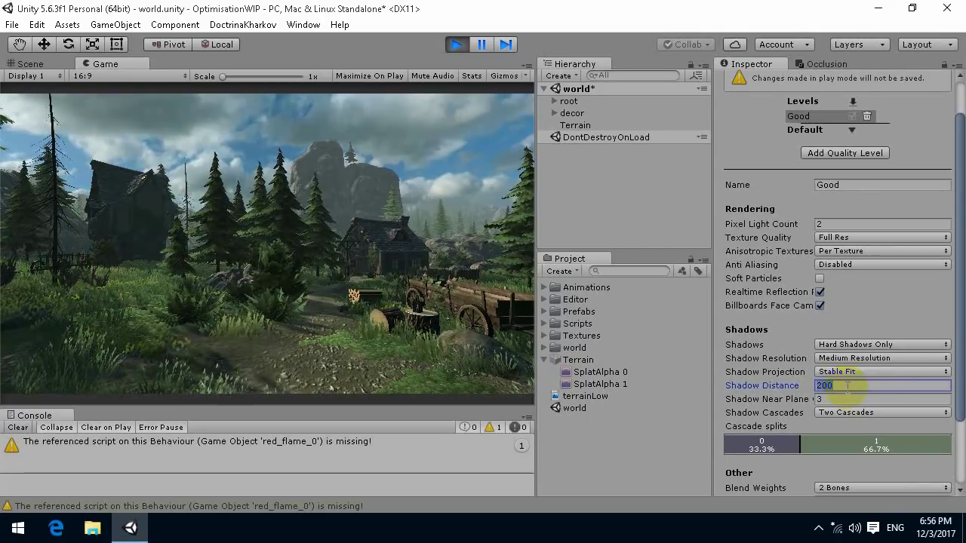
{"action": "type", "text": "40"}
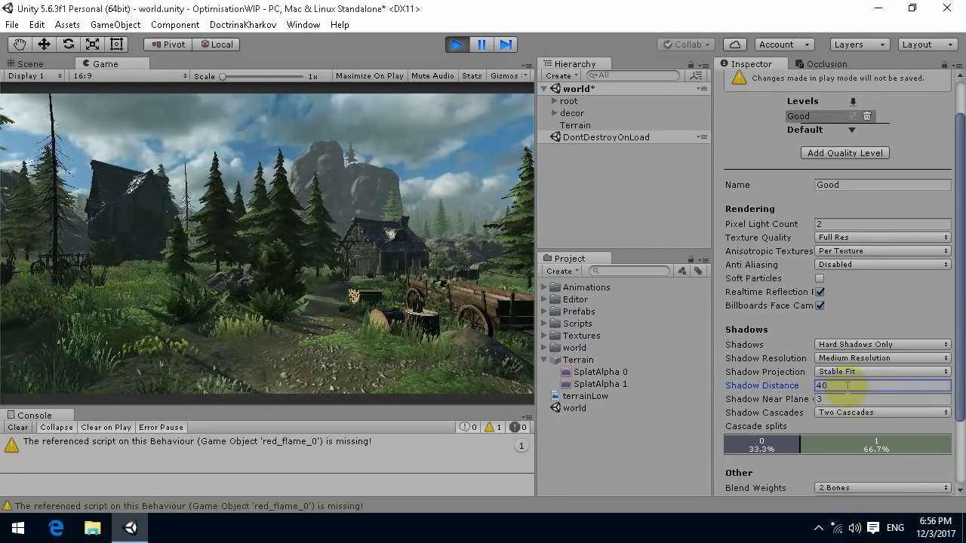
Step: Try No Cascades as the Shadow Cascades setting and show the game statistics to check its rendering cost
{"action": "scroll", "coordinate": [836, 324], "scroll_direction": "down", "scroll_amount": 3}
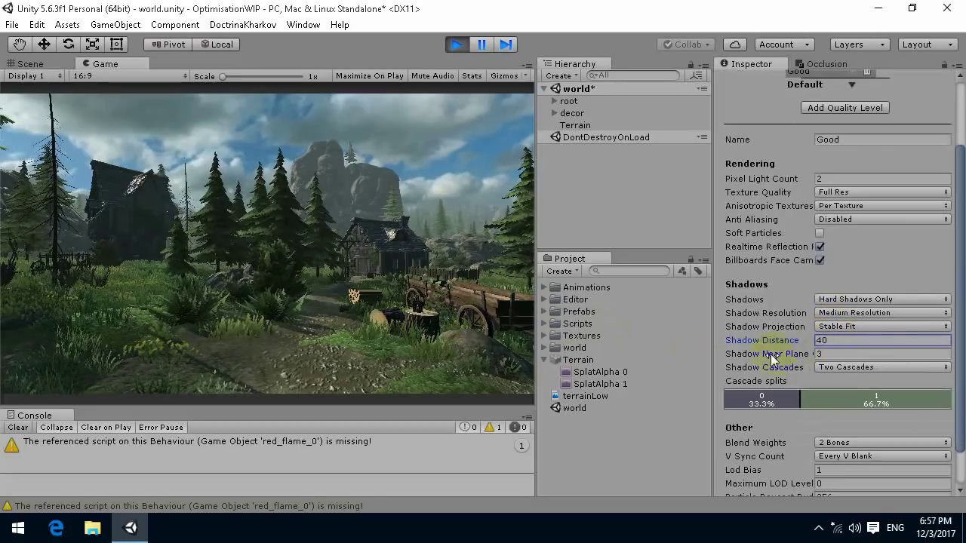
{"action": "left_click", "coordinate": [840, 370]}
{"action": "left_click", "coordinate": [861, 400]}
{"action": "left_click", "coordinate": [850, 373]}
{"action": "left_click", "coordinate": [822, 383]}
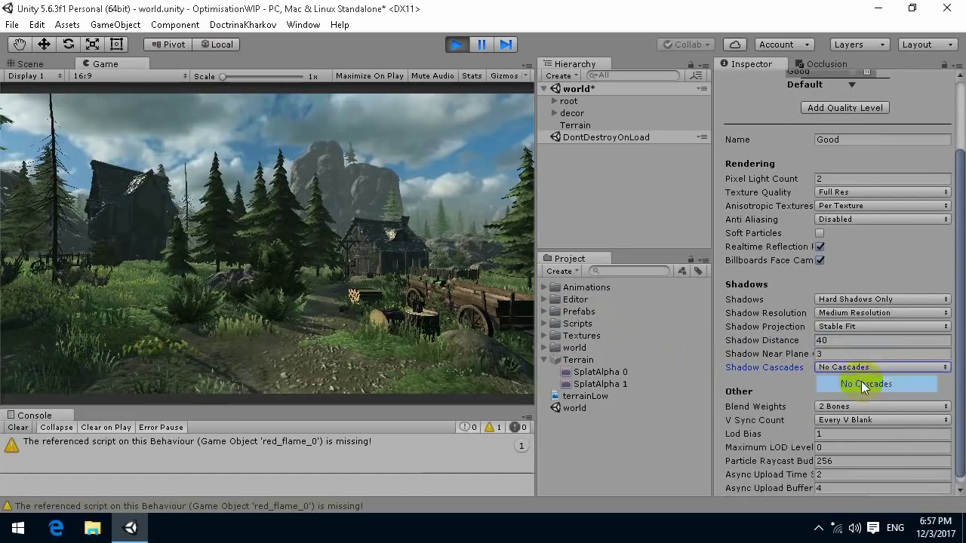
{"action": "left_click", "coordinate": [470, 76]}
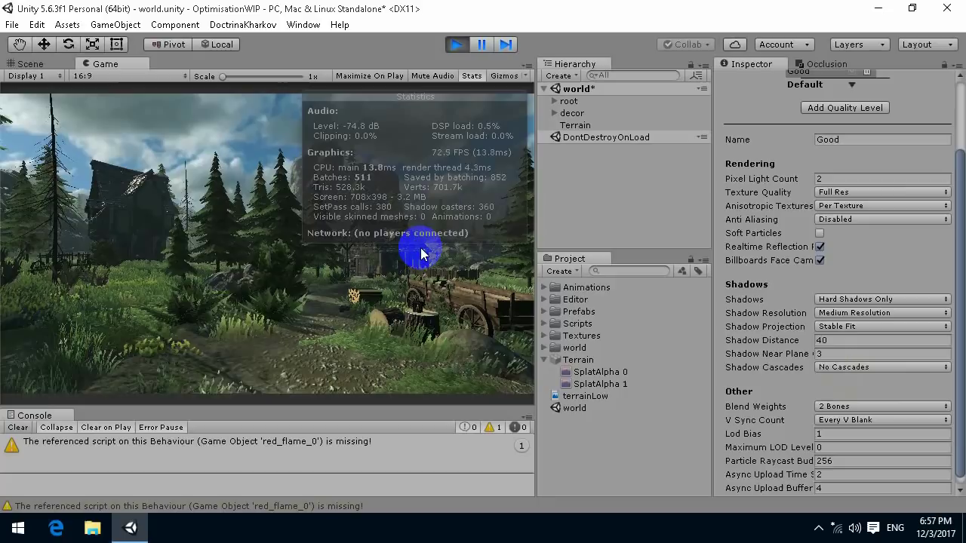
Step: Set Shadow Cascades to Two Cascades and adjust the cascade split to about 20.3% for the first and 79.7% for the second
{"action": "left_click", "coordinate": [830, 366]}
{"action": "left_click", "coordinate": [842, 400]}
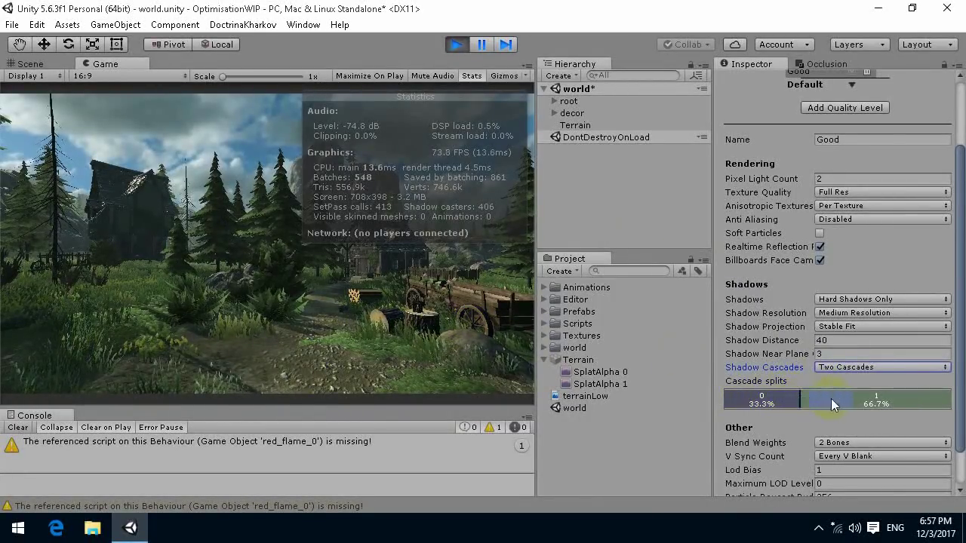
{"action": "mouse_move", "coordinate": [805, 403]}
{"action": "left_mouse_down"}
{"action": "mouse_move", "coordinate": [789, 402]}
{"action": "mouse_move", "coordinate": [849, 402]}
{"action": "mouse_move", "coordinate": [762, 405]}
{"action": "left_mouse_up"}
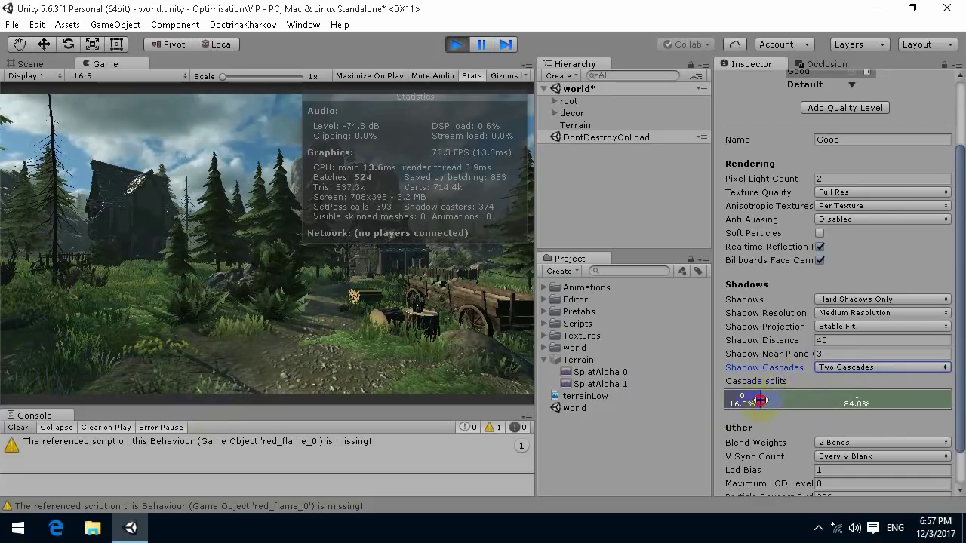
{"action": "mouse_move", "coordinate": [760, 399]}
{"action": "left_mouse_down"}
{"action": "mouse_move", "coordinate": [794, 396]}
{"action": "mouse_move", "coordinate": [772, 404]}
{"action": "left_mouse_up"}
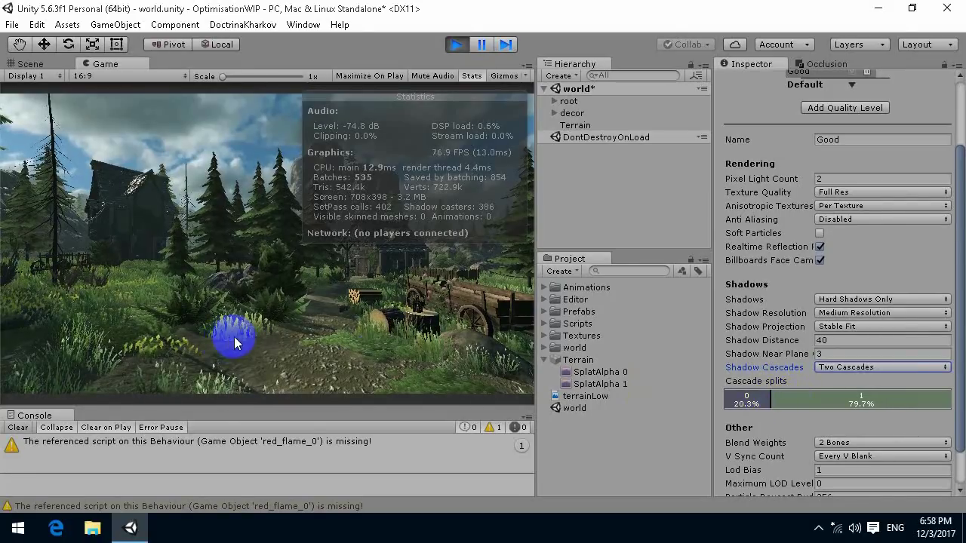